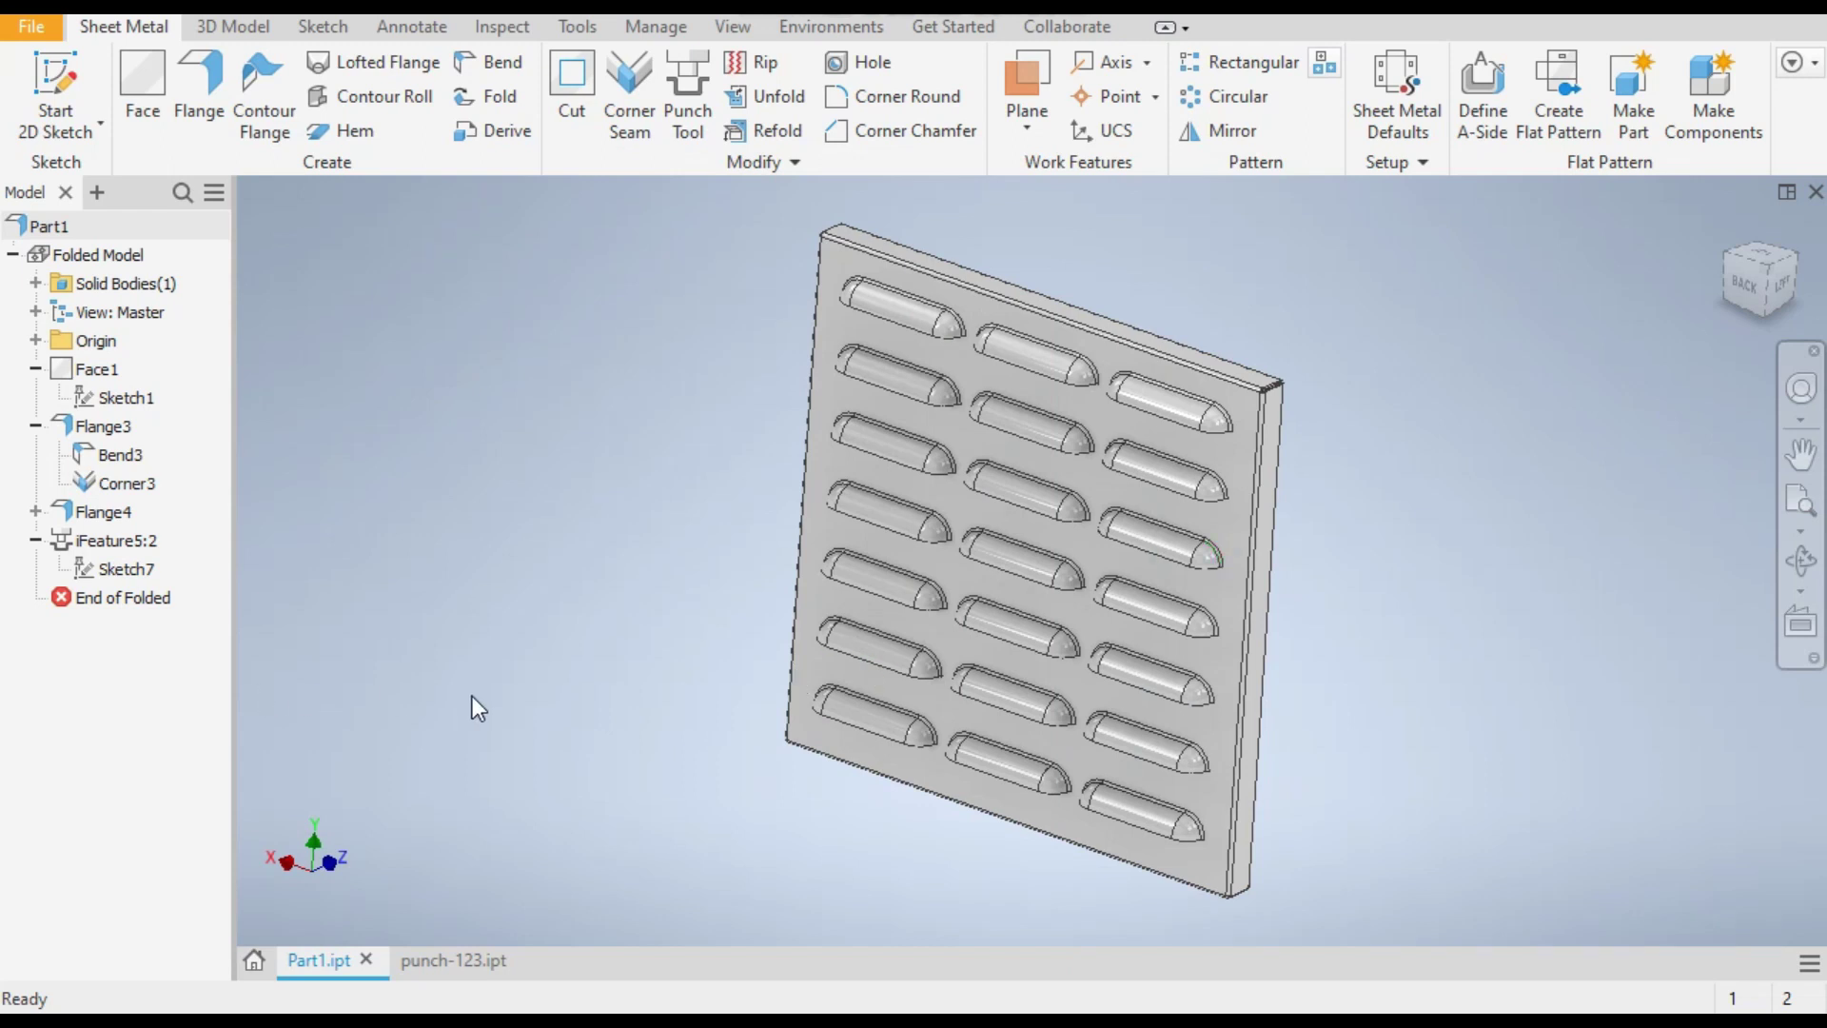
Step: Review the louvered plate in Part1.ipt, then display punch-123.ipt with its single louver punch
{"action": "left_click", "coordinate": [447, 963]}
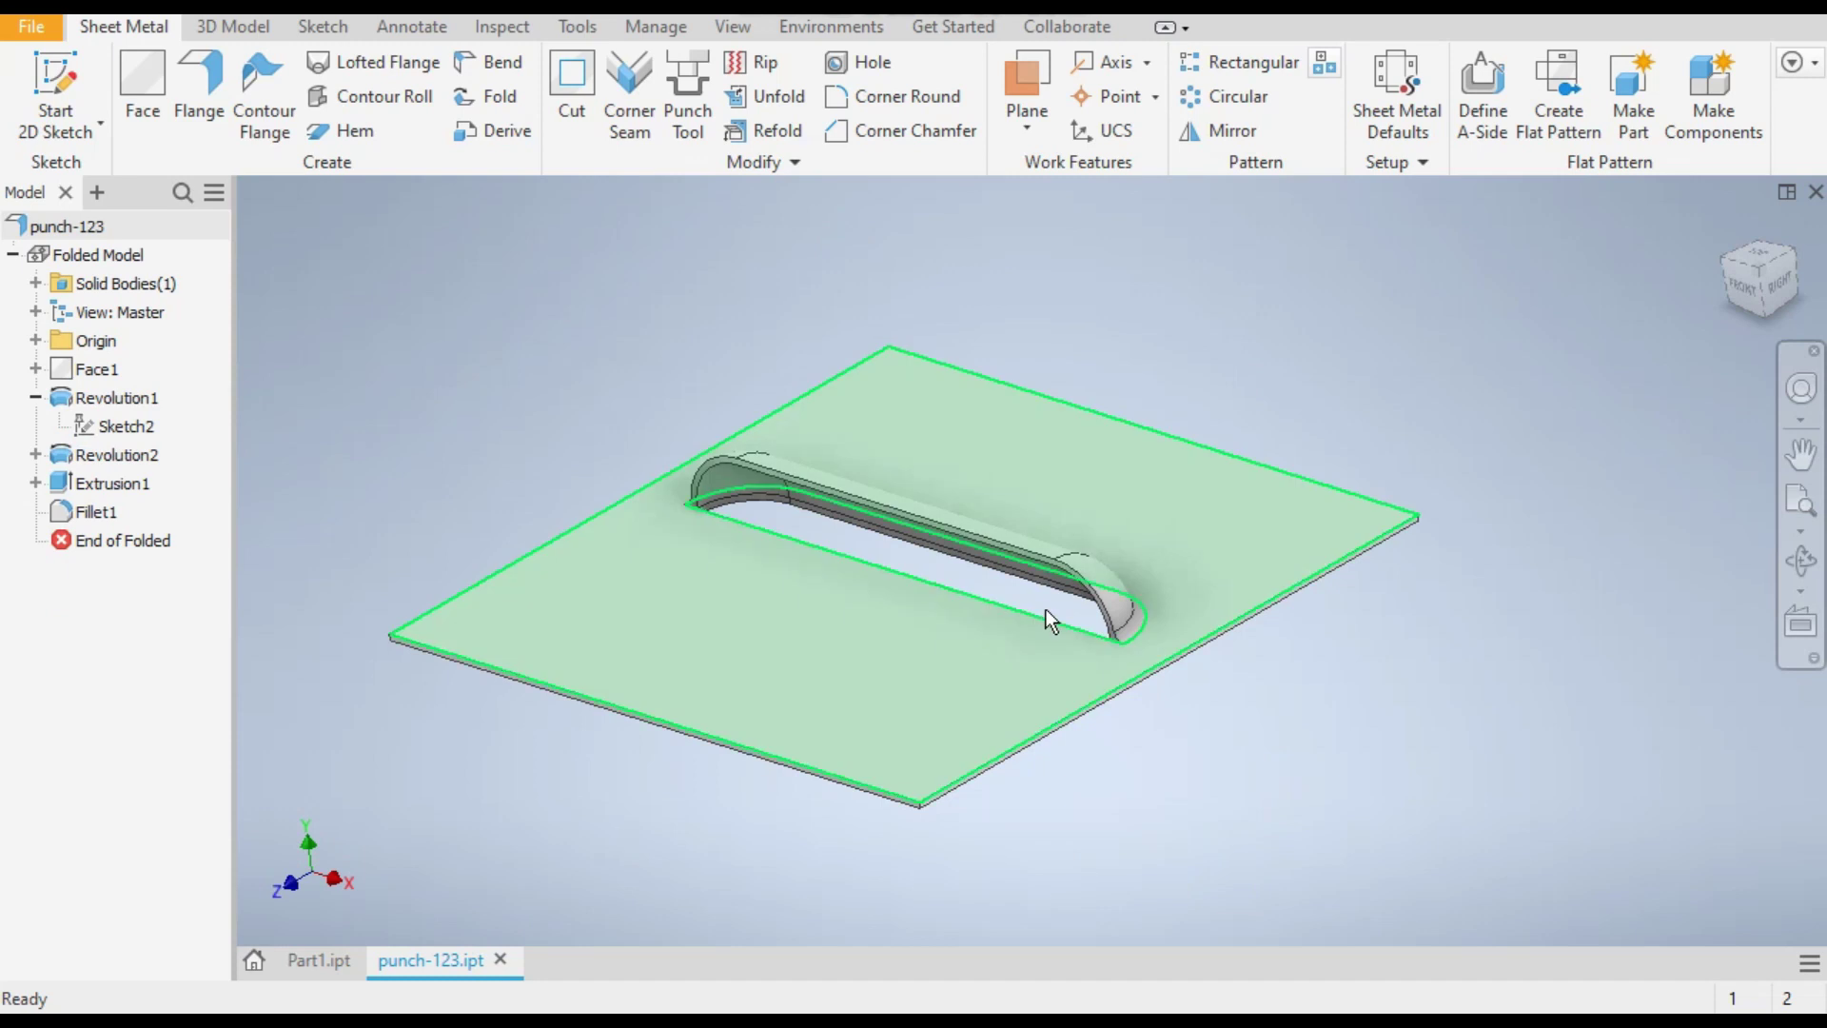
{"action": "left_click", "coordinate": [318, 963]}
{"action": "middle_click_drag", "start_coordinate": [1363, 533], "coordinate": [1390, 497], "text": "shift"}
{"action": "left_click", "coordinate": [447, 958]}
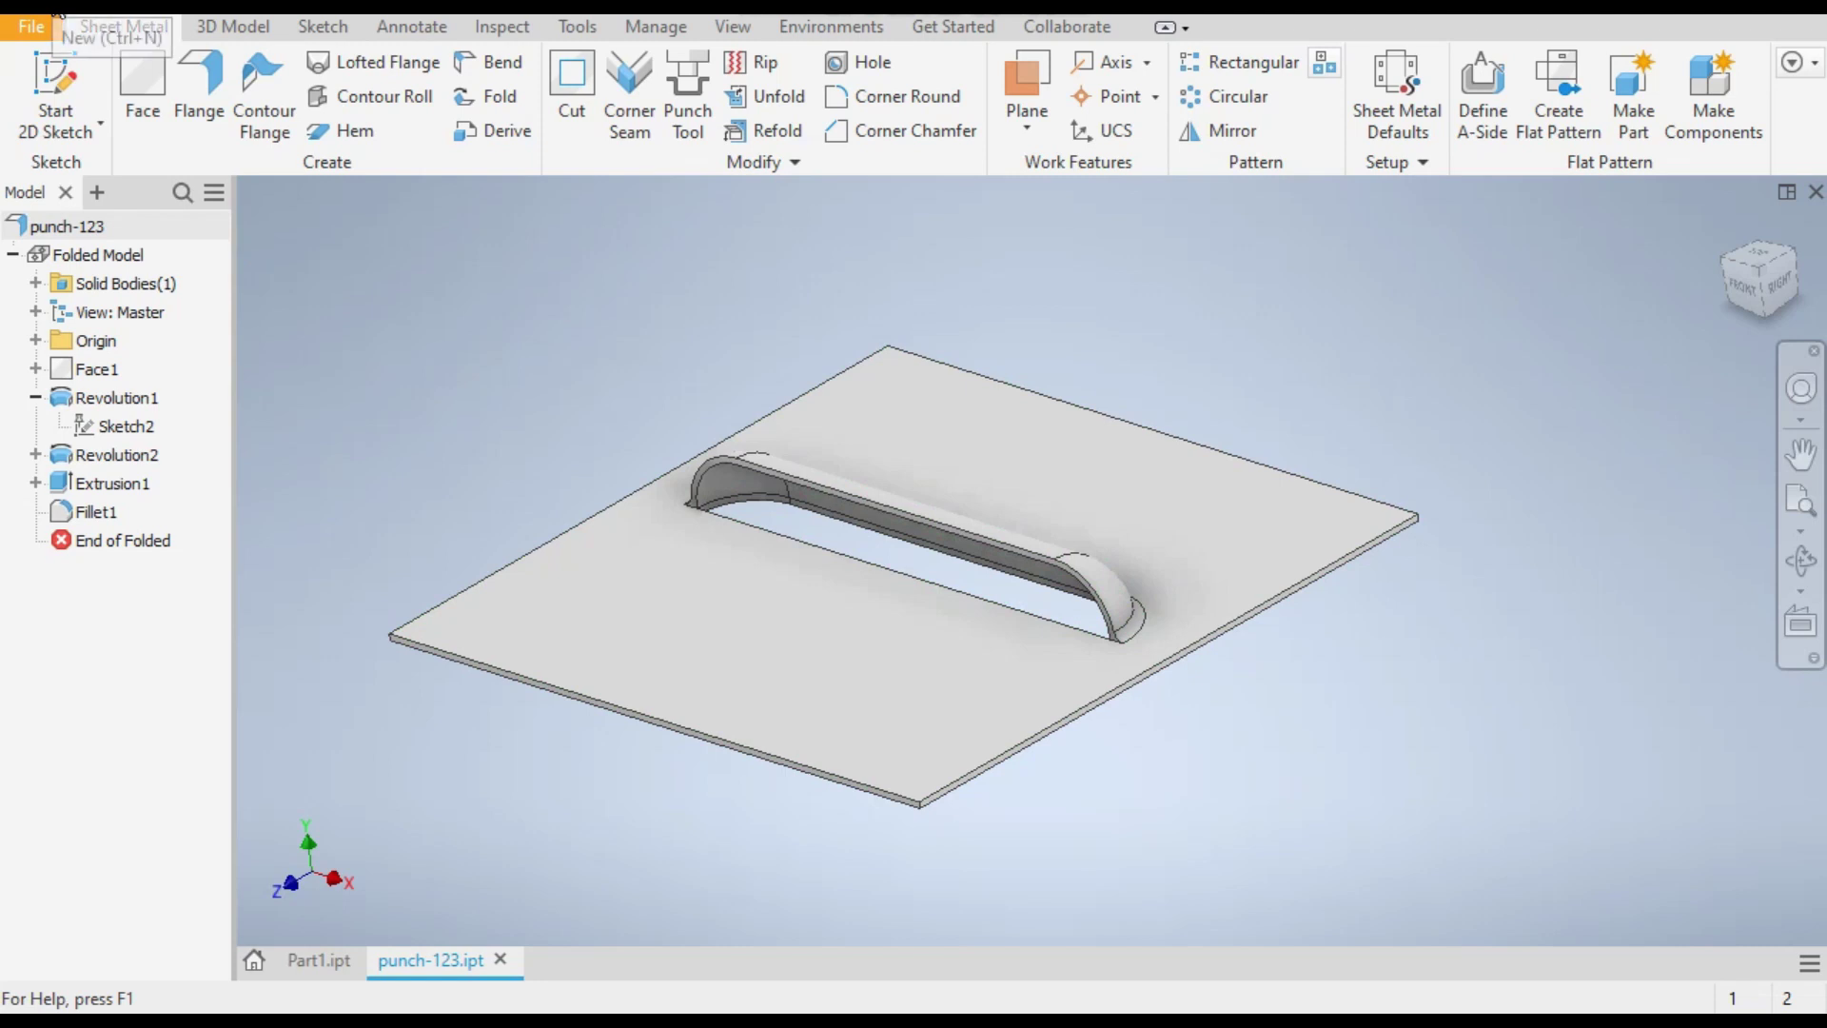
Step: Create a new part from the Sheet Metal (mm) template and start a 2D sketch on the XZ plane
{"action": "key", "text": "ctrl+n"}
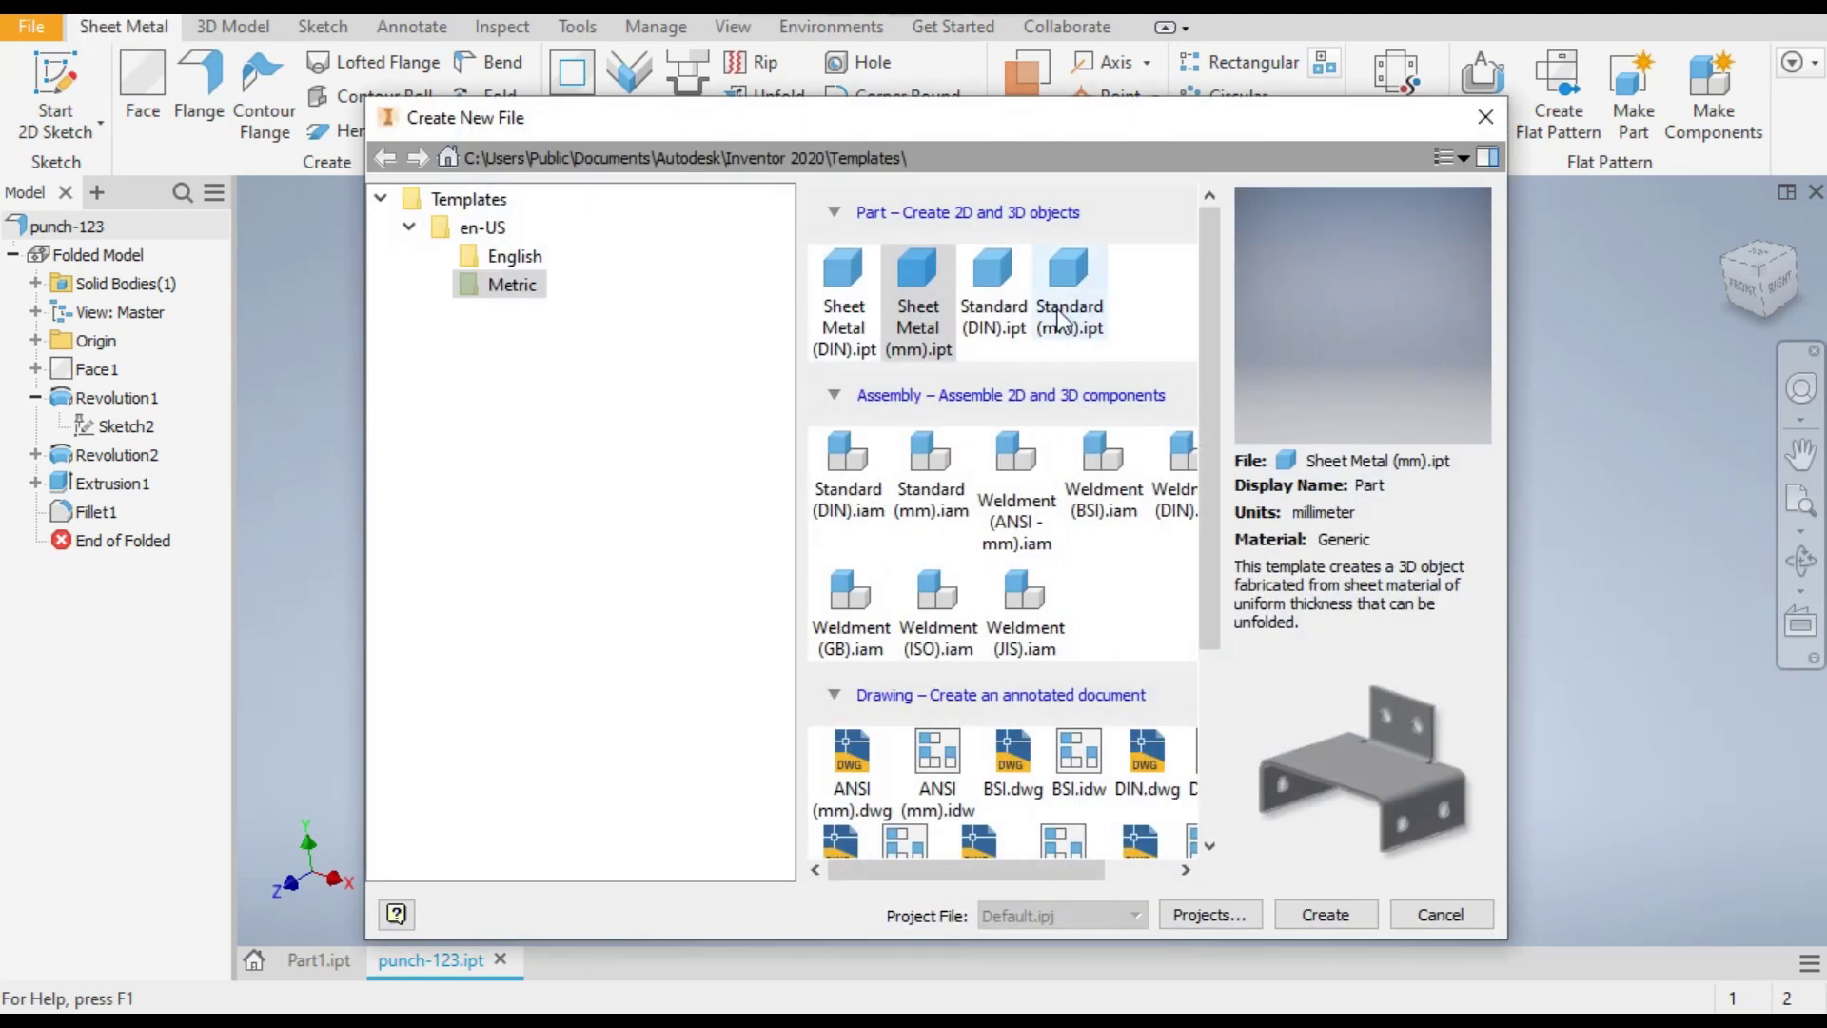
{"action": "double_click", "coordinate": [916, 278]}
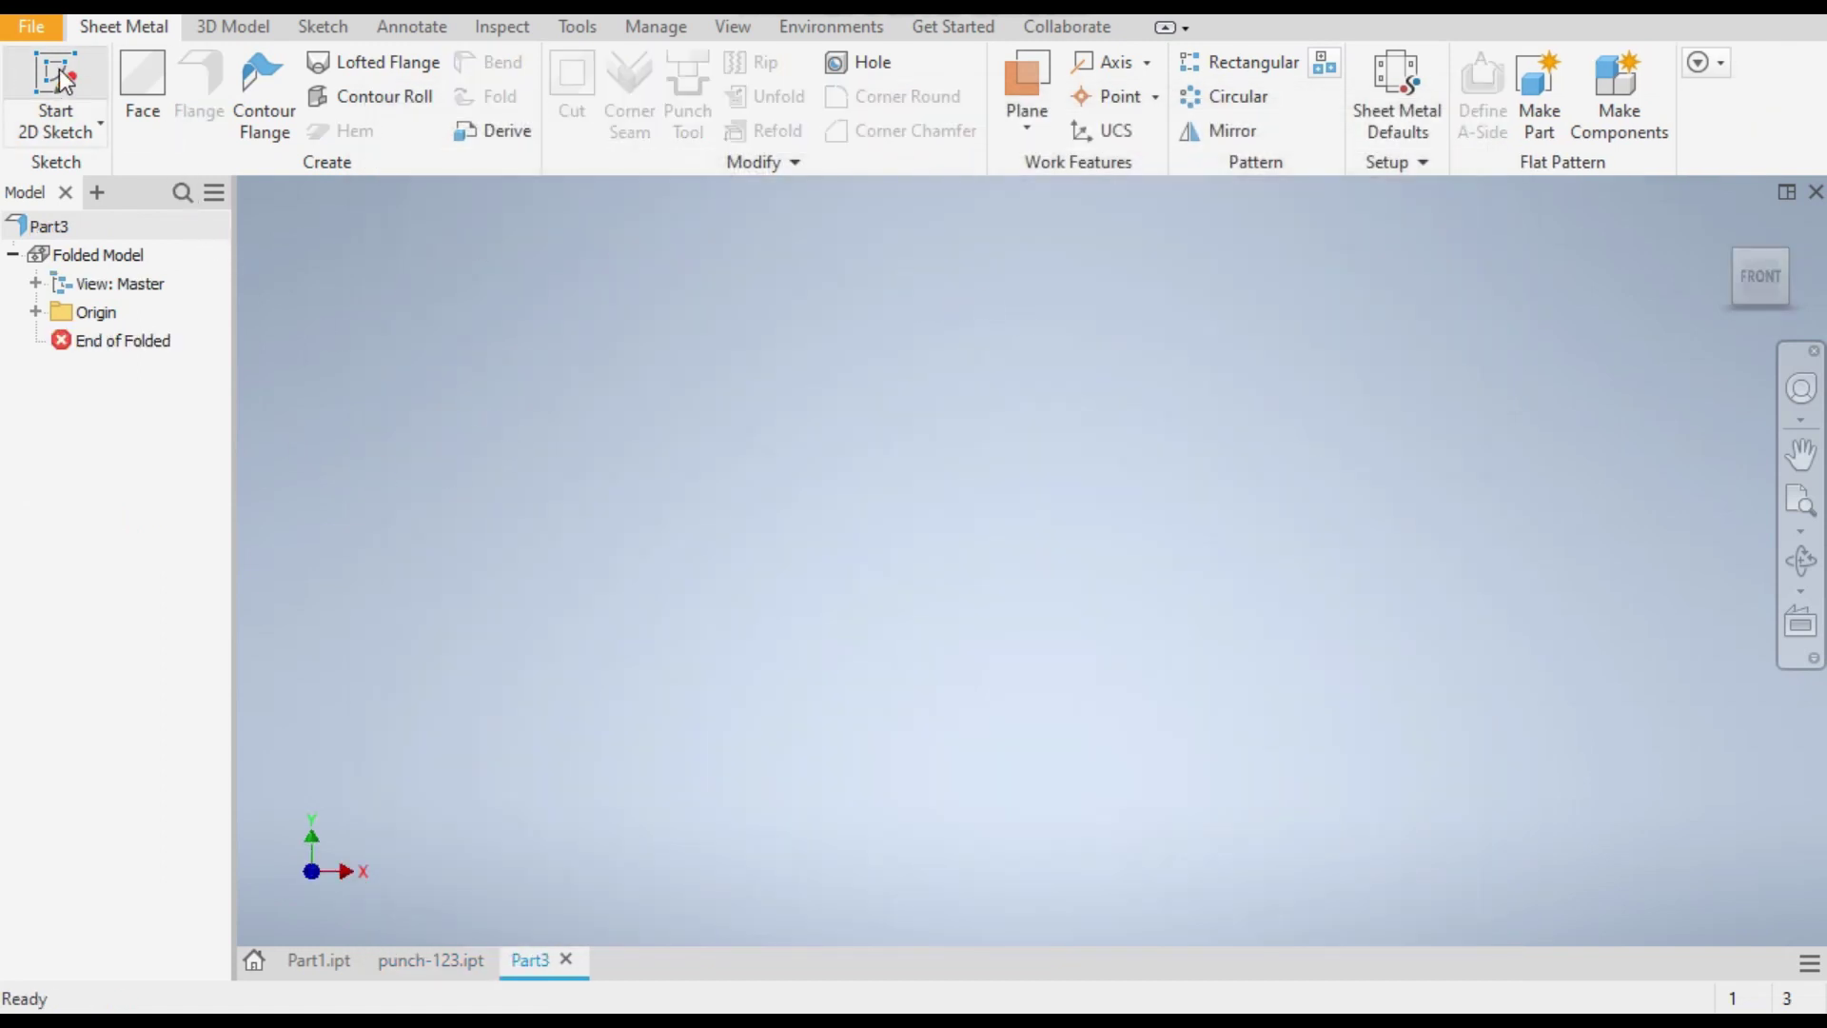
{"action": "left_click", "coordinate": [63, 131]}
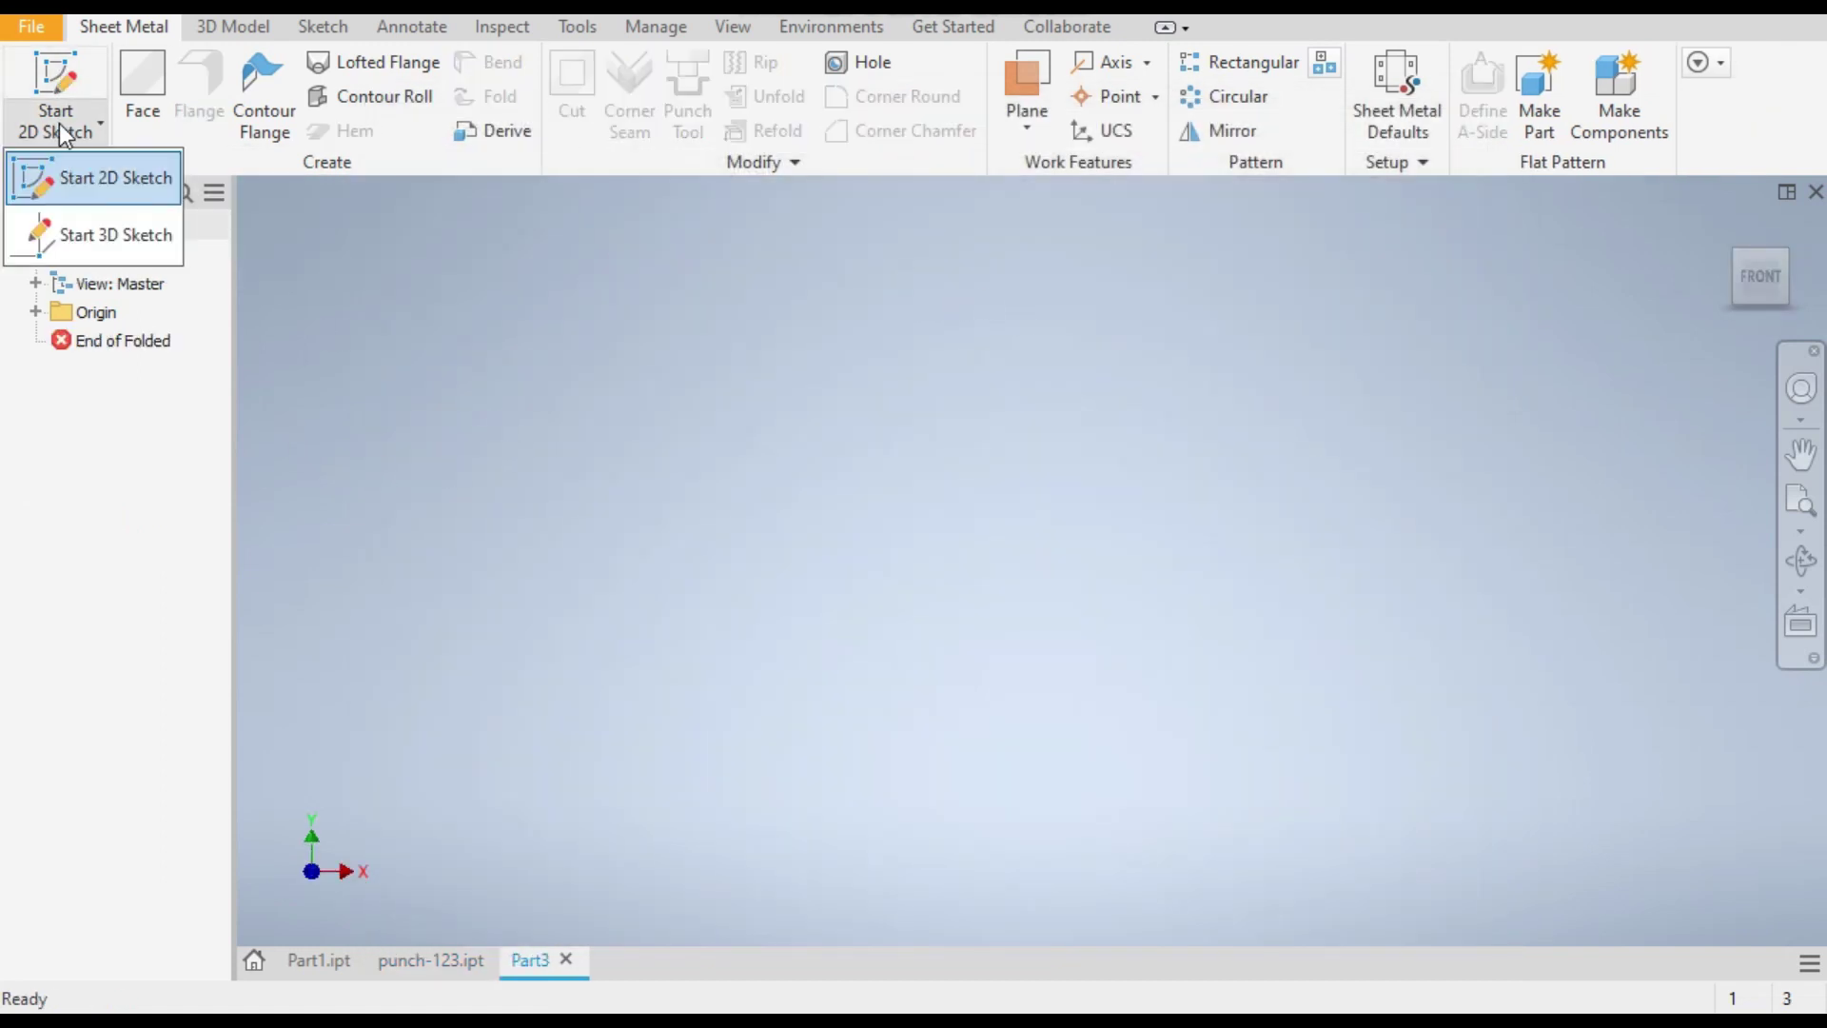
{"action": "left_click", "coordinate": [78, 179]}
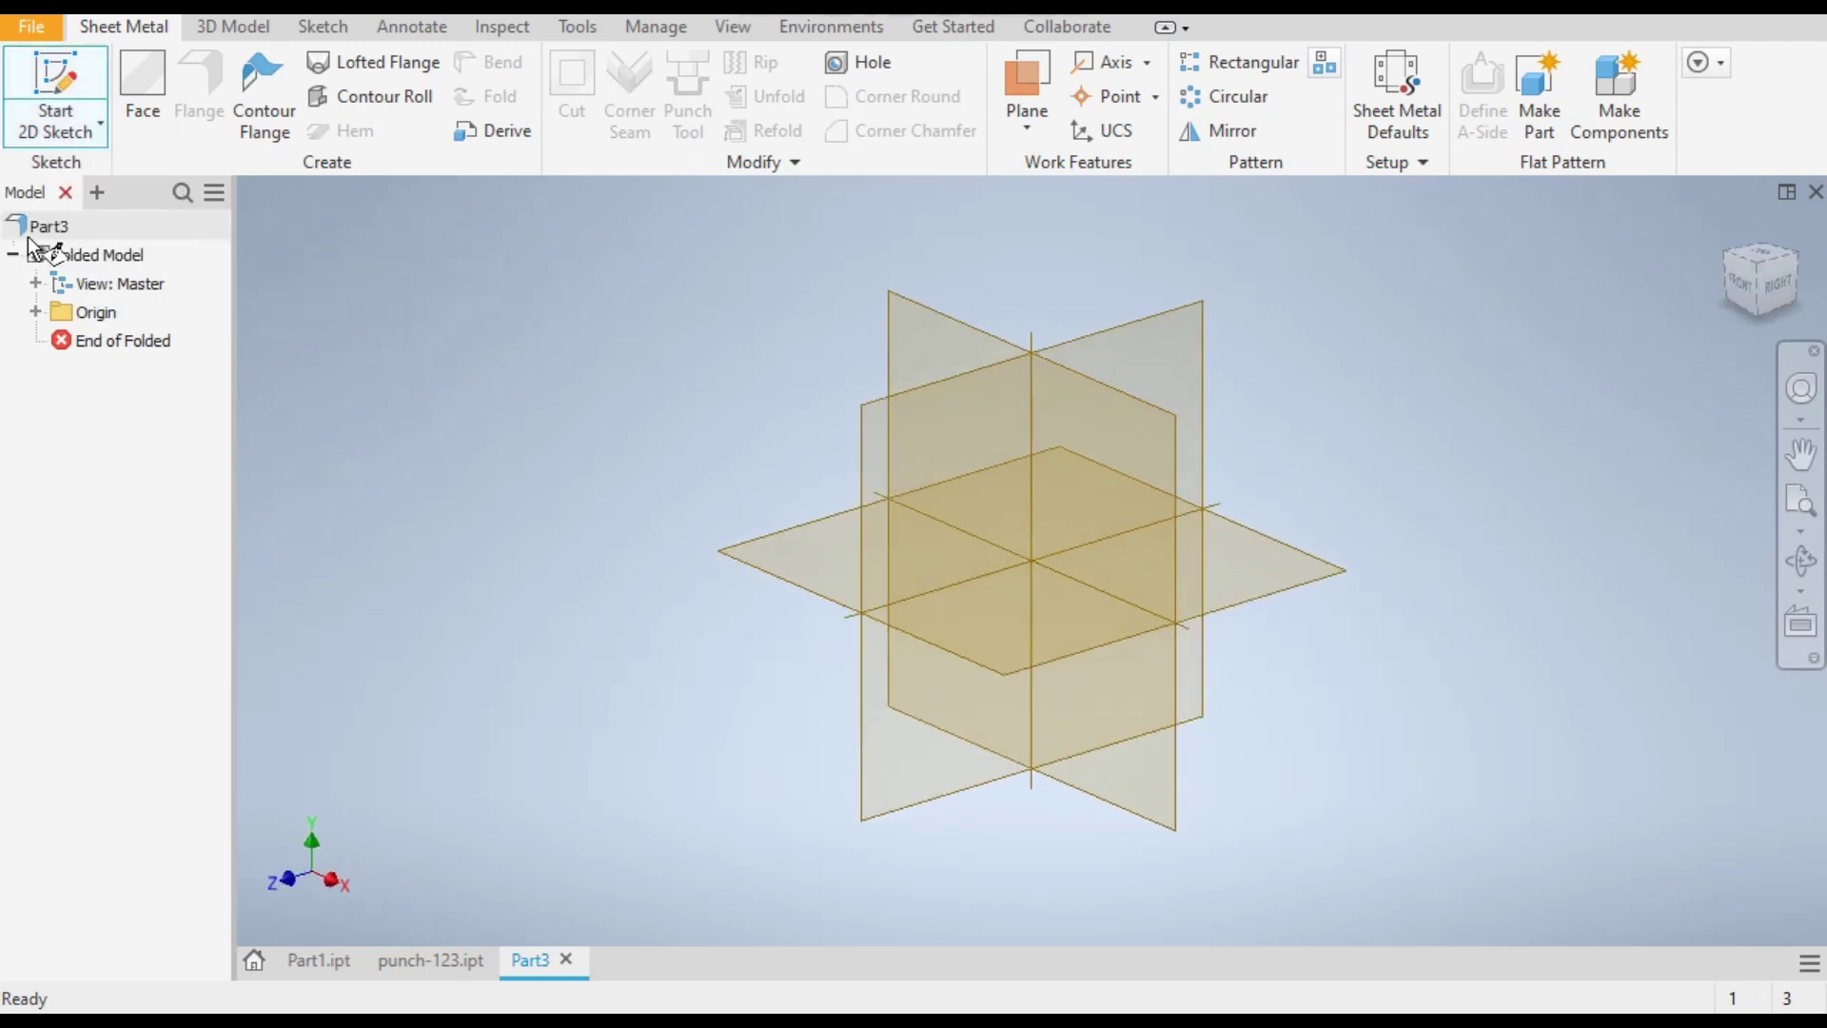
{"action": "left_click", "coordinate": [785, 533]}
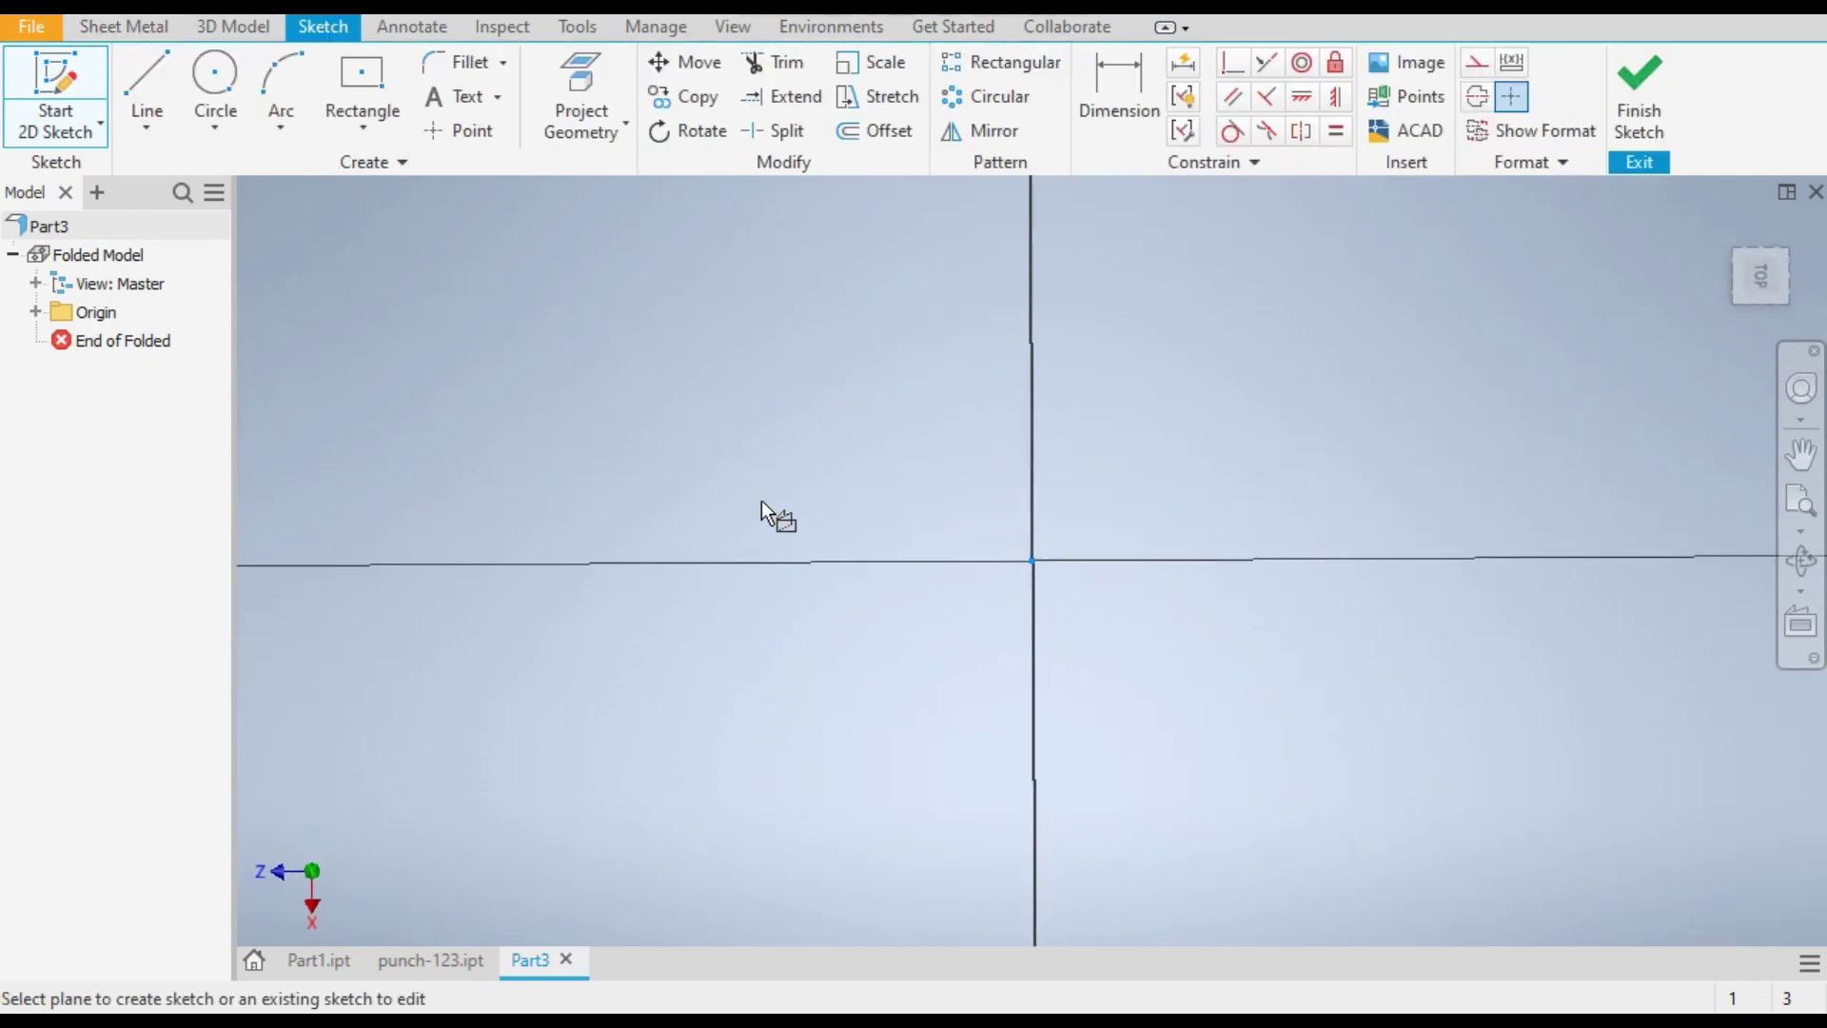
{"action": "left_click", "coordinate": [1792, 232]}
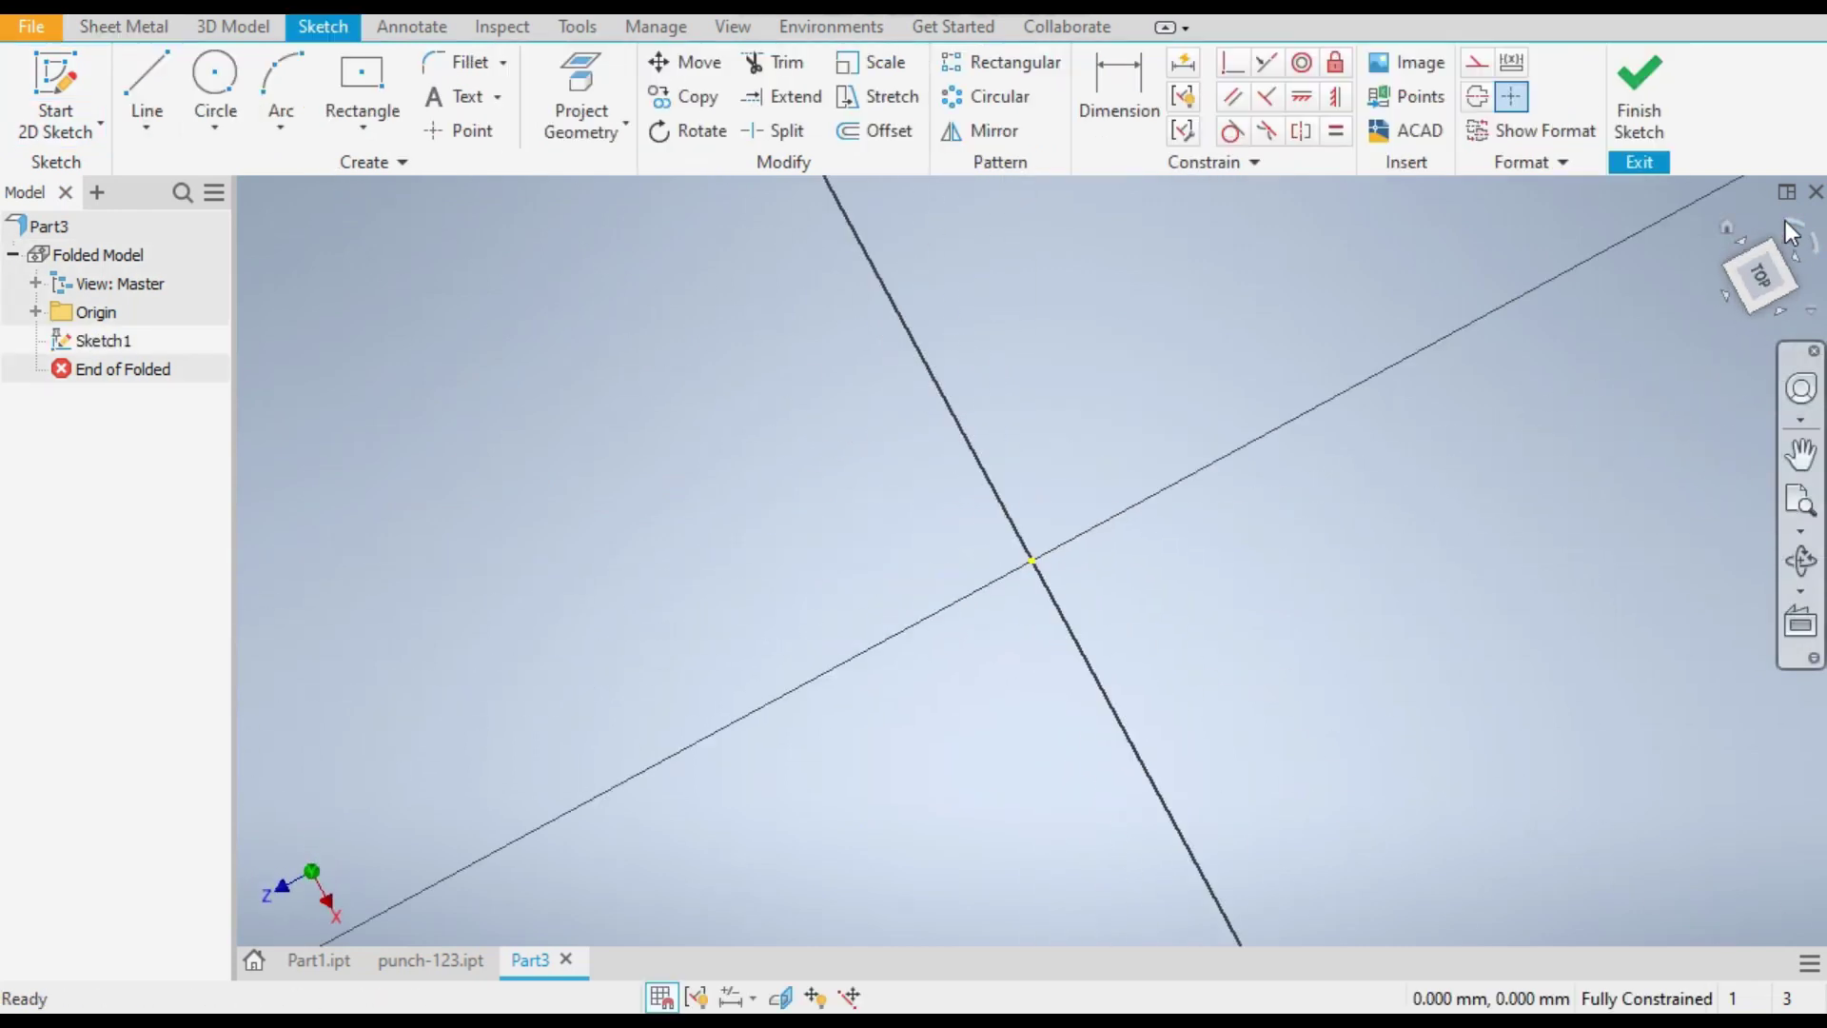
{"action": "left_click", "coordinate": [379, 125]}
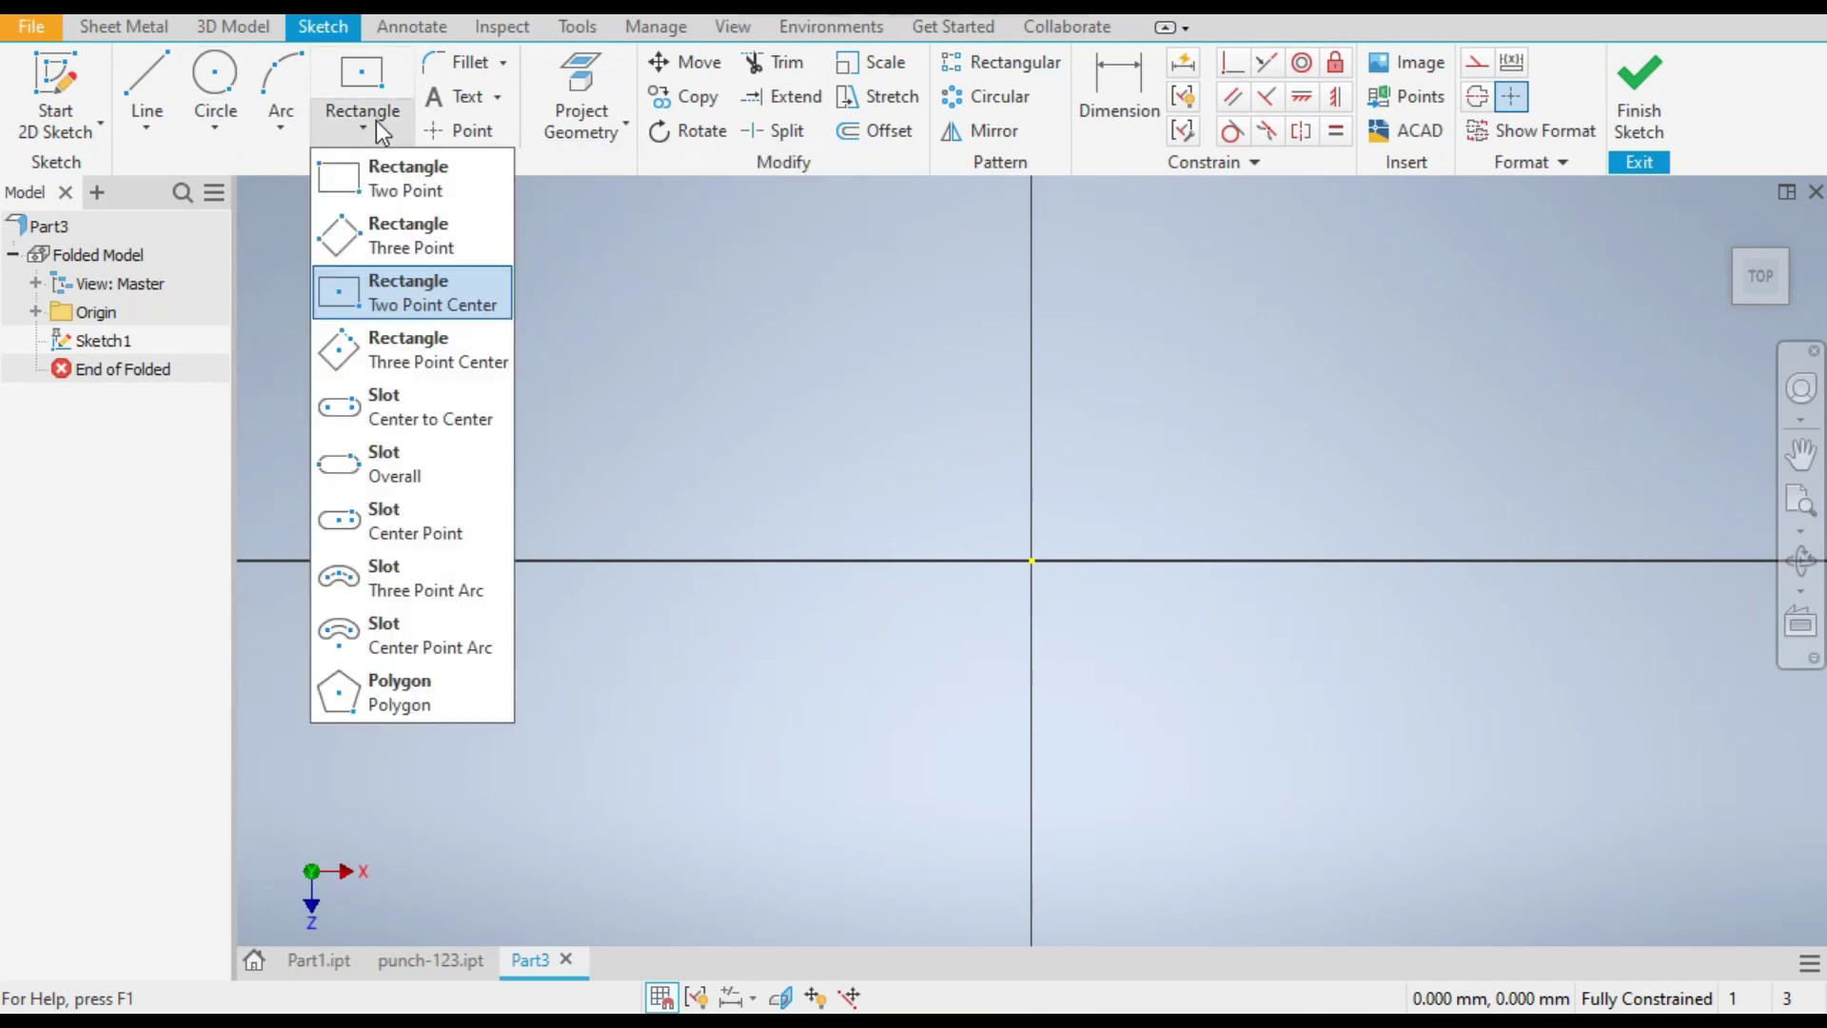
Step: Draw a 50 × 50 mm center-point rectangle at the origin and finish Sketch1
{"action": "left_click", "coordinate": [421, 307]}
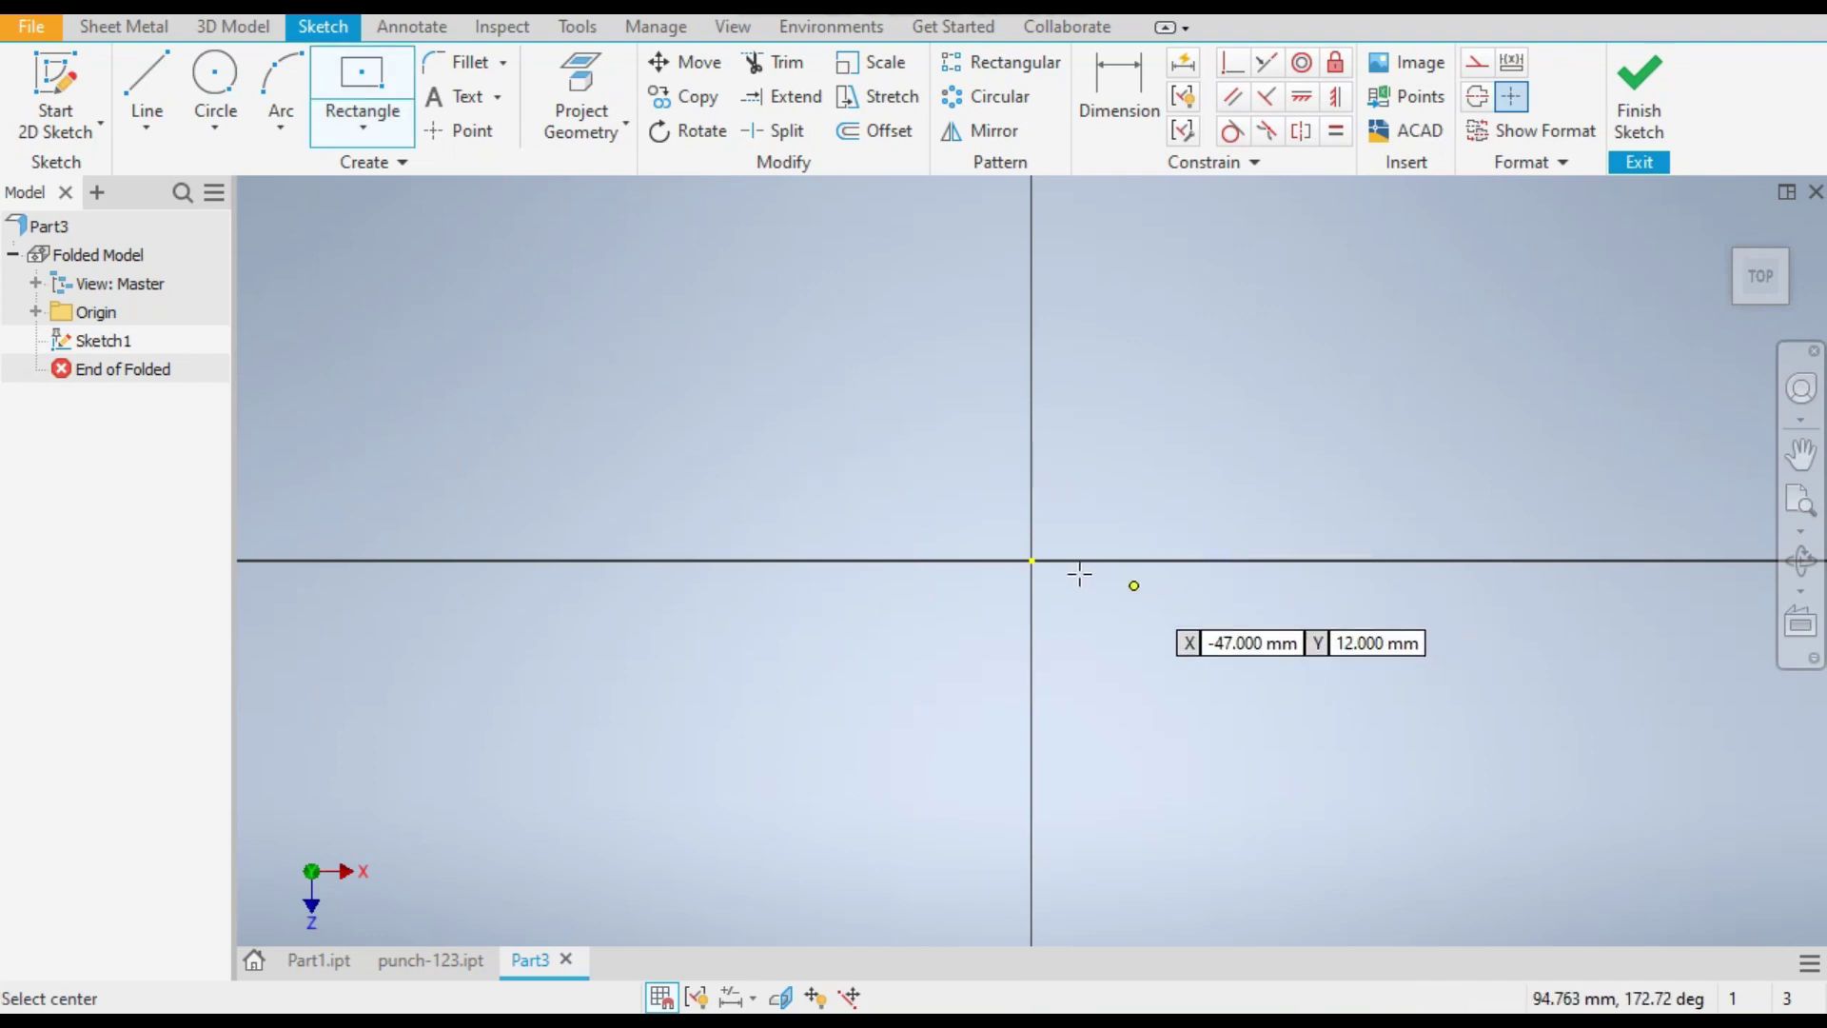
{"action": "left_click", "coordinate": [1031, 561]}
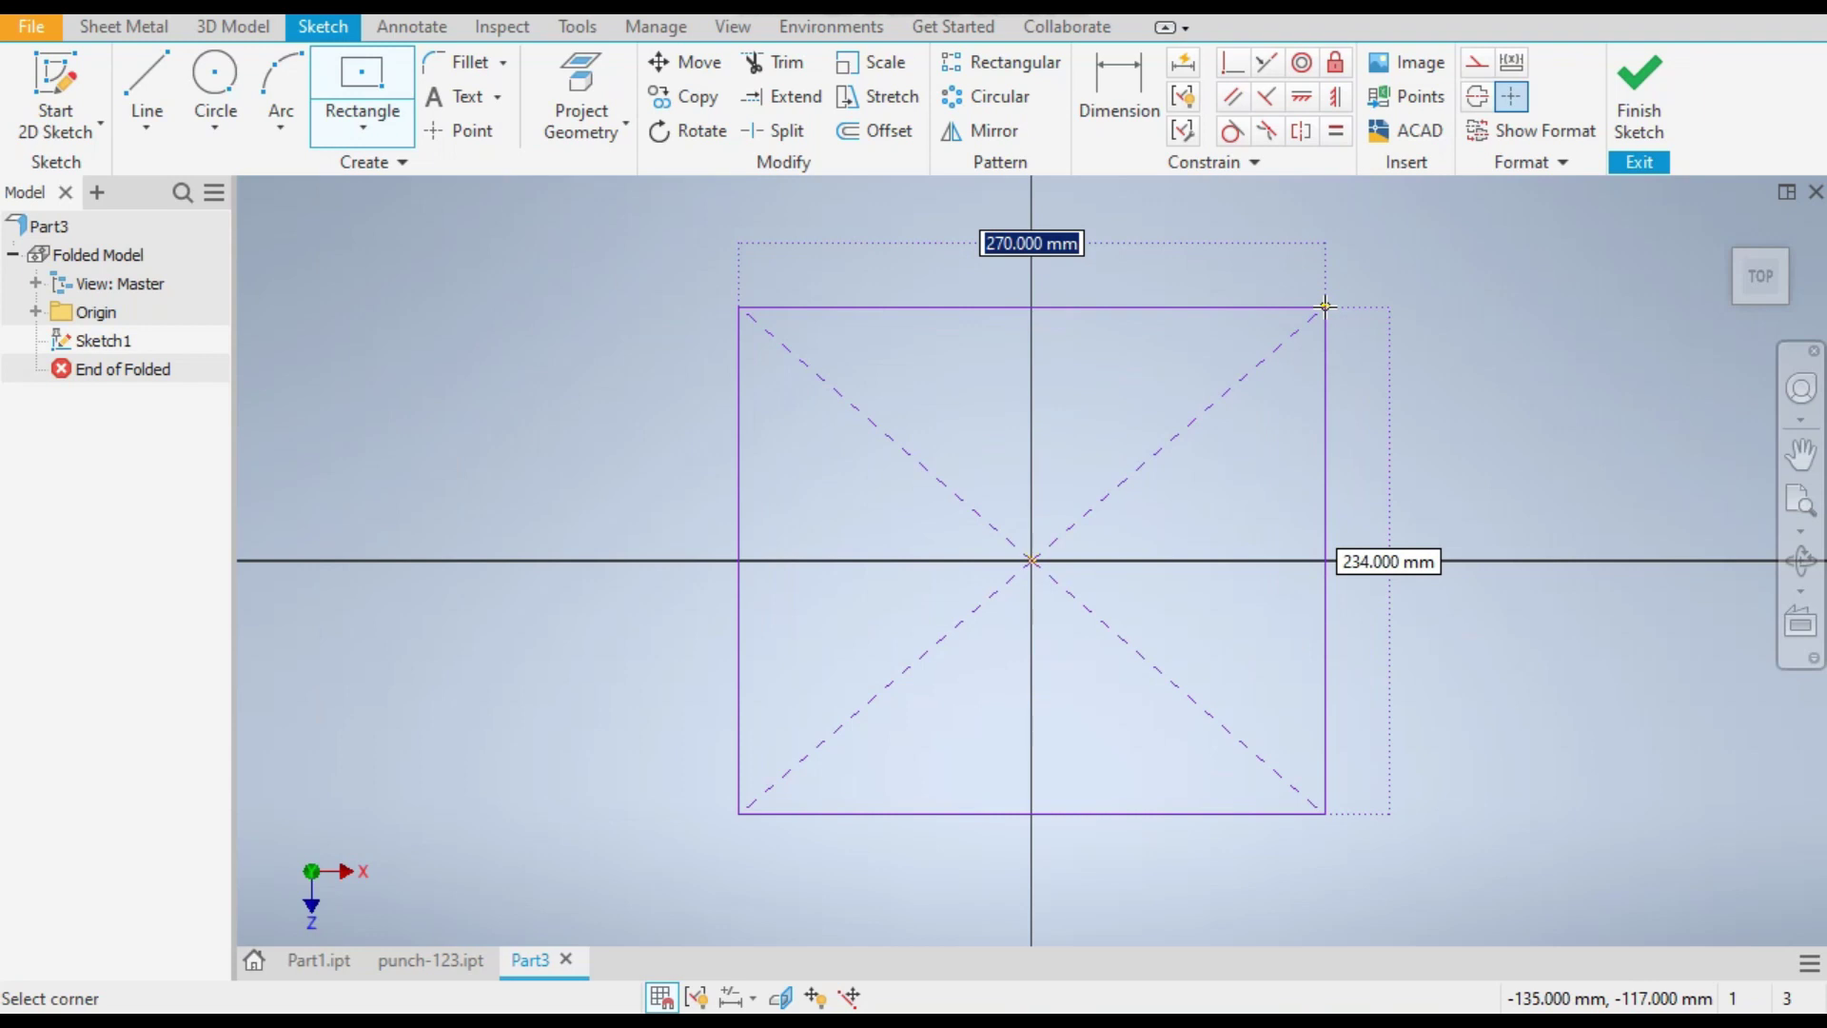
{"action": "type", "text": "50"}
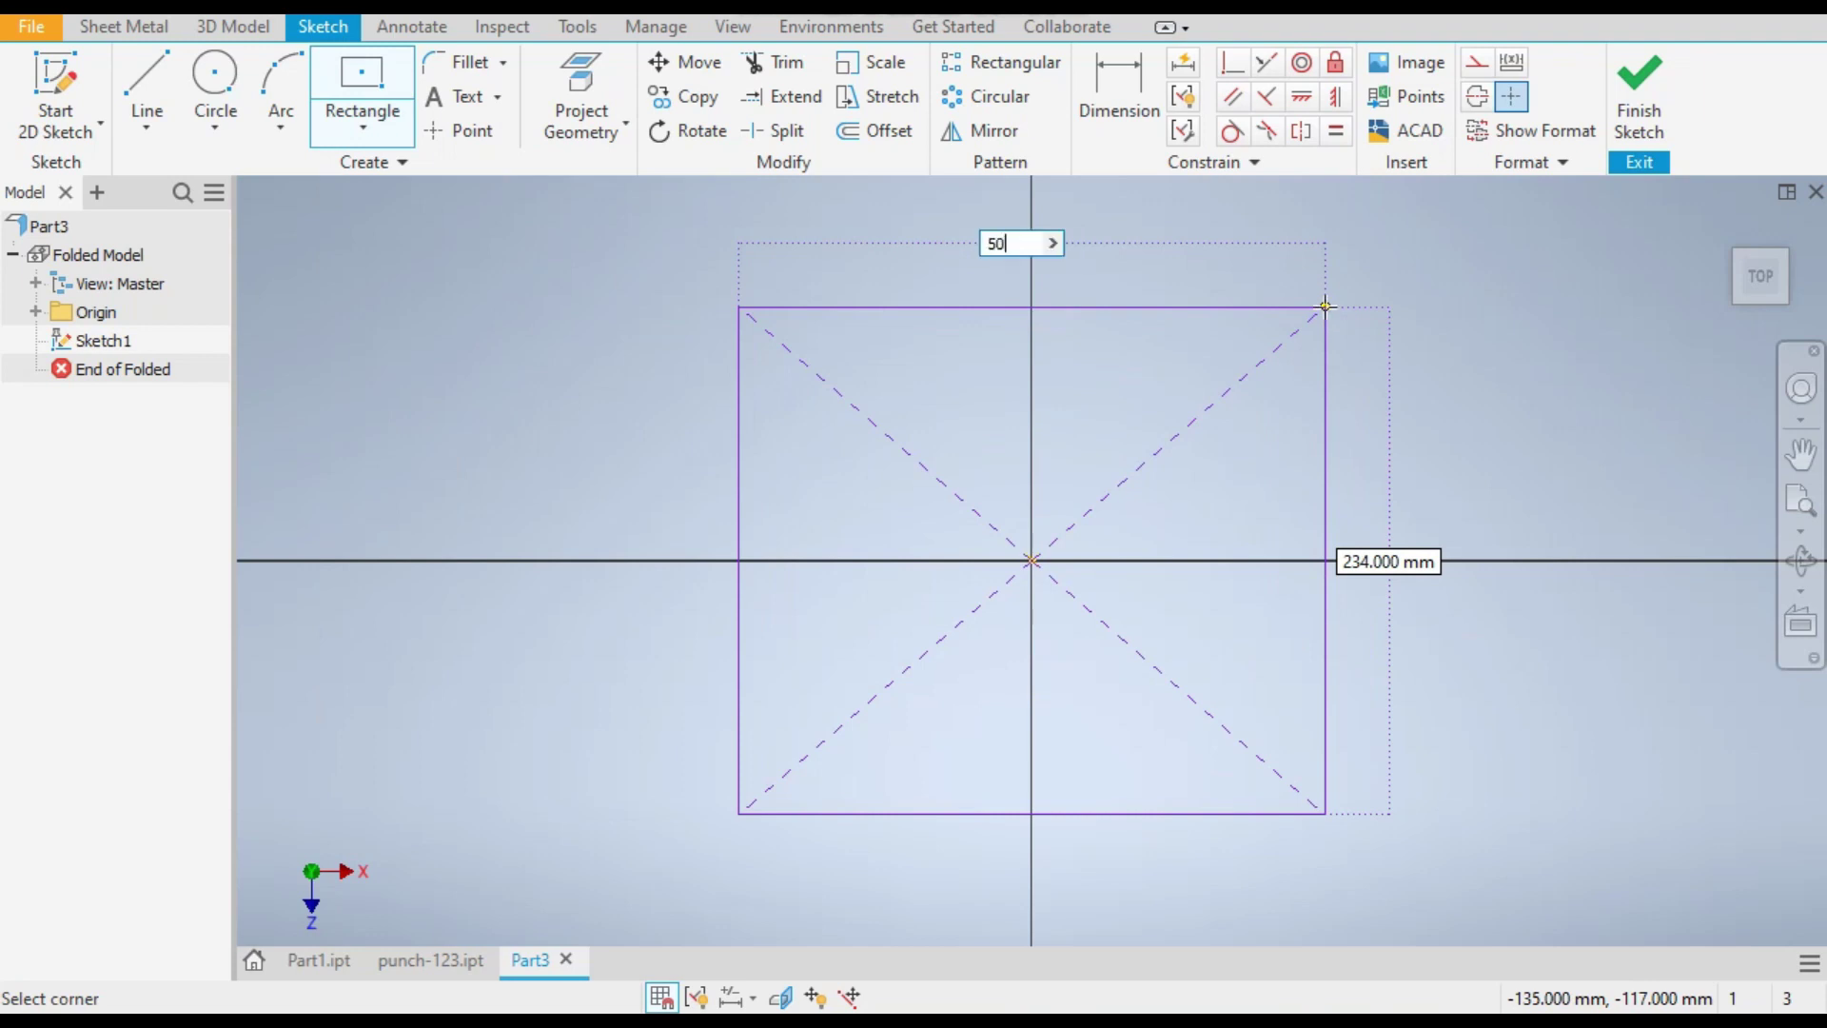
{"action": "key", "text": "Tab"}
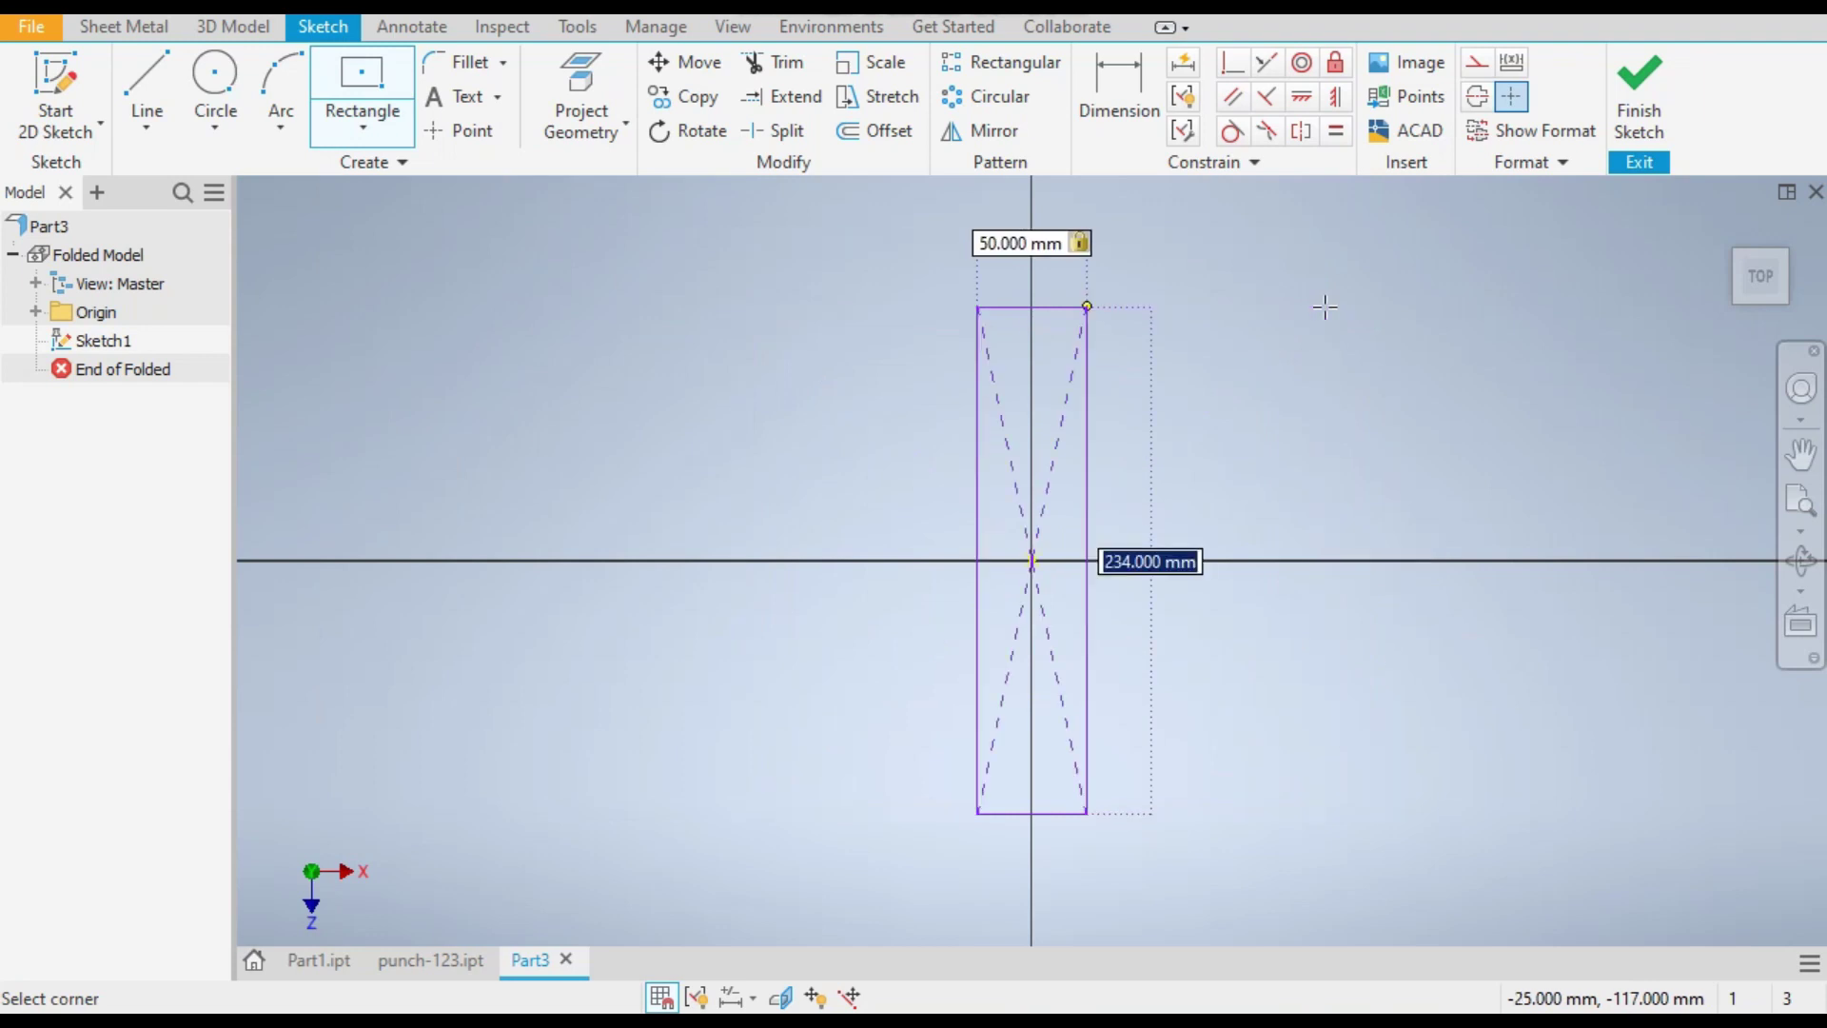
{"action": "type", "text": "50"}
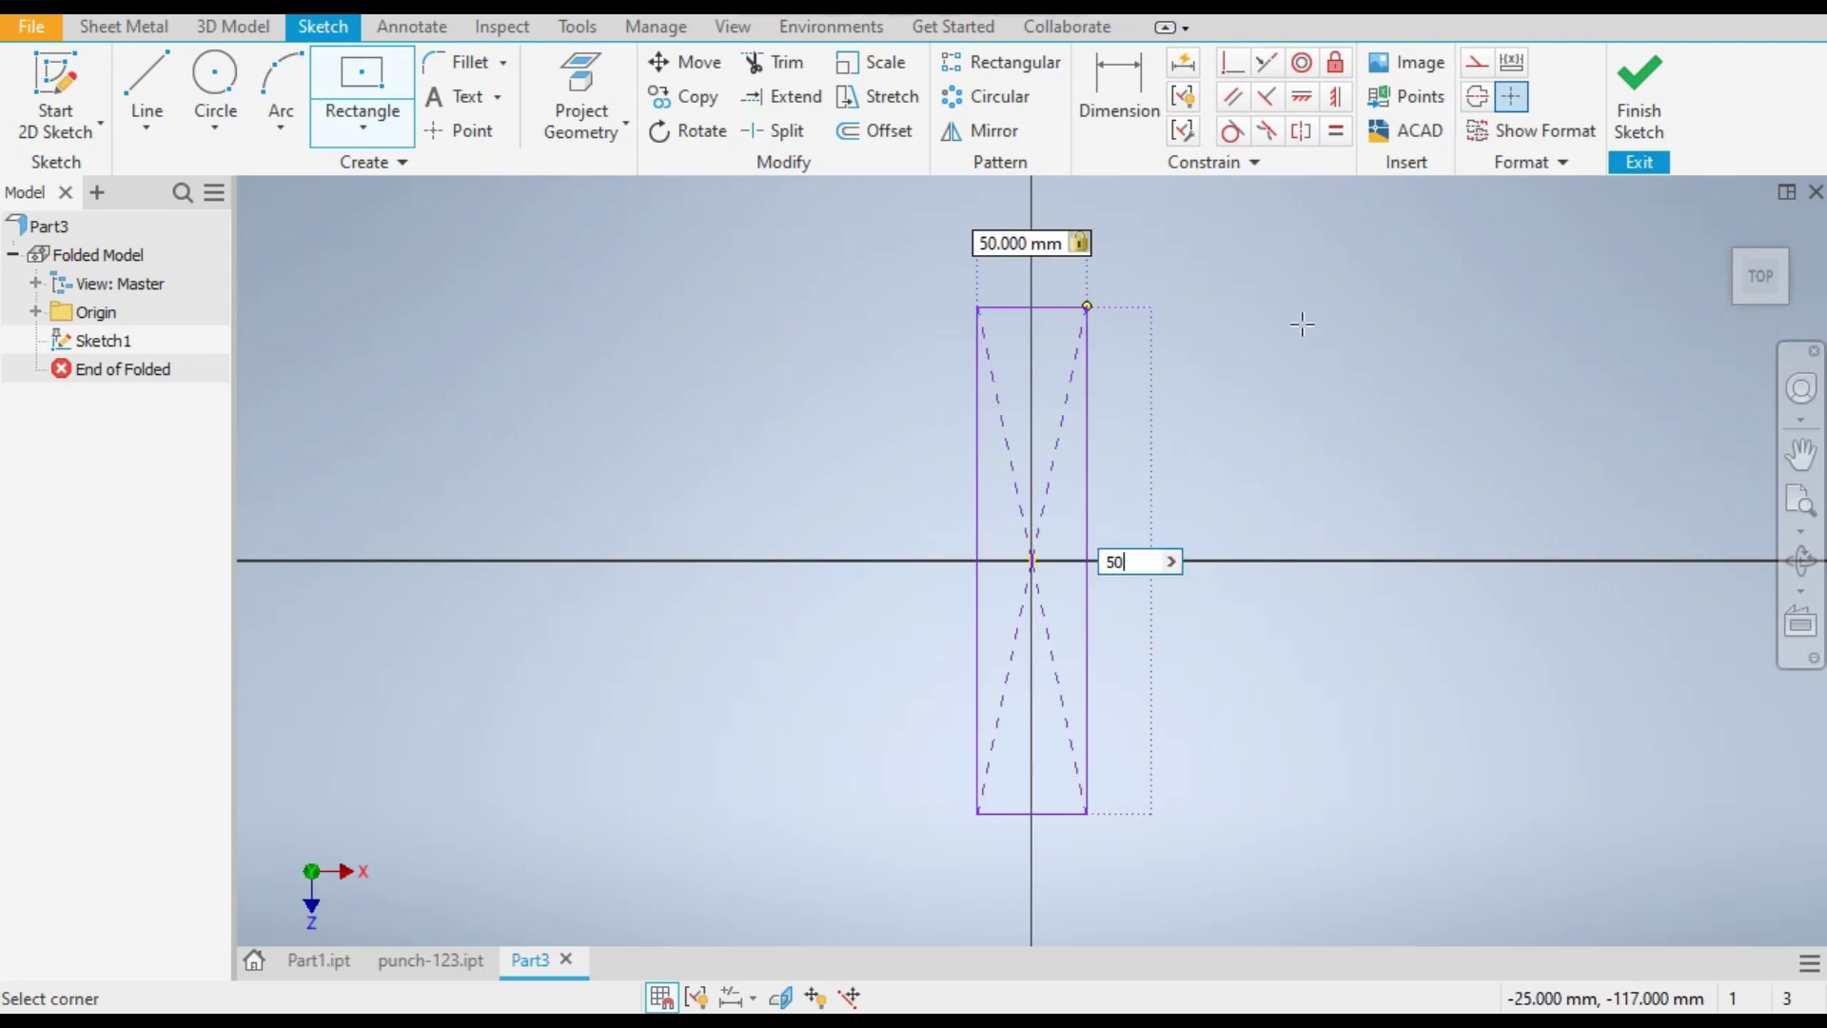
{"action": "key", "text": "Return"}
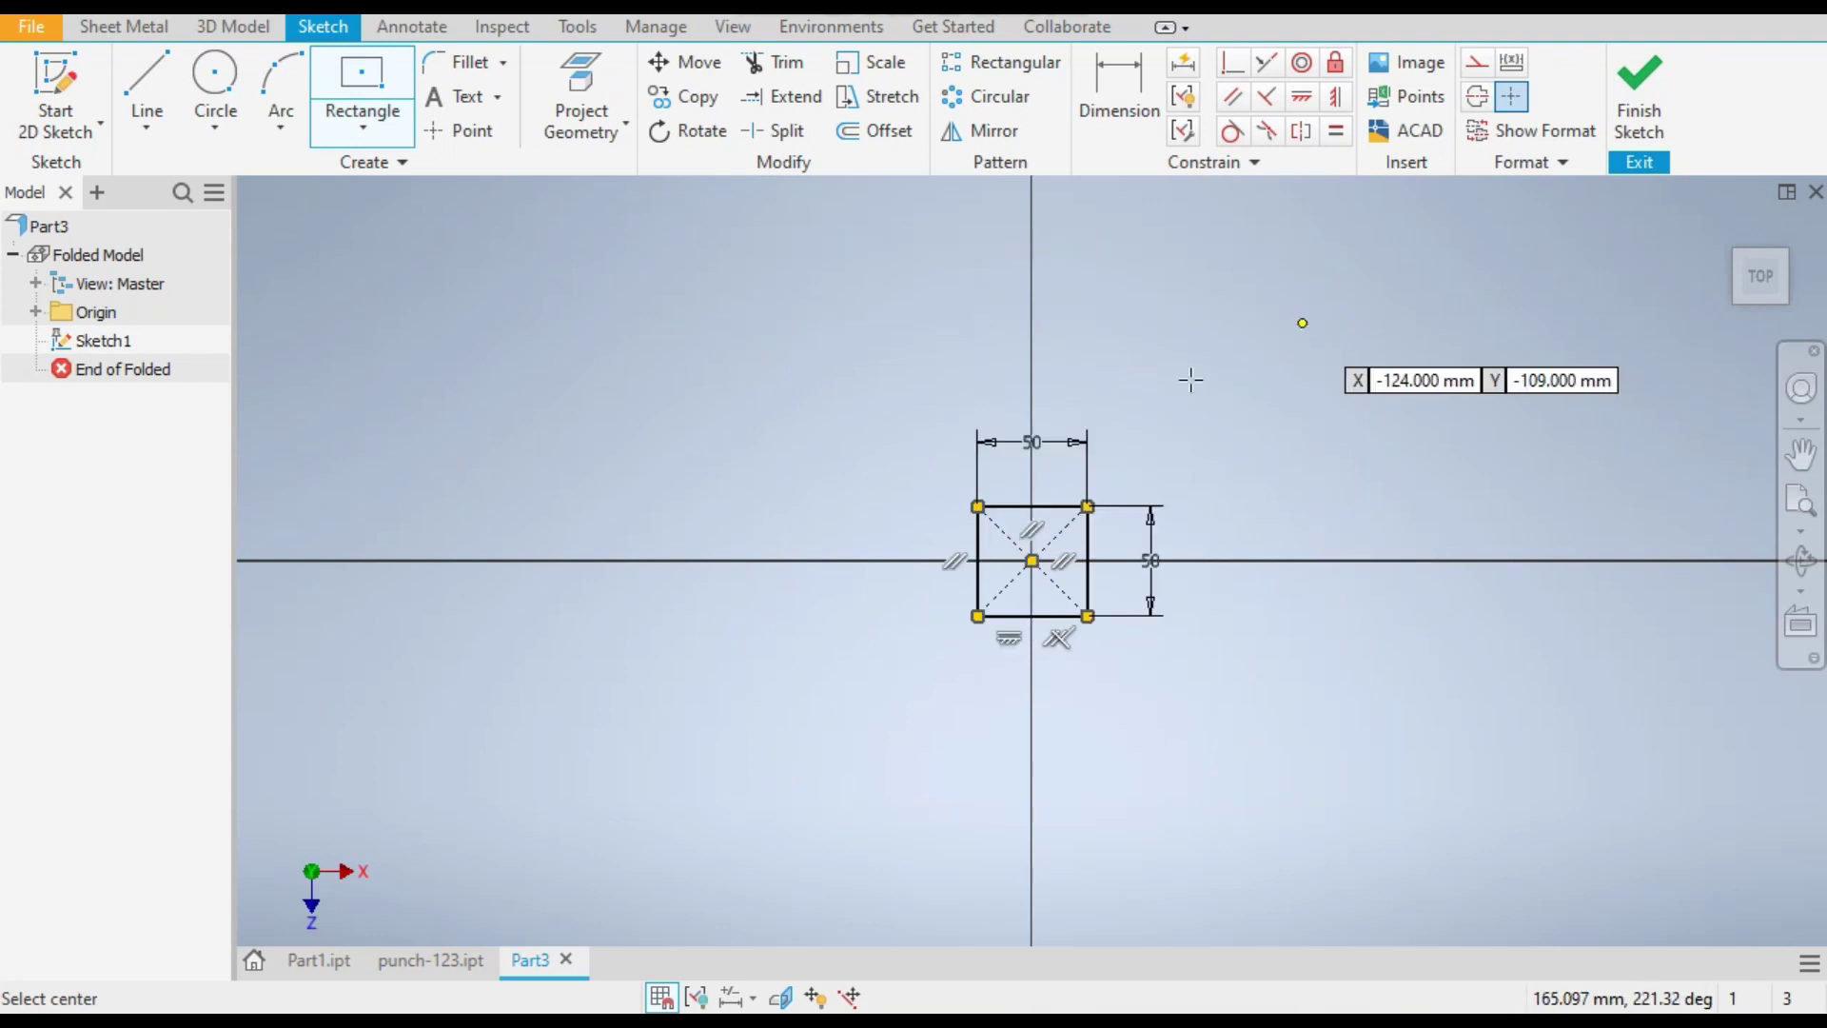
{"action": "left_click", "coordinate": [1639, 100]}
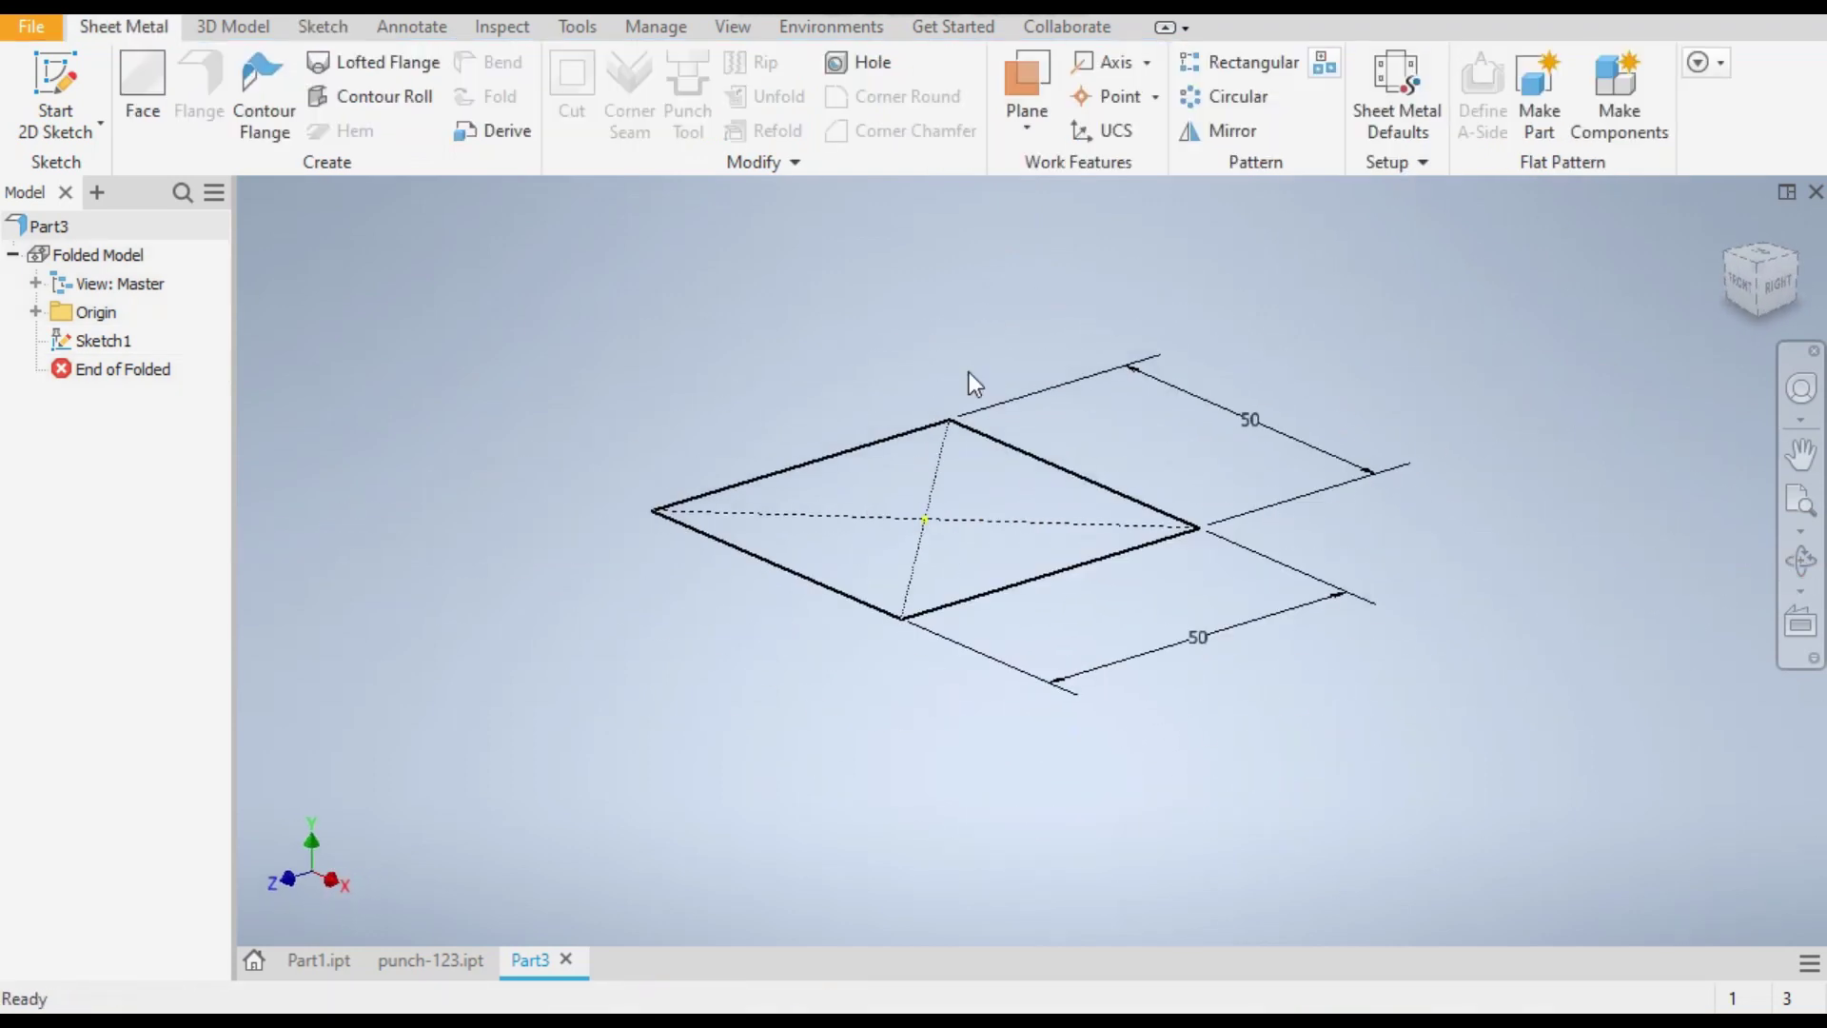
Step: Create the Face1 sheet-metal plate from the square sketch profile
{"action": "left_click", "coordinate": [144, 88]}
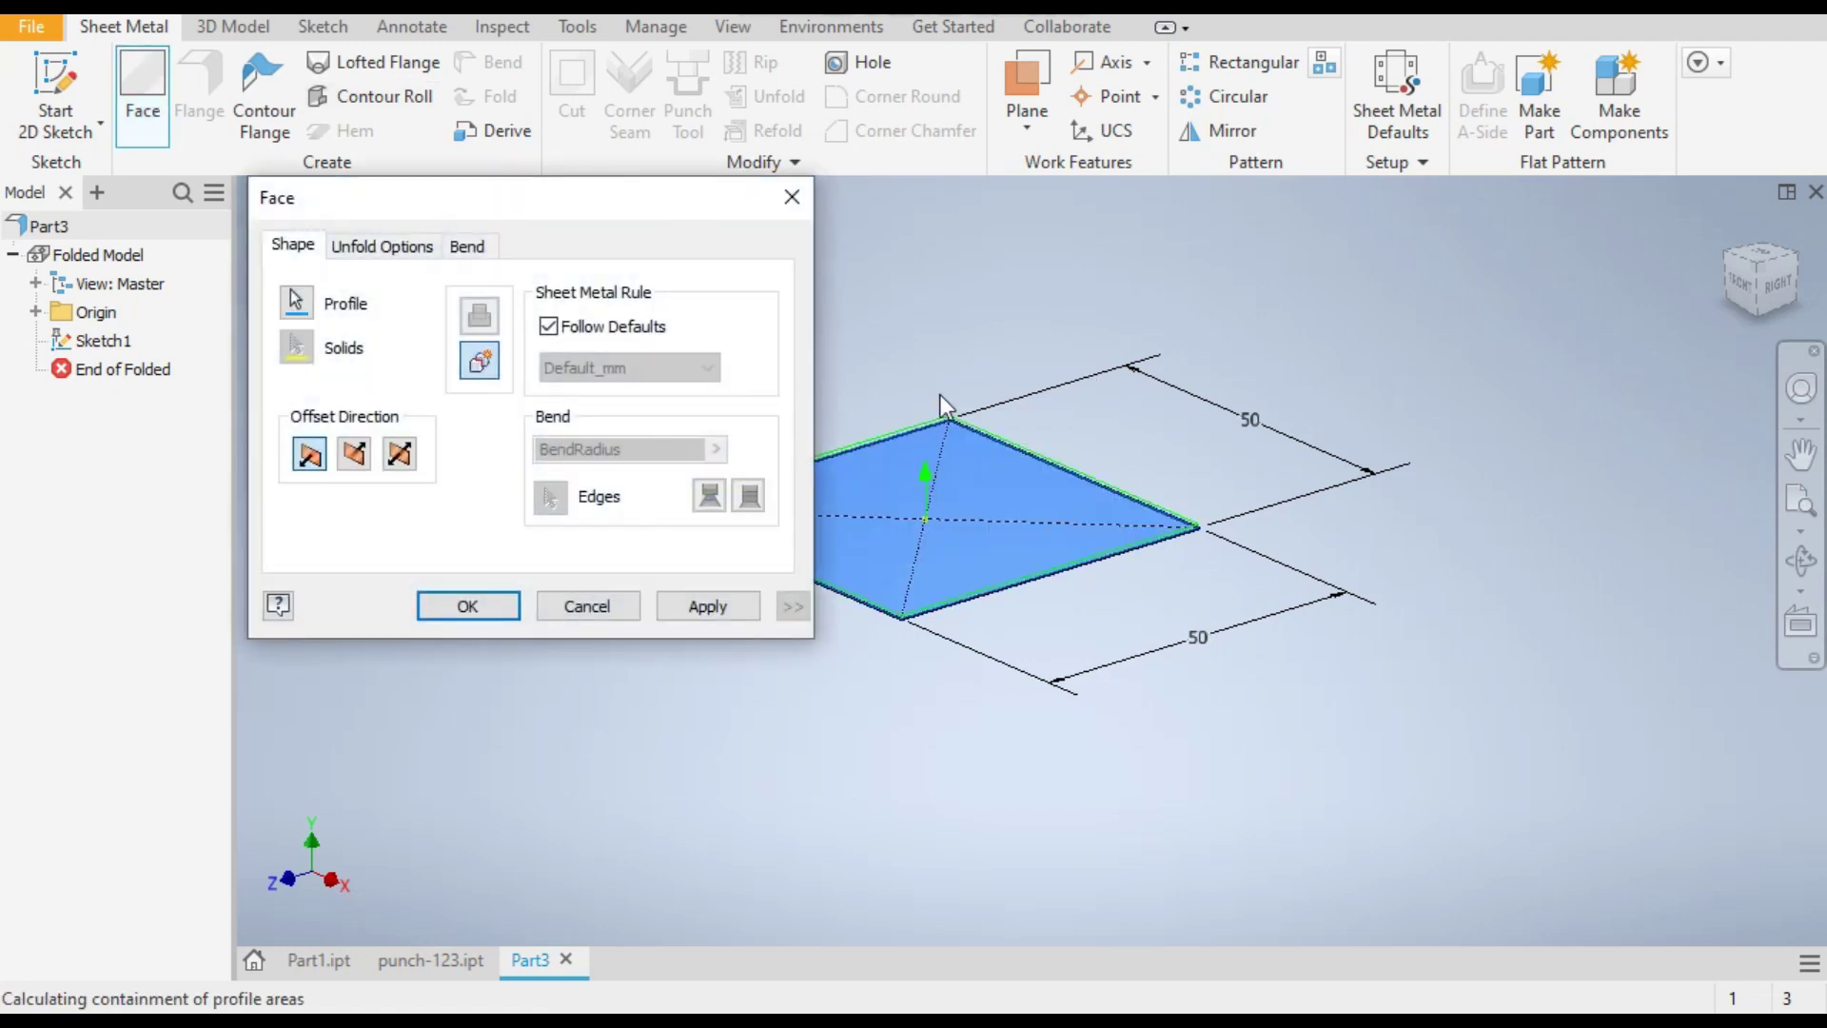
{"action": "scroll", "coordinate": [849, 618], "scroll_direction": "up", "scroll_amount": 5}
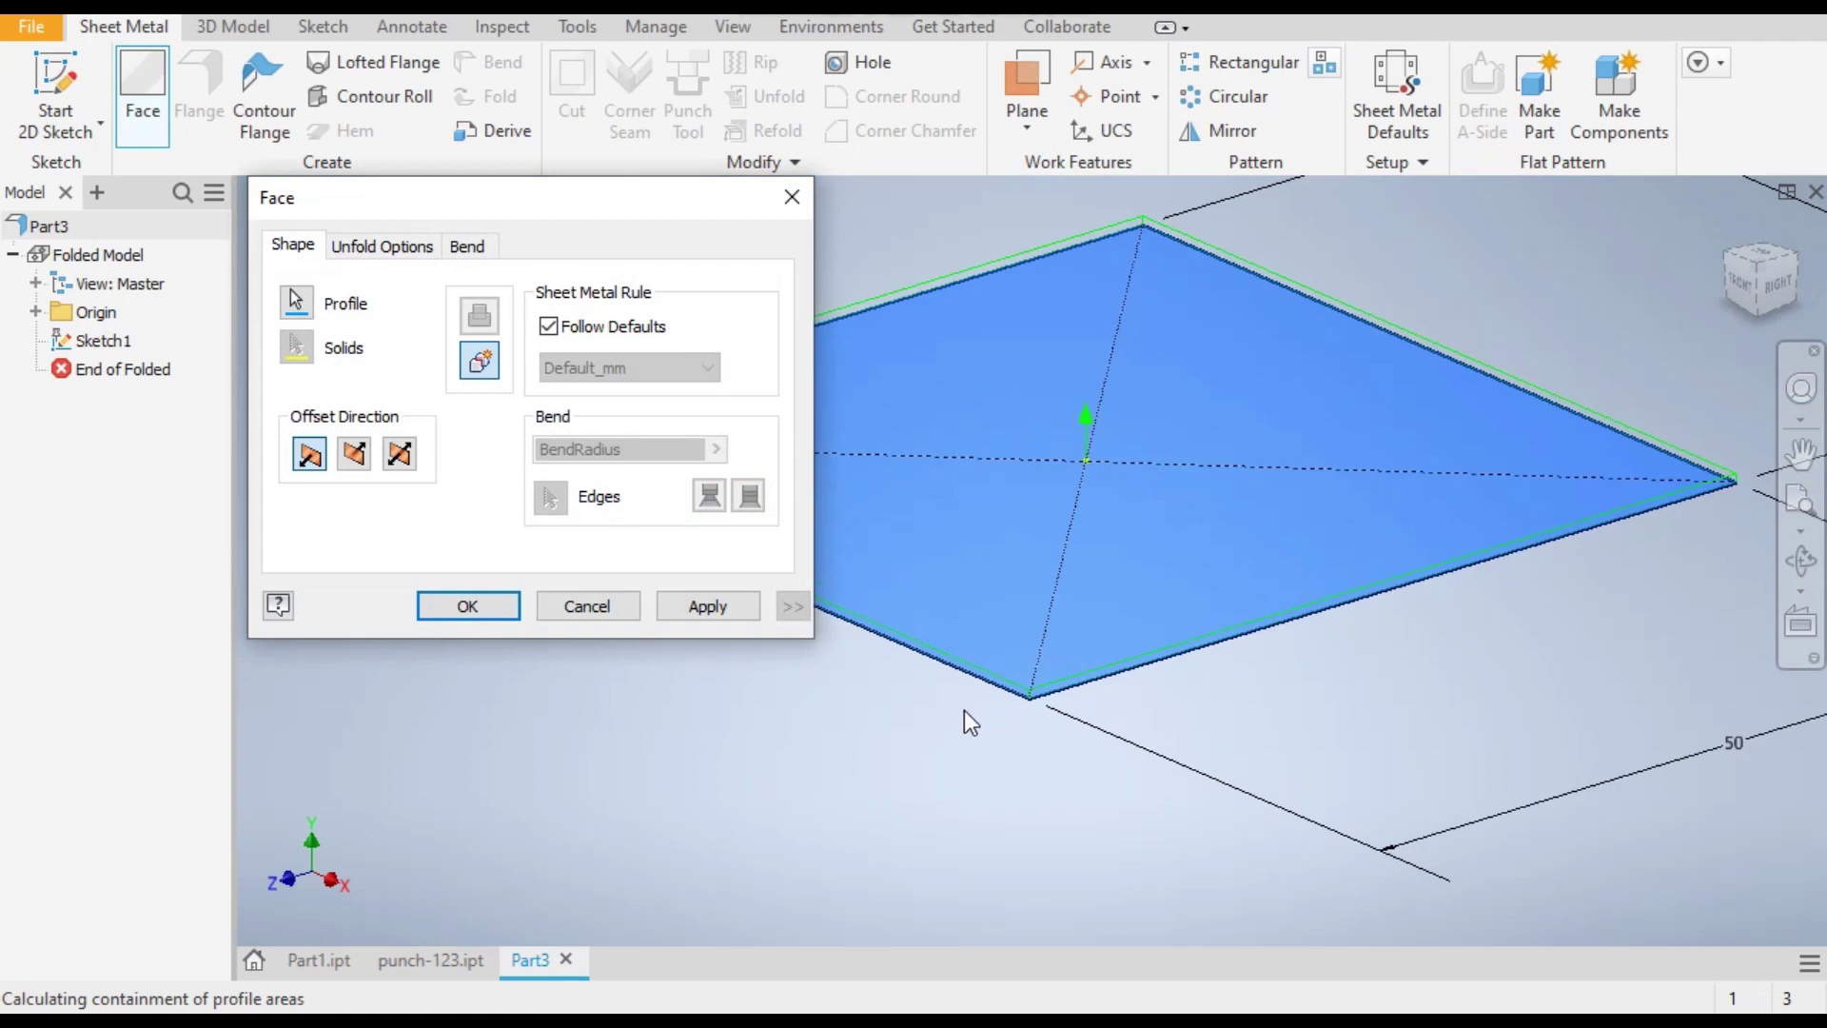
{"action": "left_click", "coordinate": [468, 607]}
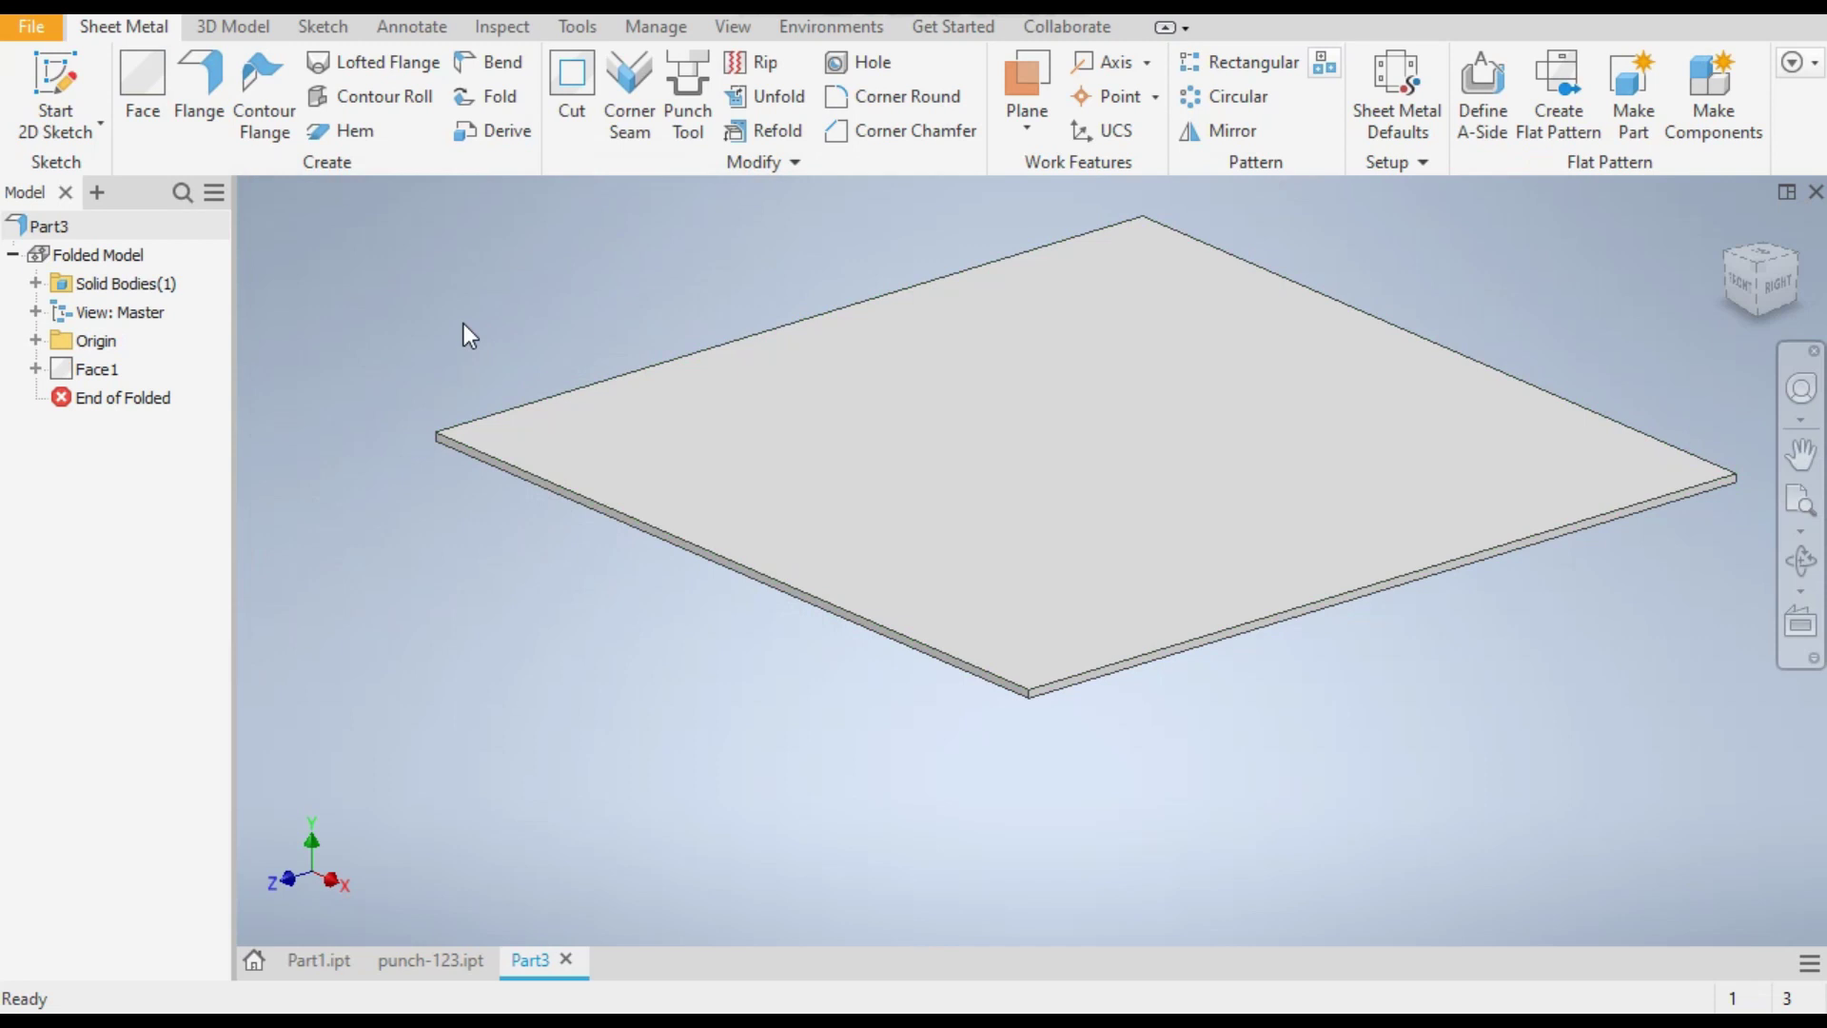
{"action": "left_click", "coordinate": [1379, 91]}
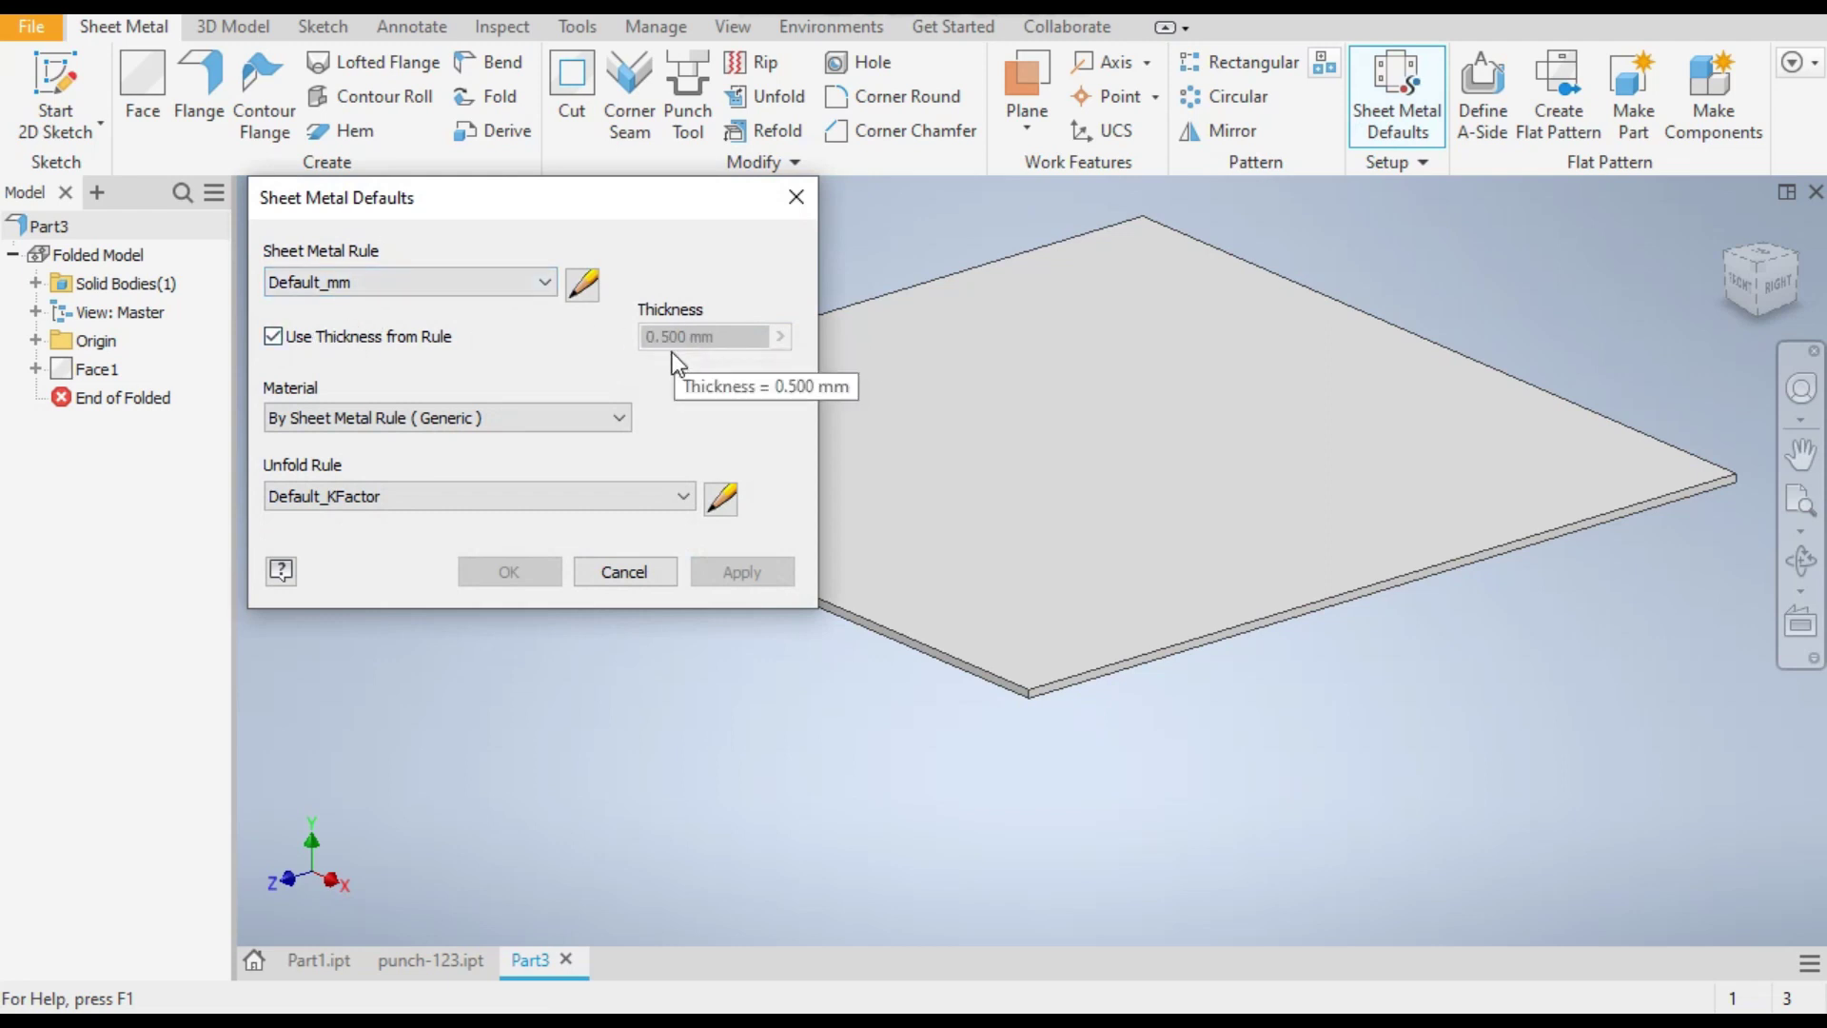
Step: Turn off Use Thickness from Rule and set the sheet thickness to 1 mm
{"action": "left_click", "coordinate": [274, 336]}
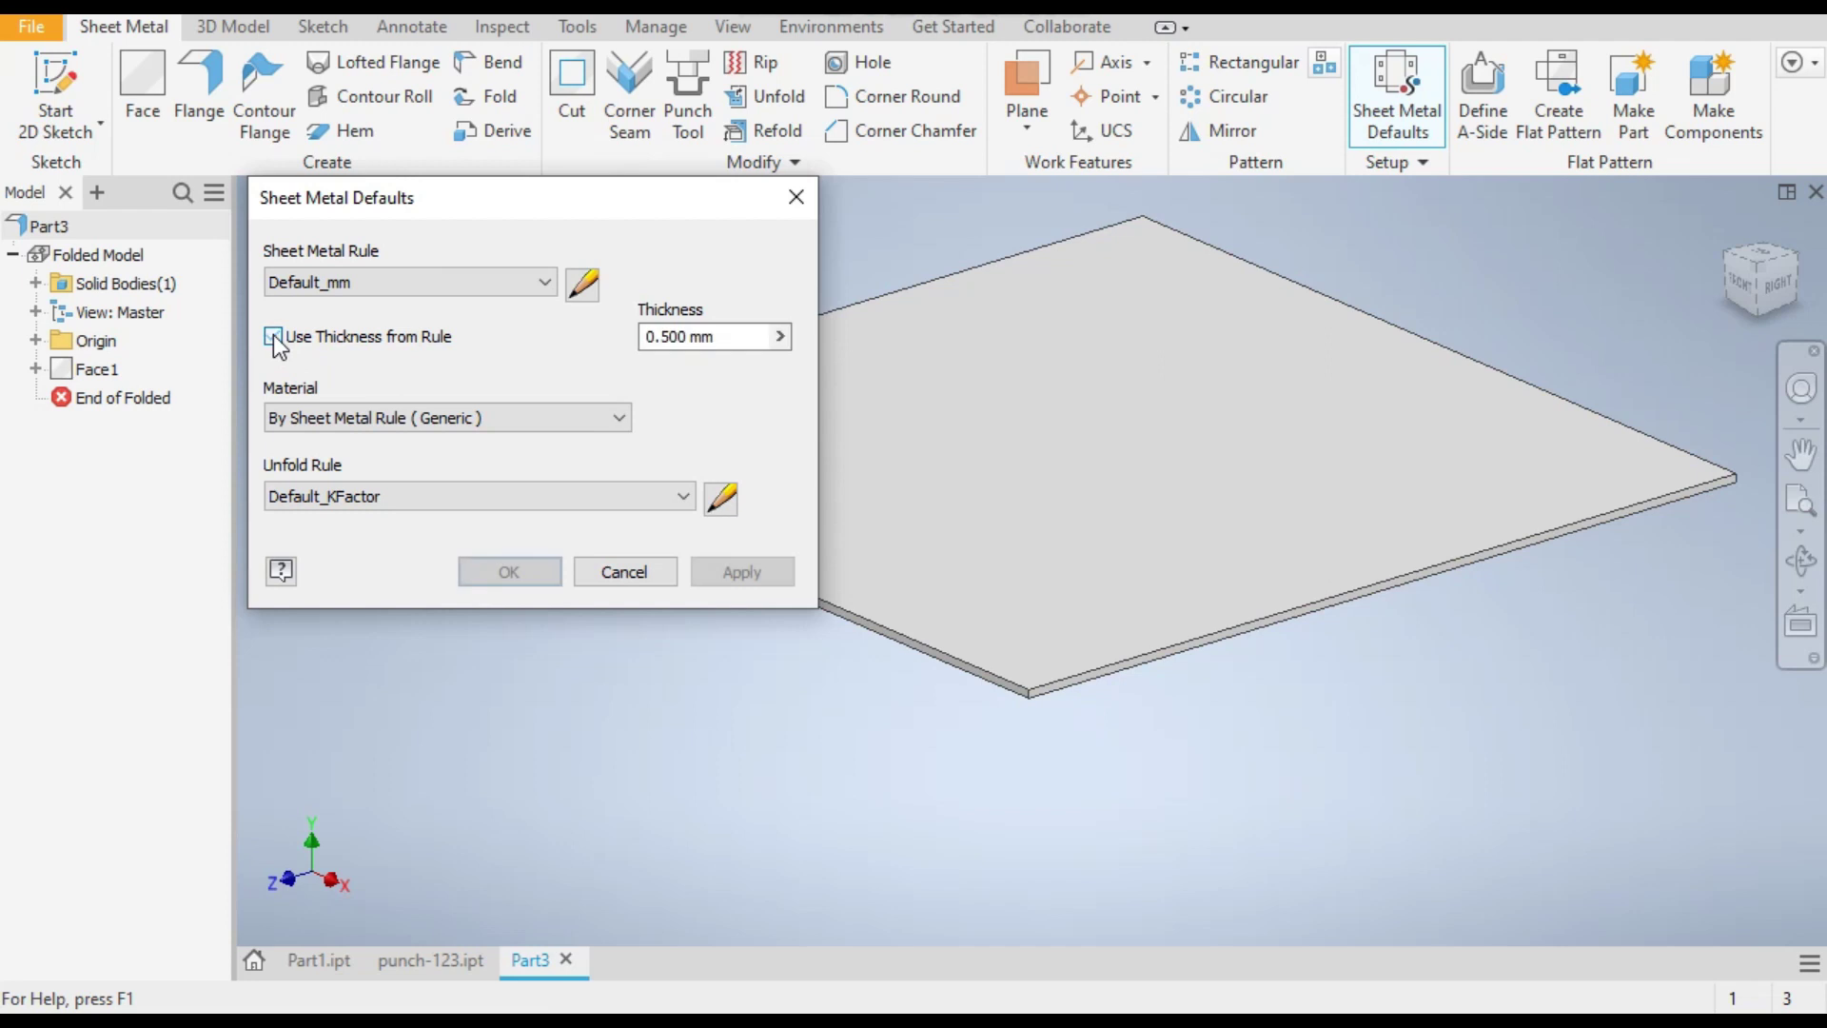
{"action": "left_click", "coordinate": [729, 337]}
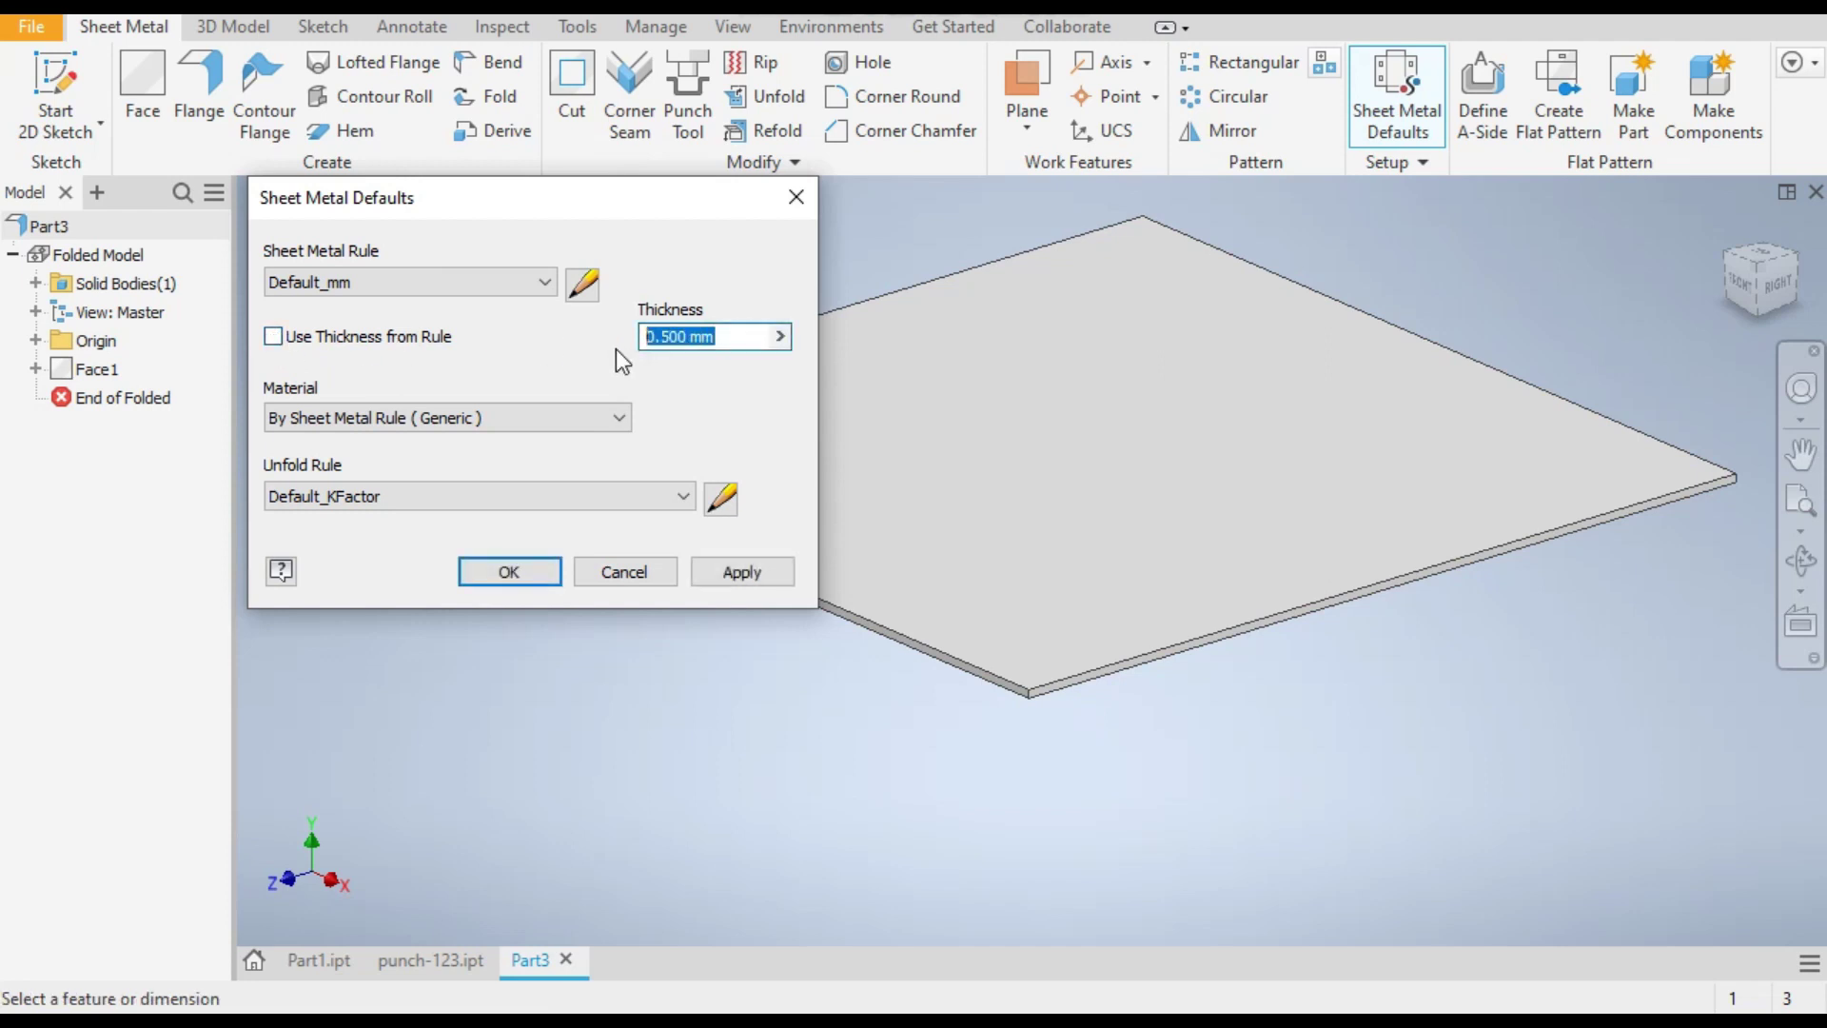
{"action": "type", "text": "1"}
{"action": "left_click", "coordinate": [510, 569]}
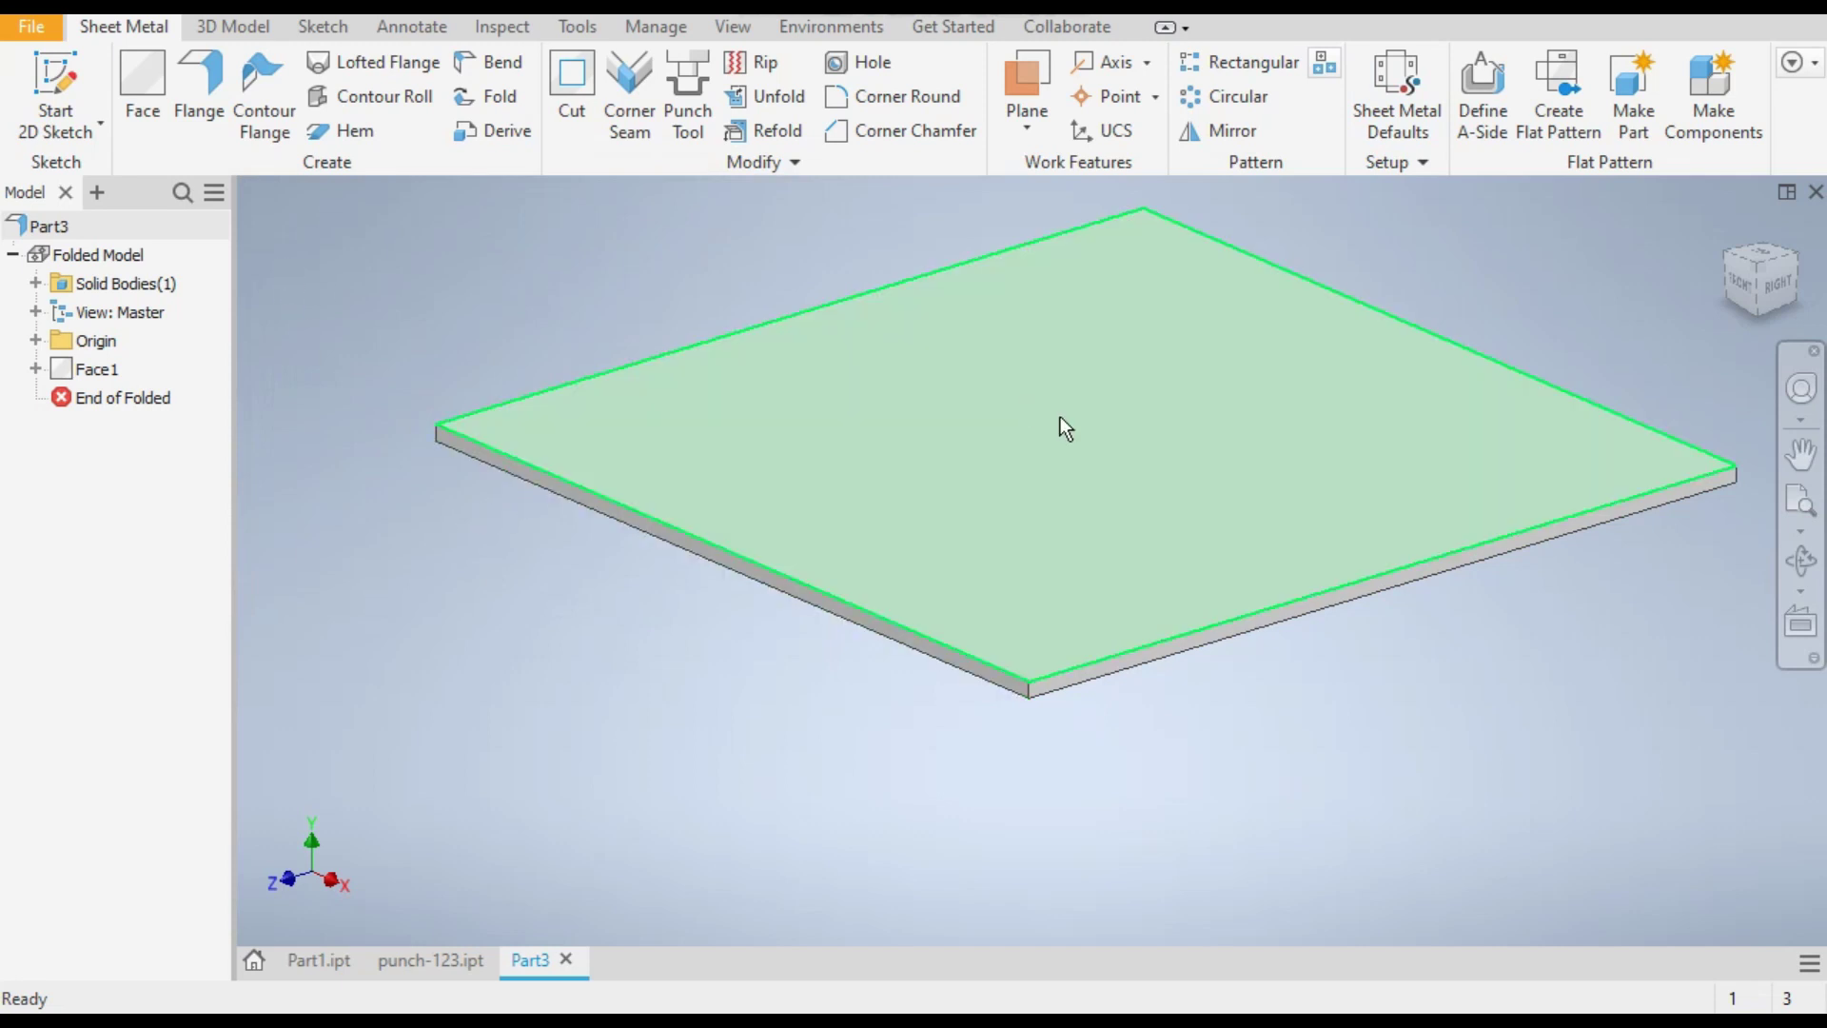
Step: Return to Part3 and start Sketch2 on the plate's top face
{"action": "left_click", "coordinate": [448, 960]}
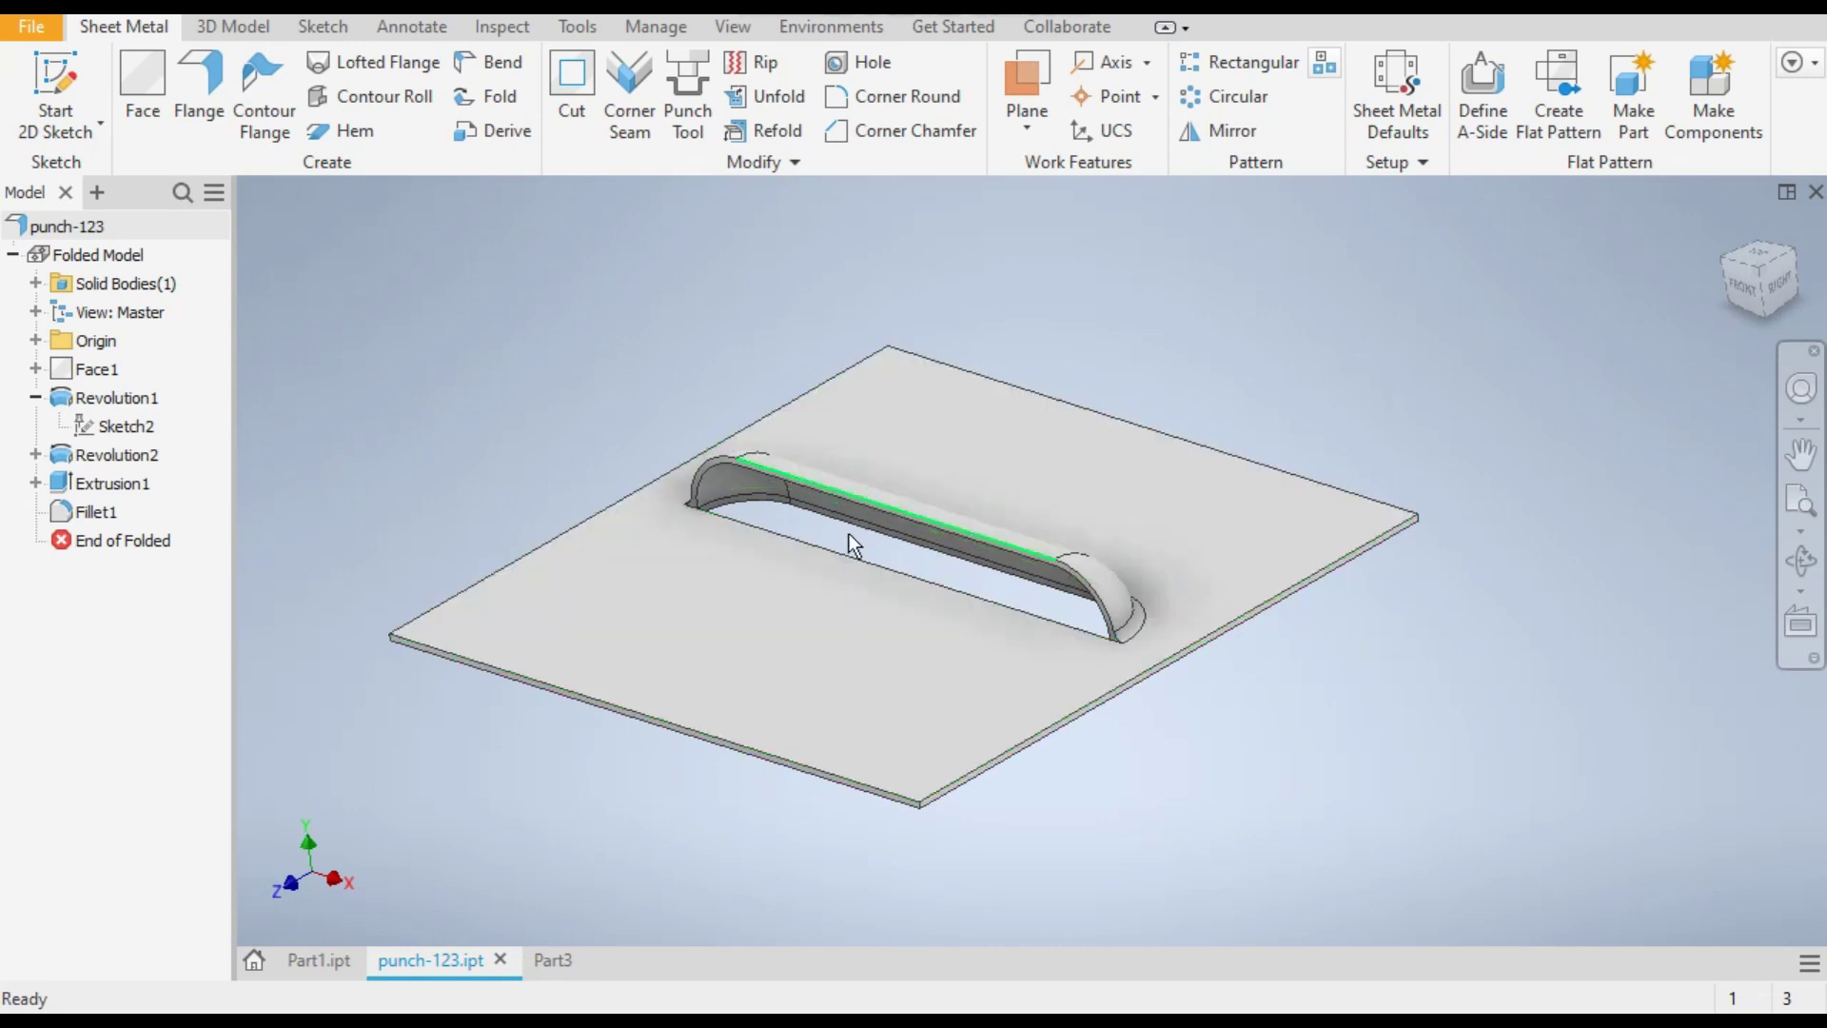
{"action": "left_click", "coordinate": [552, 967]}
{"action": "left_click", "coordinate": [1015, 421]}
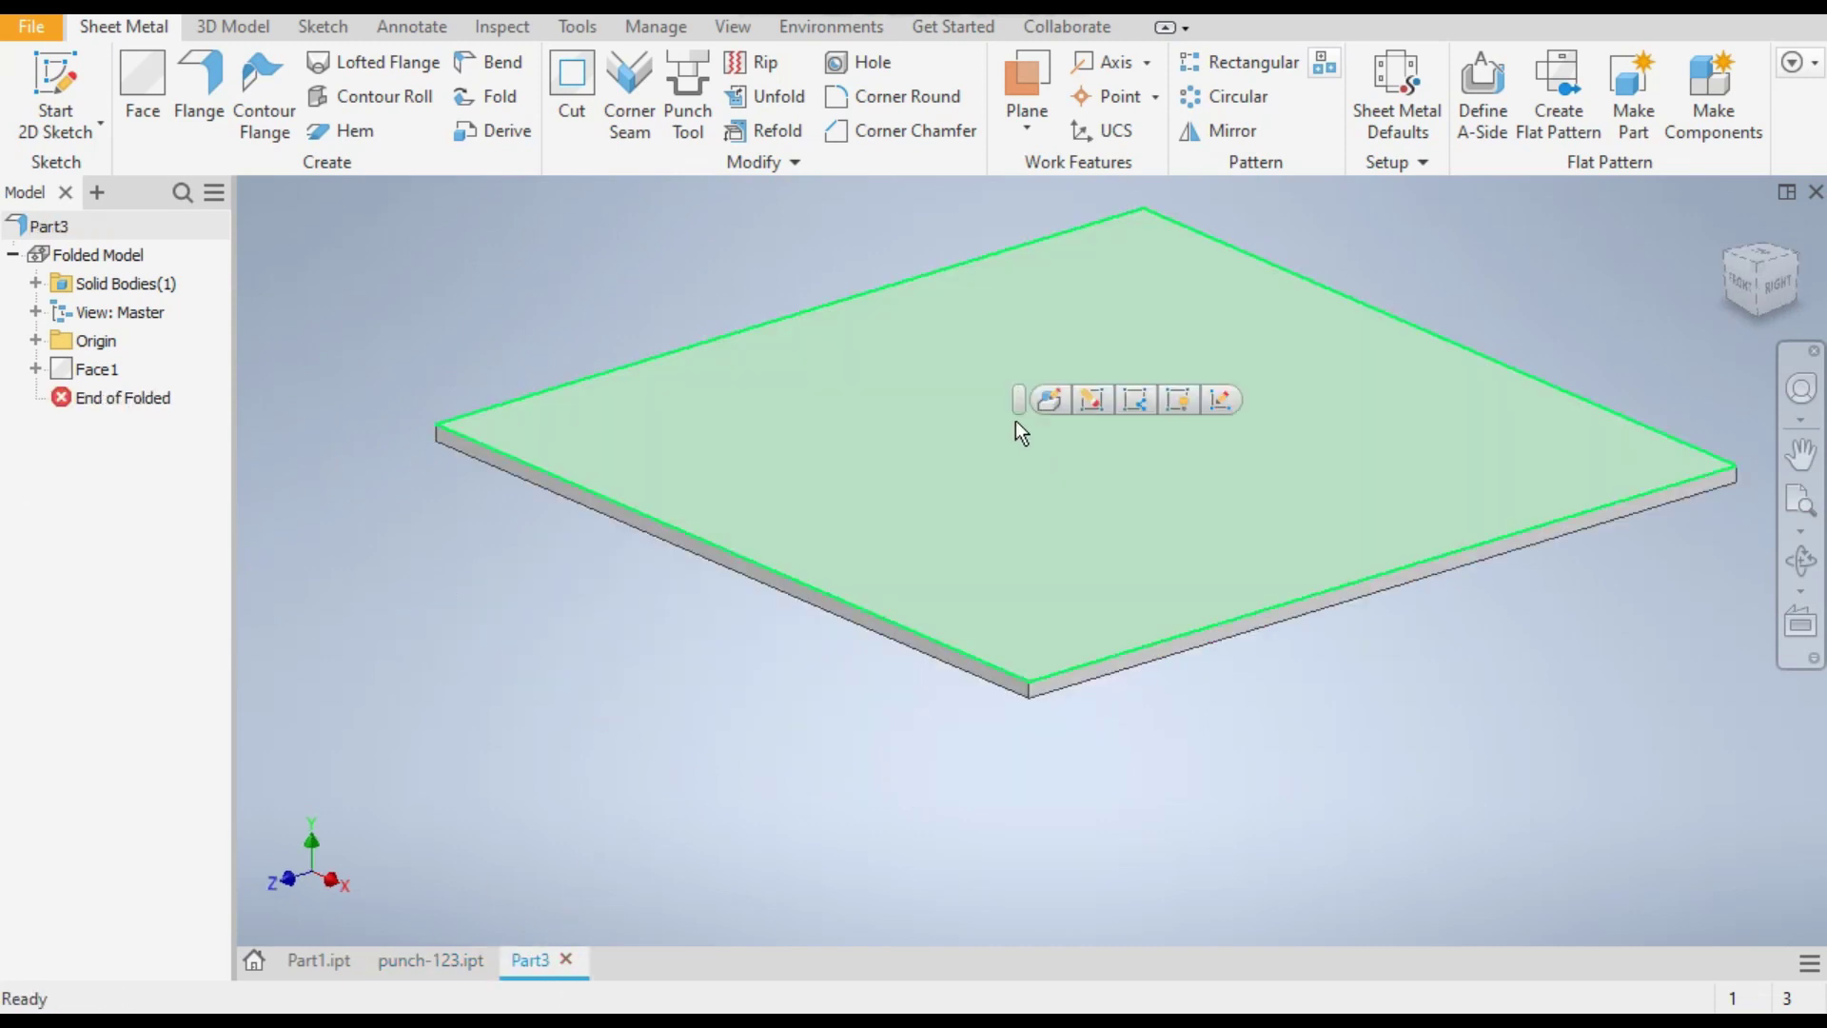
{"action": "left_click", "coordinate": [67, 72]}
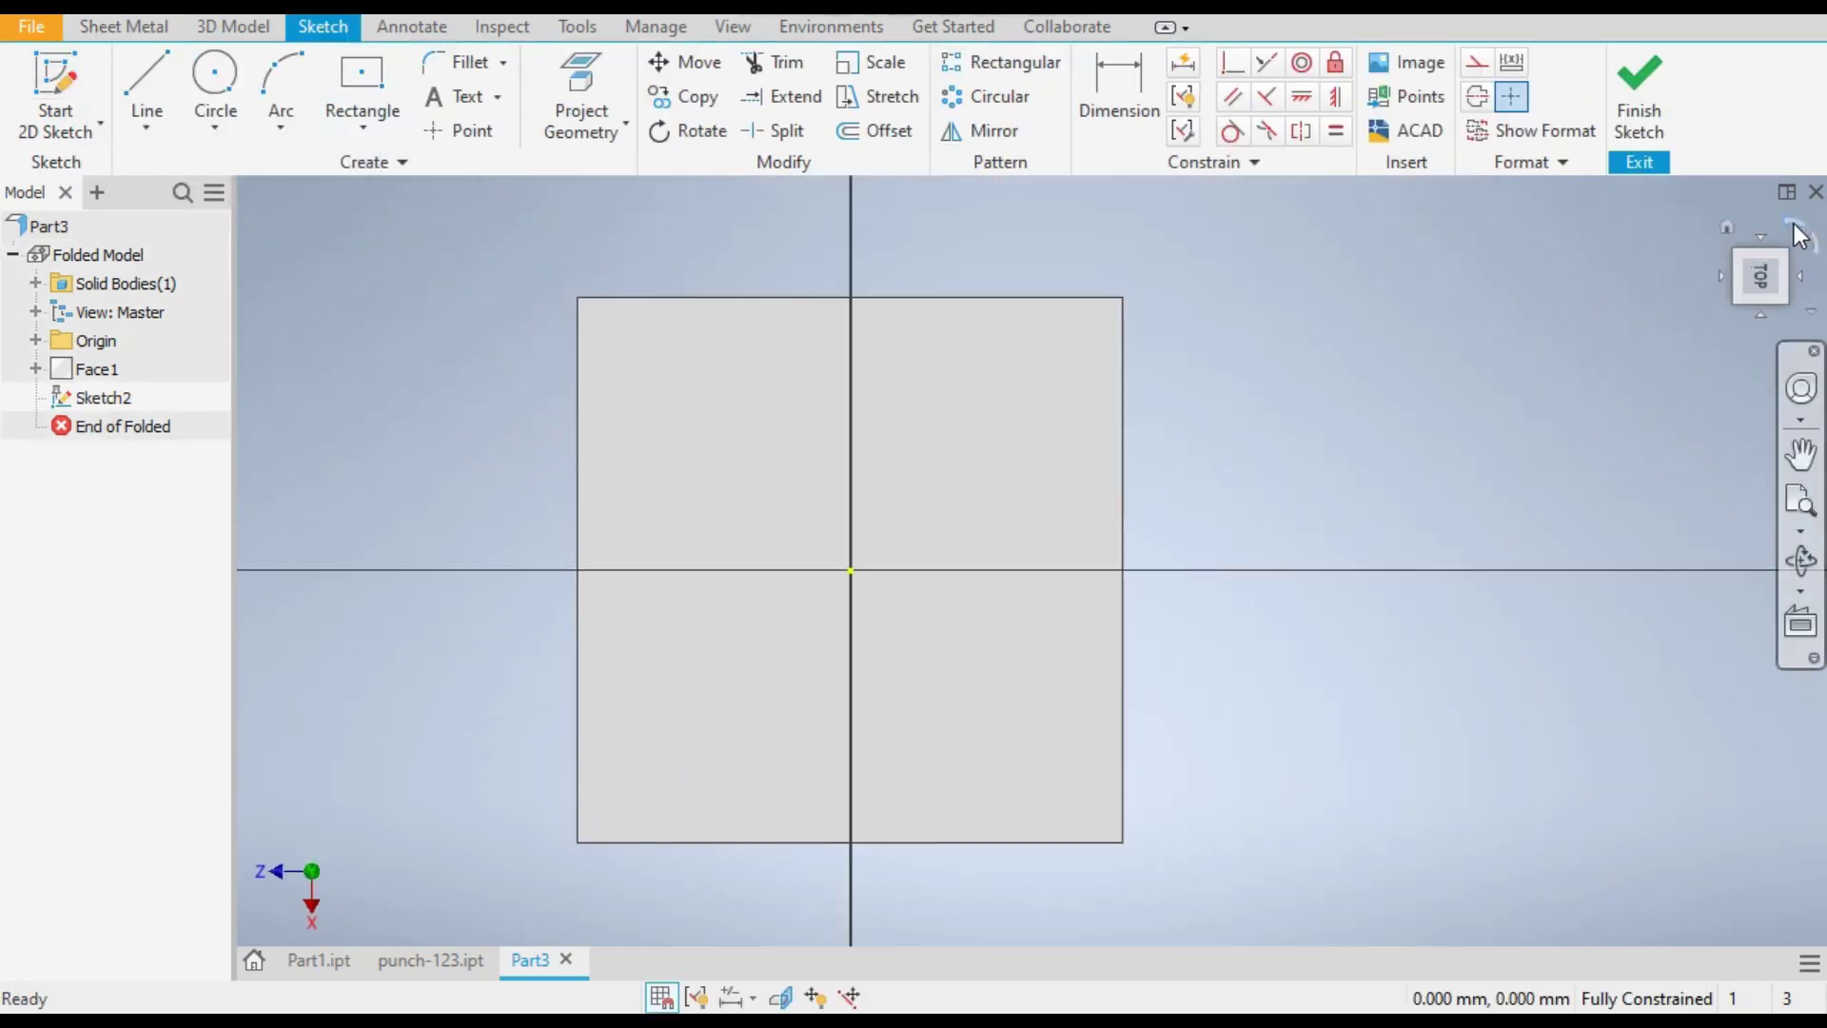
{"action": "left_click", "coordinate": [1797, 233]}
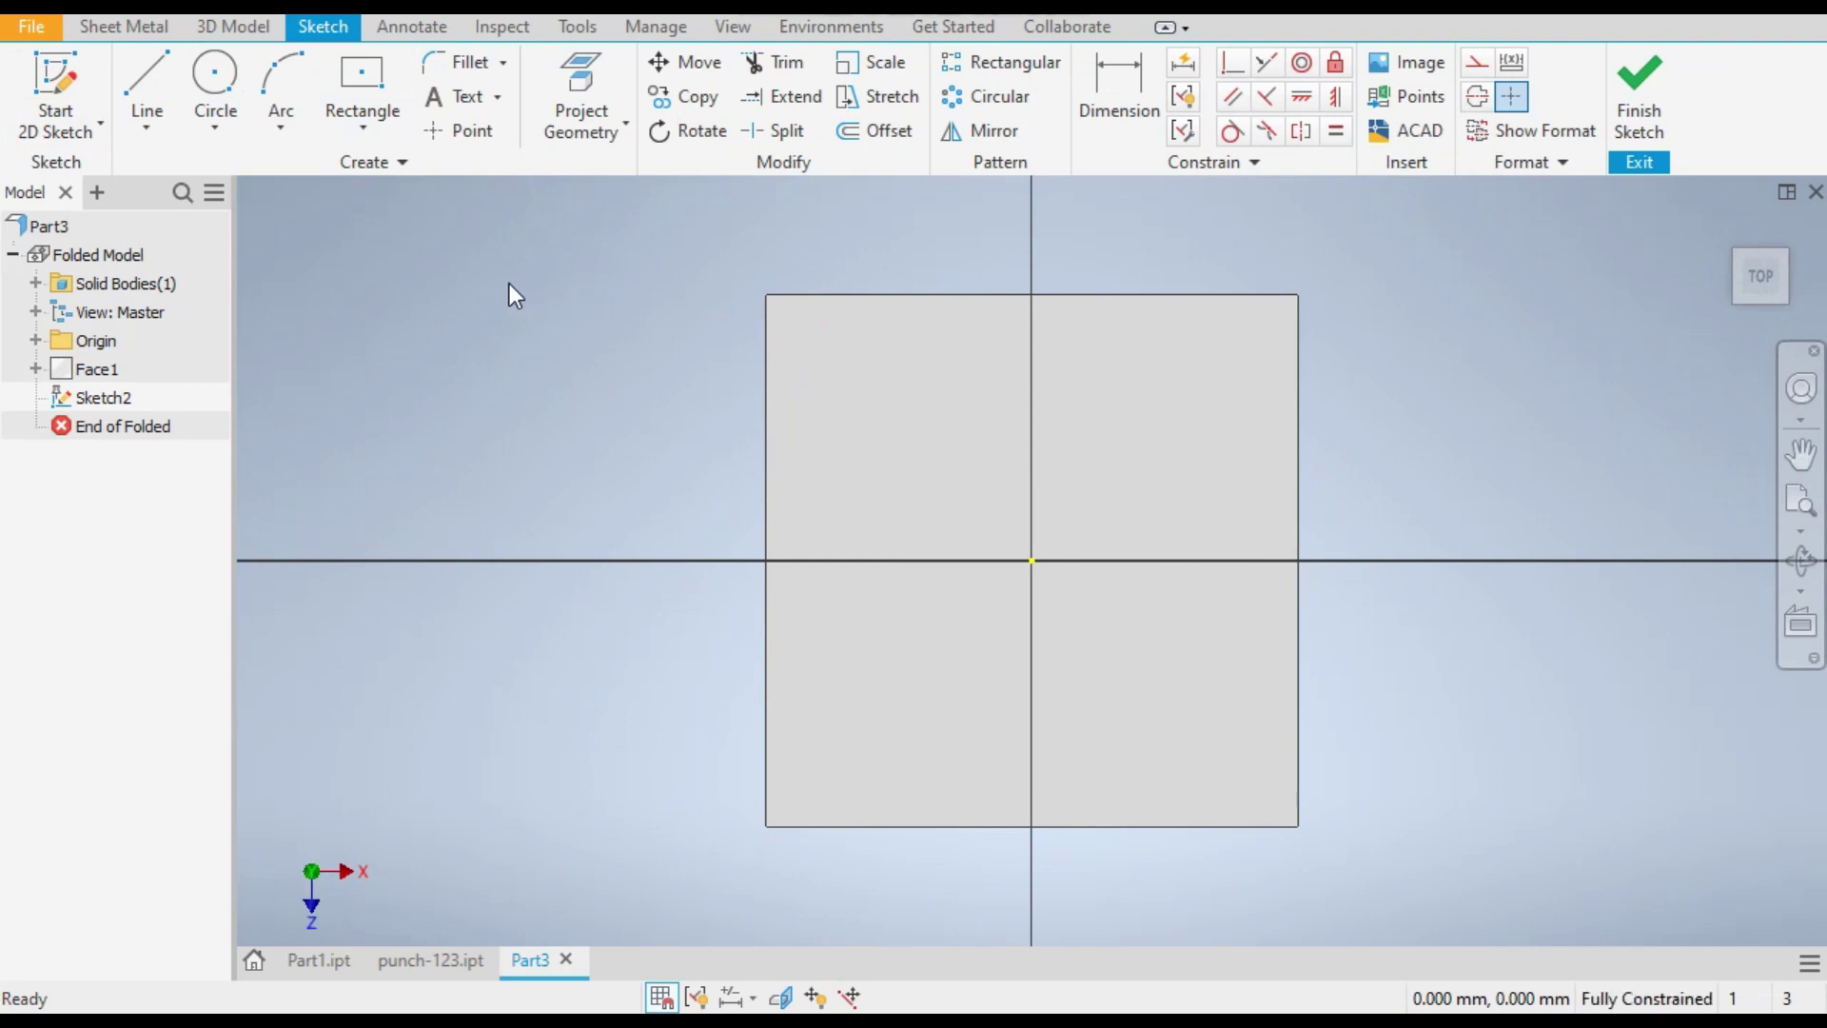
Step: Draw a small two-point rectangle just above the plate's centre
{"action": "left_click", "coordinate": [352, 122]}
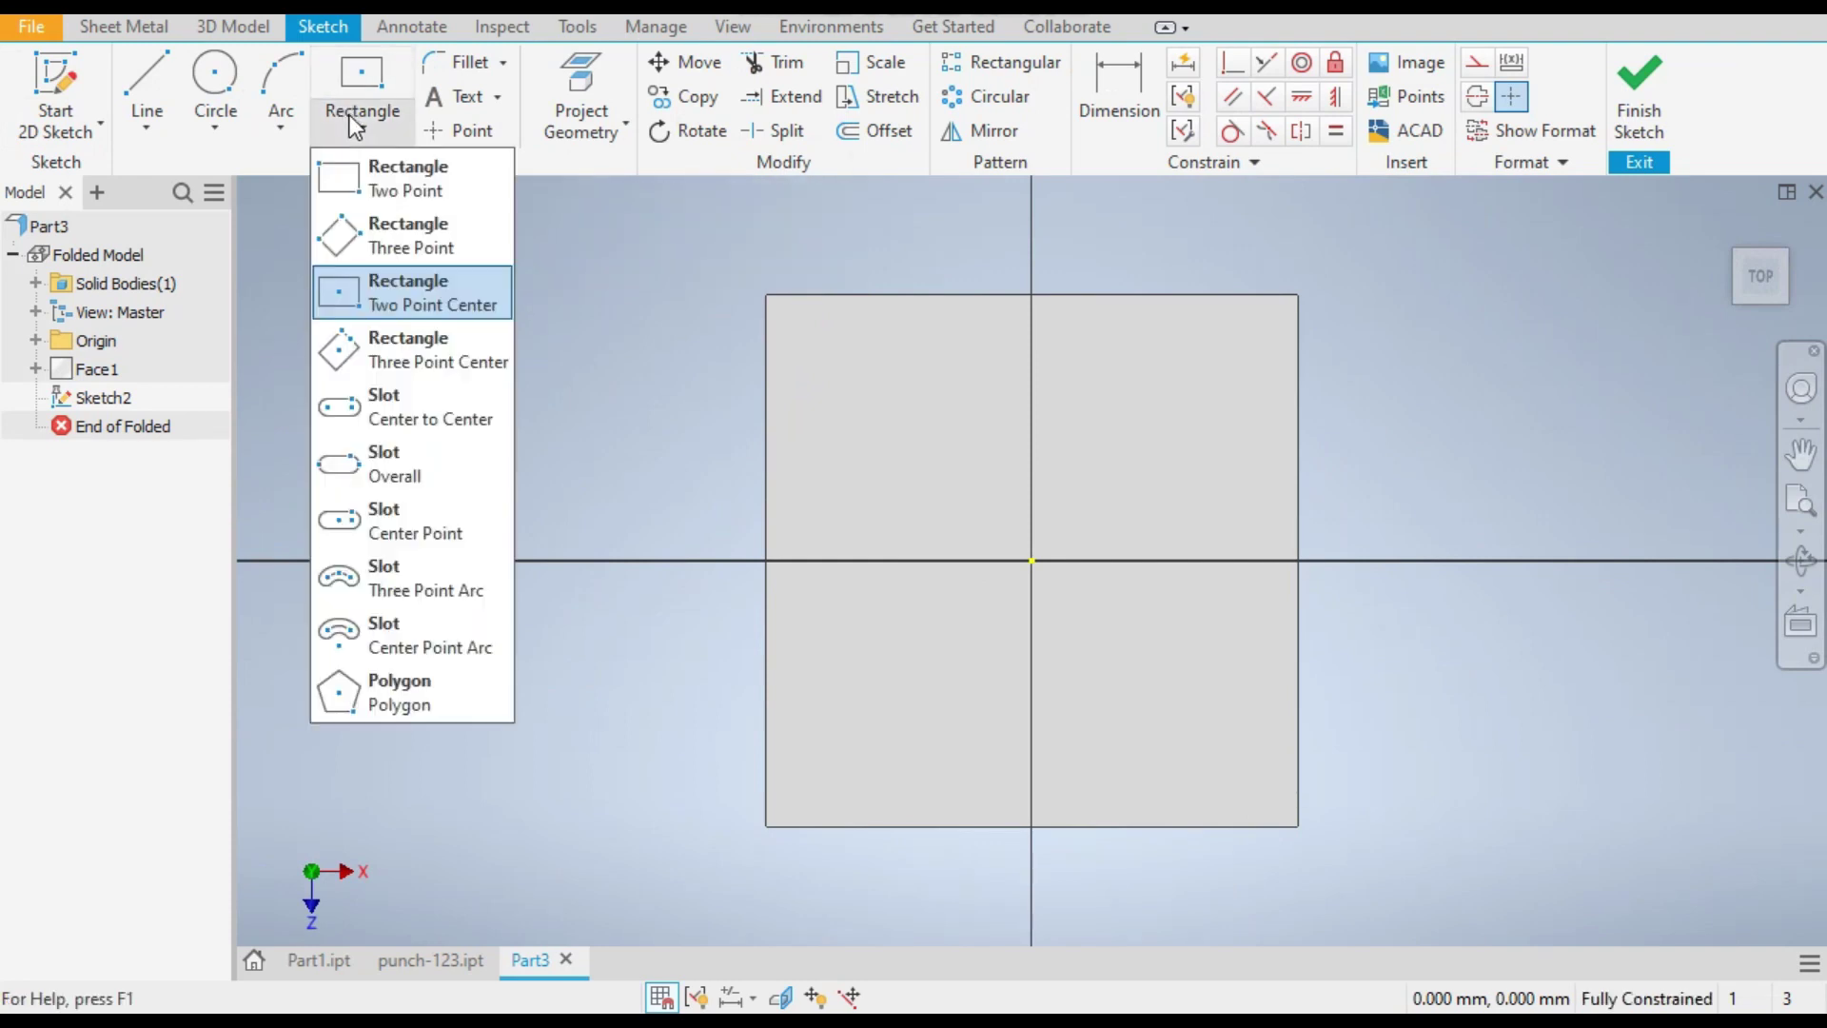
{"action": "left_click", "coordinate": [398, 191]}
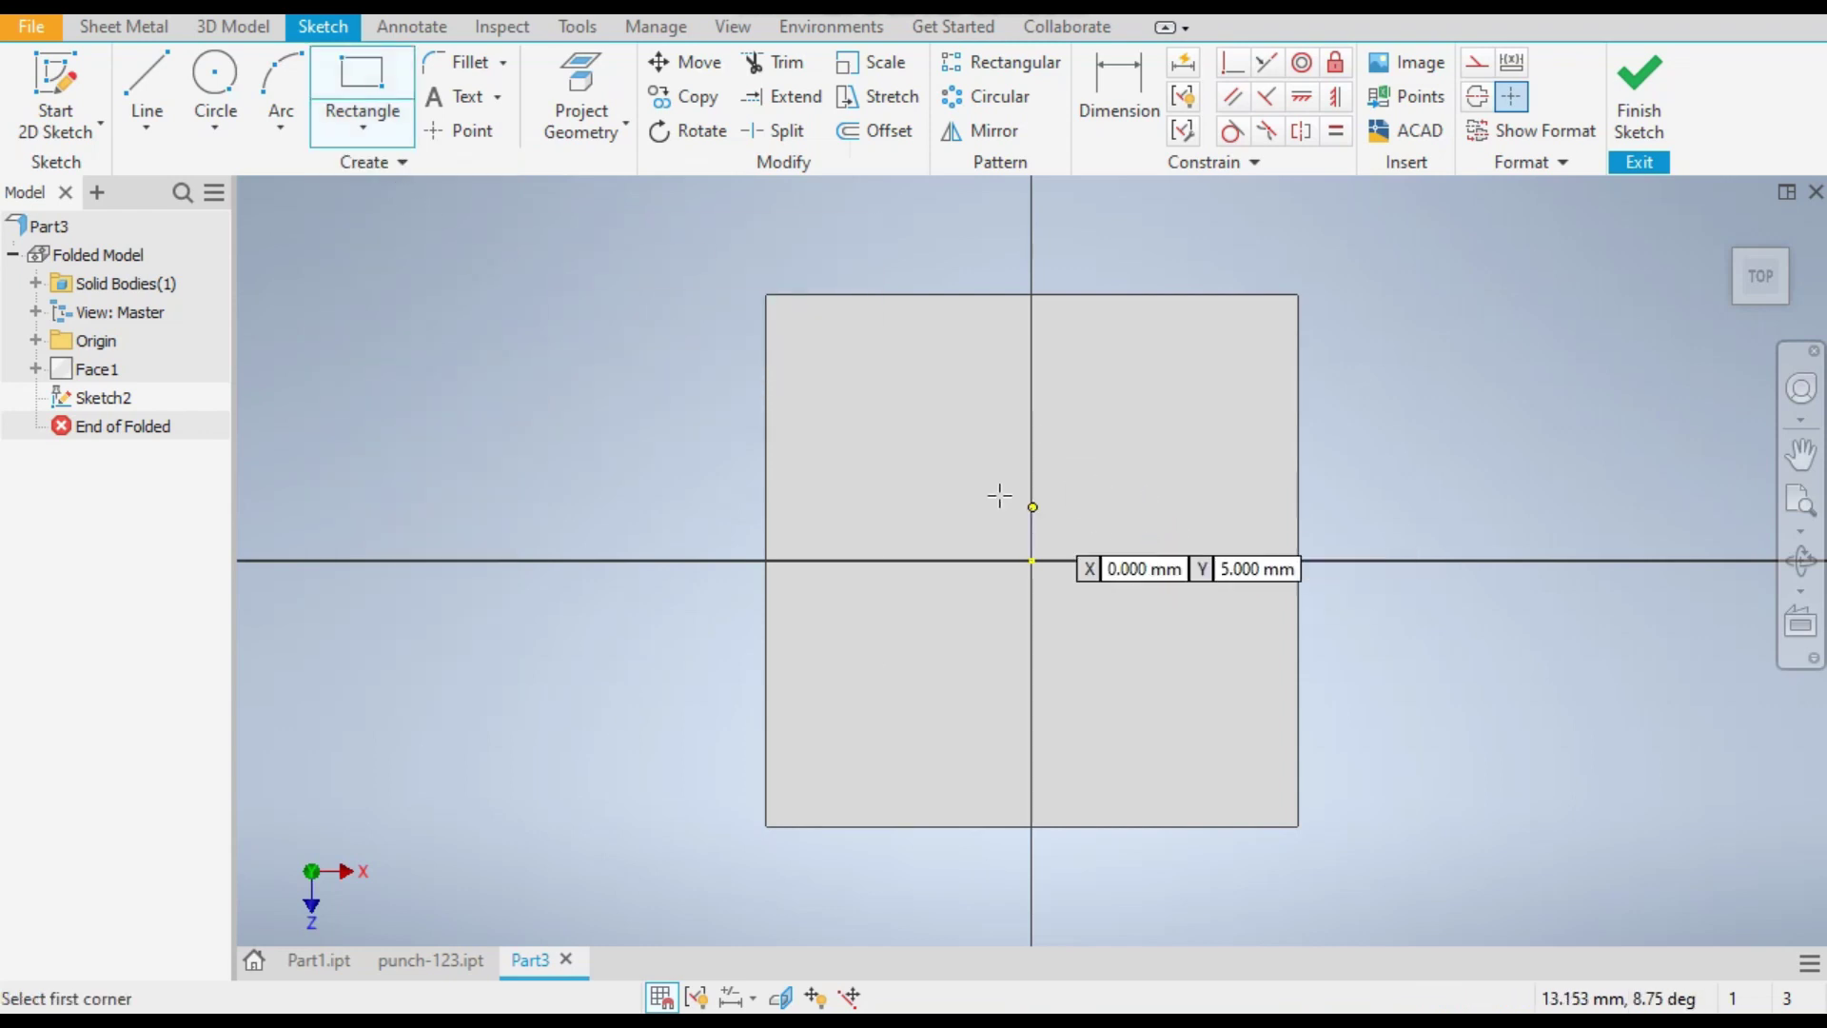
{"action": "left_click", "coordinate": [904, 401]}
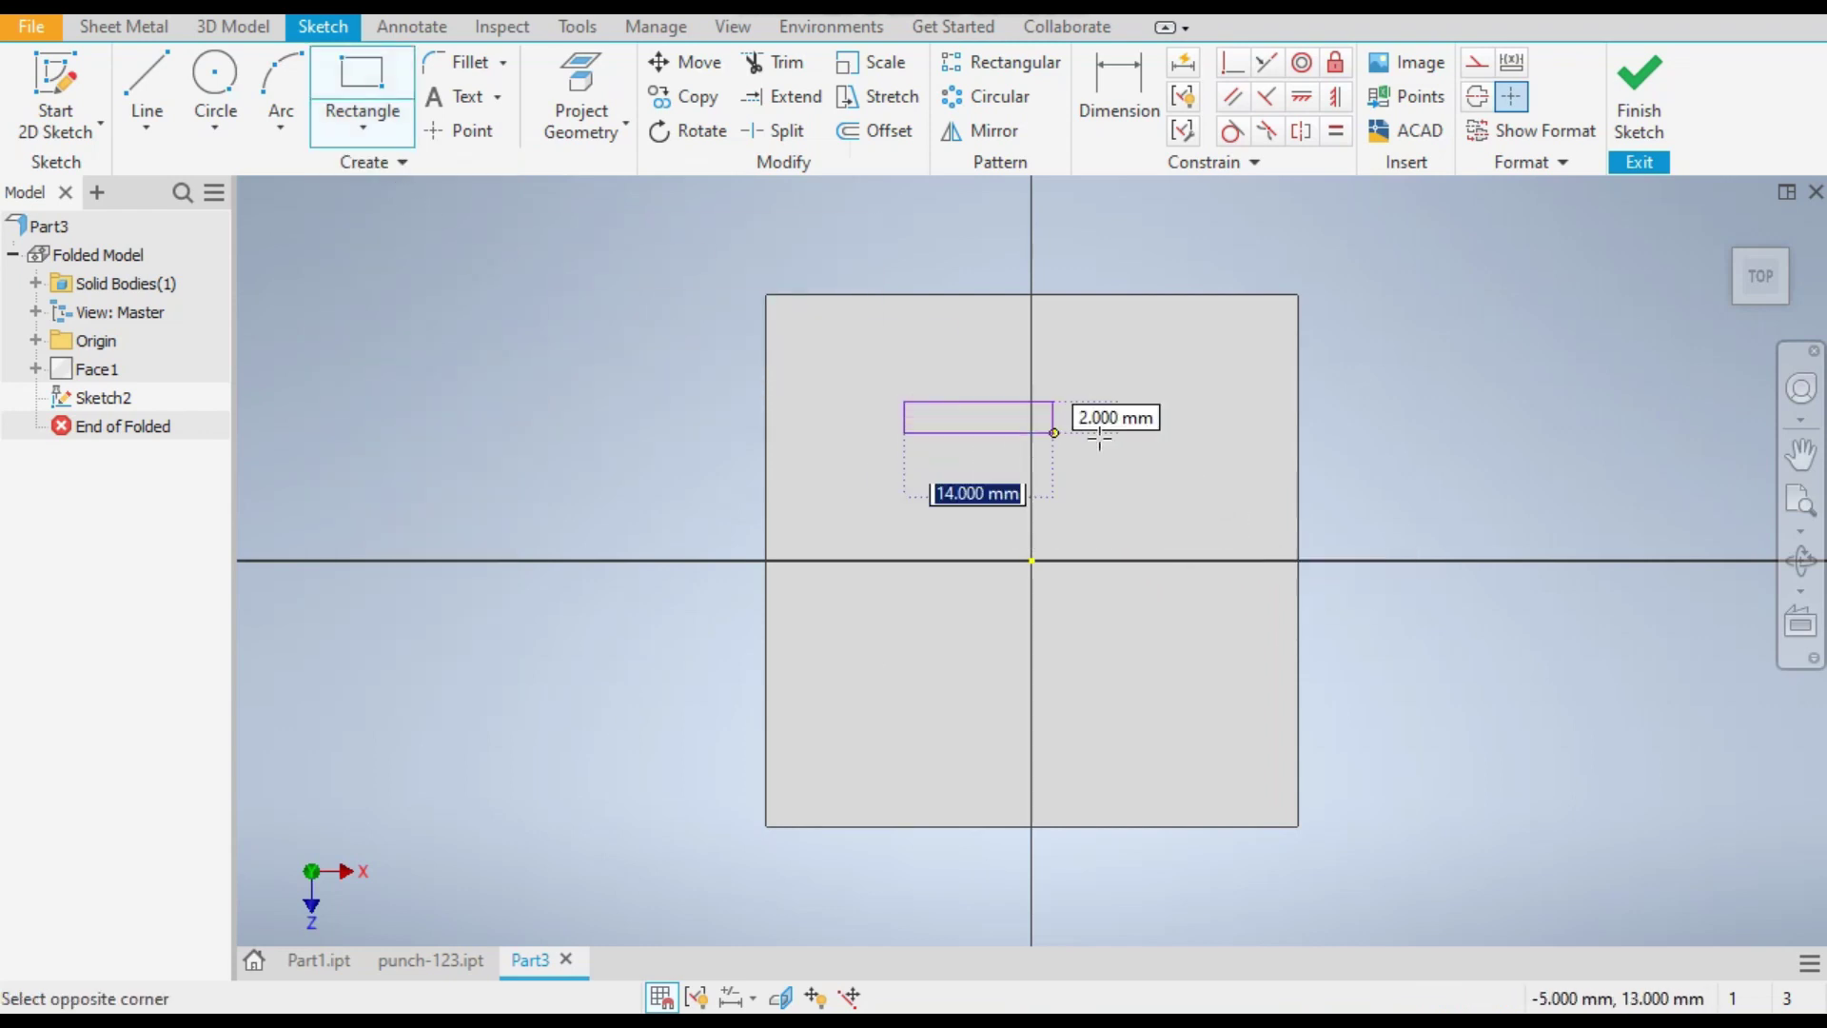
{"action": "left_click", "coordinate": [1150, 465]}
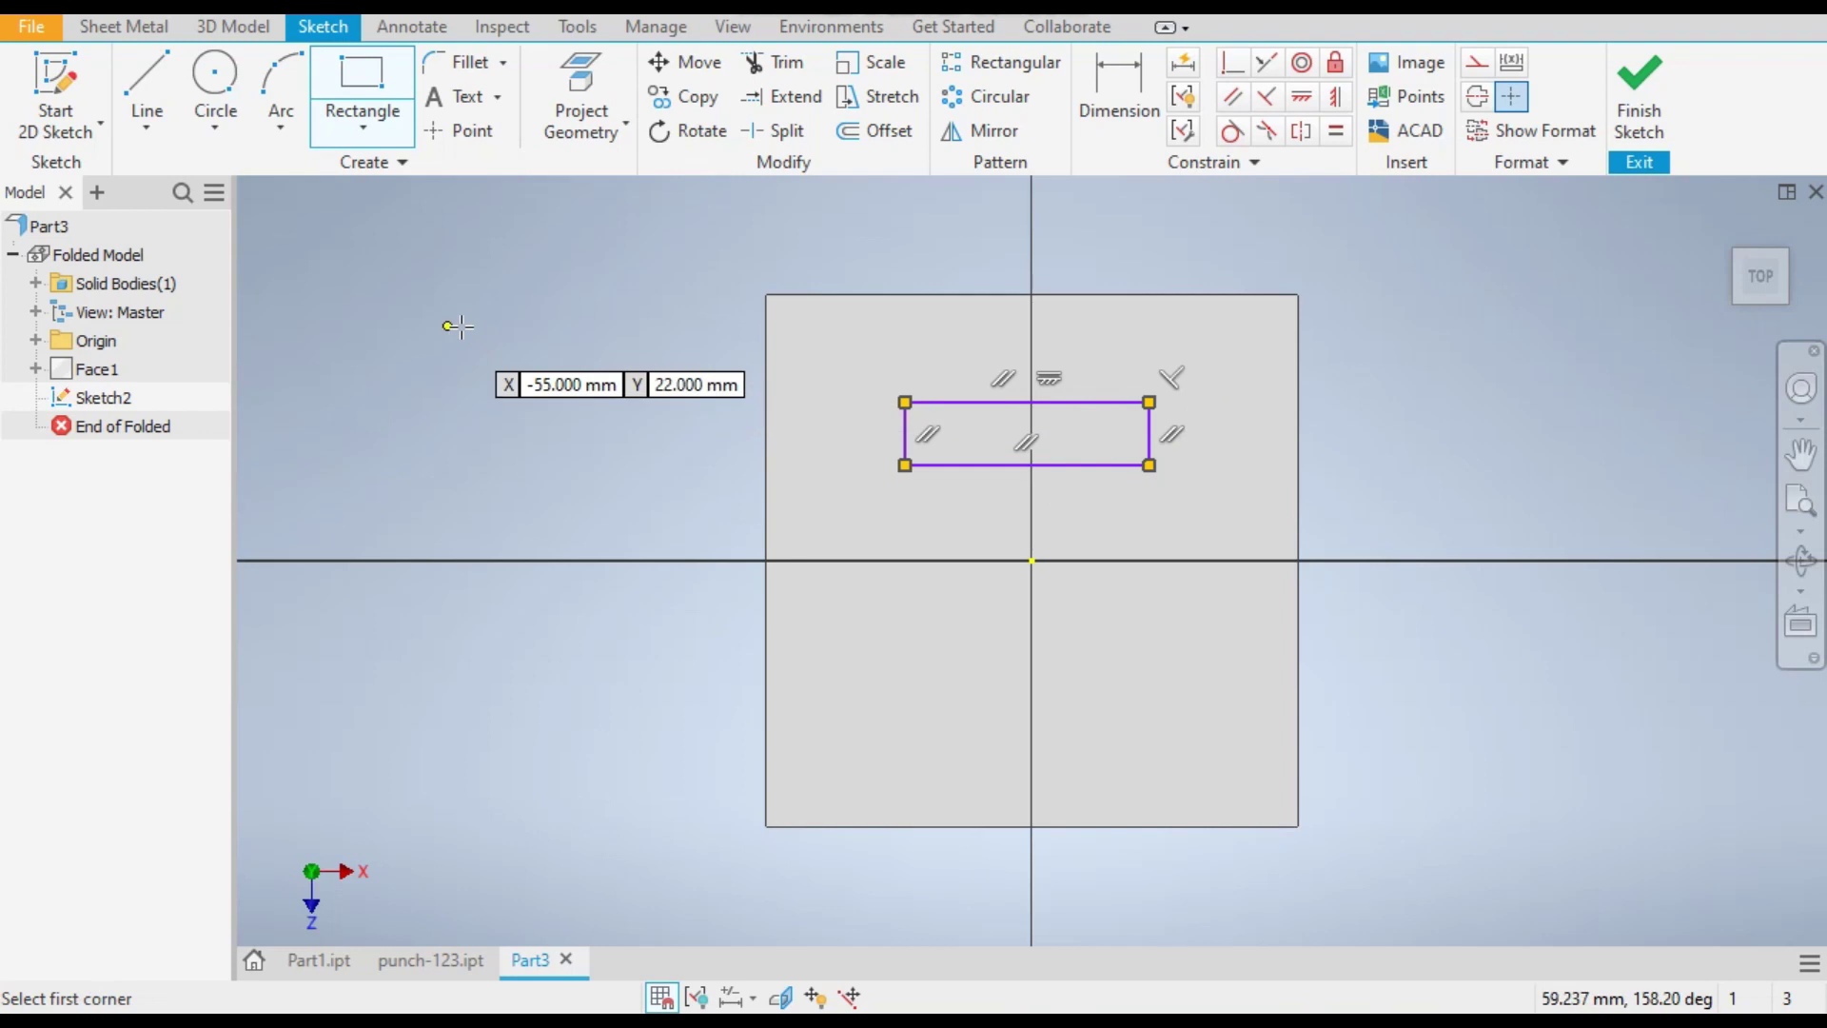
{"action": "left_click", "coordinate": [1129, 78]}
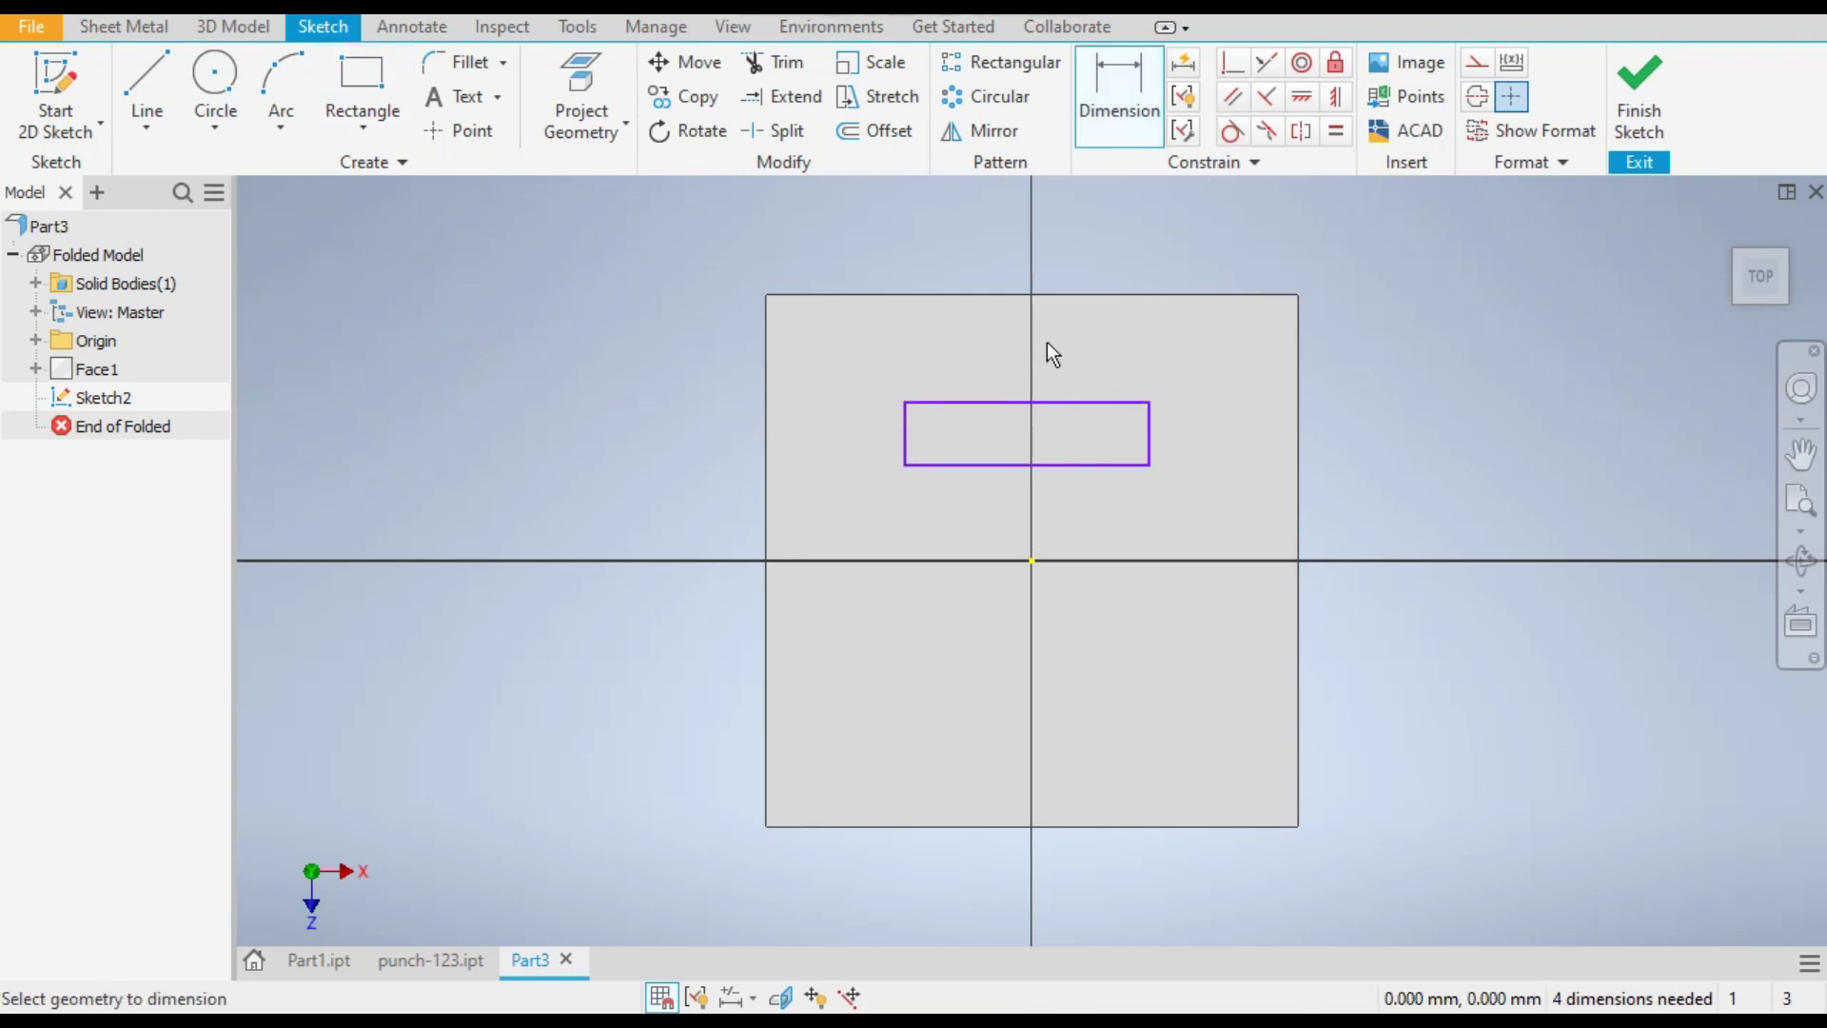
Step: Dimension the rectangle's width as length = 40 and its height as height = 5
{"action": "left_click", "coordinate": [979, 464]}
{"action": "left_click", "coordinate": [980, 516]}
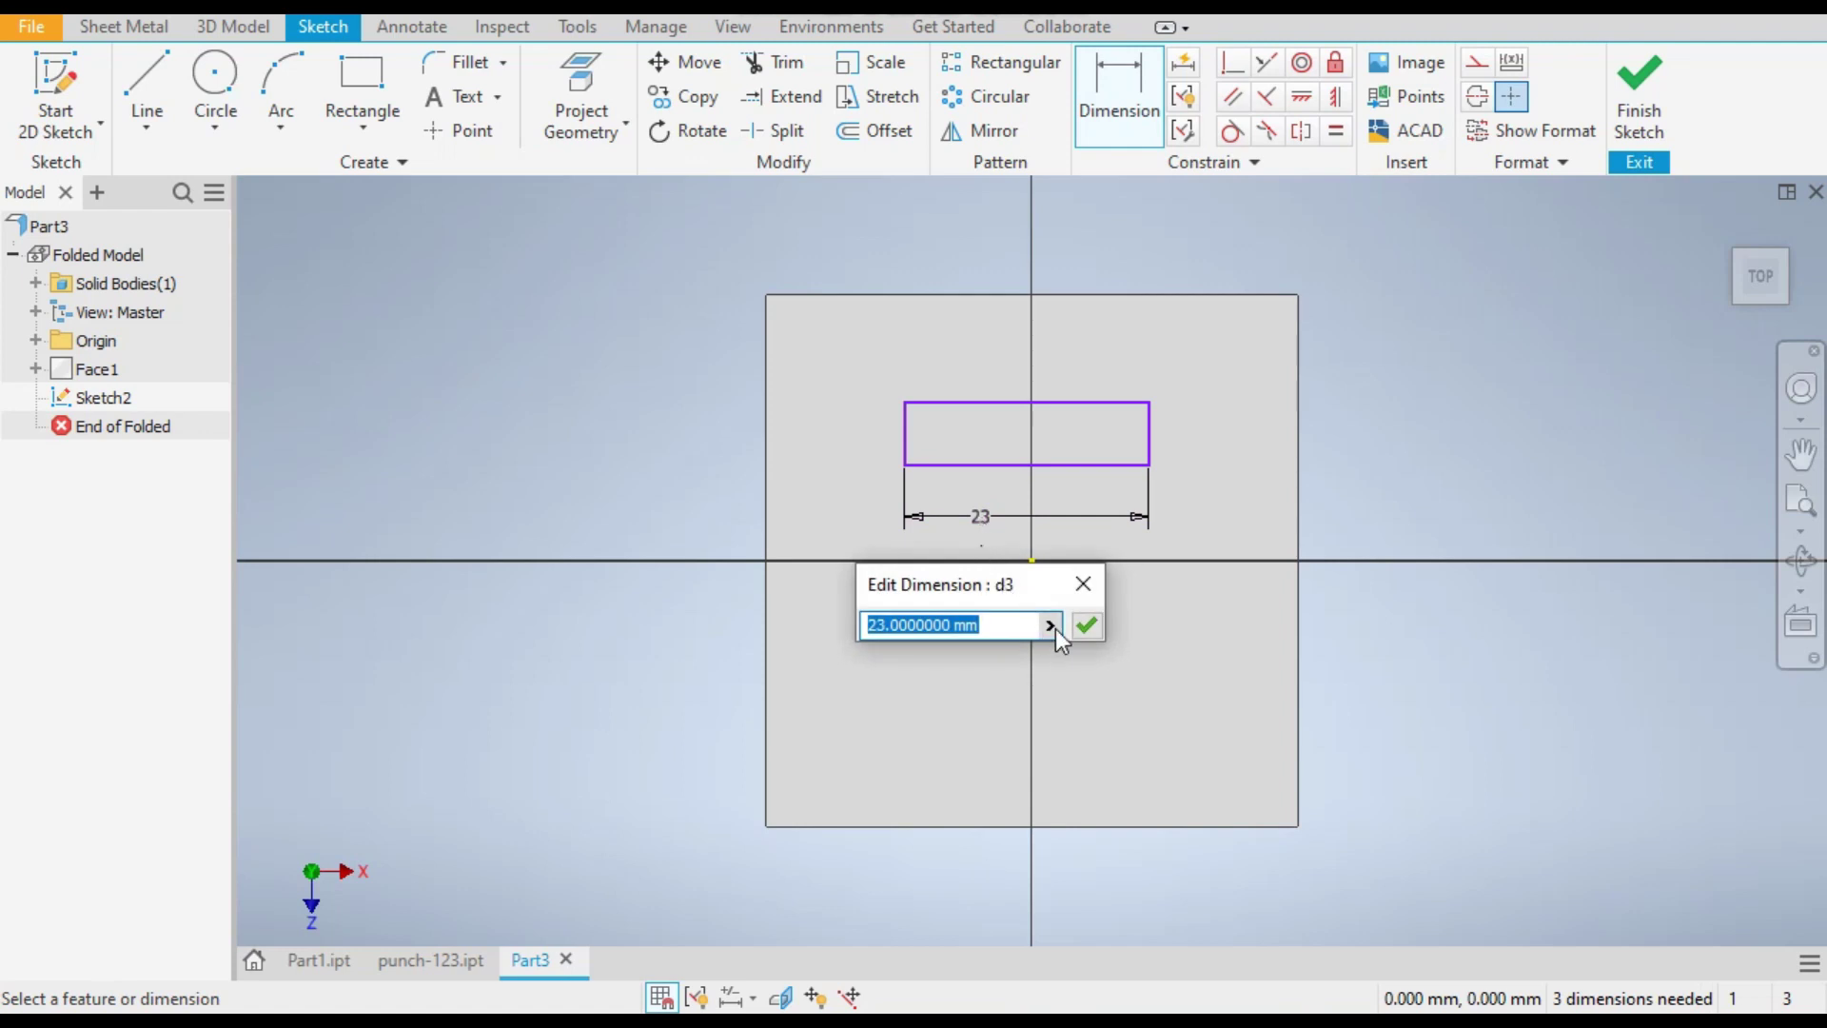
{"action": "left_click", "coordinate": [1051, 625]}
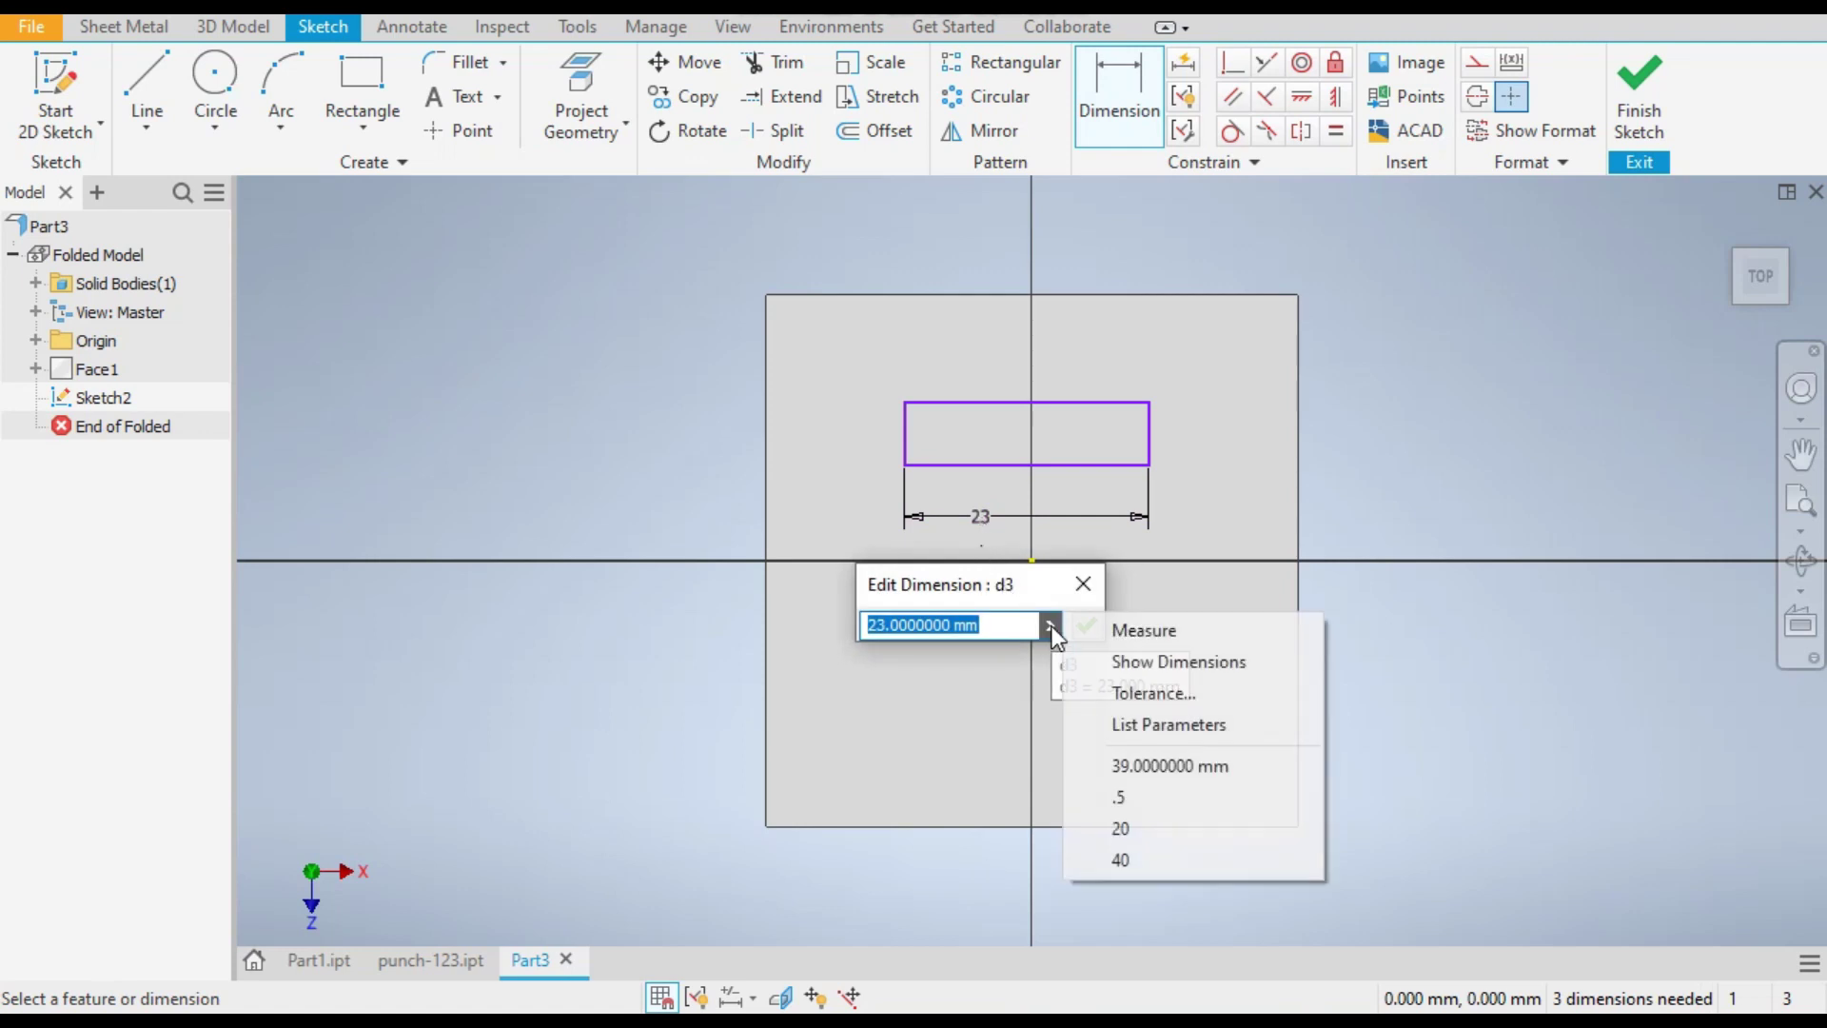
{"action": "left_click", "coordinate": [1174, 725]}
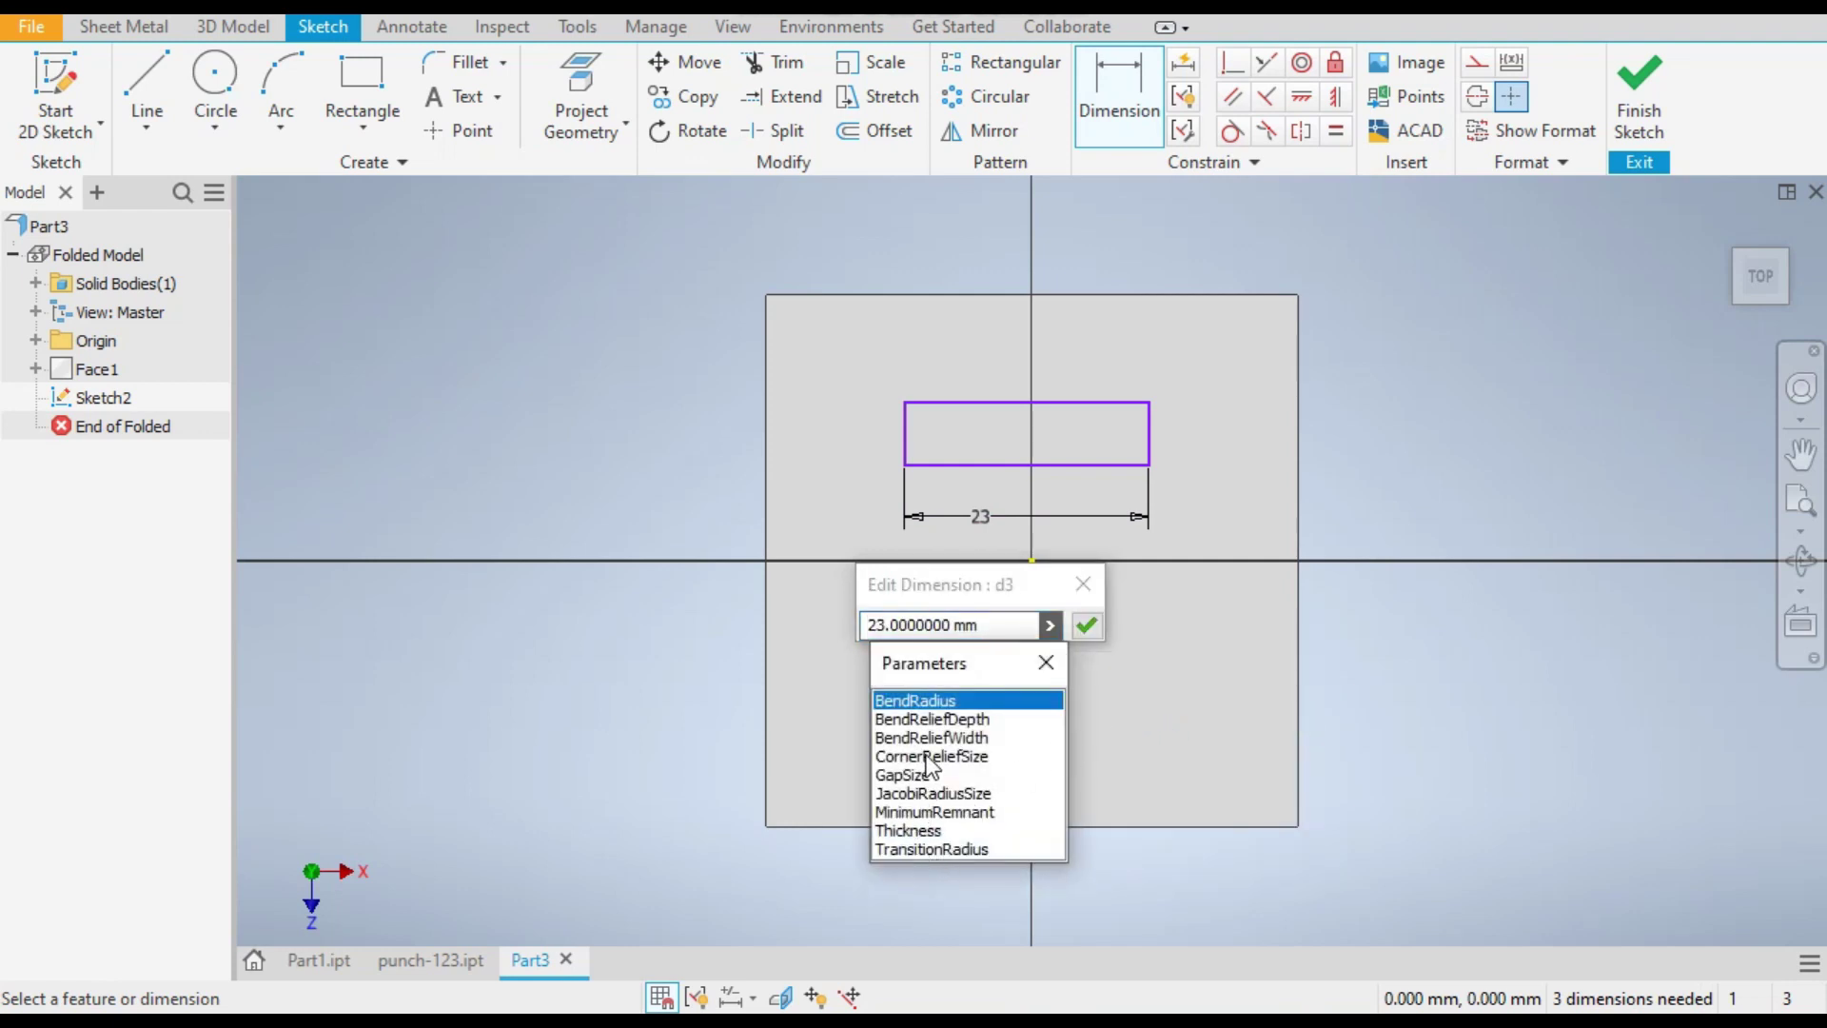
{"action": "left_click", "coordinate": [1047, 662]}
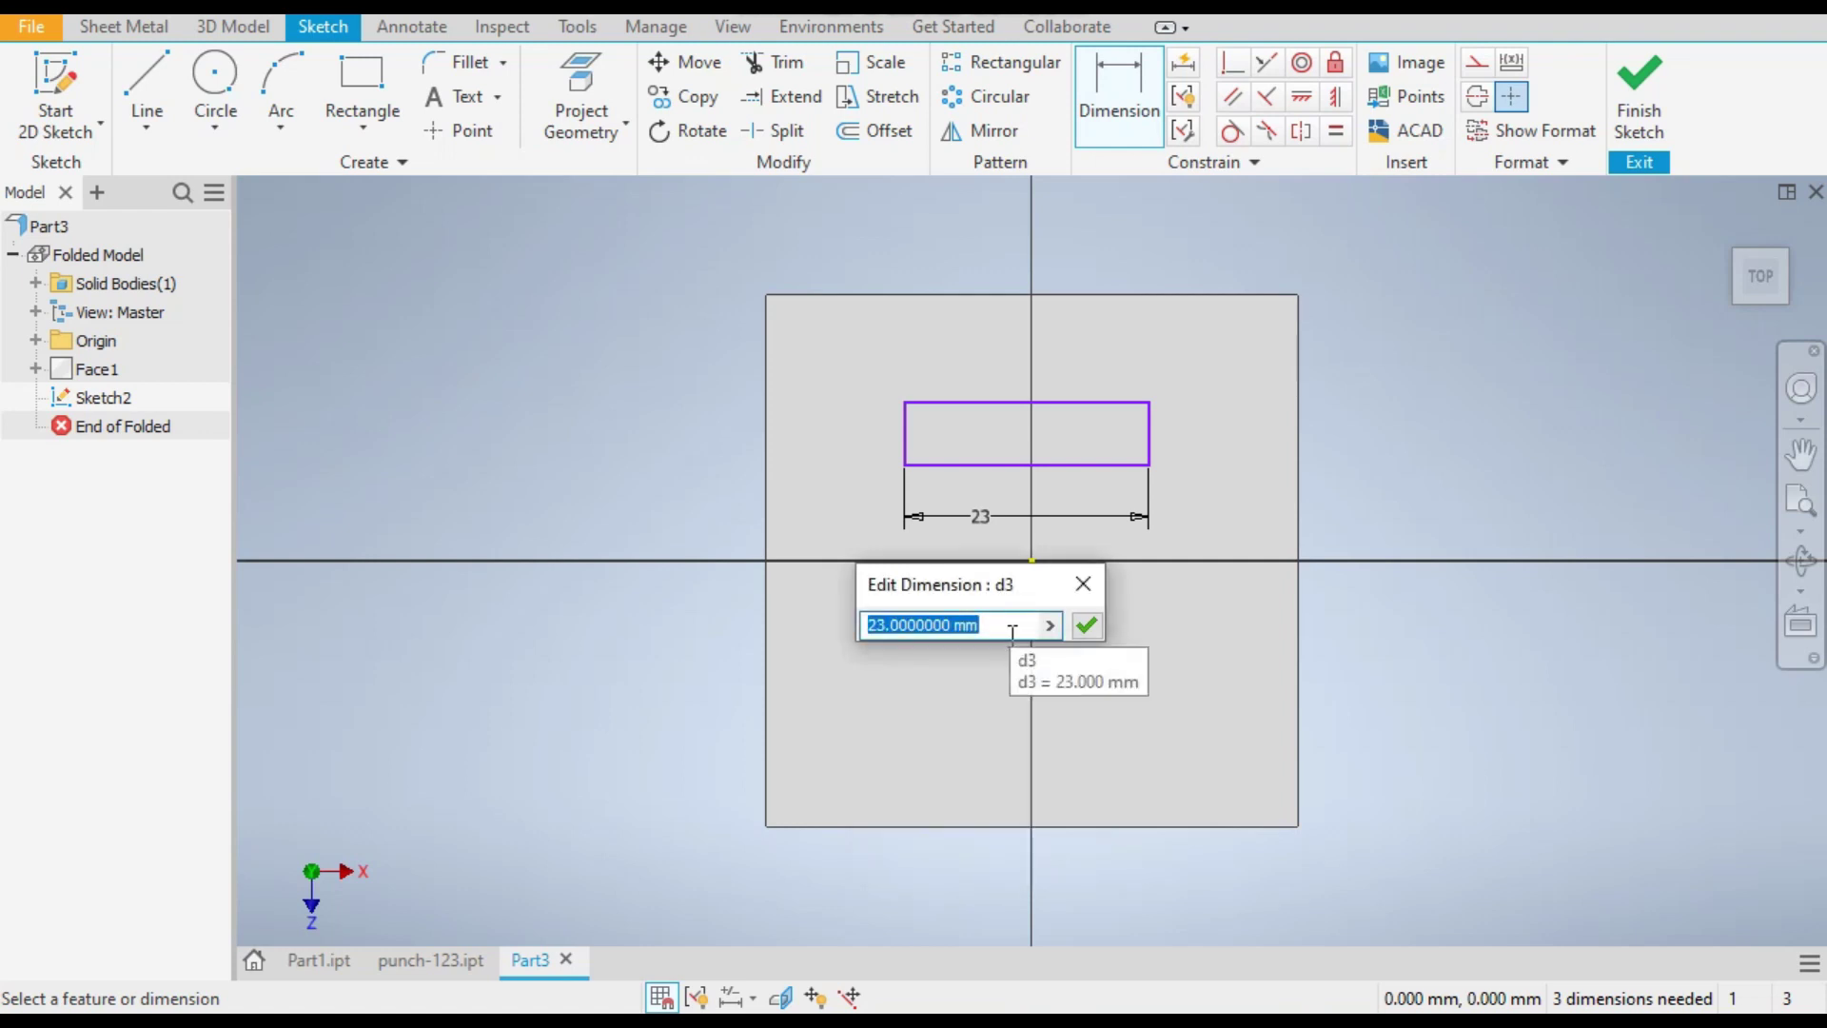
{"action": "type", "text": "le"}
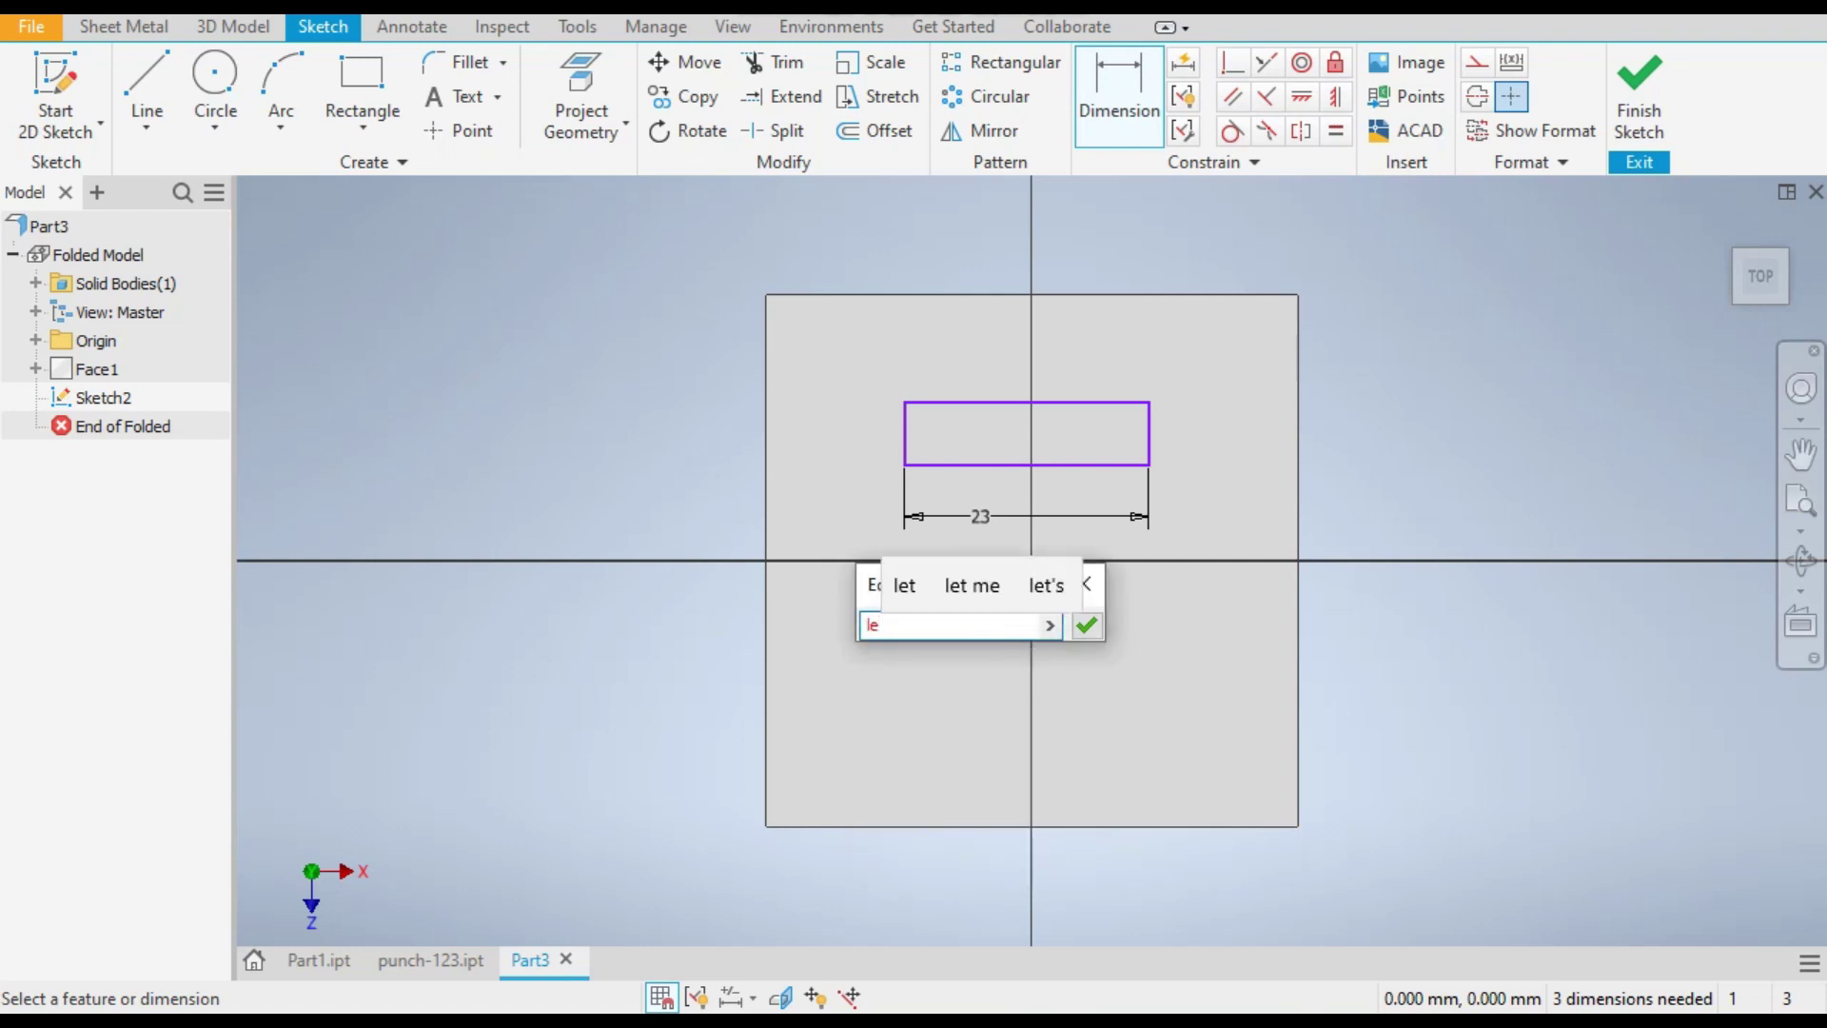
{"action": "type", "text": "ngth"}
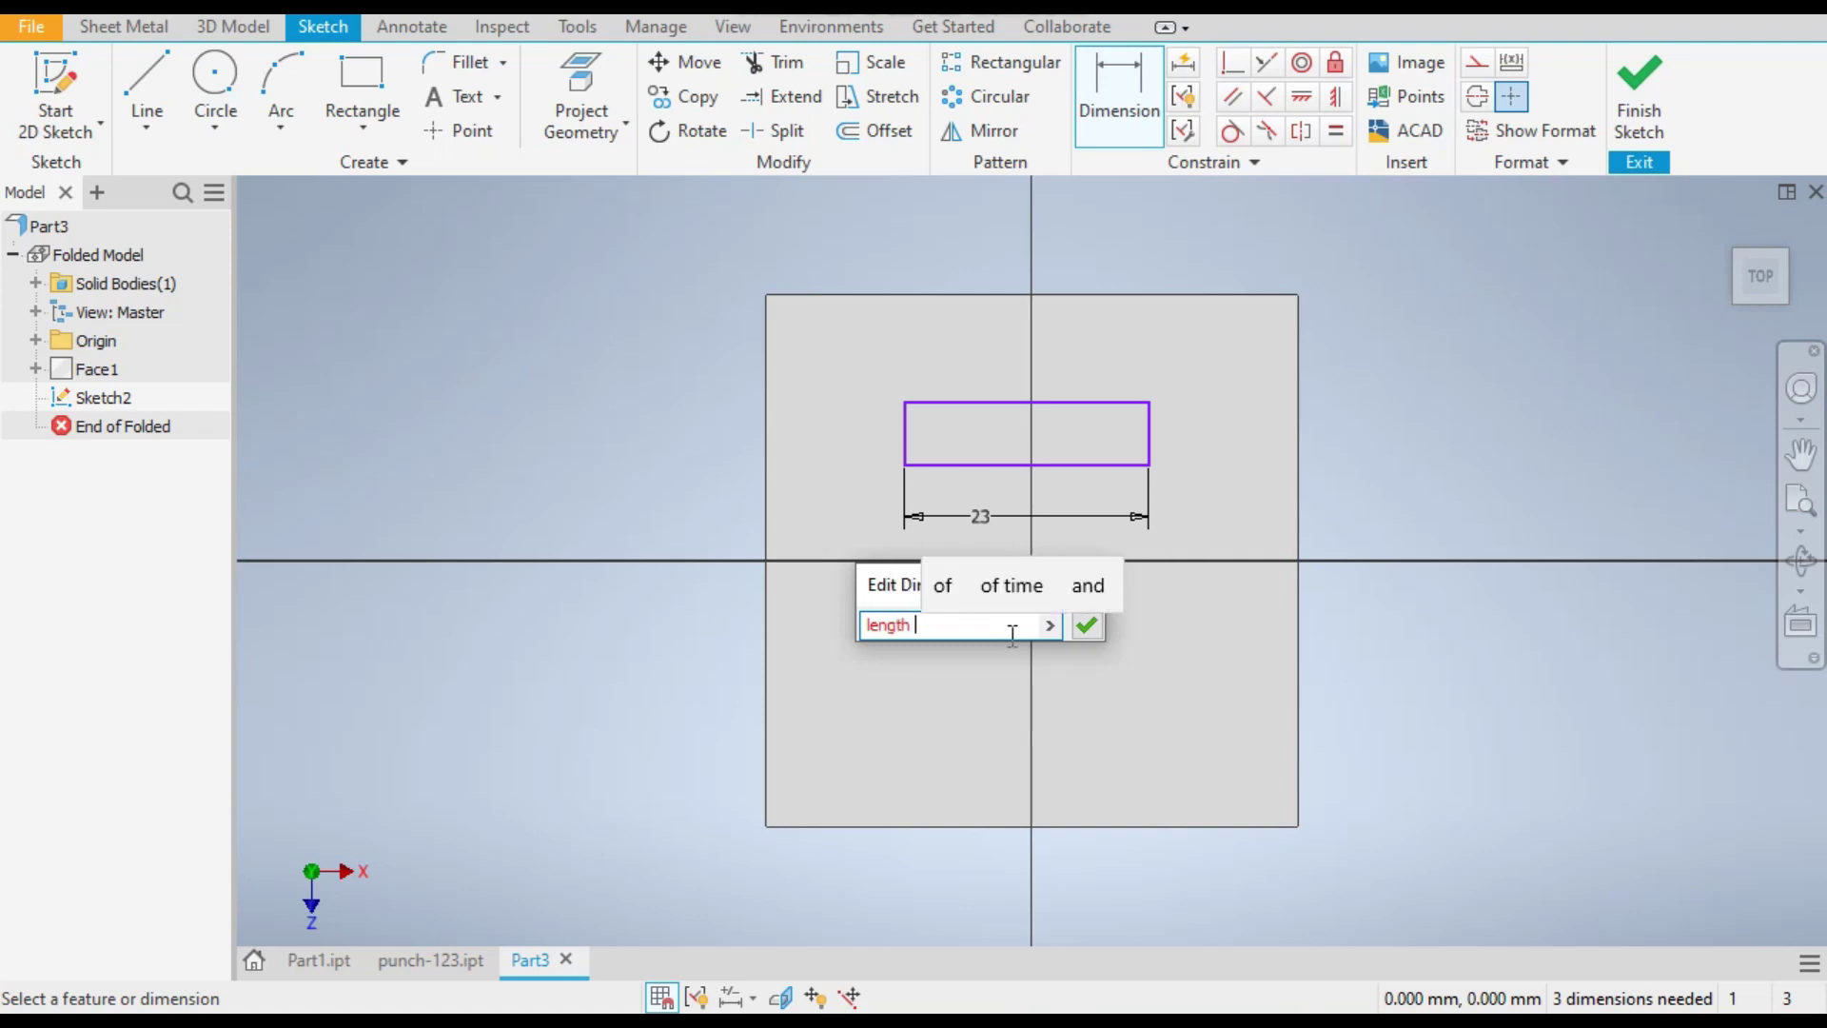
{"action": "type", "text": " = 40"}
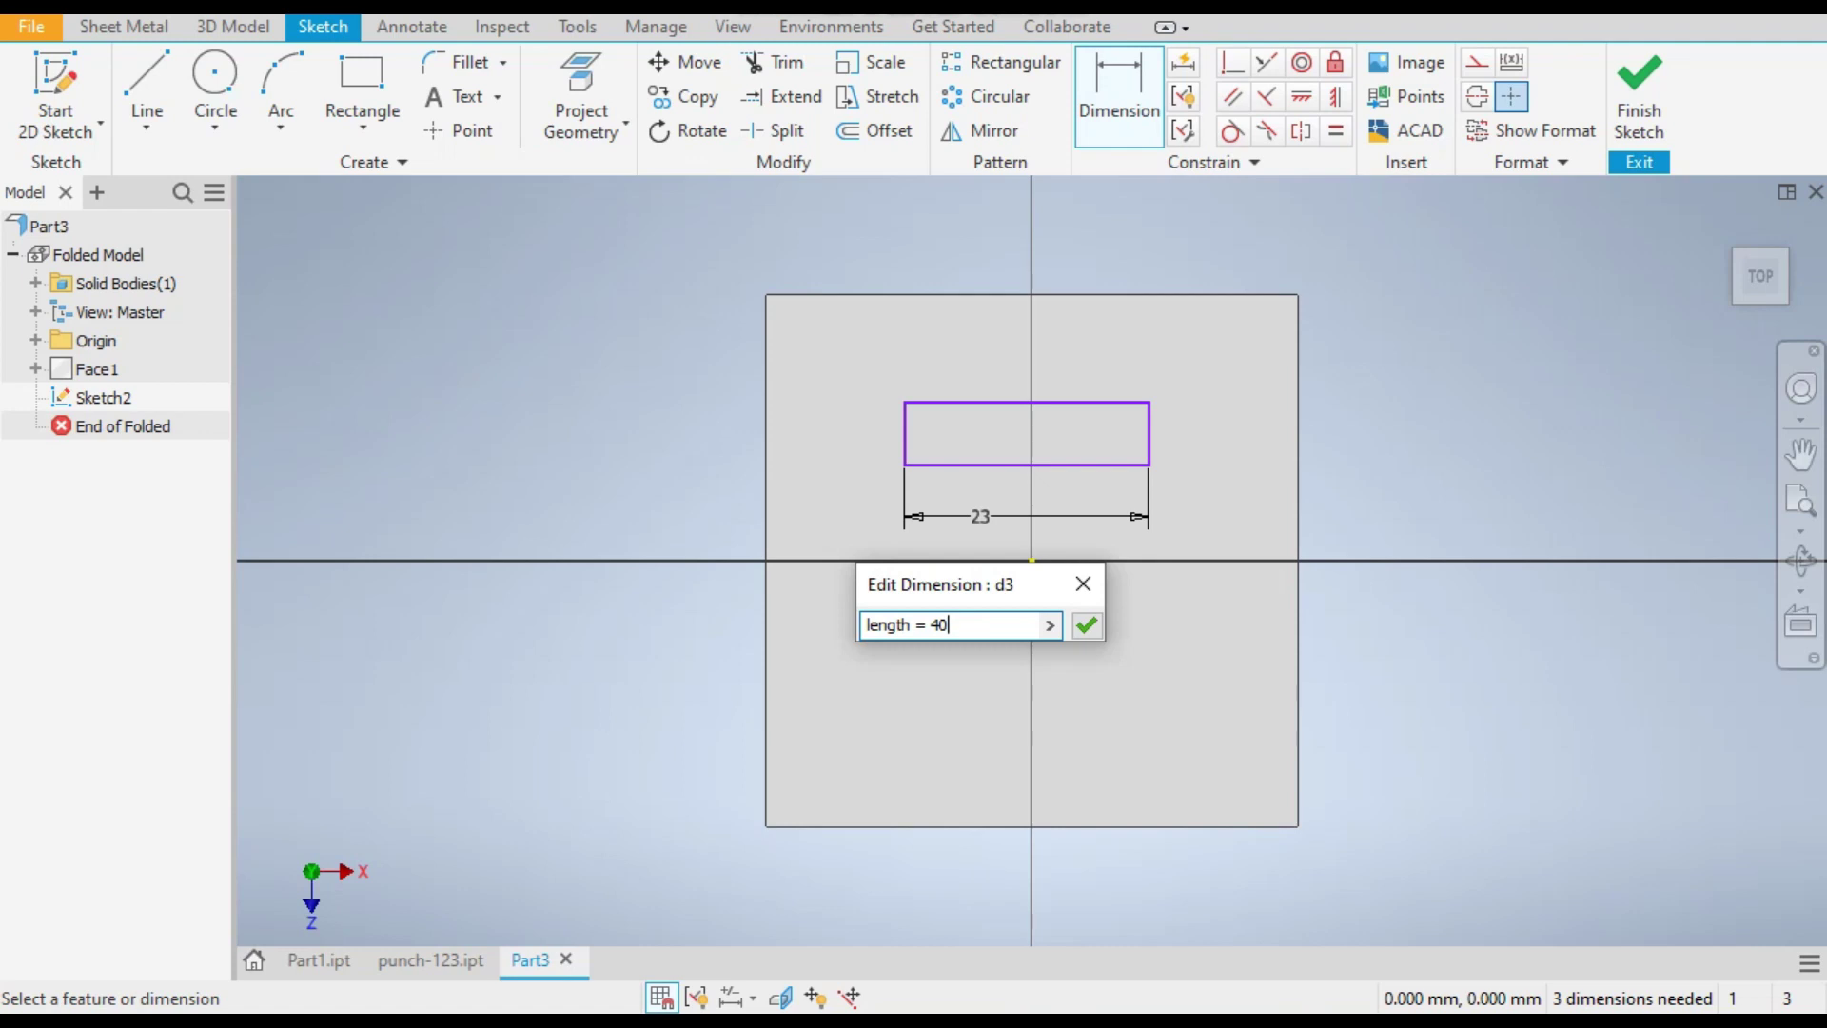
{"action": "key", "text": "Return"}
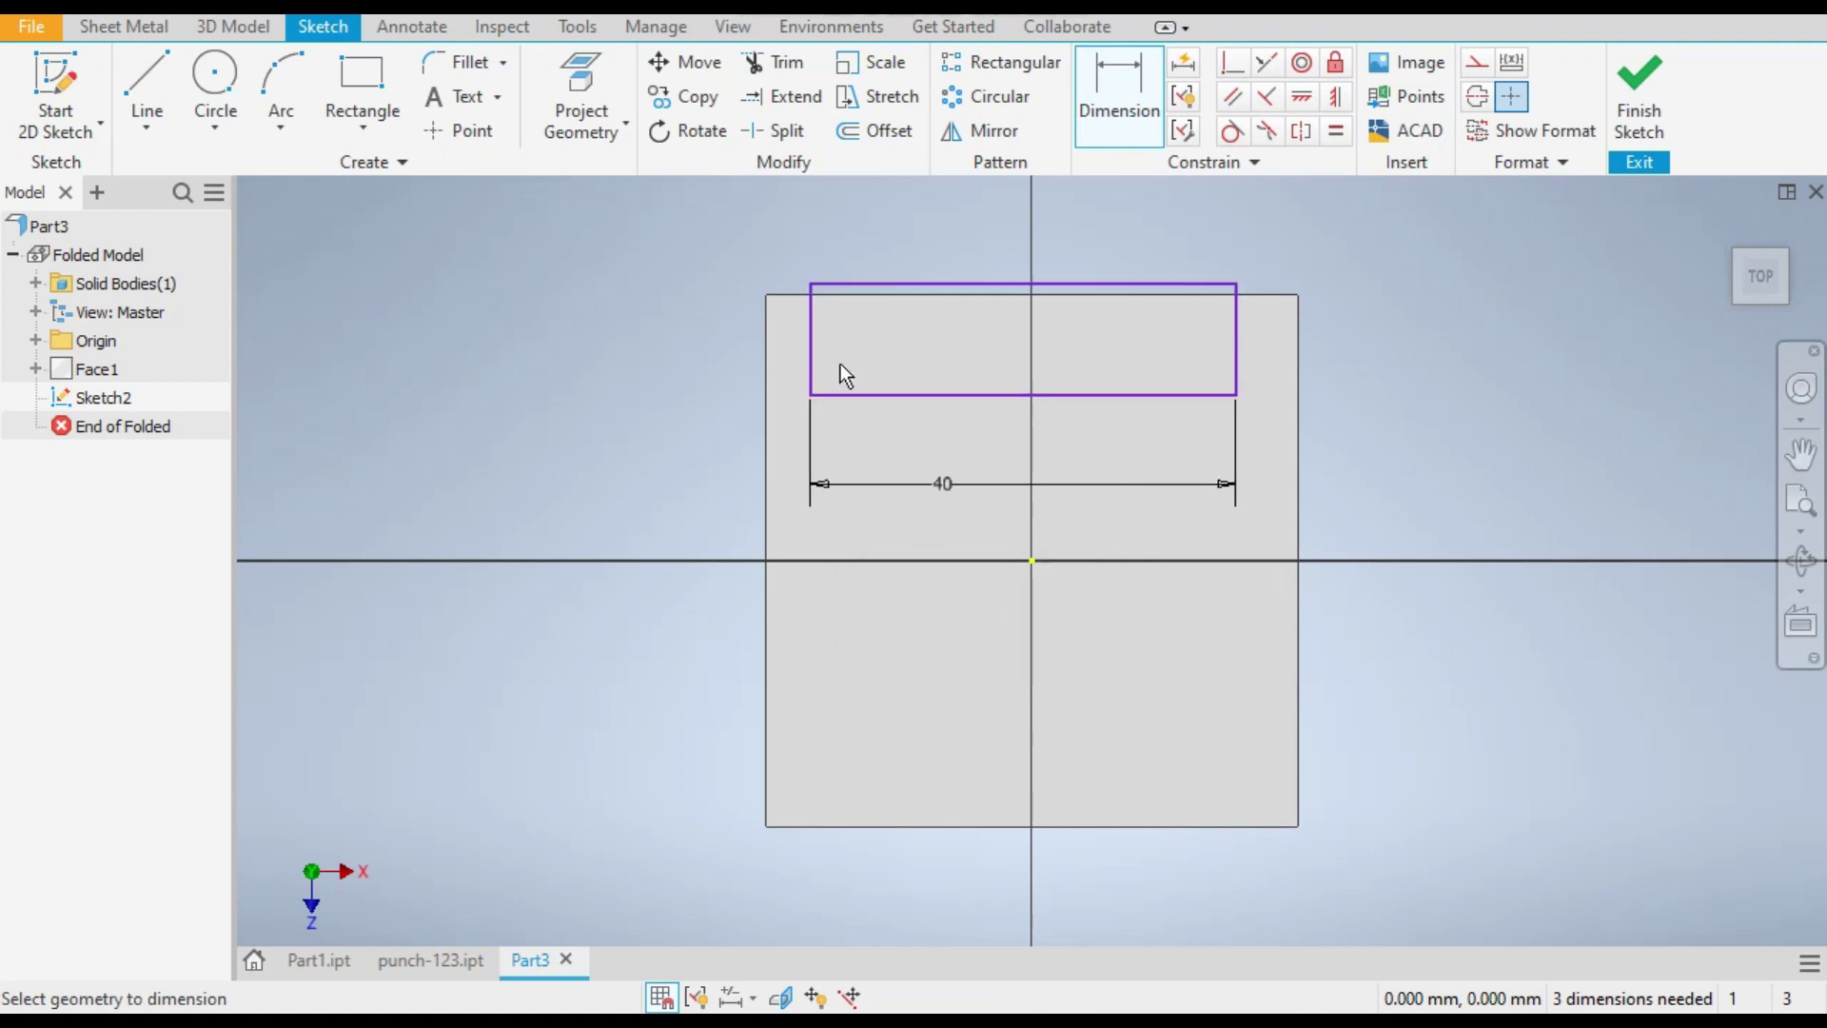
{"action": "left_click", "coordinate": [809, 362]}
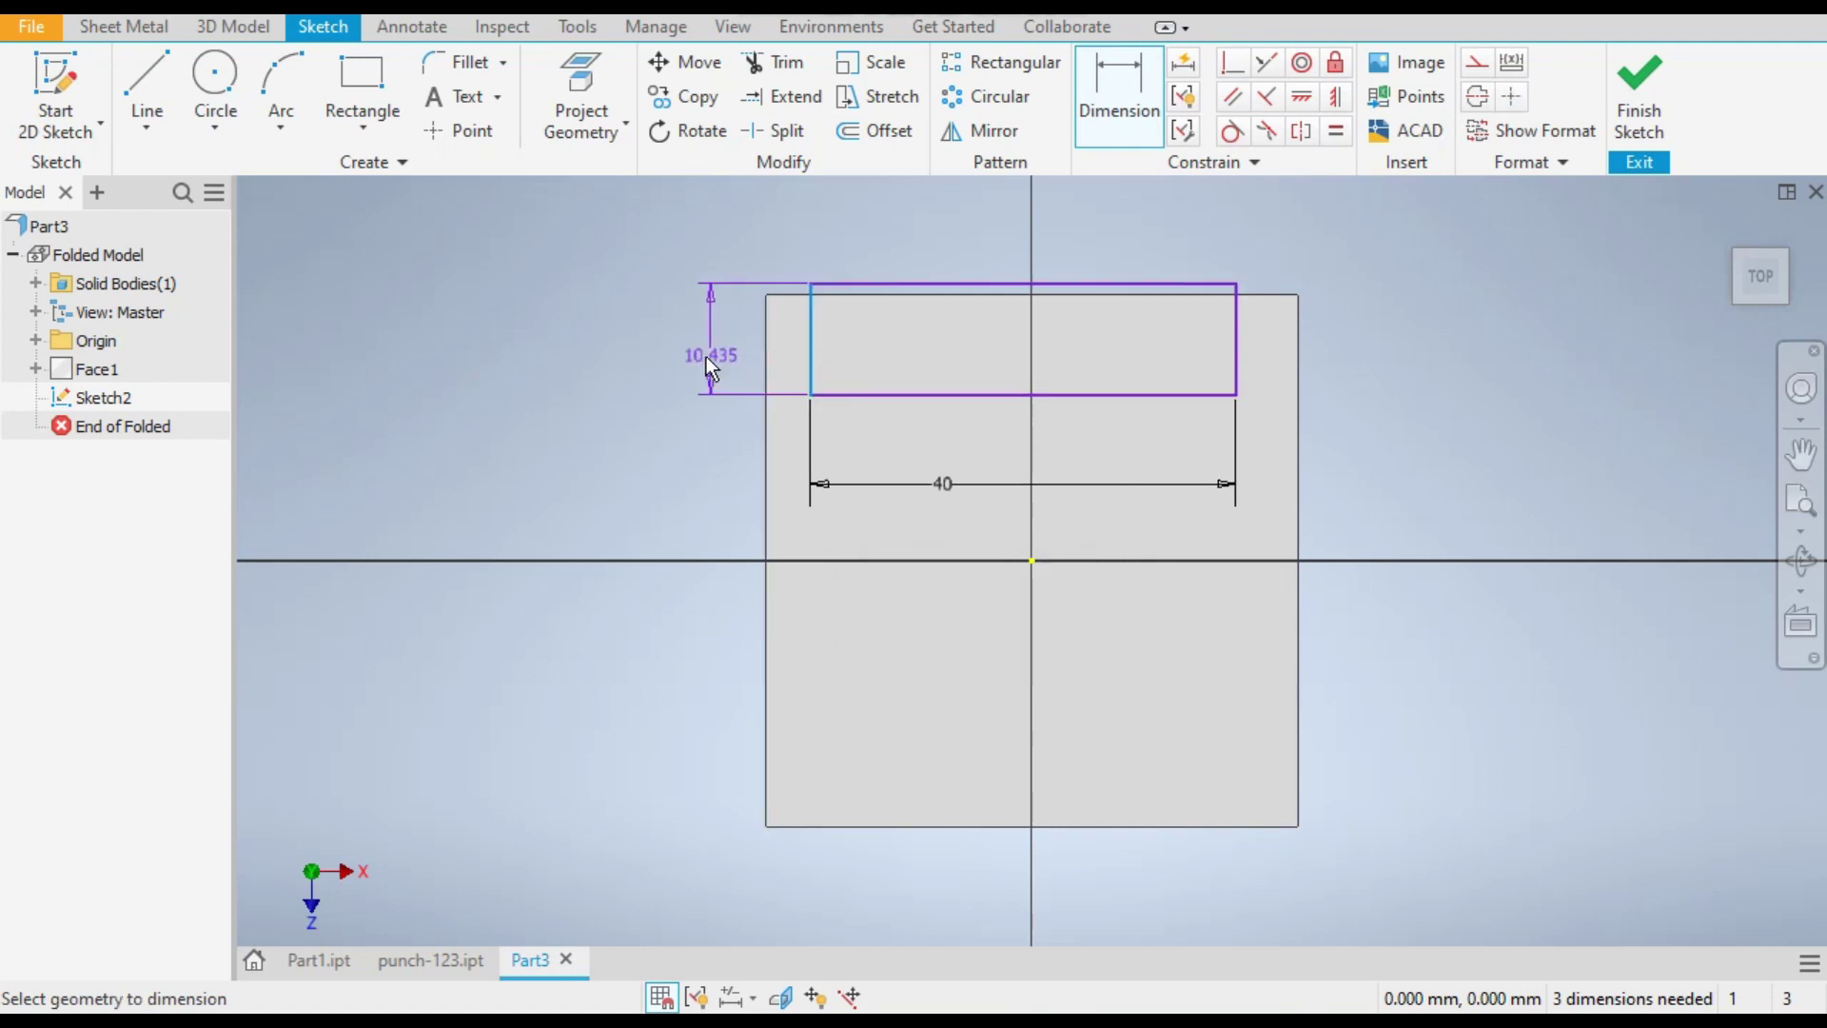
{"action": "left_click", "coordinate": [683, 356]}
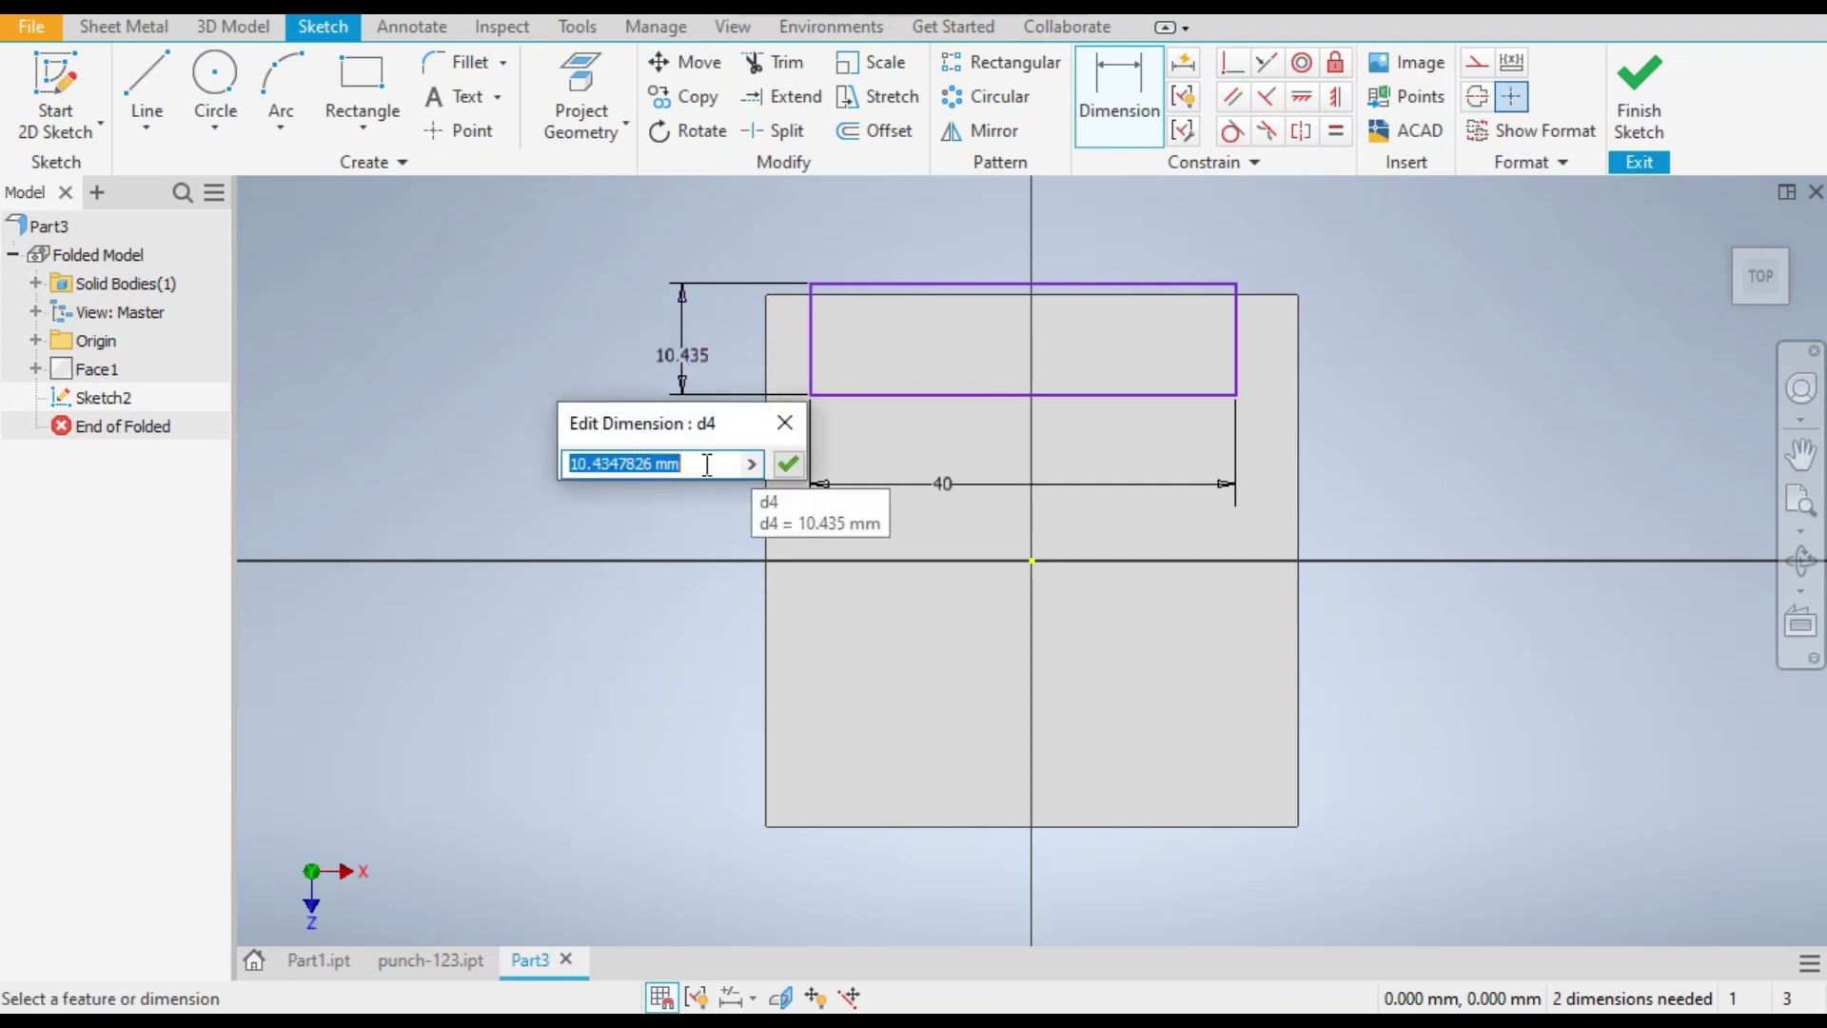
{"action": "type", "text": "he"}
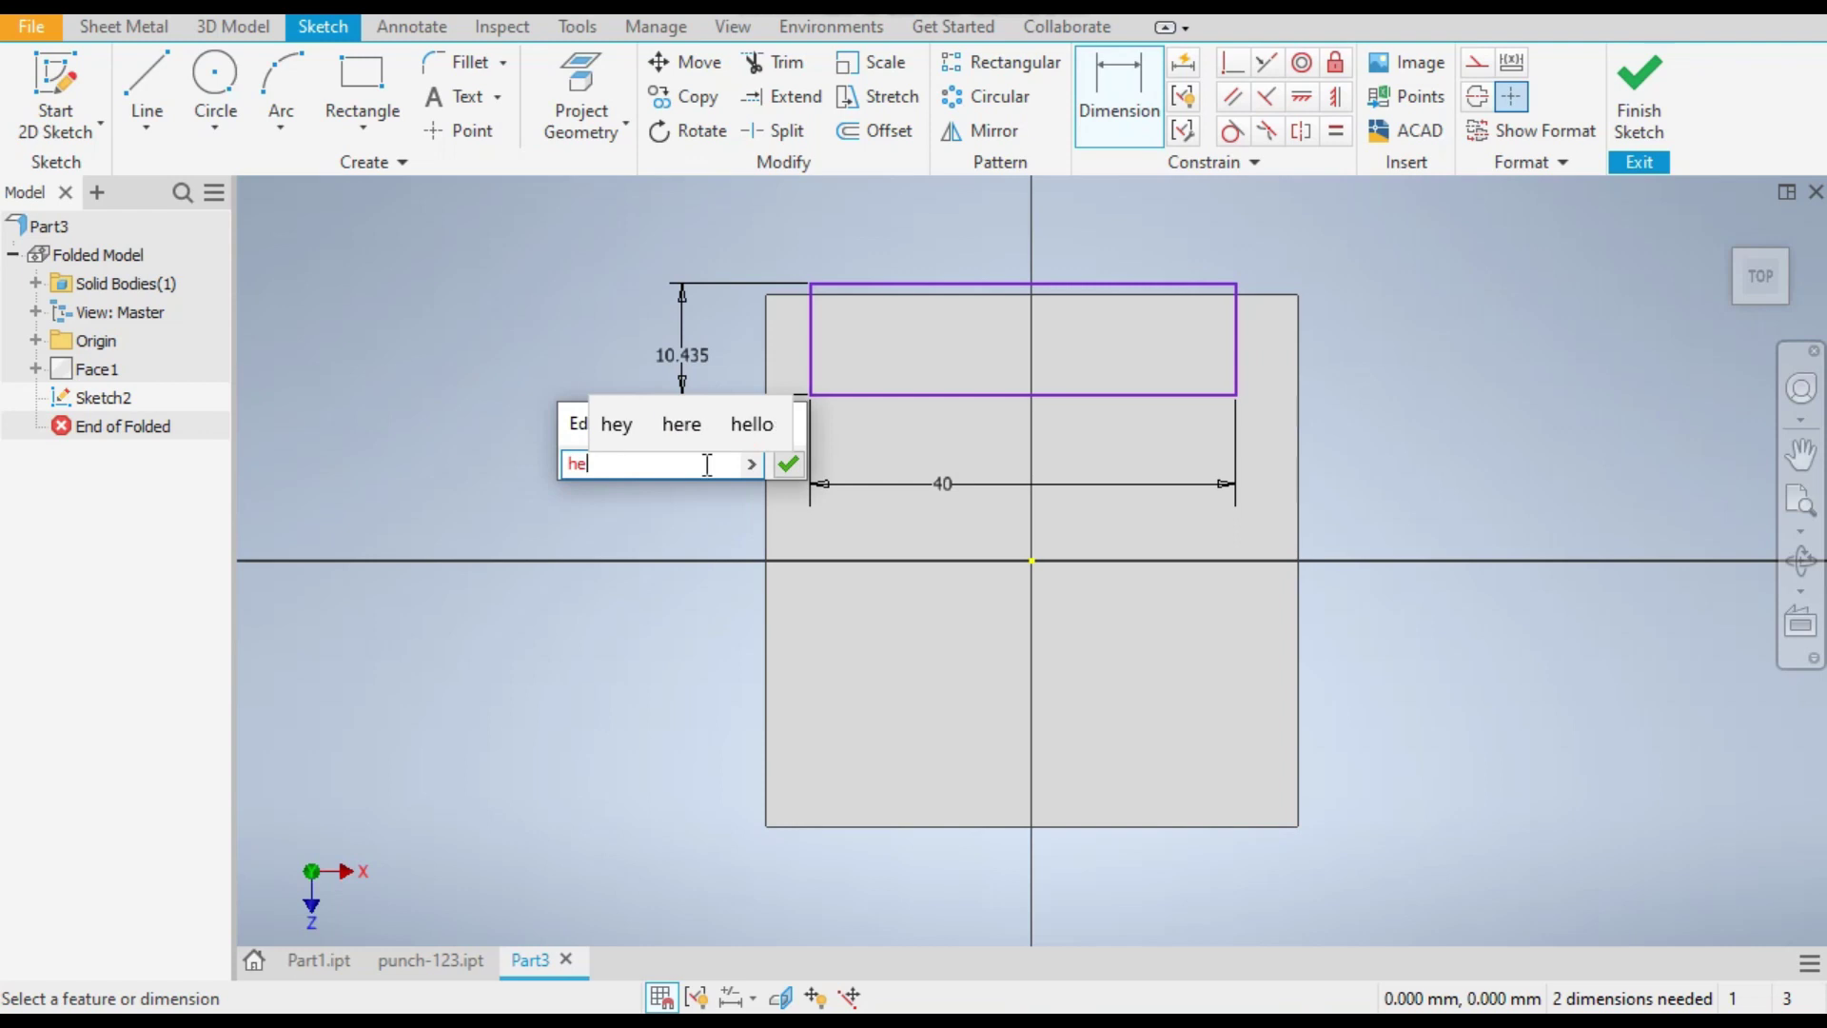
{"action": "type", "text": "ight "}
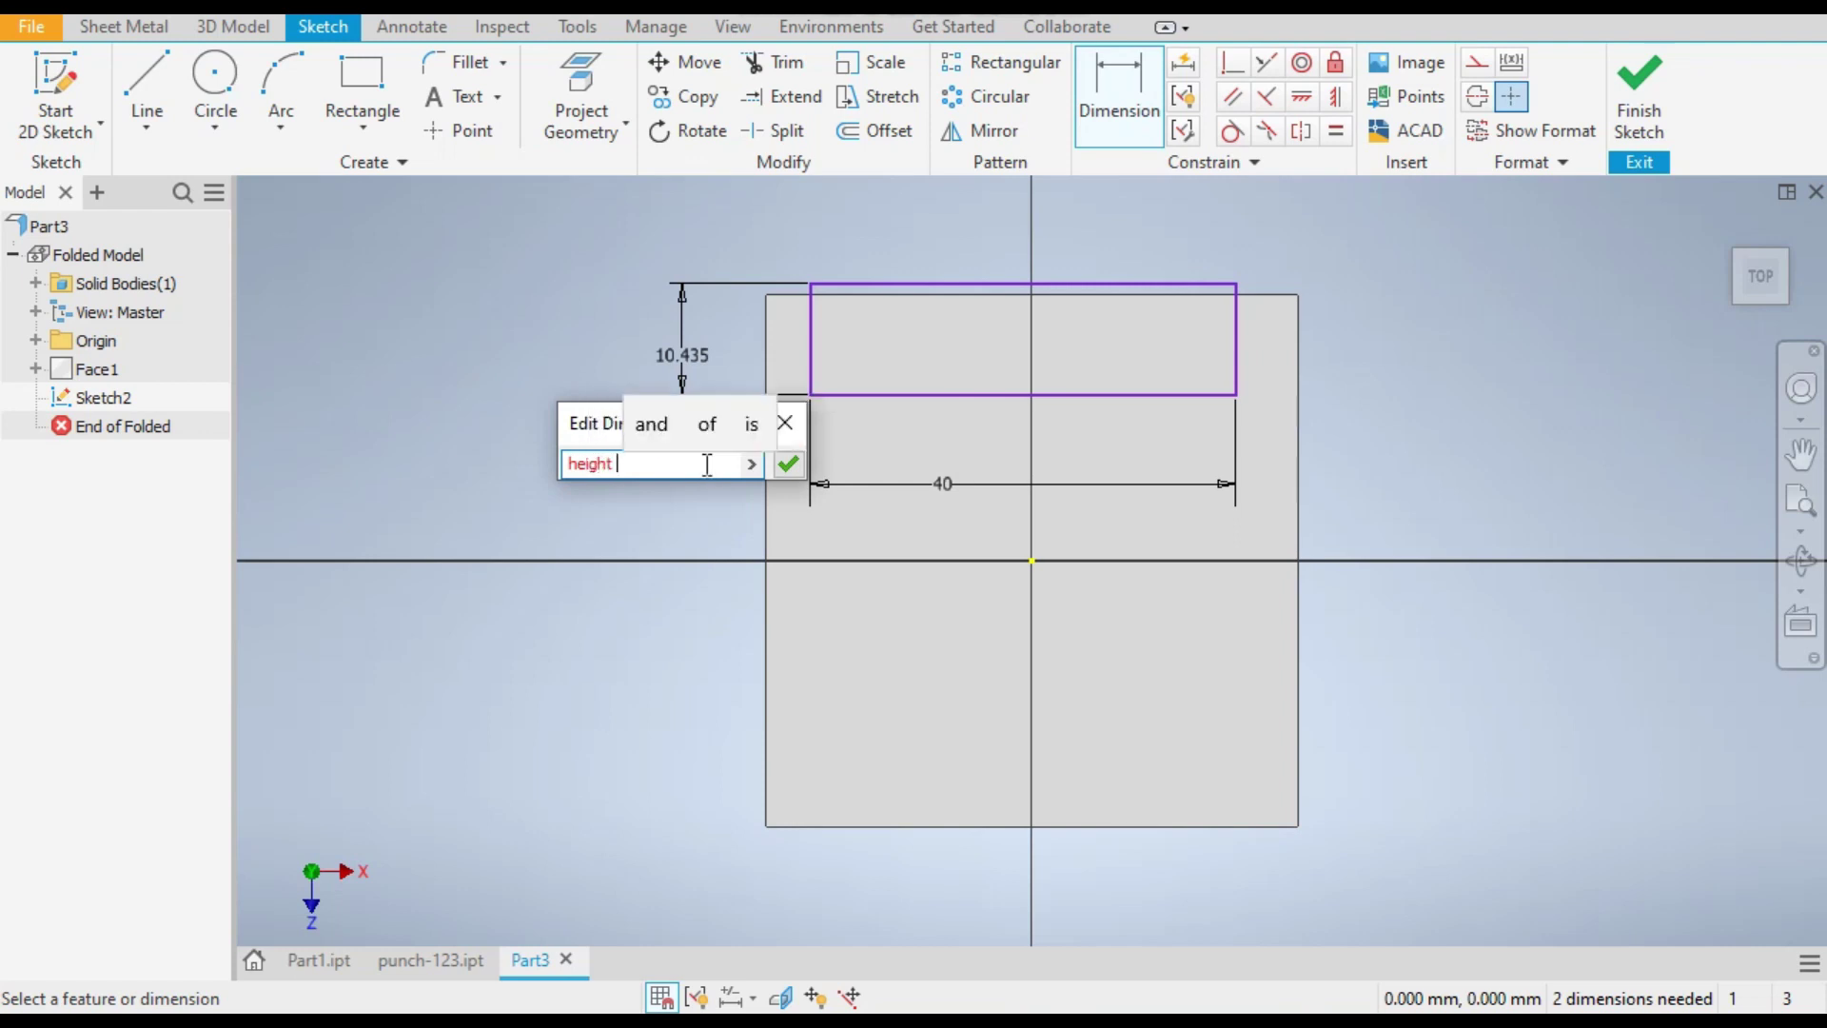
{"action": "type", "text": "= 5"}
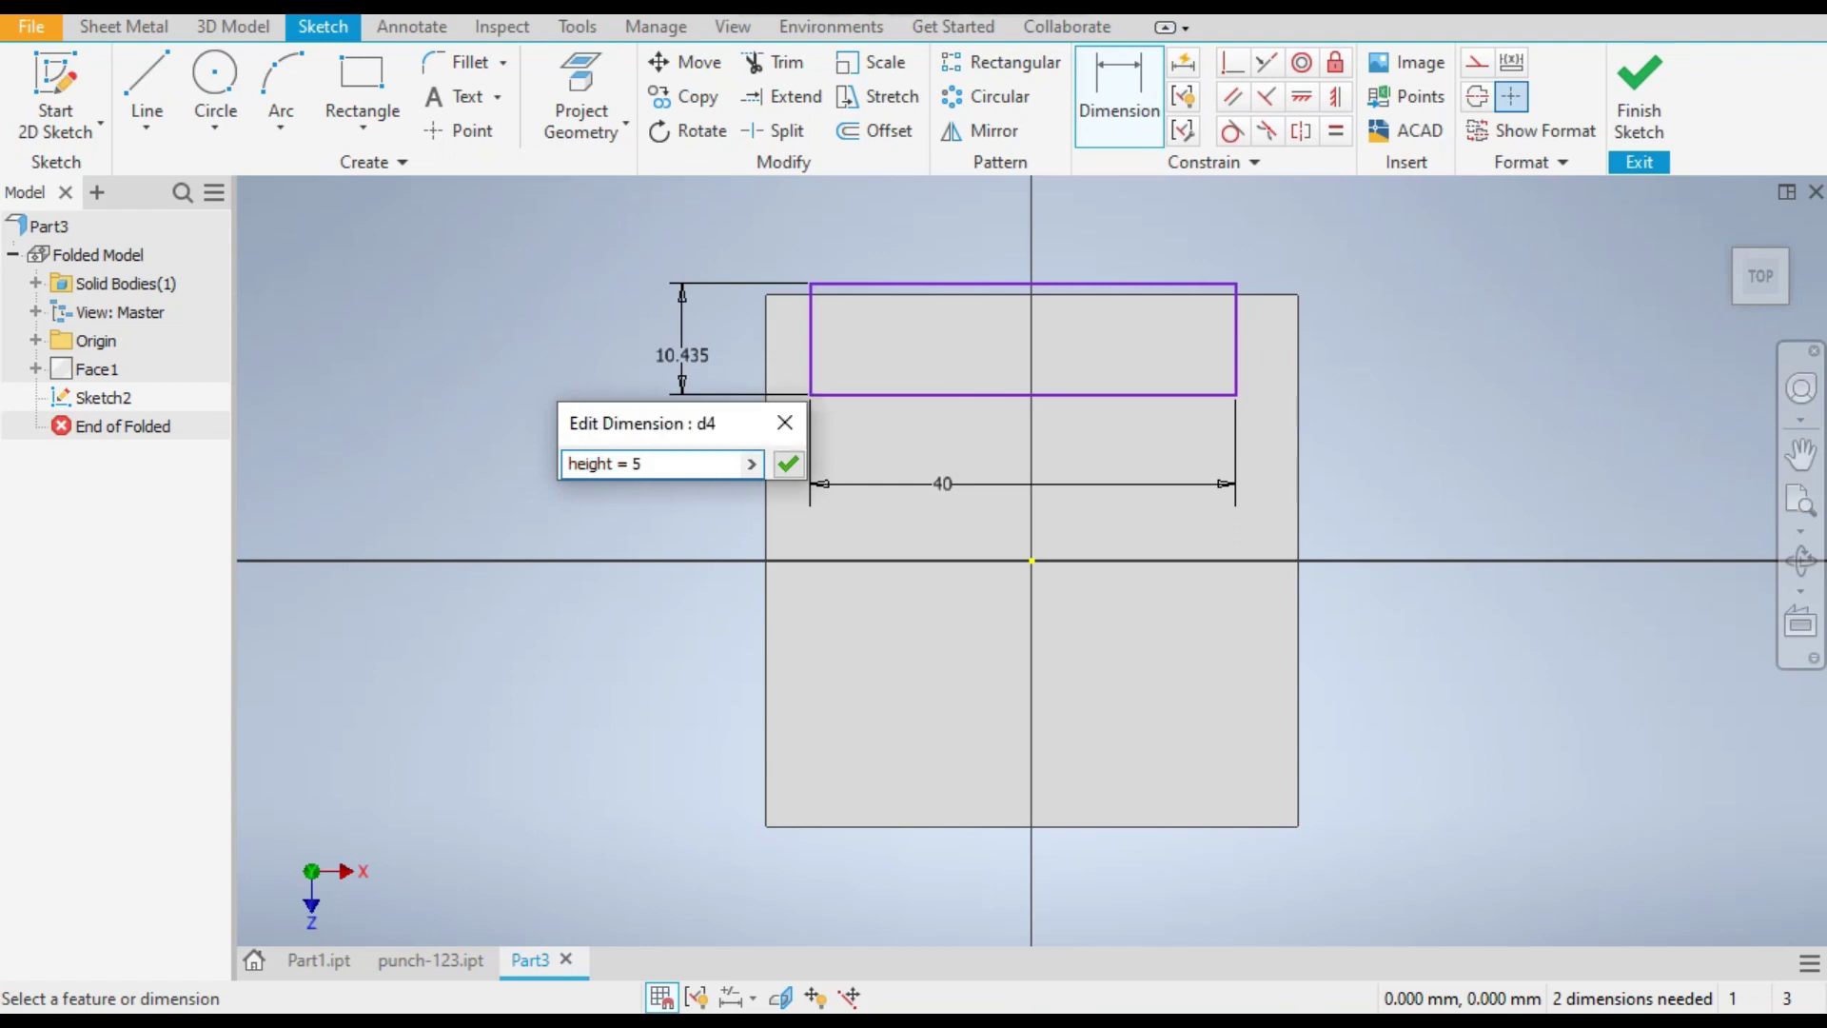
{"action": "key", "text": "Return"}
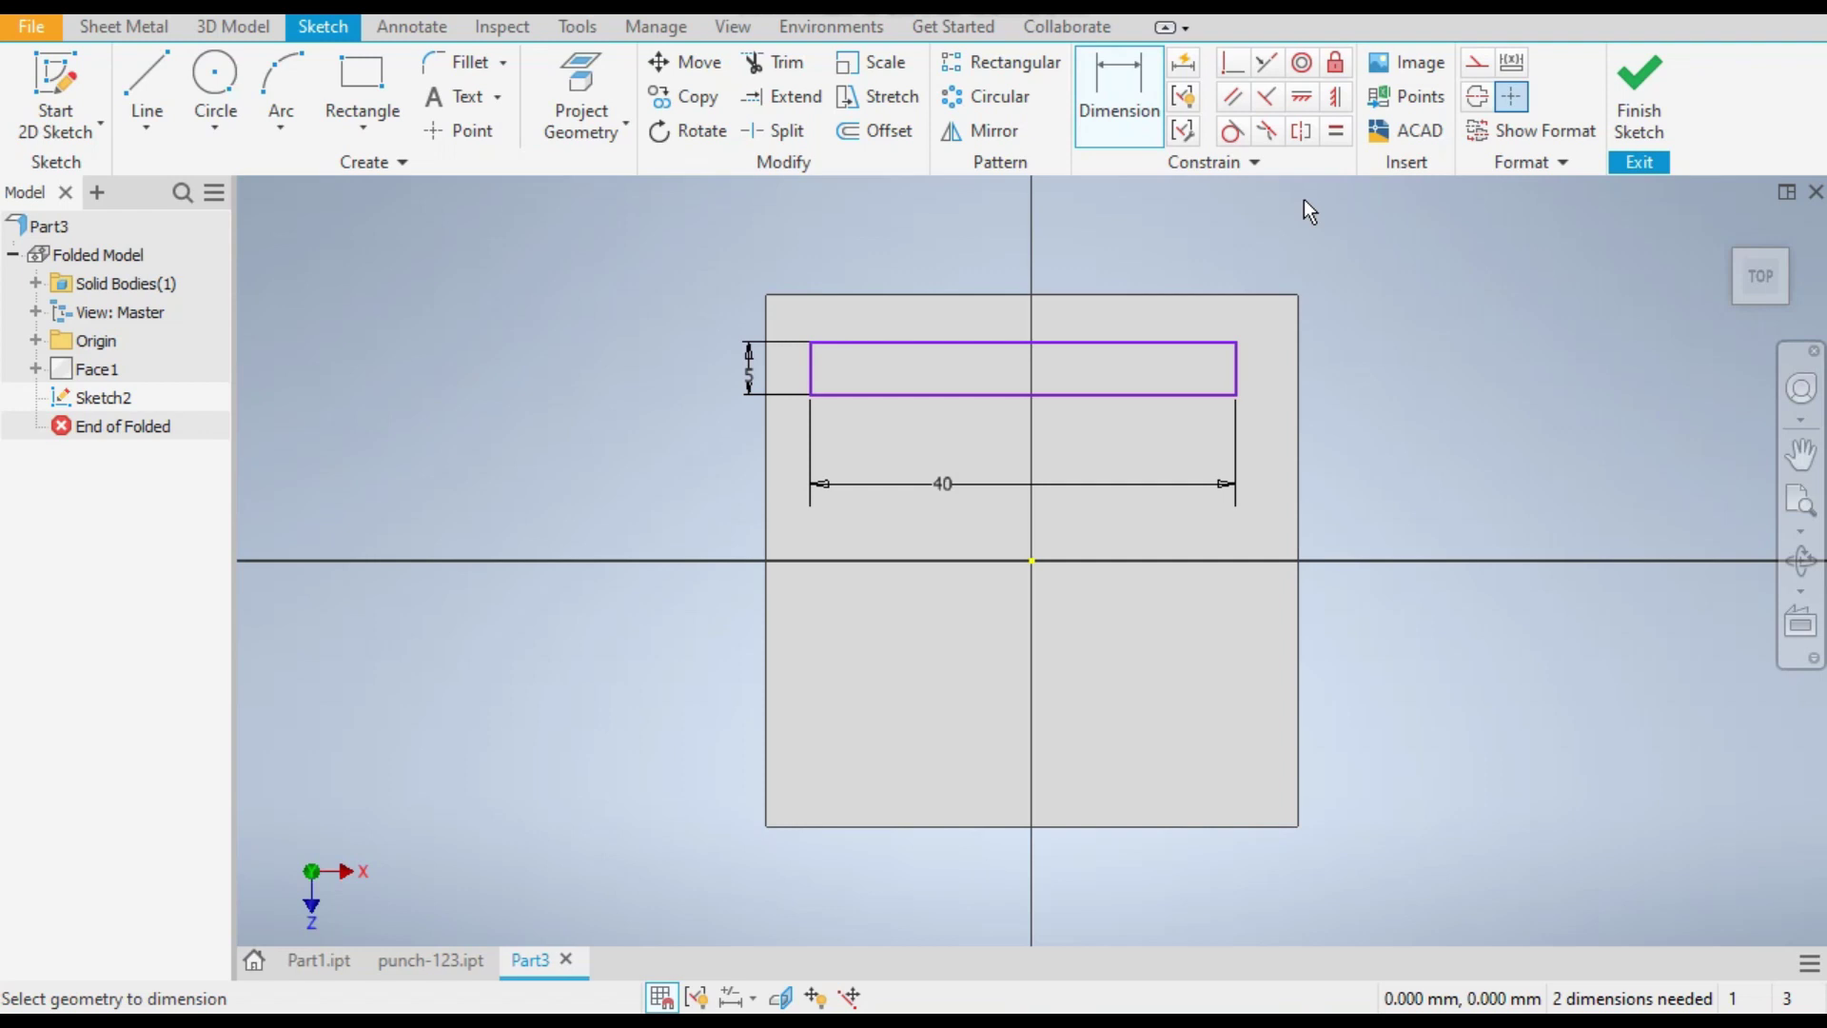
Step: Make the bottom edge's midpoint coincident with the origin and dimension the left edge 20 mm from it
{"action": "left_click", "coordinate": [1234, 69]}
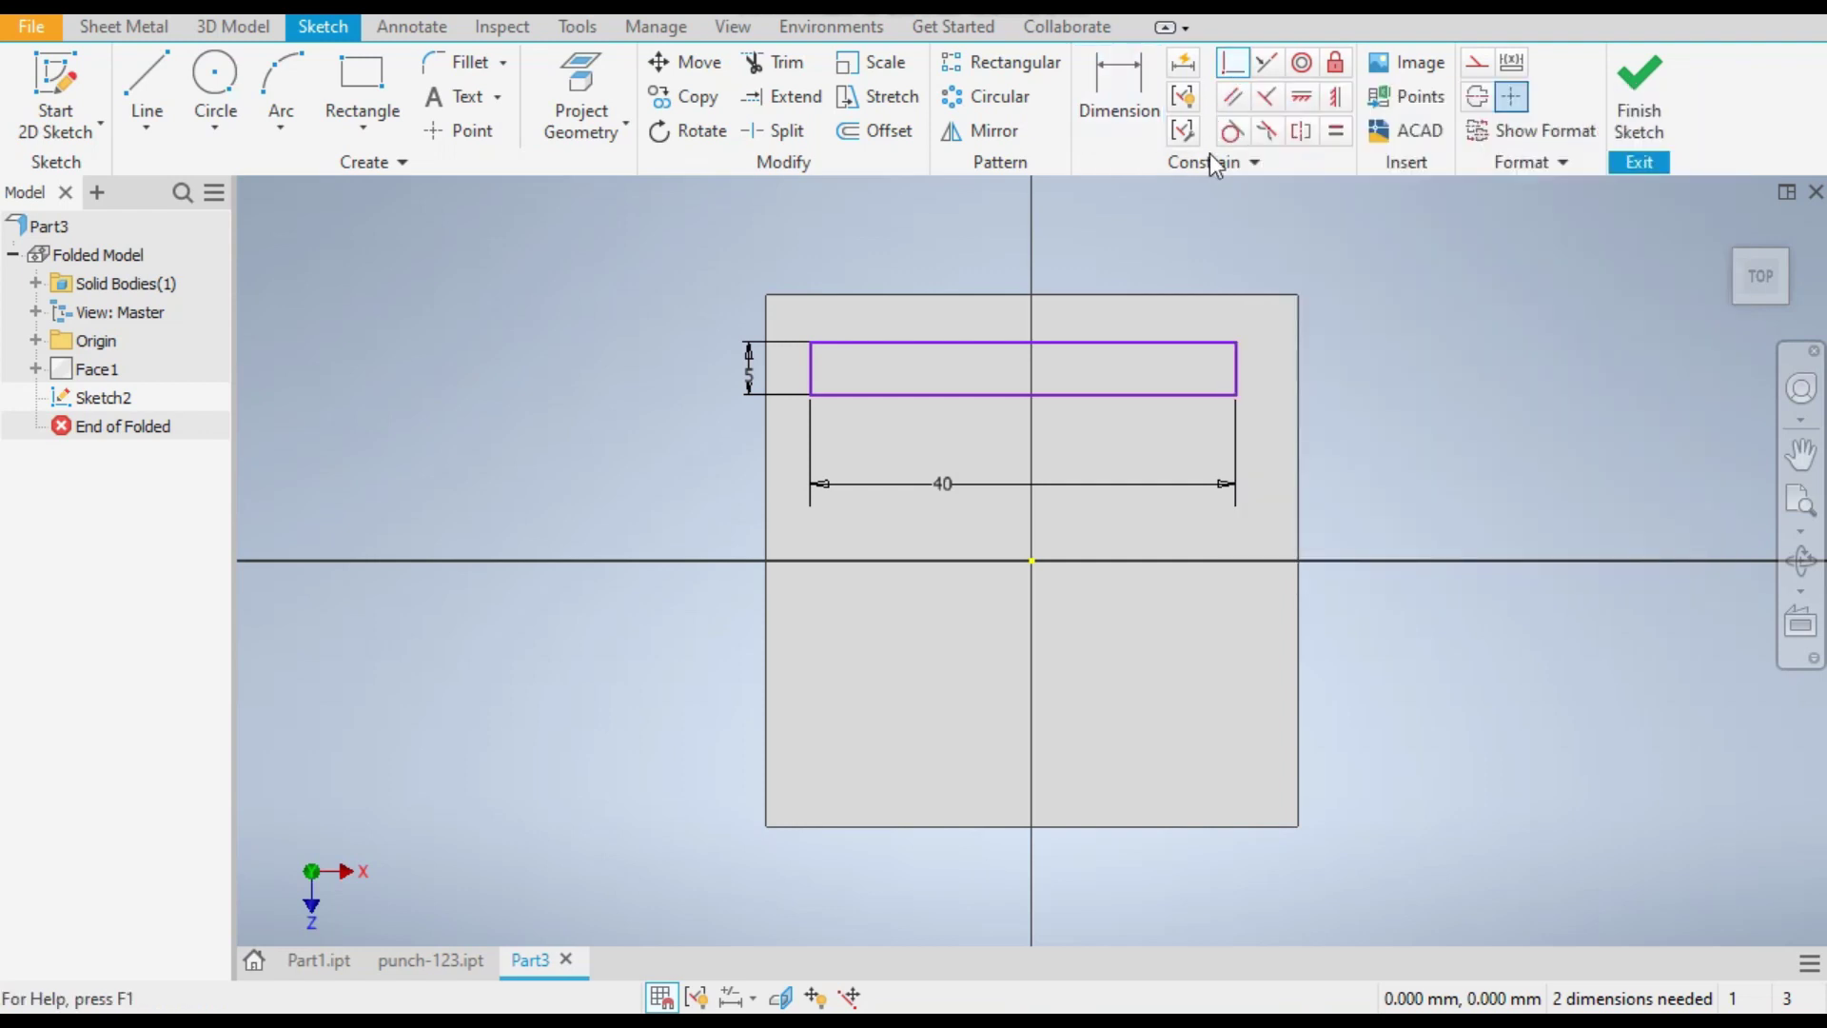
{"action": "left_click", "coordinate": [1111, 394]}
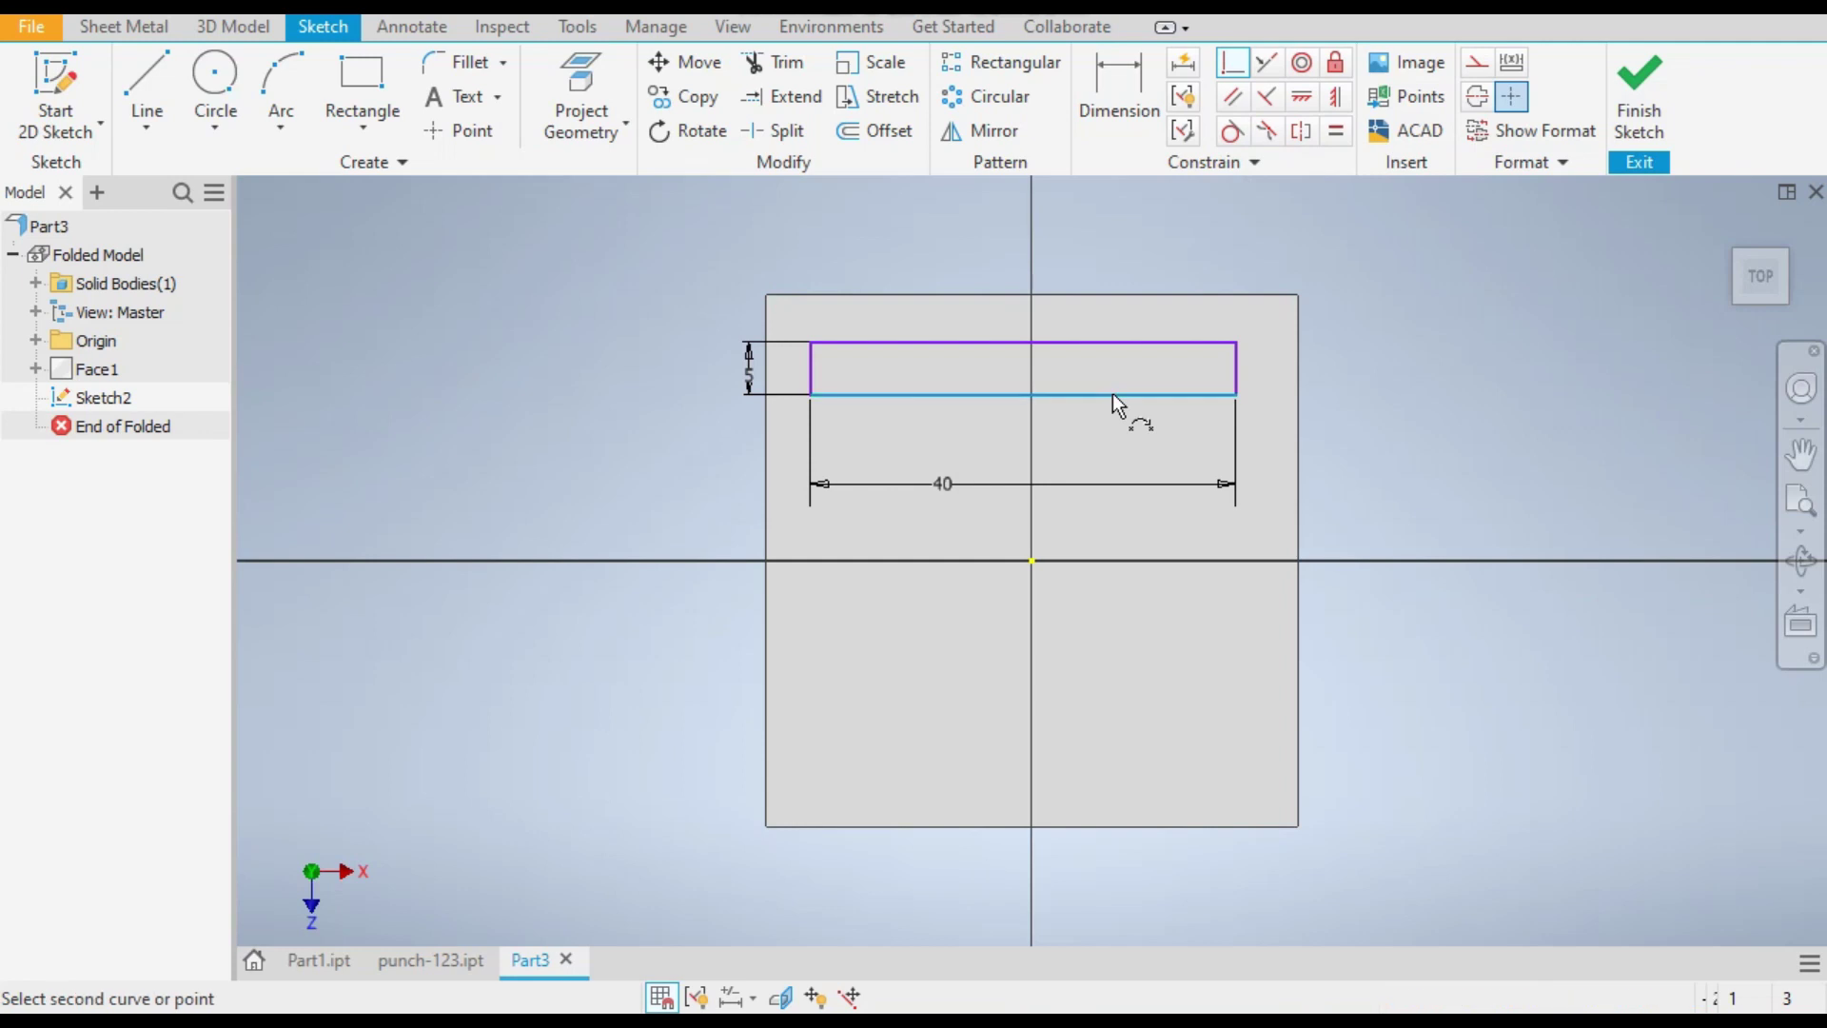
{"action": "left_click", "coordinate": [1032, 560]}
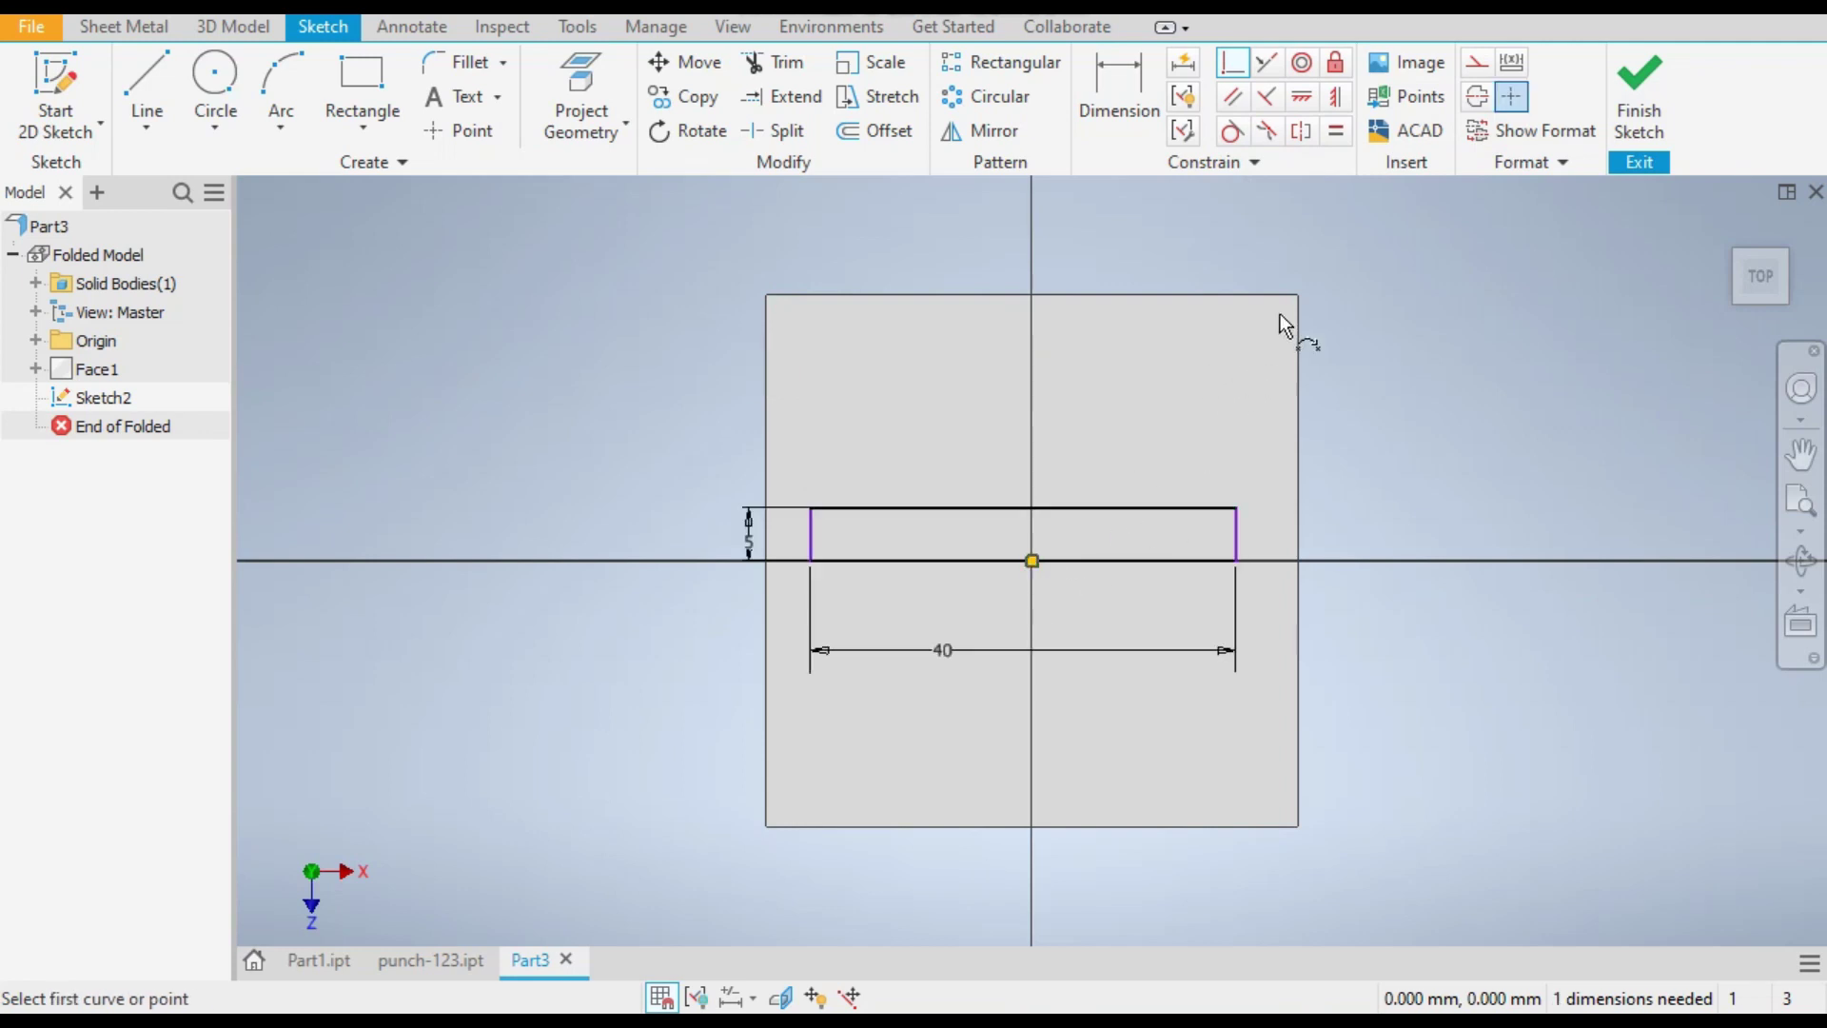
{"action": "left_click", "coordinate": [1125, 95]}
{"action": "left_click", "coordinate": [1032, 560]}
{"action": "left_click", "coordinate": [811, 548]}
{"action": "left_click", "coordinate": [904, 629]}
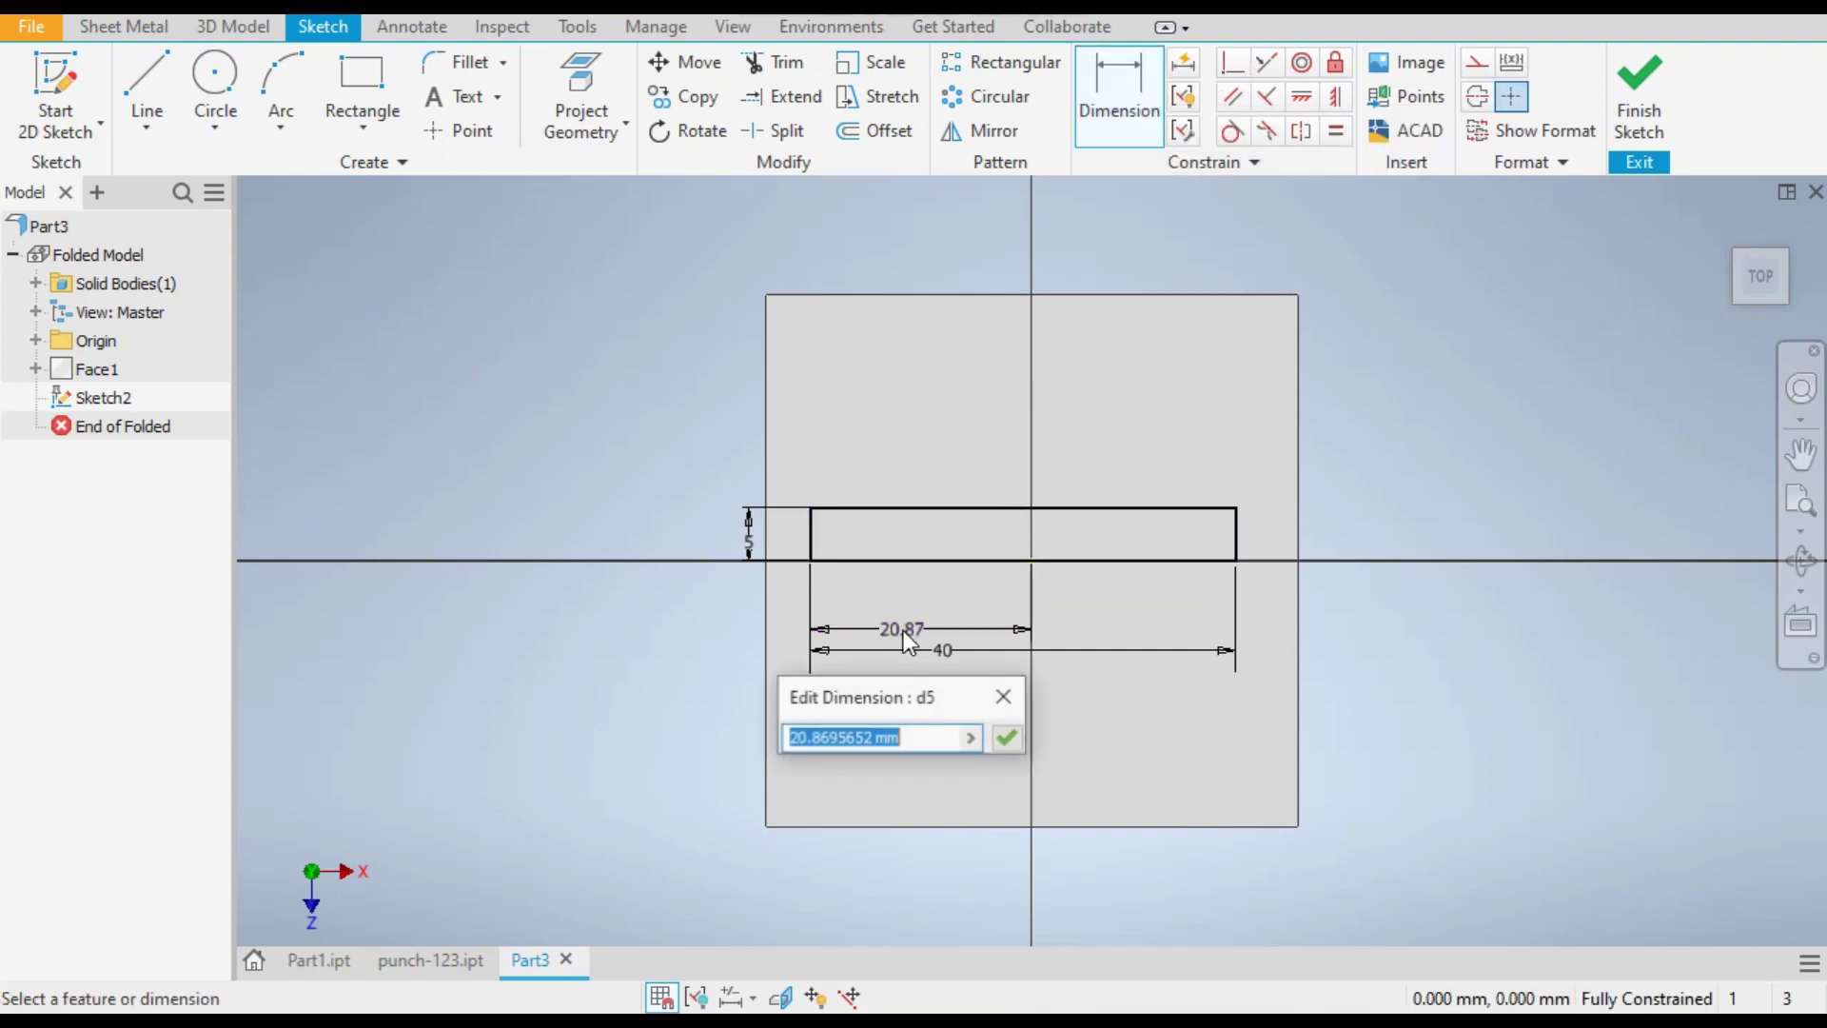
{"action": "type", "text": "20"}
{"action": "key", "text": "Return"}
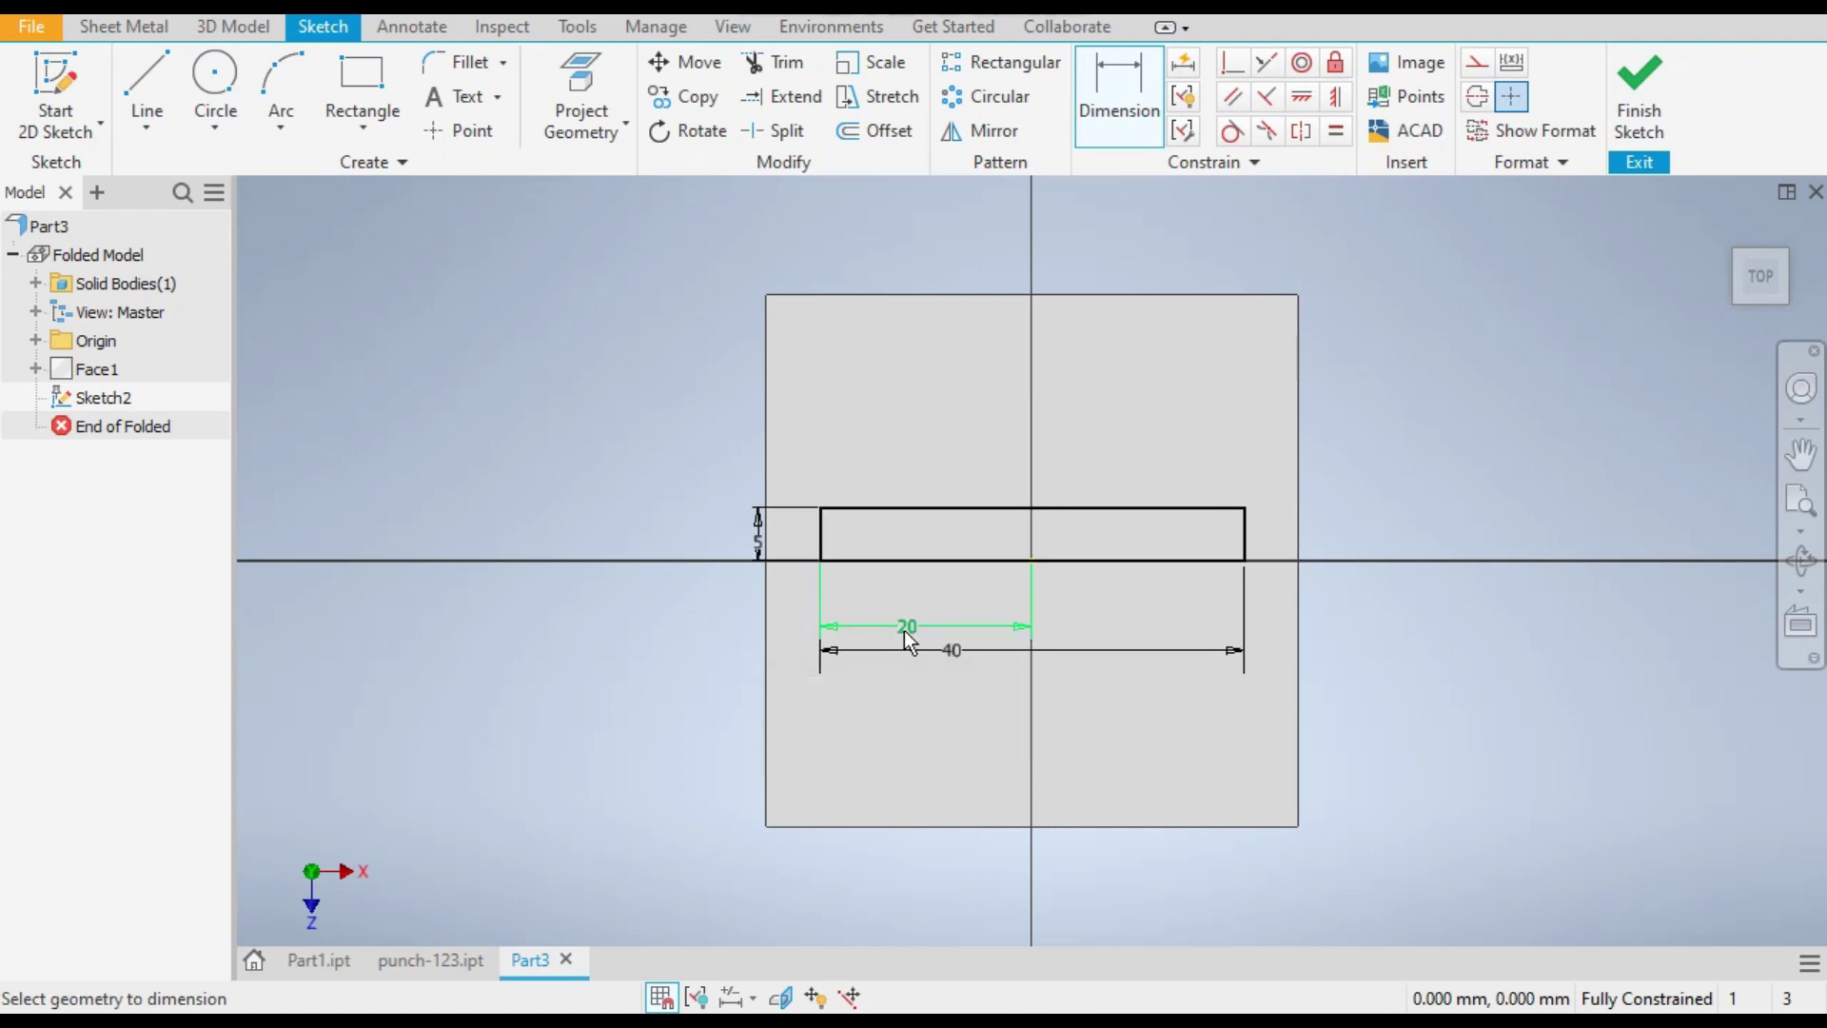
{"action": "key", "text": "Escape"}
Step: Start a 2D fillet with its radius linked to the height parameter (5 mm)
{"action": "left_click", "coordinate": [463, 75]}
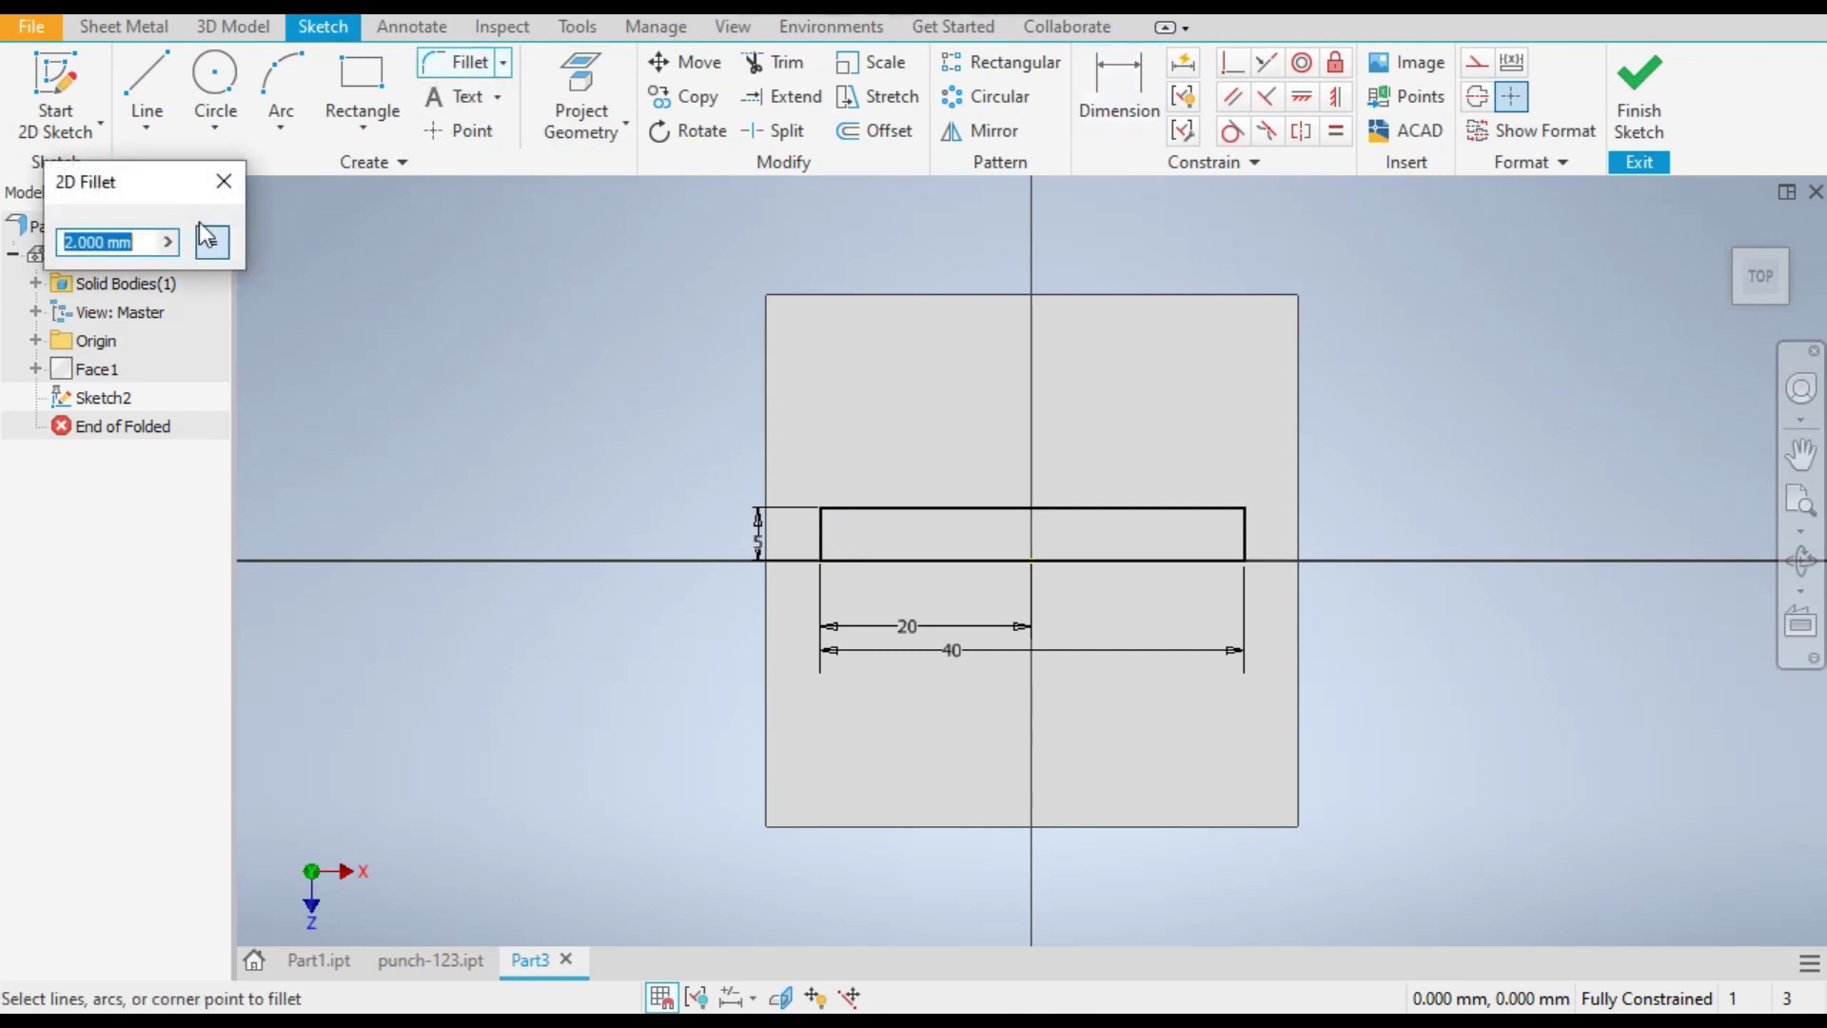
{"action": "left_click", "coordinate": [168, 244]}
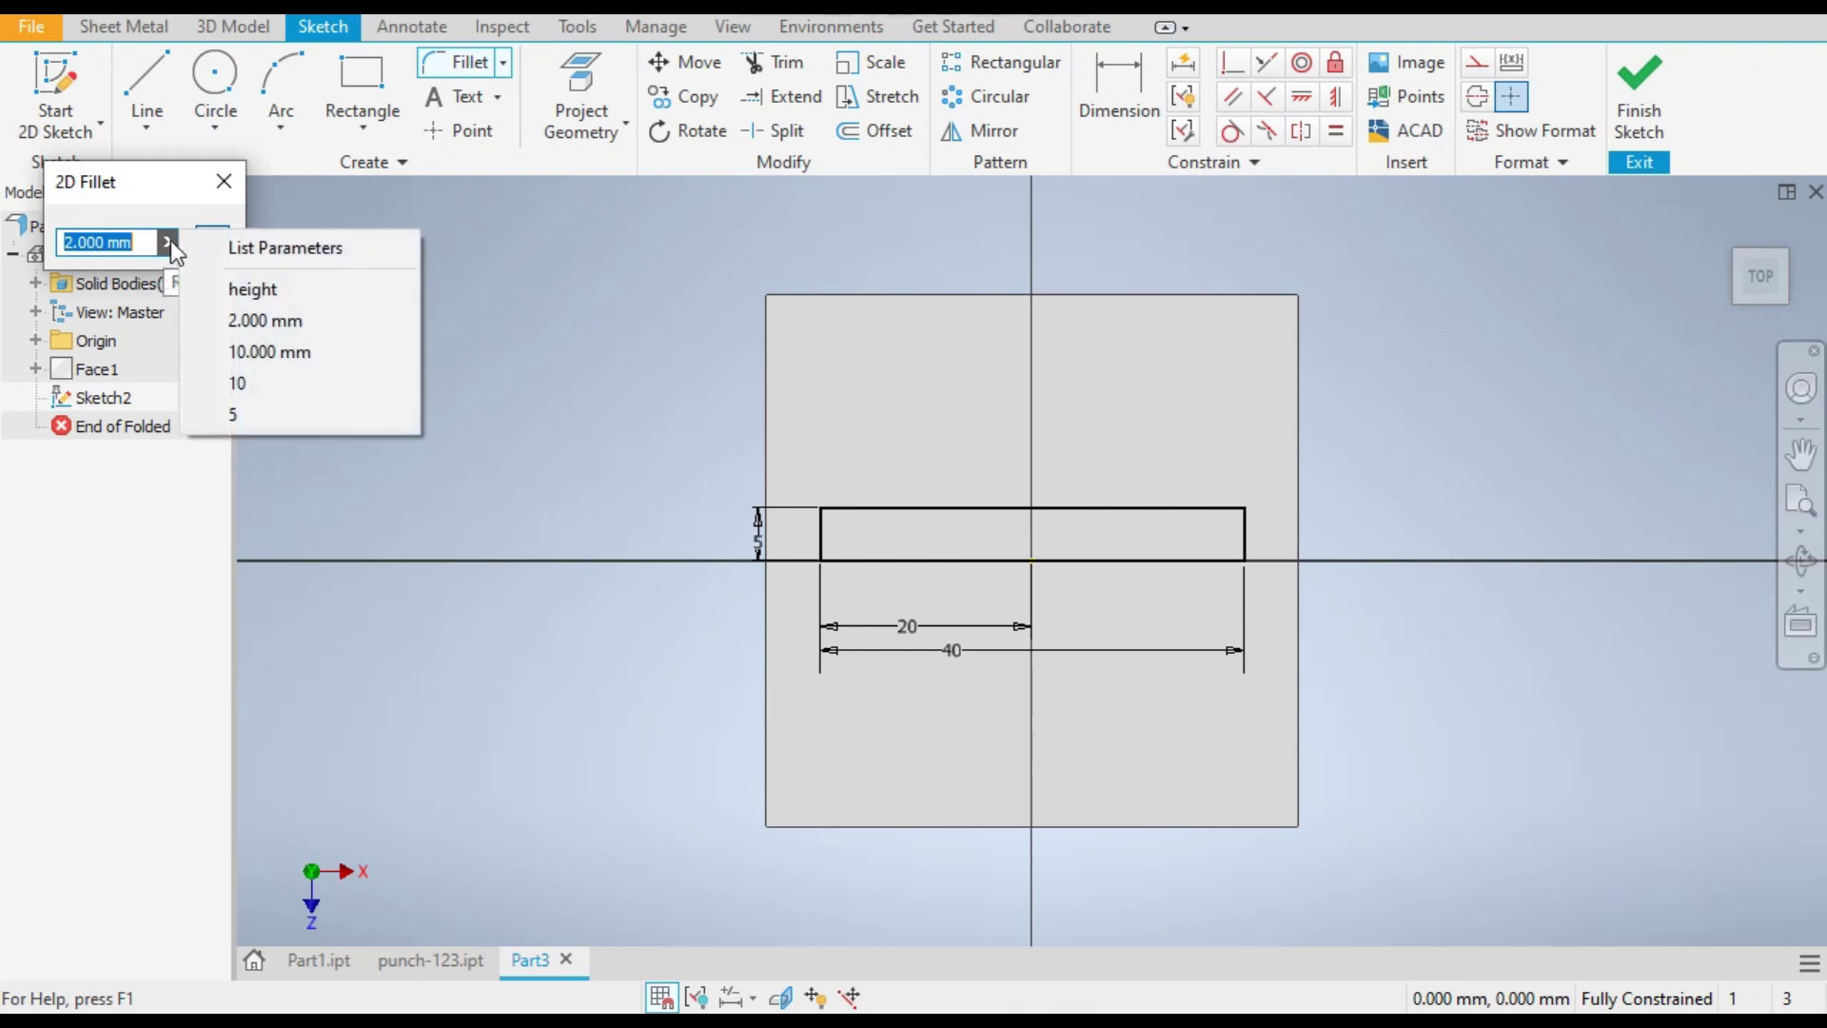
{"action": "left_click", "coordinate": [276, 247]}
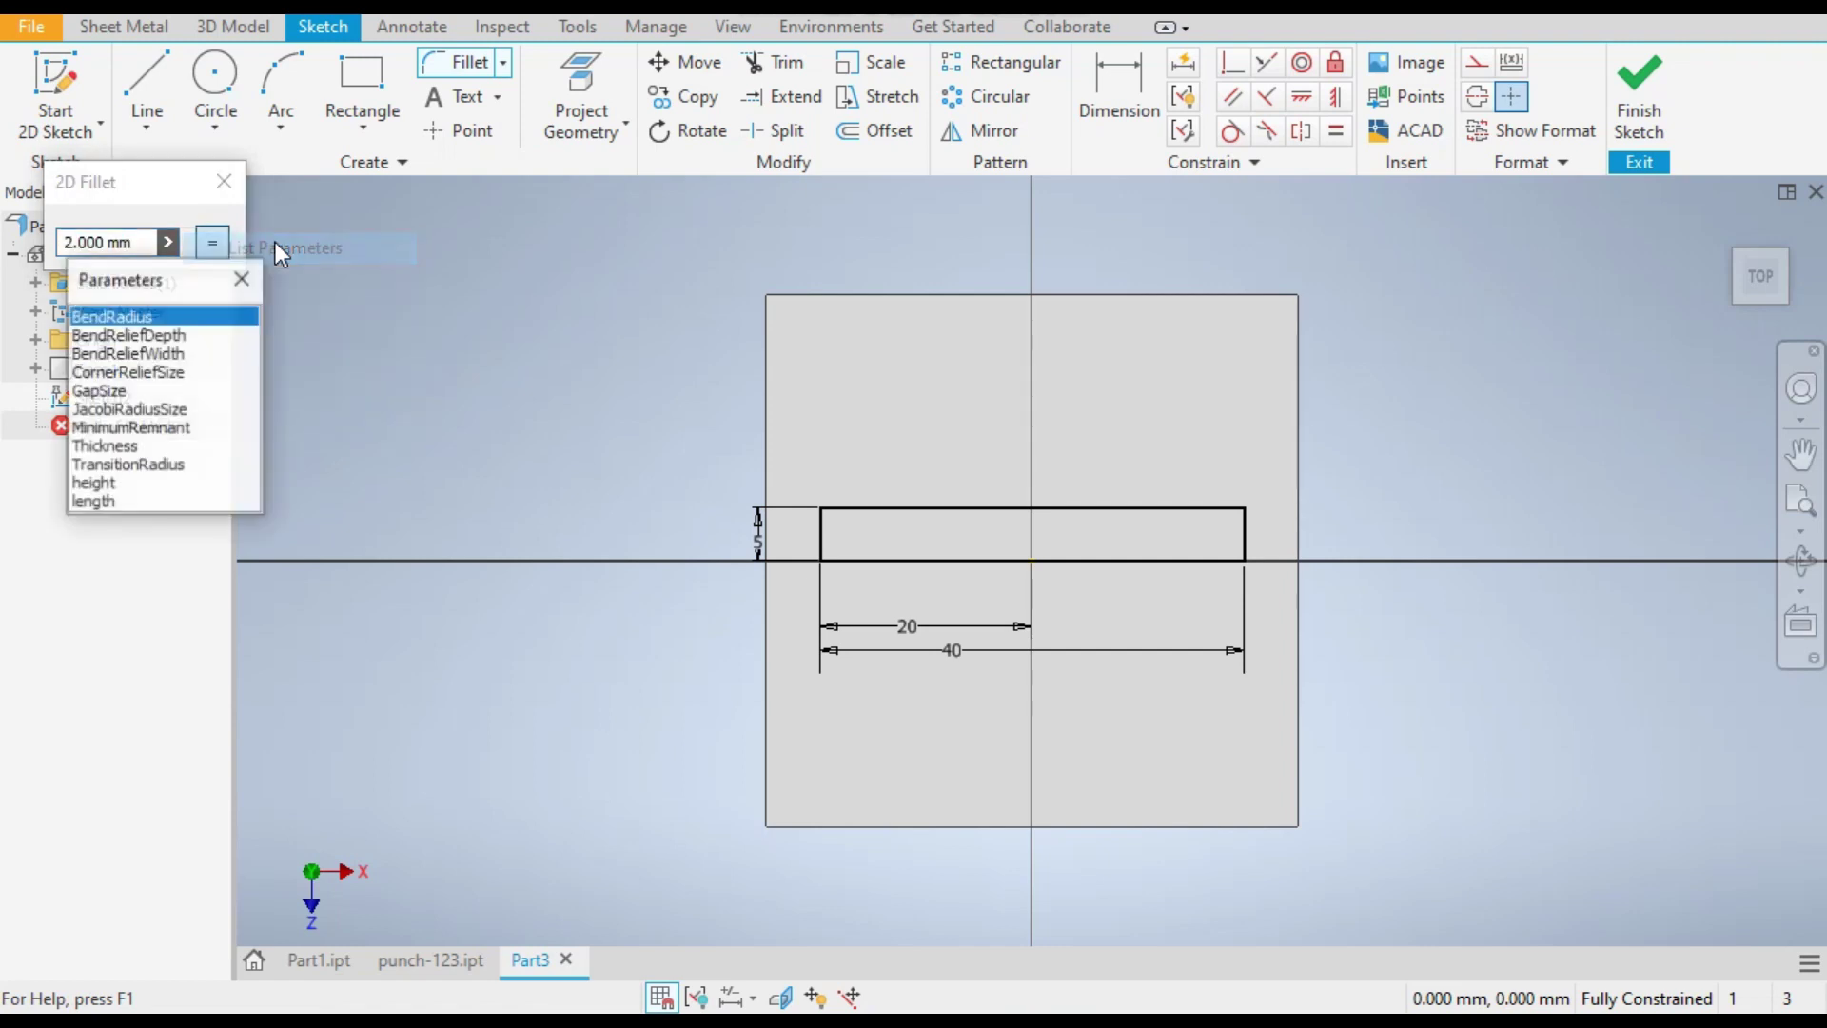
{"action": "left_click", "coordinate": [92, 485]}
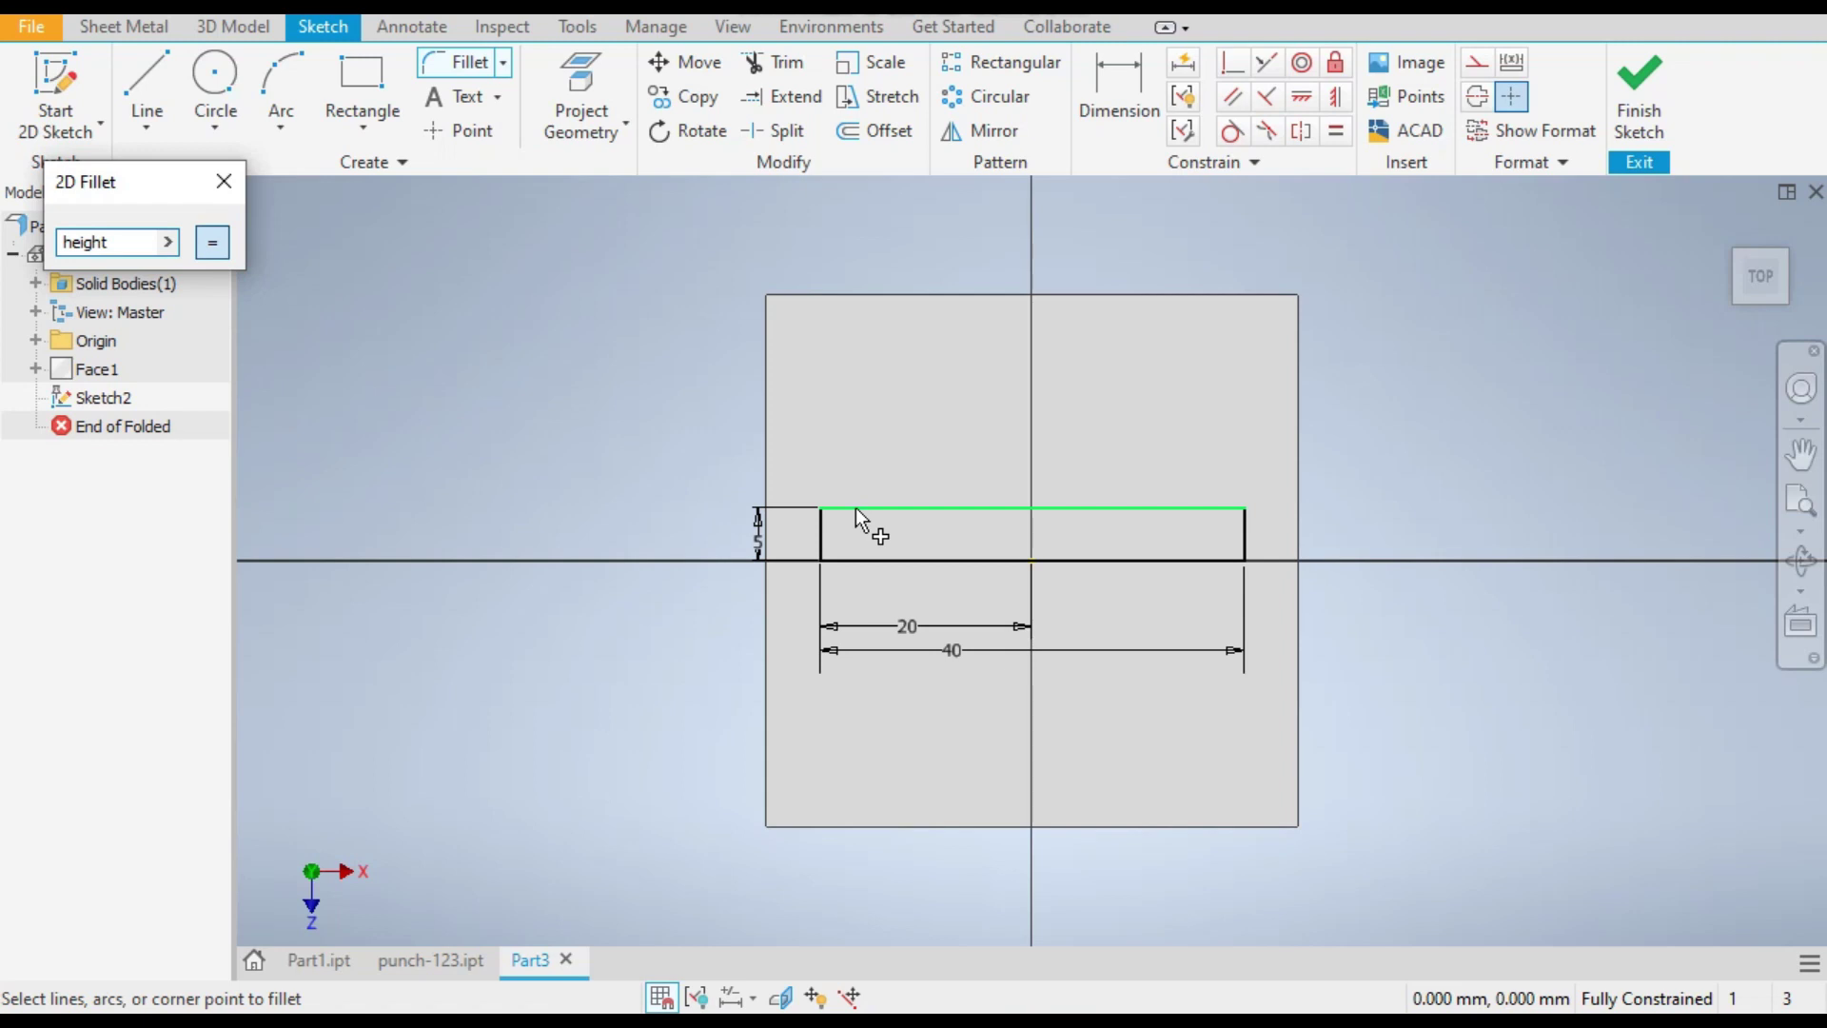
{"action": "left_click", "coordinate": [132, 240]}
Step: Fillet the rectangle's top-left and top-right corners, then finish Sketch2
{"action": "left_click", "coordinate": [860, 511]}
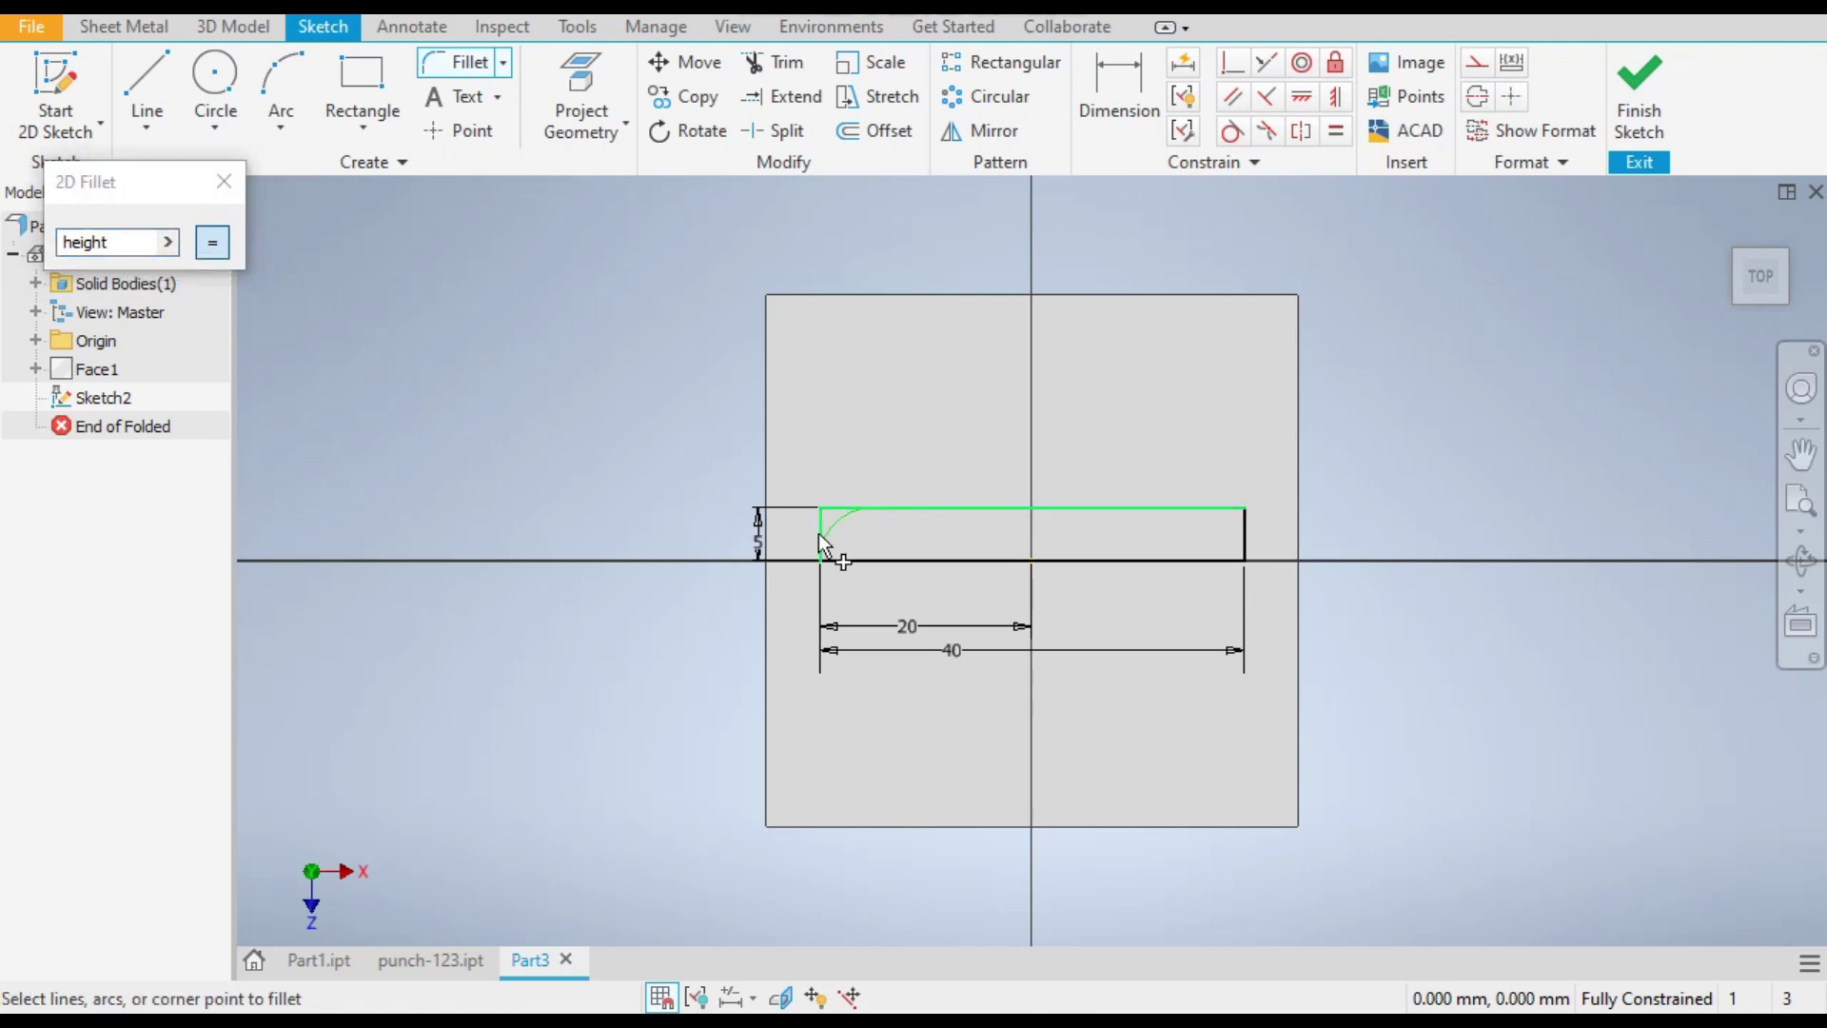
{"action": "left_click", "coordinate": [821, 533]}
{"action": "left_click", "coordinate": [1209, 511]}
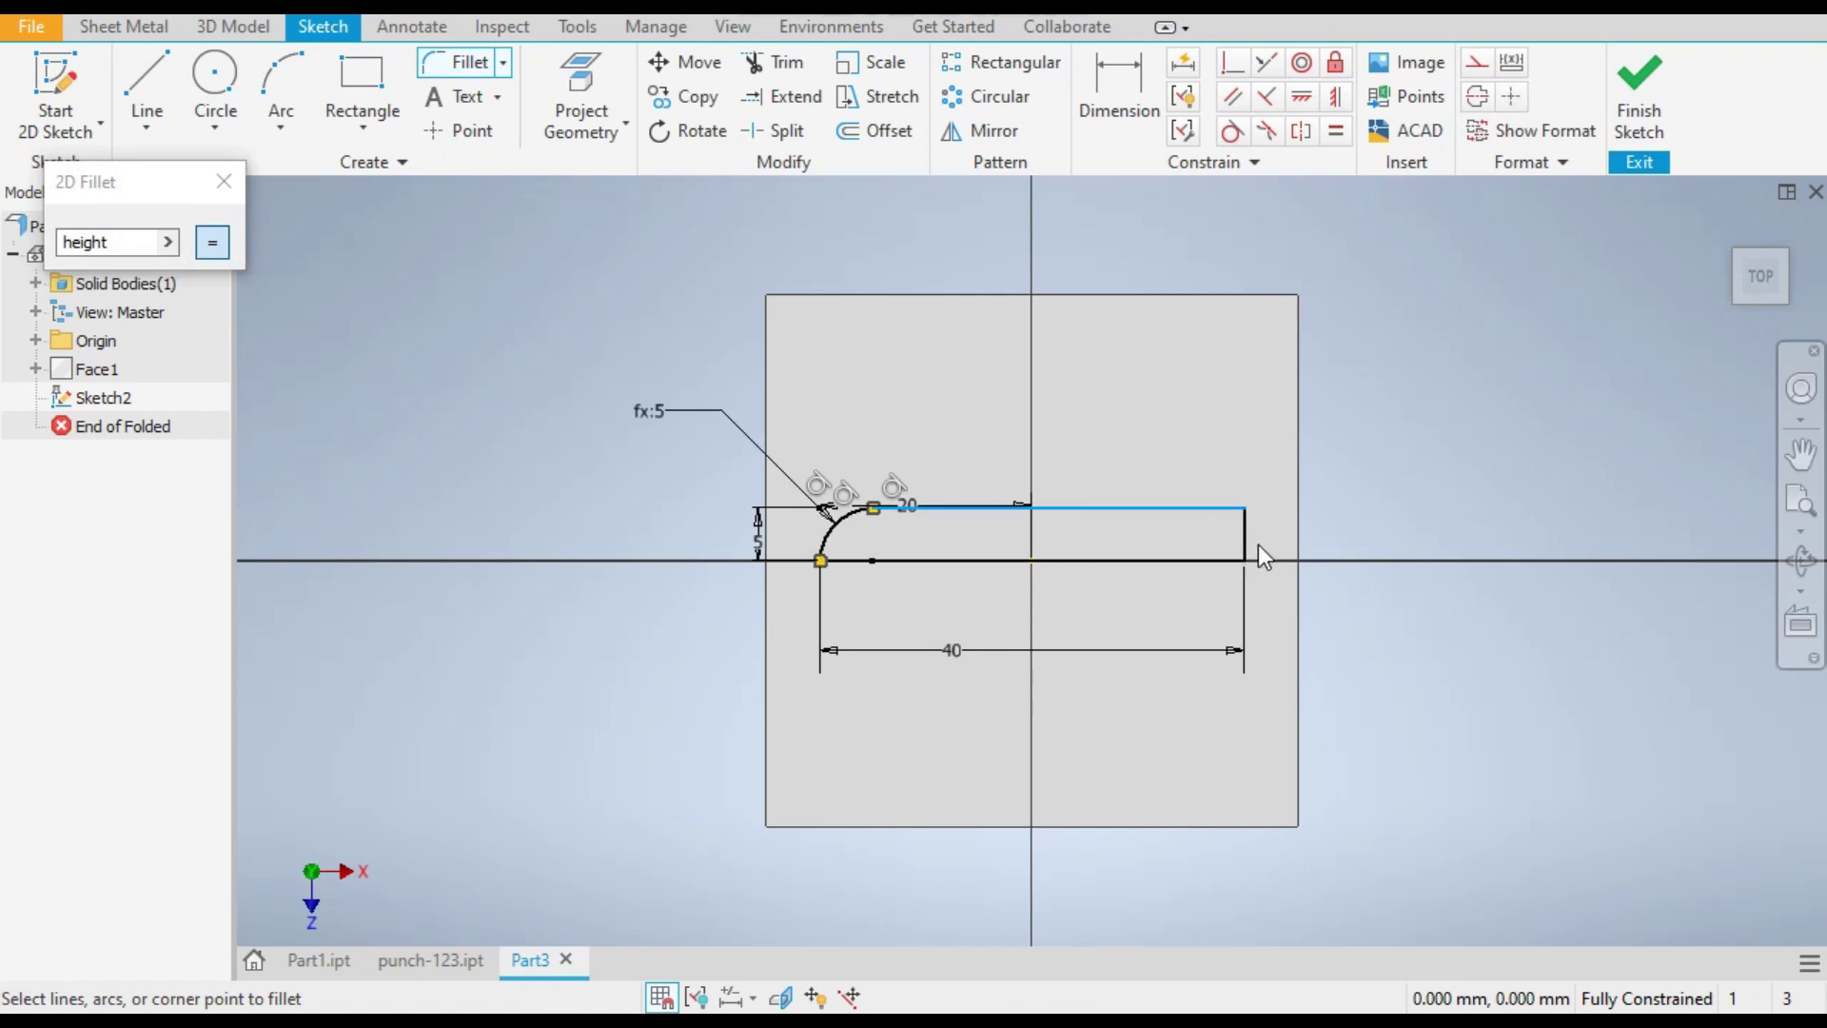
{"action": "left_click", "coordinate": [1243, 540]}
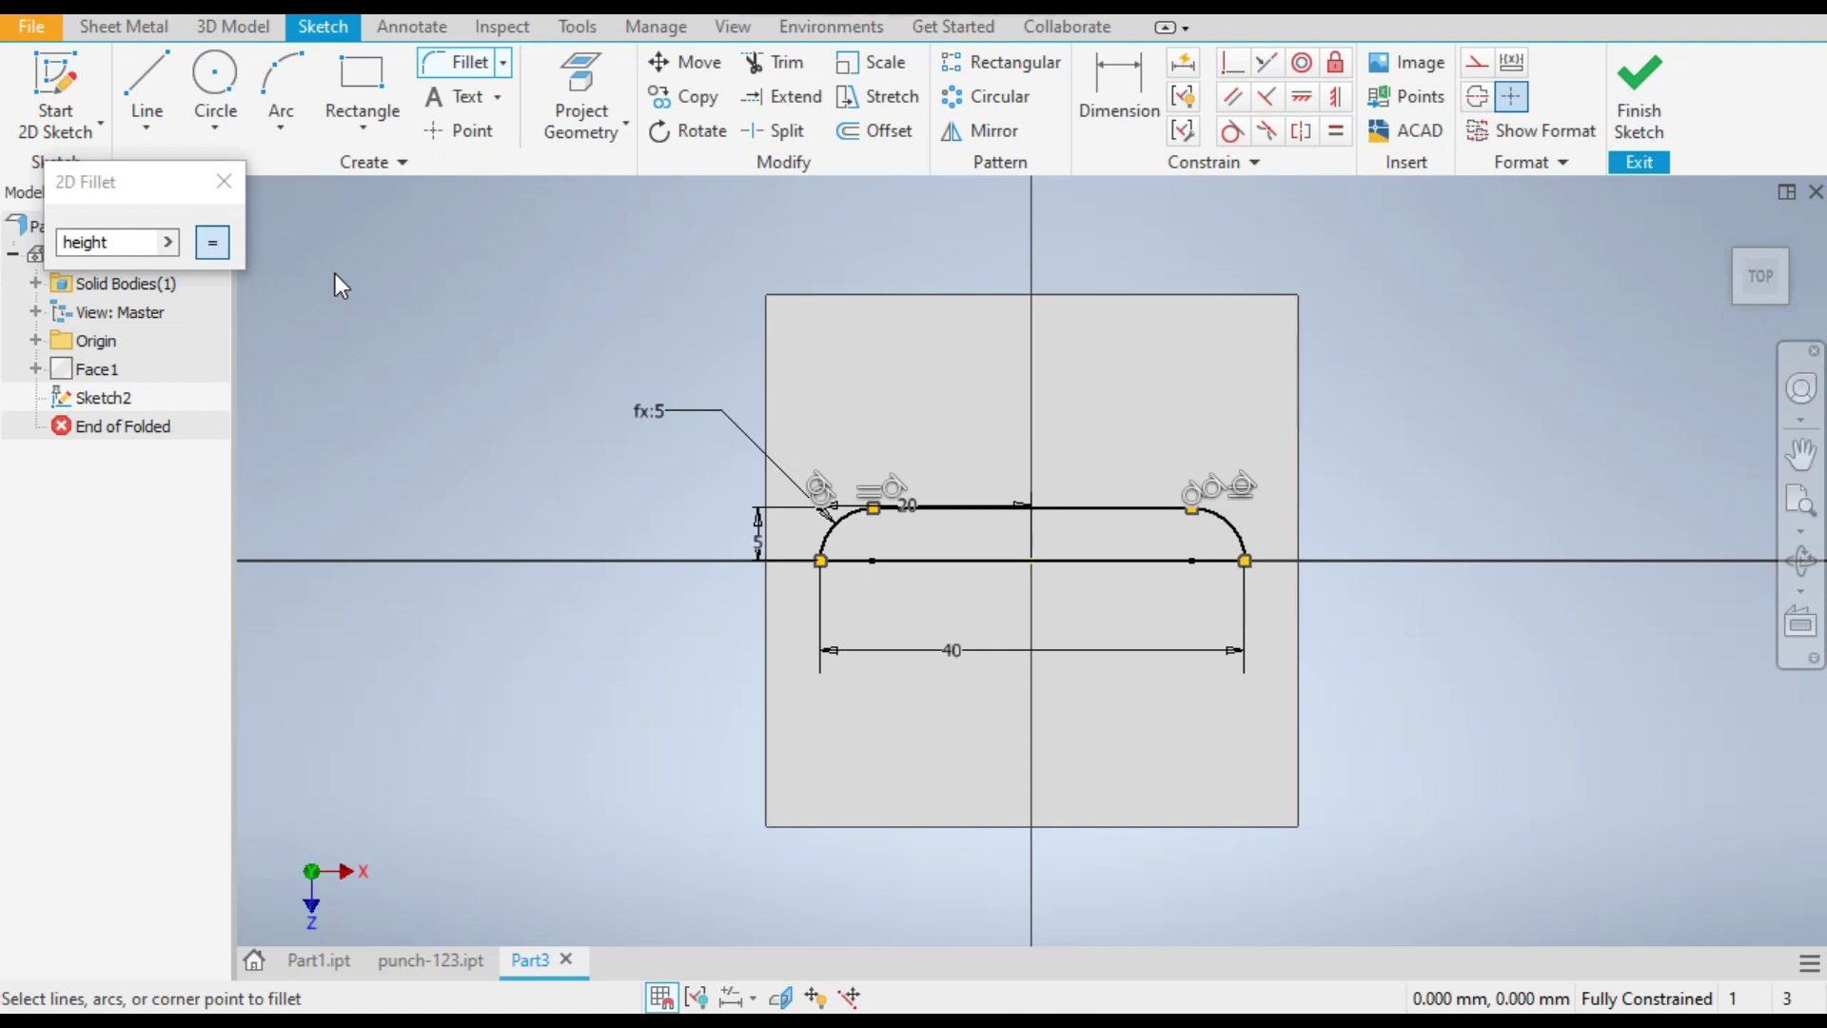
{"action": "key", "text": "Escape"}
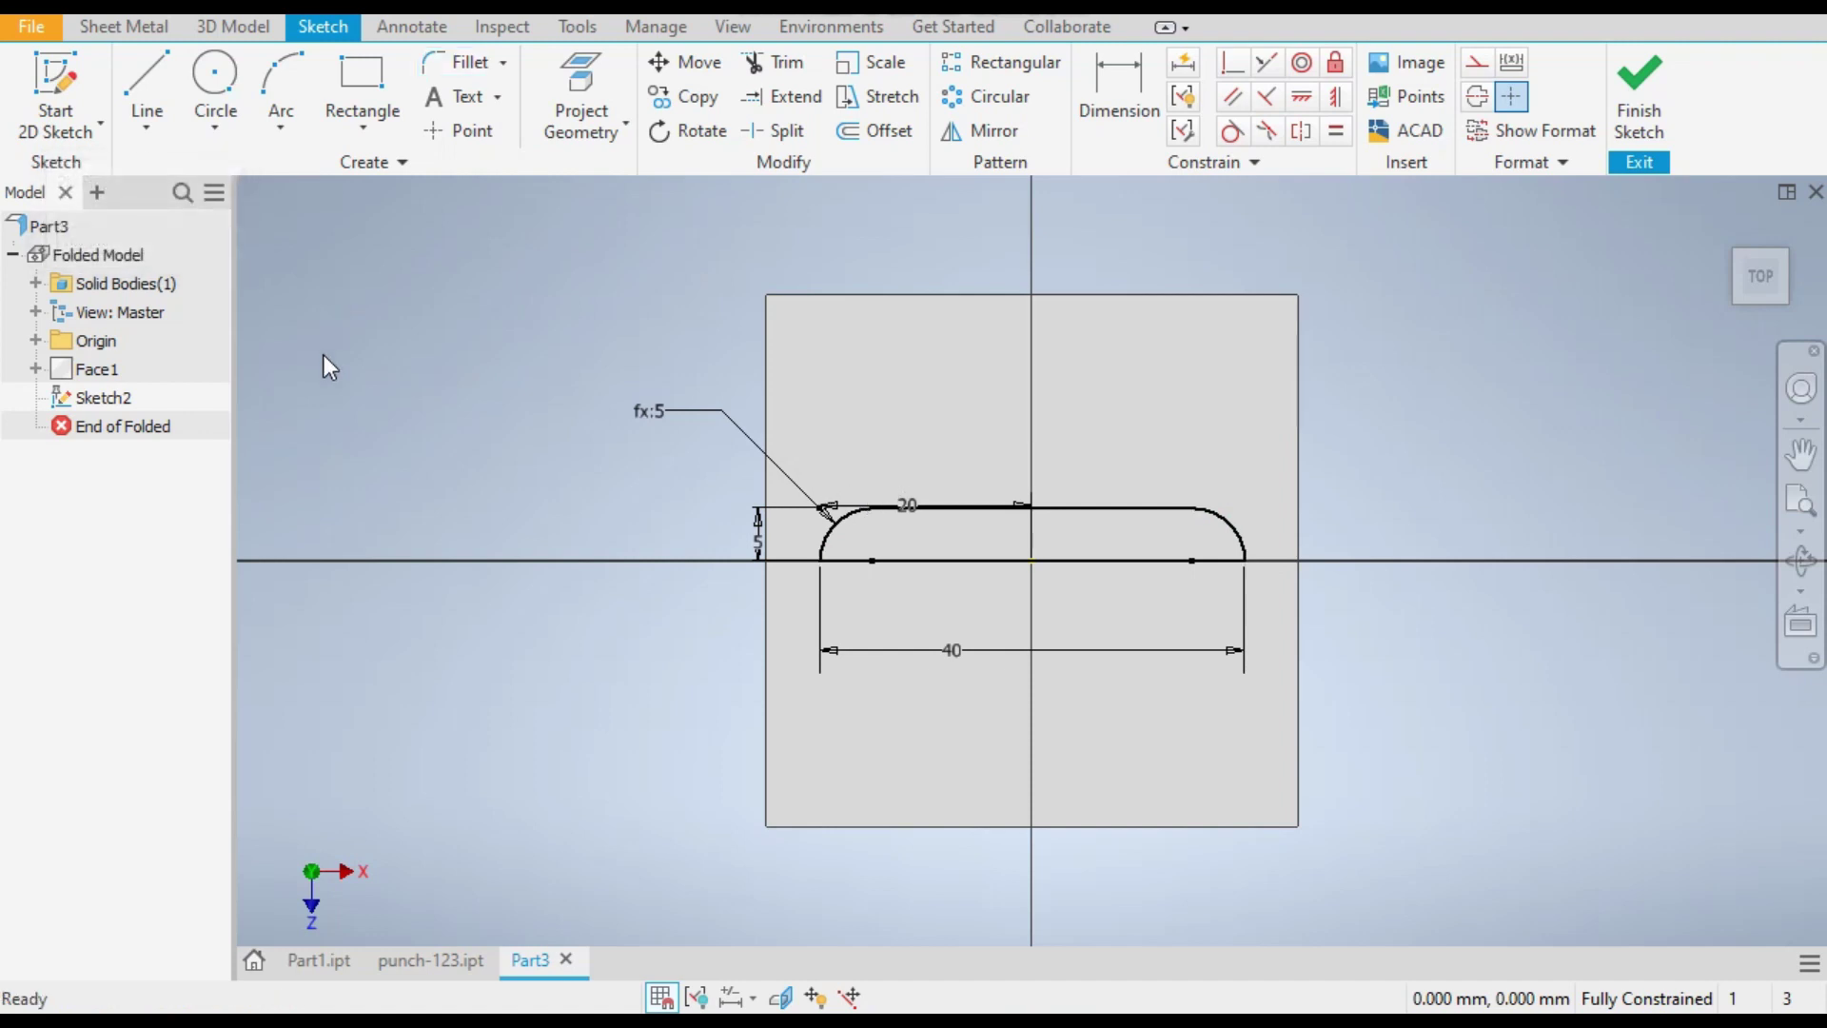
{"action": "left_click", "coordinate": [1641, 128]}
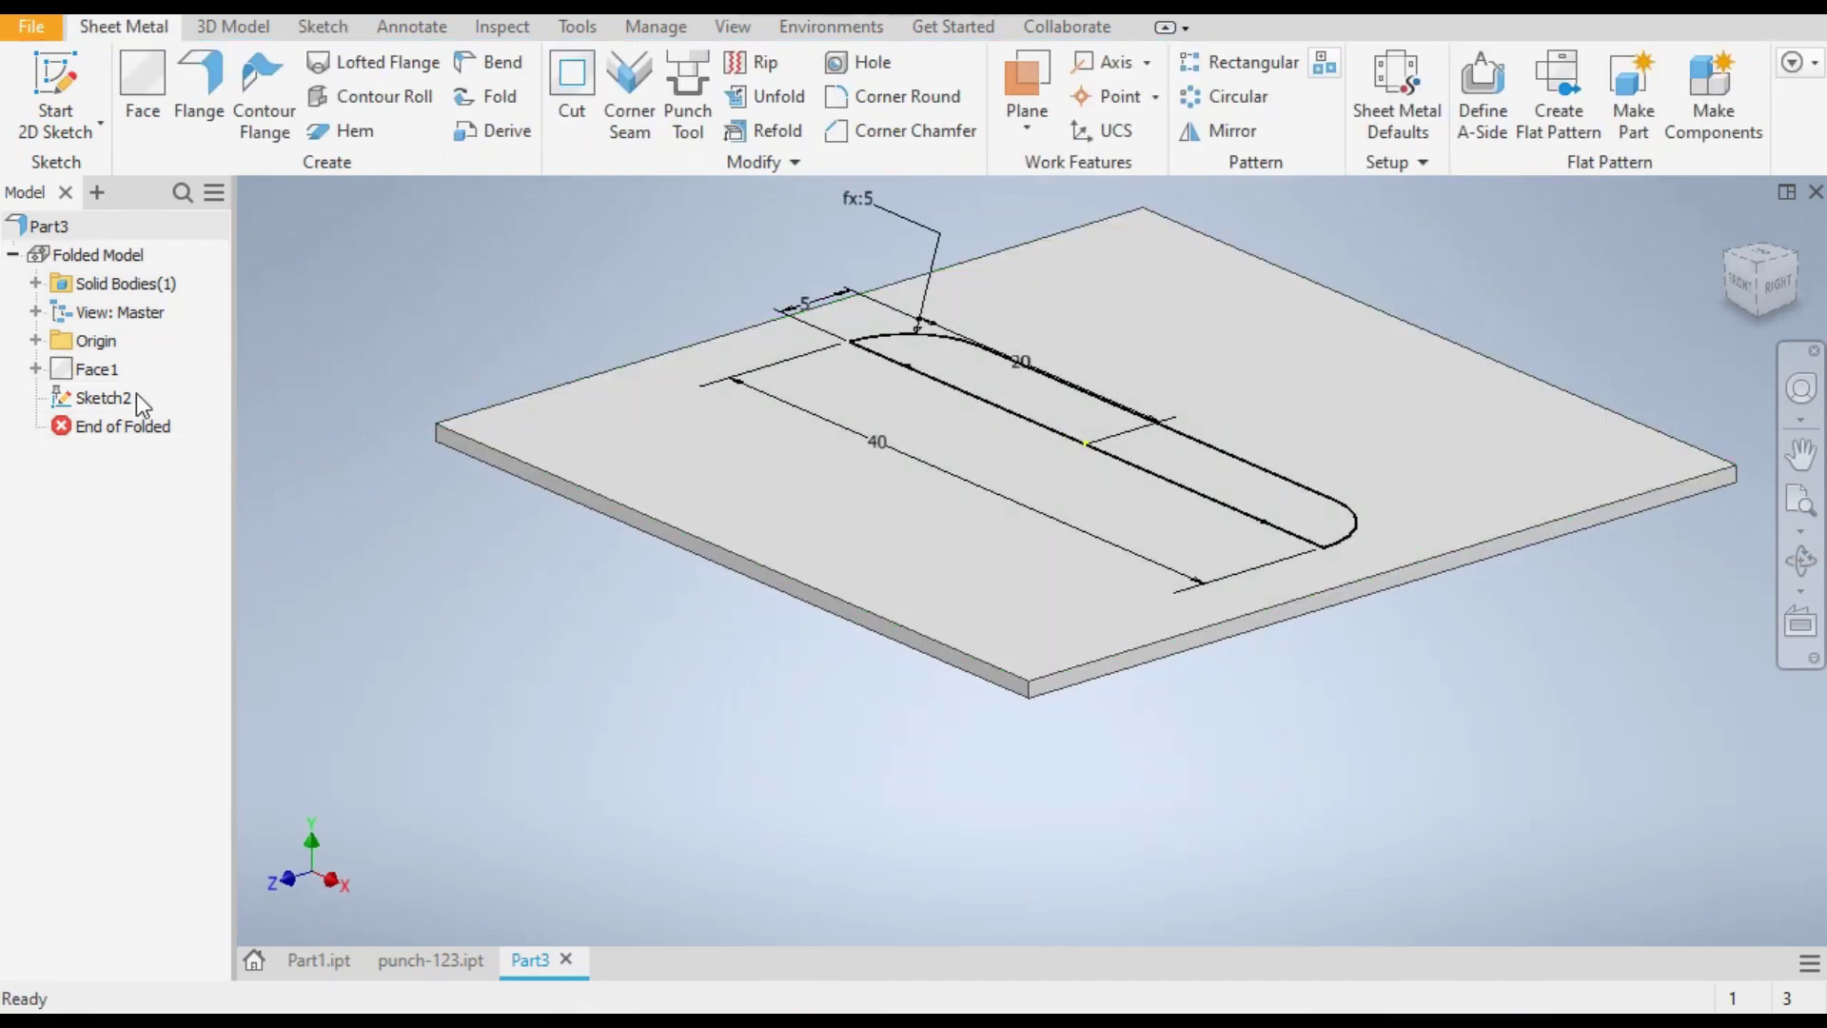
Step: Revolve the rounded profile 90° about its long bottom edge to form the ridge
{"action": "left_click", "coordinate": [247, 27]}
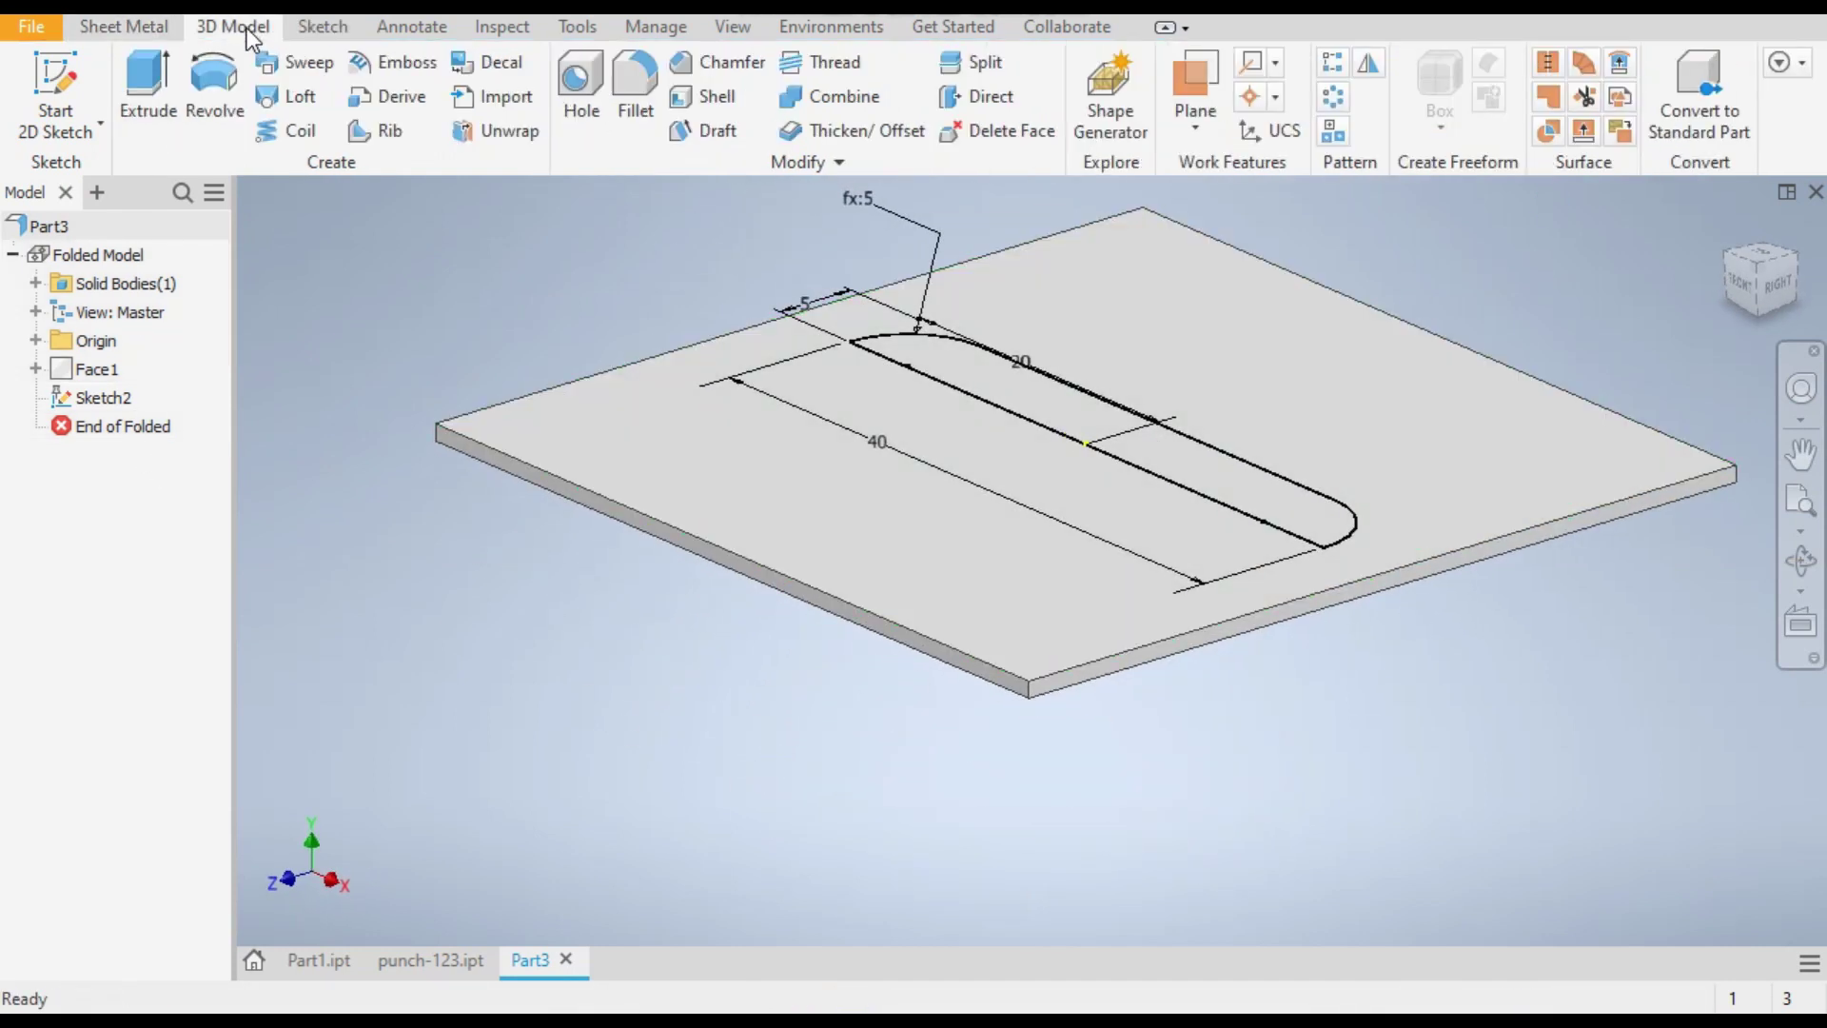
{"action": "left_click", "coordinate": [219, 82]}
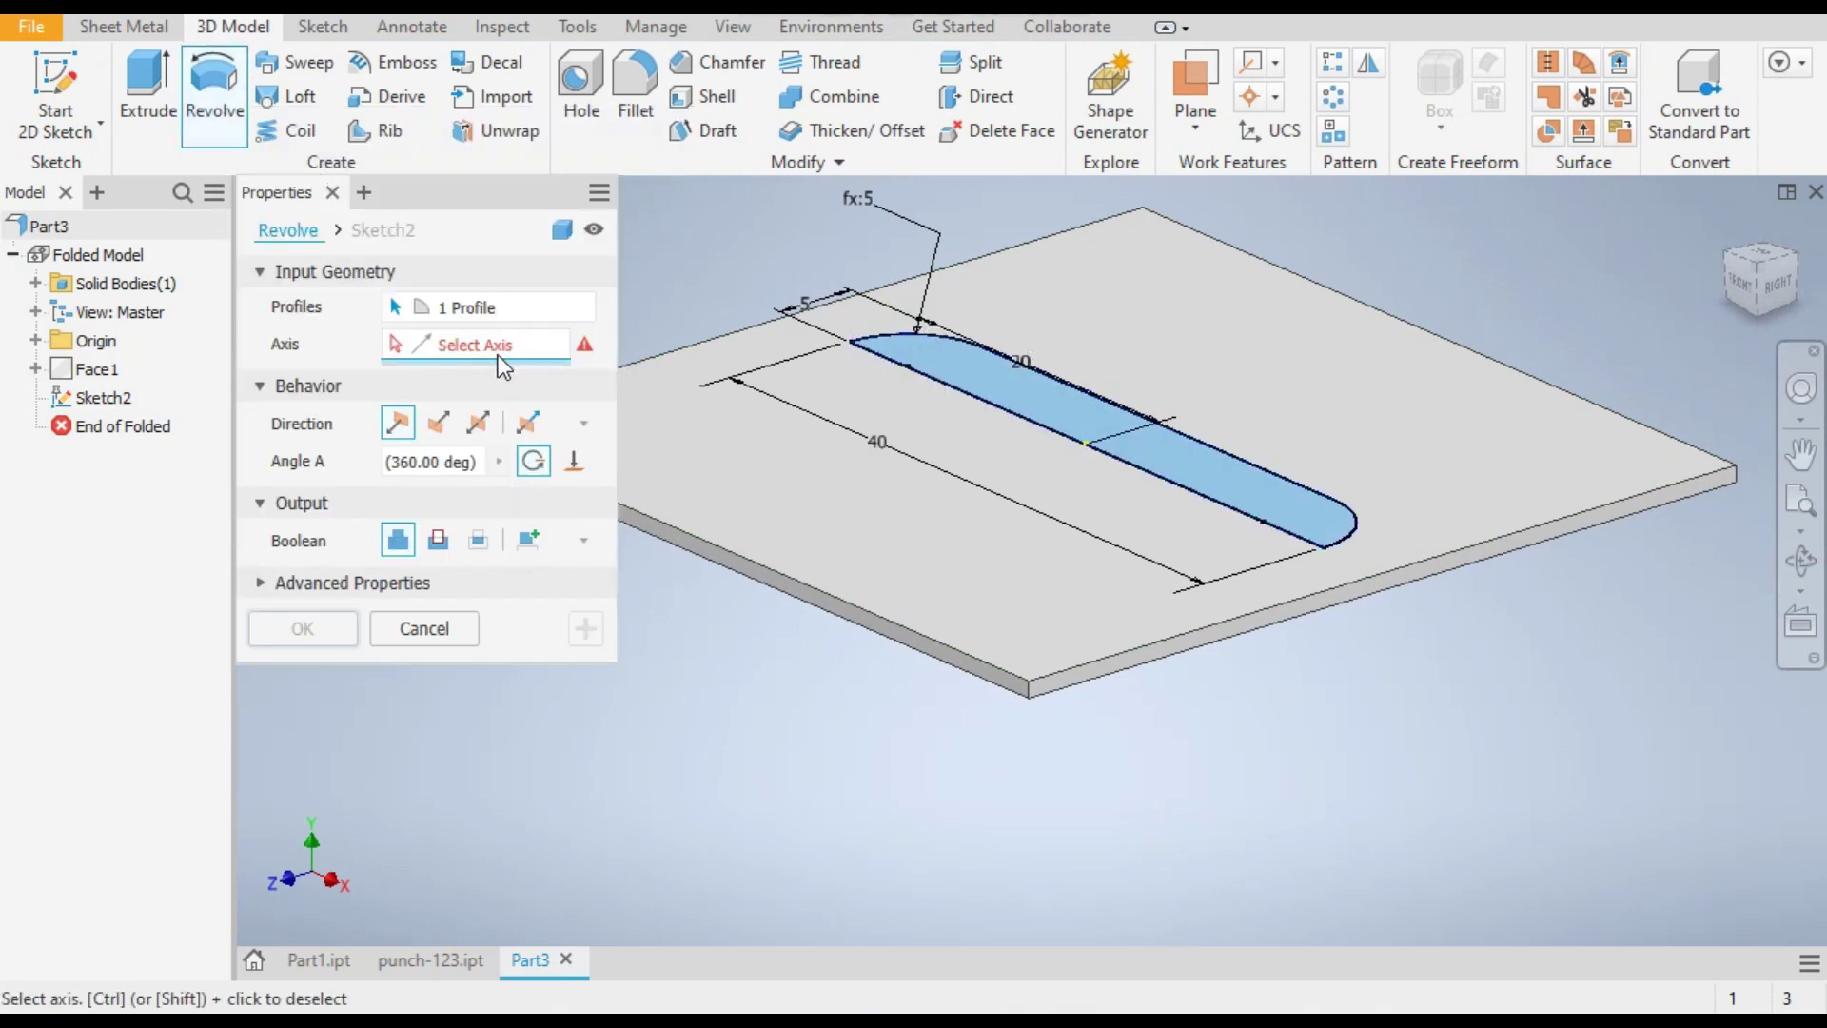
{"action": "left_click", "coordinate": [1003, 403]}
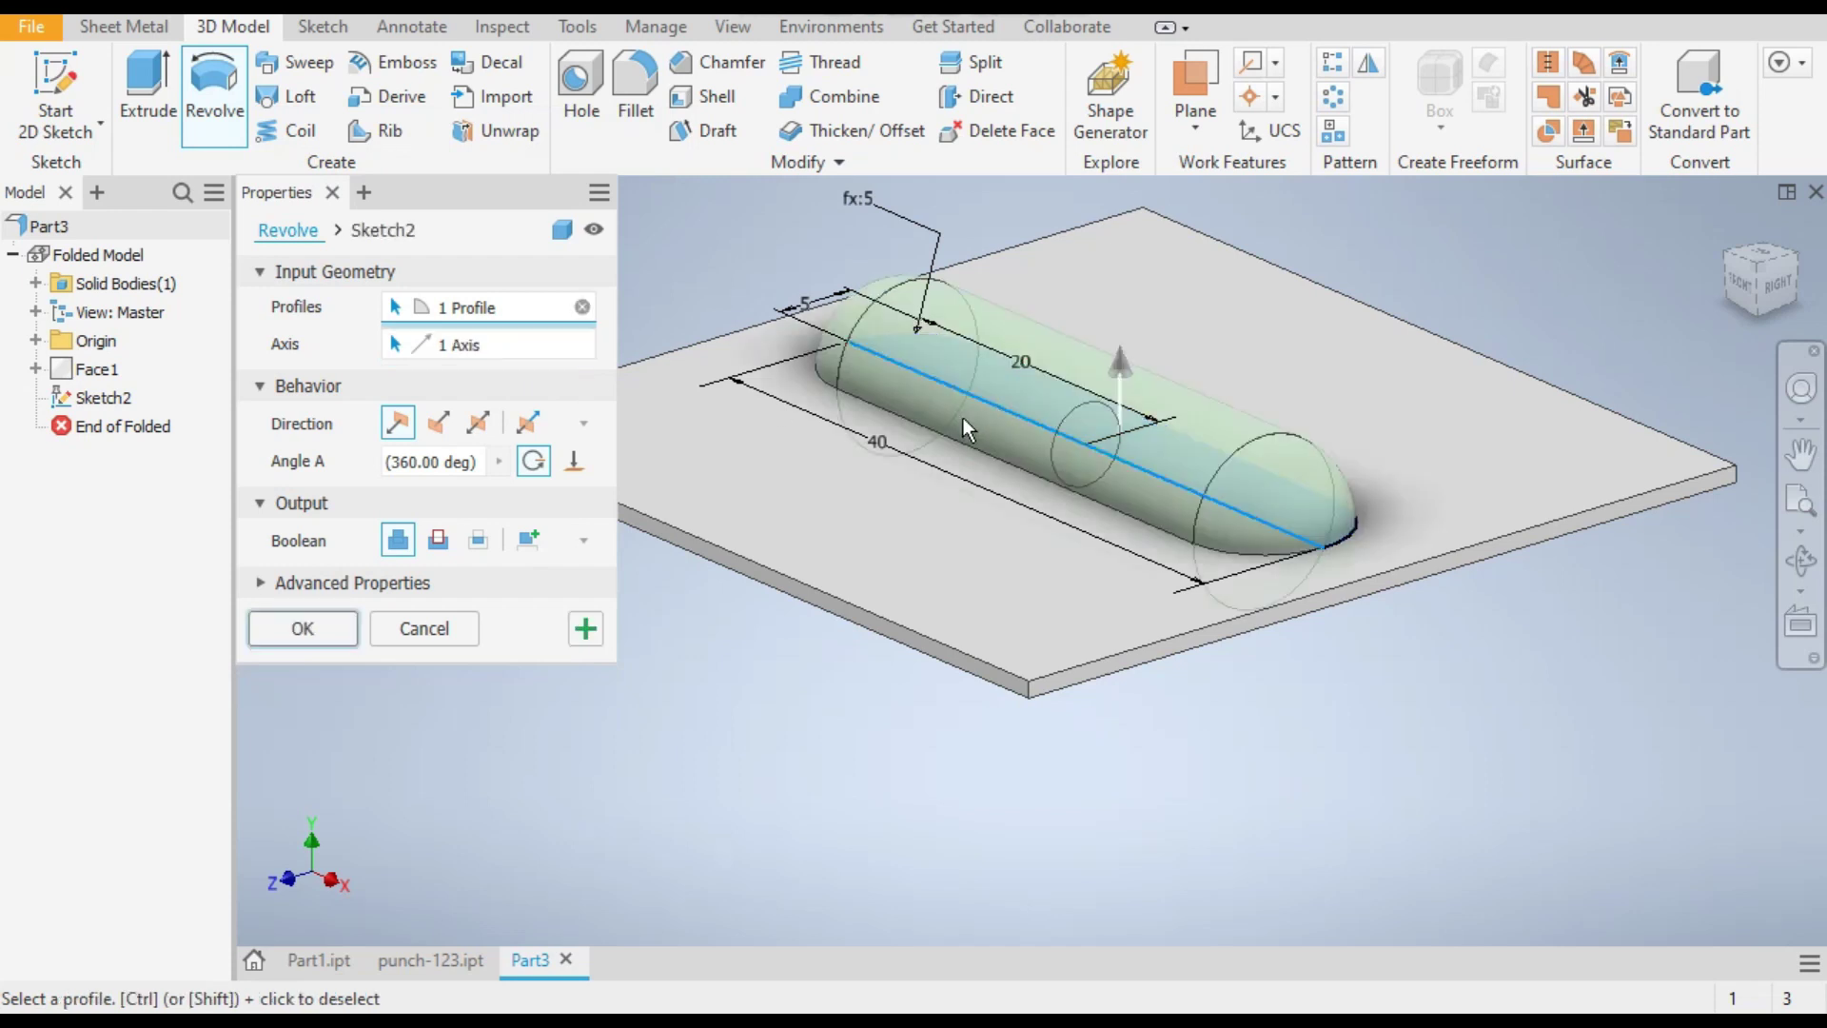
{"action": "left_click", "coordinate": [441, 461]}
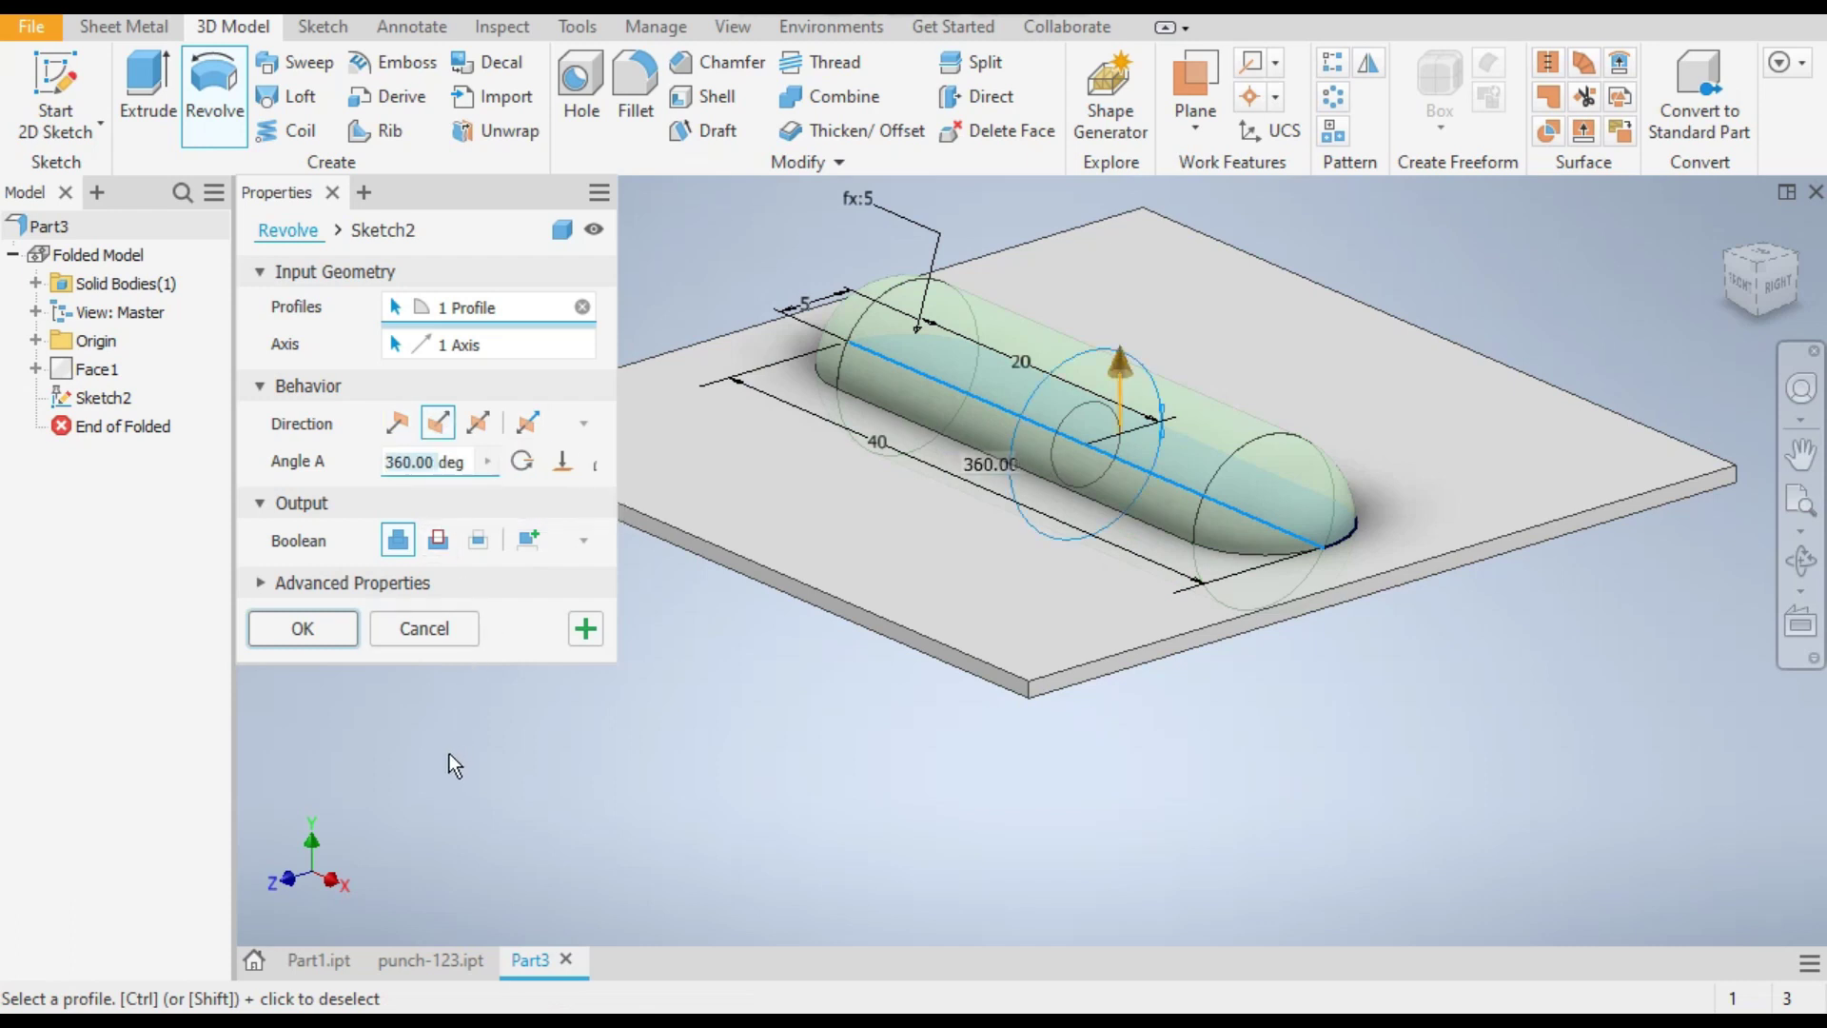
{"action": "type", "text": "90"}
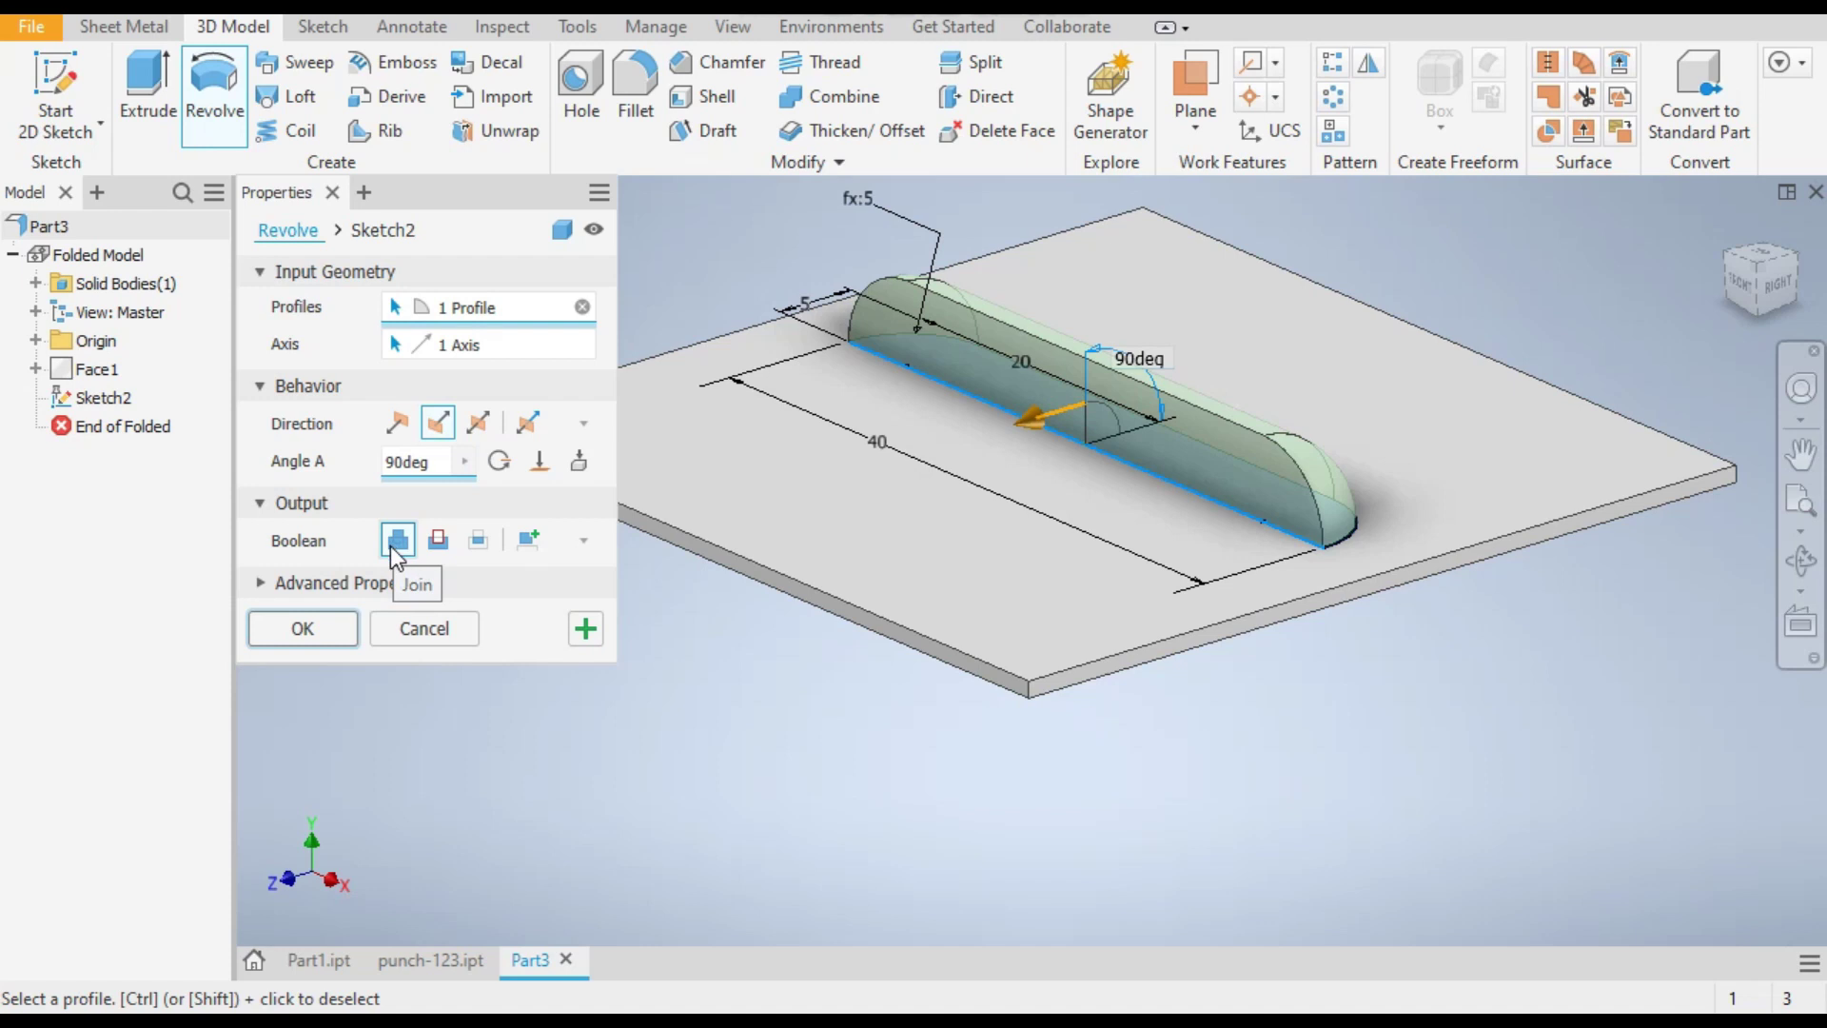
{"action": "left_click", "coordinate": [318, 630]}
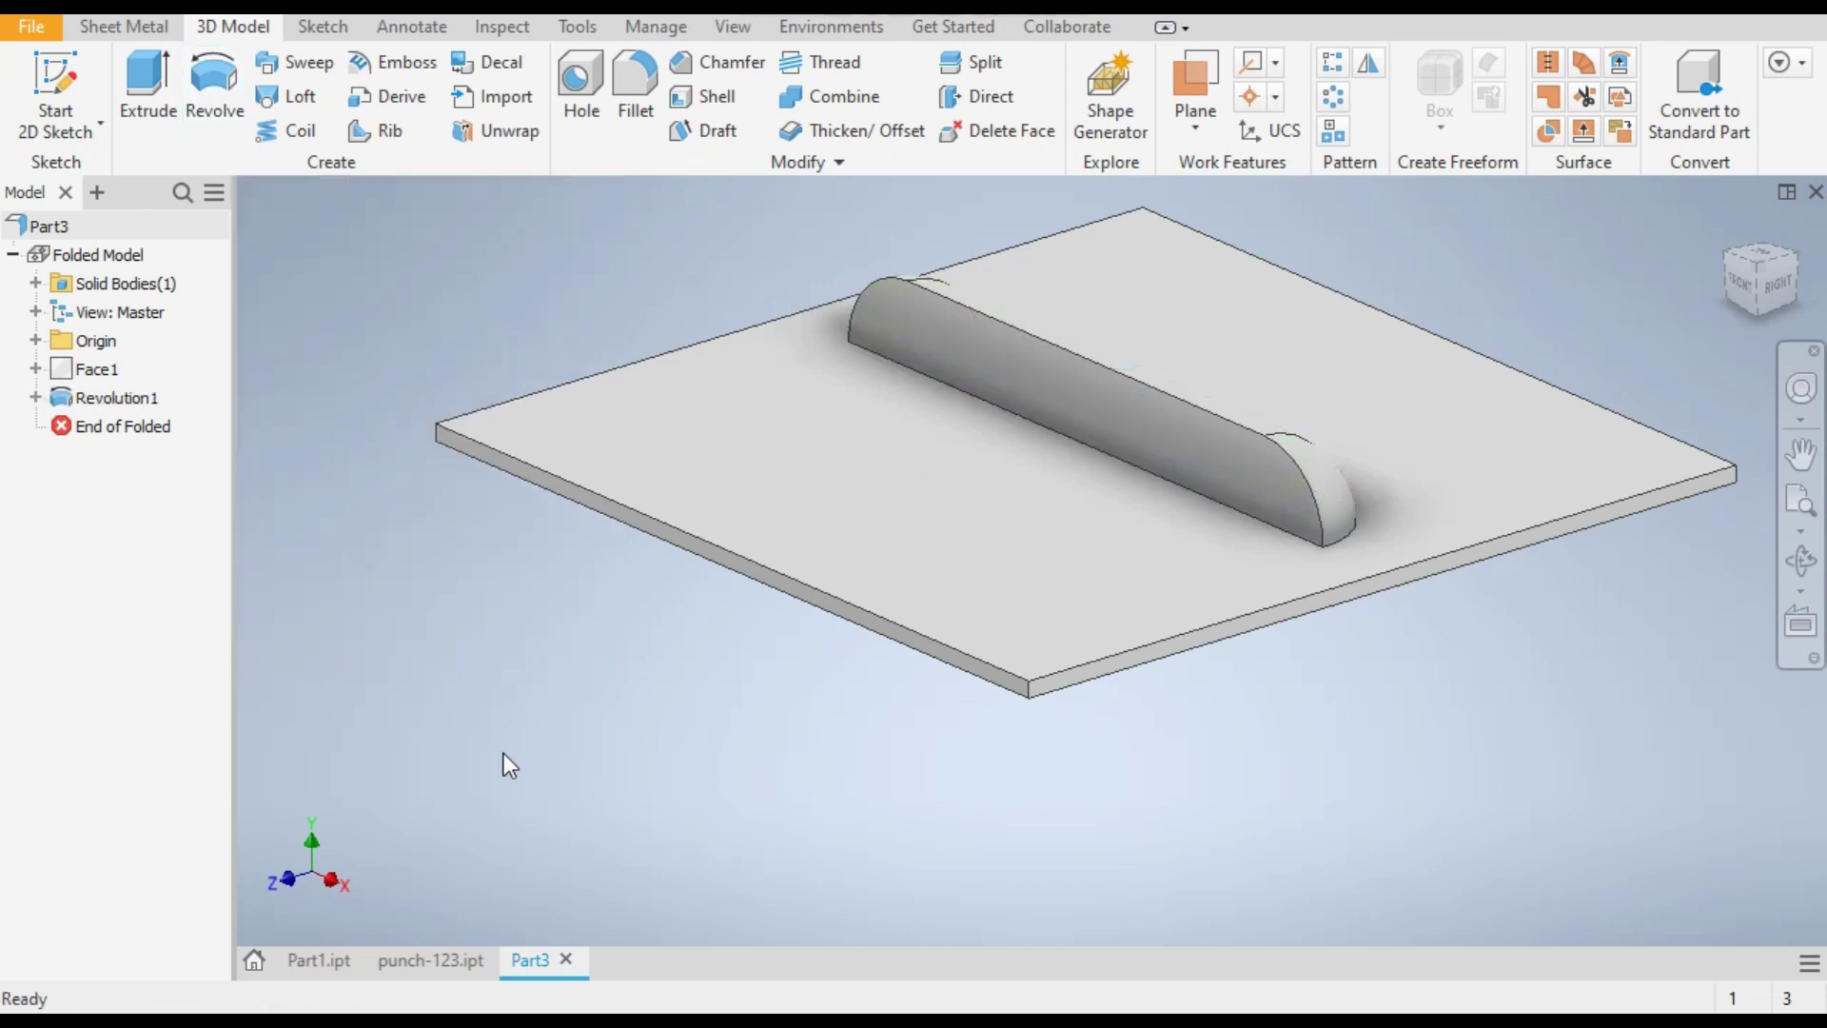
{"action": "left_click", "coordinate": [986, 375]}
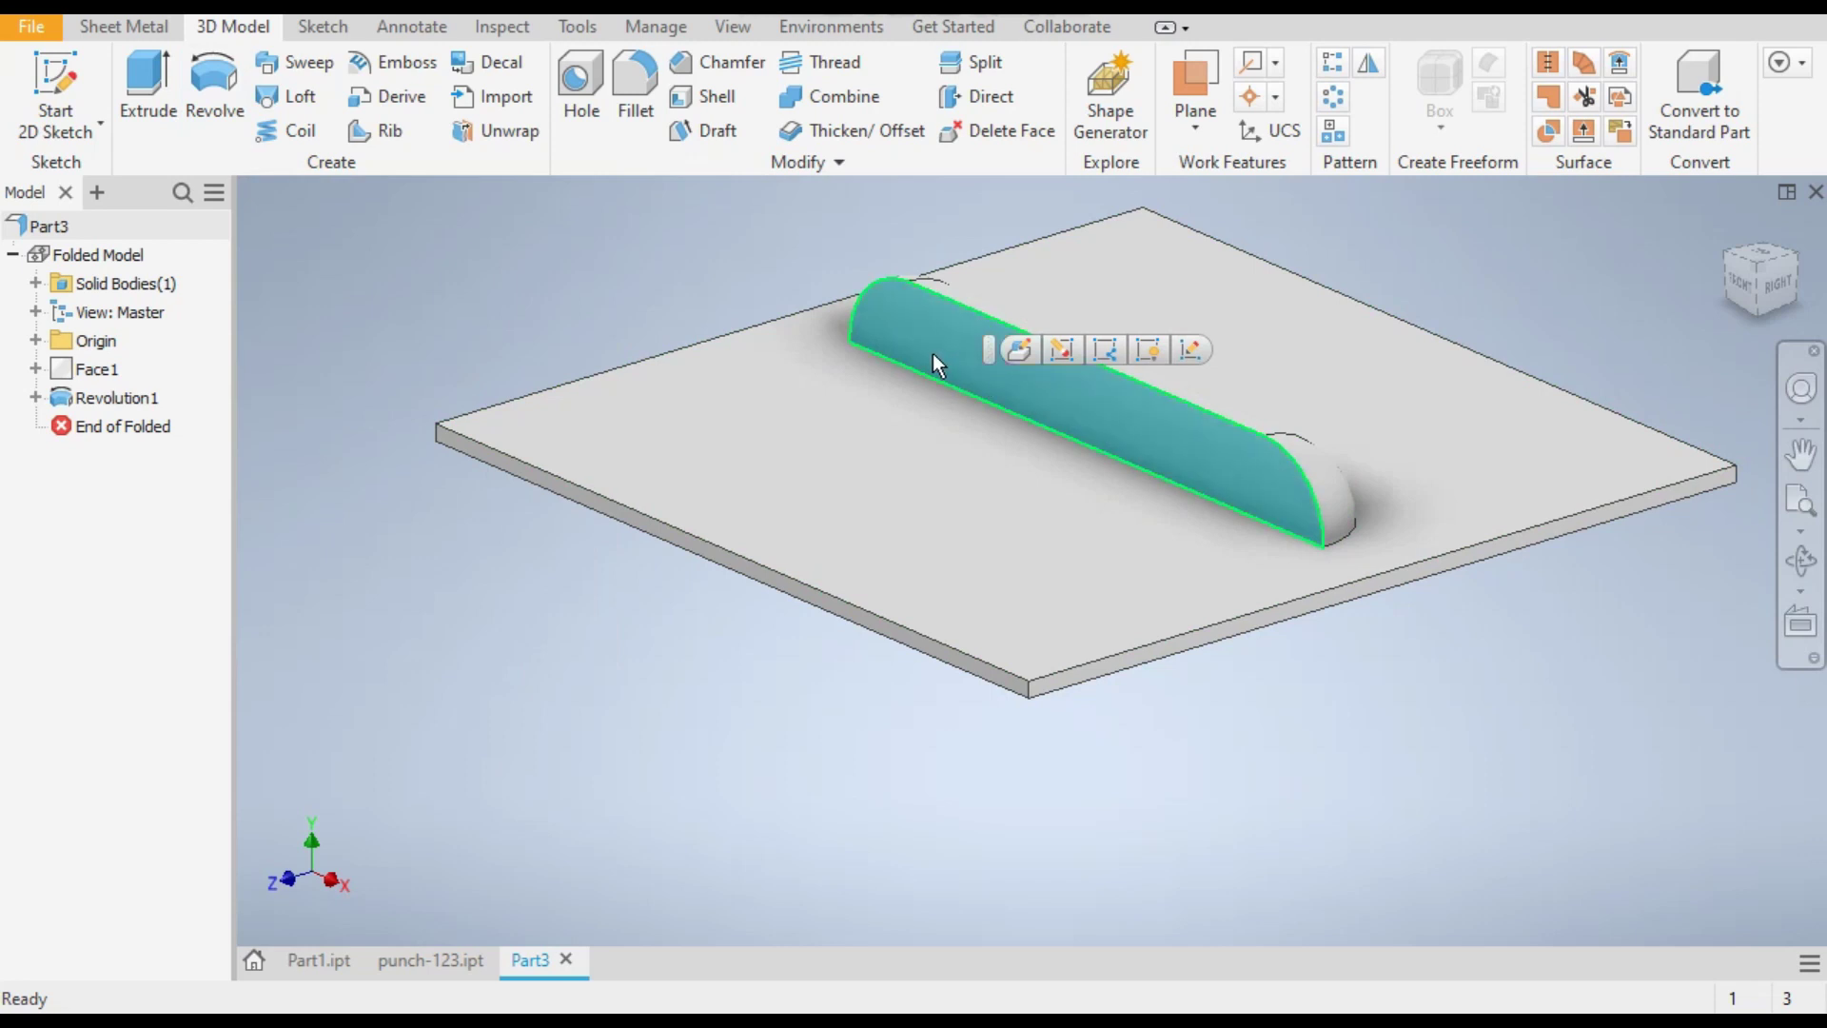
{"action": "left_click", "coordinate": [67, 83]}
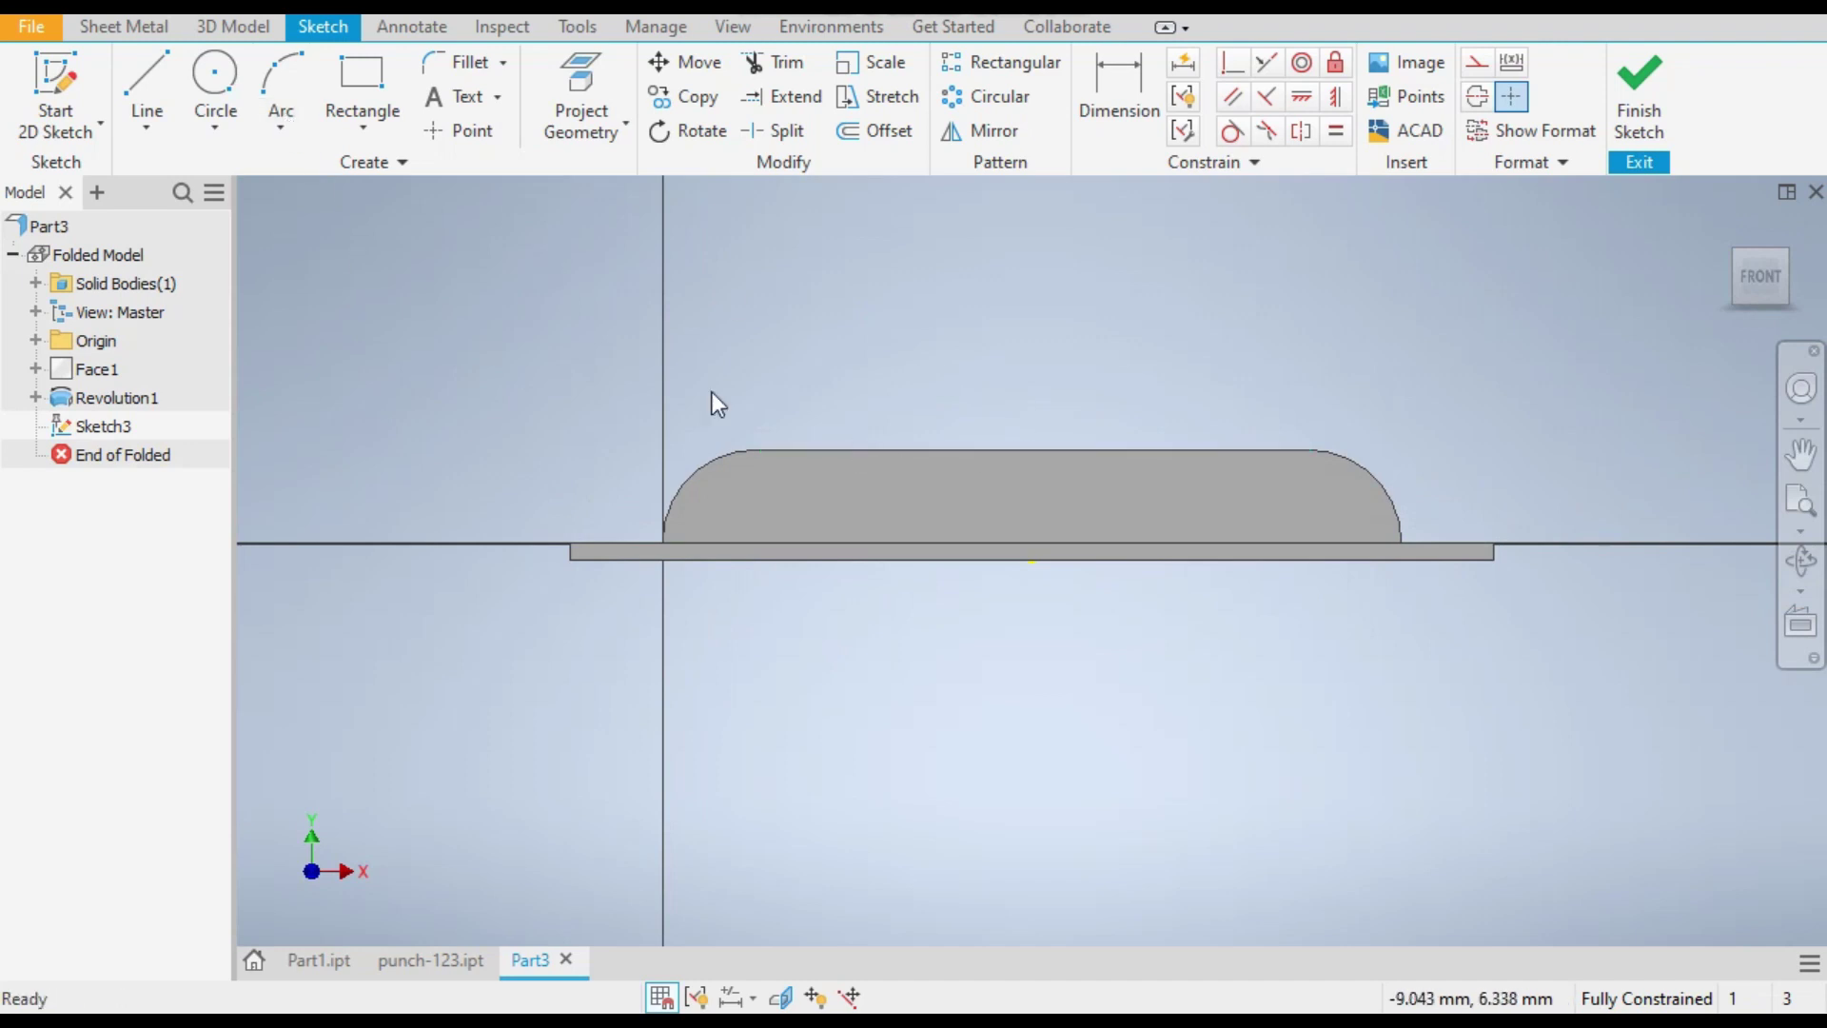
Step: Project the ridge's left arc, top edge and right arc into Sketch3
{"action": "left_click", "coordinate": [581, 78]}
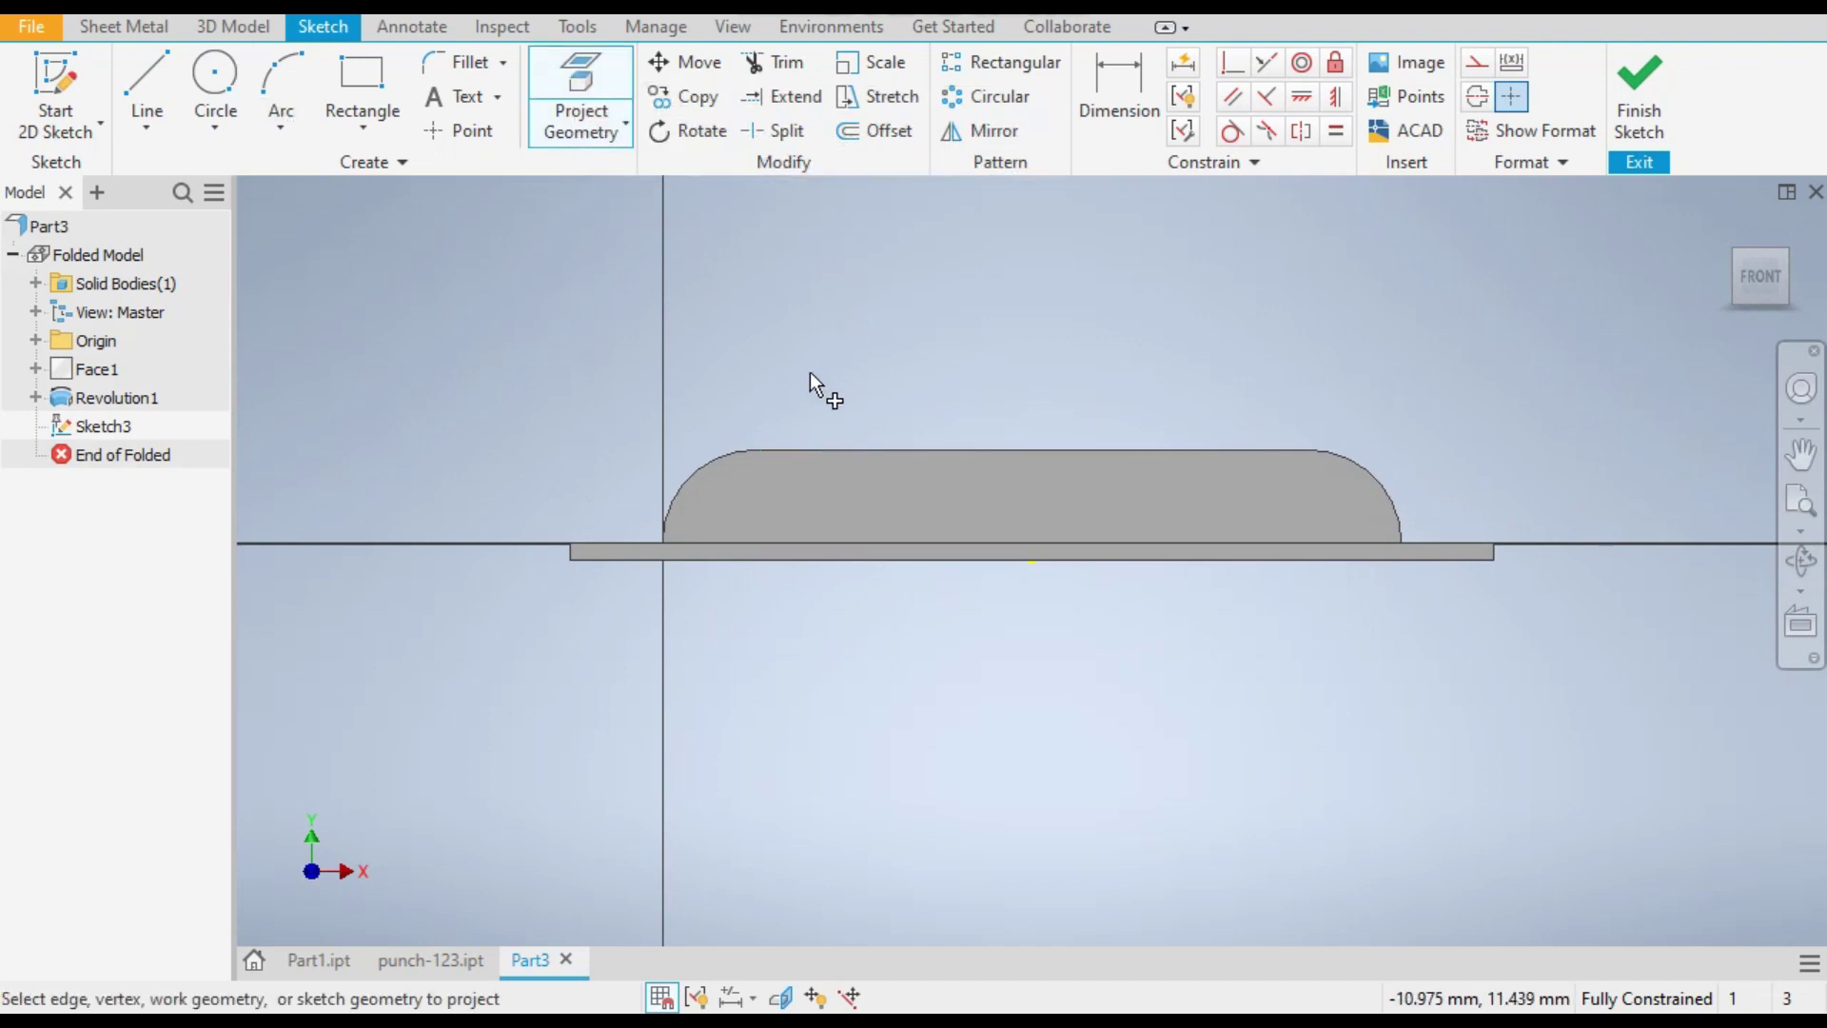
{"action": "left_click", "coordinate": [709, 467]}
{"action": "left_click", "coordinate": [834, 454]}
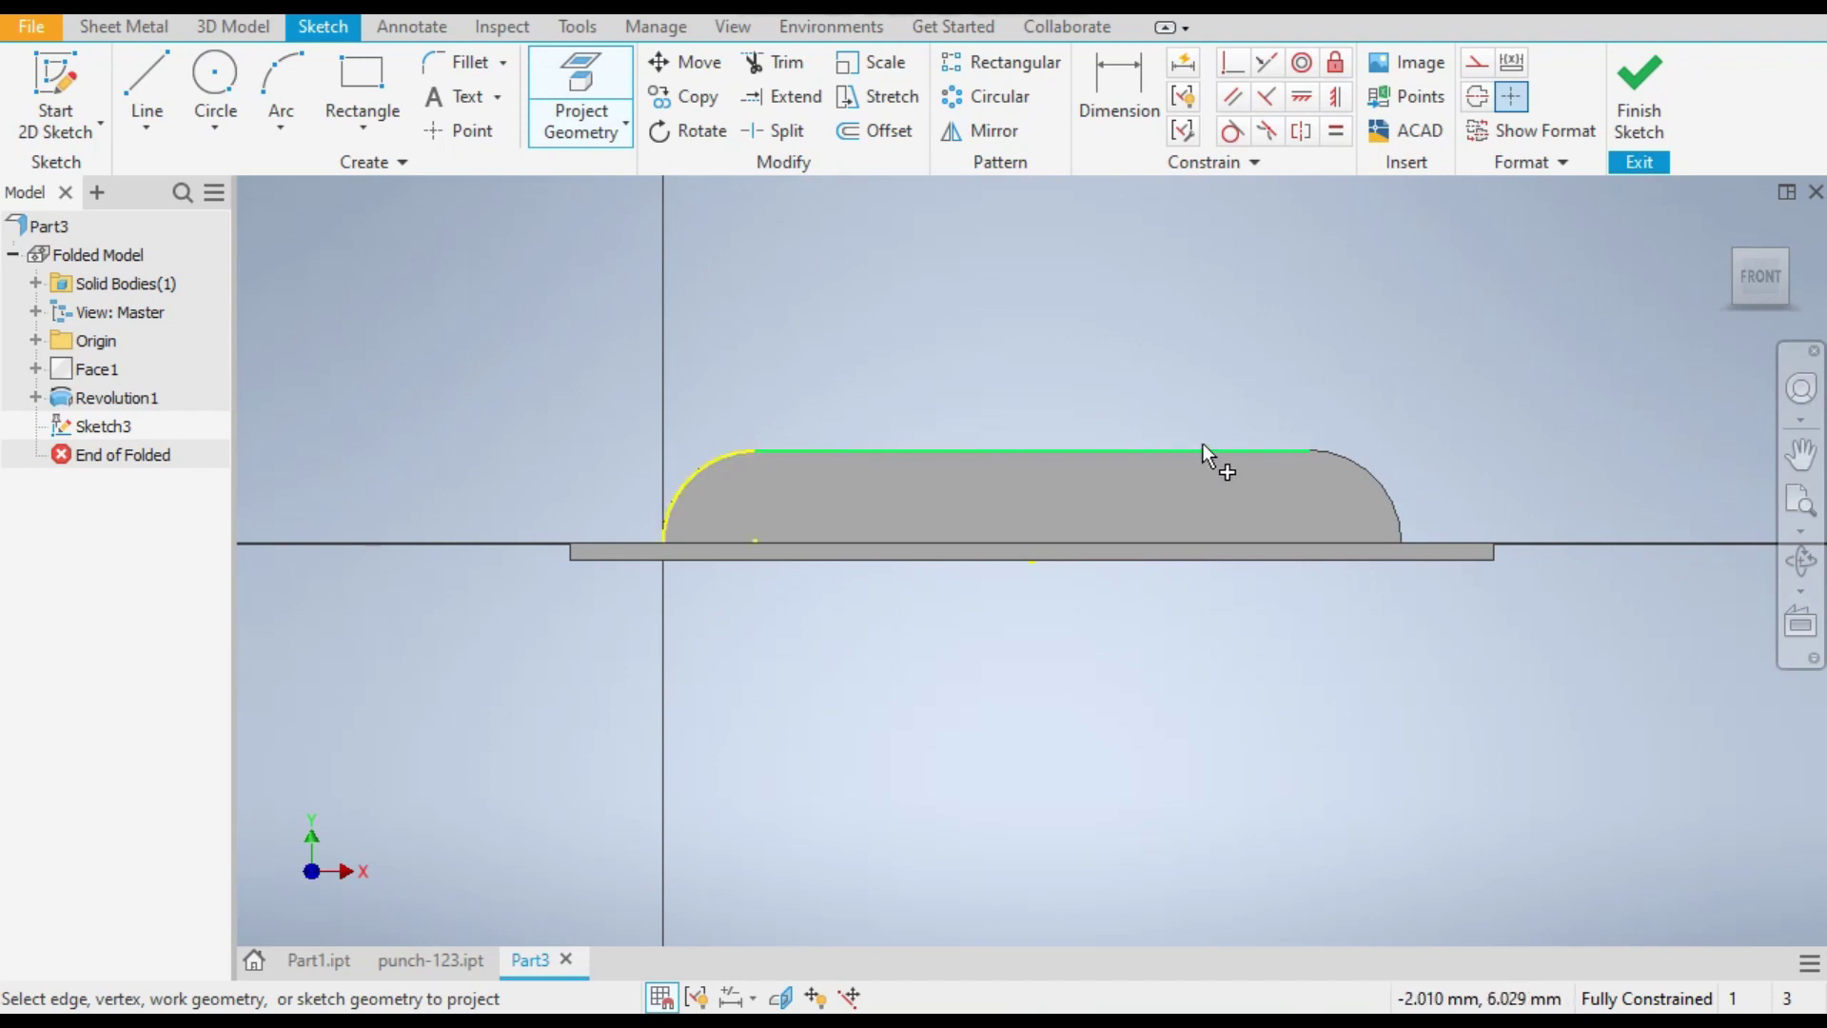
{"action": "left_click", "coordinate": [1363, 466]}
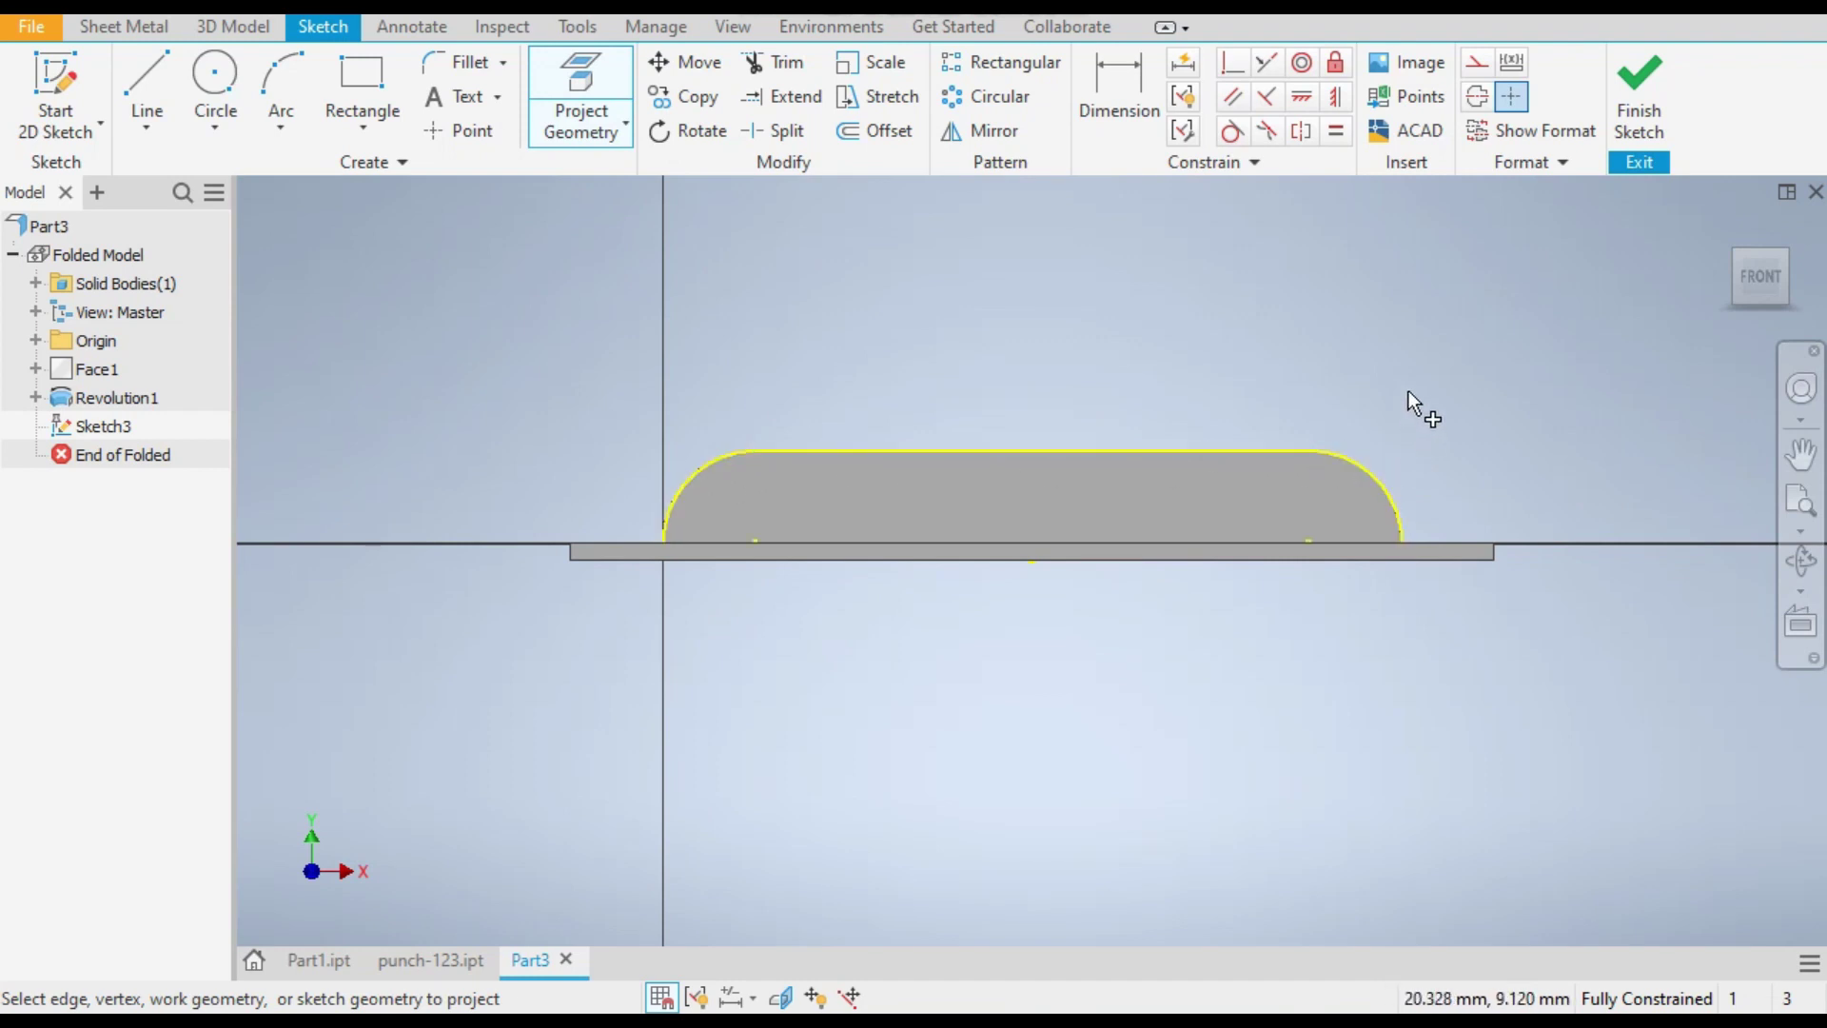
{"action": "left_click", "coordinate": [878, 133]}
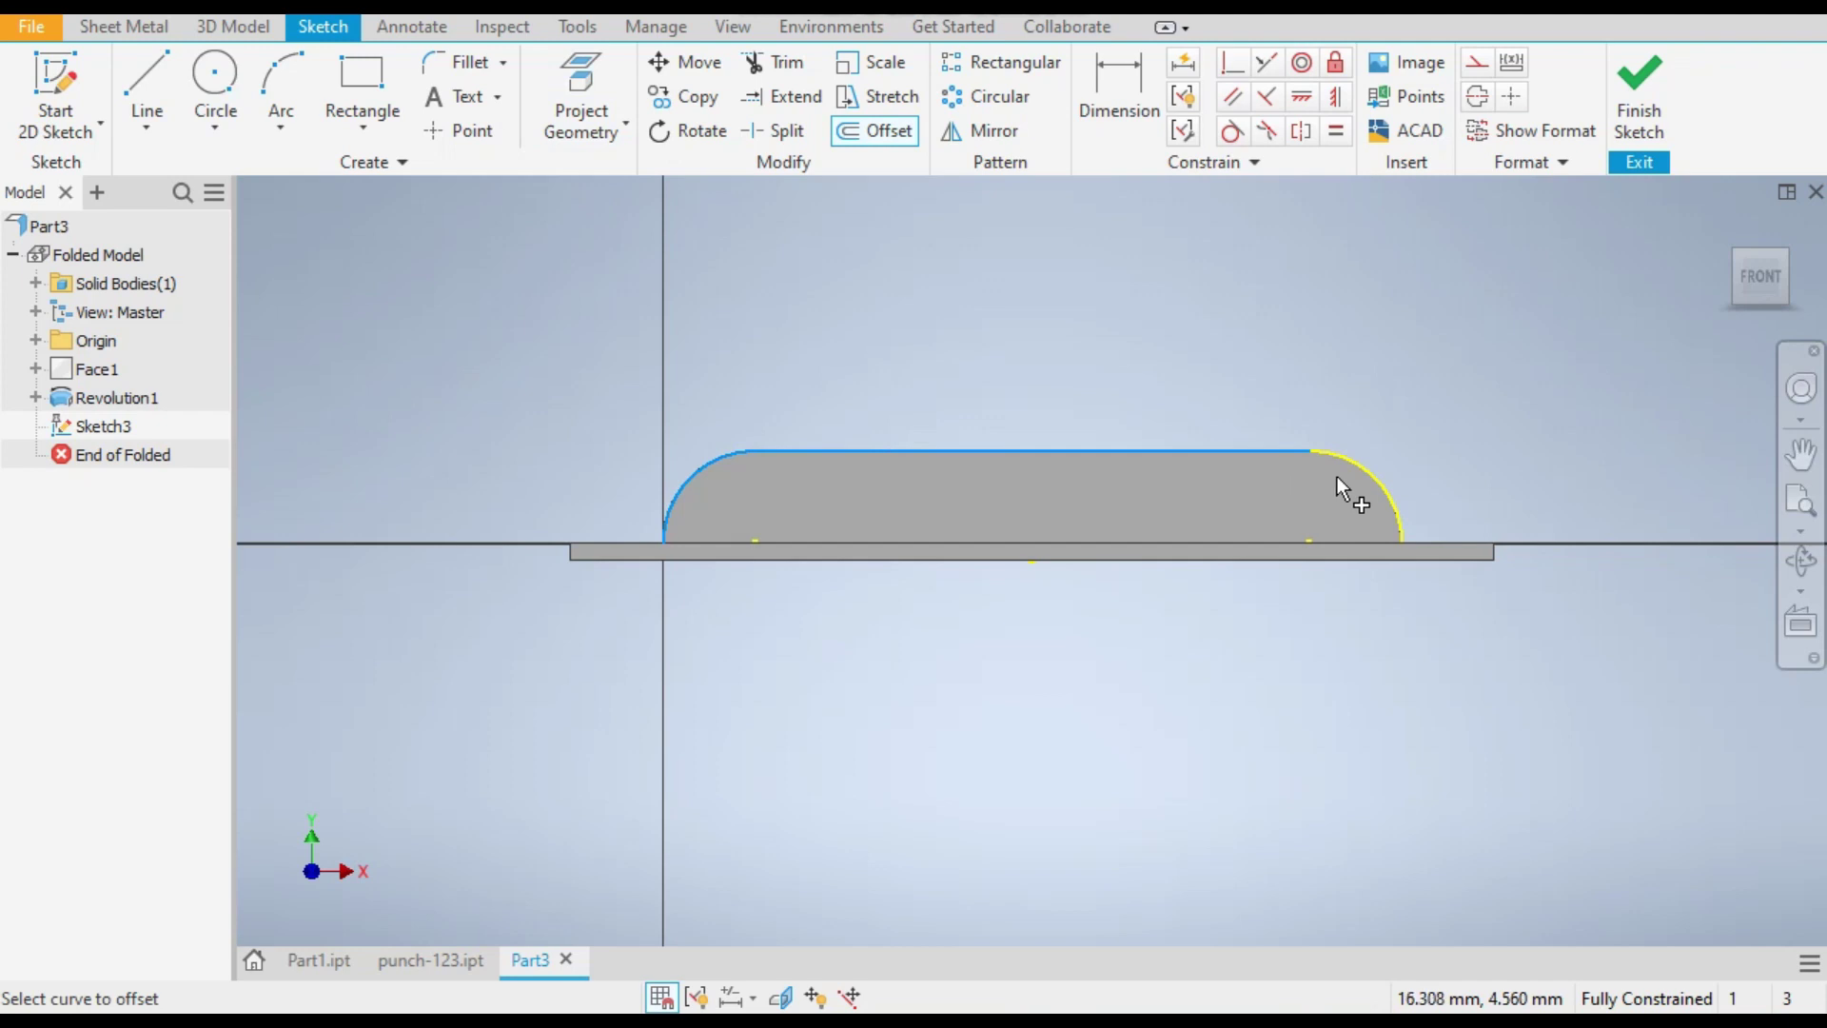
Step: Offset the projected ridge outline and drag the copy inside the original
{"action": "left_click", "coordinate": [1309, 409]}
{"action": "scroll", "coordinate": [1201, 483], "scroll_direction": "down", "scroll_amount": 5}
{"action": "scroll", "coordinate": [1230, 571], "scroll_direction": "up", "scroll_amount": 3}
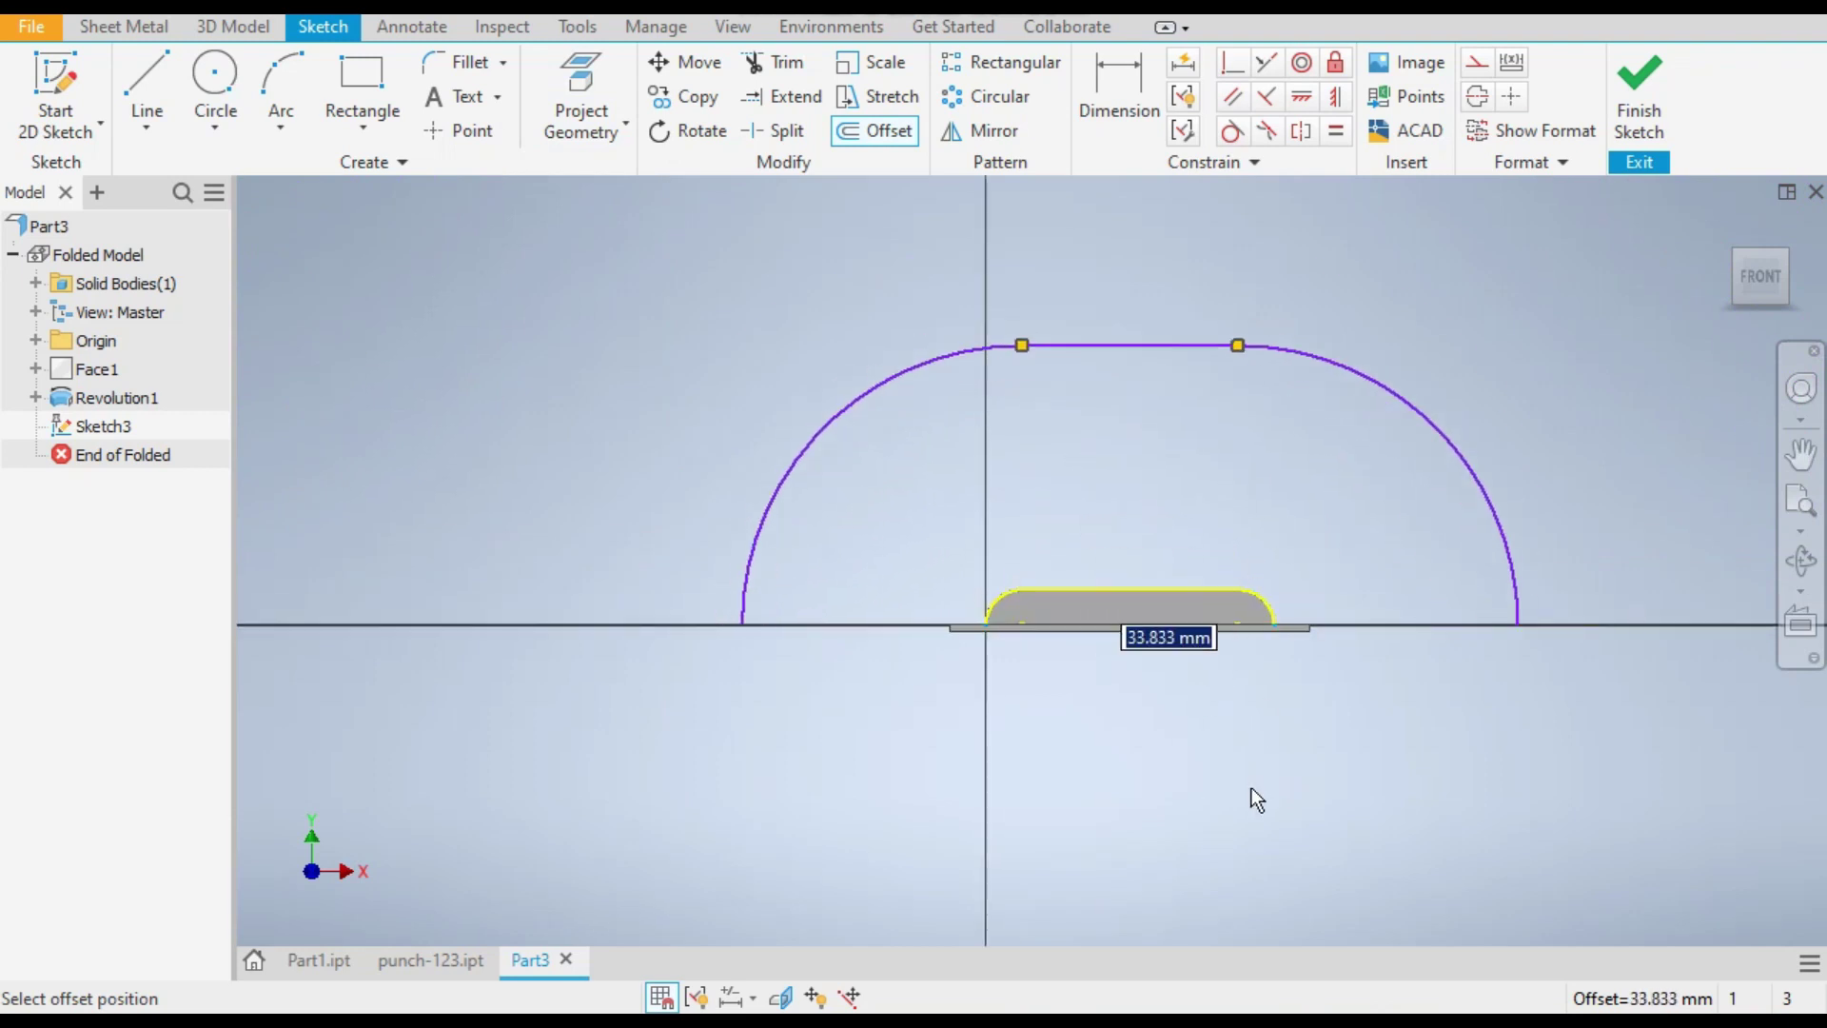
{"action": "left_click", "coordinate": [1260, 538]}
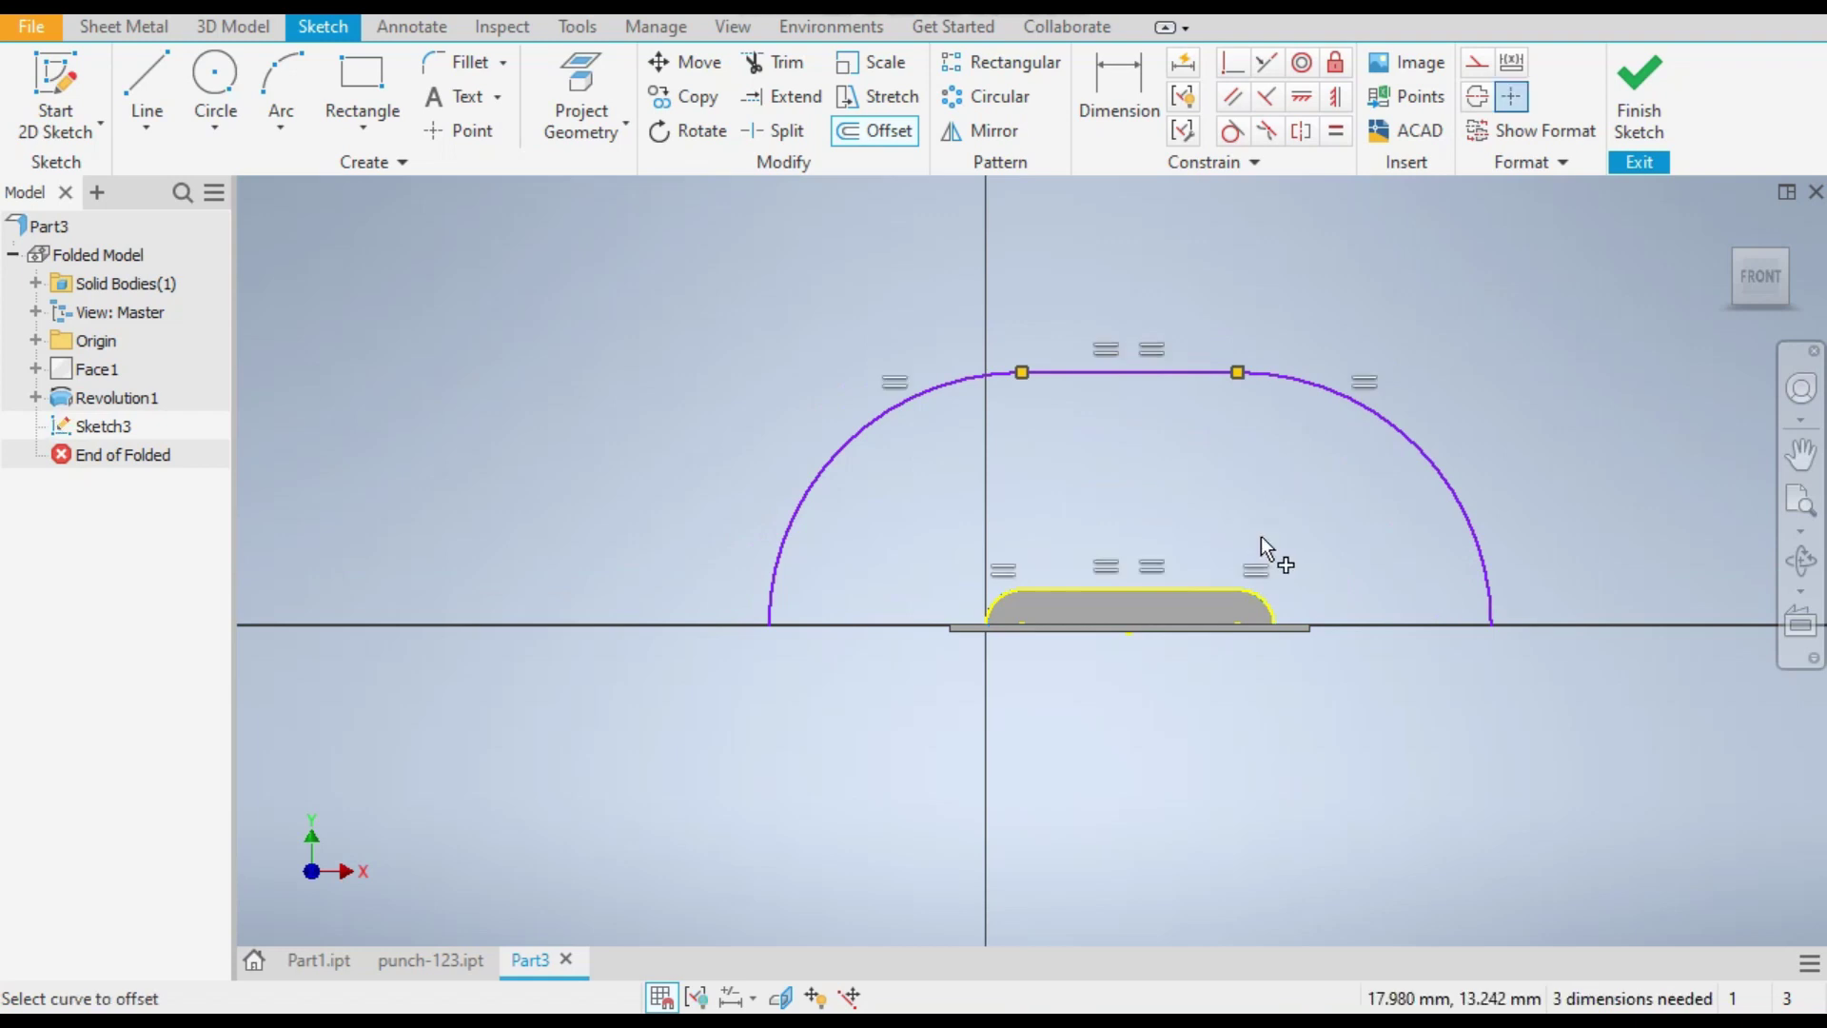
{"action": "left_click", "coordinate": [1177, 374]}
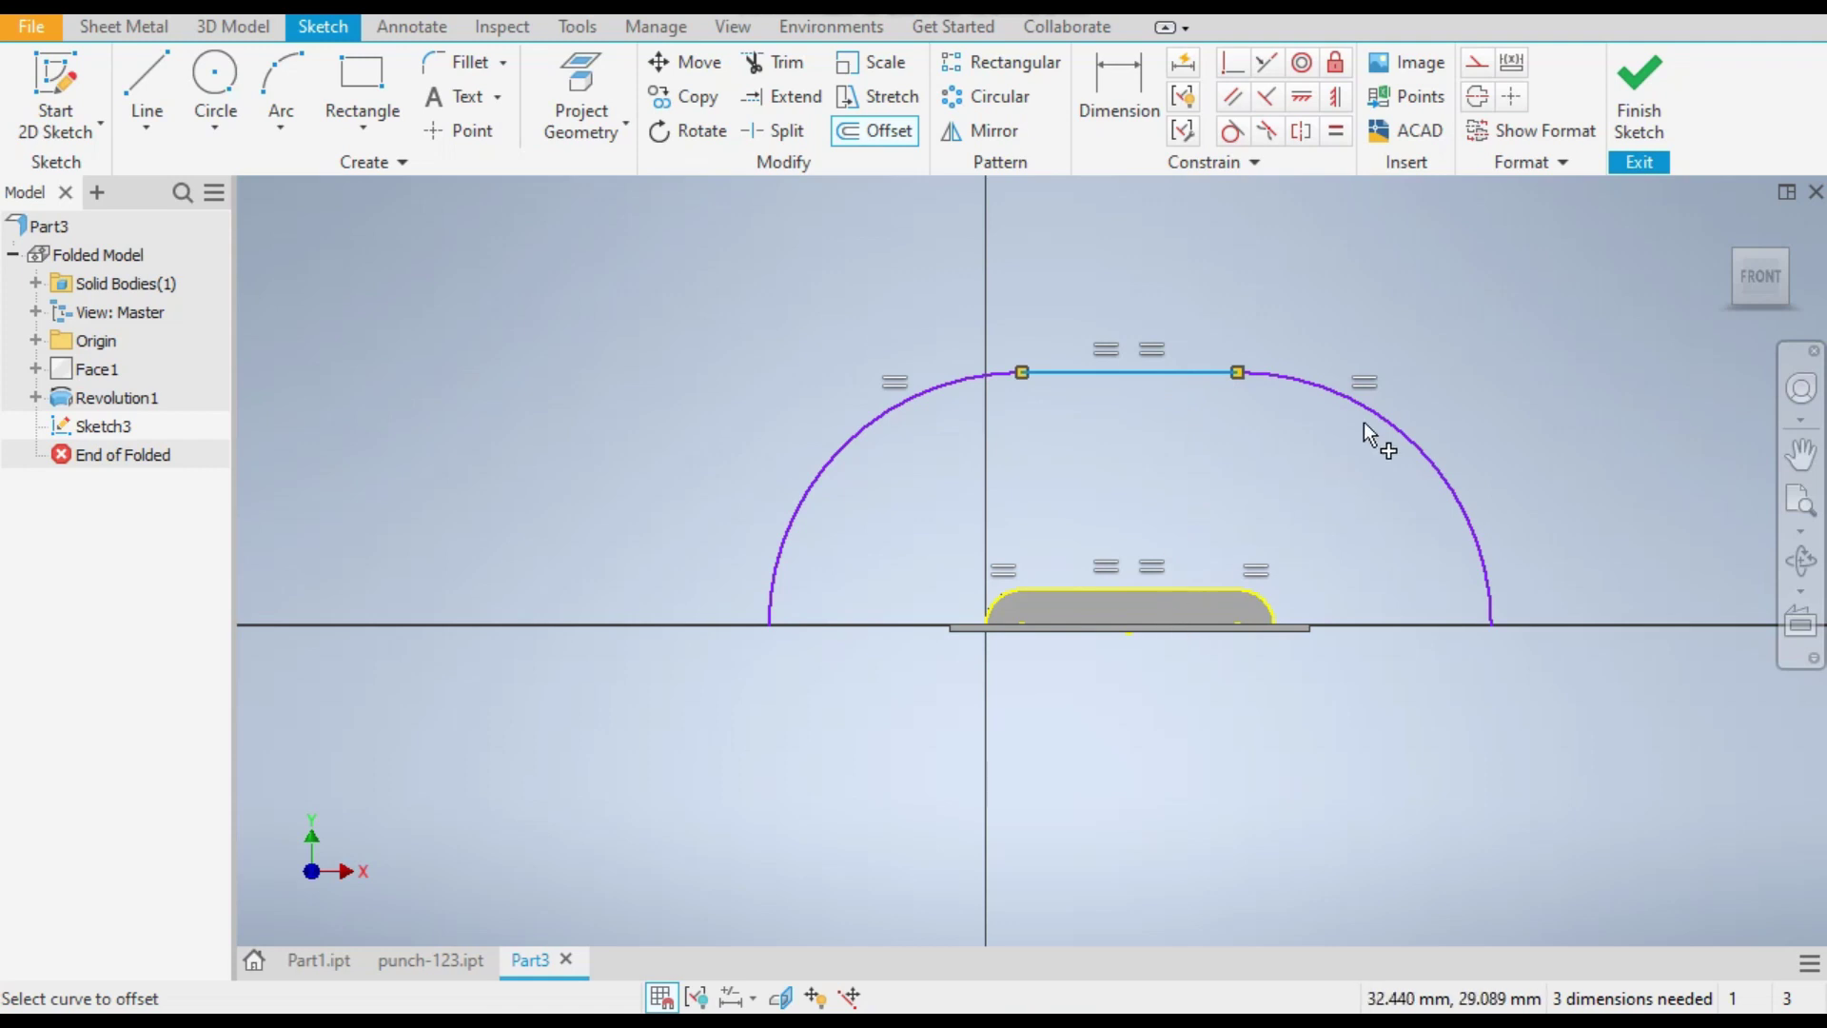
{"action": "mouse_move", "coordinate": [1146, 371]}
{"action": "left_mouse_down"}
{"action": "mouse_move", "coordinate": [1158, 584]}
{"action": "mouse_move", "coordinate": [1049, 601]}
{"action": "left_mouse_up"}
{"action": "scroll", "coordinate": [950, 596], "scroll_direction": "up", "scroll_amount": 3}
{"action": "scroll", "coordinate": [1089, 606], "scroll_direction": "down", "scroll_amount": 3}
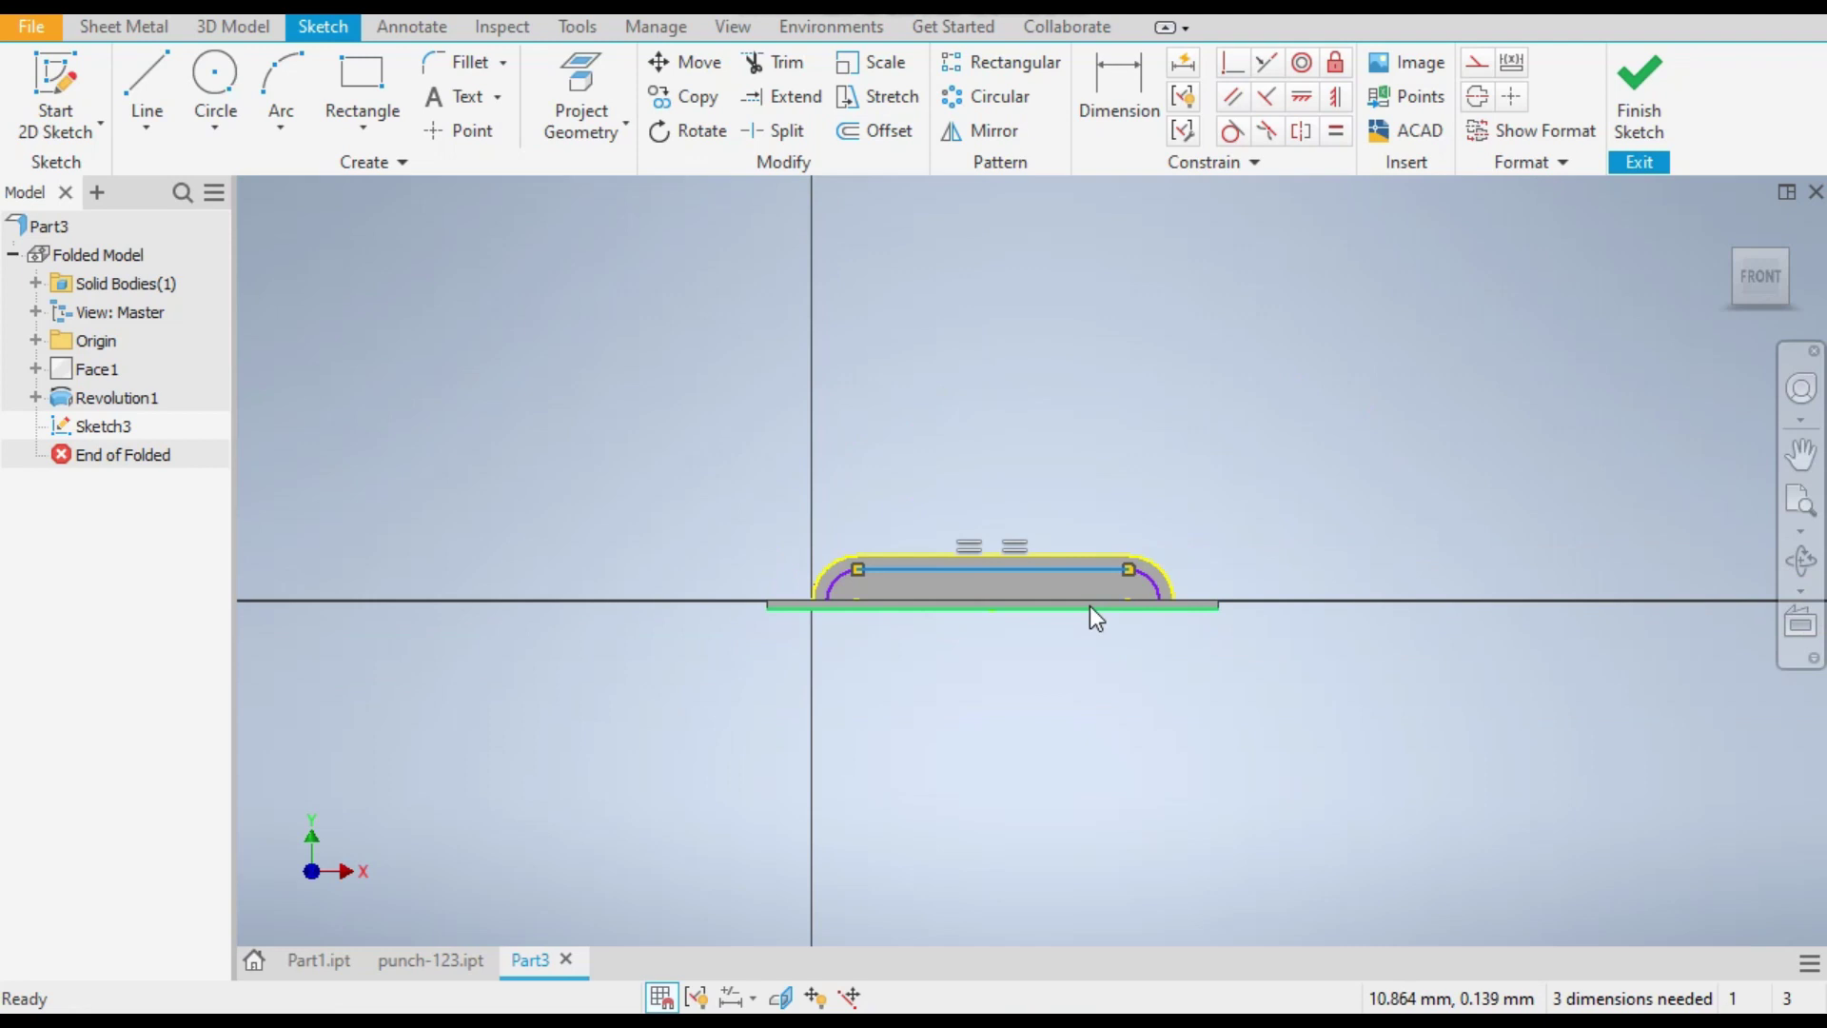
{"action": "scroll", "coordinate": [636, 550], "scroll_direction": "up", "scroll_amount": 4}
{"action": "scroll", "coordinate": [636, 550], "scroll_direction": "down", "scroll_amount": 2}
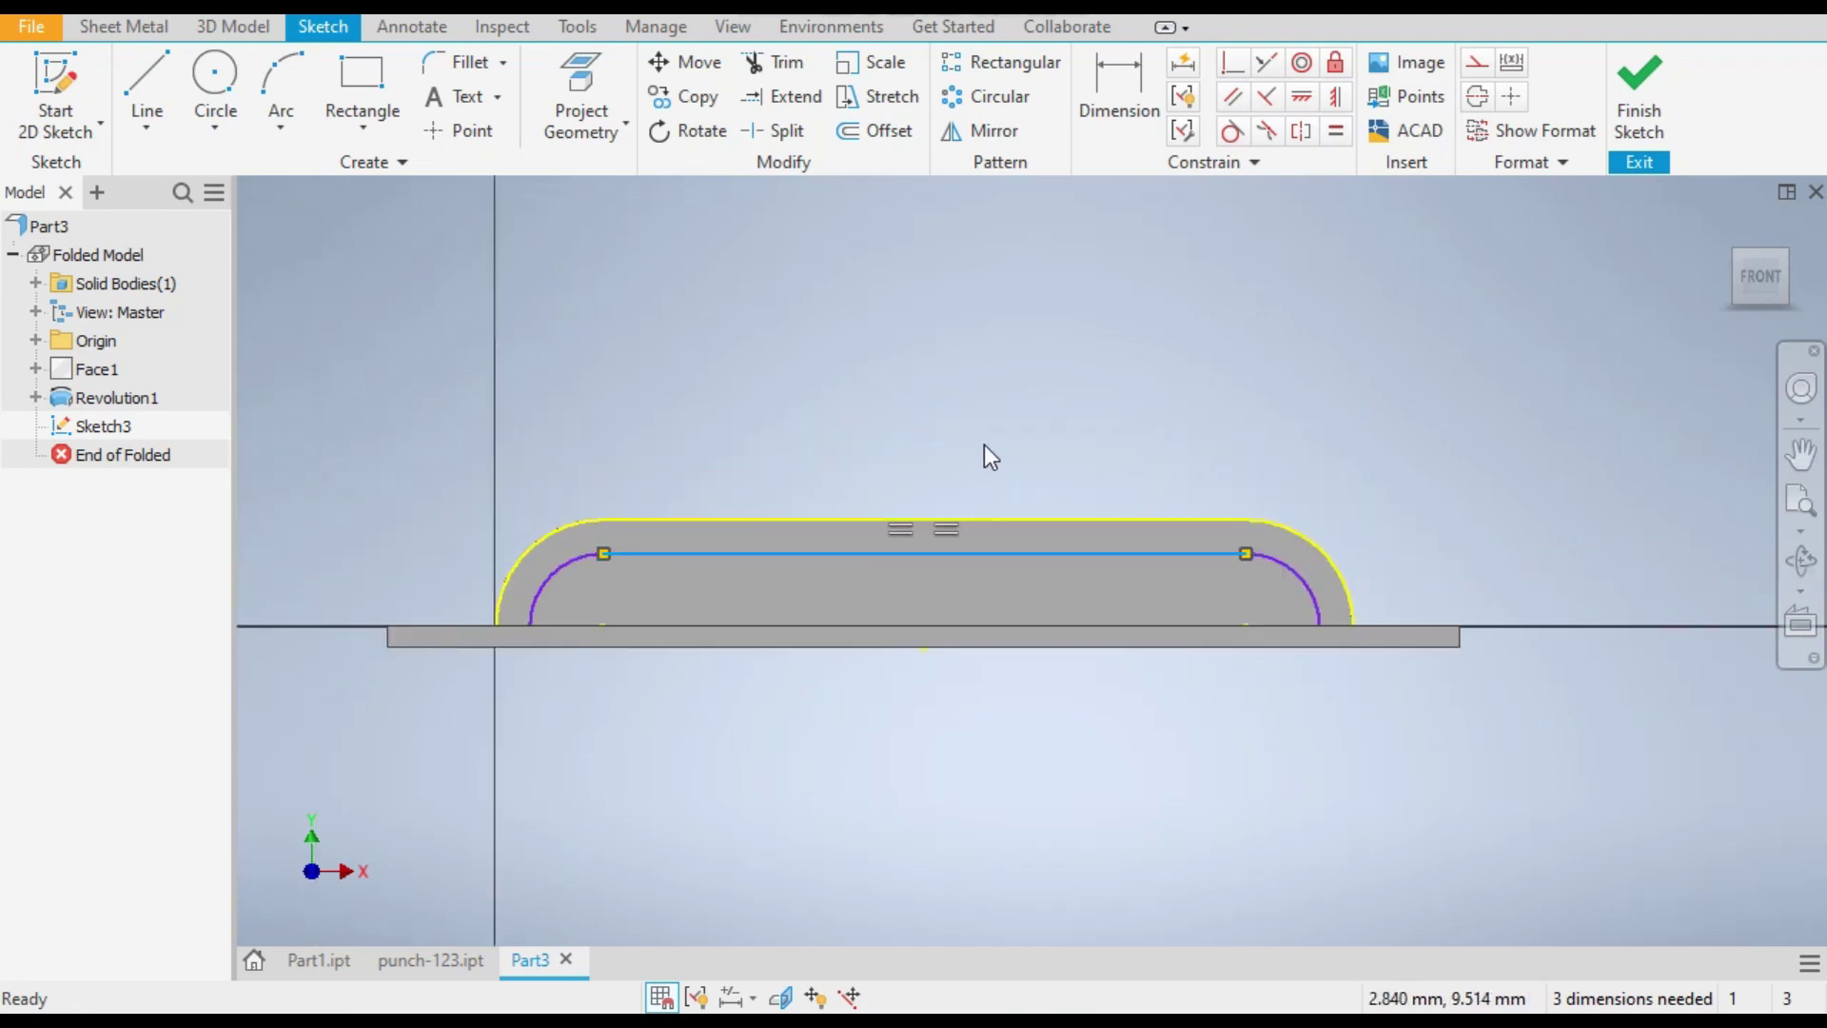
Step: Dimension the gap between the two outlines' top lines as 0.5 mm
{"action": "key", "text": "d"}
{"action": "left_click", "coordinate": [793, 553]}
{"action": "left_click", "coordinate": [802, 520]}
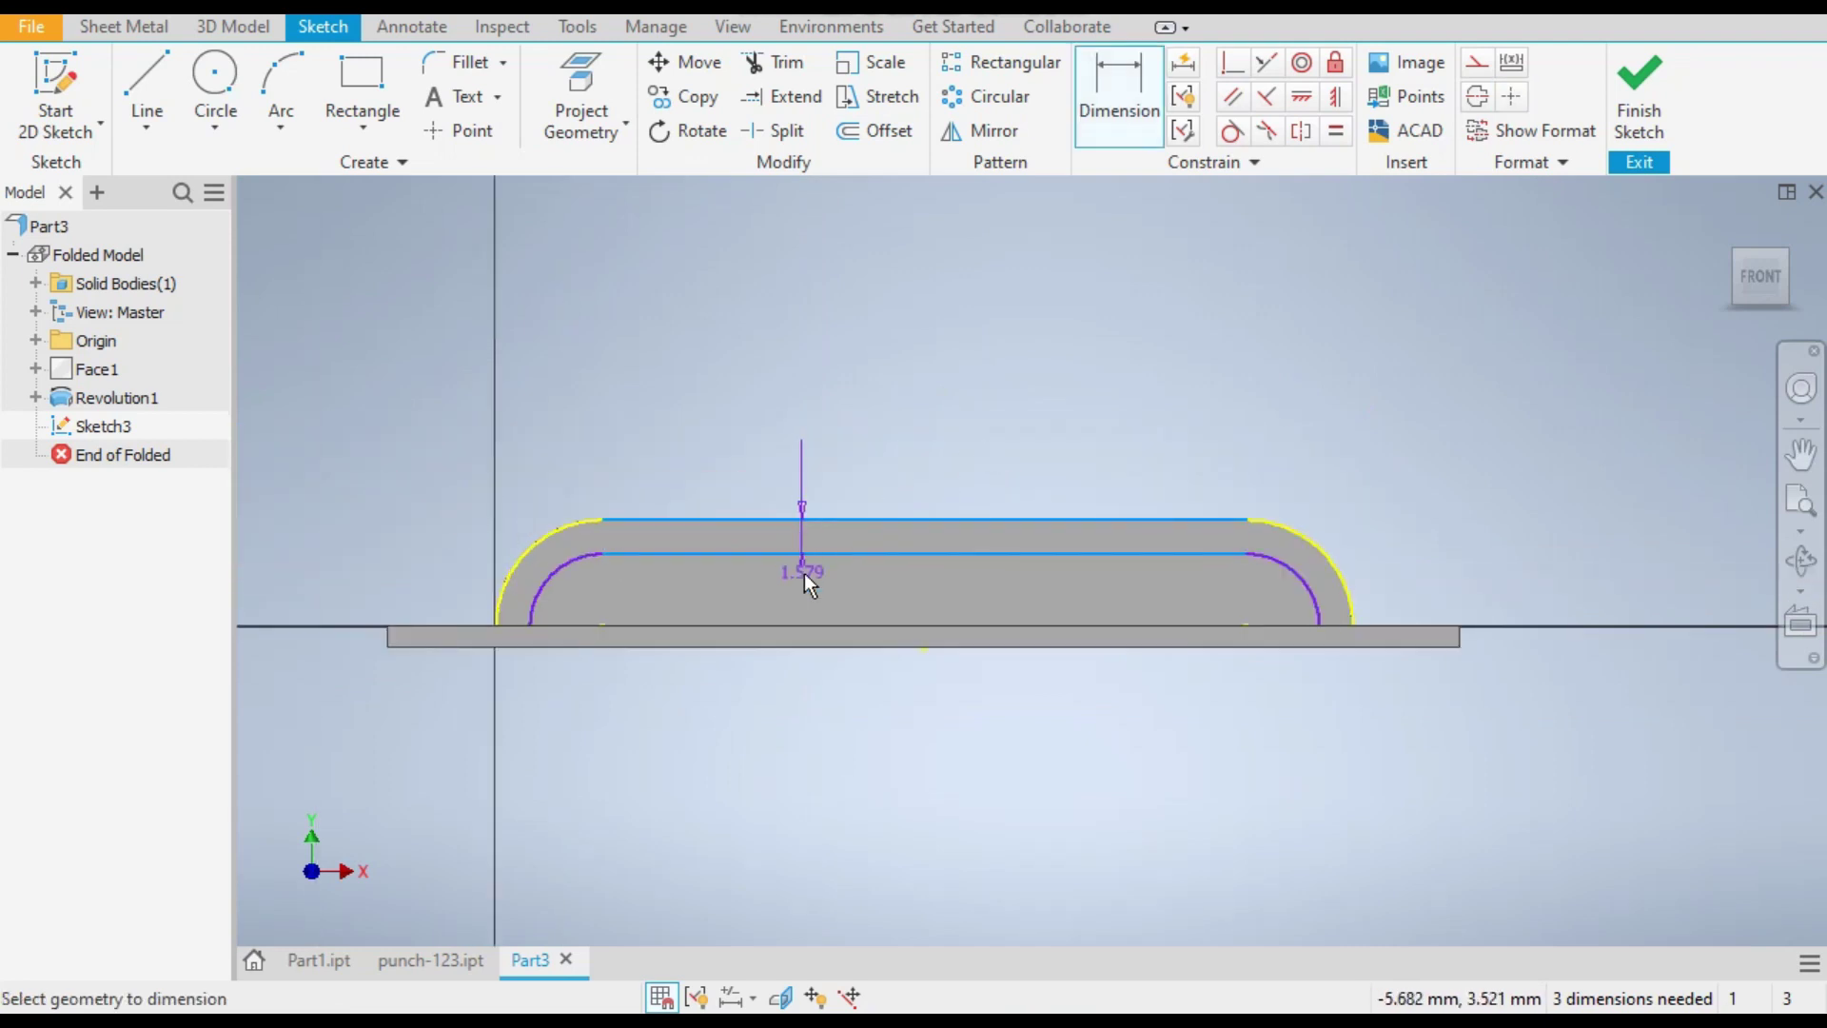
{"action": "left_click", "coordinate": [803, 573]}
{"action": "type", "text": "0.5"}
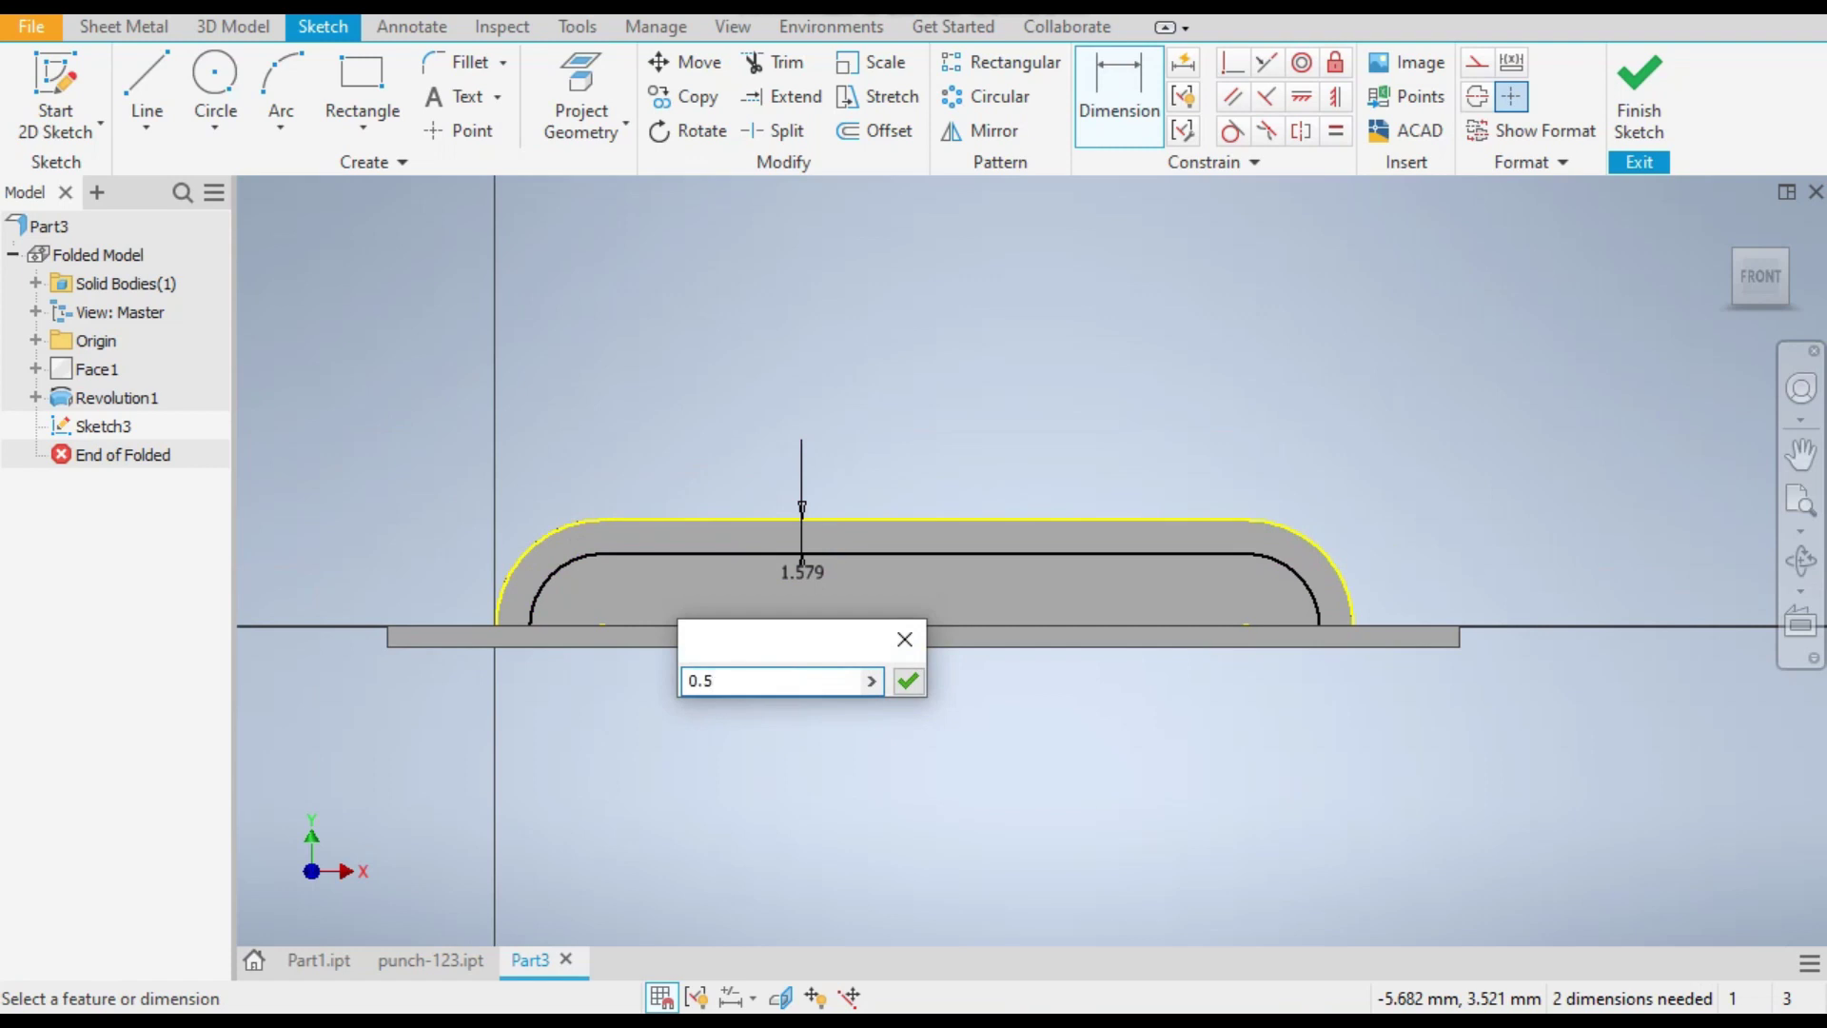
{"action": "key", "text": "Return"}
{"action": "key", "text": "Escape"}
{"action": "middle_click_drag", "start_coordinate": [1179, 400], "coordinate": [1139, 427], "text": "shift"}
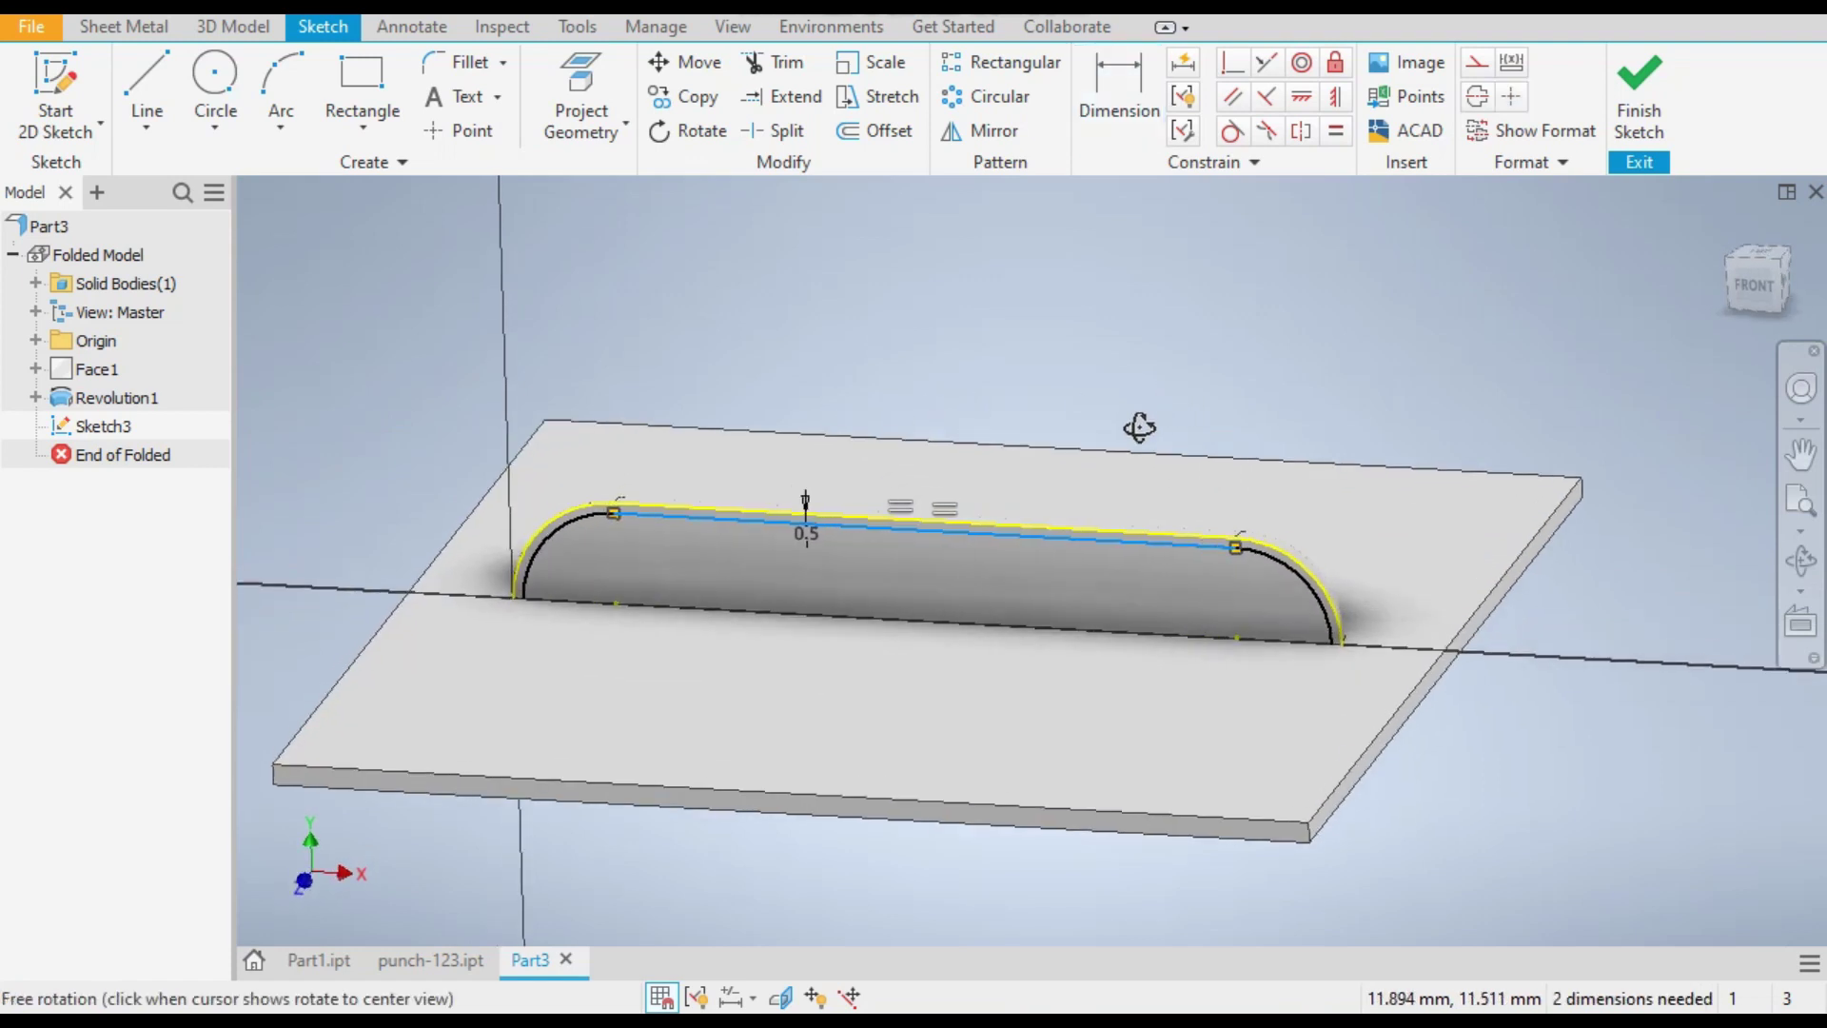
Step: Draw a base line from the inner profile's left end to the right arc's bottom
{"action": "left_click", "coordinate": [150, 86]}
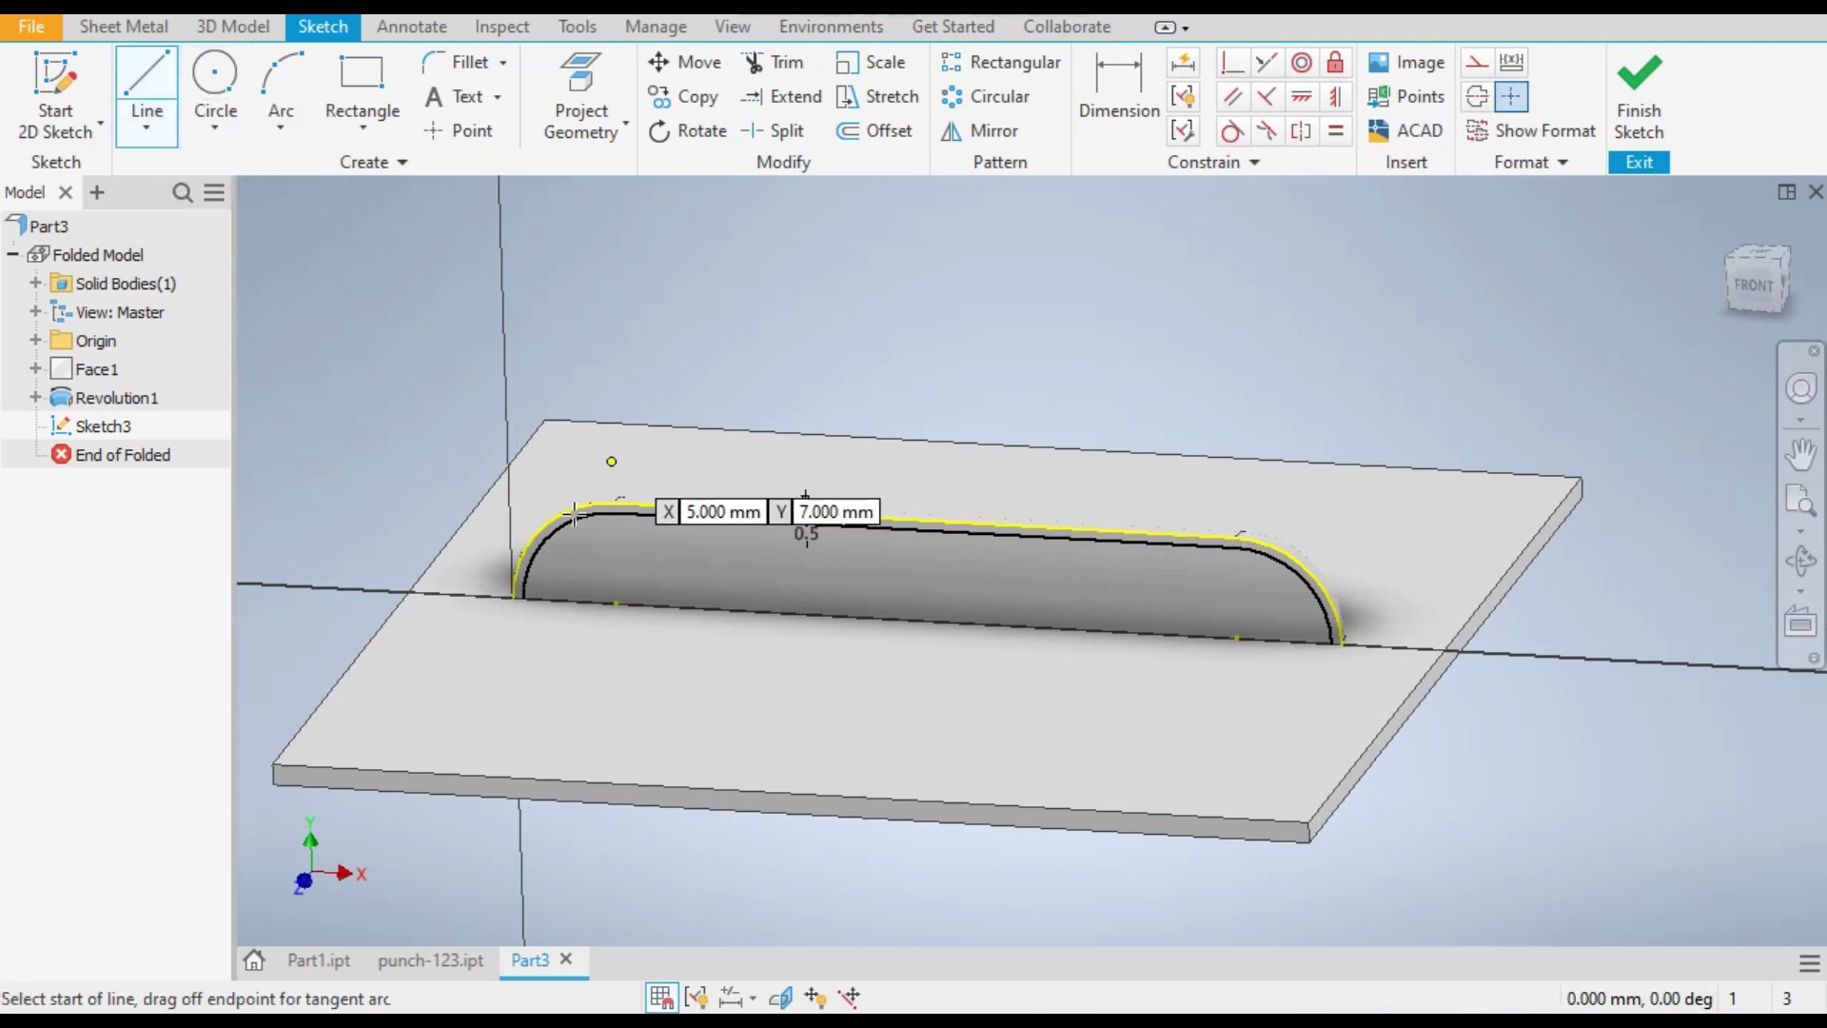
{"action": "scroll", "coordinate": [533, 598], "scroll_direction": "up", "scroll_amount": 3}
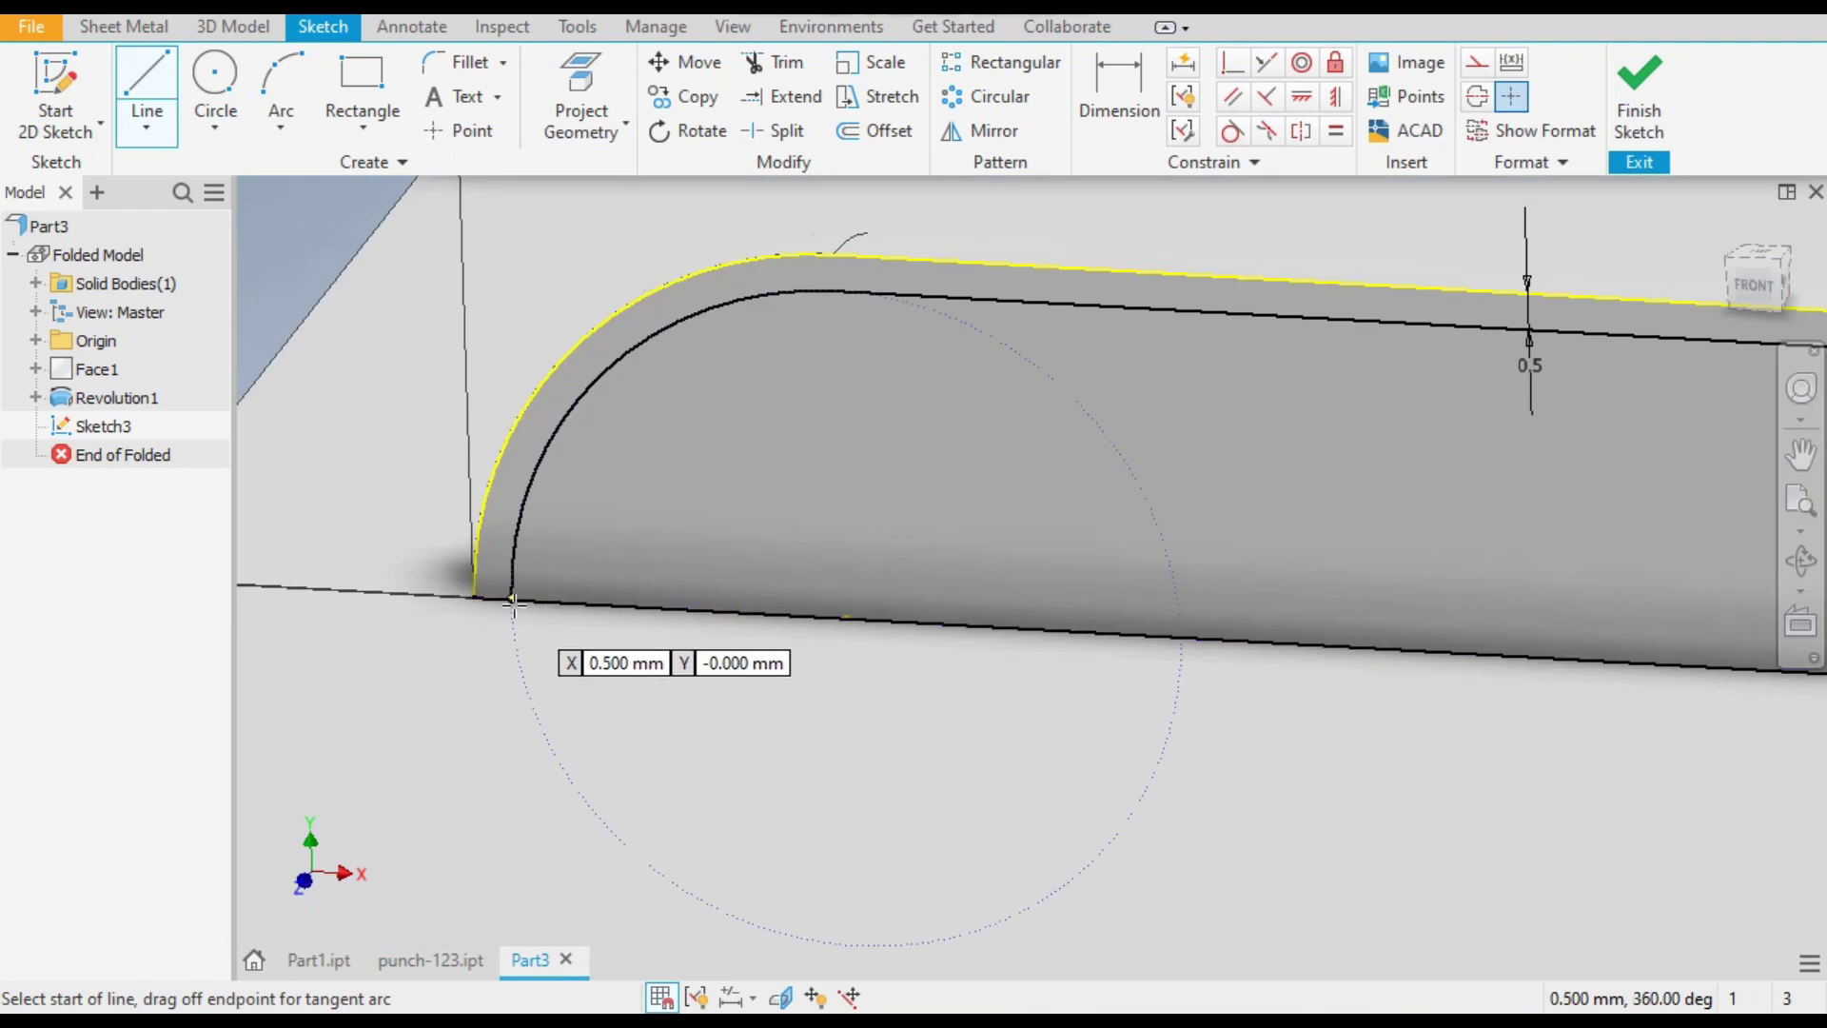
{"action": "left_click", "coordinate": [509, 598]}
{"action": "scroll", "coordinate": [528, 548], "scroll_direction": "down", "scroll_amount": 5}
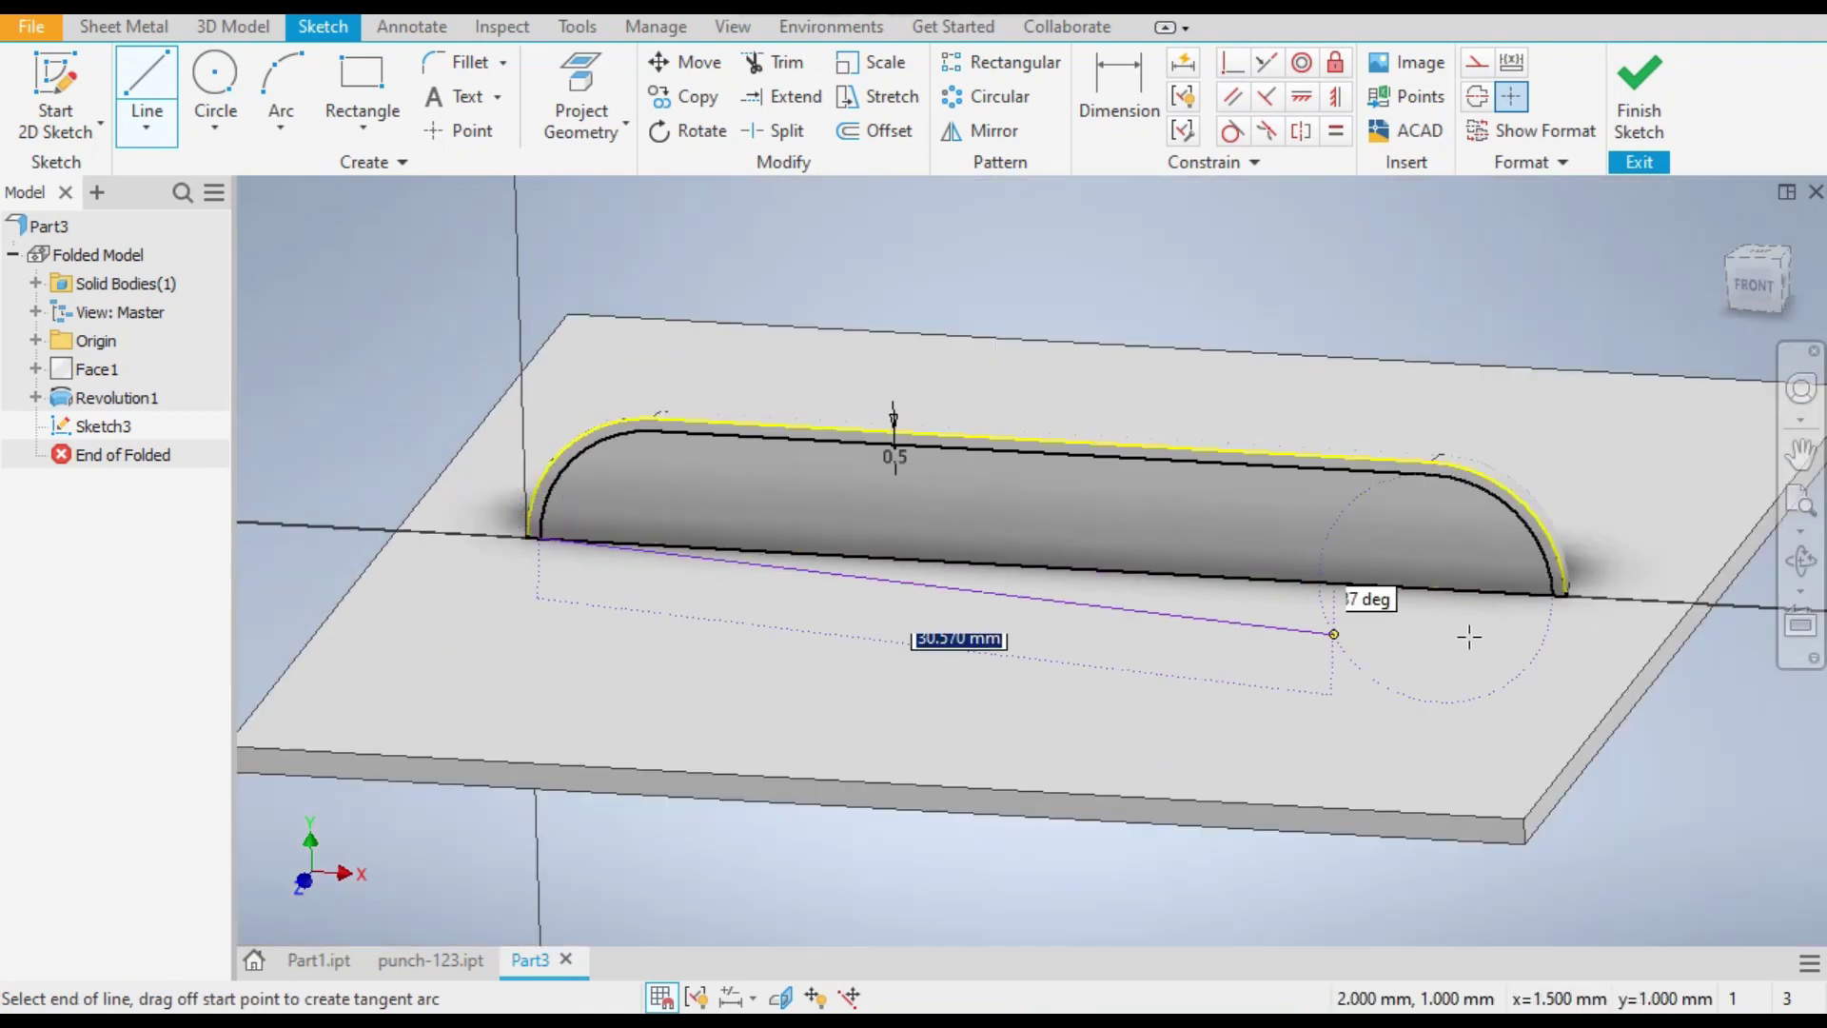
{"action": "scroll", "coordinate": [1624, 685], "scroll_direction": "up", "scroll_amount": 3}
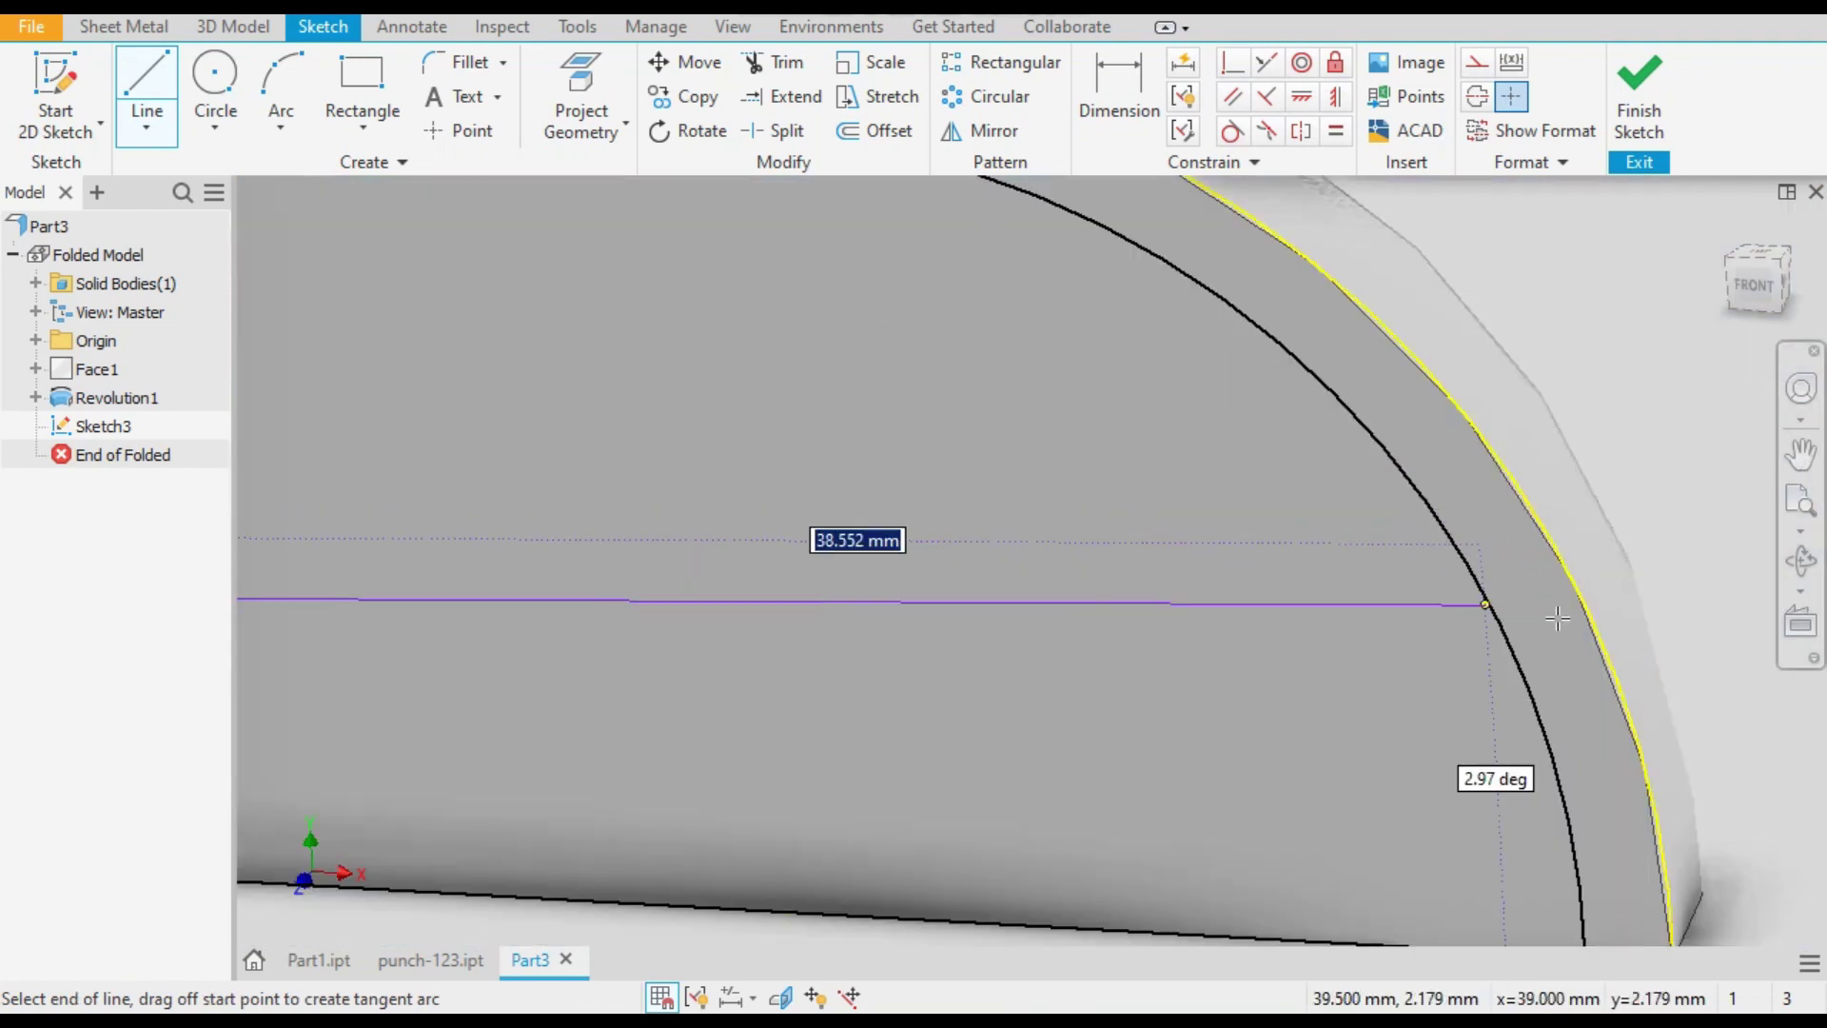
{"action": "scroll", "coordinate": [1390, 547], "scroll_direction": "down", "scroll_amount": 4}
{"action": "double_click", "coordinate": [1506, 787]}
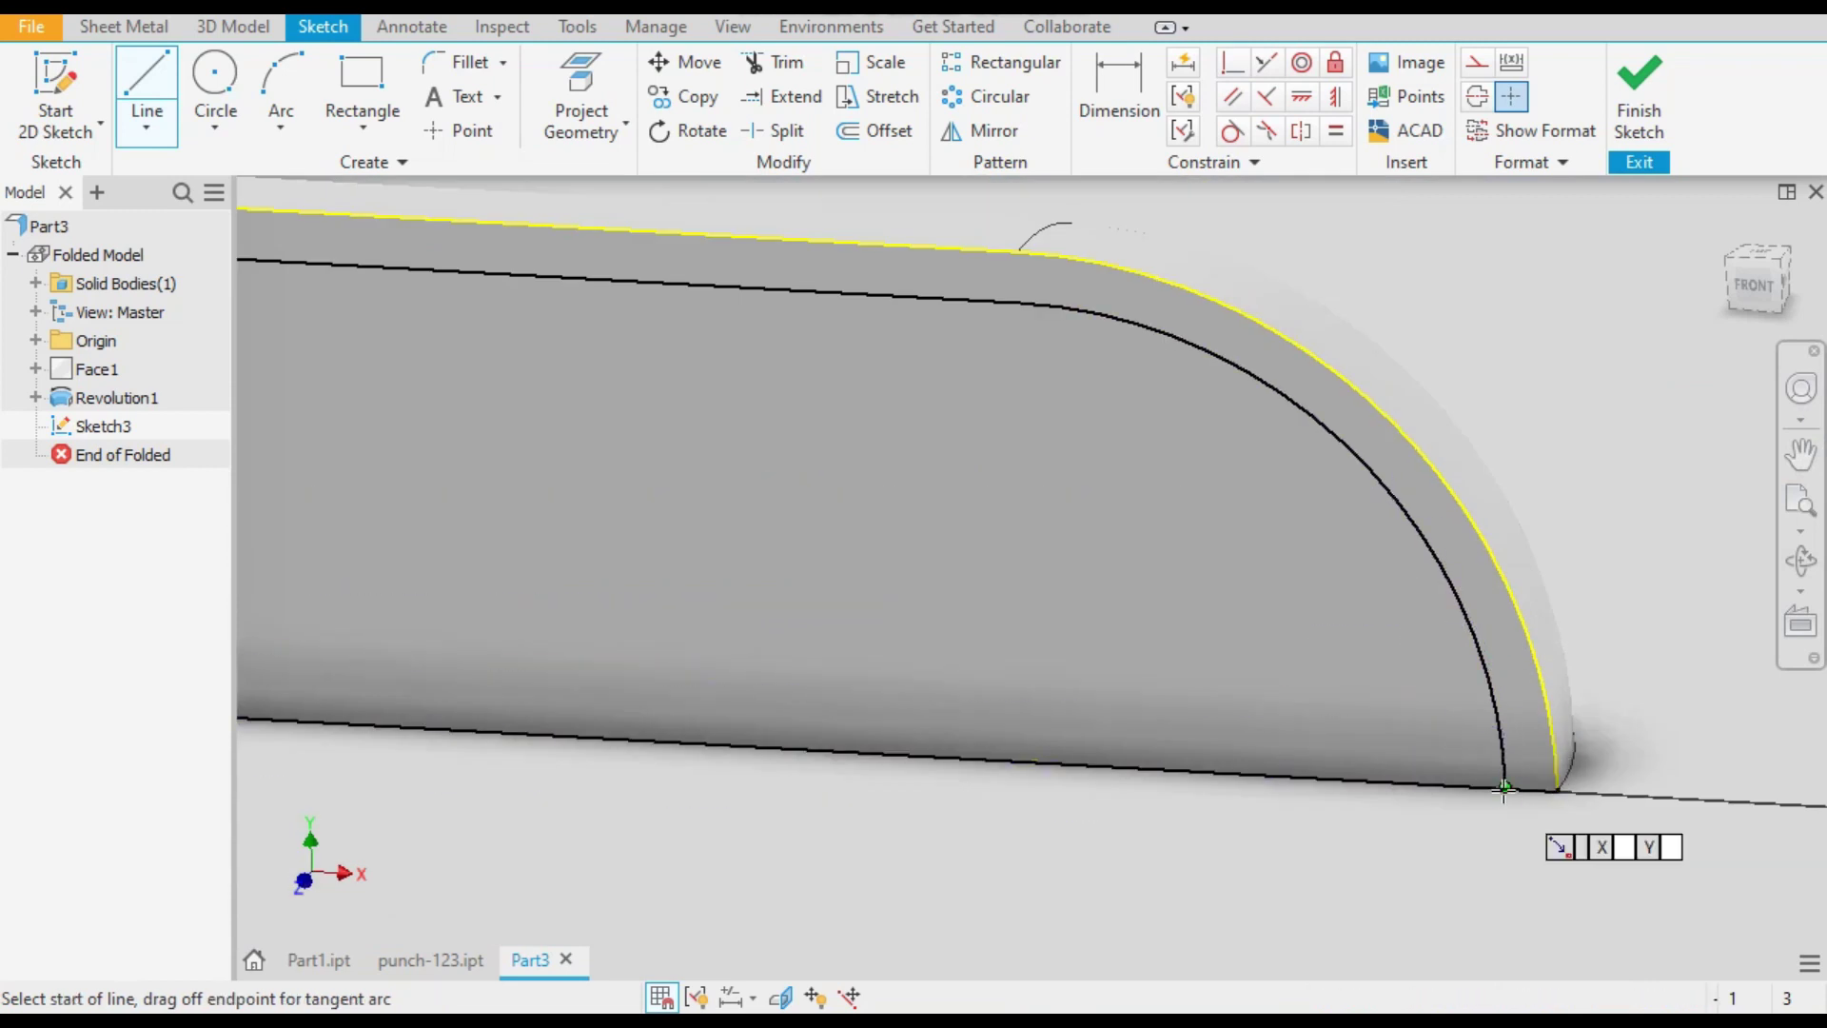
{"action": "scroll", "coordinate": [1342, 564], "scroll_direction": "down", "scroll_amount": 5}
{"action": "key", "text": "Escape"}
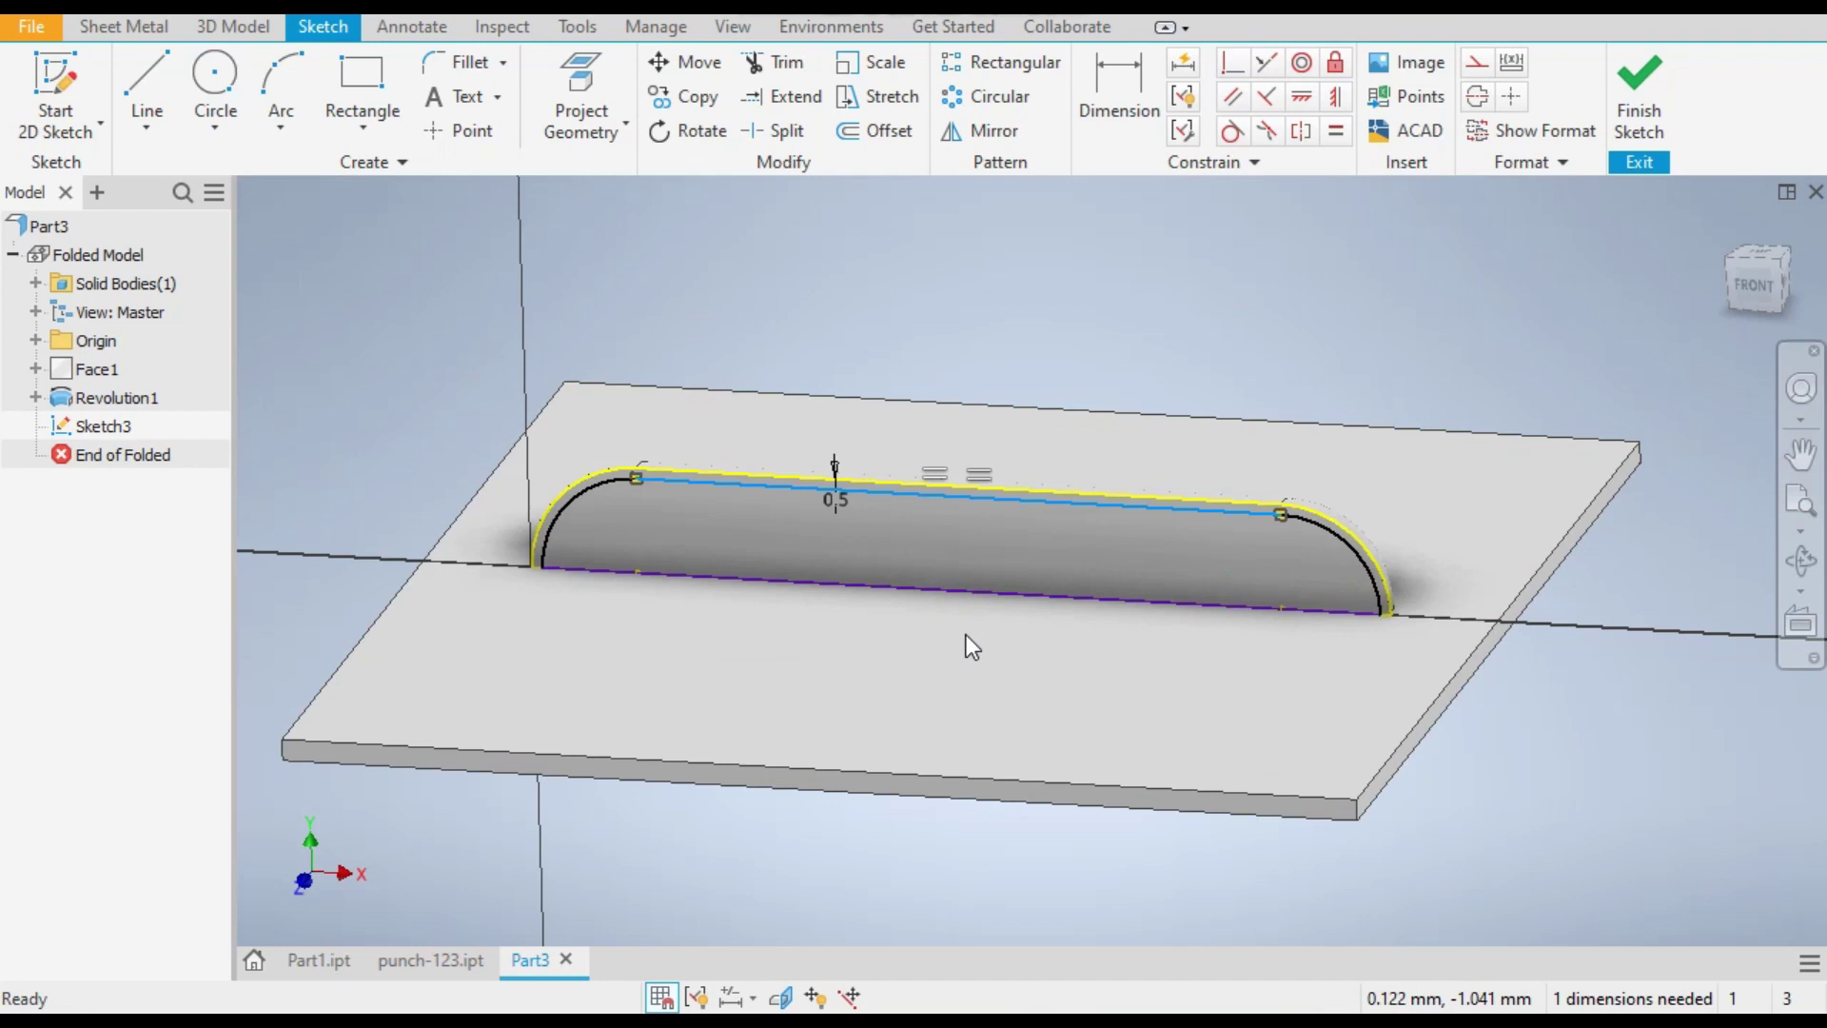
Step: Dimension the profile's bottom line to 39 mm, fully constraining the sketch
{"action": "key", "text": "d"}
{"action": "left_click", "coordinate": [946, 591]}
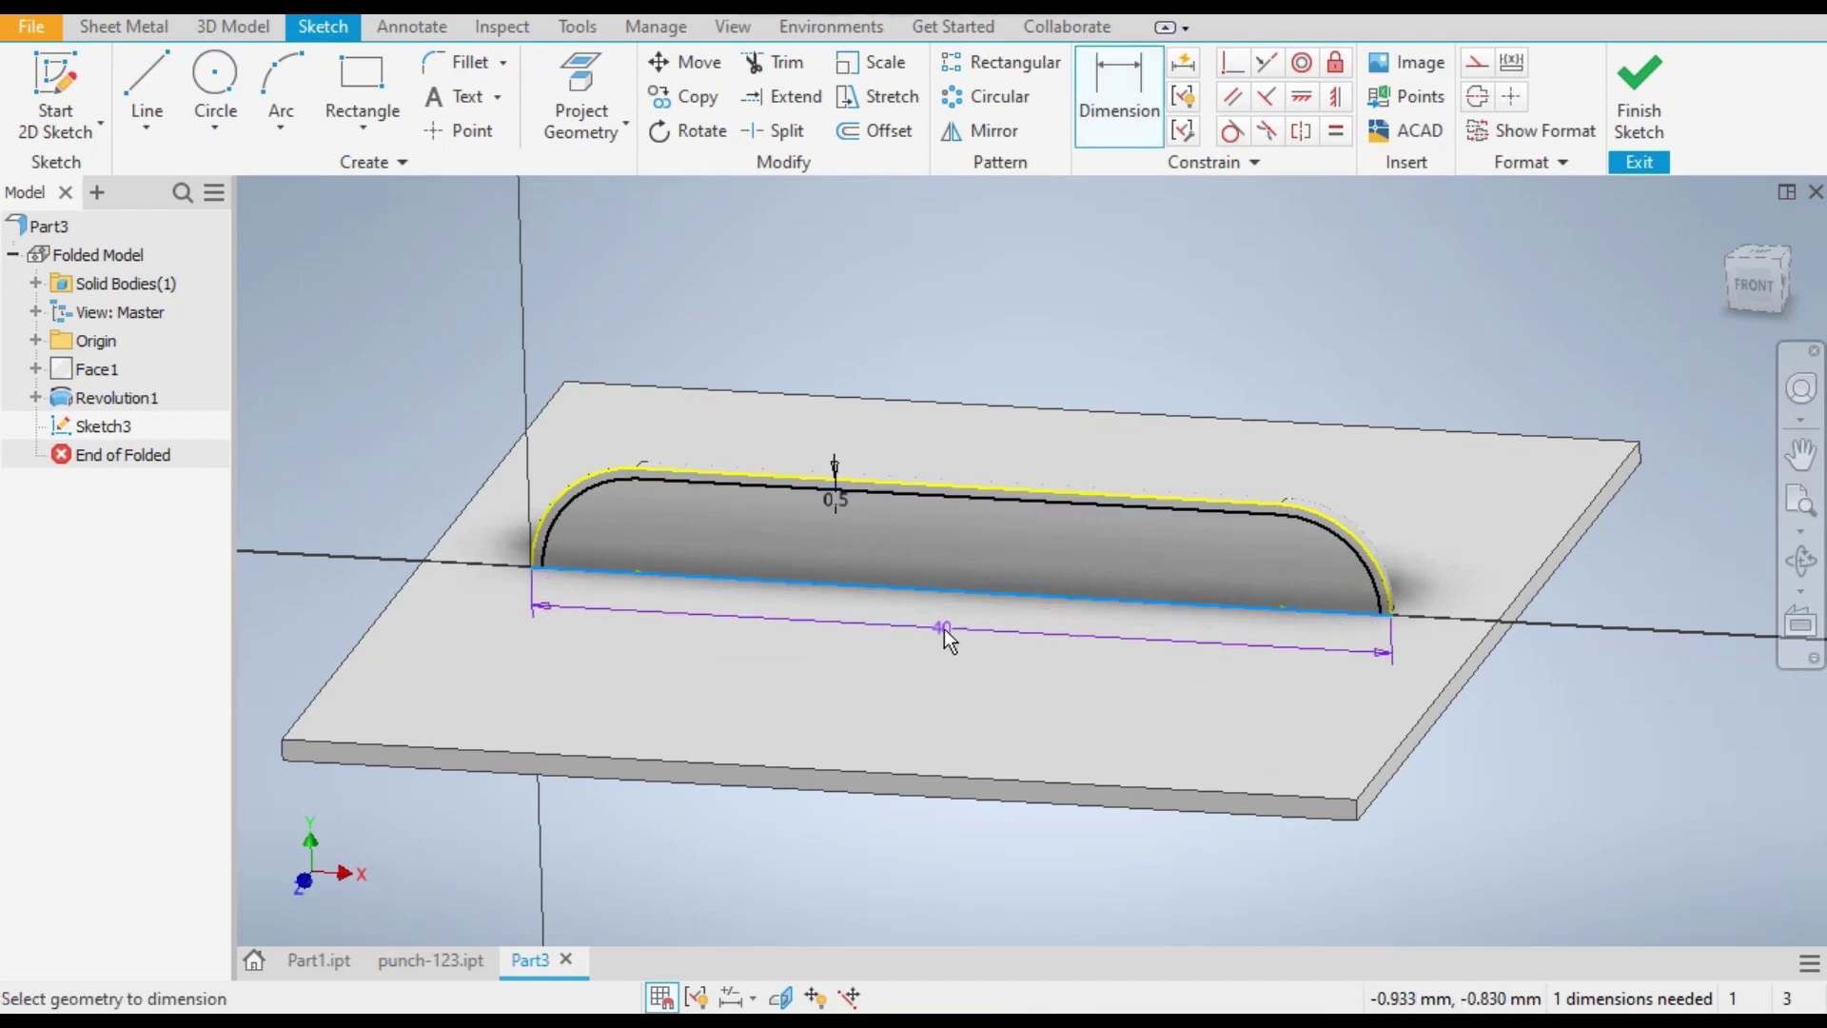
{"action": "left_click", "coordinate": [945, 631]}
{"action": "key", "text": "Escape"}
{"action": "scroll", "coordinate": [543, 579], "scroll_direction": "up", "scroll_amount": 4}
{"action": "key", "text": "Escape"}
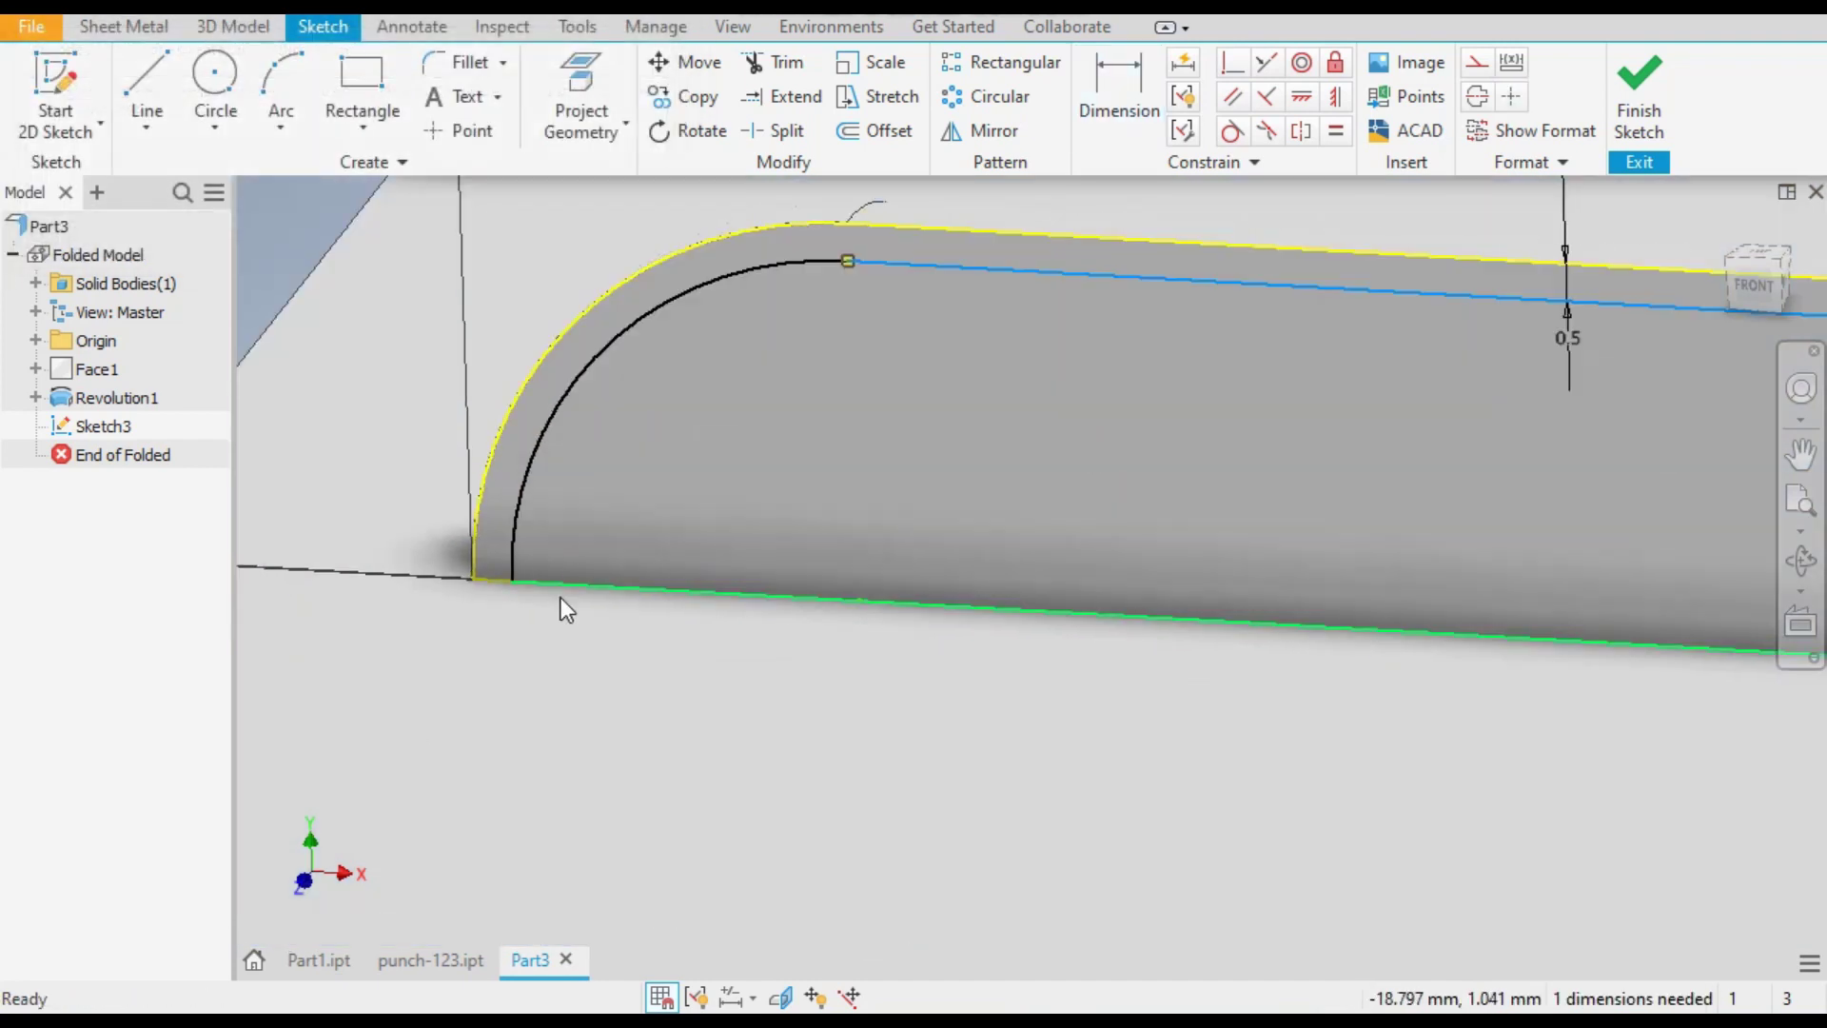
{"action": "left_click", "coordinate": [569, 582]}
{"action": "key", "text": "d"}
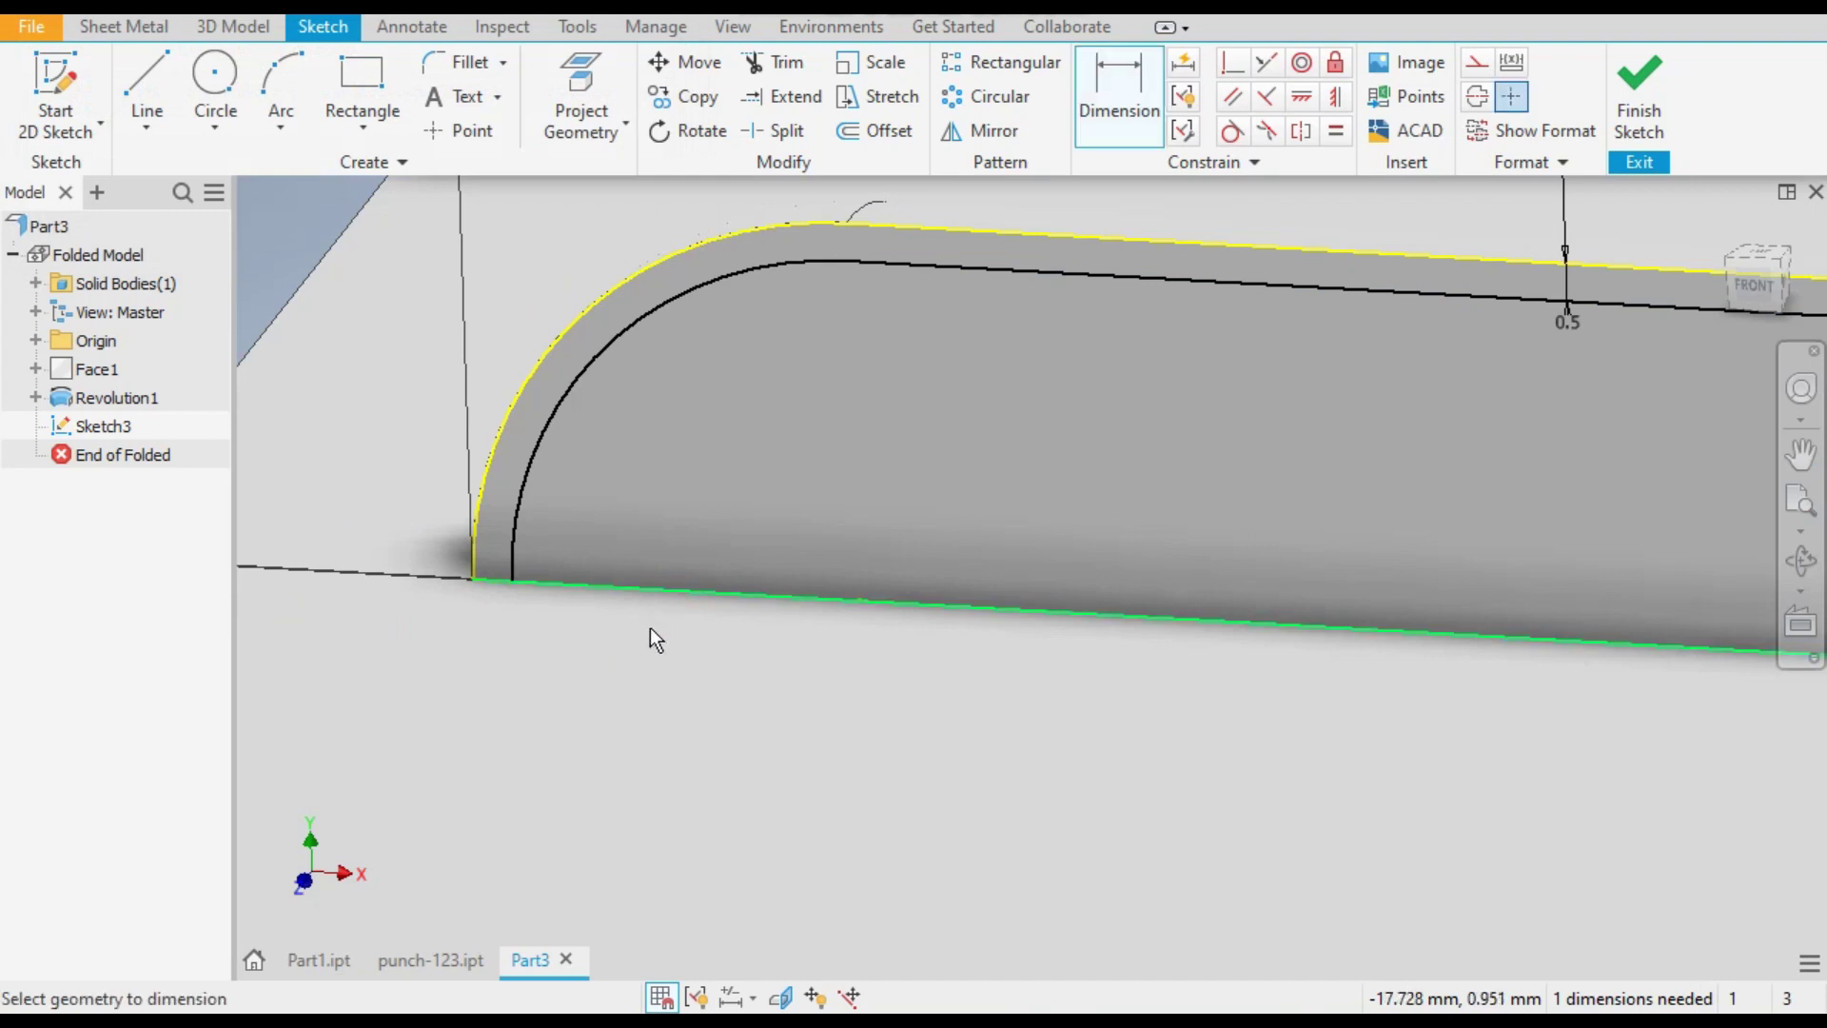
{"action": "left_click", "coordinate": [660, 655]}
{"action": "left_click", "coordinate": [761, 759]}
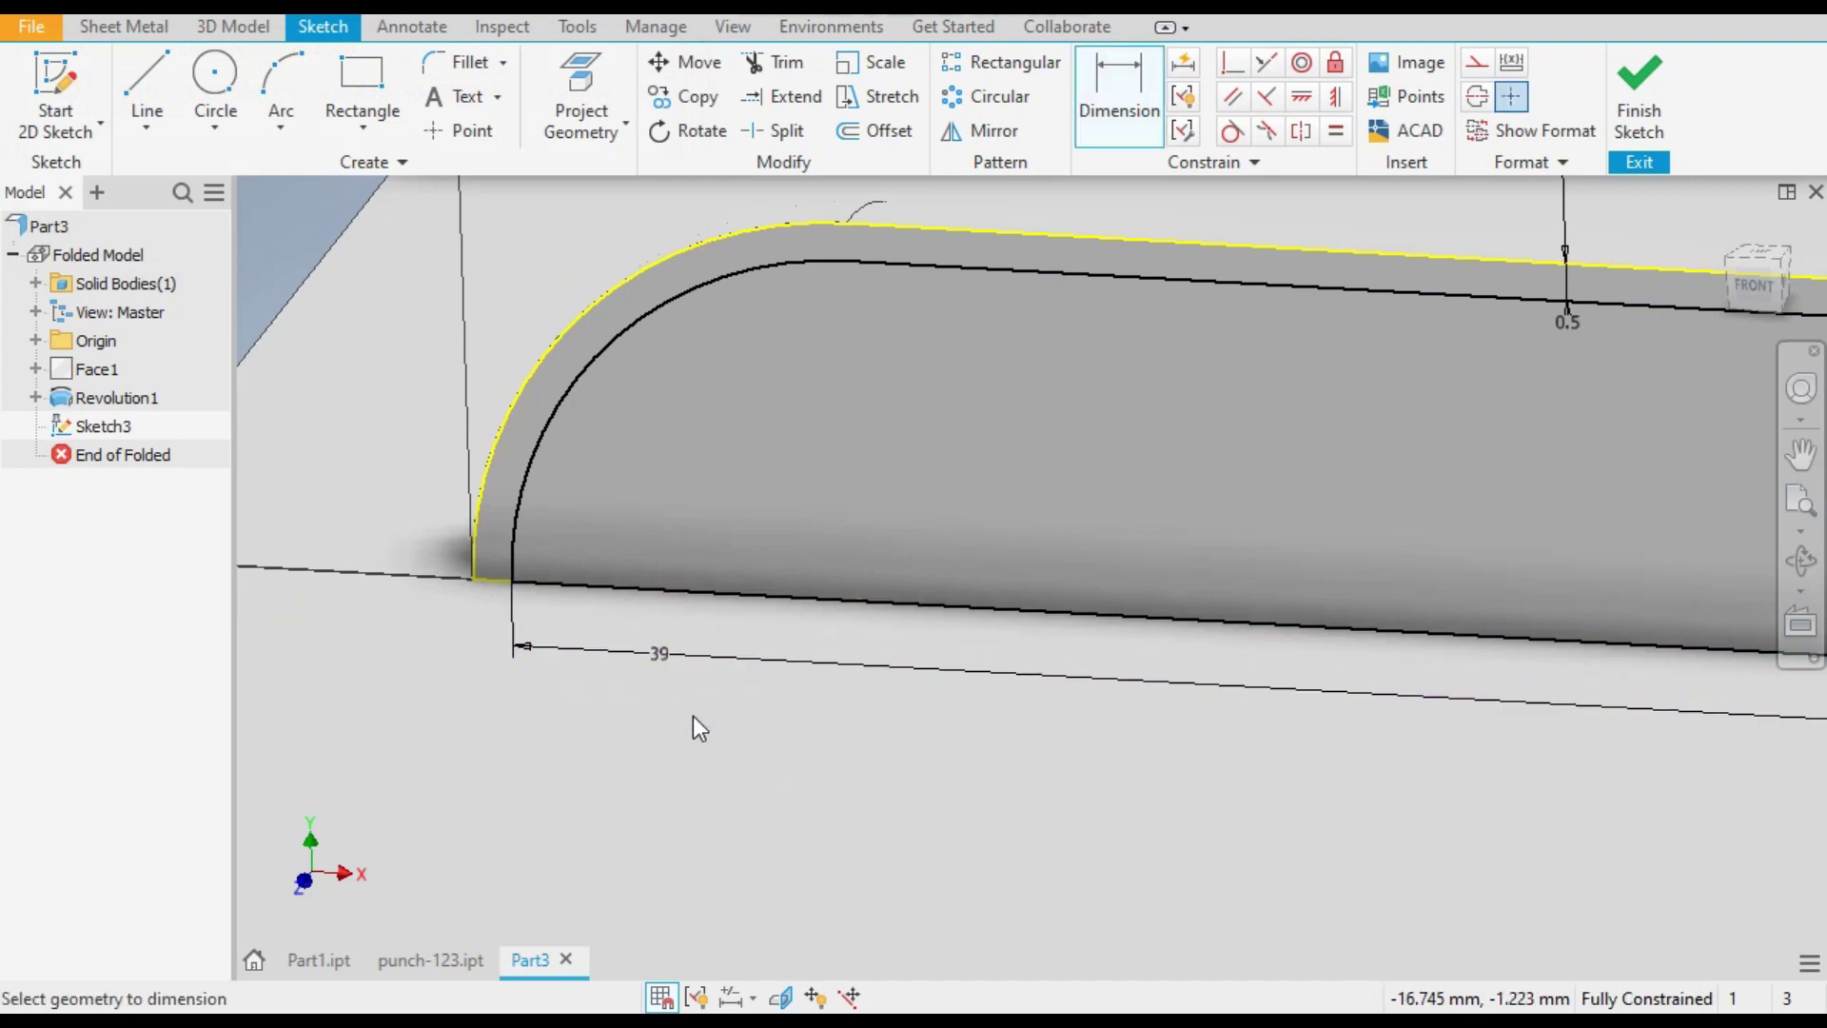
{"action": "key", "text": "Escape"}
{"action": "scroll", "coordinate": [541, 608], "scroll_direction": "down", "scroll_amount": 2}
{"action": "scroll", "coordinate": [568, 652], "scroll_direction": "down", "scroll_amount": 3}
{"action": "scroll", "coordinate": [1094, 628], "scroll_direction": "up", "scroll_amount": 5}
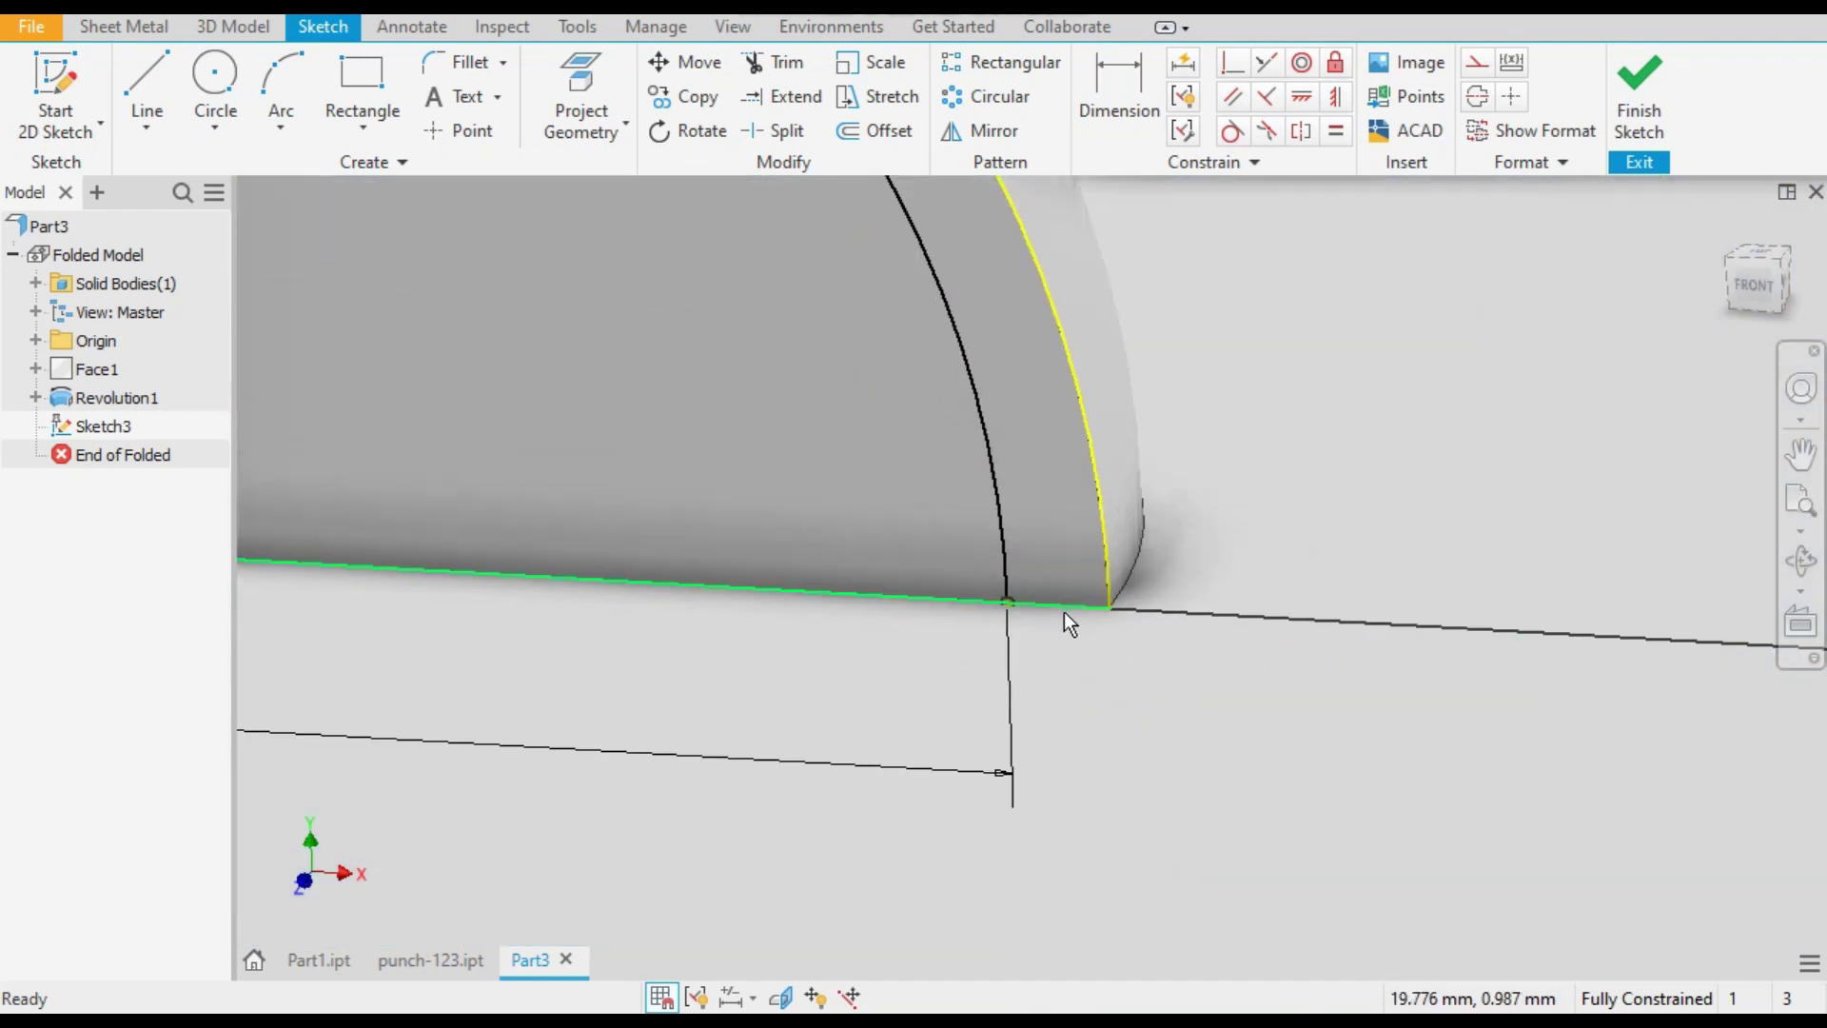
{"action": "scroll", "coordinate": [1243, 582], "scroll_direction": "down", "scroll_amount": 5}
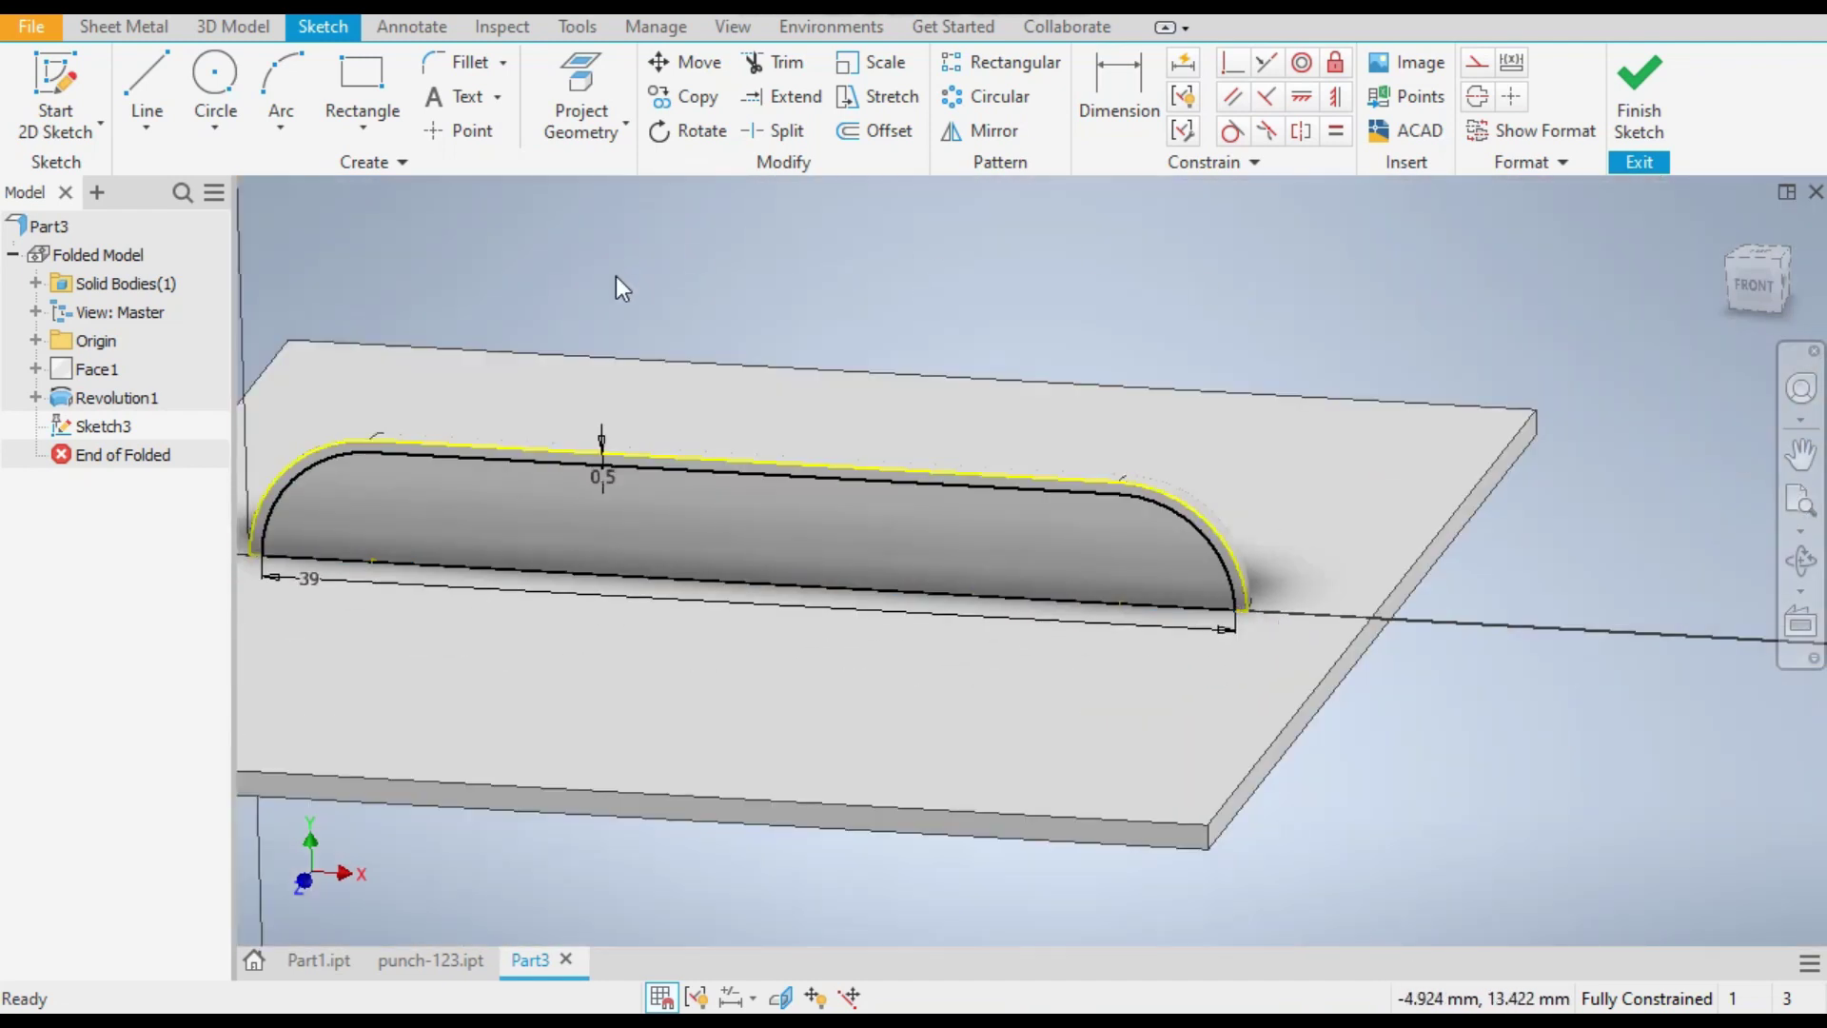
Step: Finish the sketch and revolve the louver profile about its bottom edge as a cut
{"action": "left_click", "coordinate": [1638, 89]}
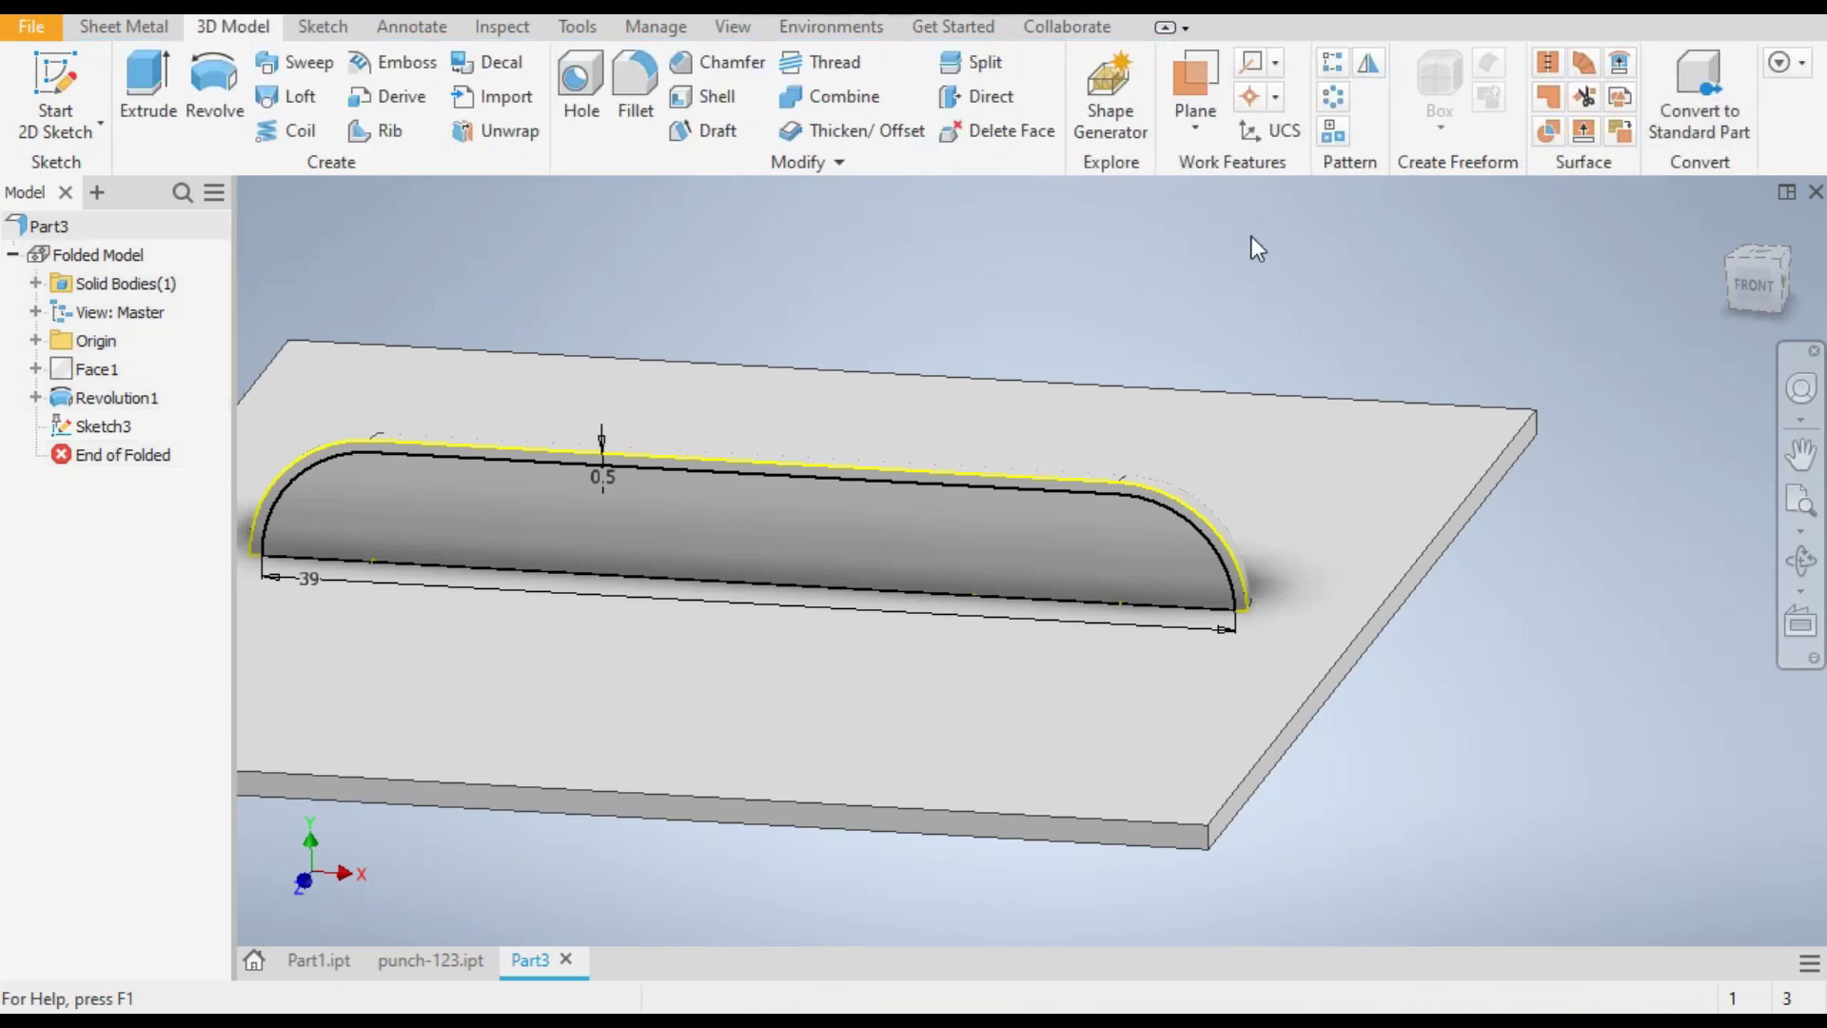
{"action": "left_click", "coordinate": [210, 91]}
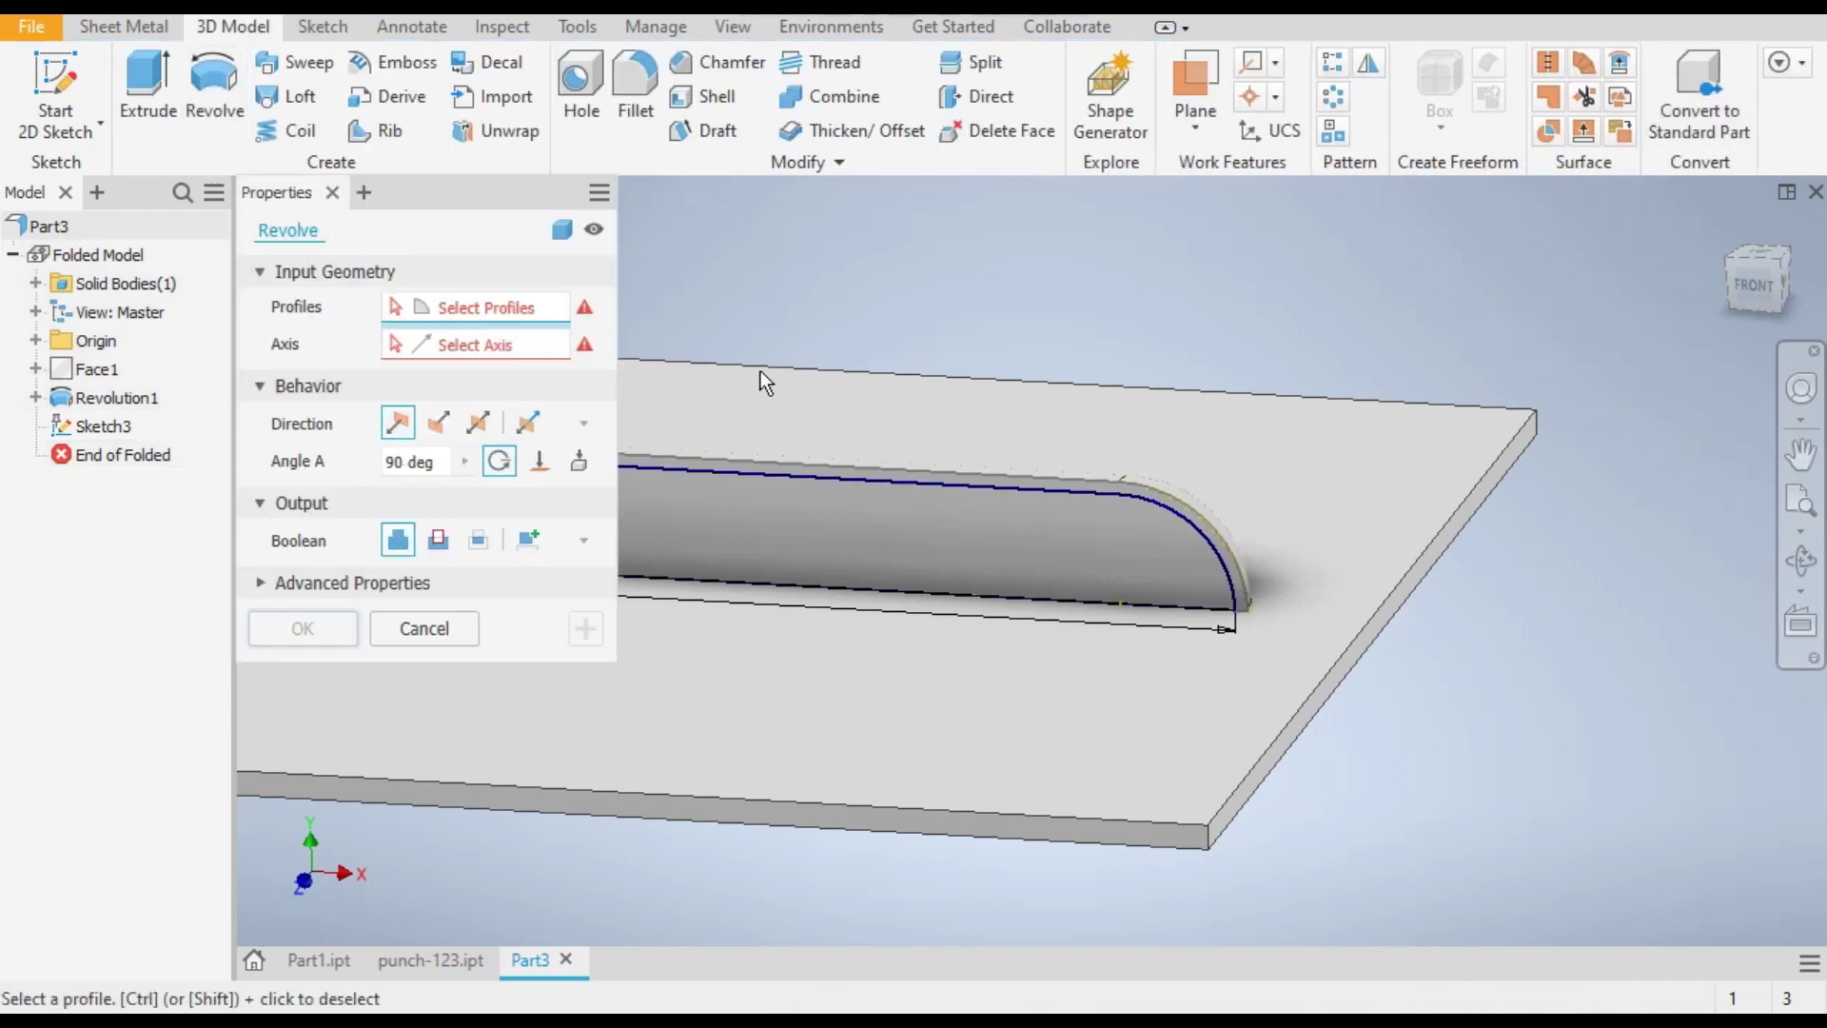
{"action": "left_click", "coordinate": [979, 547]}
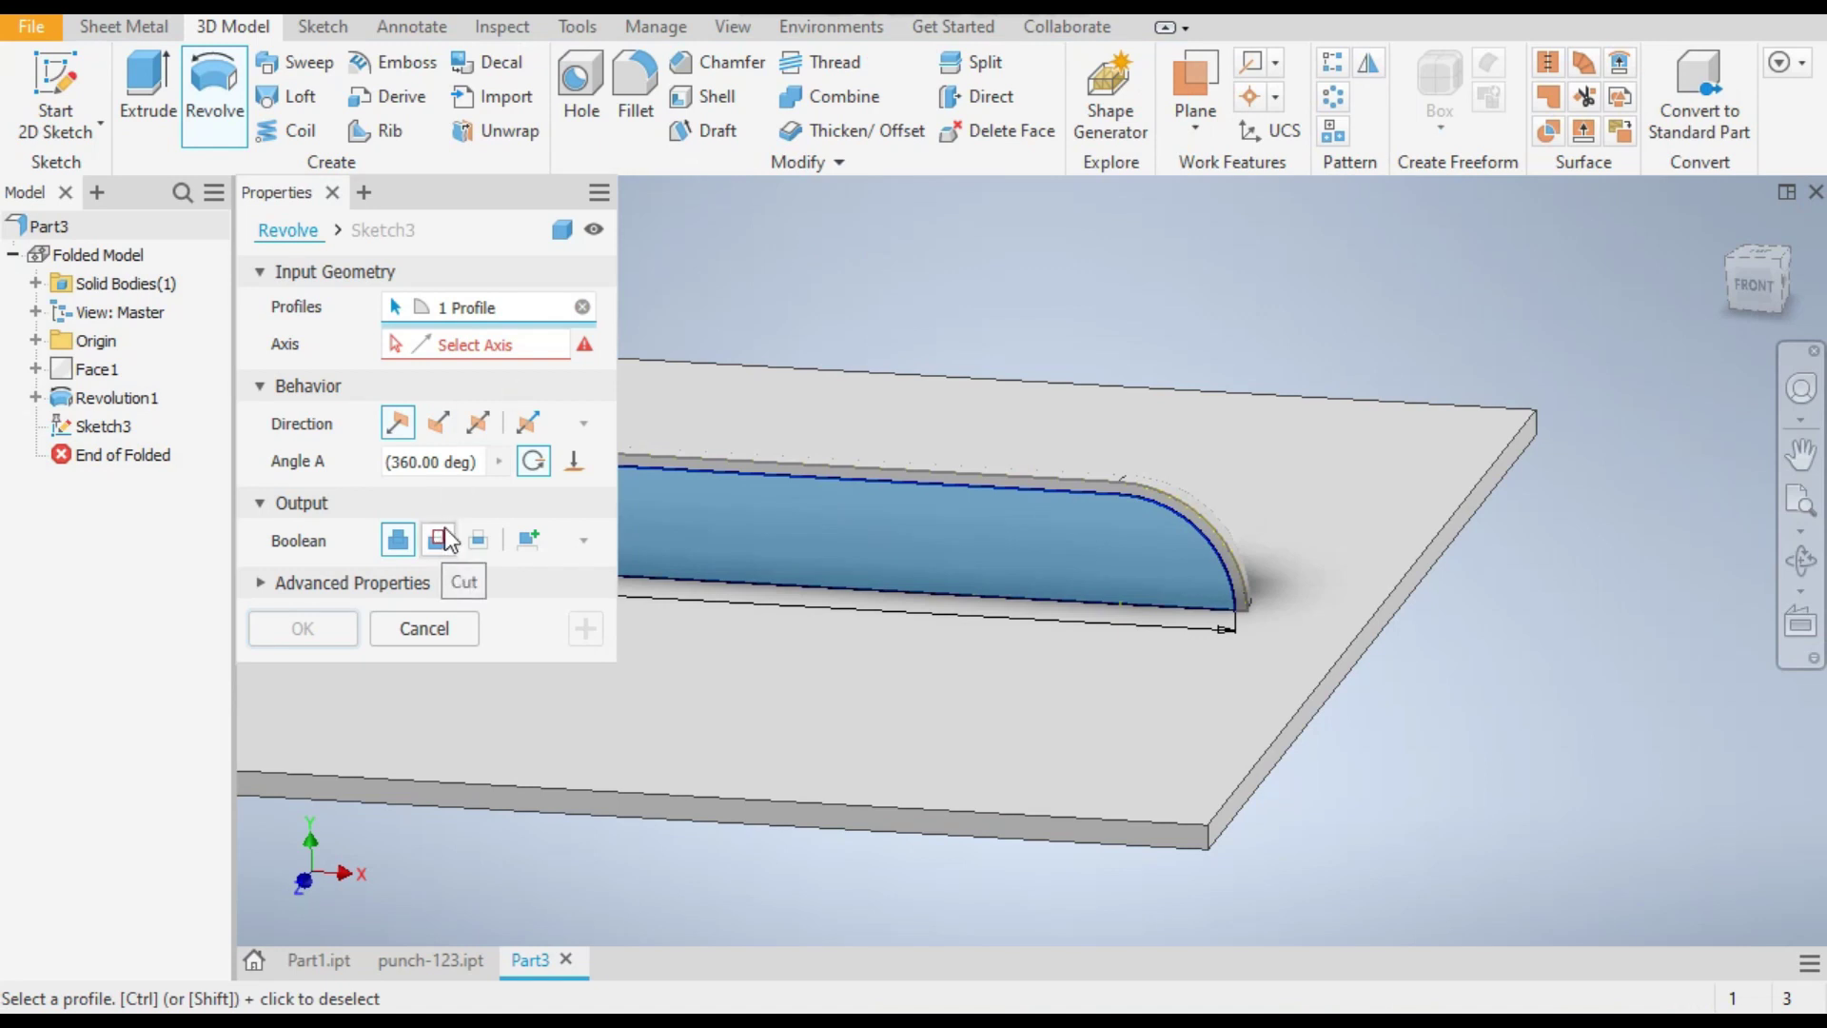
{"action": "left_click", "coordinate": [766, 589]}
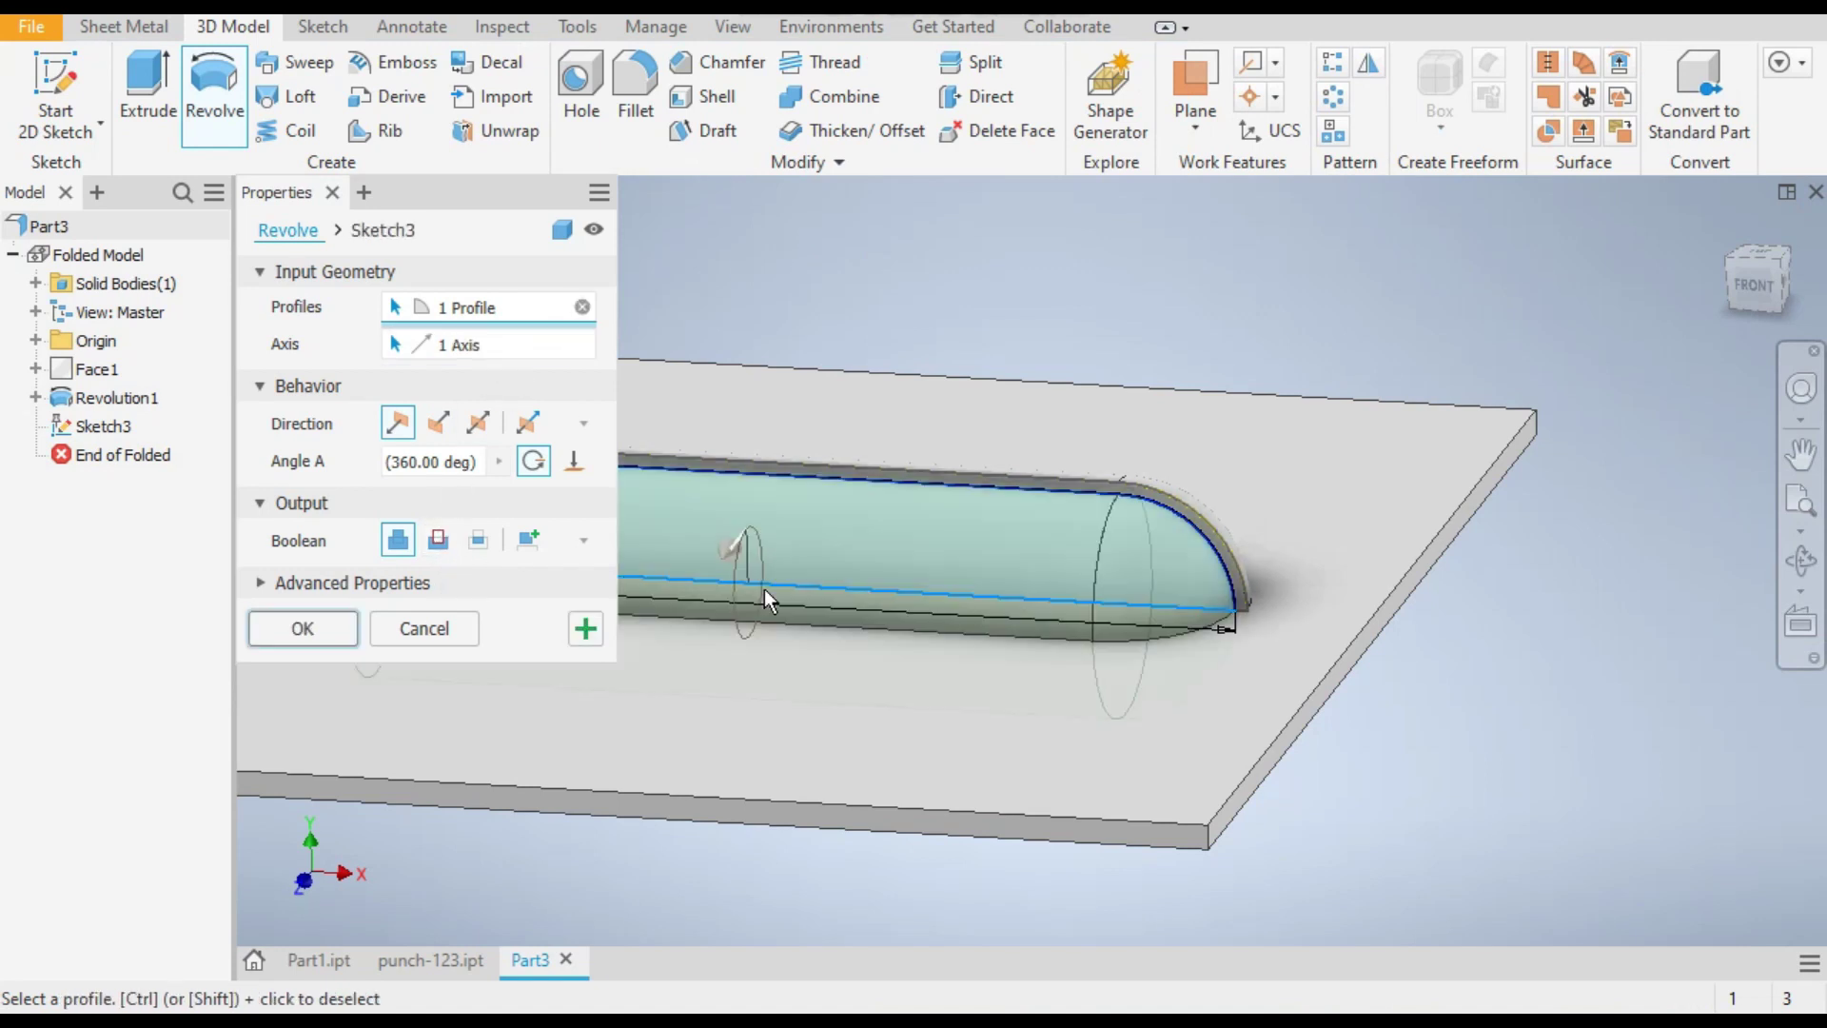
{"action": "left_click", "coordinate": [442, 541]}
Step: Set the revolve cut angle to 90° and accept it
{"action": "scroll", "coordinate": [1395, 558], "scroll_direction": "down", "scroll_amount": 5}
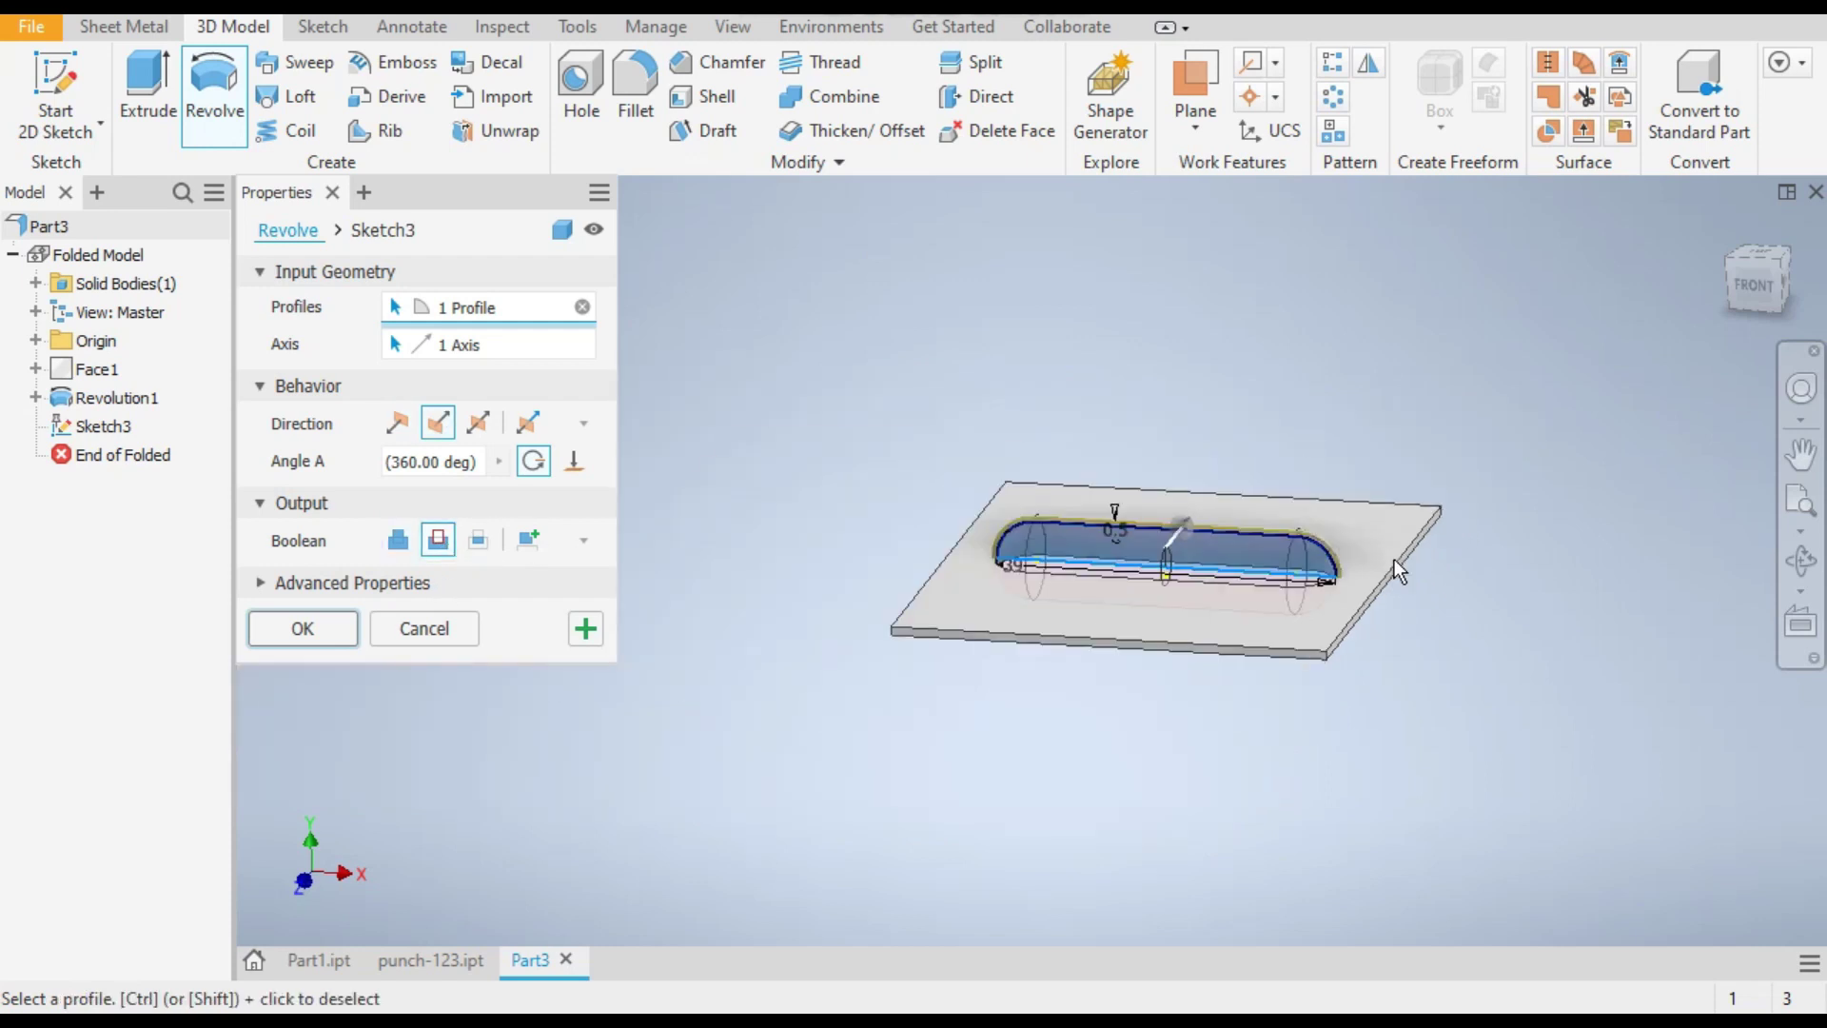
{"action": "left_click", "coordinate": [445, 461]}
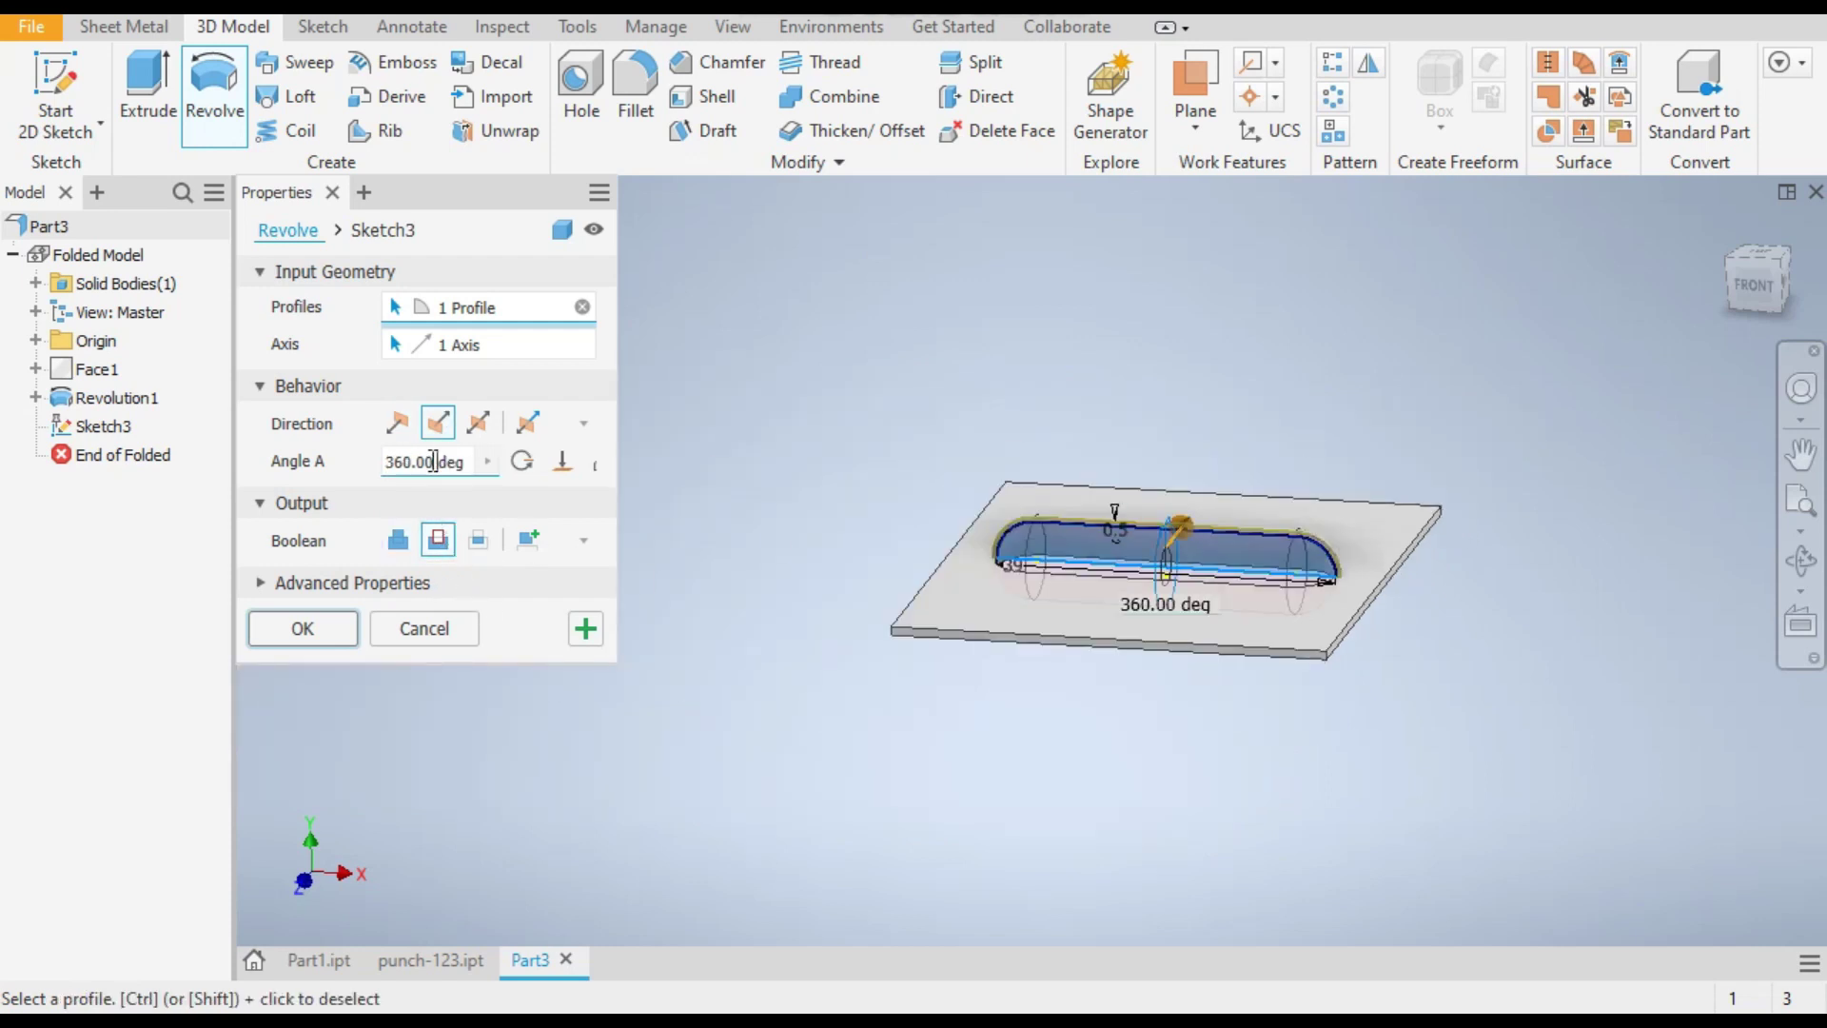
{"action": "double_click", "coordinate": [411, 462]}
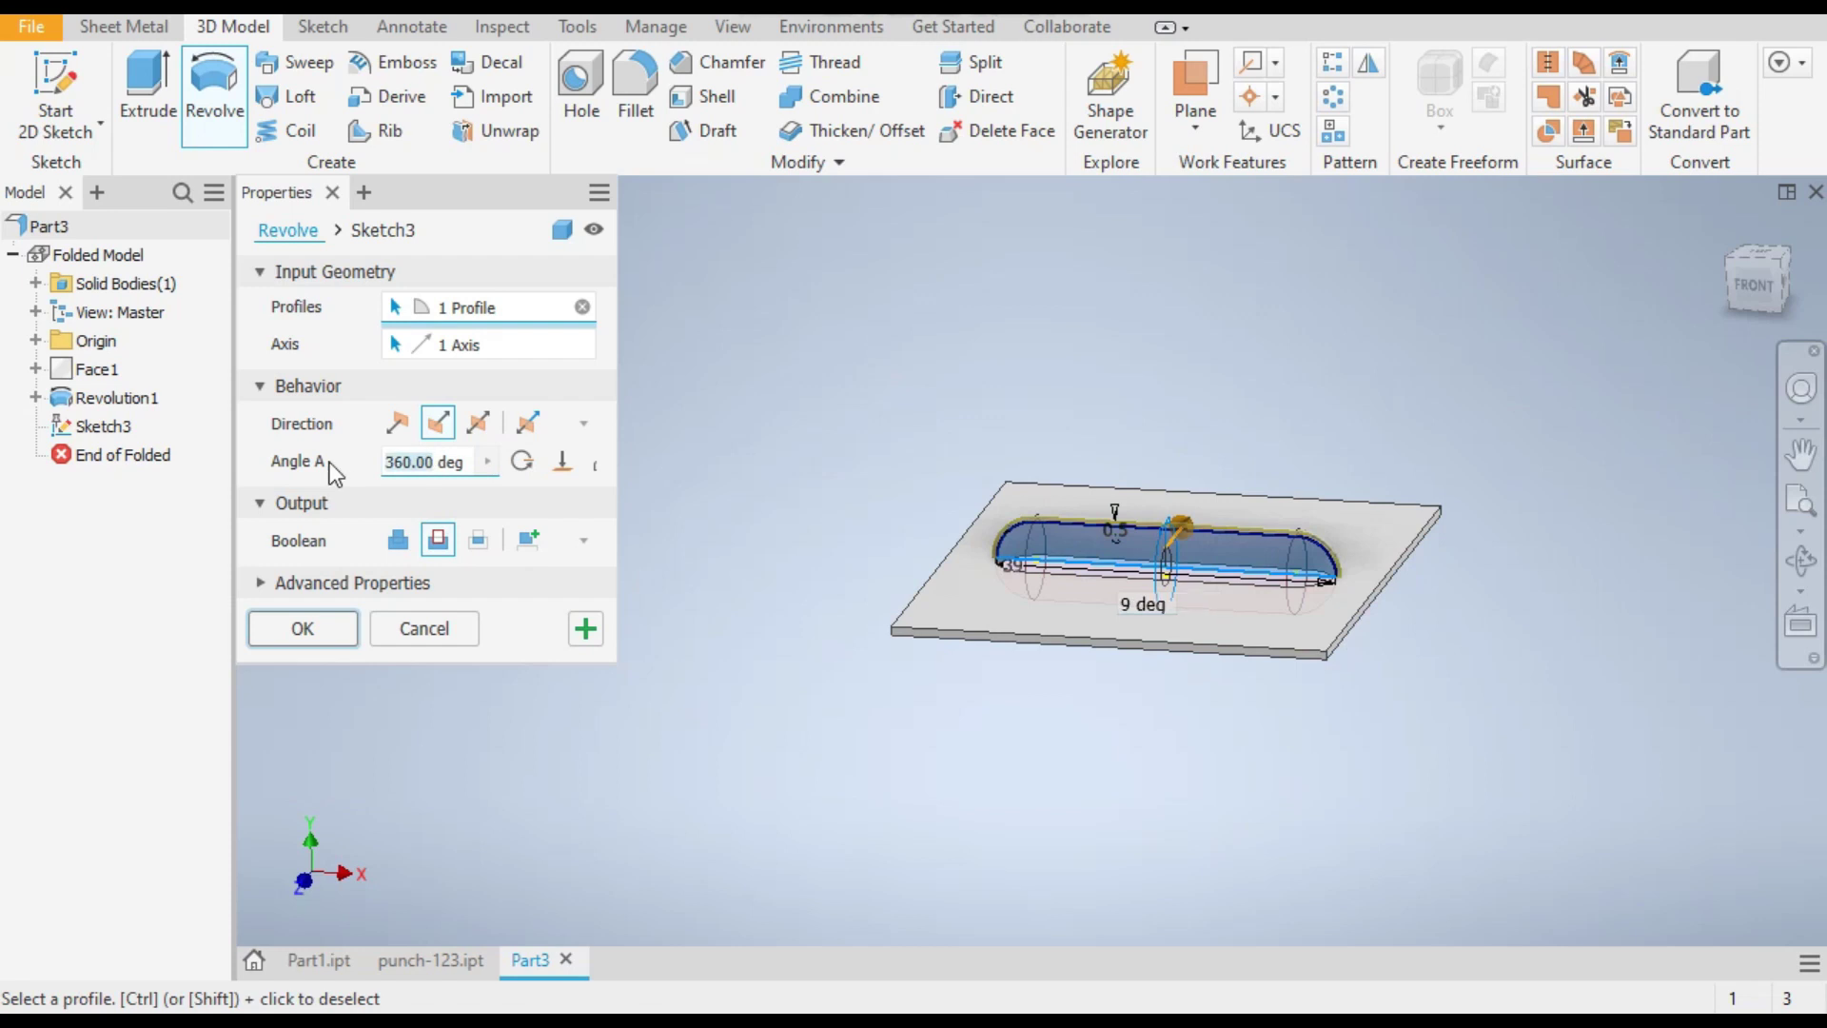
{"action": "type", "text": "90"}
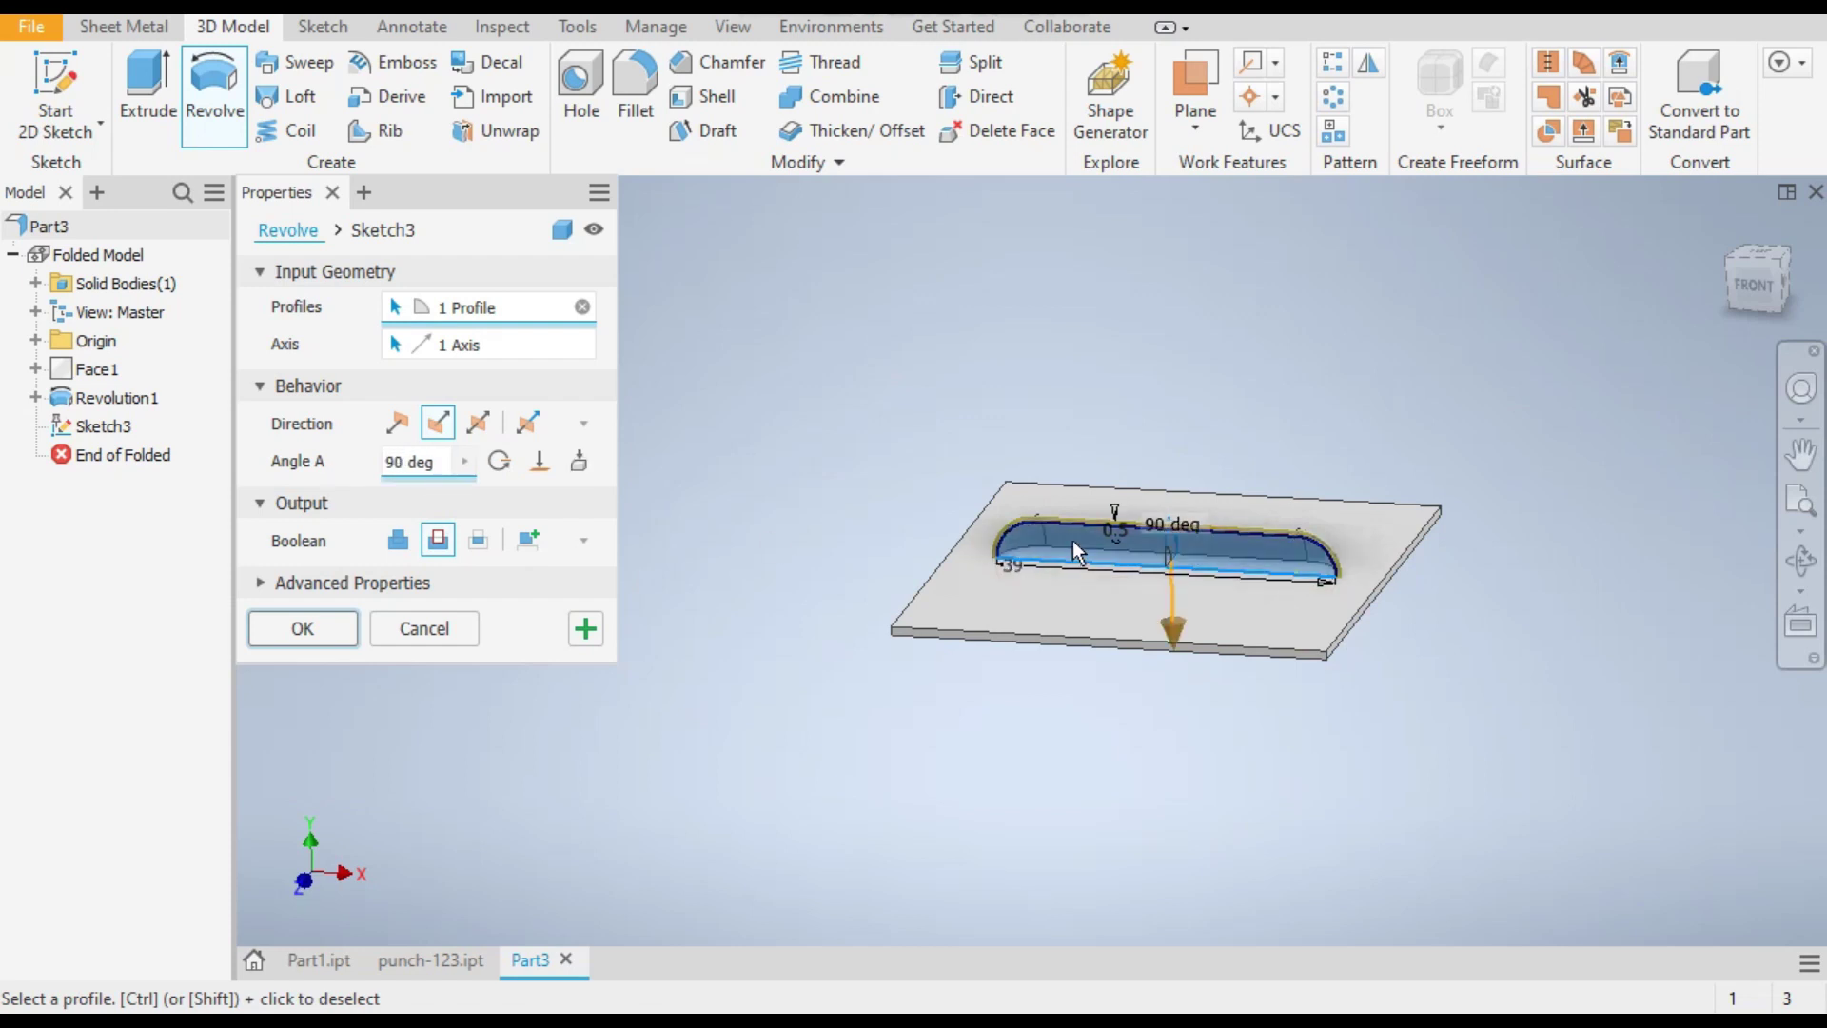
{"action": "scroll", "coordinate": [1071, 542], "scroll_direction": "up", "scroll_amount": 5}
{"action": "middle_click_drag", "start_coordinate": [1072, 592], "coordinate": [983, 628], "text": "shift"}
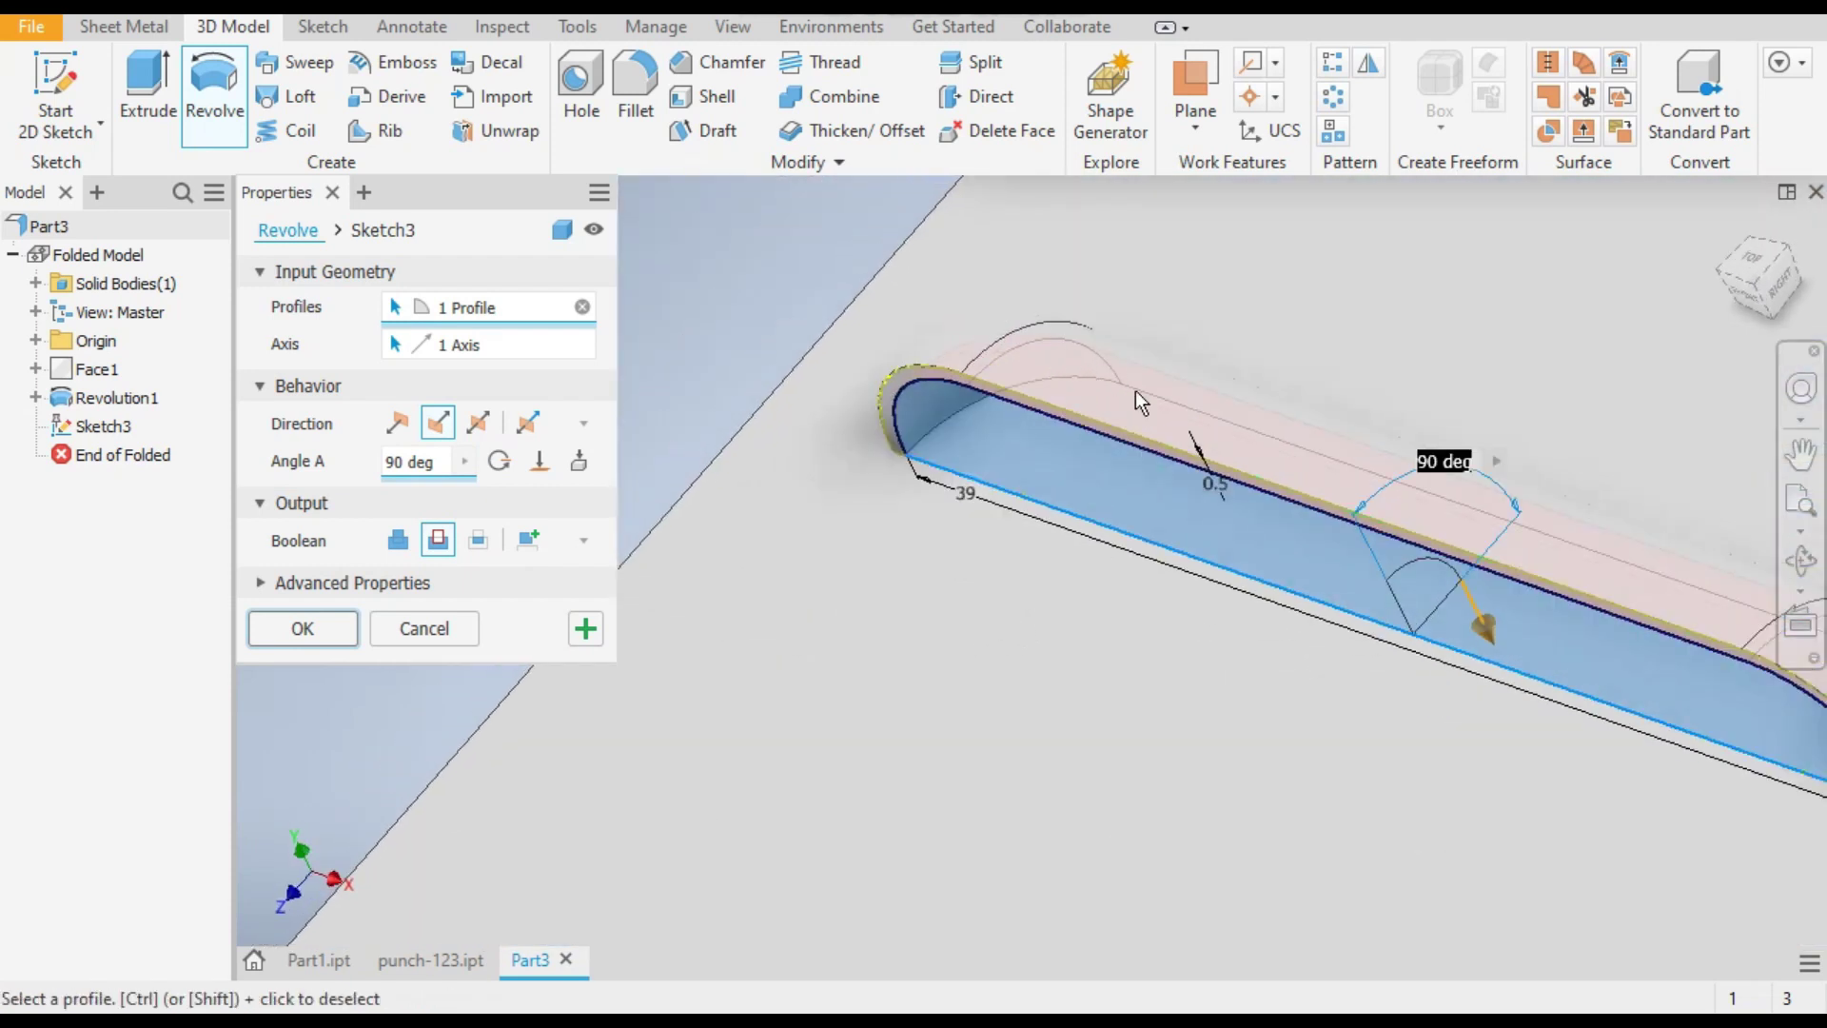
{"action": "middle_click_drag", "start_coordinate": [995, 505], "coordinate": [1024, 497], "text": "shift"}
{"action": "left_click", "coordinate": [279, 630]}
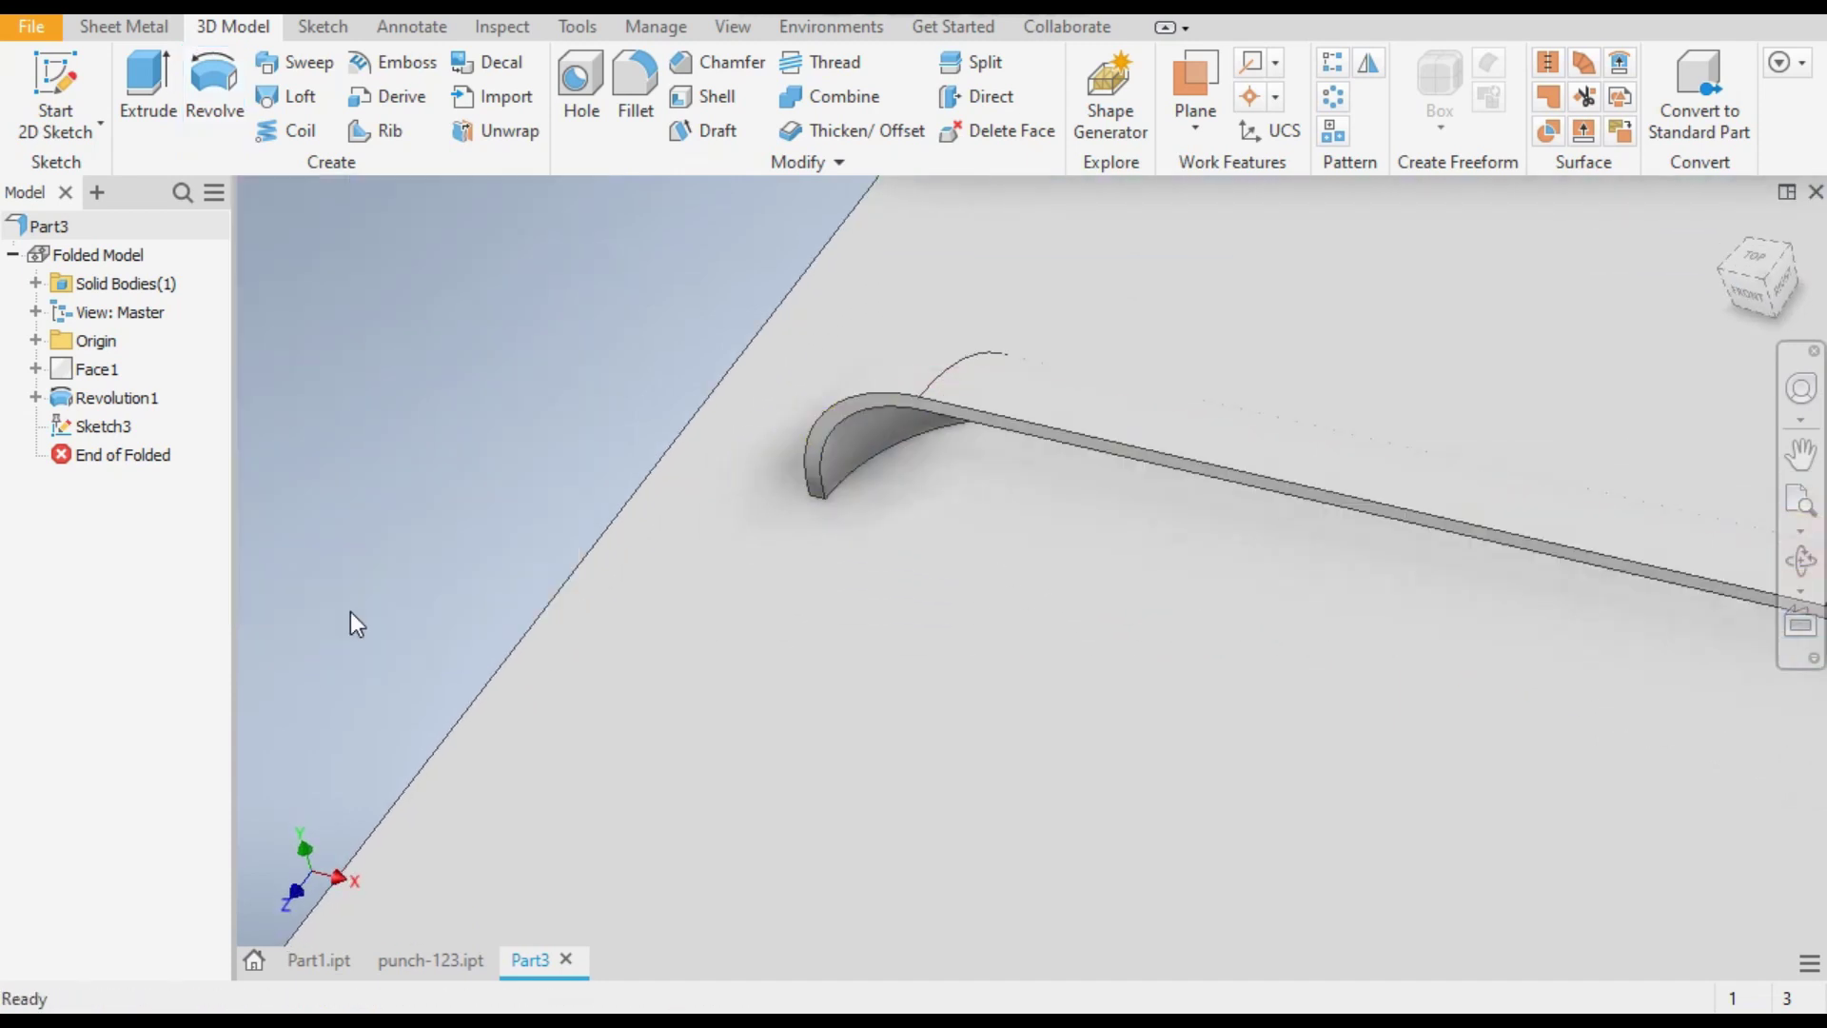
{"action": "key", "text": "F6"}
{"action": "middle_click_drag", "start_coordinate": [541, 528], "coordinate": [635, 511], "text": "shift"}
Step: Start a new sketch on the plate's top face
{"action": "scroll", "coordinate": [601, 558], "scroll_direction": "down", "scroll_amount": 3}
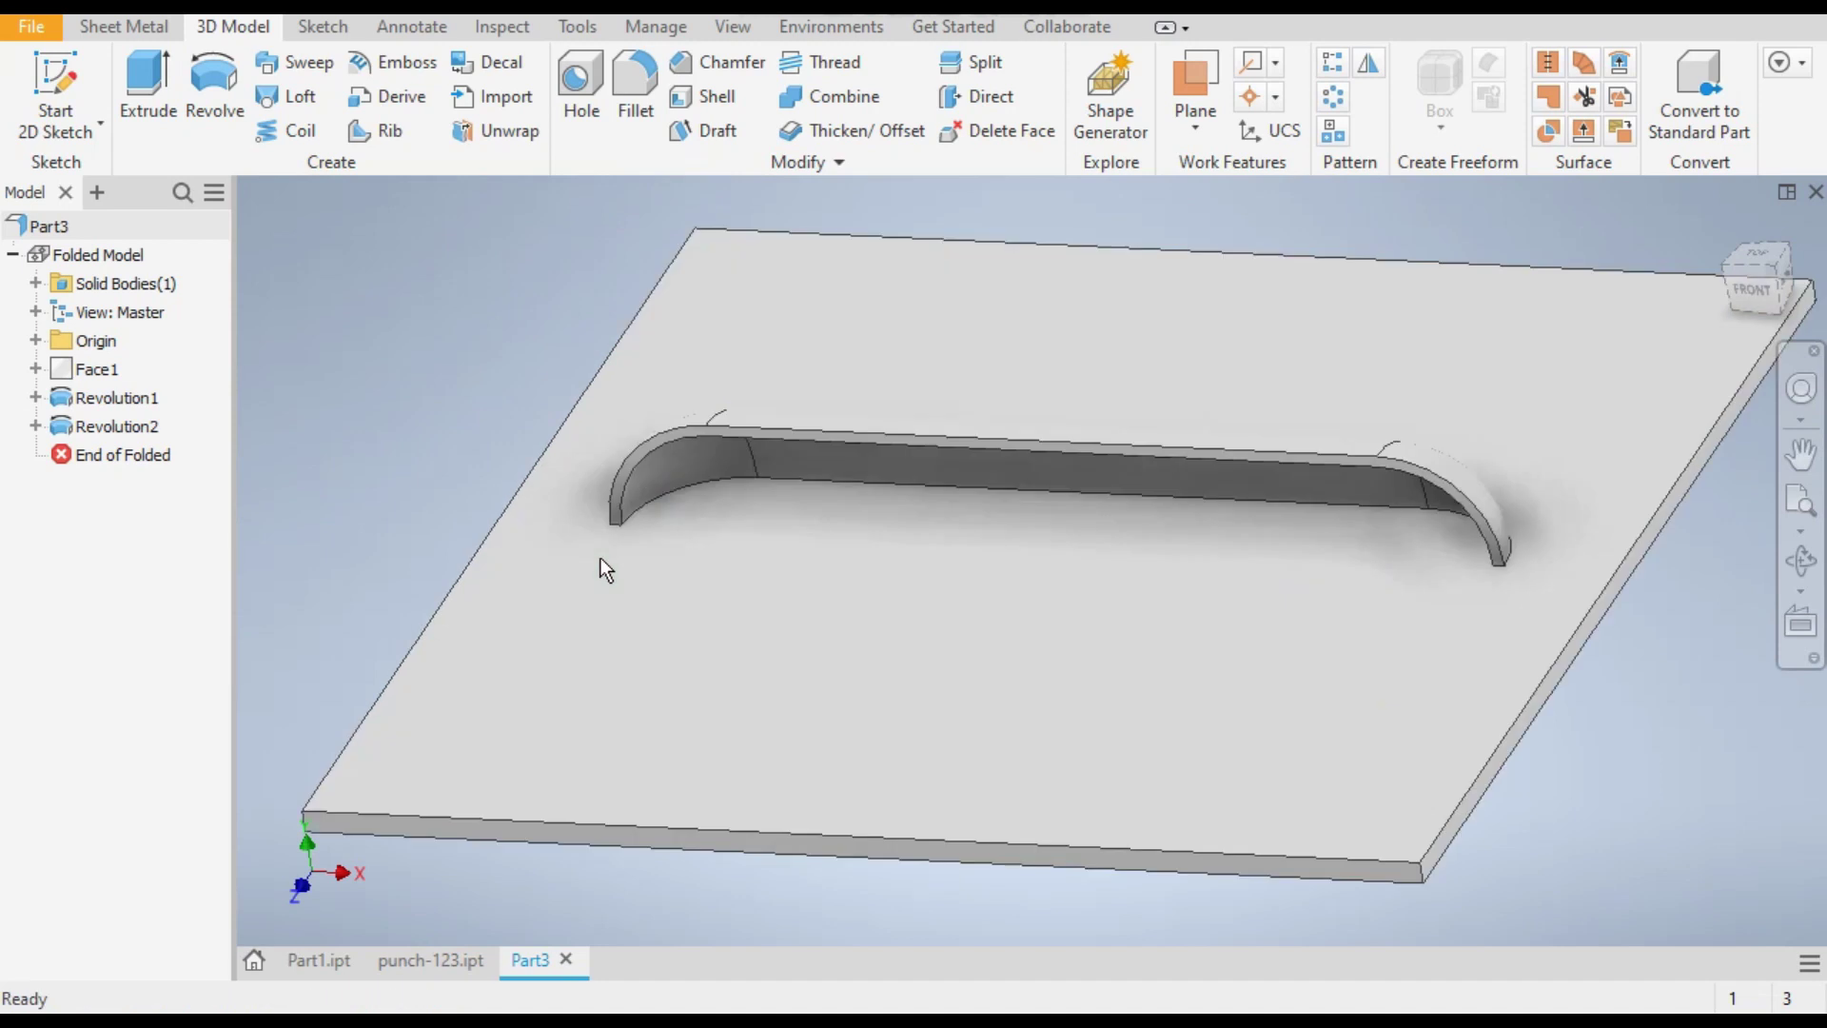
{"action": "left_click", "coordinate": [746, 618]}
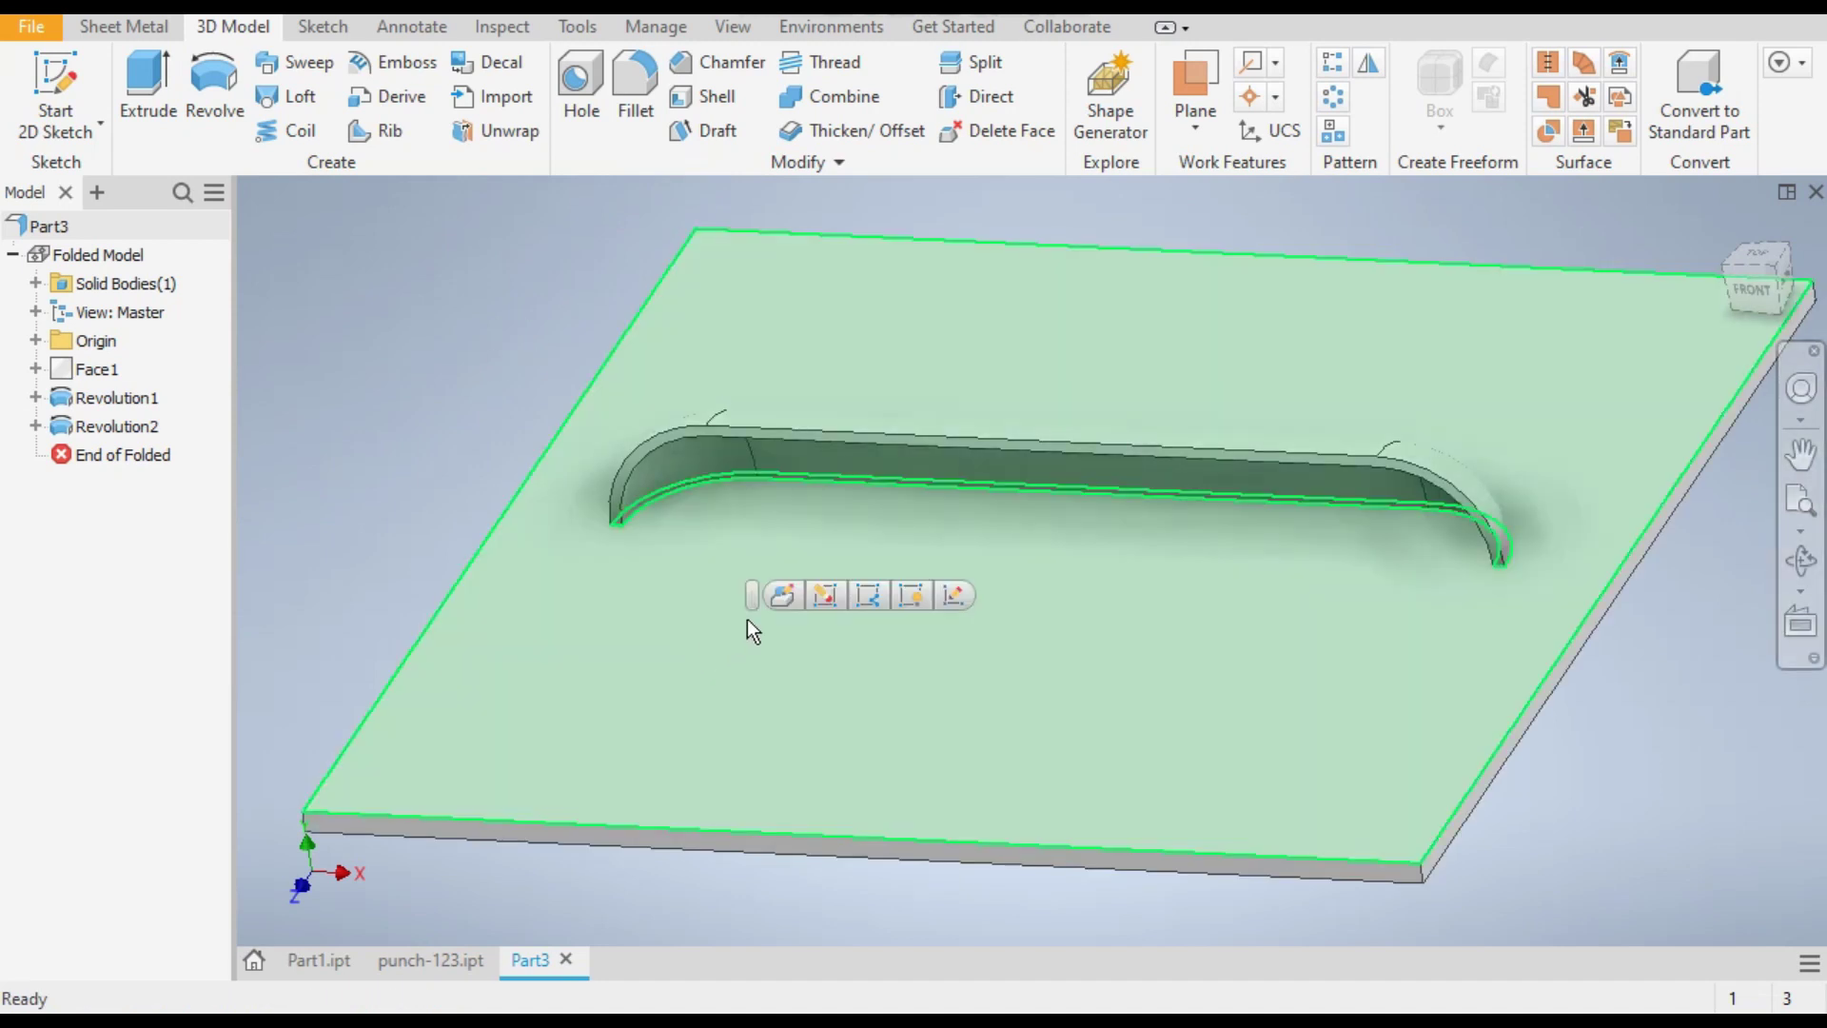
{"action": "left_click", "coordinate": [54, 81]}
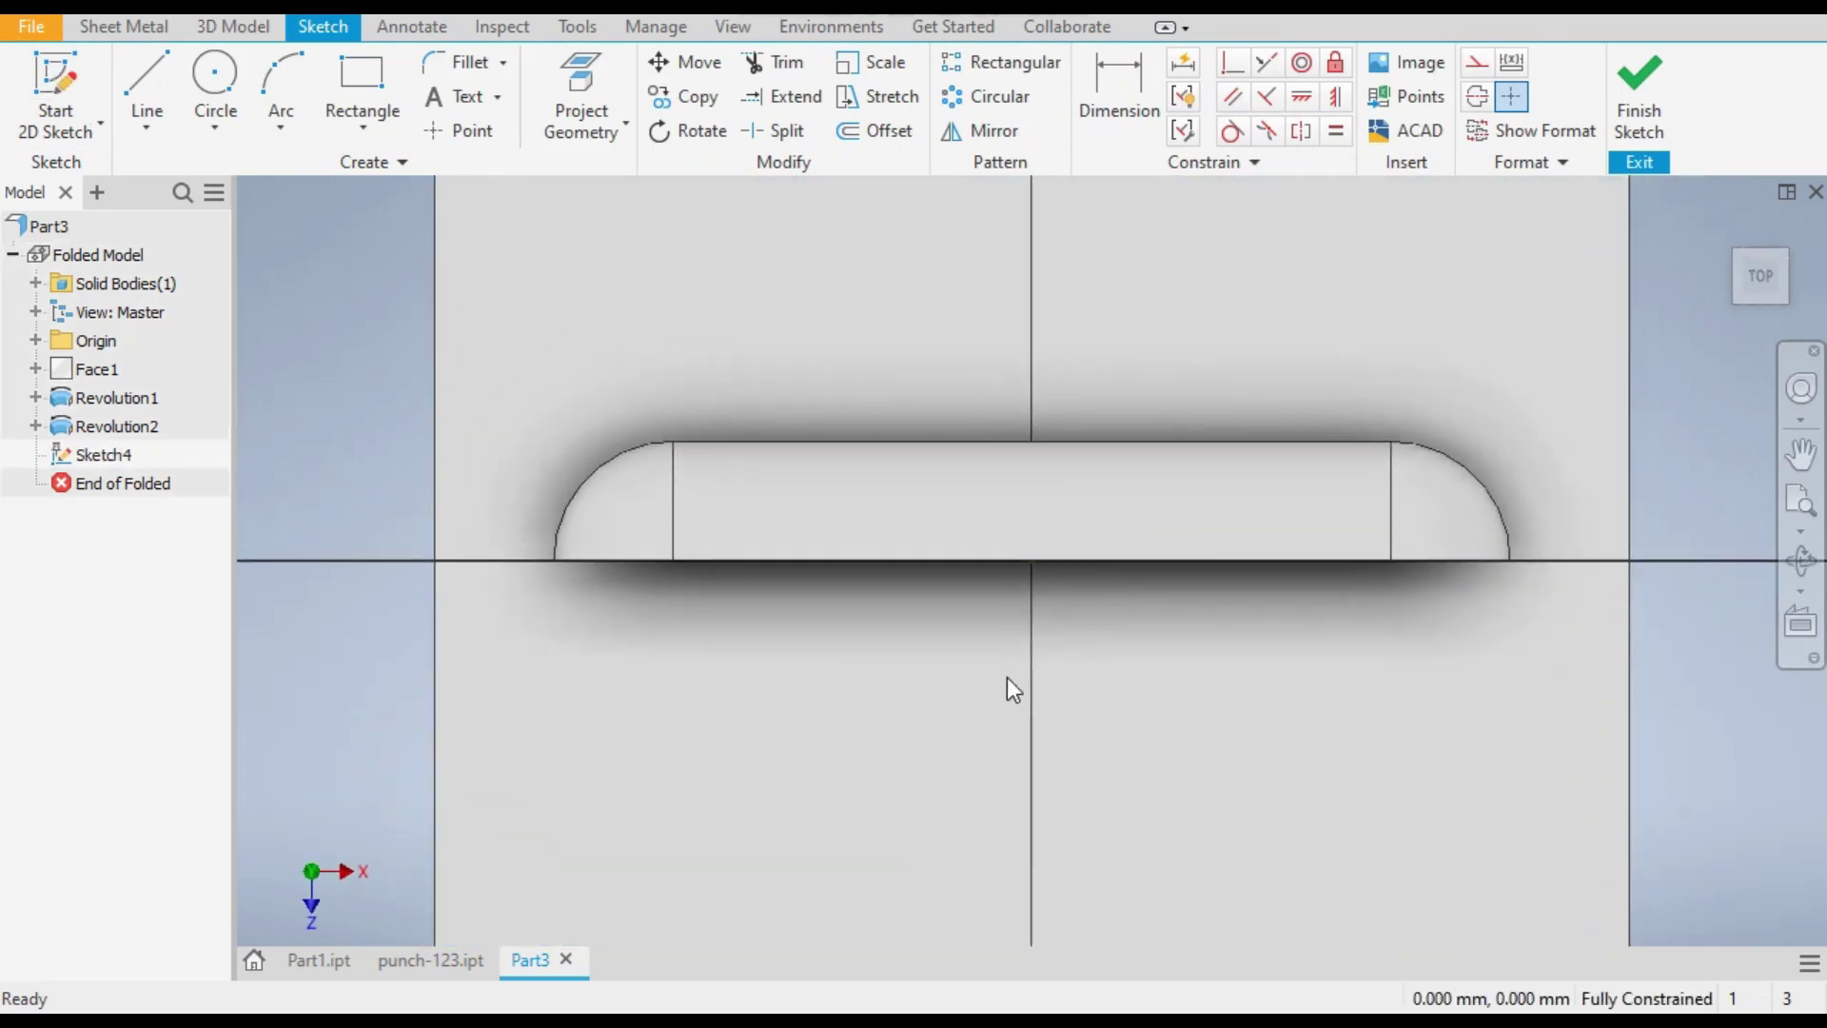
{"action": "mouse_move", "coordinate": [977, 771]}
{"action": "middle_mouse_down", "text": "shift"}
{"action": "mouse_move", "coordinate": [987, 701]}
{"action": "mouse_move", "coordinate": [934, 685]}
{"action": "middle_mouse_up", "text": "shift"}
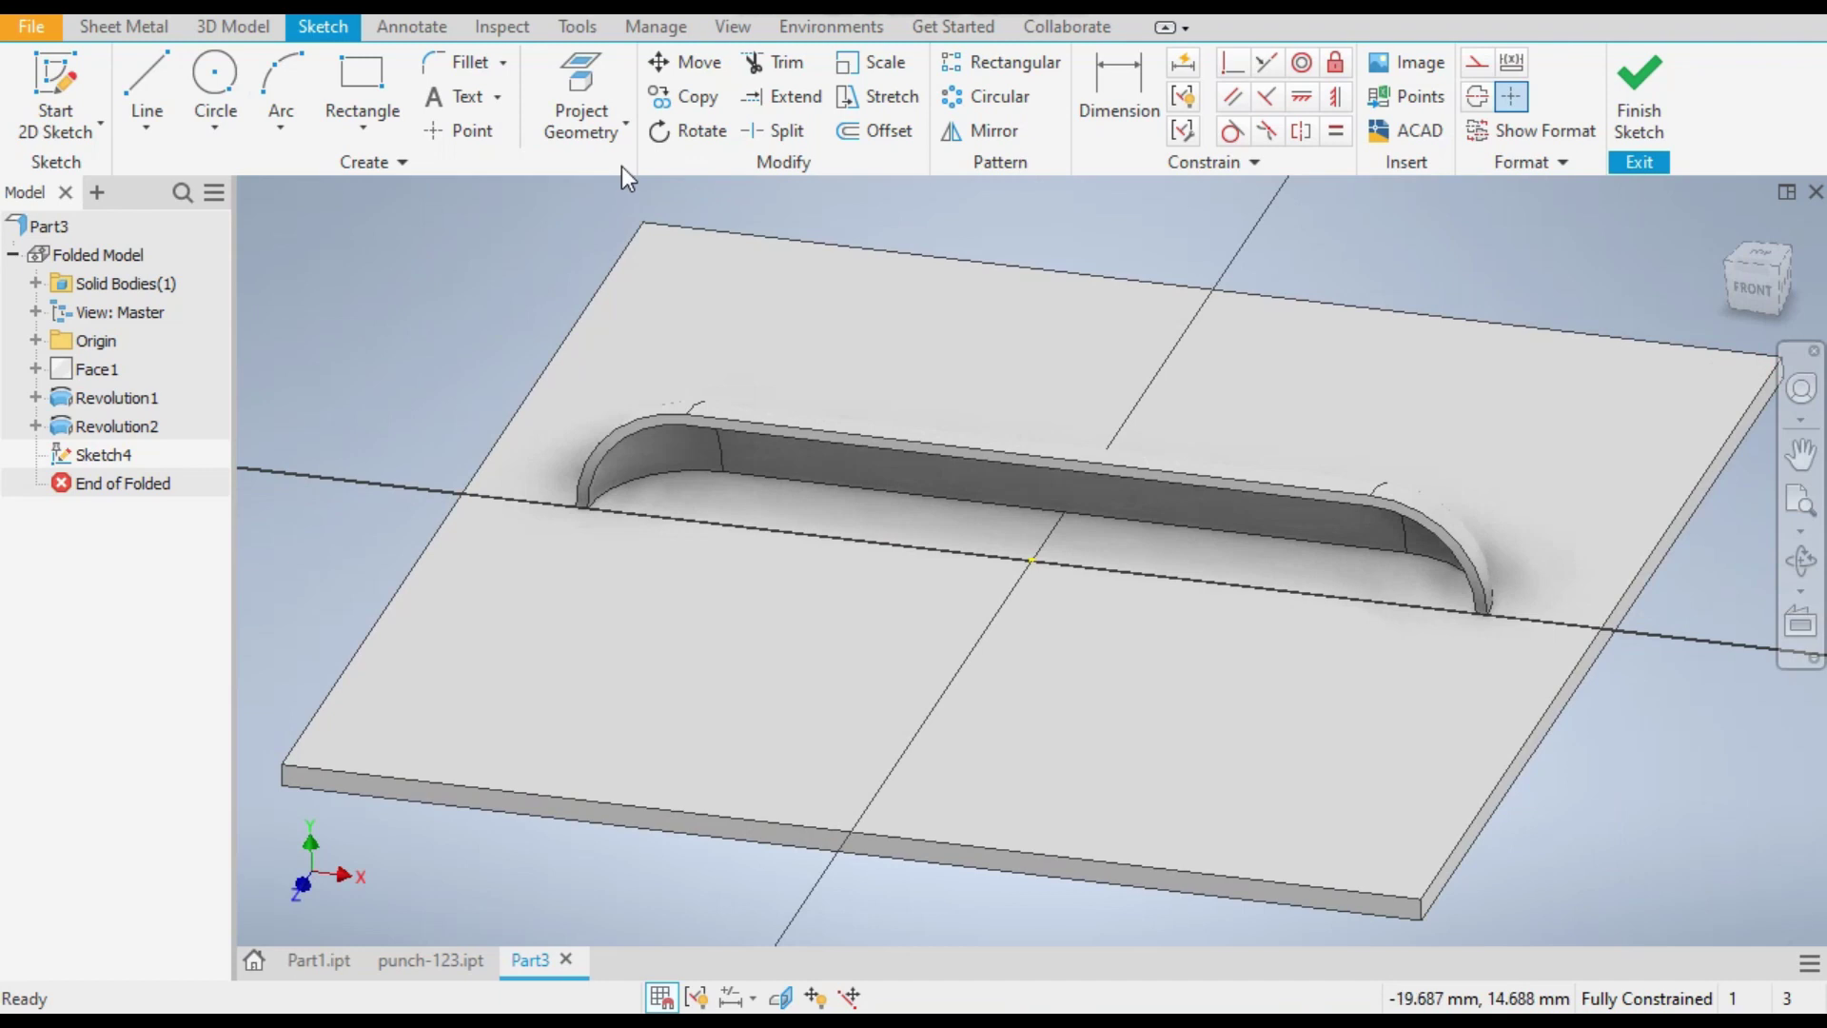
Step: Project the louver opening's long lower edge and the fillet's curved lower edge
{"action": "key", "text": "p"}
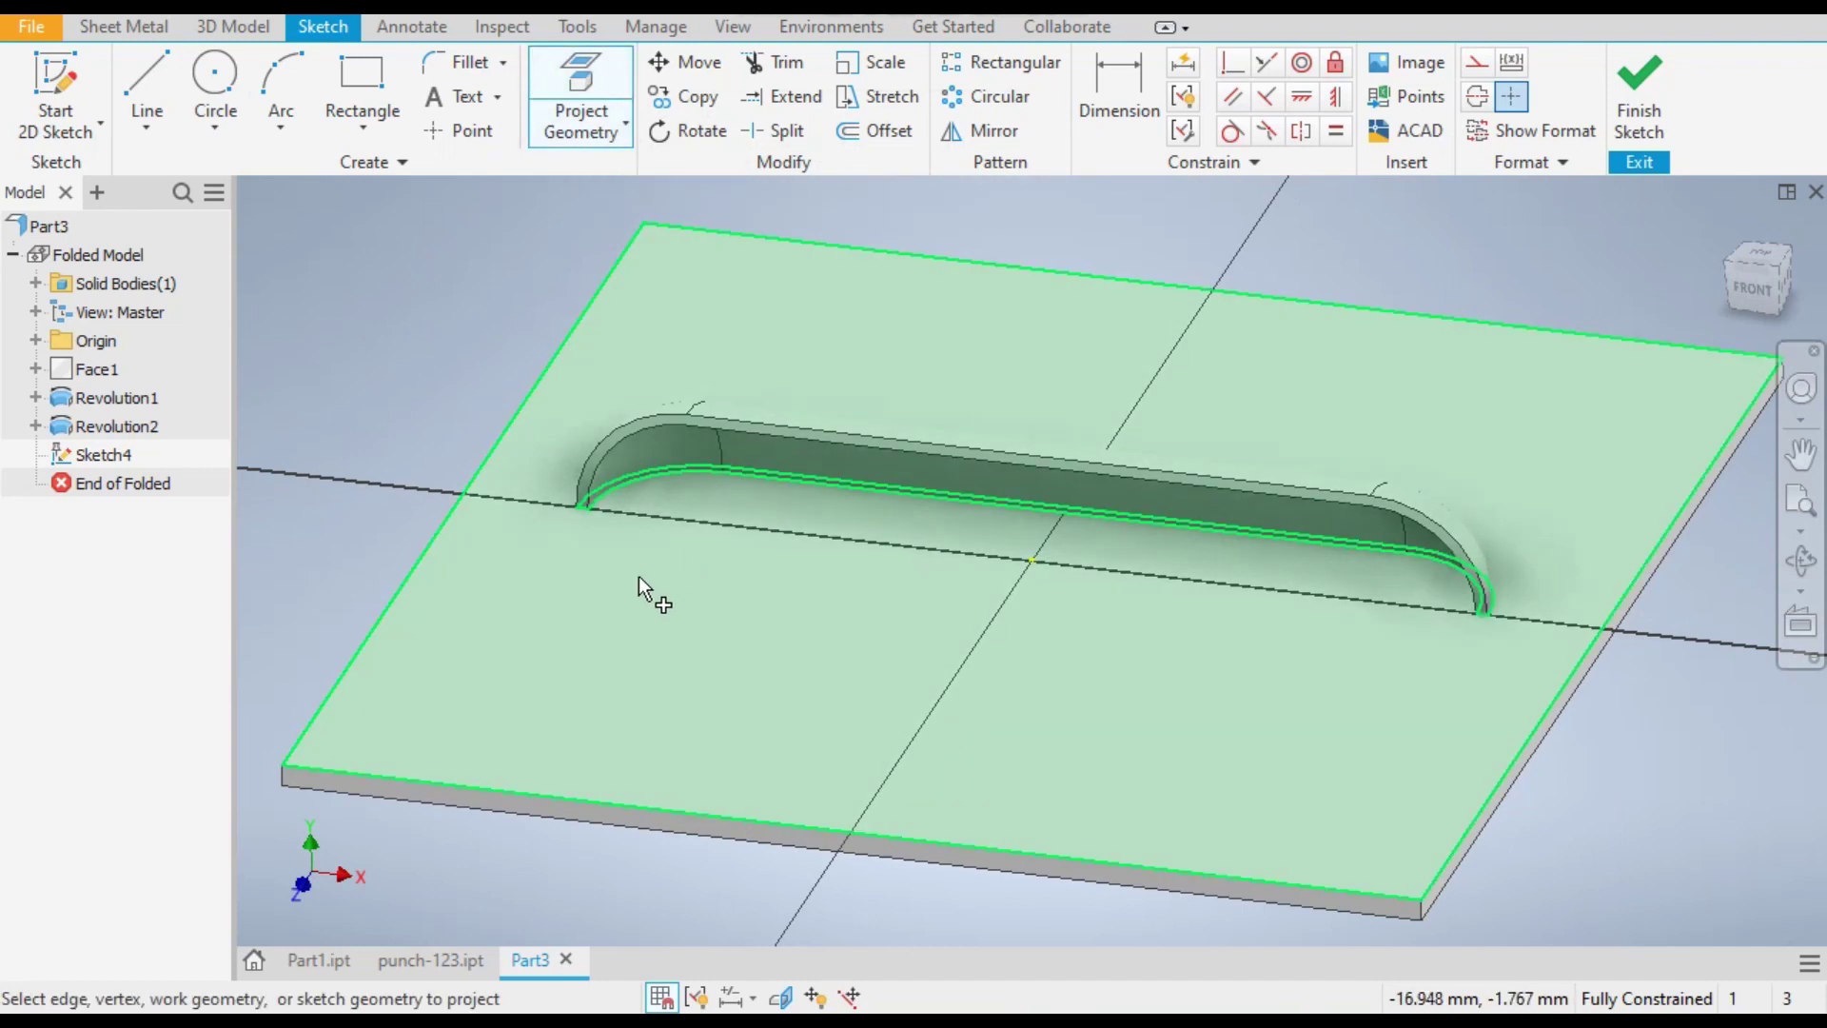
{"action": "scroll", "coordinate": [573, 493], "scroll_direction": "up", "scroll_amount": 5}
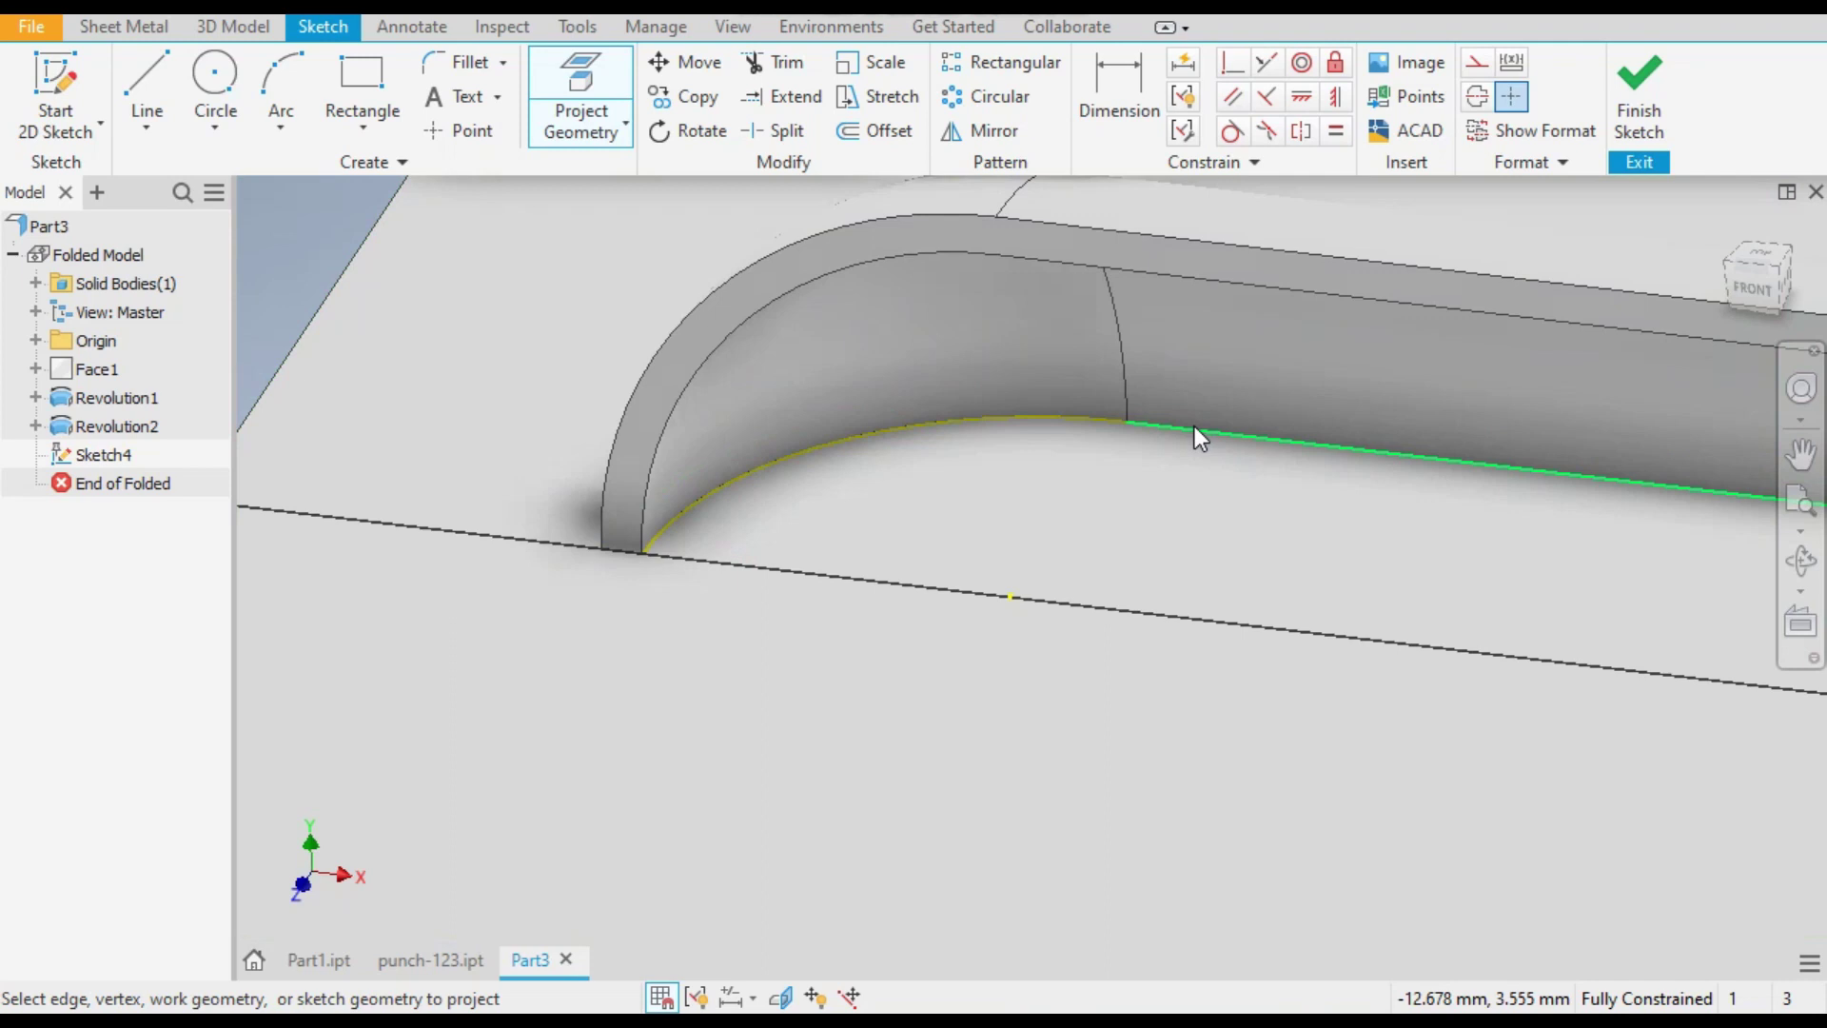
{"action": "left_click", "coordinate": [1195, 428]}
{"action": "scroll", "coordinate": [799, 523], "scroll_direction": "down", "scroll_amount": 5}
{"action": "middle_click_drag", "start_coordinate": [799, 523], "coordinate": [914, 469], "text": "shift"}
{"action": "scroll", "coordinate": [1112, 430], "scroll_direction": "up", "scroll_amount": 5}
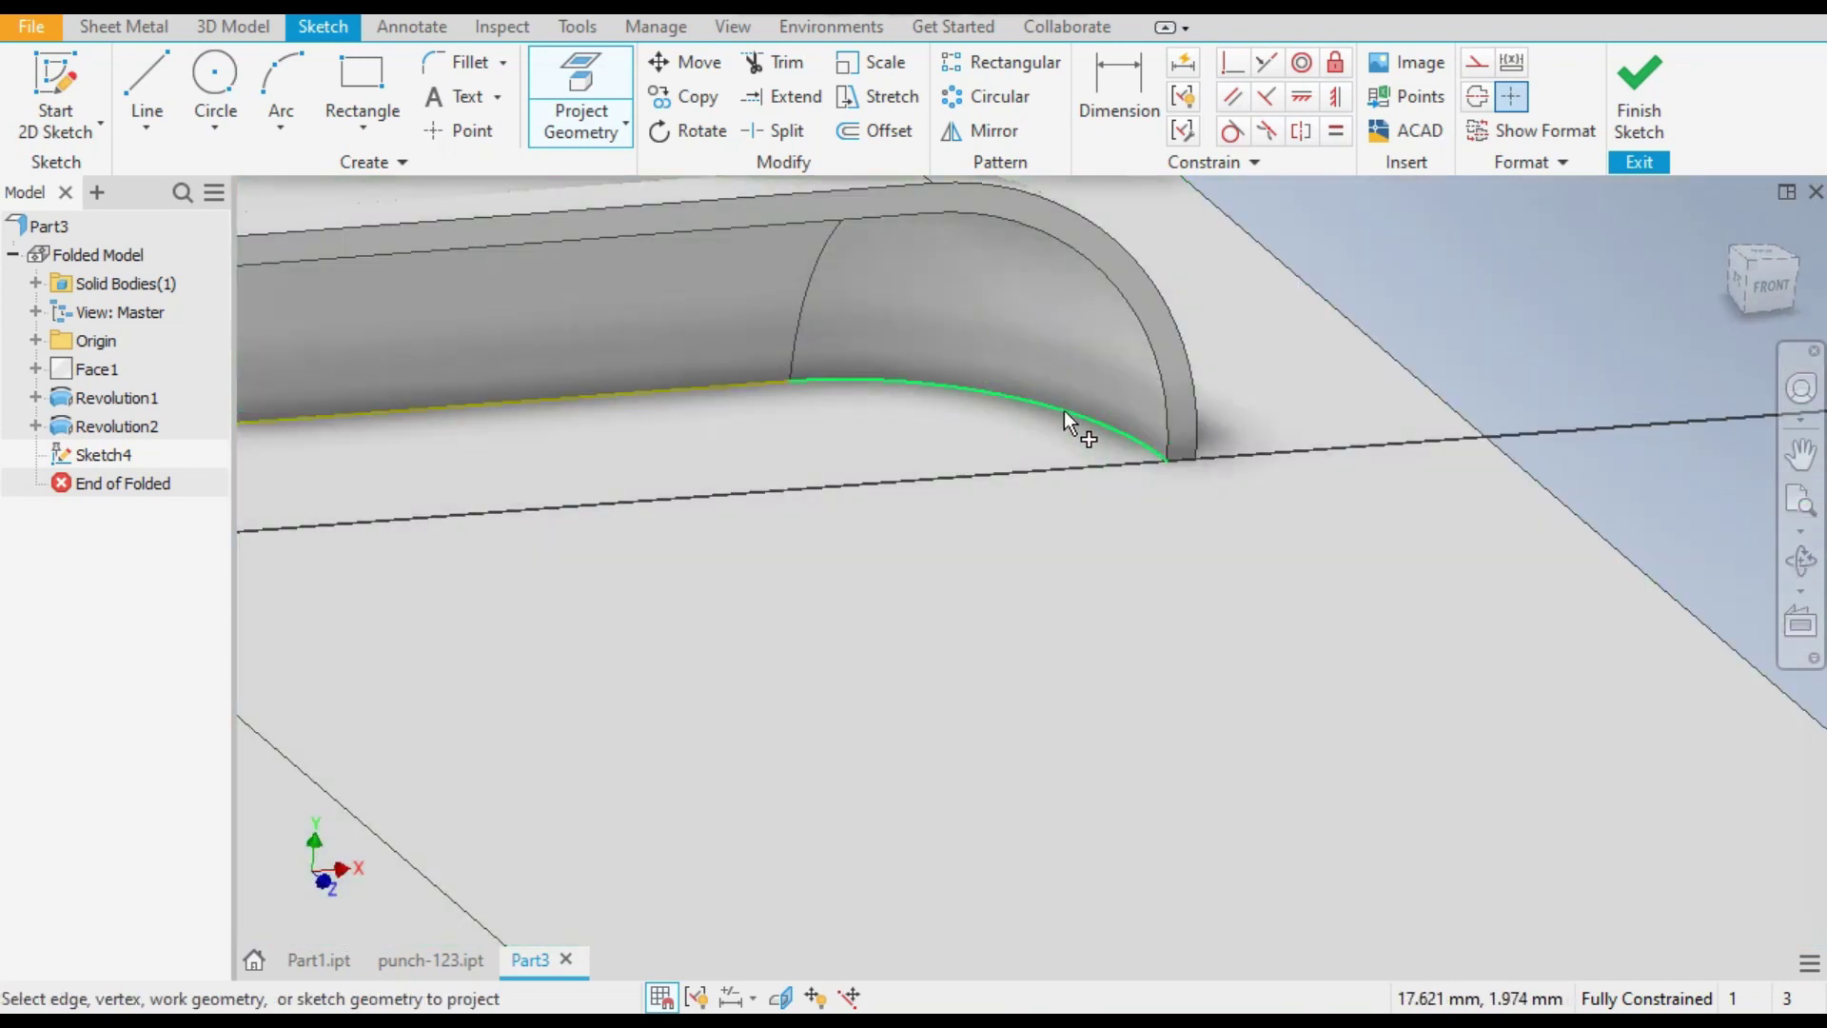
{"action": "left_click", "coordinate": [1064, 440]}
{"action": "middle_click_drag", "start_coordinate": [1653, 360], "coordinate": [1562, 368], "text": "shift"}
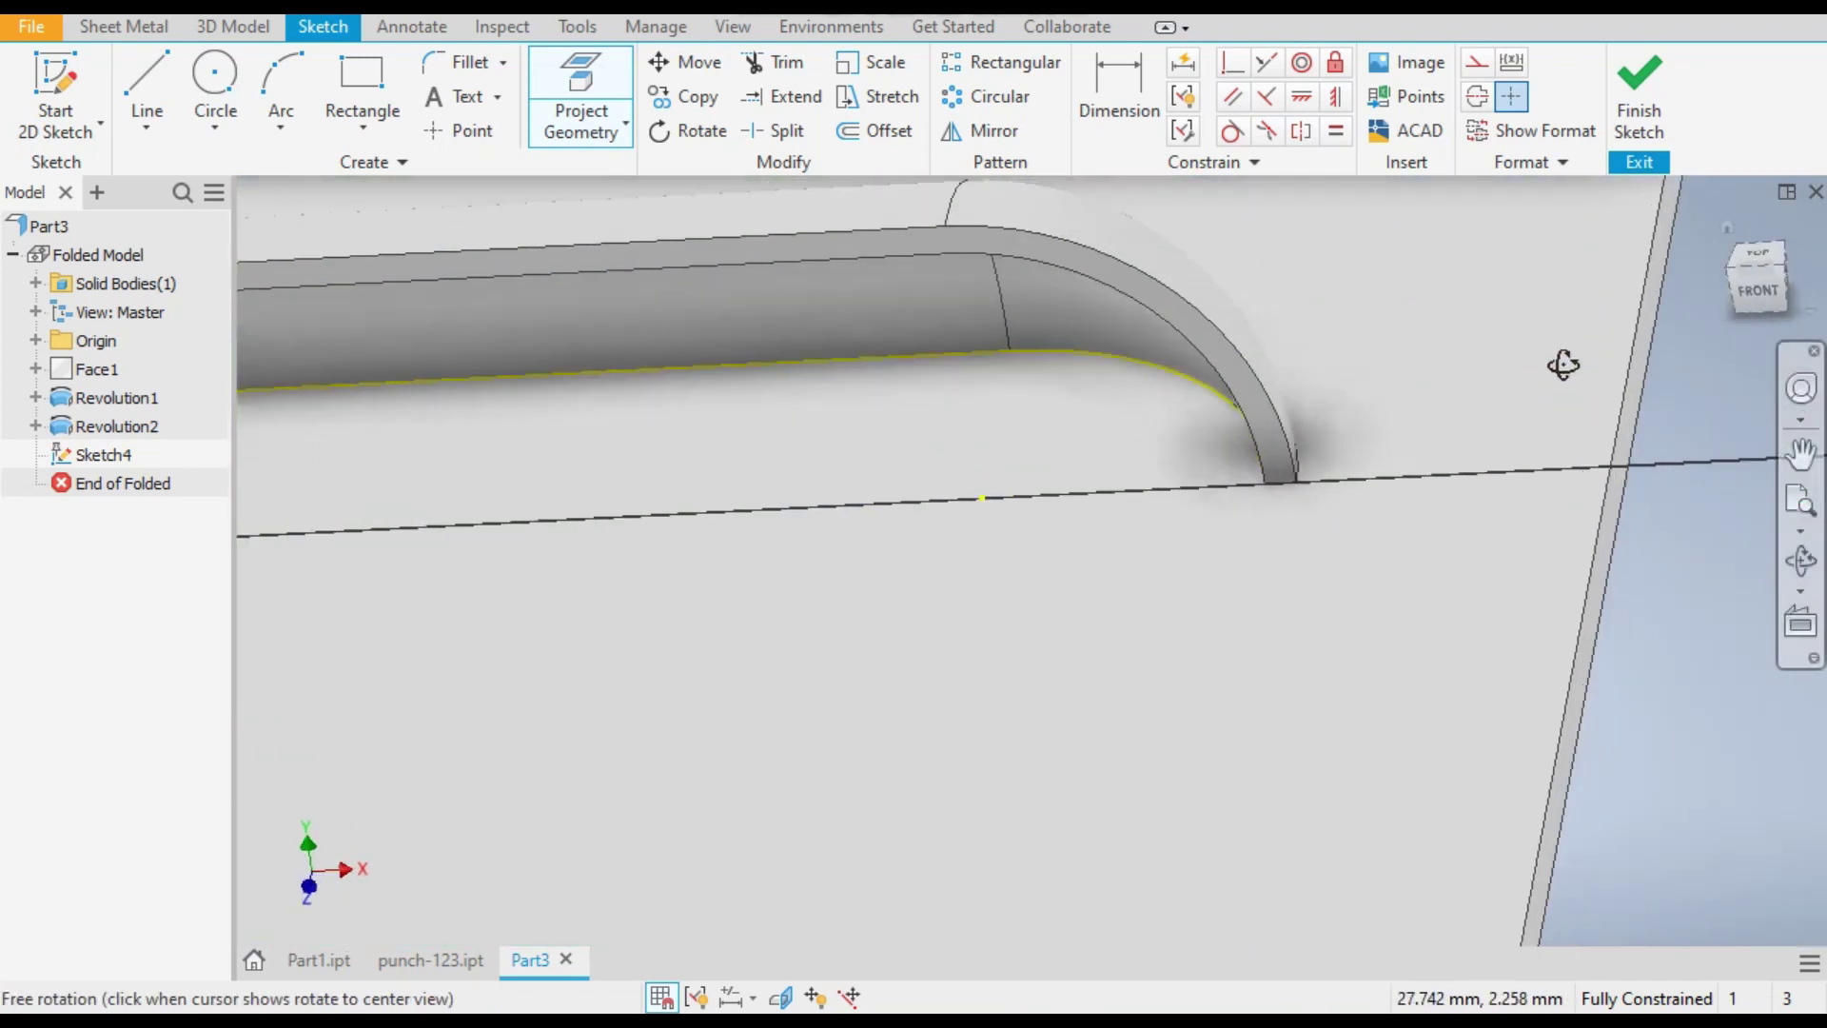
{"action": "scroll", "coordinate": [1631, 409], "scroll_direction": "down", "scroll_amount": 5}
{"action": "mouse_move", "coordinate": [1162, 444]}
{"action": "middle_mouse_down", "text": "shift"}
{"action": "mouse_move", "coordinate": [1119, 468]}
{"action": "mouse_move", "coordinate": [1142, 453]}
{"action": "middle_mouse_up", "text": "shift"}
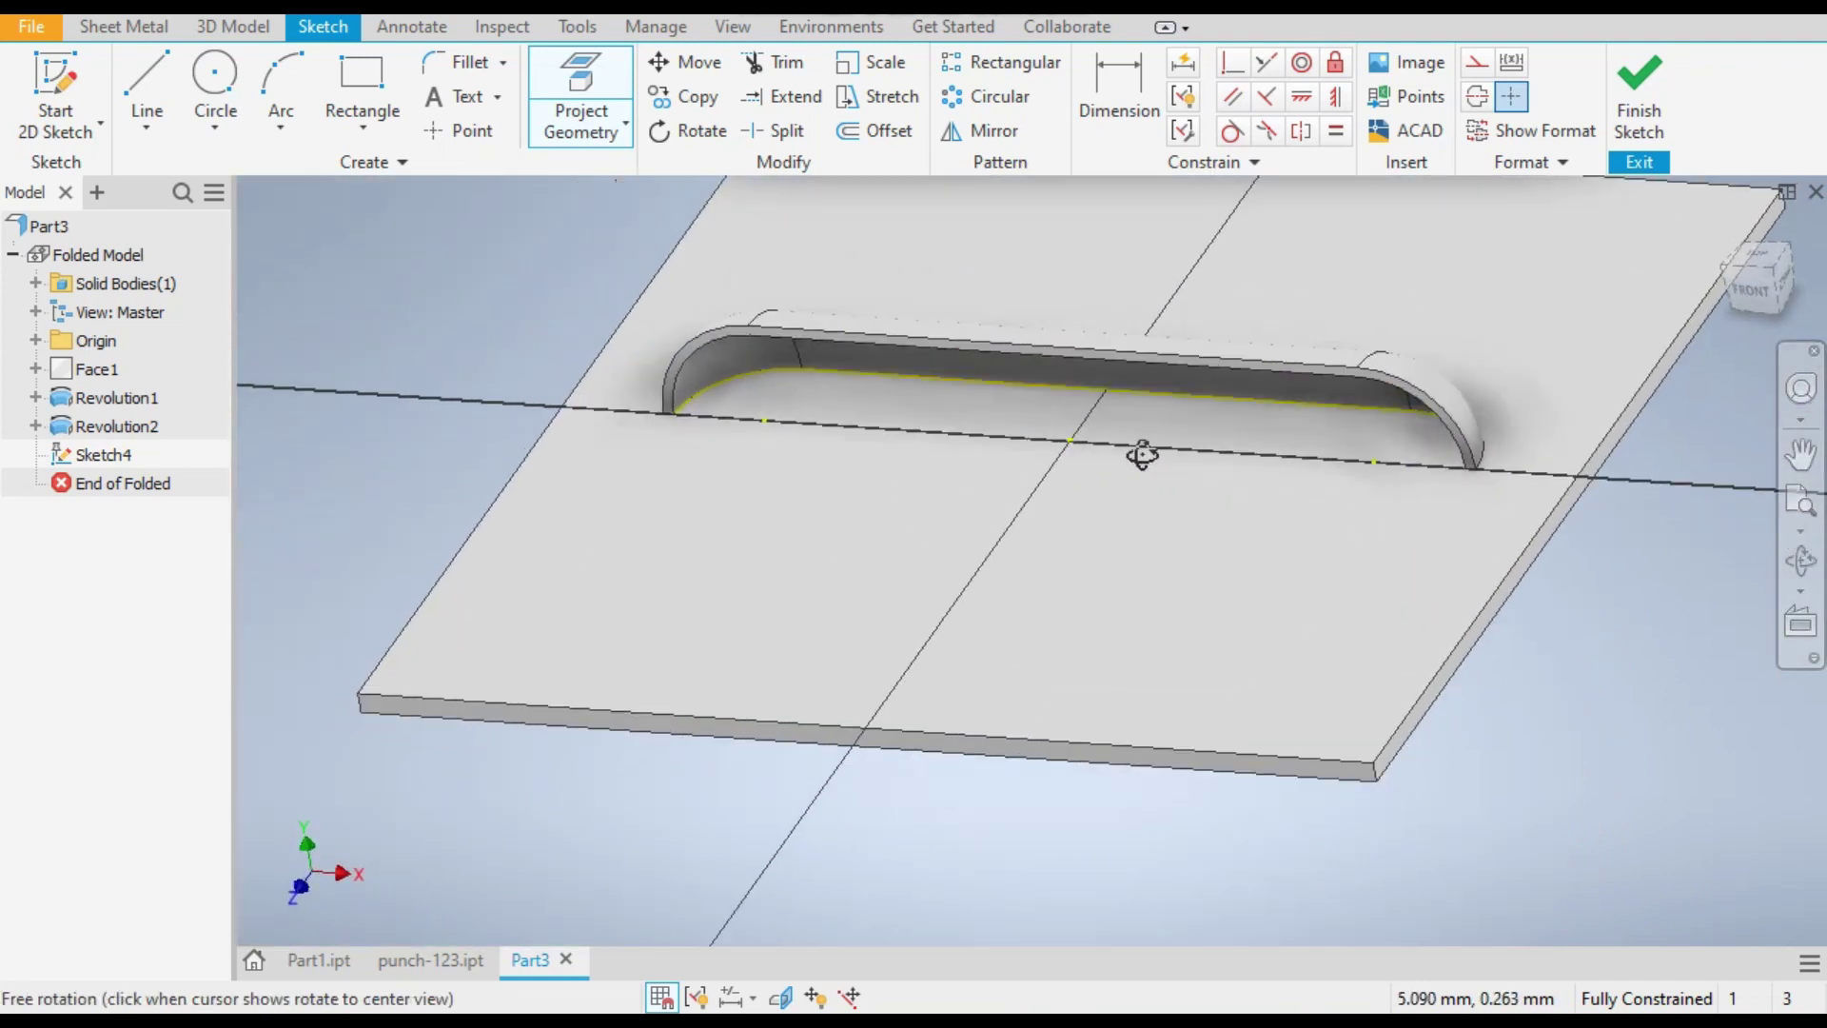
Step: Draw a closing line between the two fillet endpoints
{"action": "key", "text": "l"}
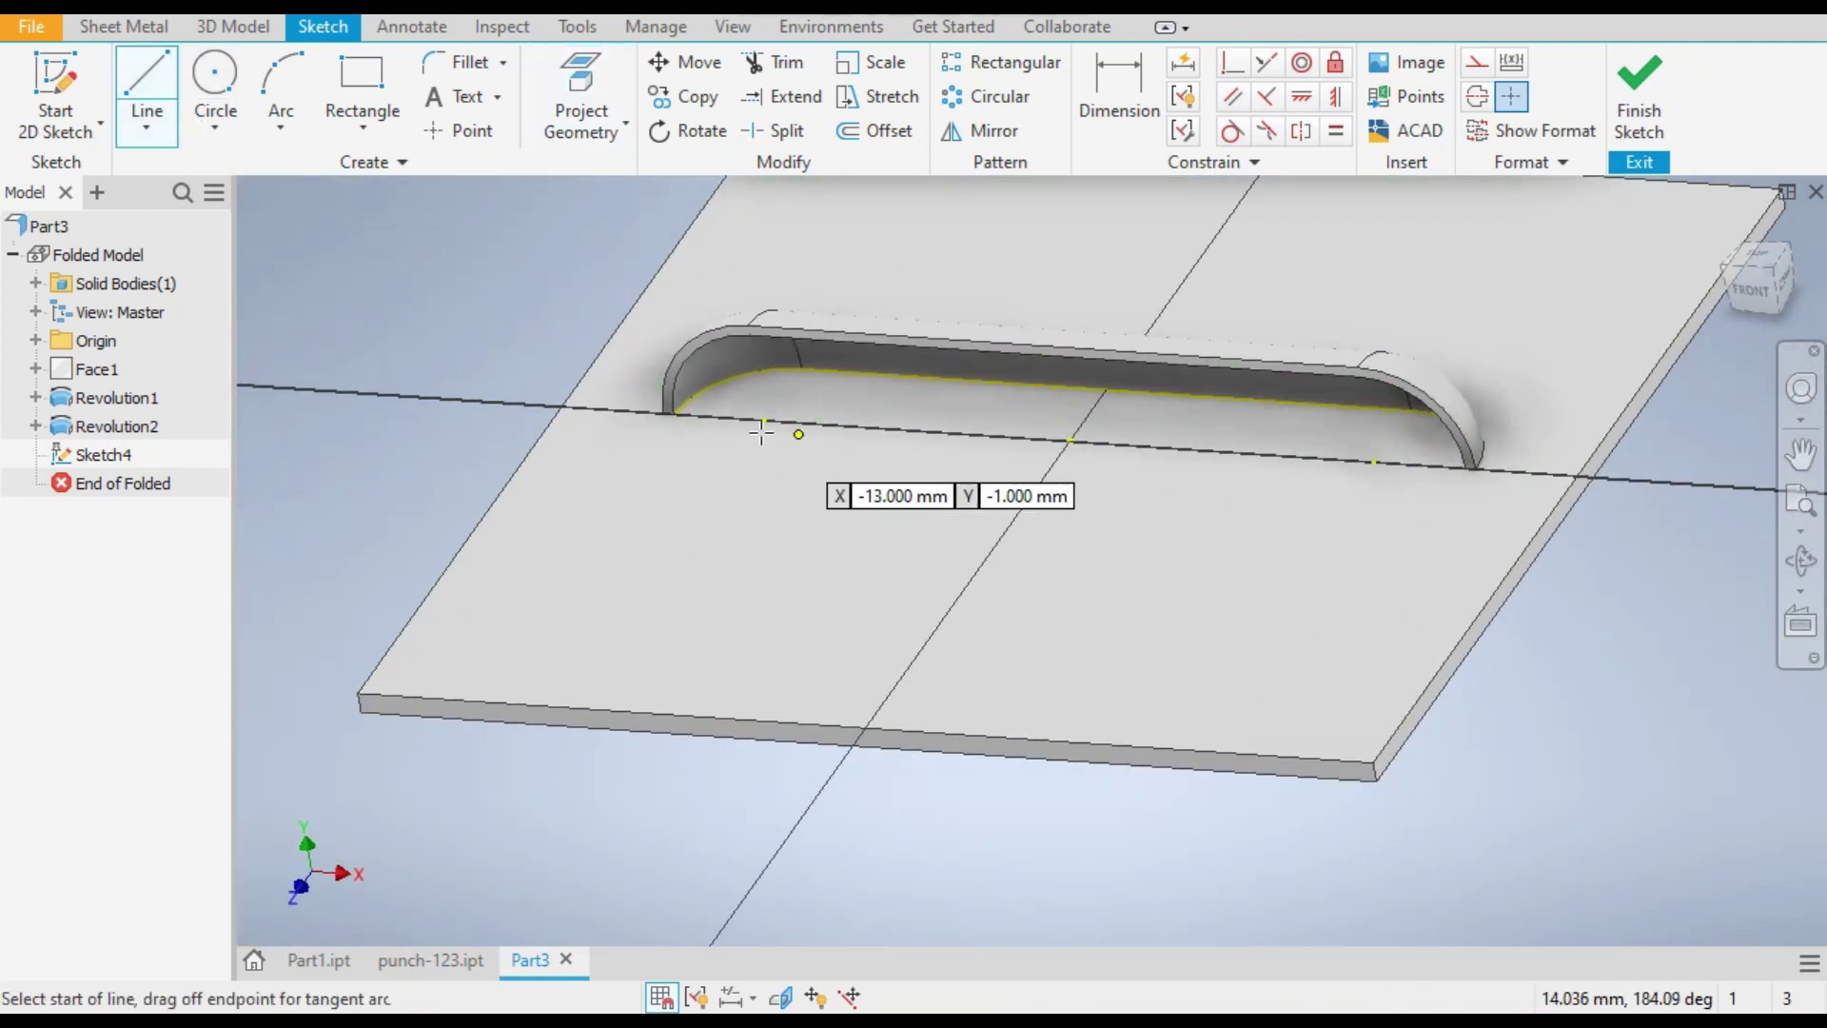
{"action": "scroll", "coordinate": [672, 411], "scroll_direction": "up", "scroll_amount": 5}
{"action": "left_click", "coordinate": [504, 416]}
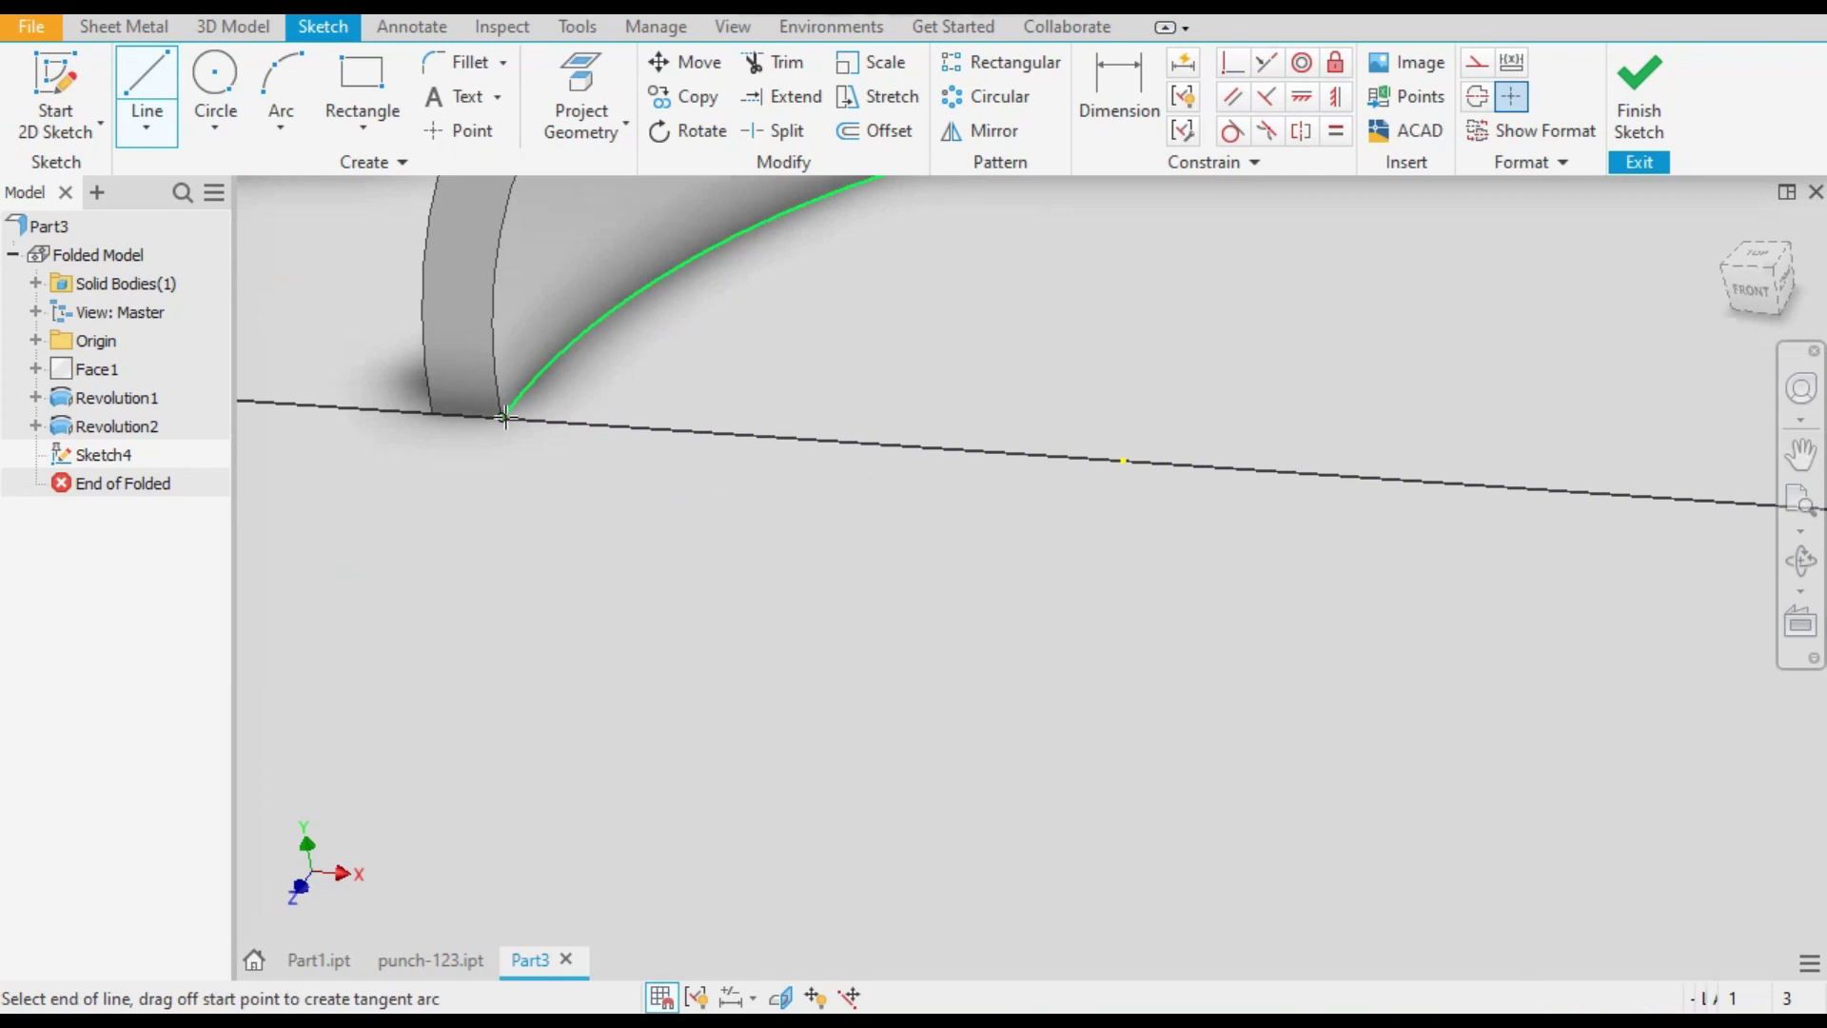
{"action": "scroll", "coordinate": [485, 475], "scroll_direction": "down", "scroll_amount": 5}
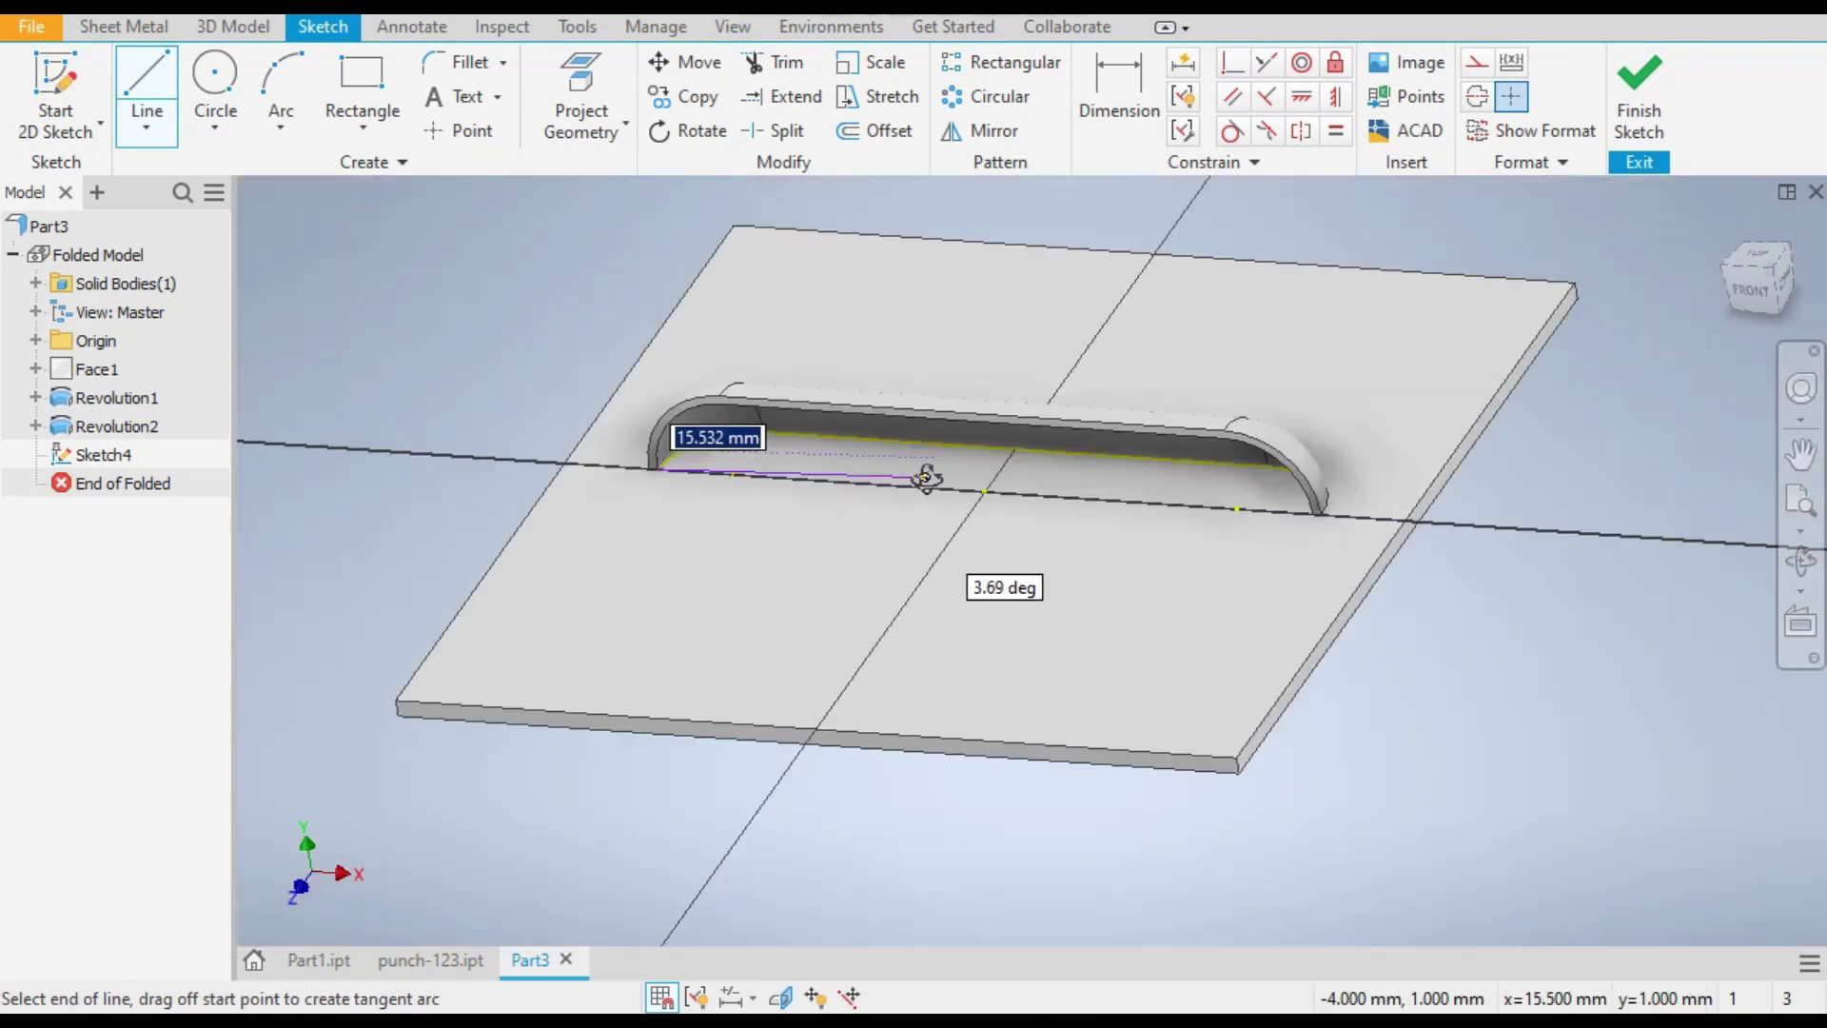
{"action": "middle_click_drag", "start_coordinate": [926, 479], "coordinate": [1224, 473], "text": "shift"}
{"action": "scroll", "coordinate": [1201, 438], "scroll_direction": "up", "scroll_amount": 5}
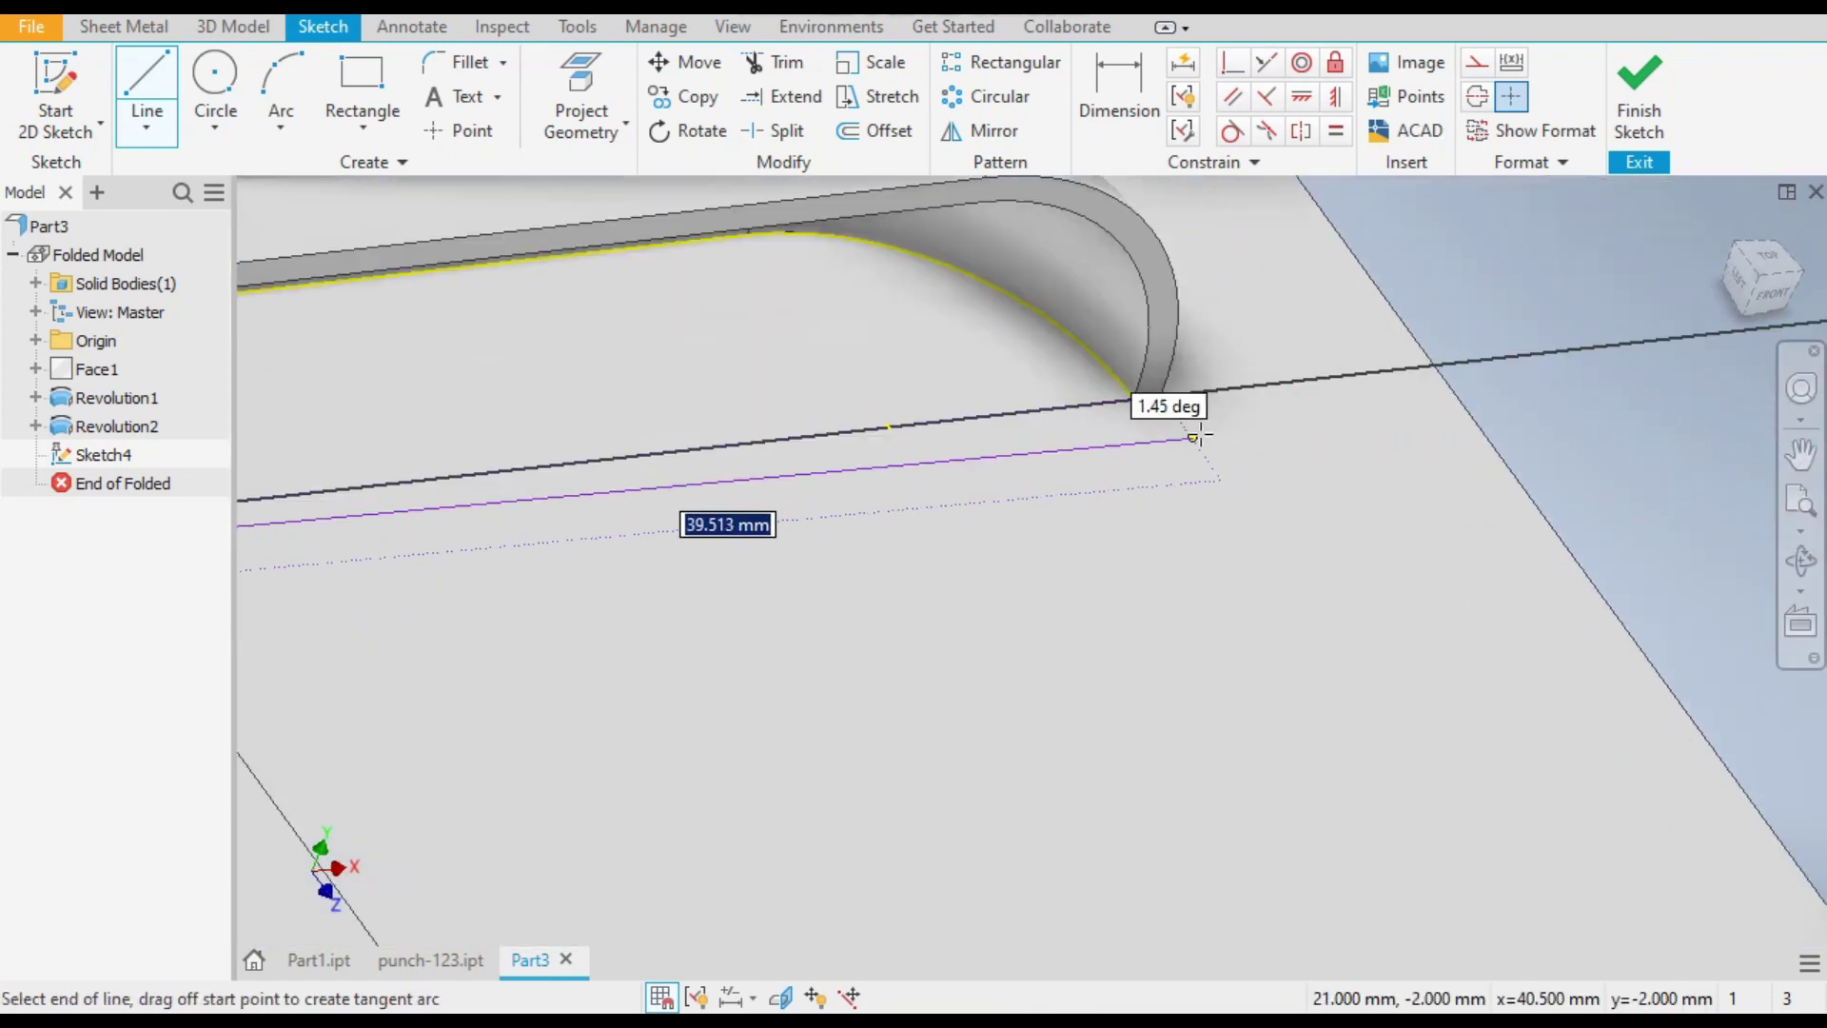
{"action": "left_click", "coordinate": [1134, 400]}
{"action": "scroll", "coordinate": [1142, 400], "scroll_direction": "down", "scroll_amount": 3}
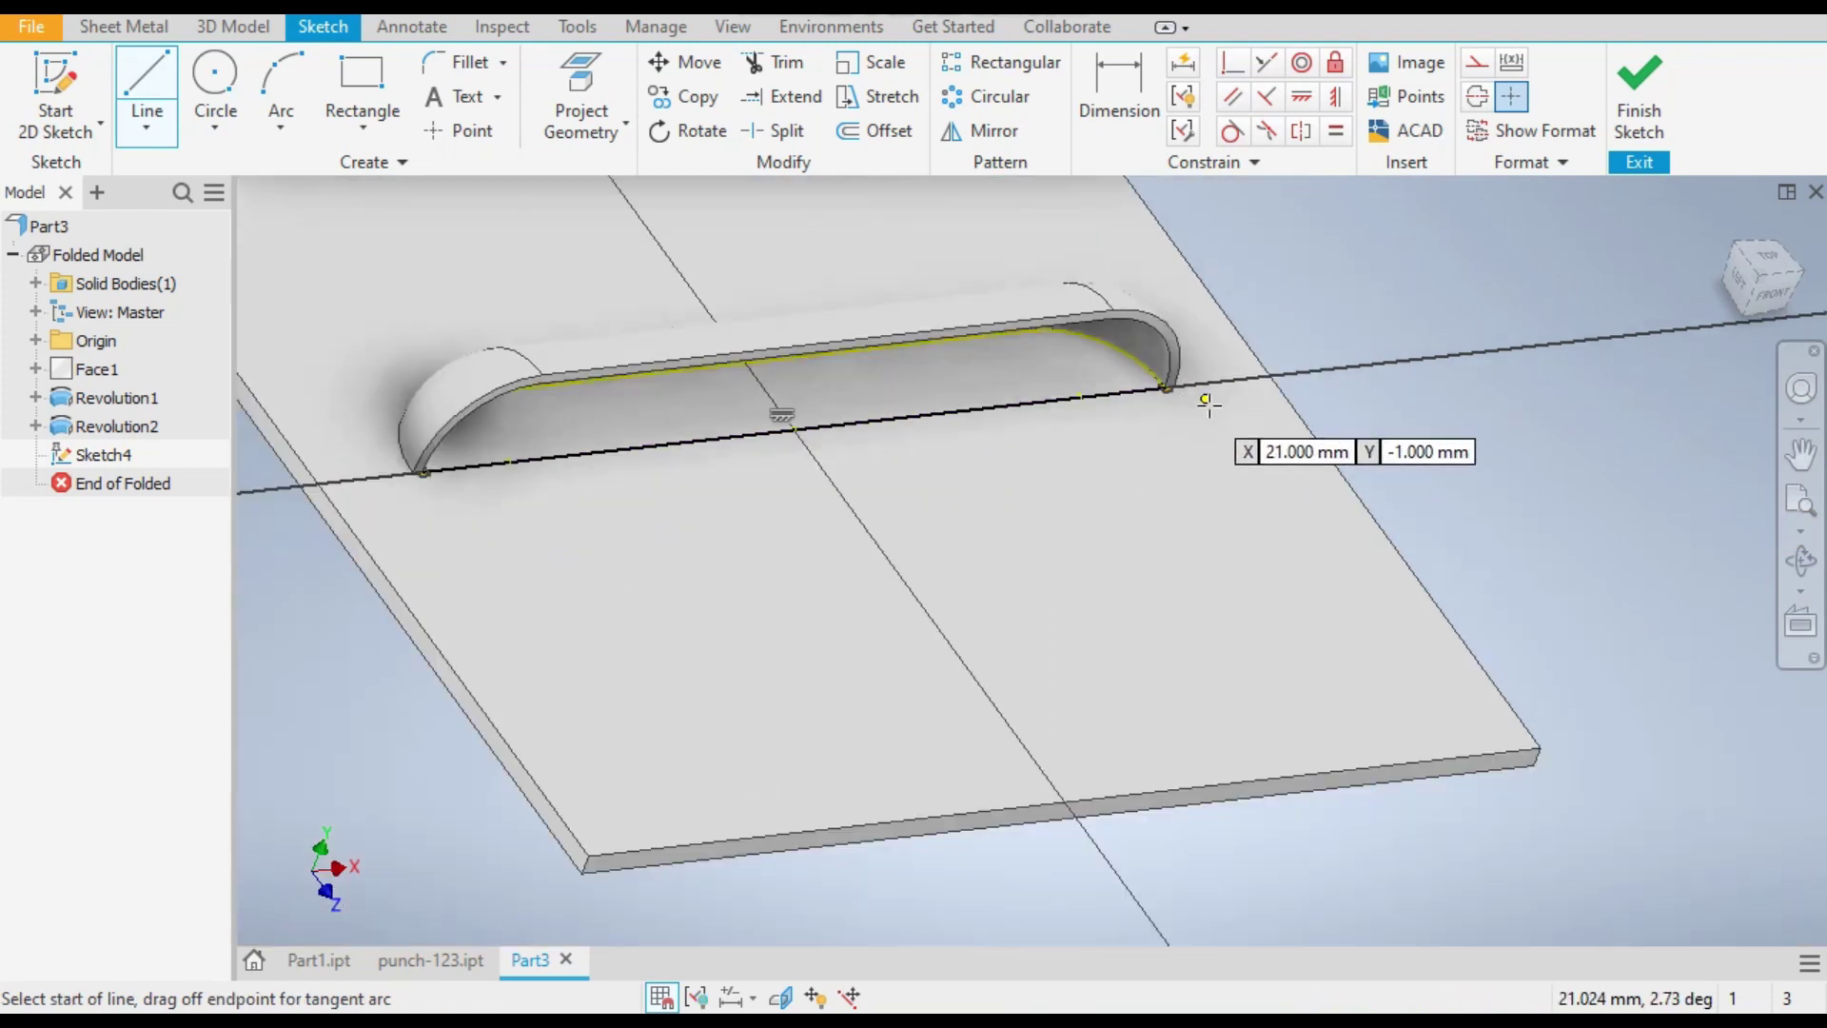
{"action": "key", "text": "Escape"}
{"action": "middle_click_drag", "start_coordinate": [1375, 444], "coordinate": [1201, 436], "text": "shift"}
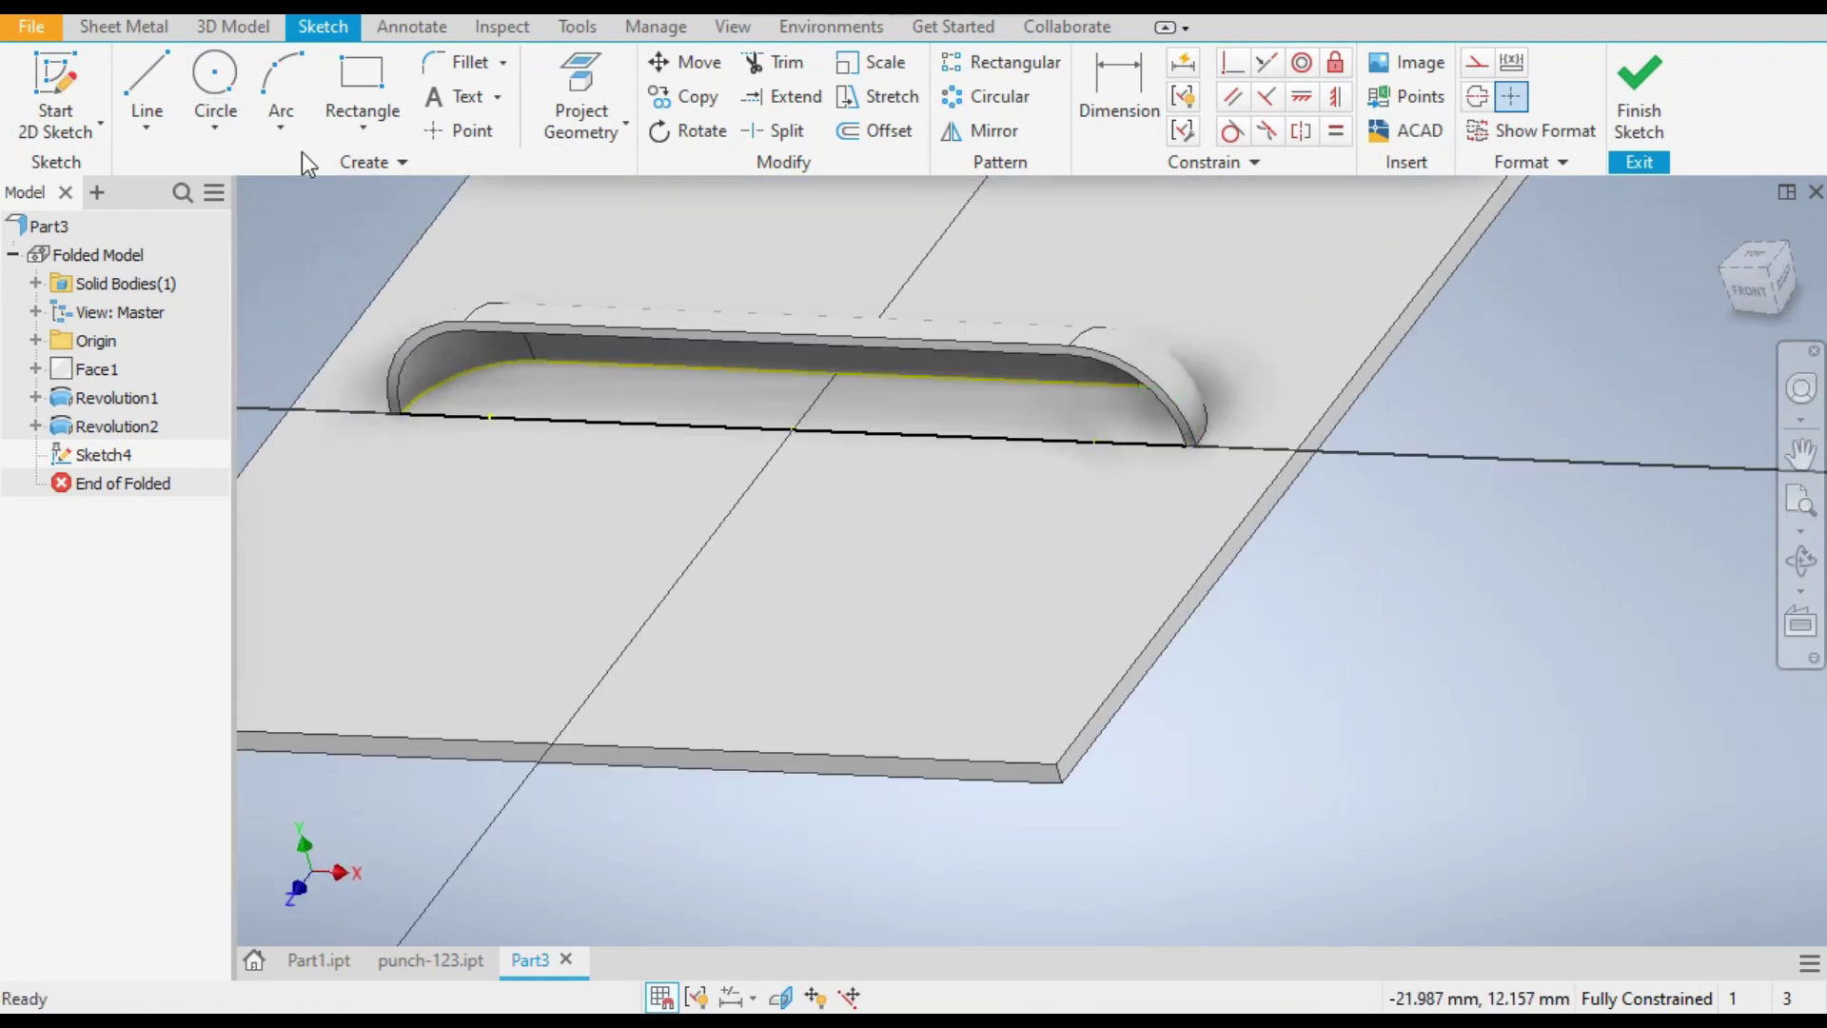
{"action": "left_click", "coordinate": [233, 26]}
{"action": "left_click", "coordinate": [214, 91]}
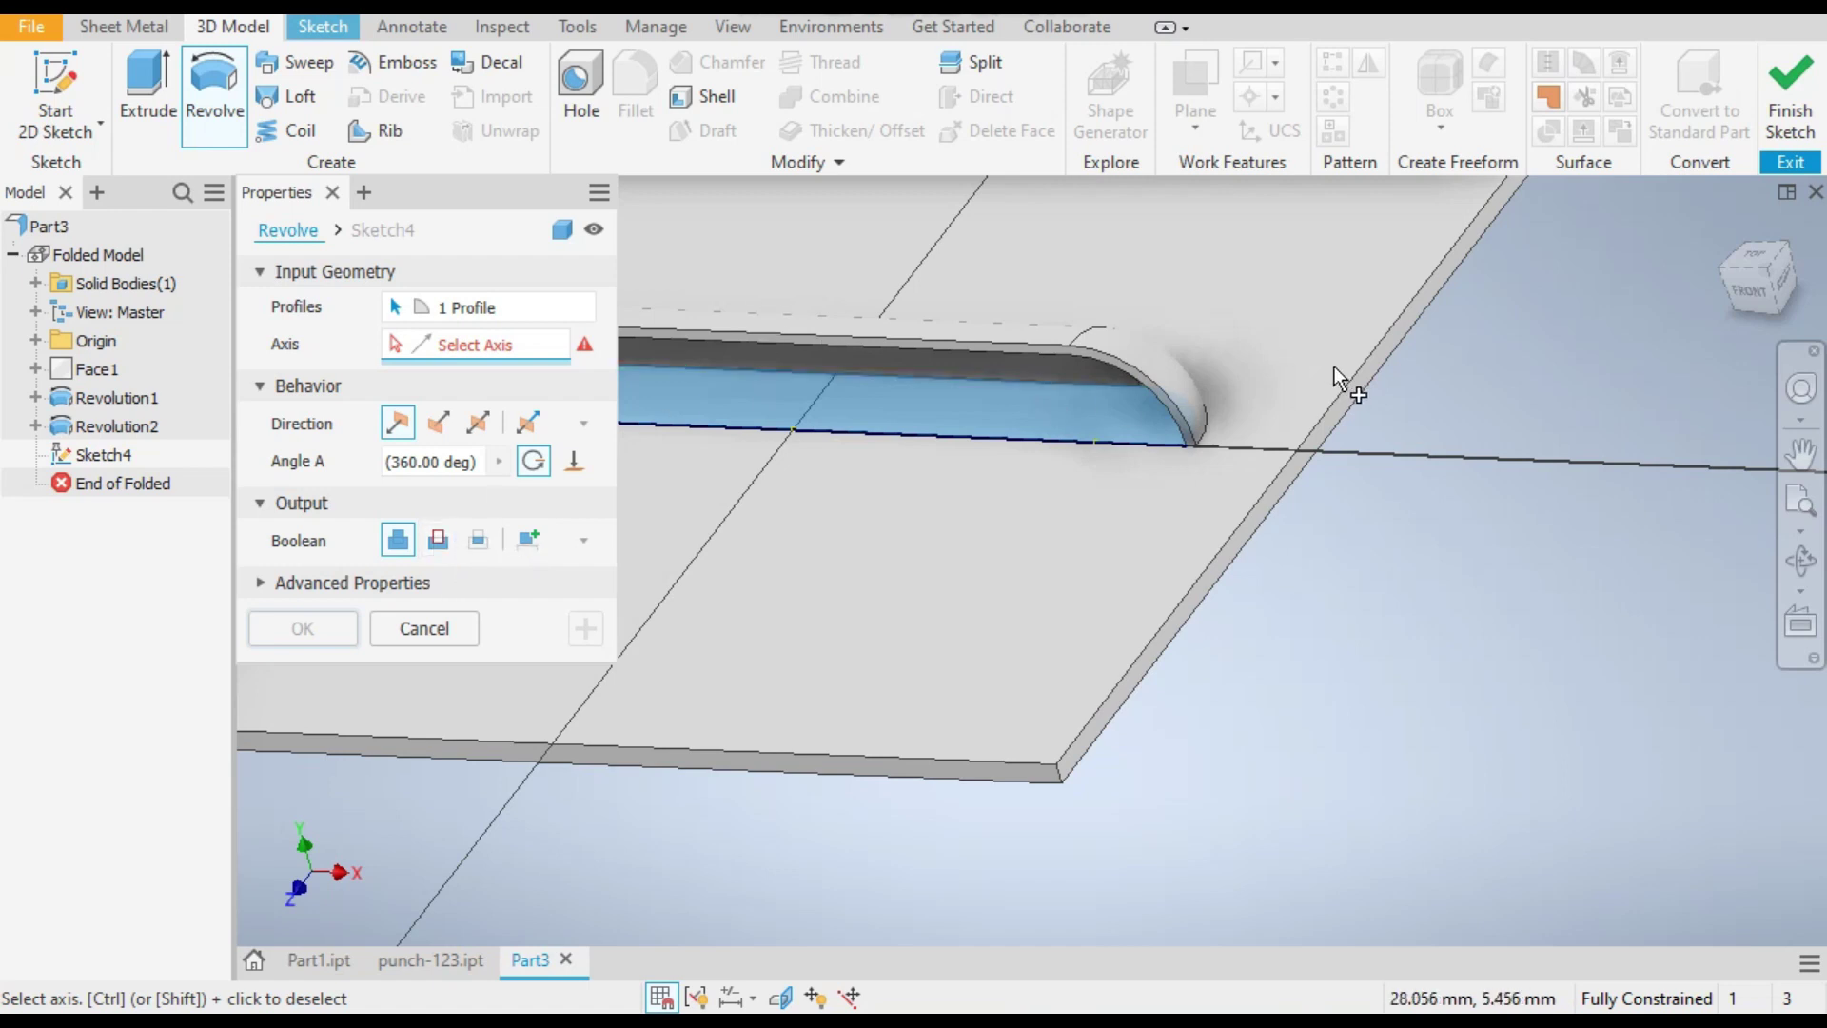
Step: Extrude-cut the Sketch4 profile into the plate to a depth of the Thickness parameter
{"action": "key", "text": "Escape"}
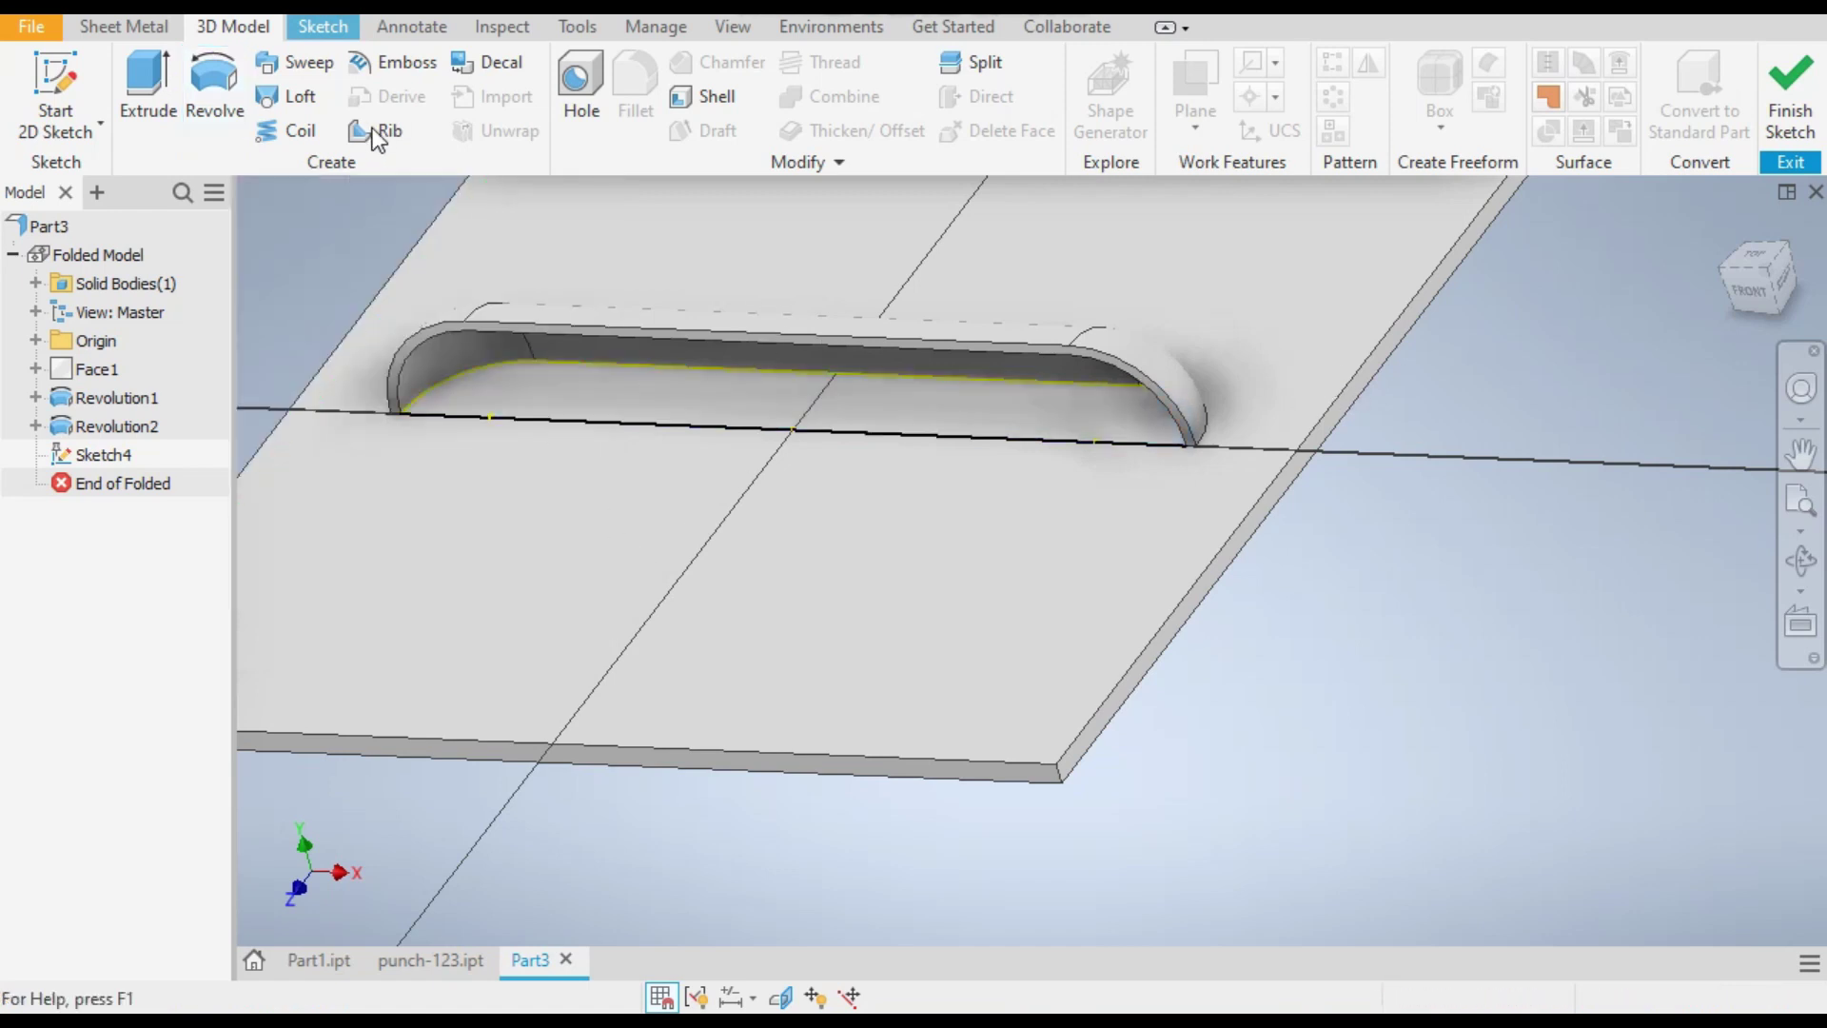
{"action": "left_click", "coordinate": [145, 81]}
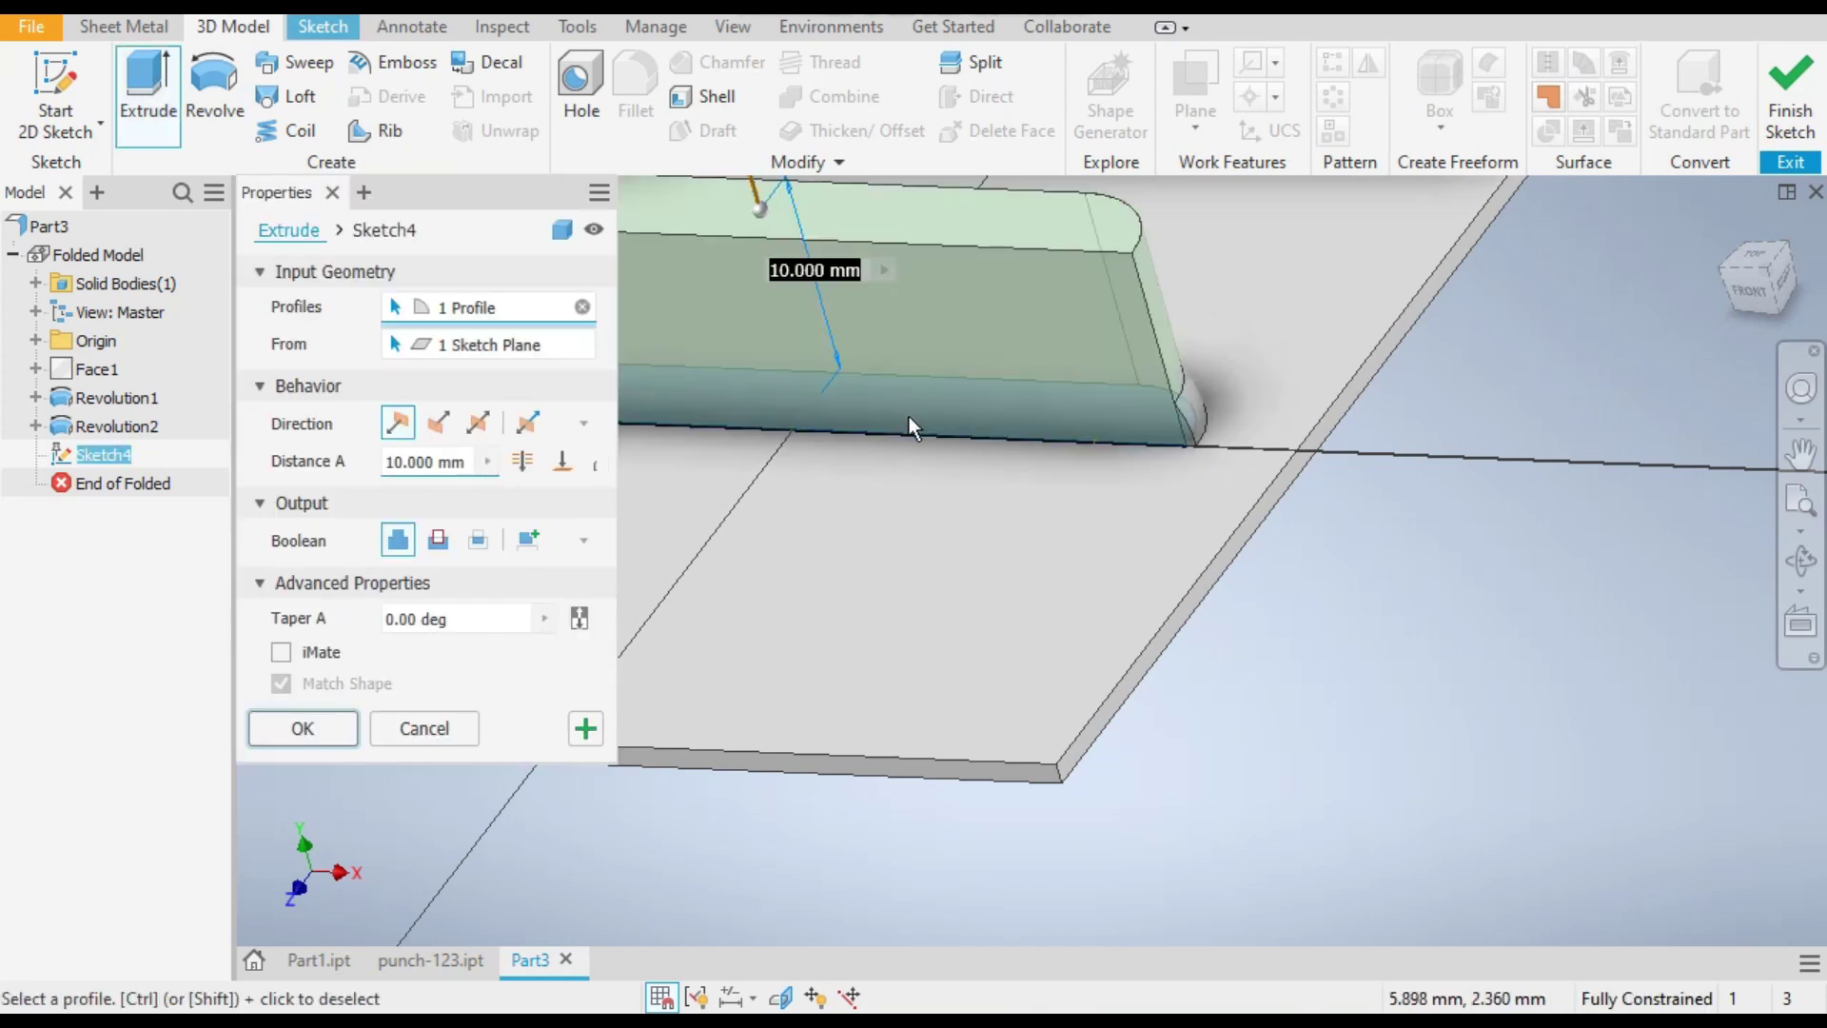
{"action": "left_click", "coordinate": [441, 423]}
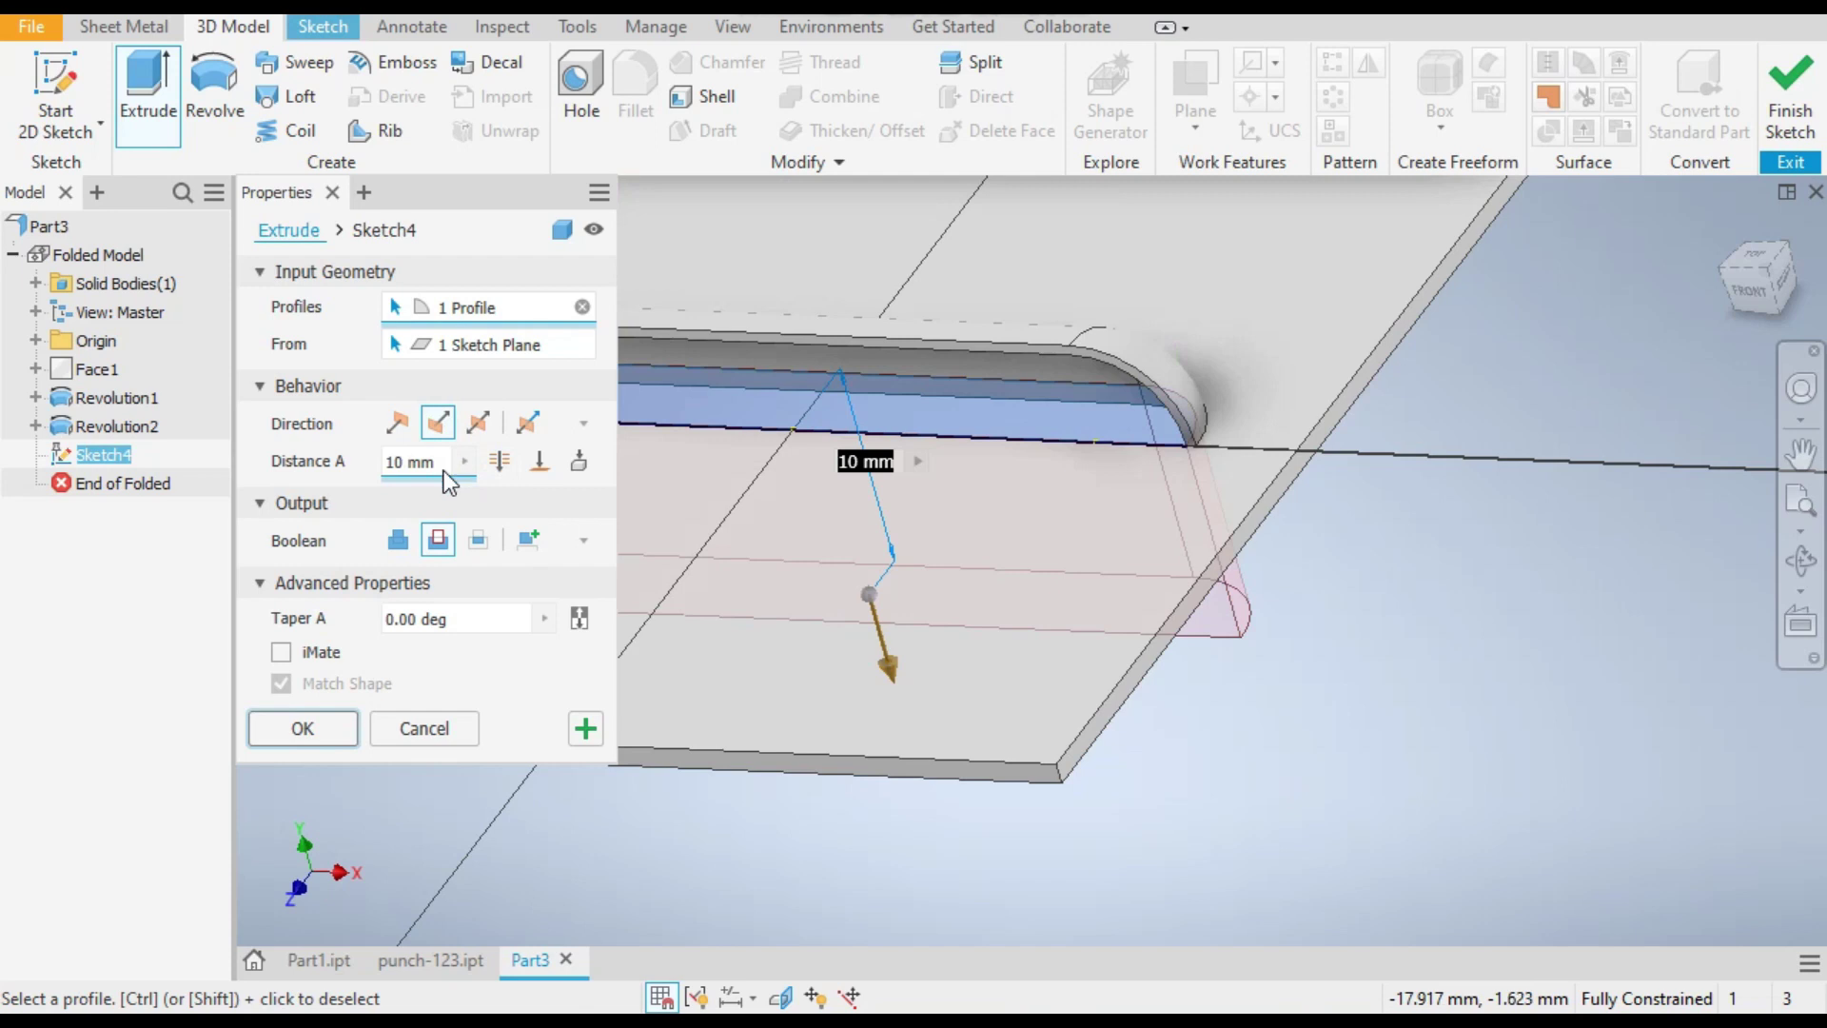
{"action": "left_click", "coordinate": [462, 463]}
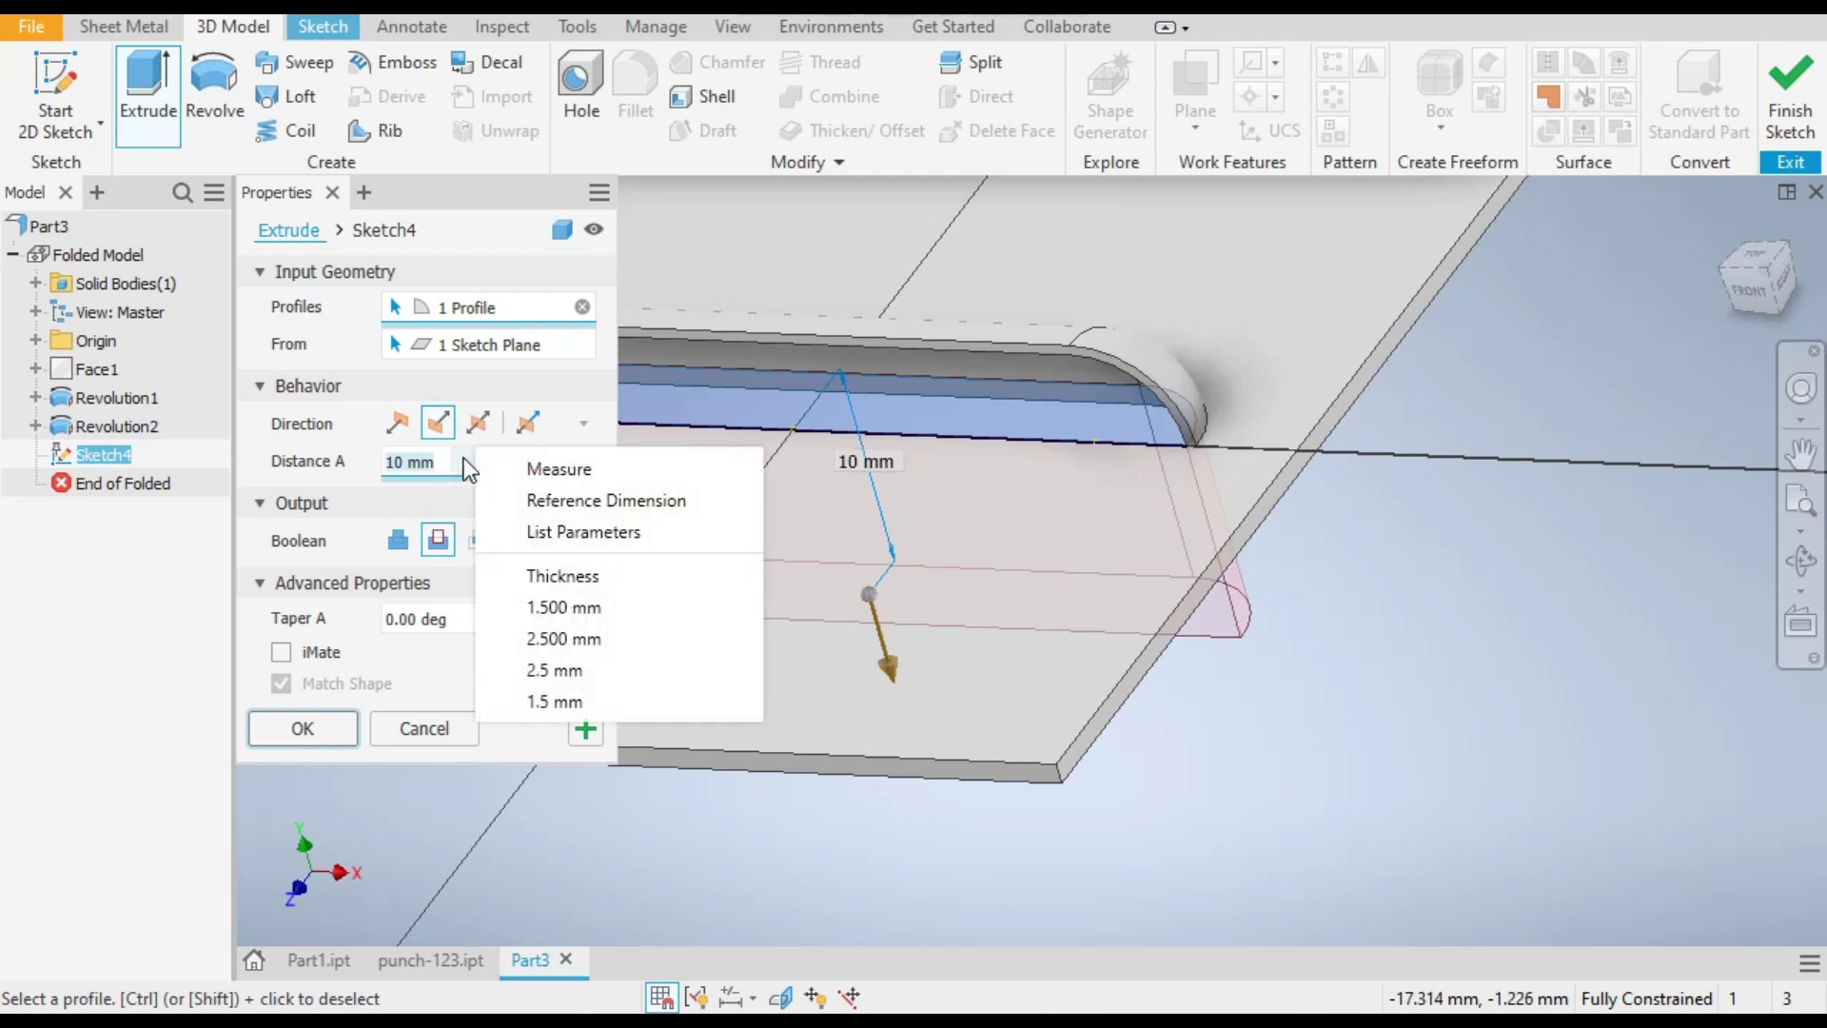
{"action": "left_click", "coordinate": [606, 531]}
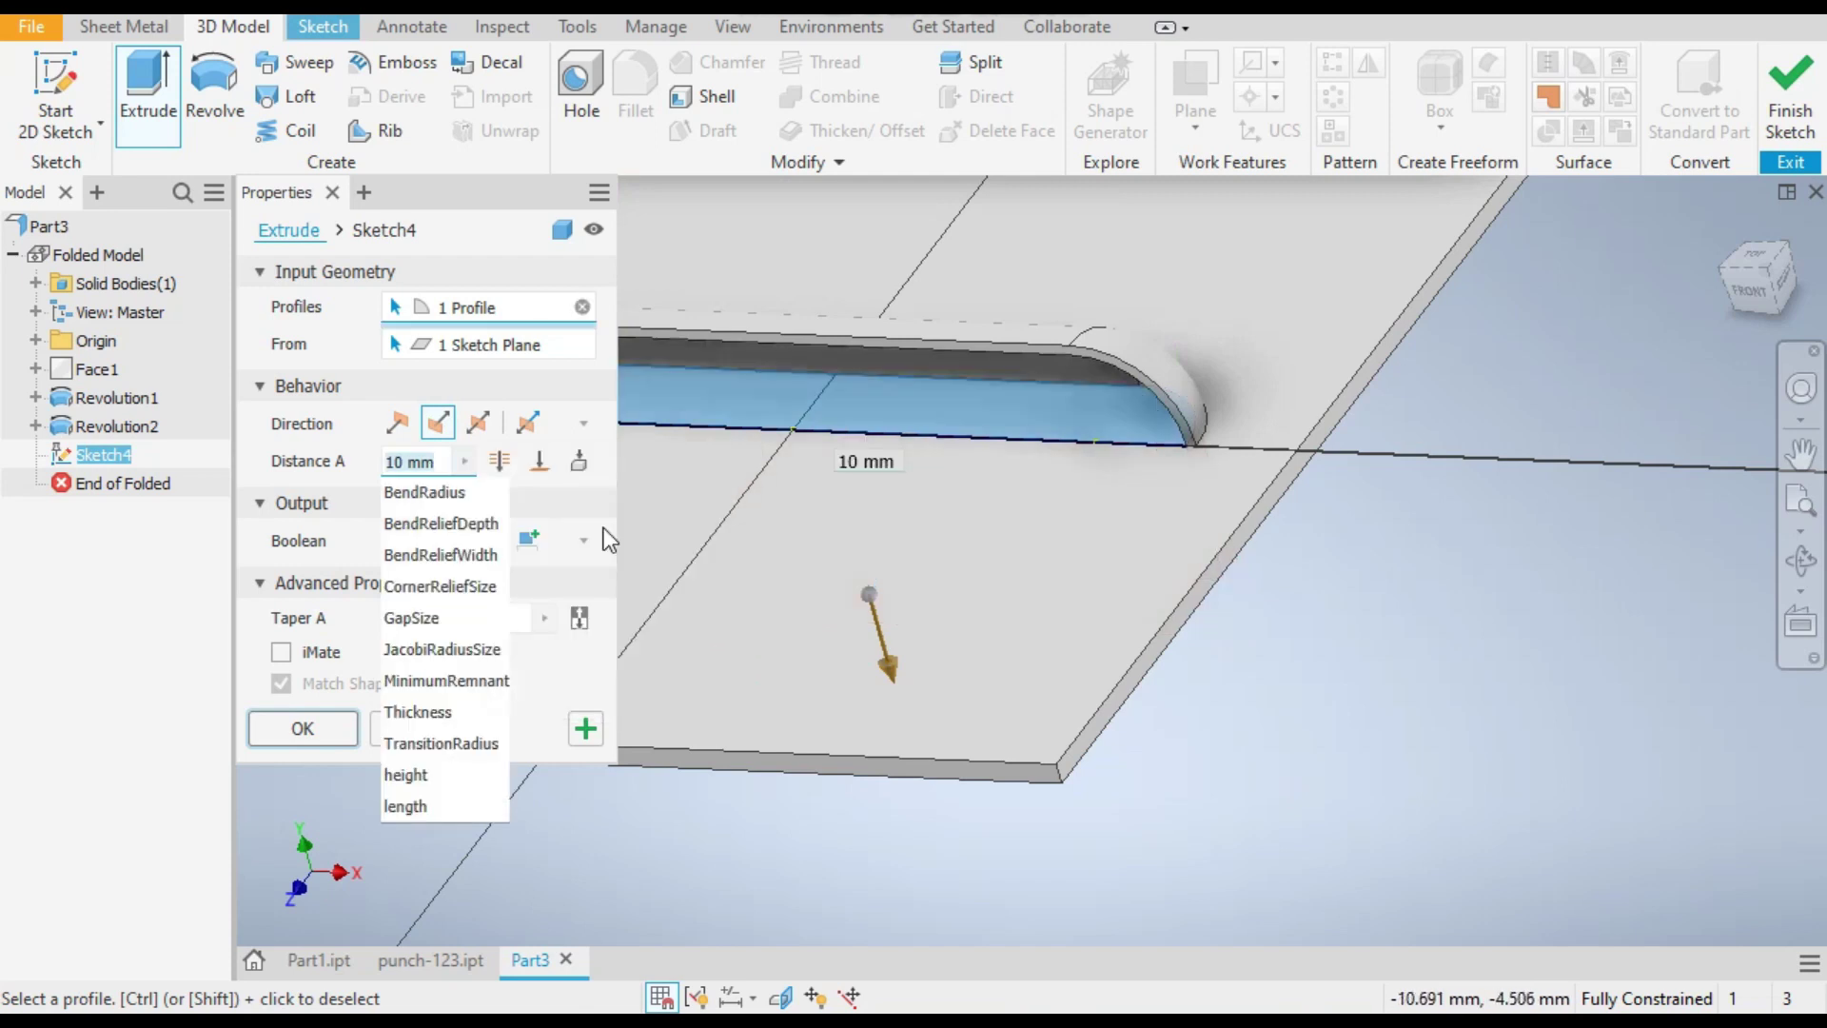
{"action": "left_click", "coordinate": [430, 714]}
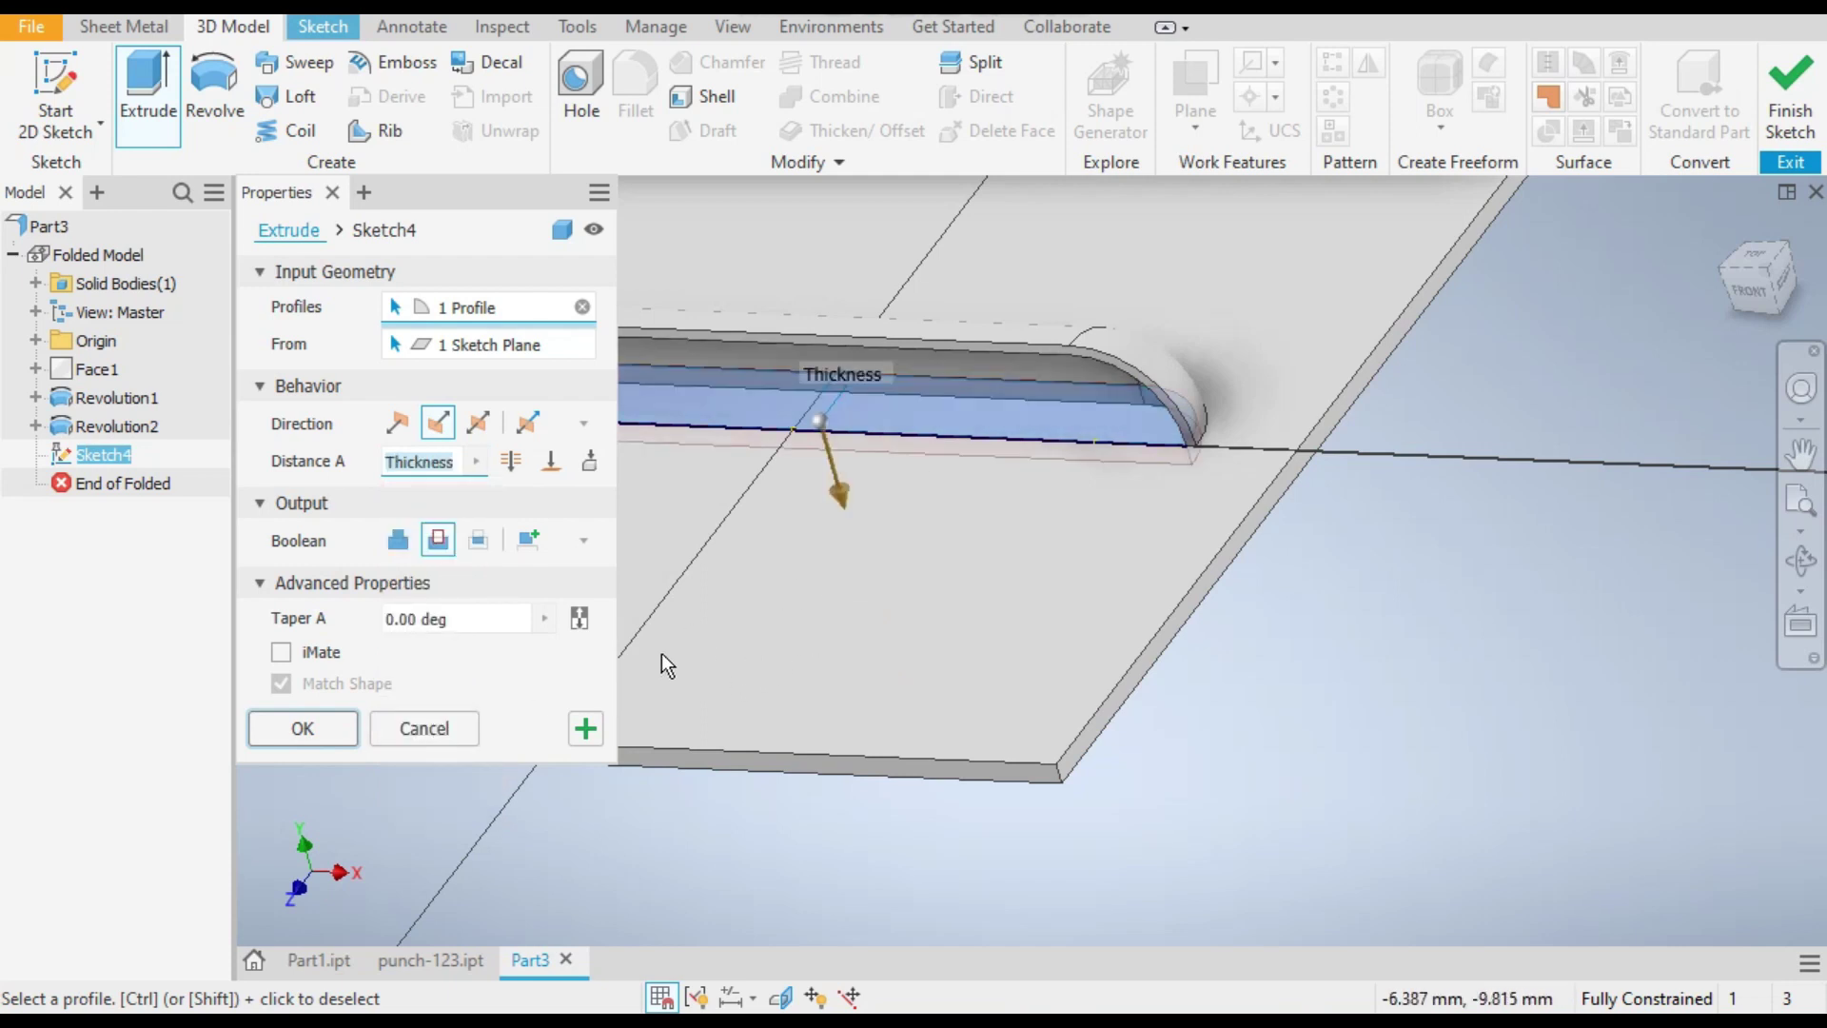
{"action": "left_click", "coordinate": [318, 725]}
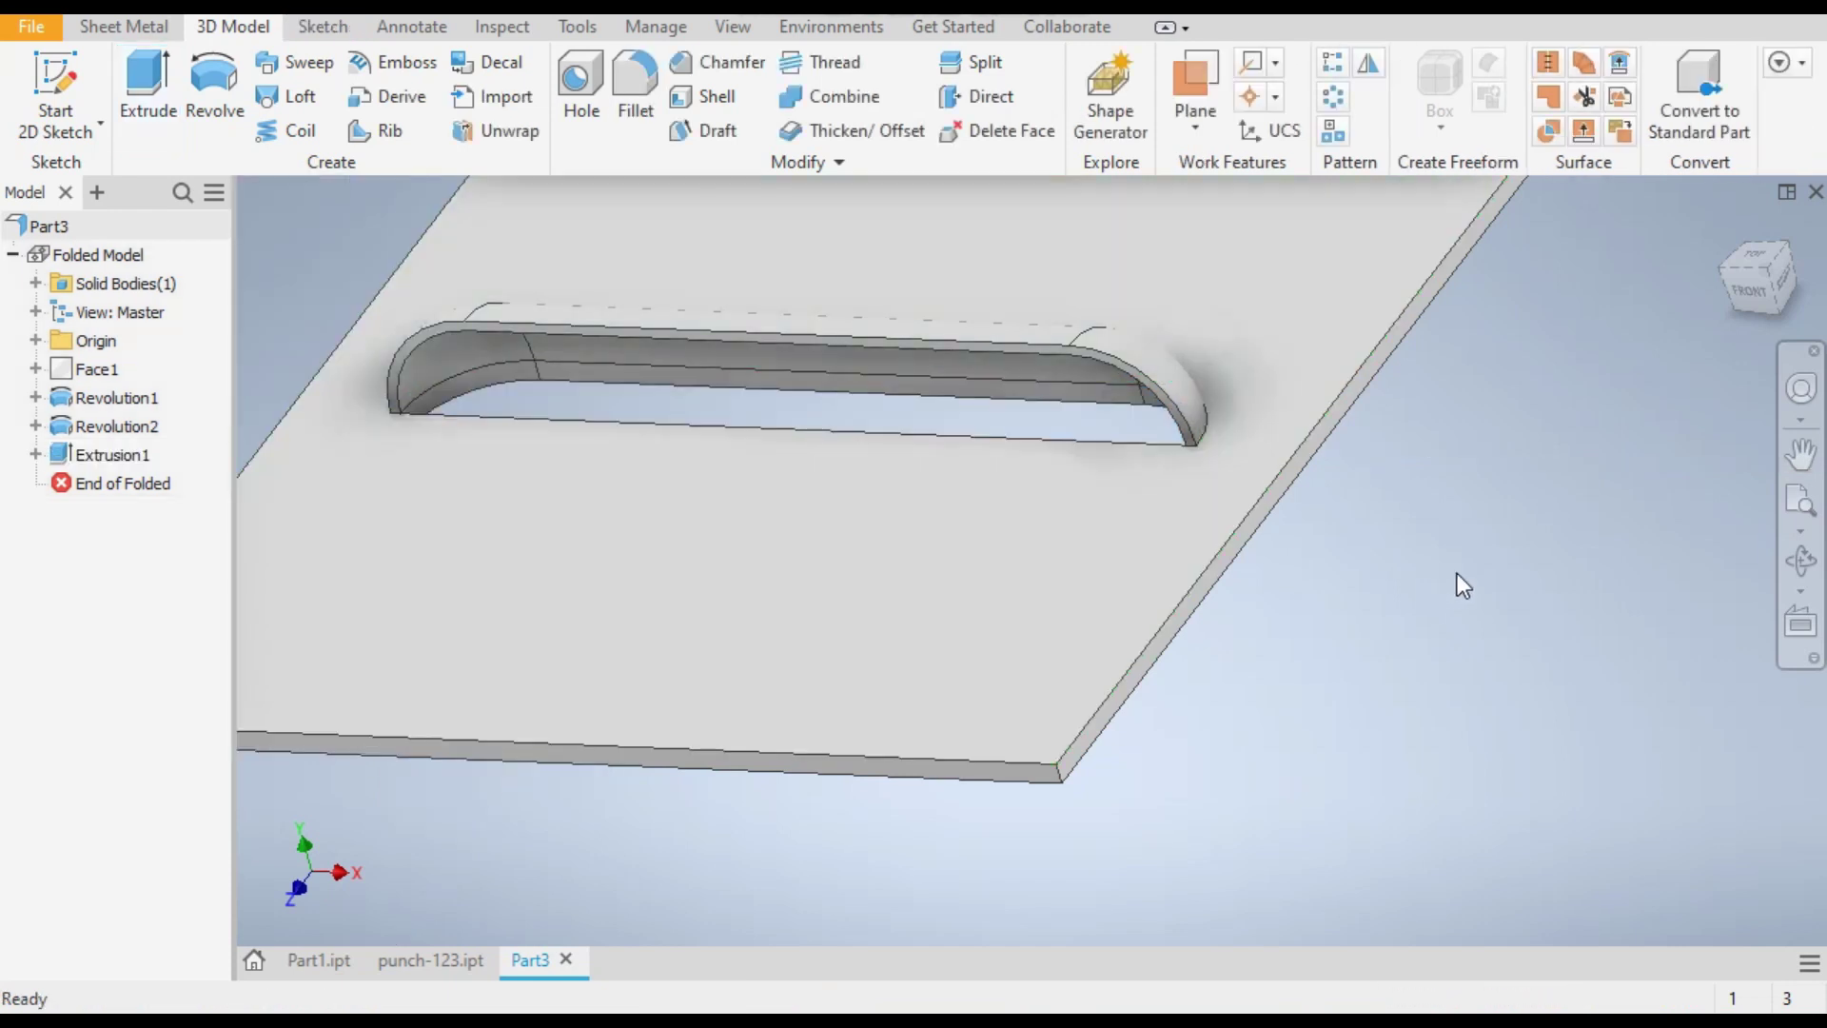
{"action": "middle_click_drag", "start_coordinate": [1347, 668], "coordinate": [1273, 644], "text": "shift"}
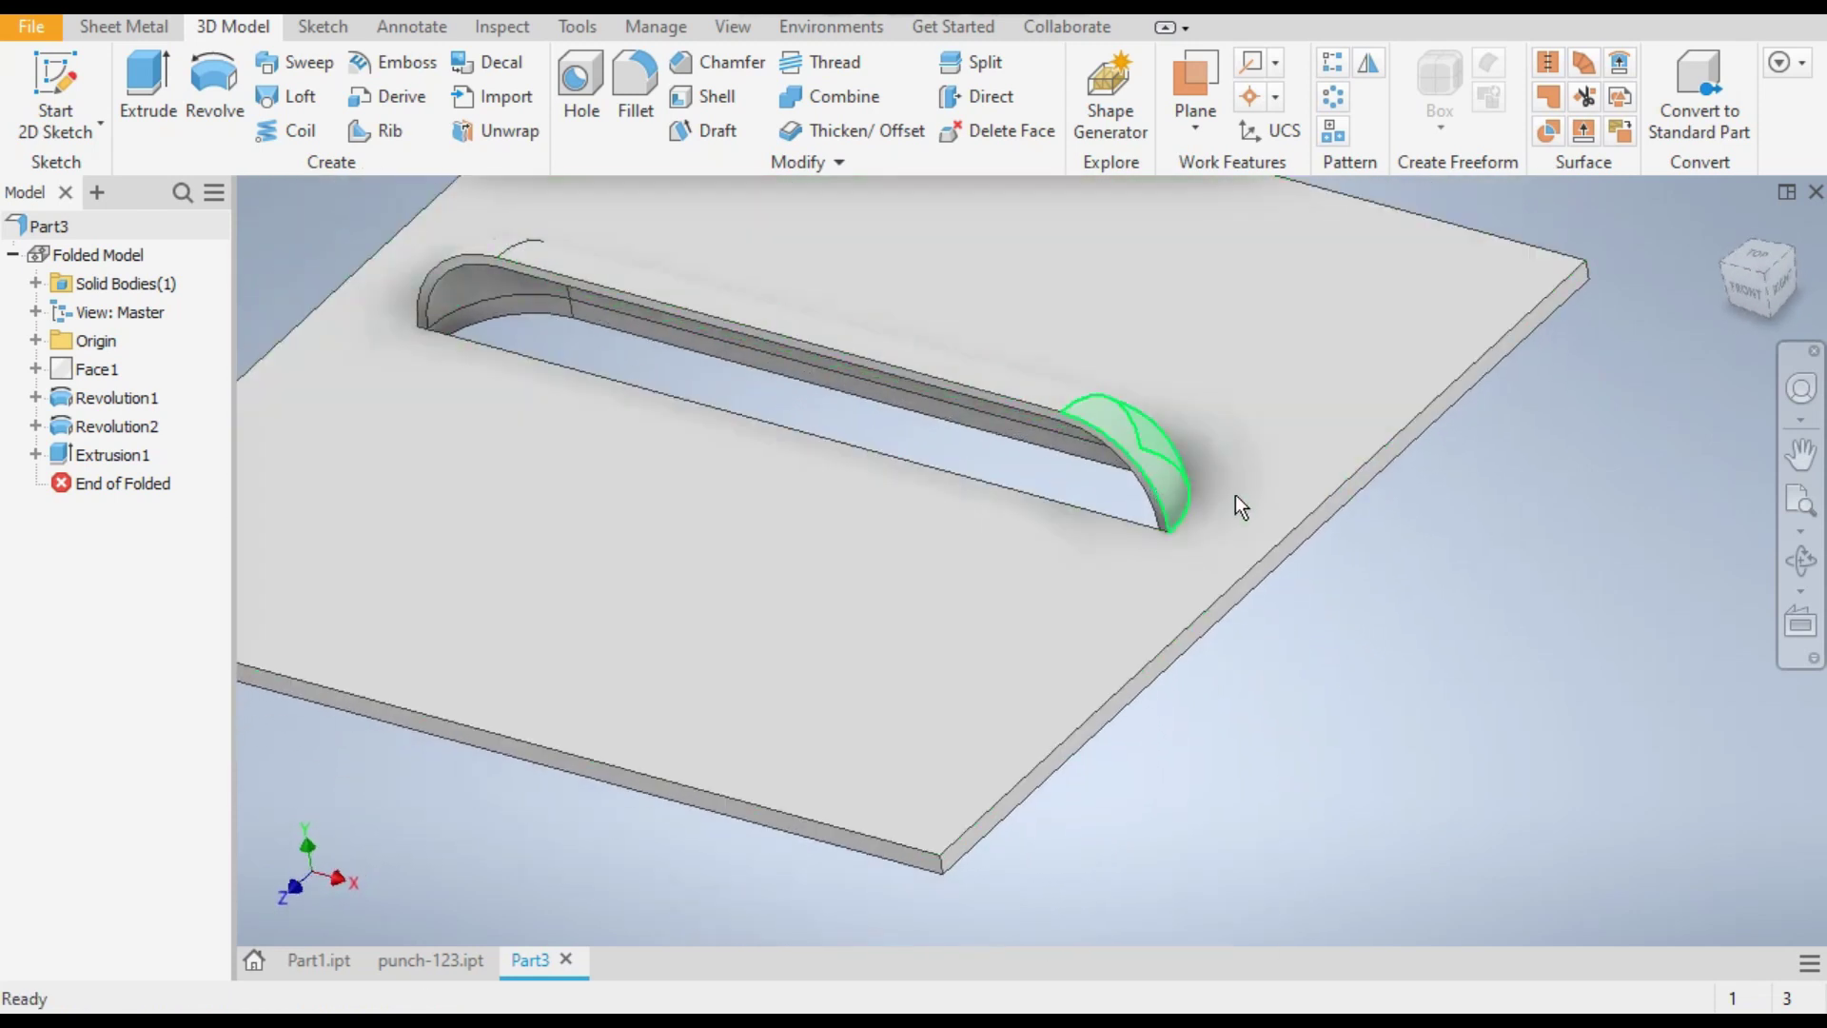
{"action": "left_click", "coordinate": [453, 957]}
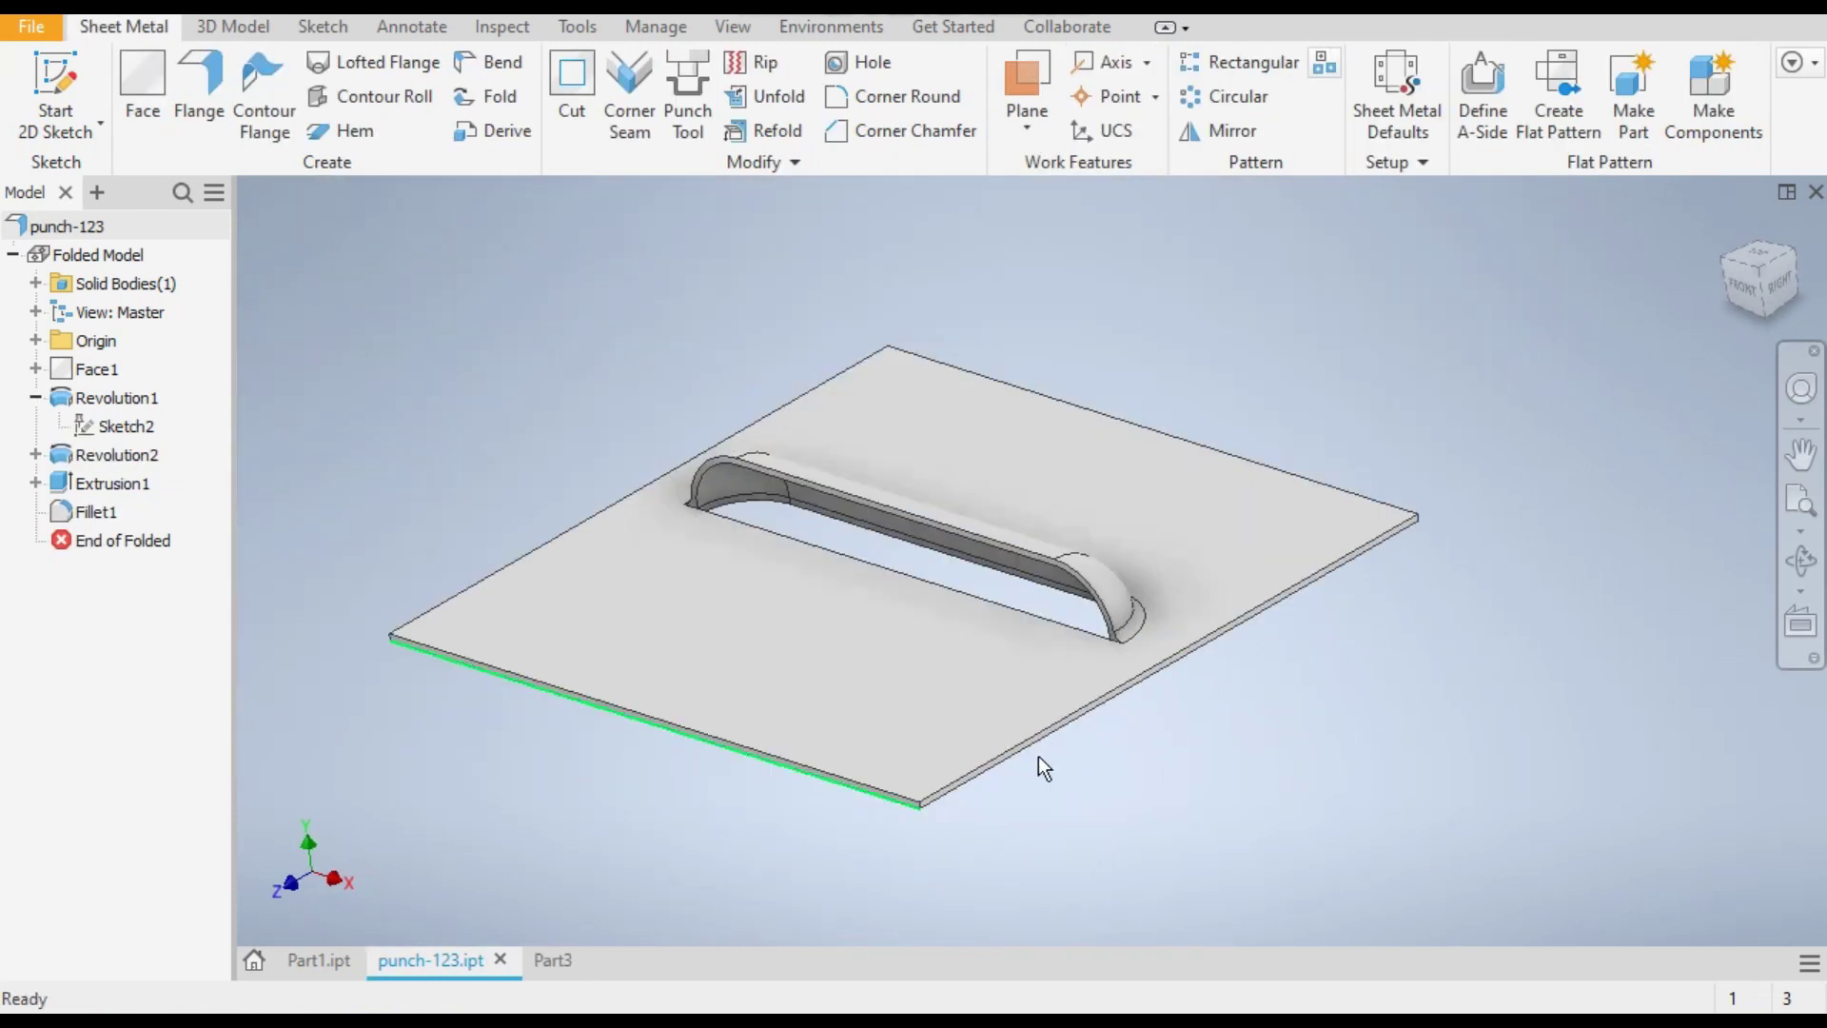
{"action": "left_click", "coordinate": [575, 959]}
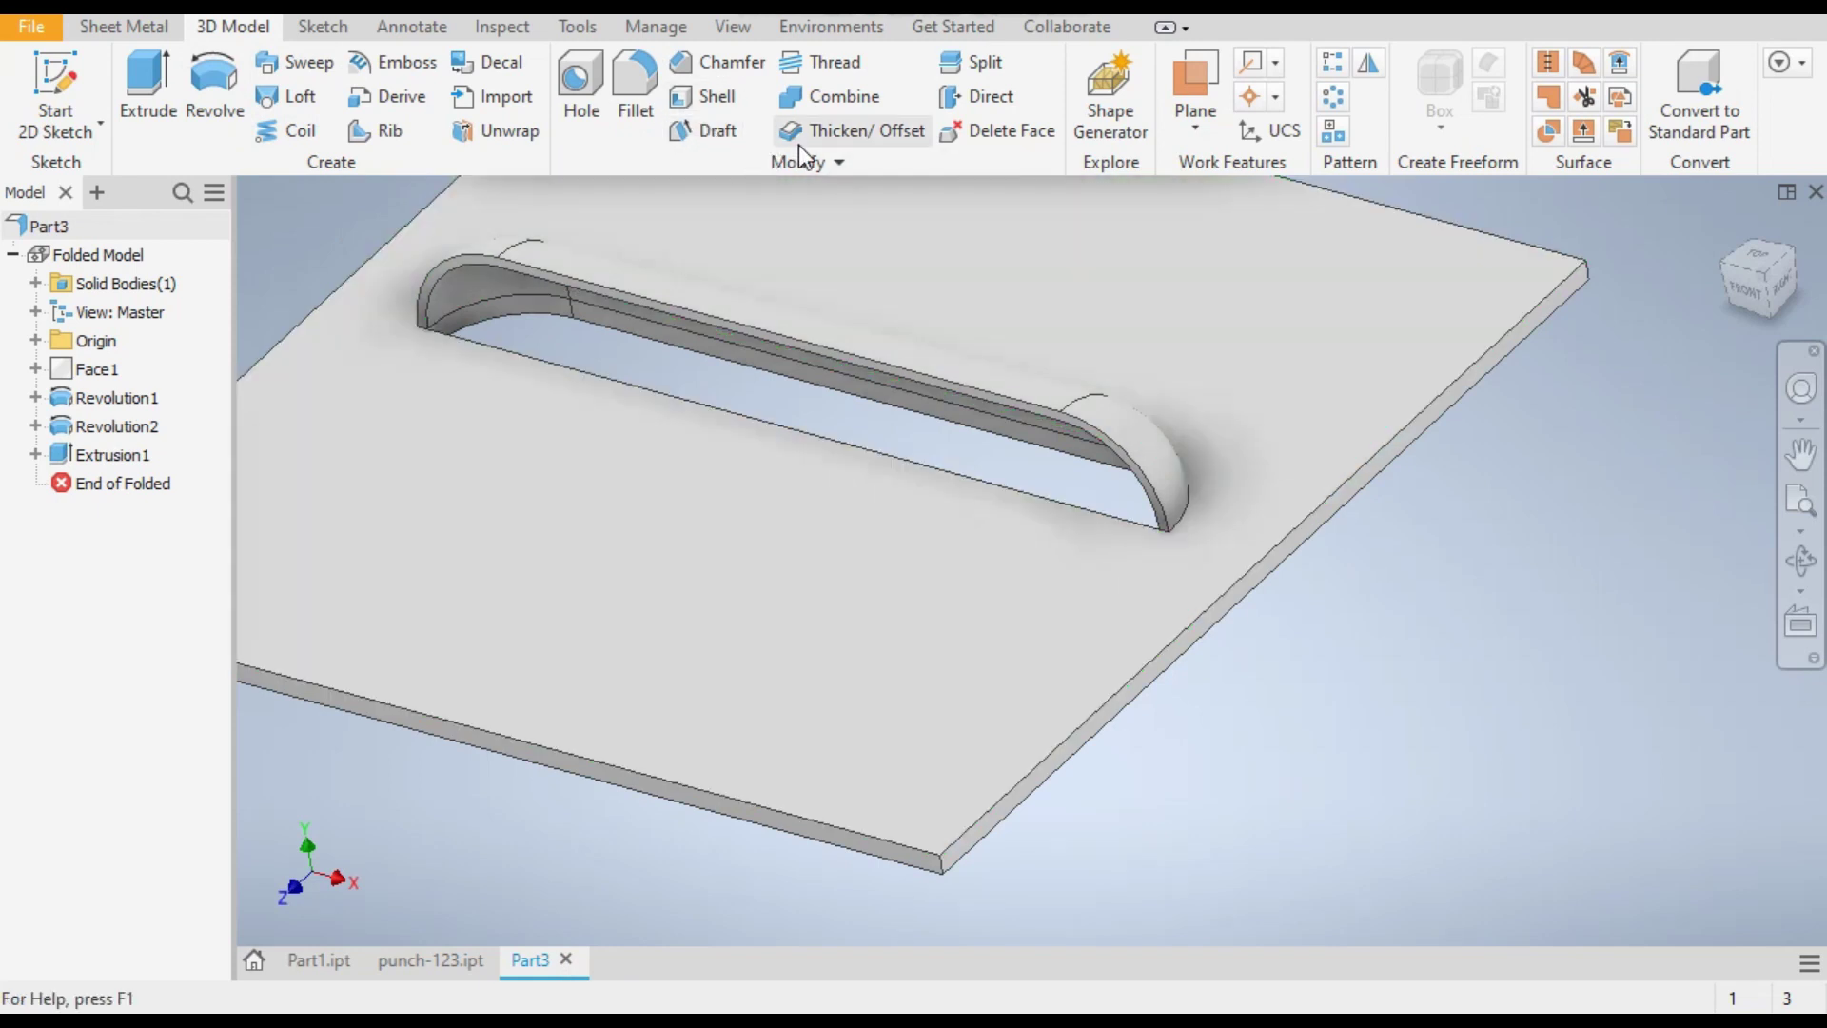
{"action": "left_click", "coordinate": [636, 78]}
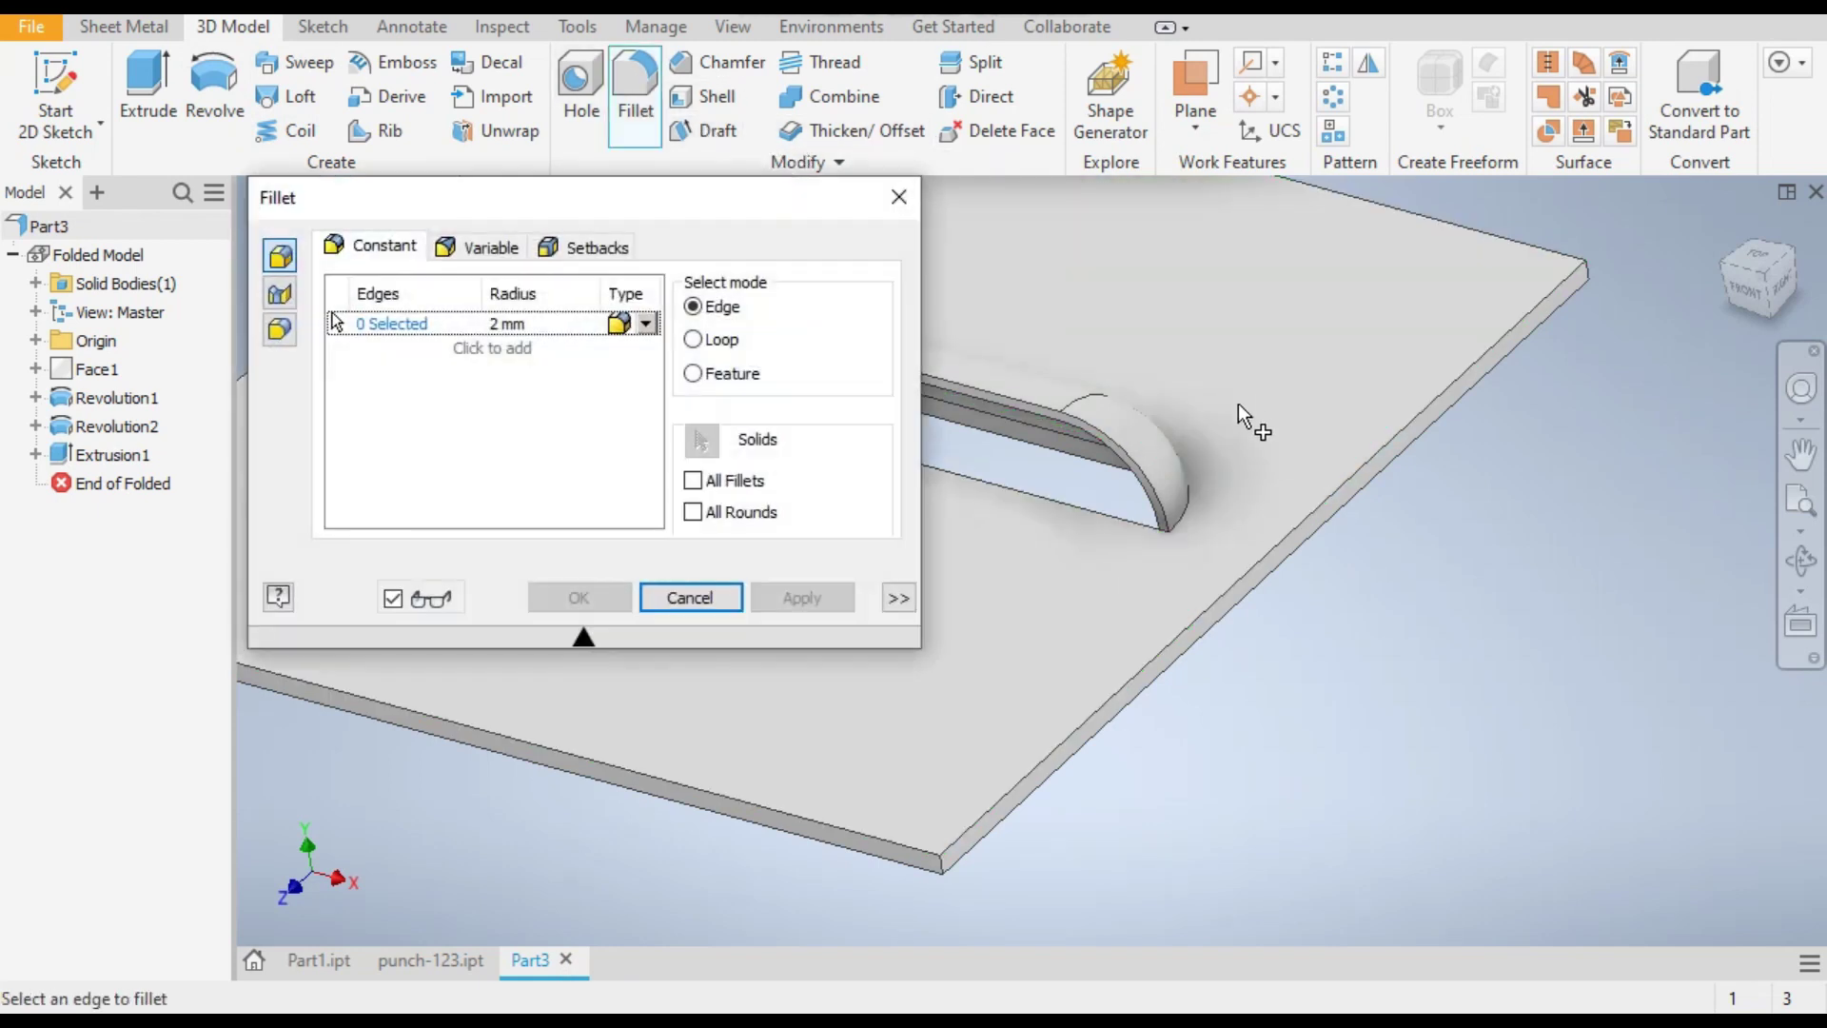
Step: Fillet the louver hood's three-edge chain with radius Thickness*1.5, then return to the home view
{"action": "middle_click_drag", "start_coordinate": [1295, 493], "coordinate": [1265, 595]}
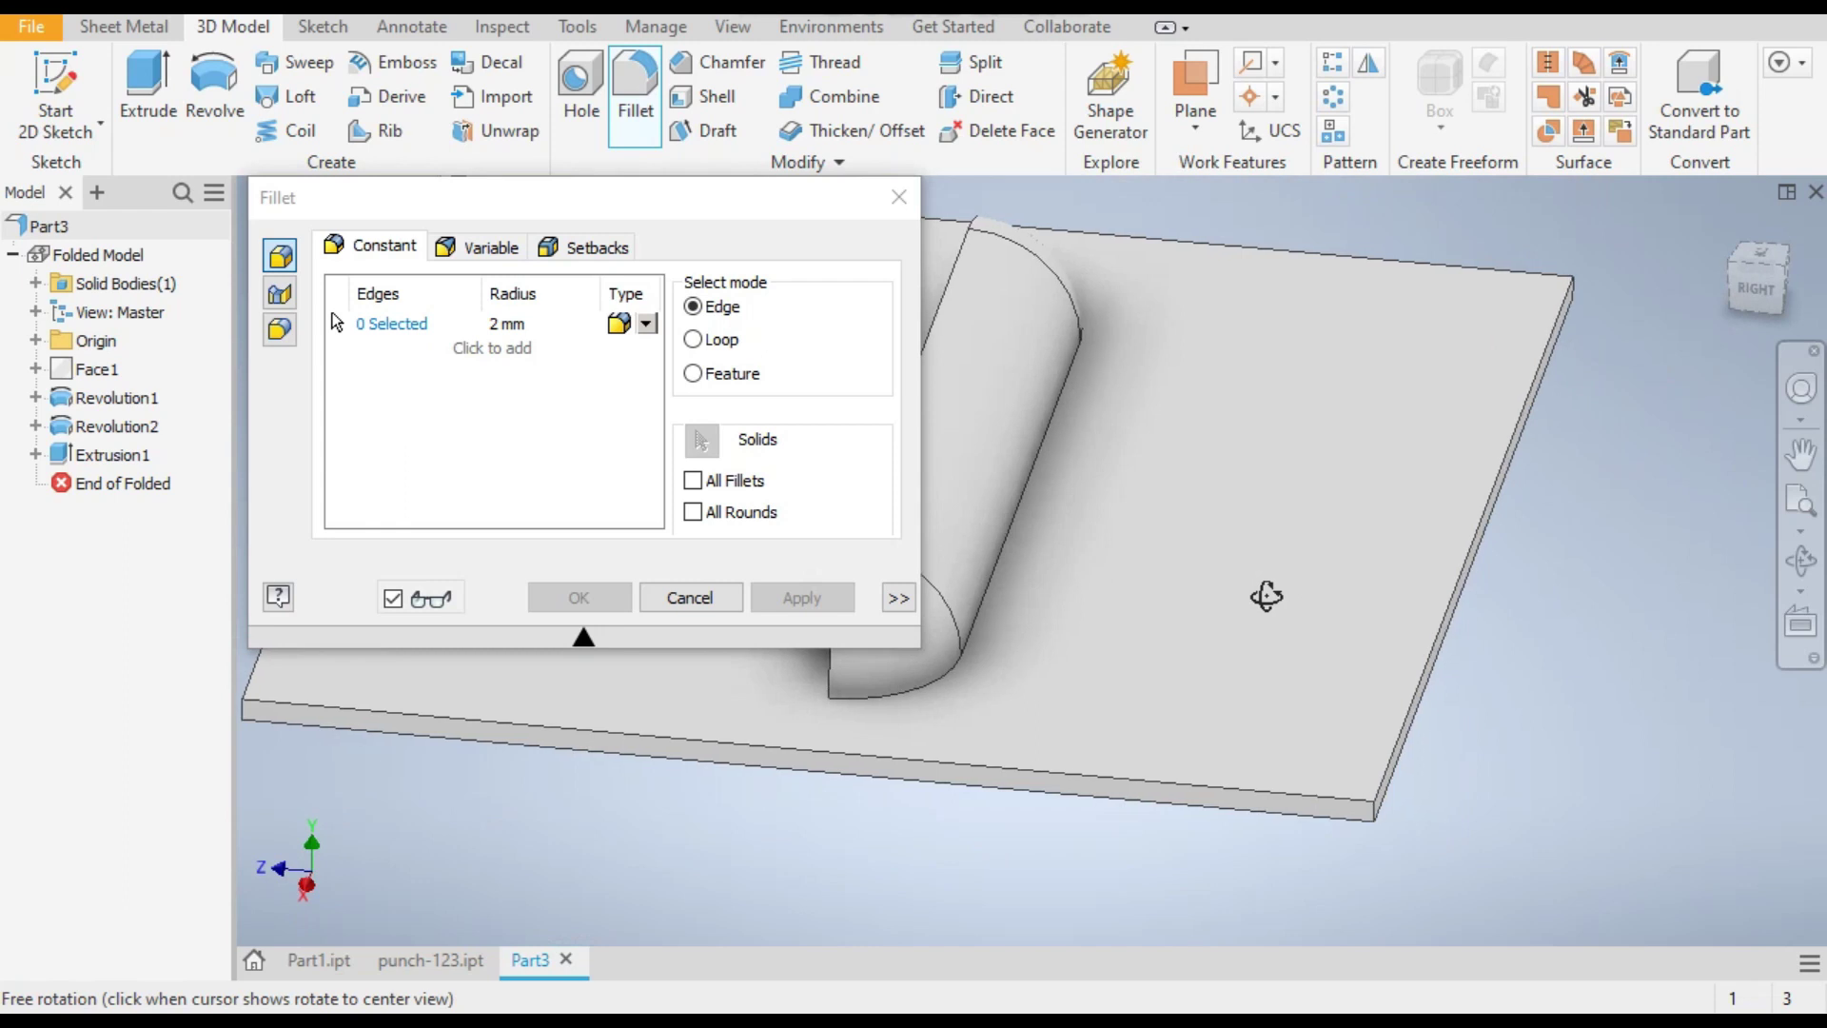
{"action": "left_click", "coordinate": [881, 693]}
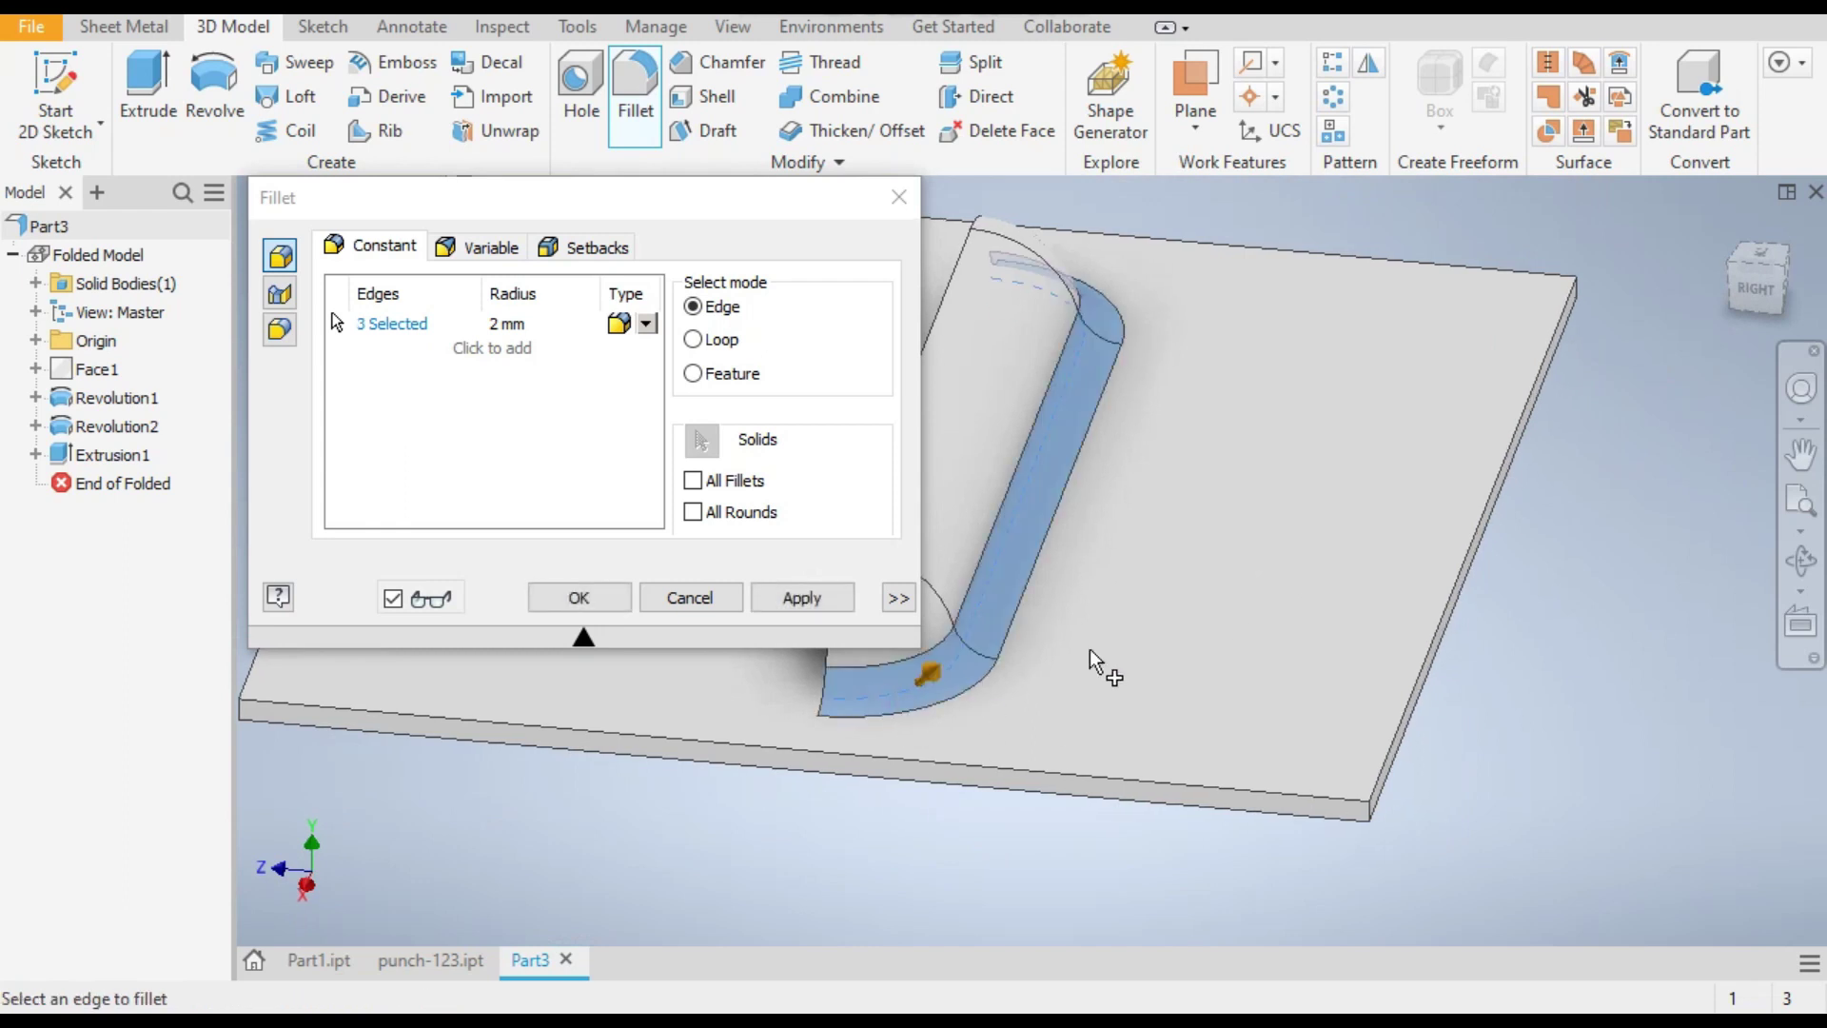
{"action": "left_click", "coordinate": [562, 324]}
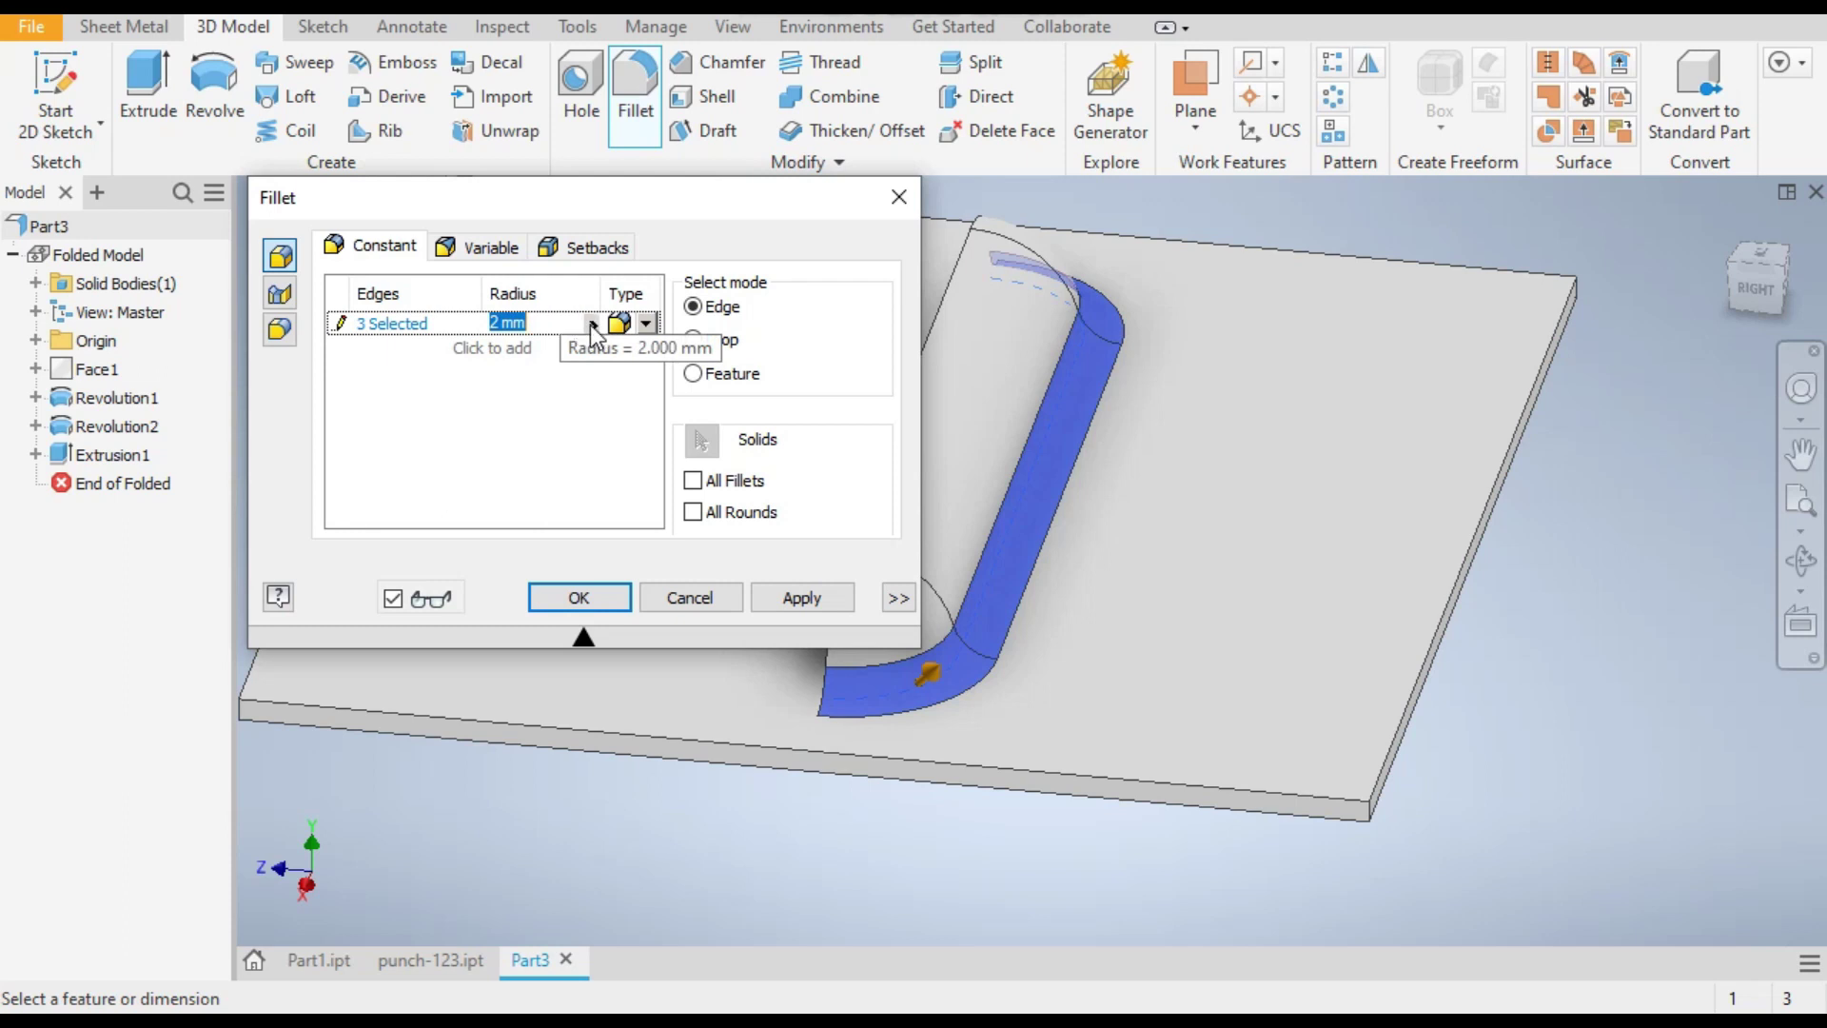
{"action": "left_click", "coordinate": [590, 324]}
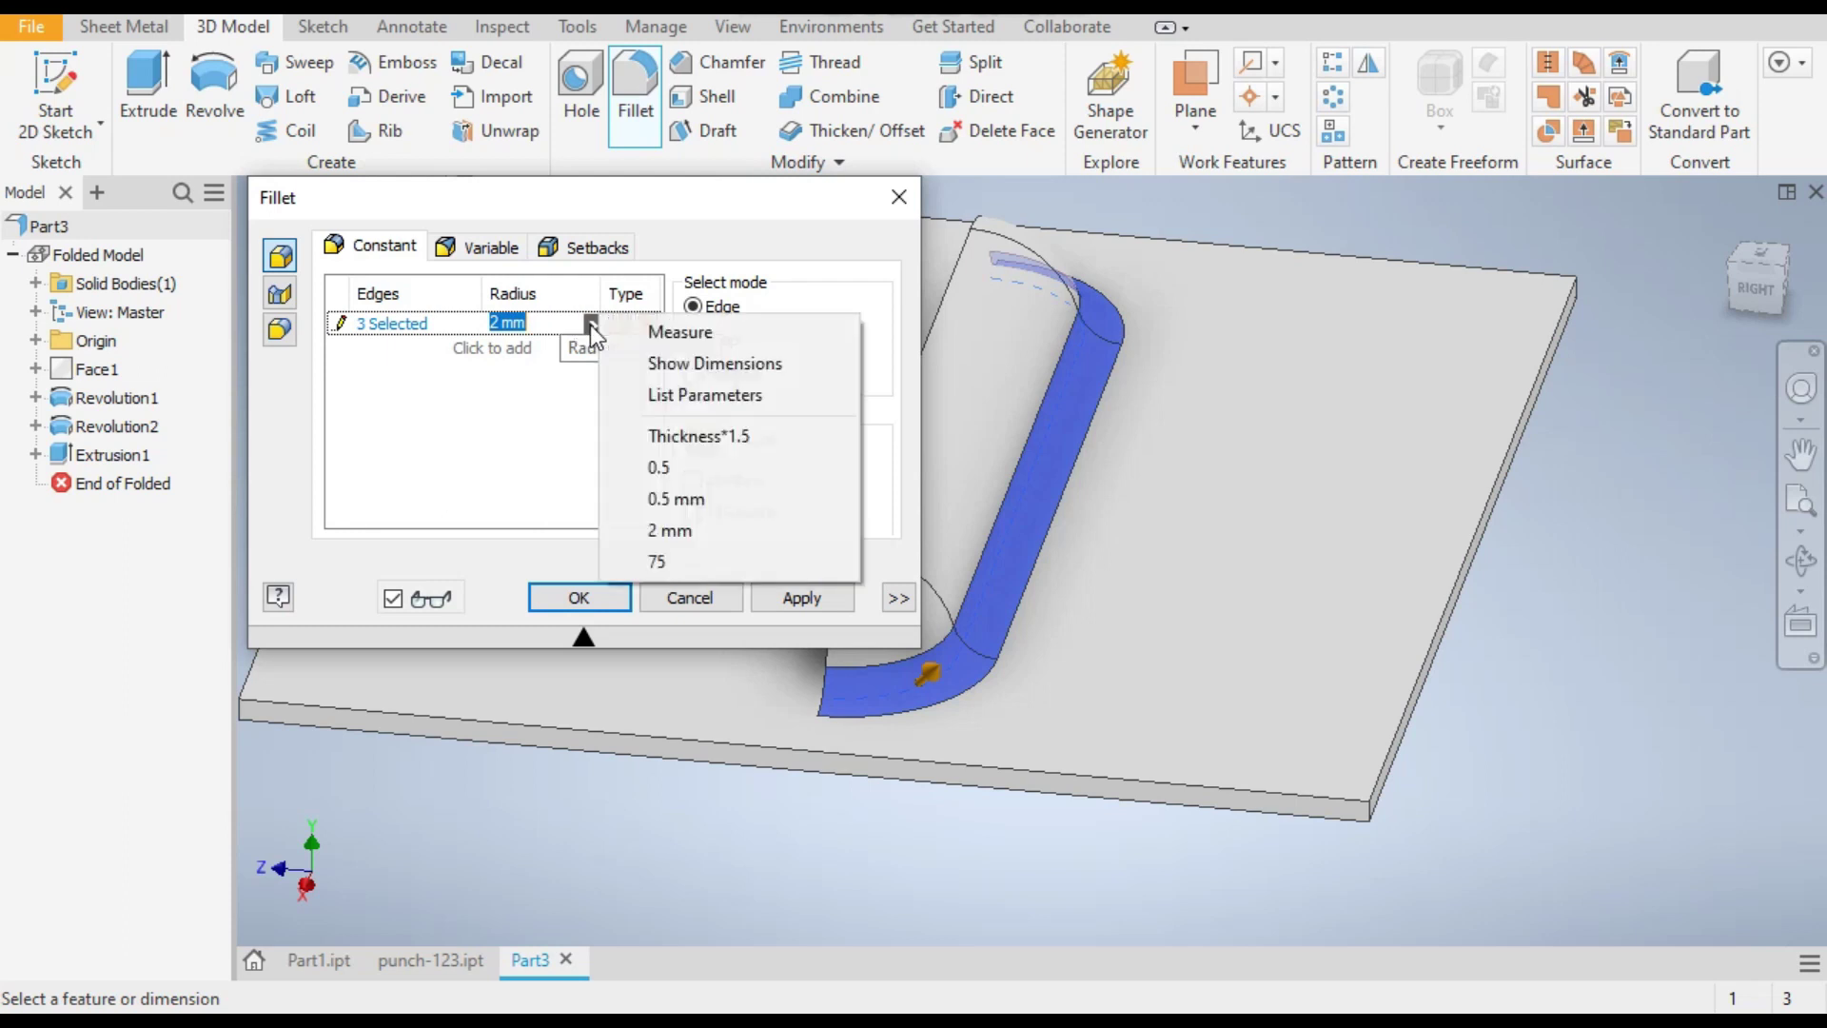
{"action": "left_click", "coordinate": [702, 395]}
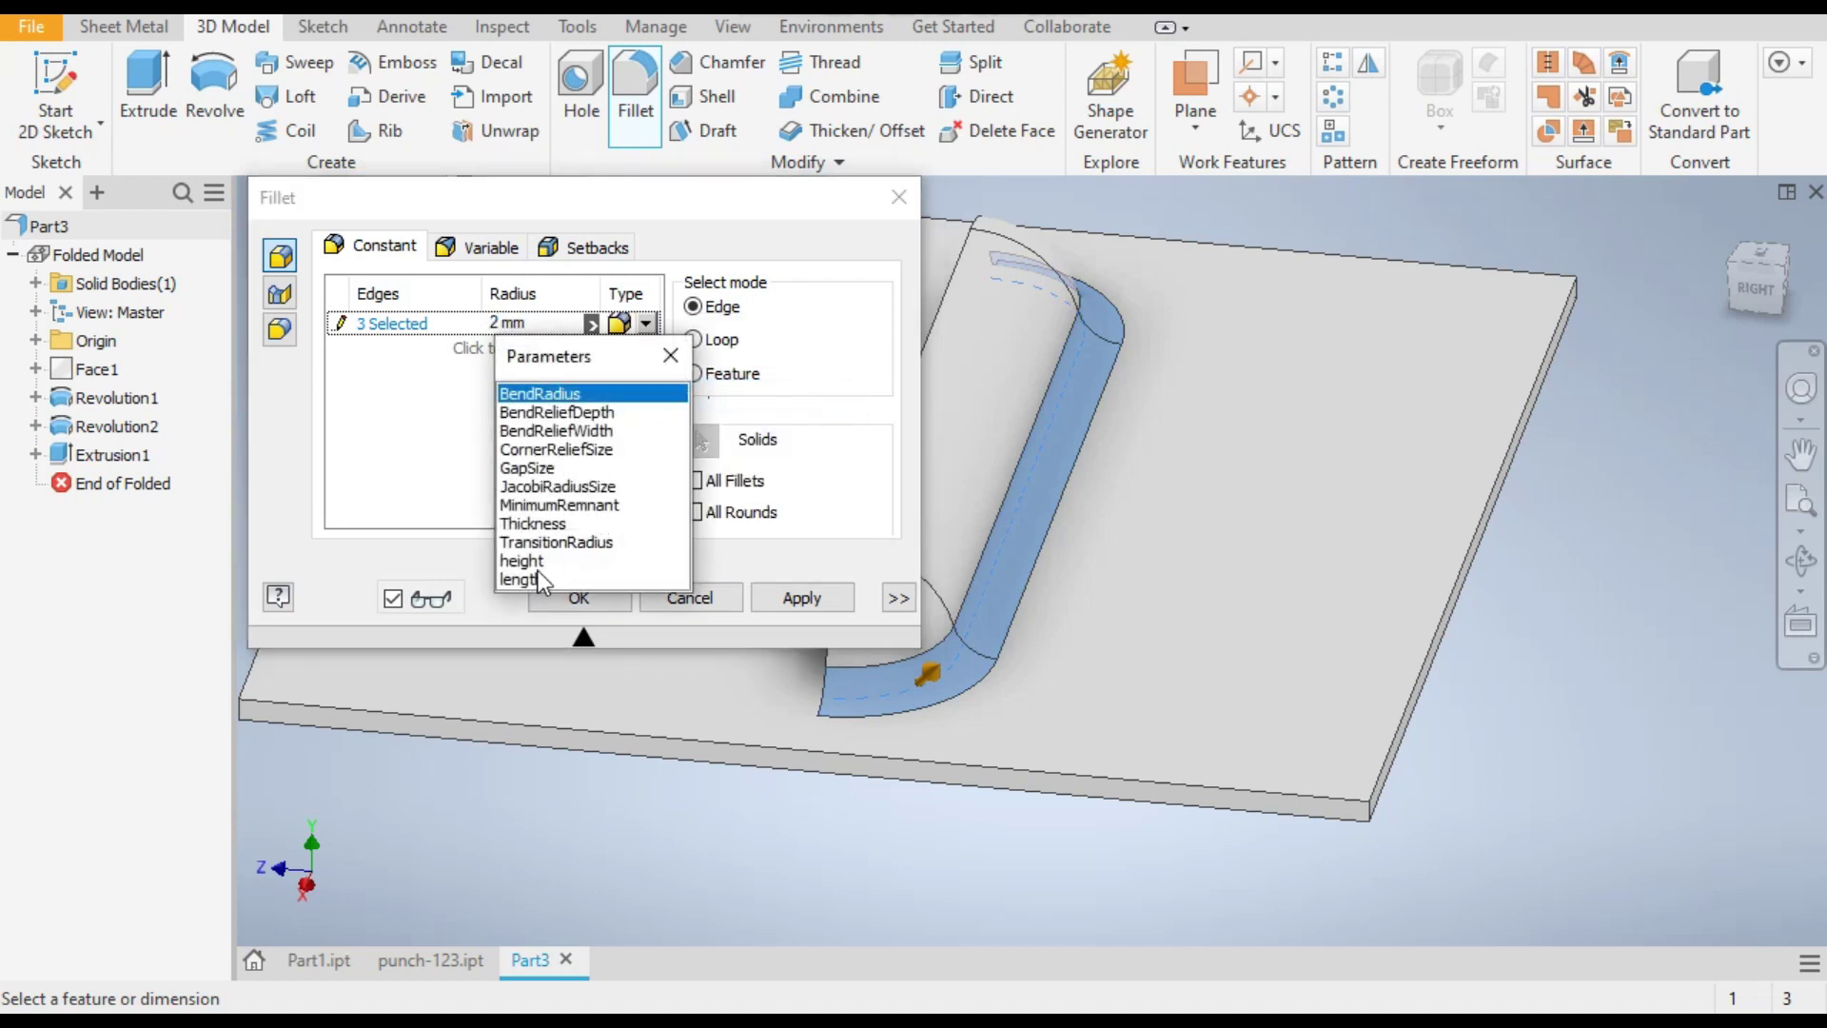
{"action": "left_click", "coordinate": [533, 524]}
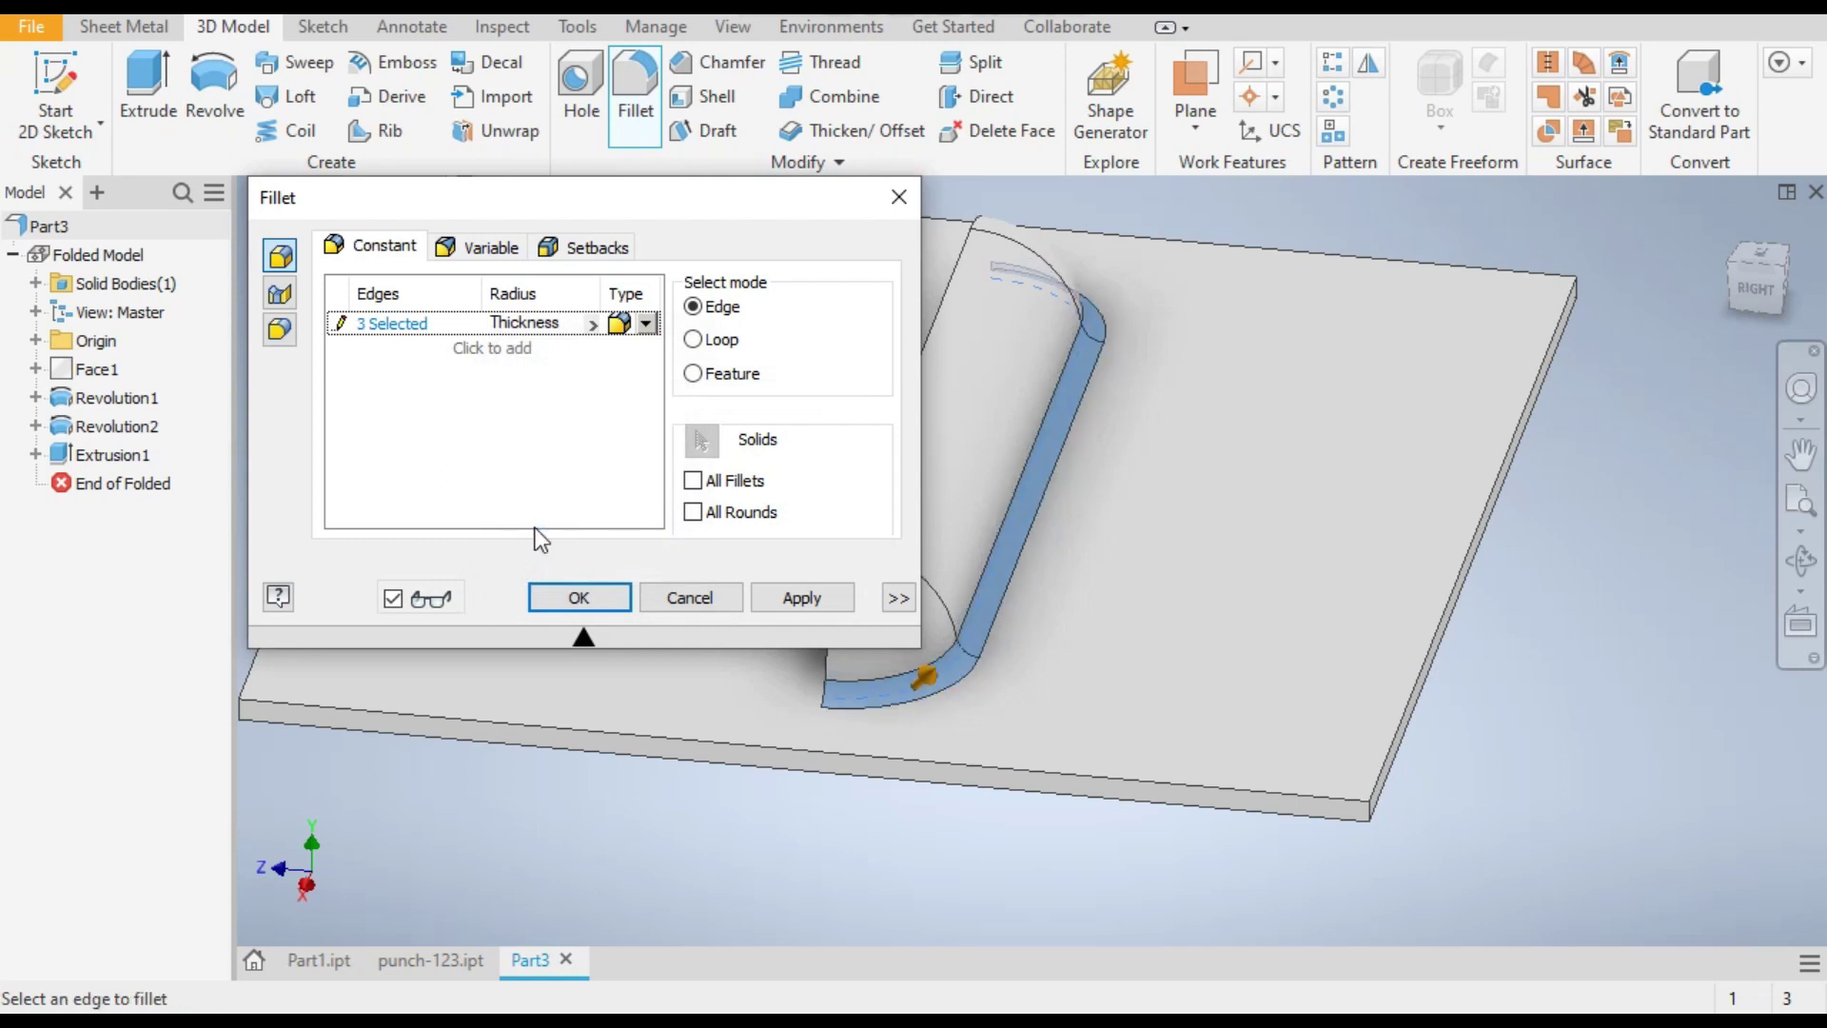
{"action": "type", "text": "*1.5"}
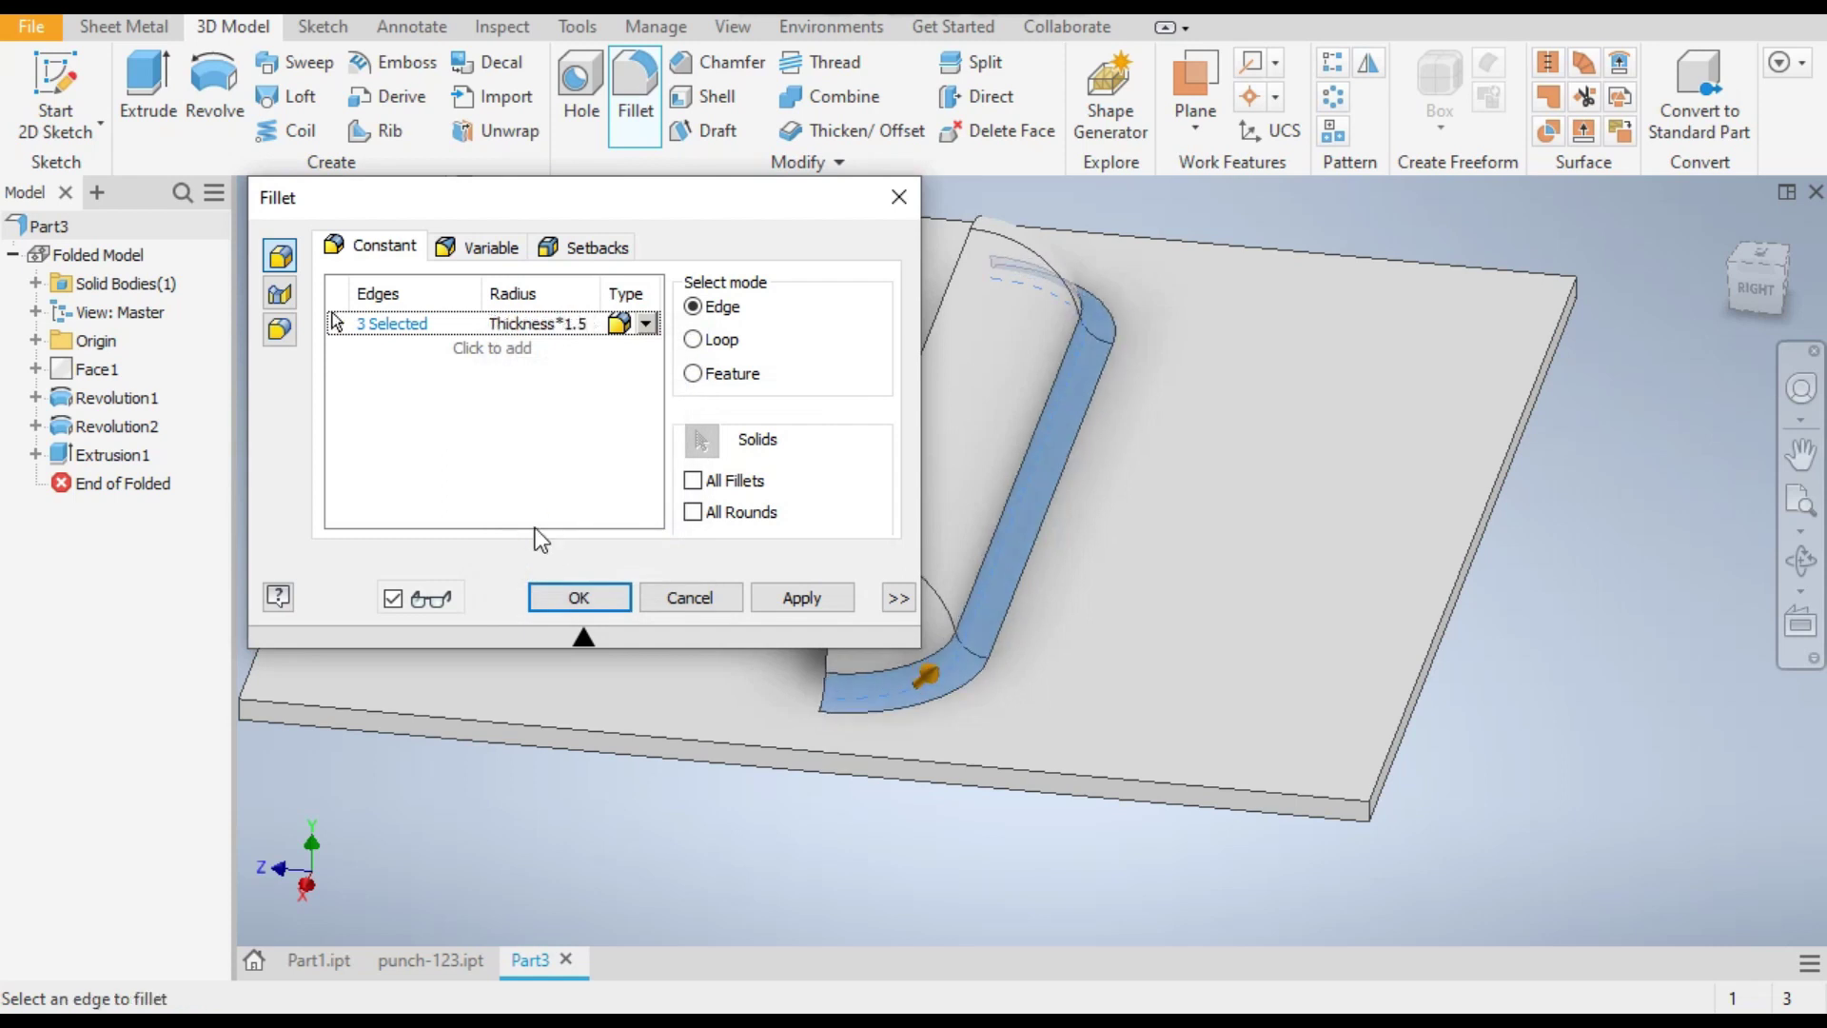
{"action": "left_click", "coordinate": [573, 596]}
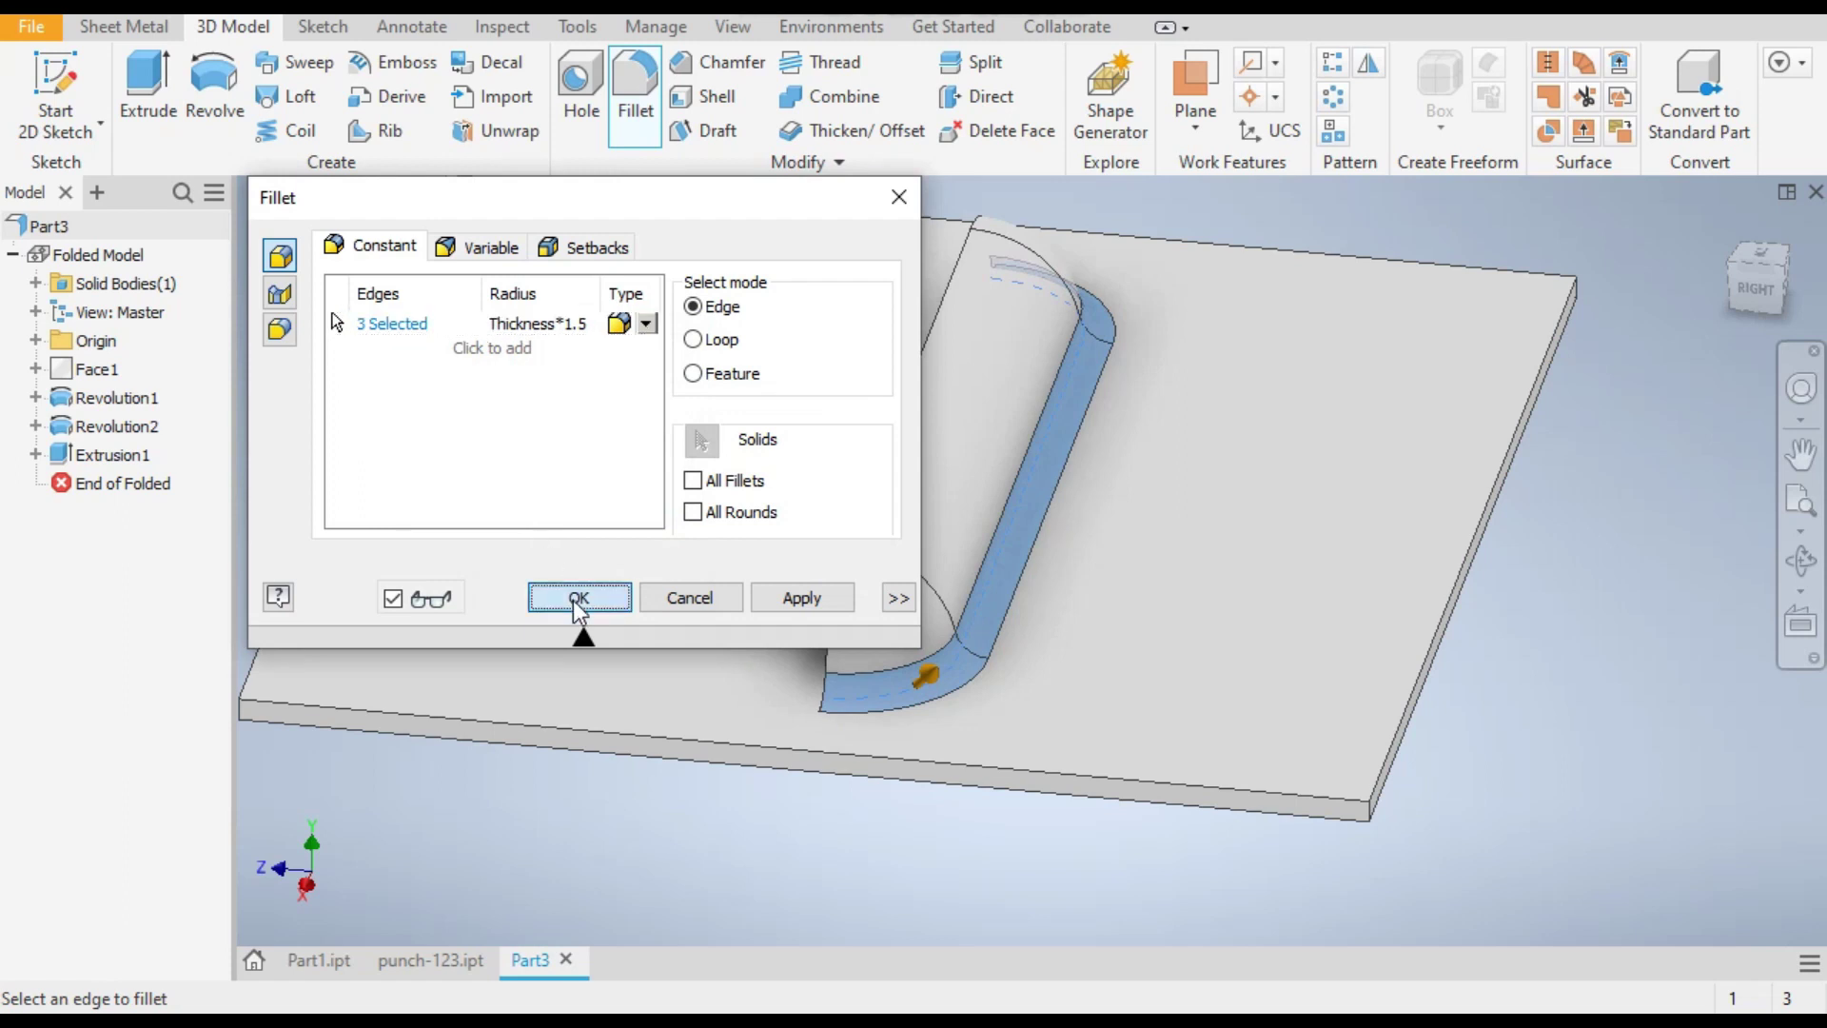
{"action": "middle_click_drag", "start_coordinate": [956, 918], "coordinate": [1031, 774], "text": "shift"}
{"action": "key", "text": "F6"}
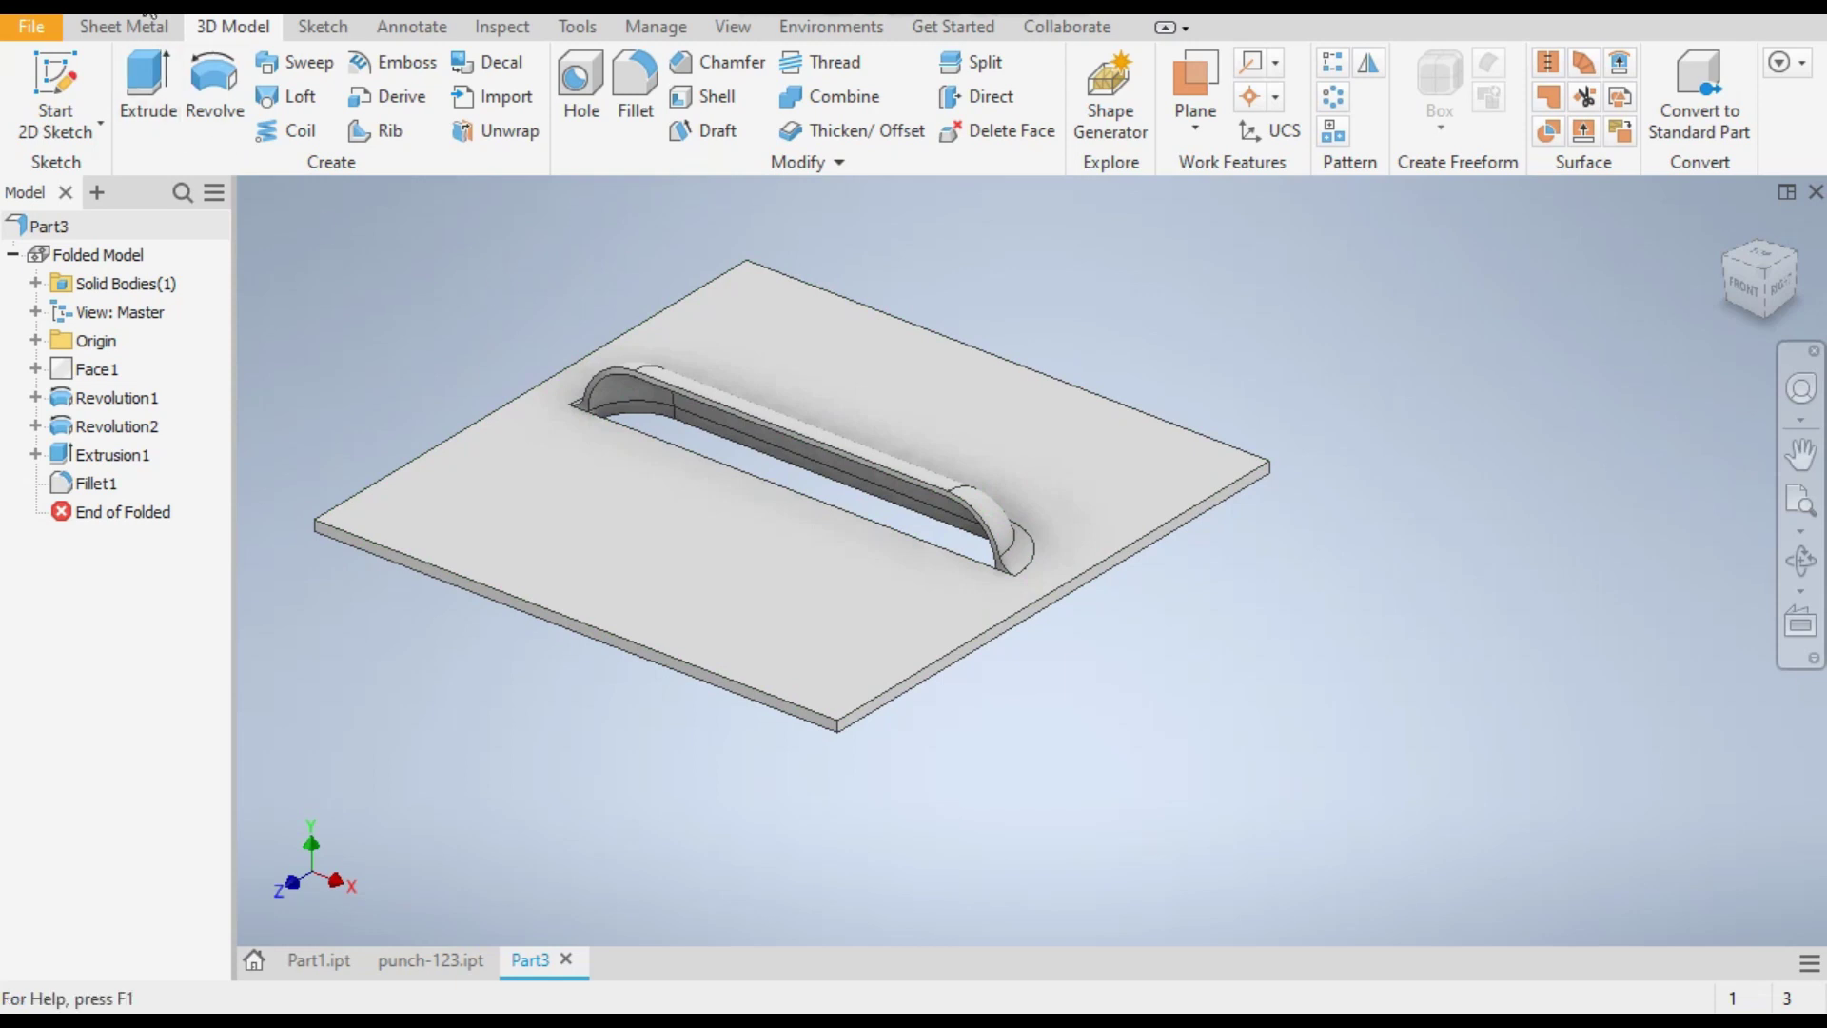
{"action": "key", "text": "ctrl+s"}
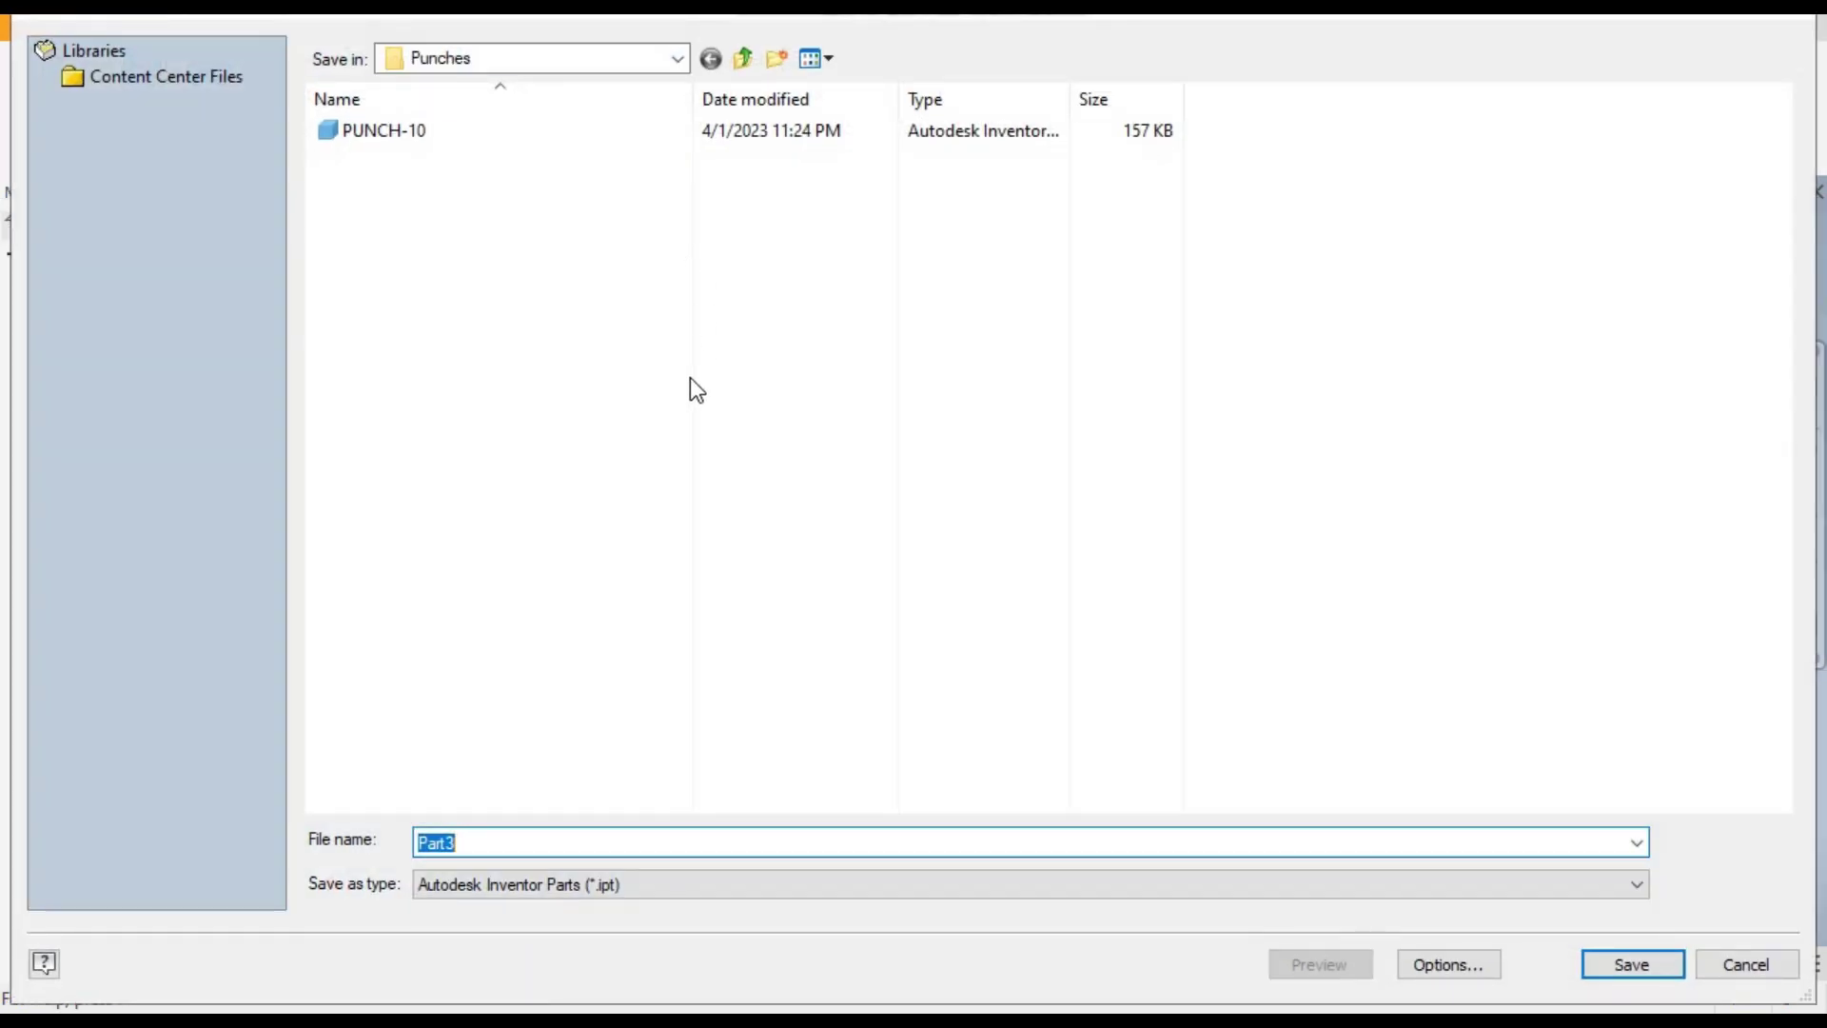
Step: Create a 'punch tool-12' folder and save the part inside it as 'punch tool'
{"action": "left_click", "coordinate": [742, 59]}
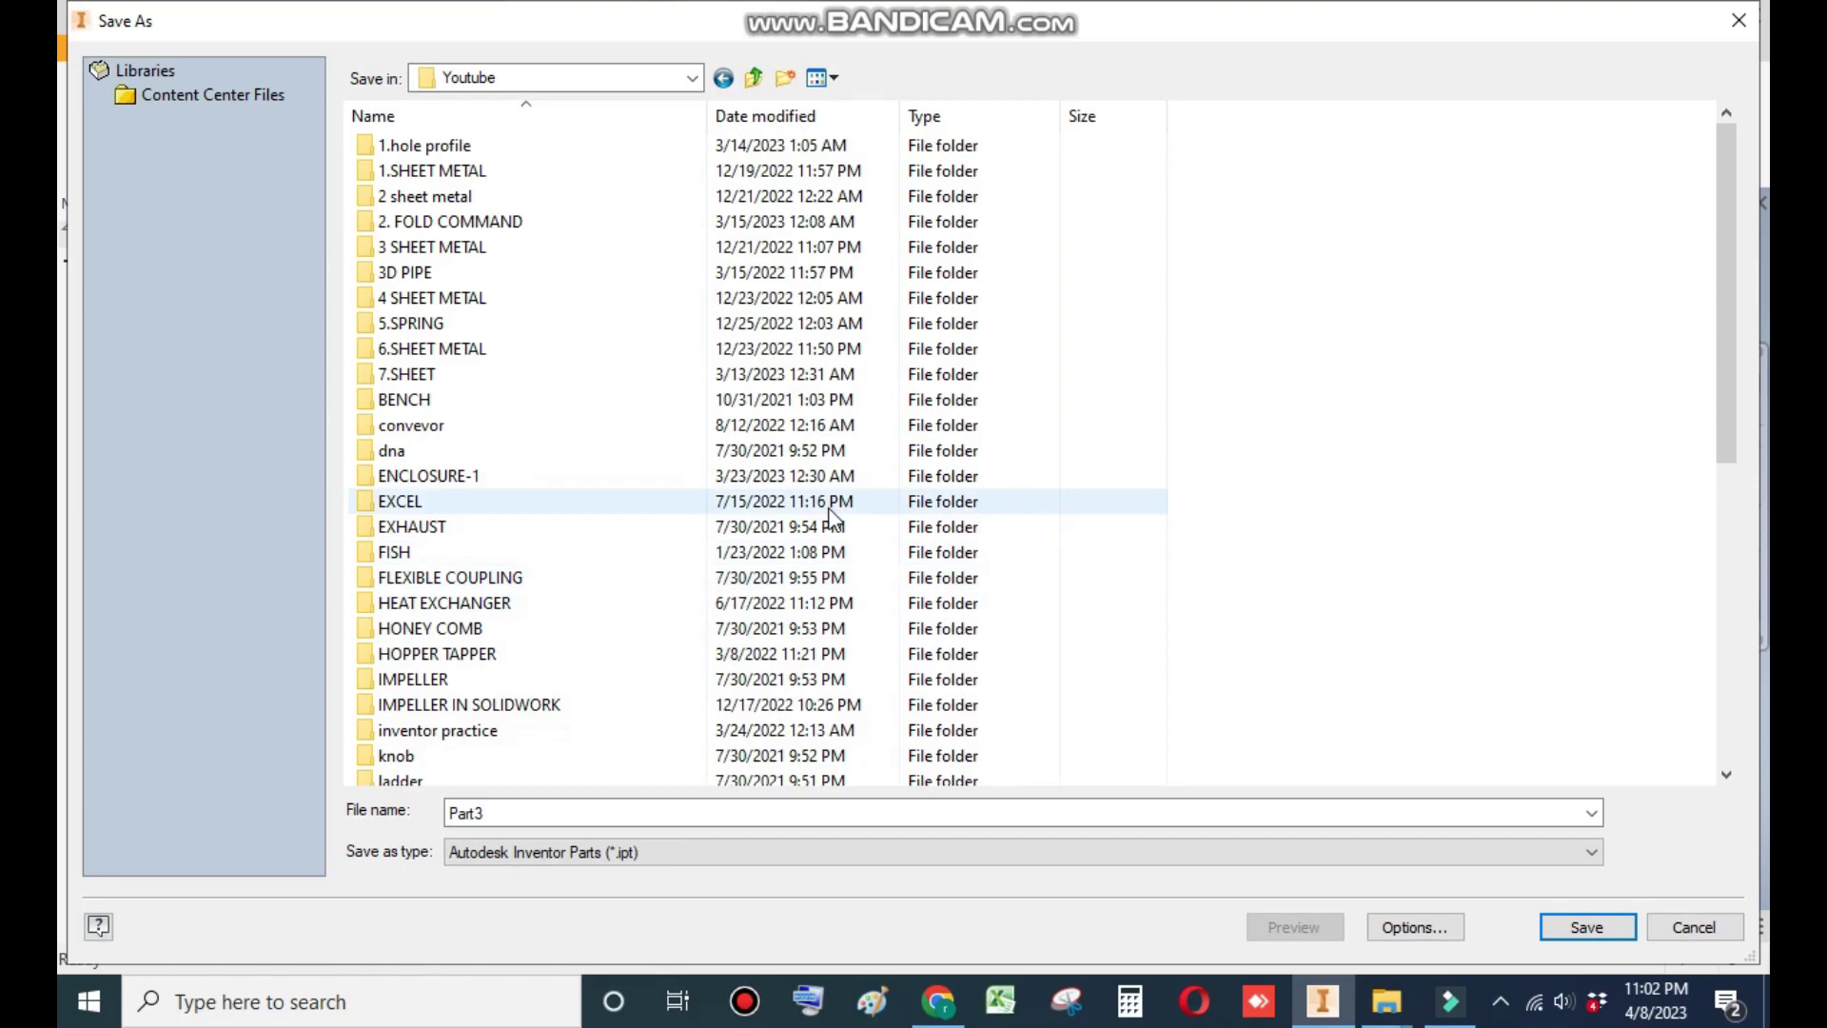
{"action": "double_click", "coordinate": [510, 814]}
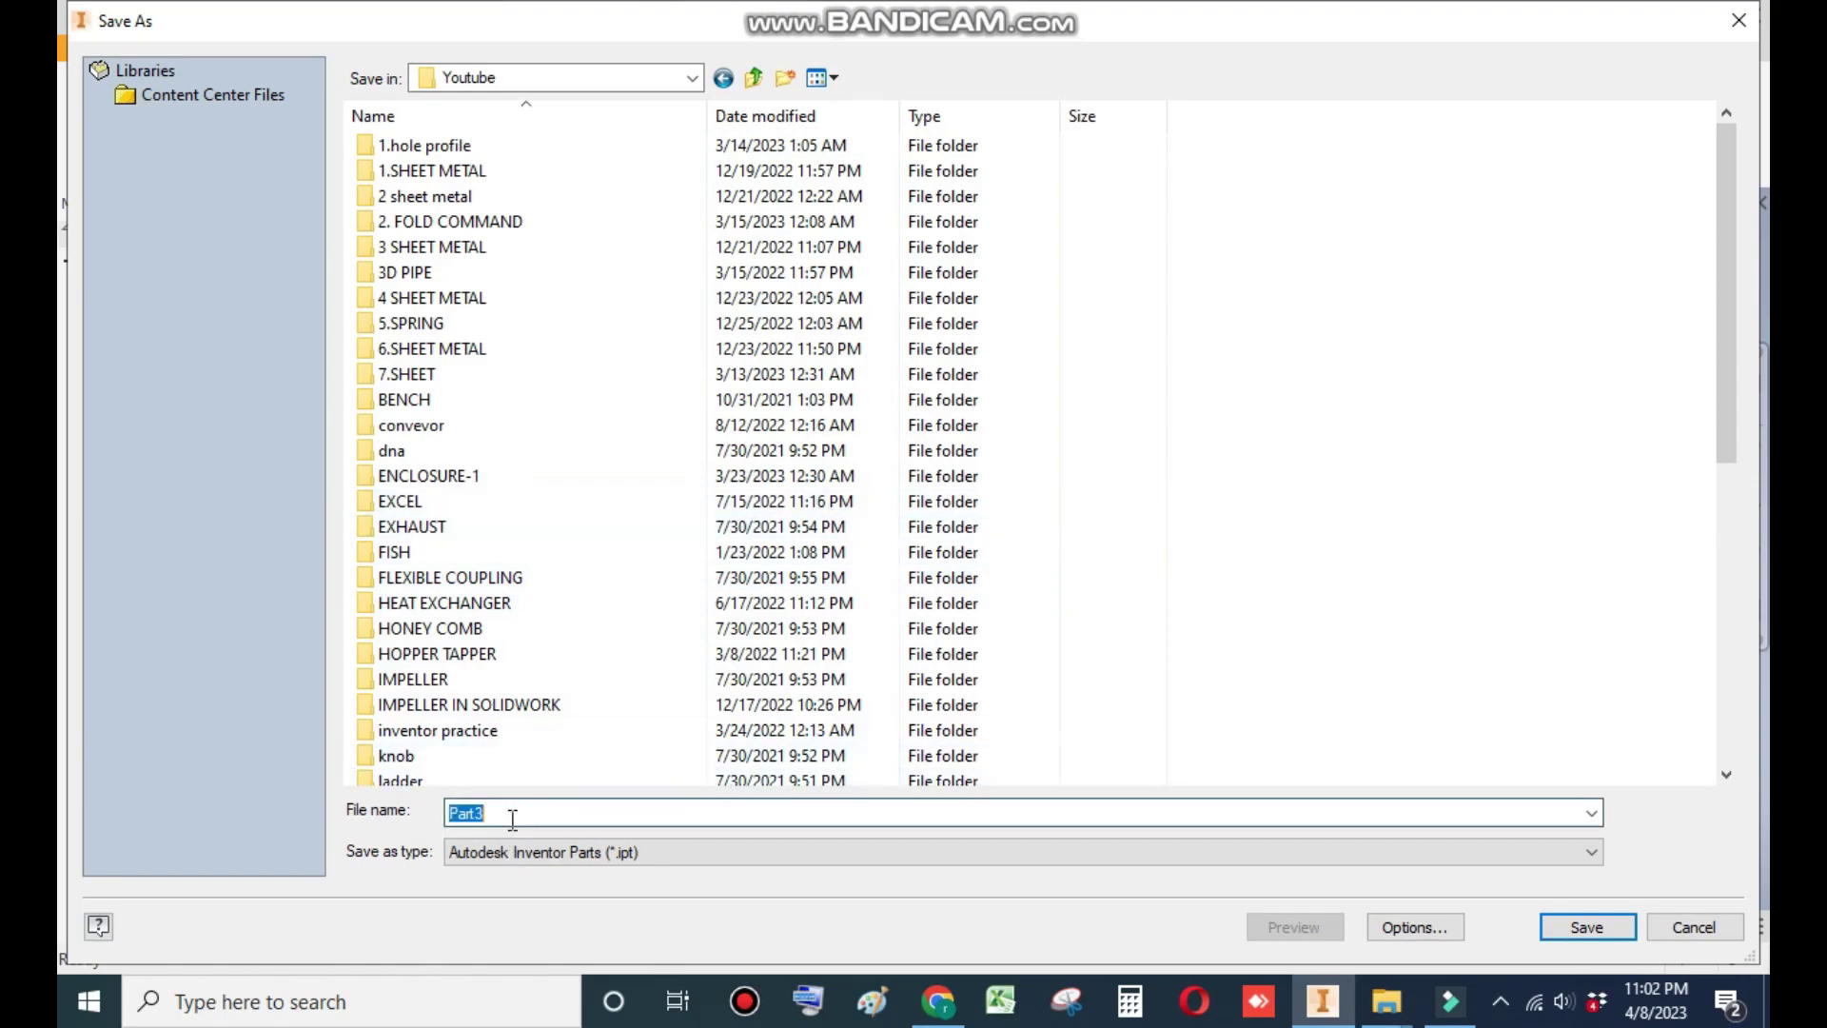
{"action": "left_click", "coordinate": [785, 79]}
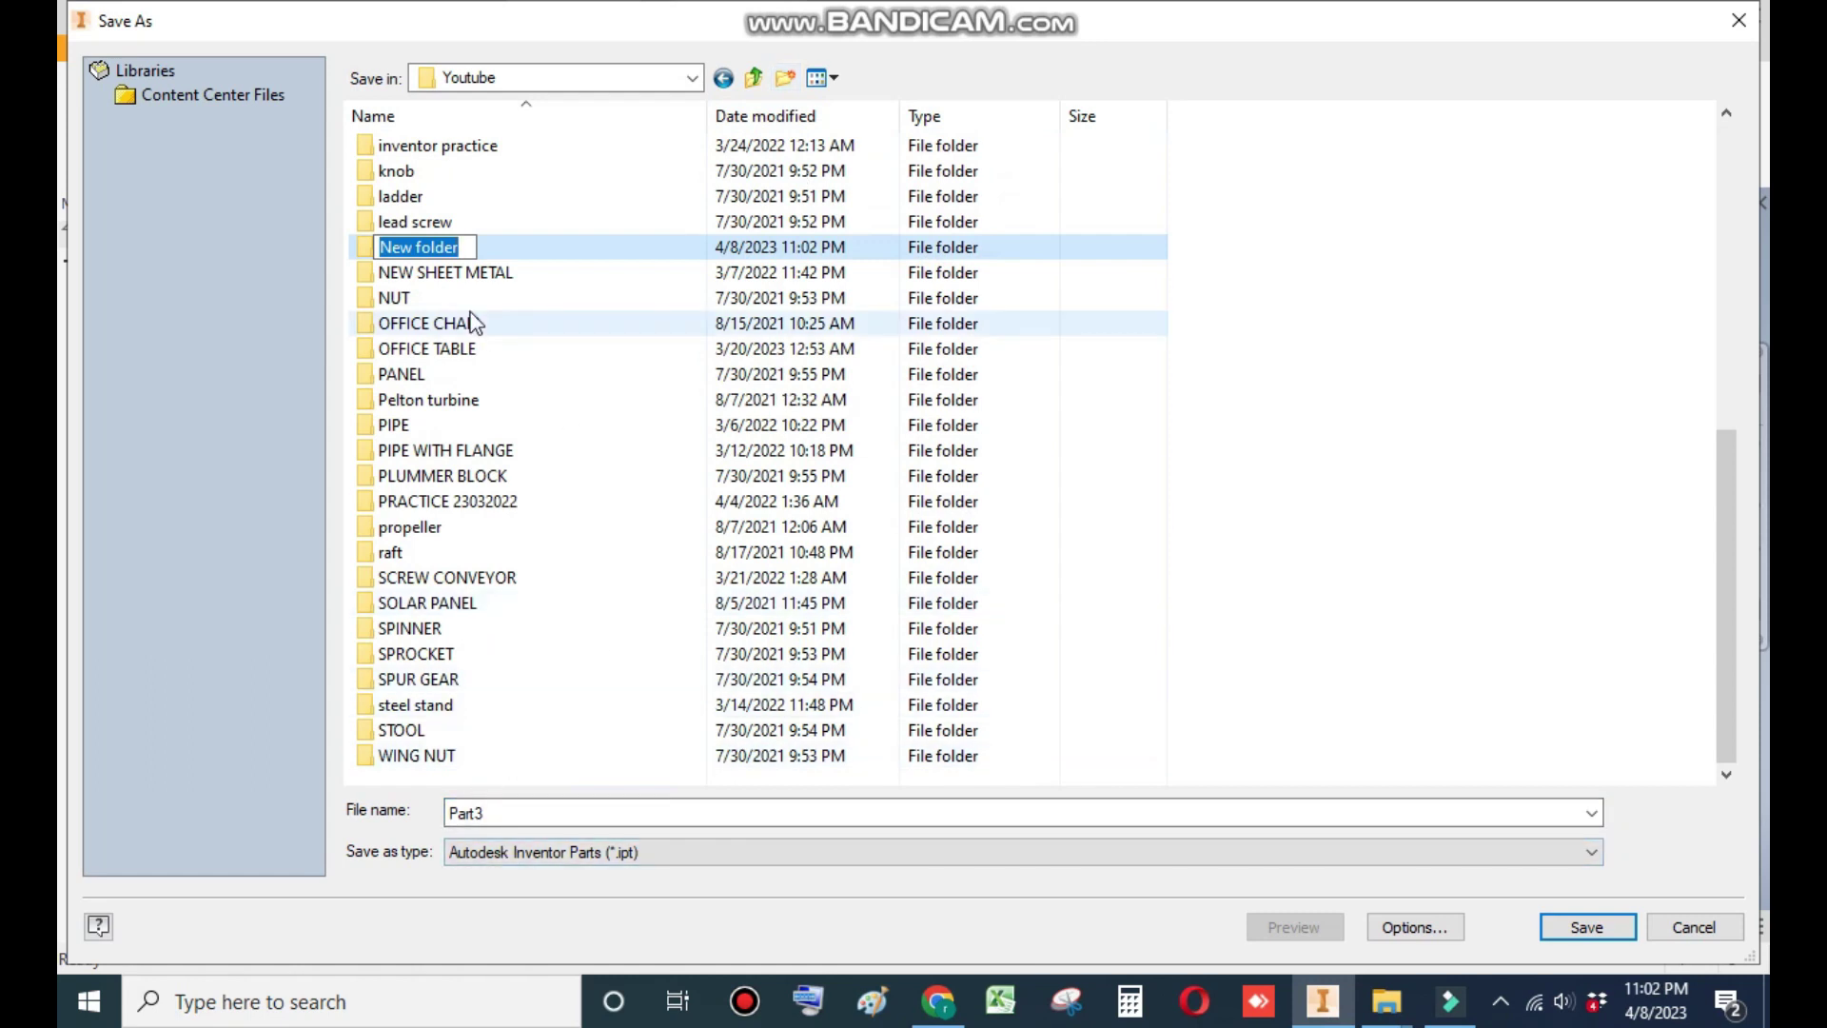
{"action": "type", "text": "punch tool-"}
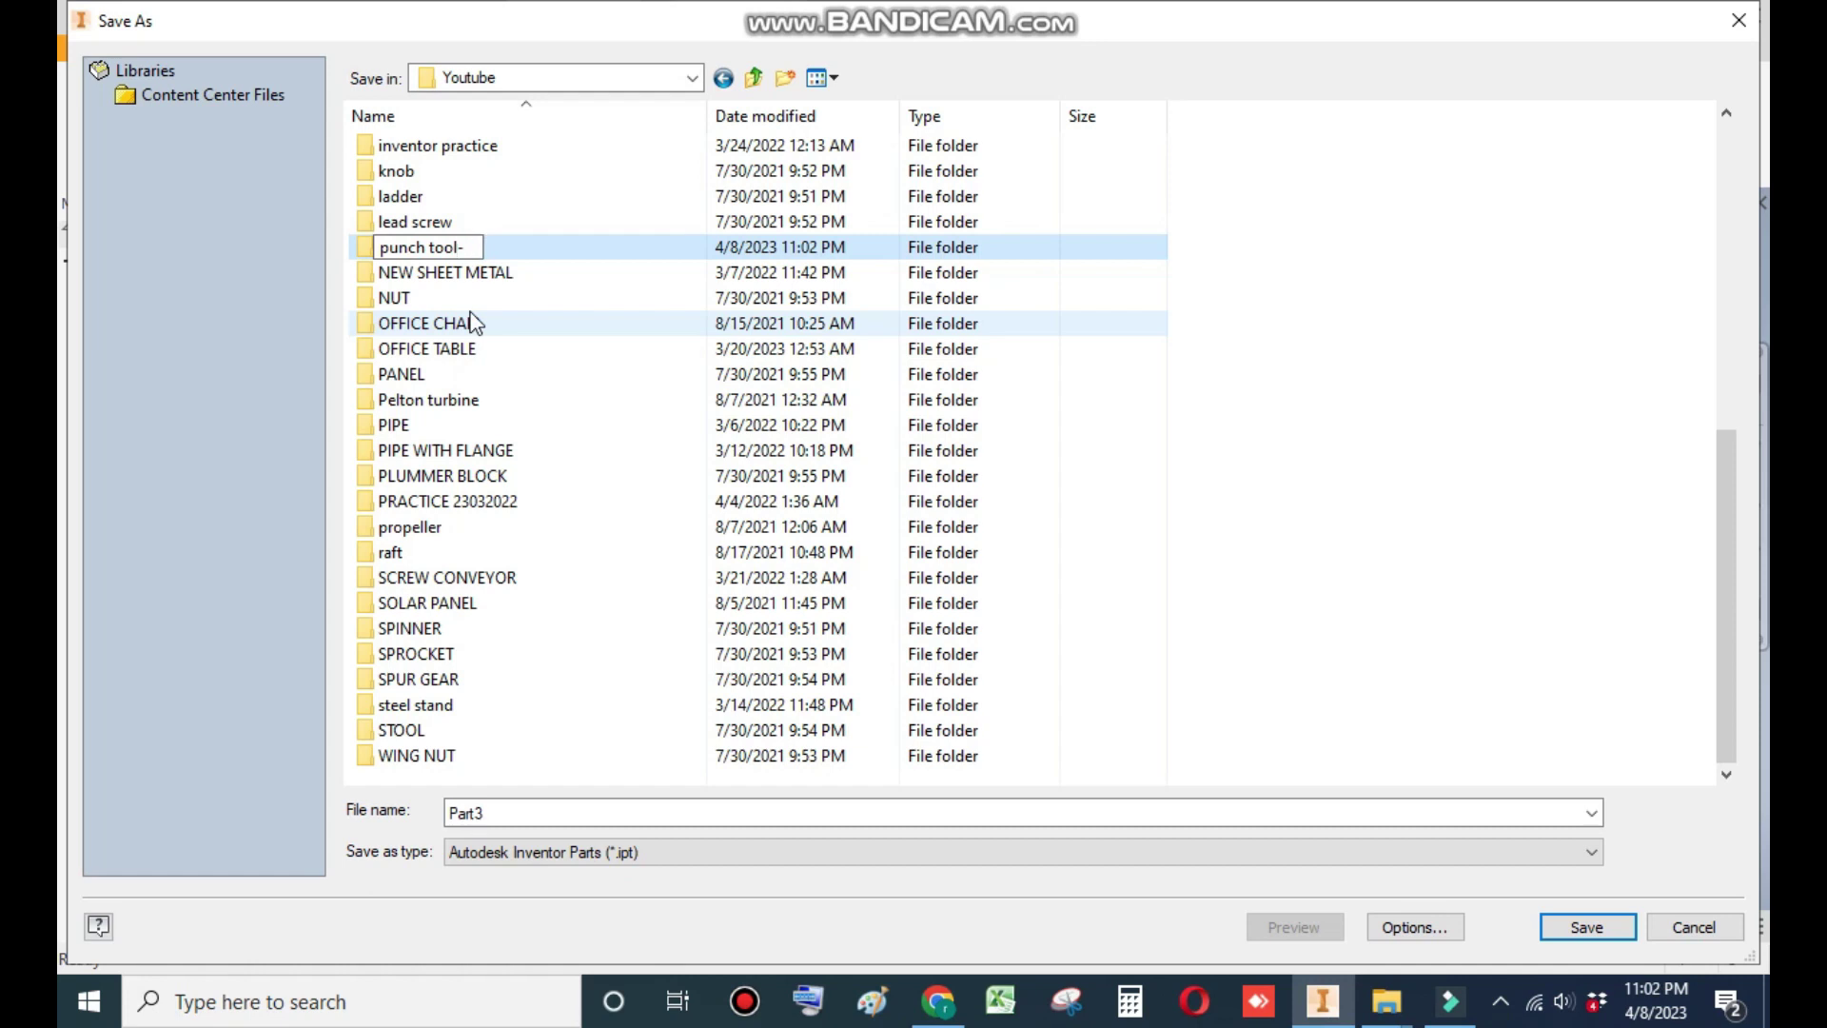
{"action": "type", "text": "12"}
{"action": "key", "text": "Return"}
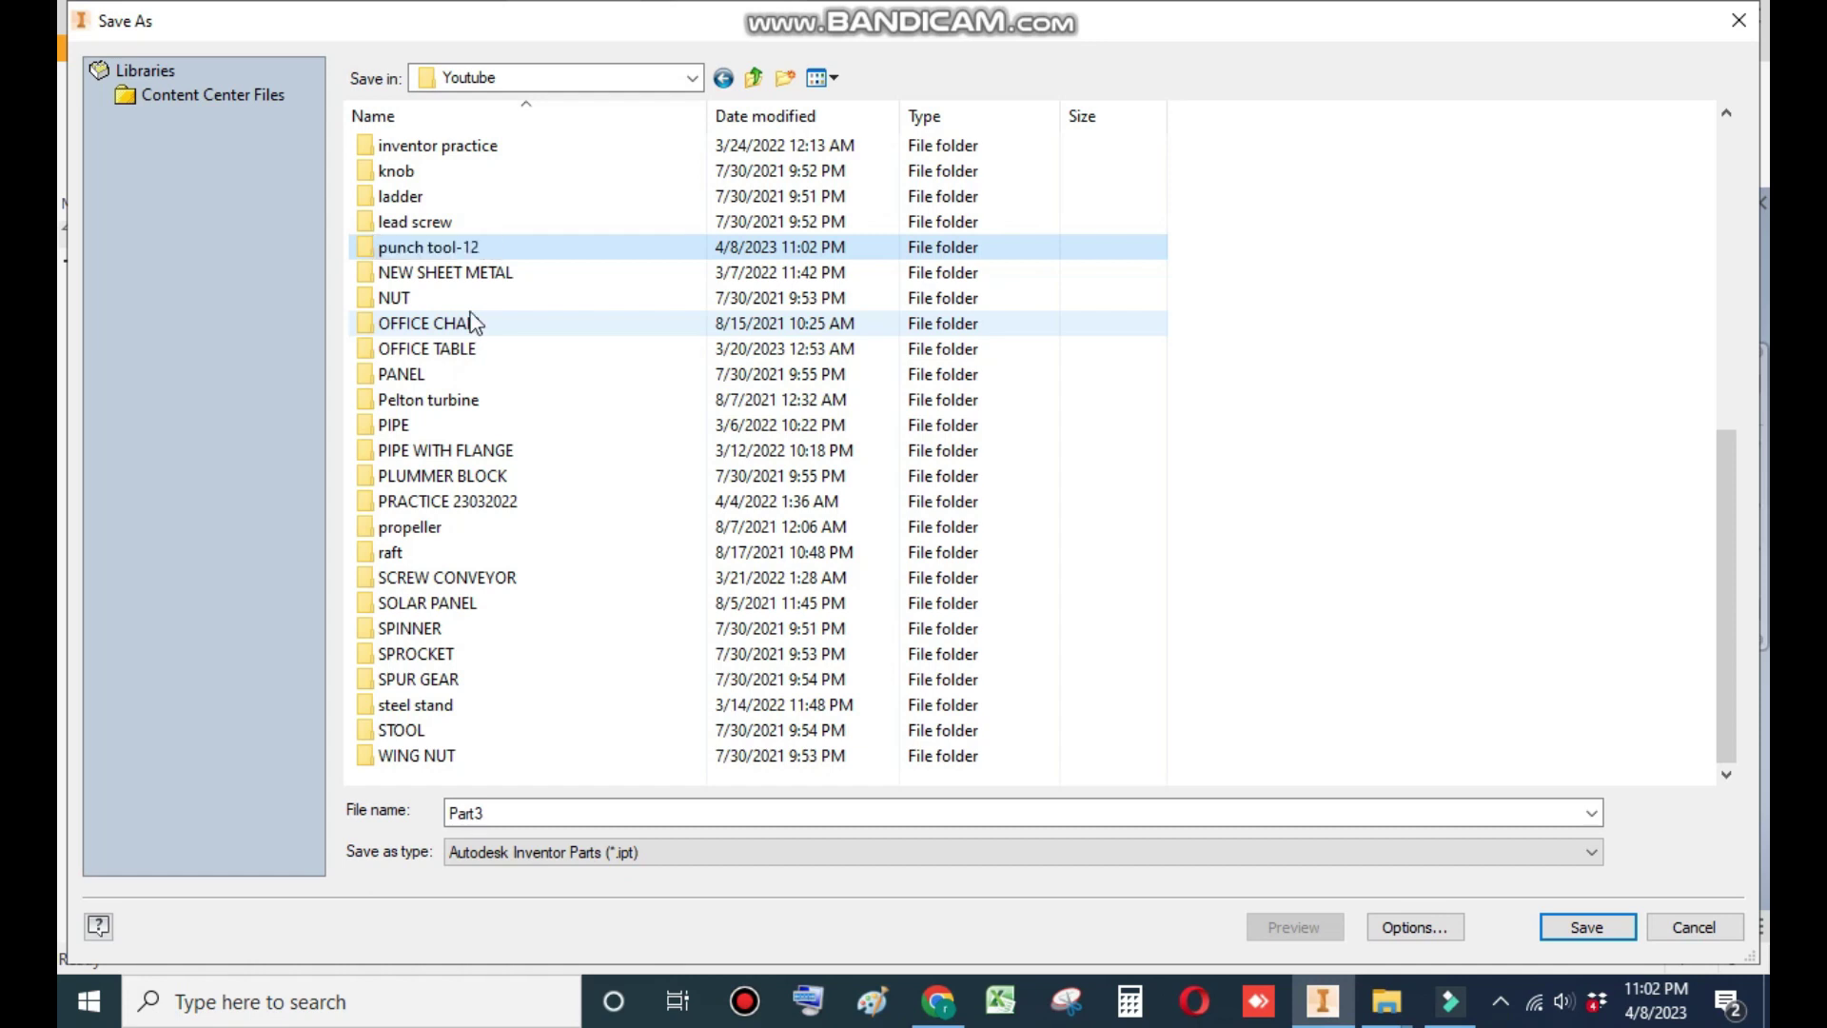
{"action": "double_click", "coordinate": [469, 253]}
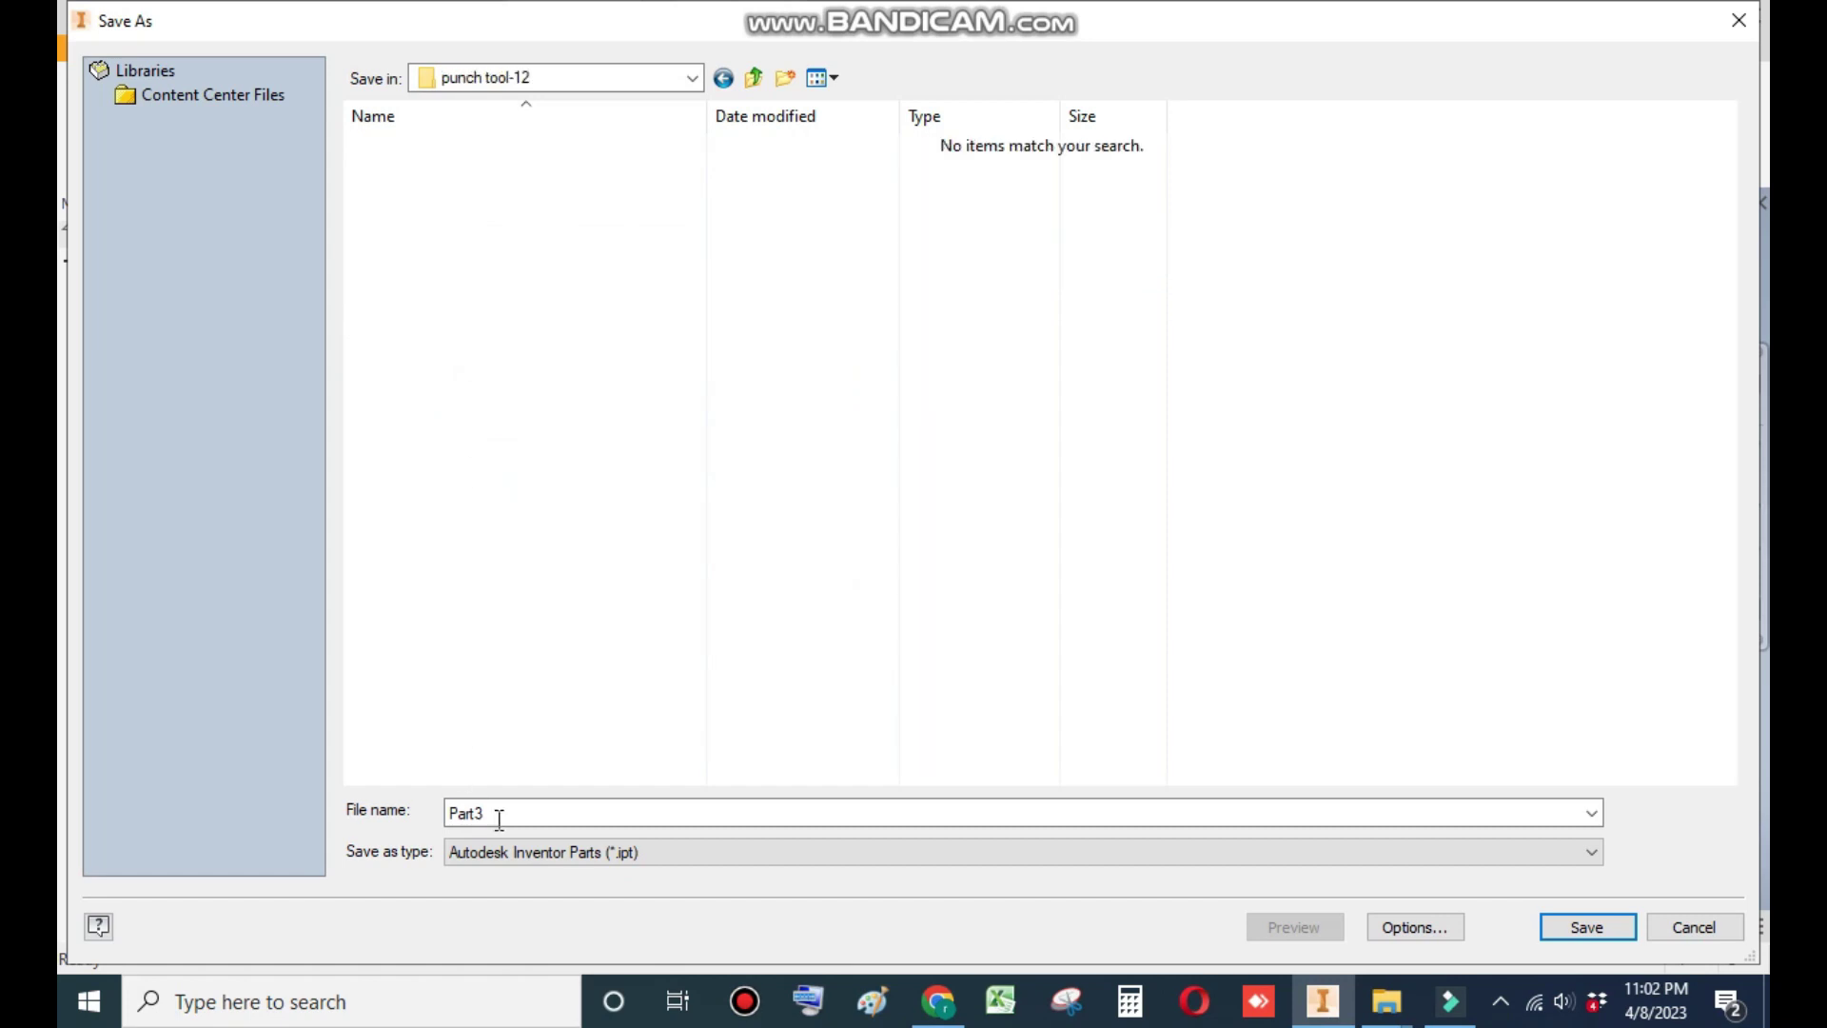
{"action": "type", "text": "pu"}
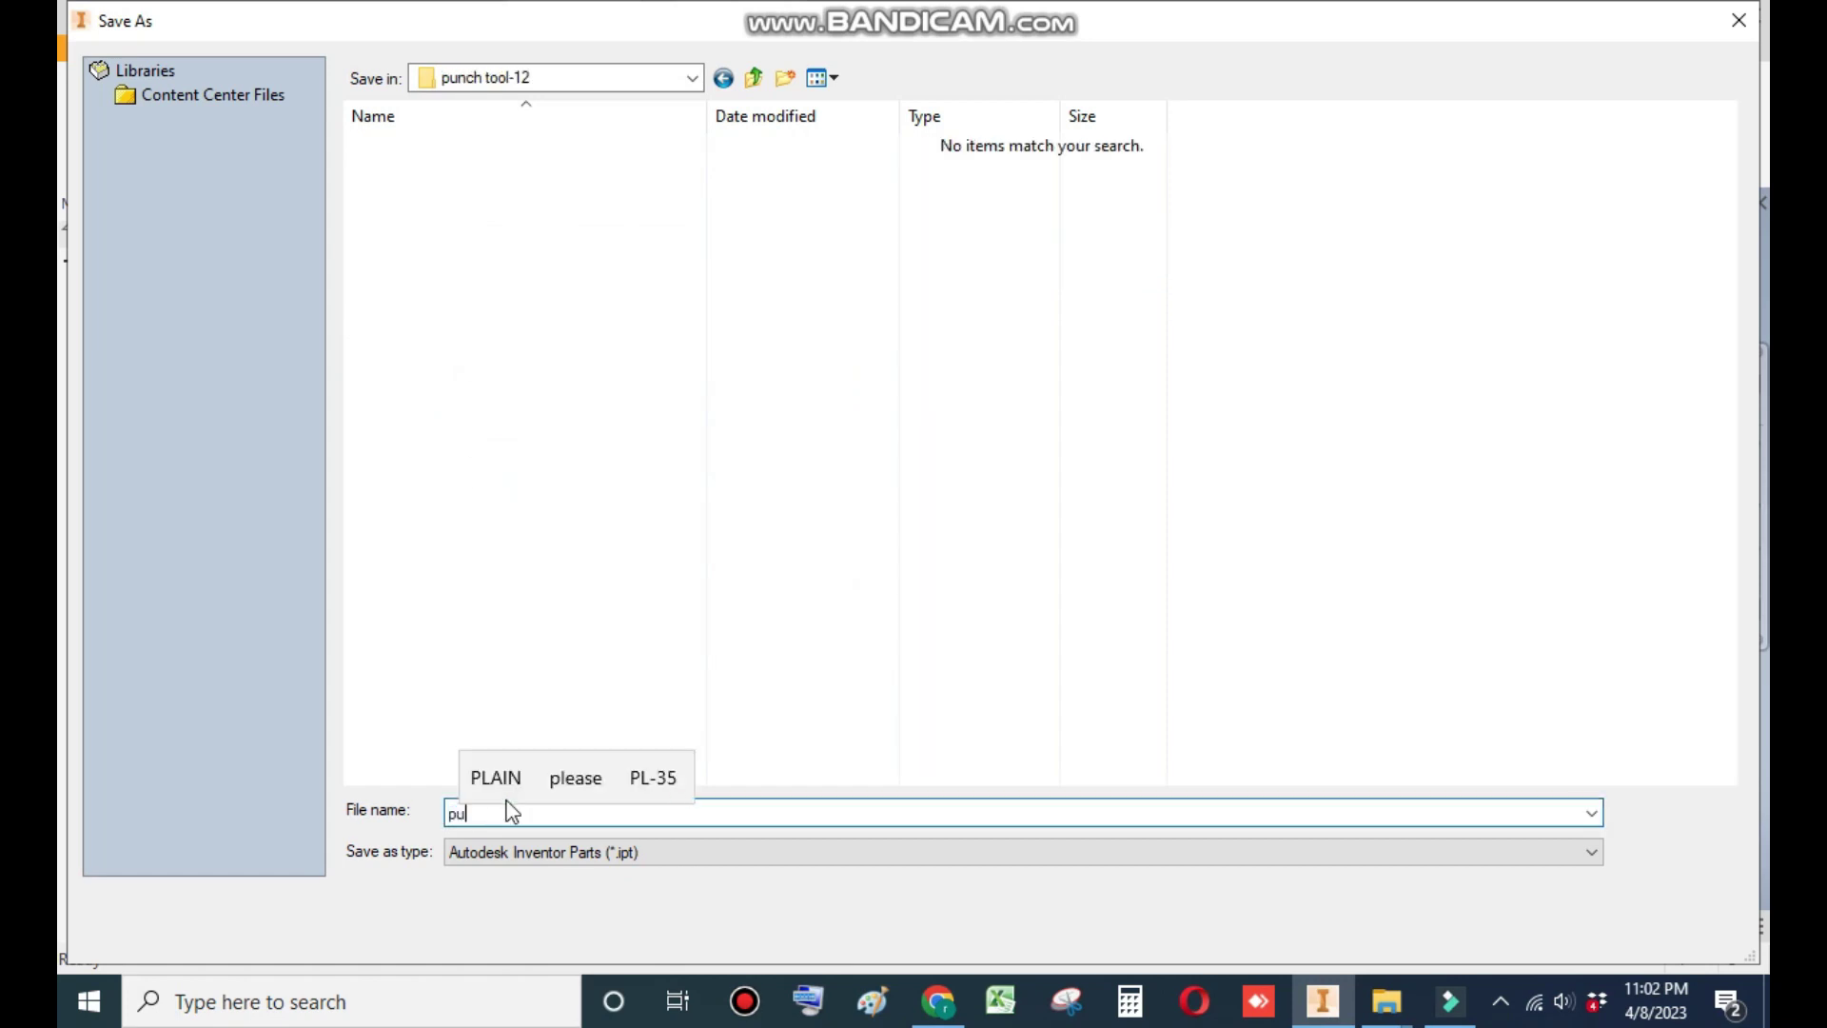
{"action": "type", "text": "nch tool"}
{"action": "key", "text": "Return"}
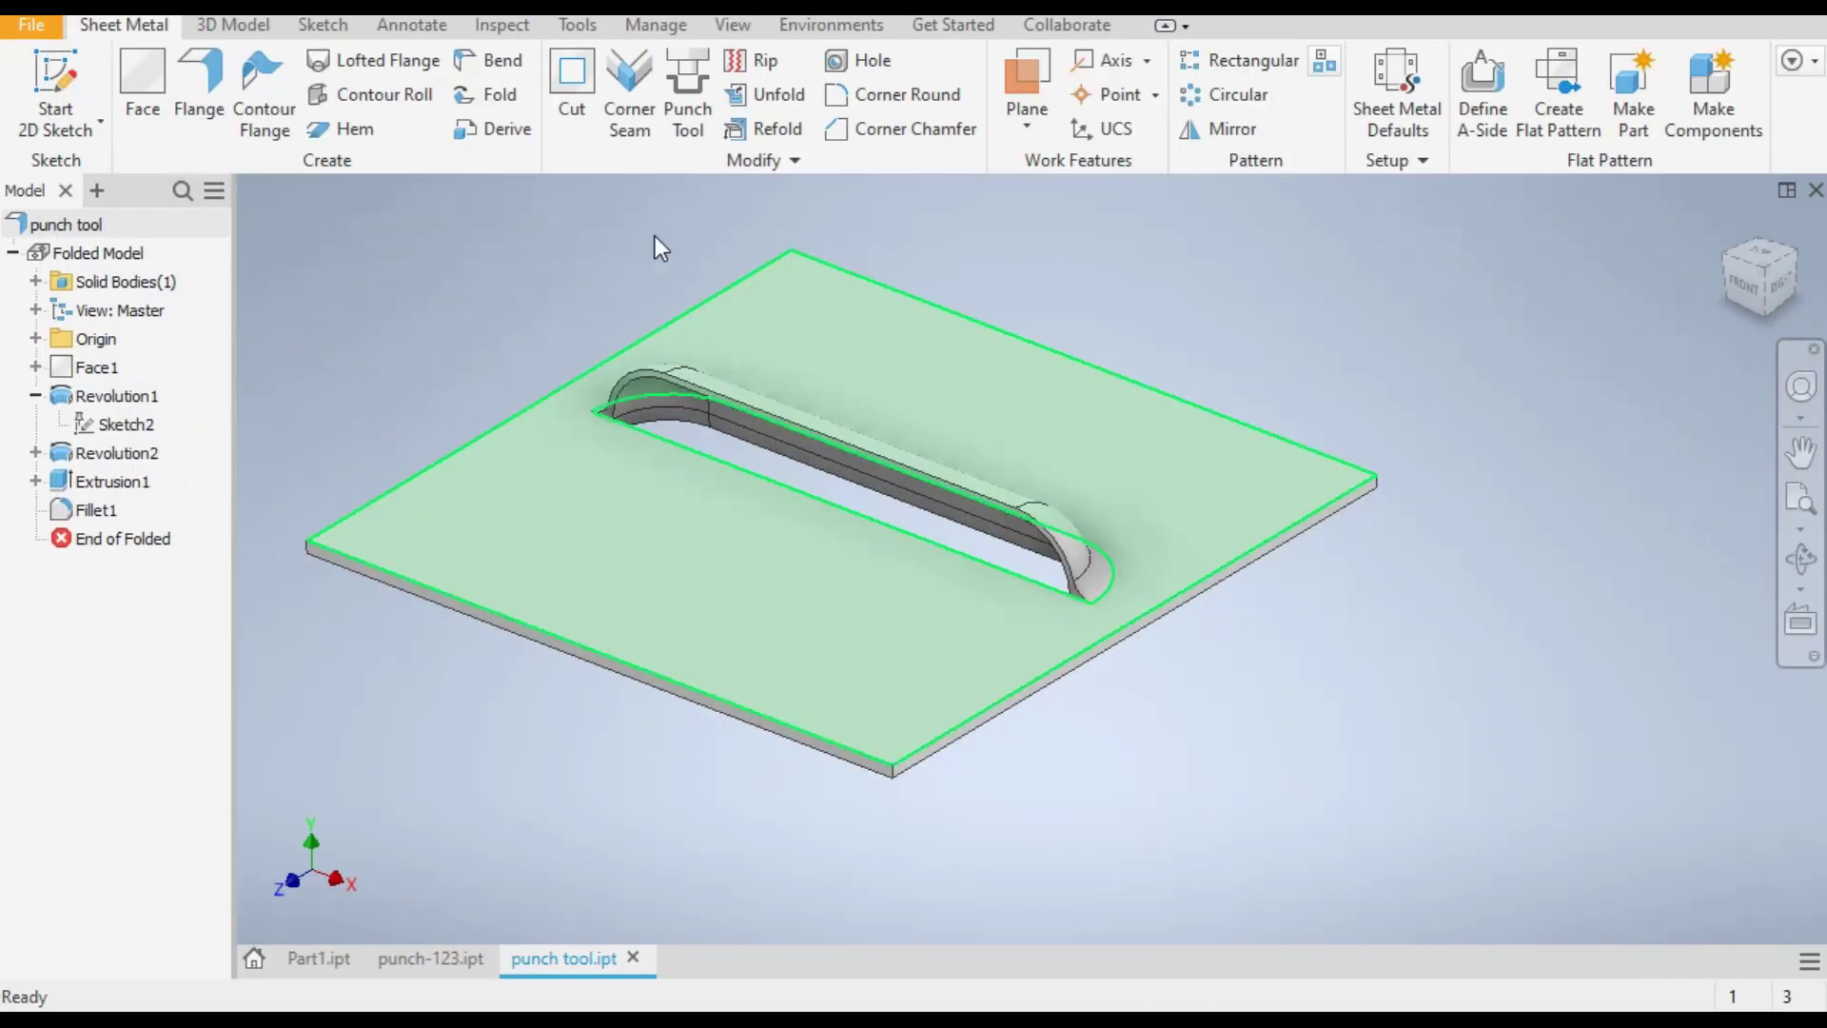
Step: Start extracting Revolution1 as a Sheet Metal Punch iFeature
{"action": "left_click", "coordinate": [629, 27]}
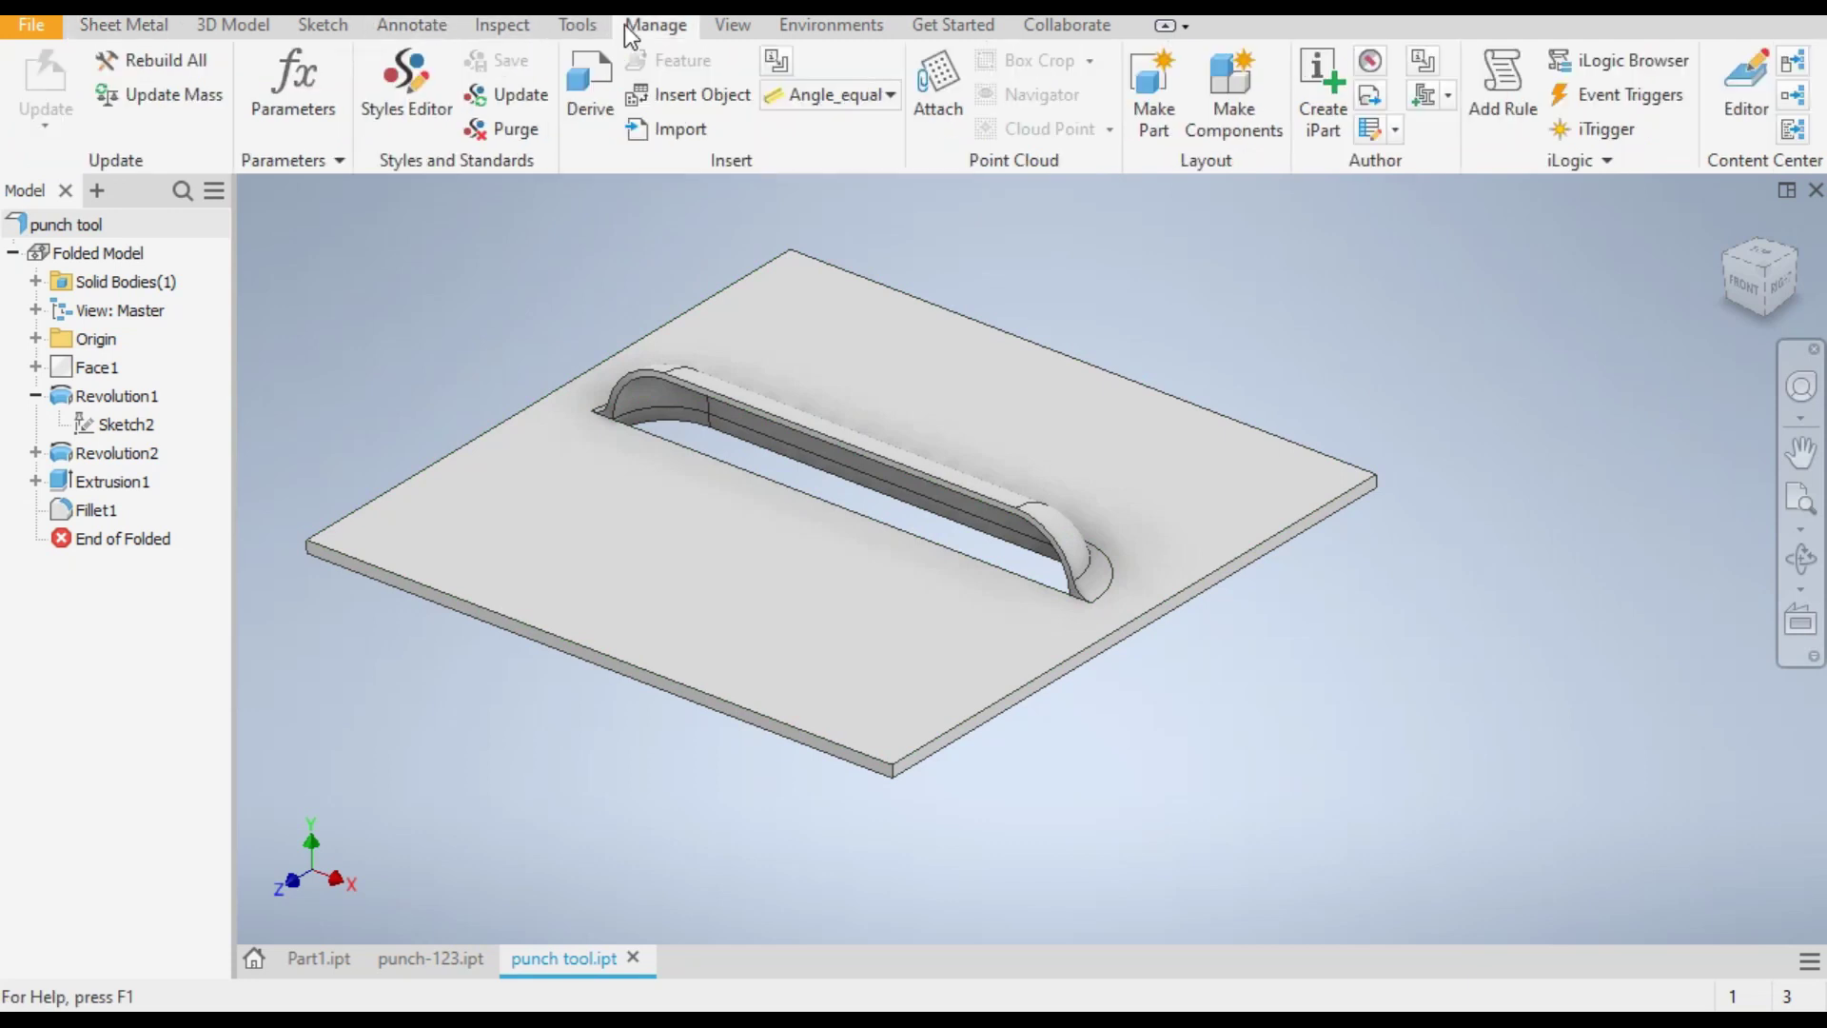
{"action": "left_click", "coordinate": [1427, 66]}
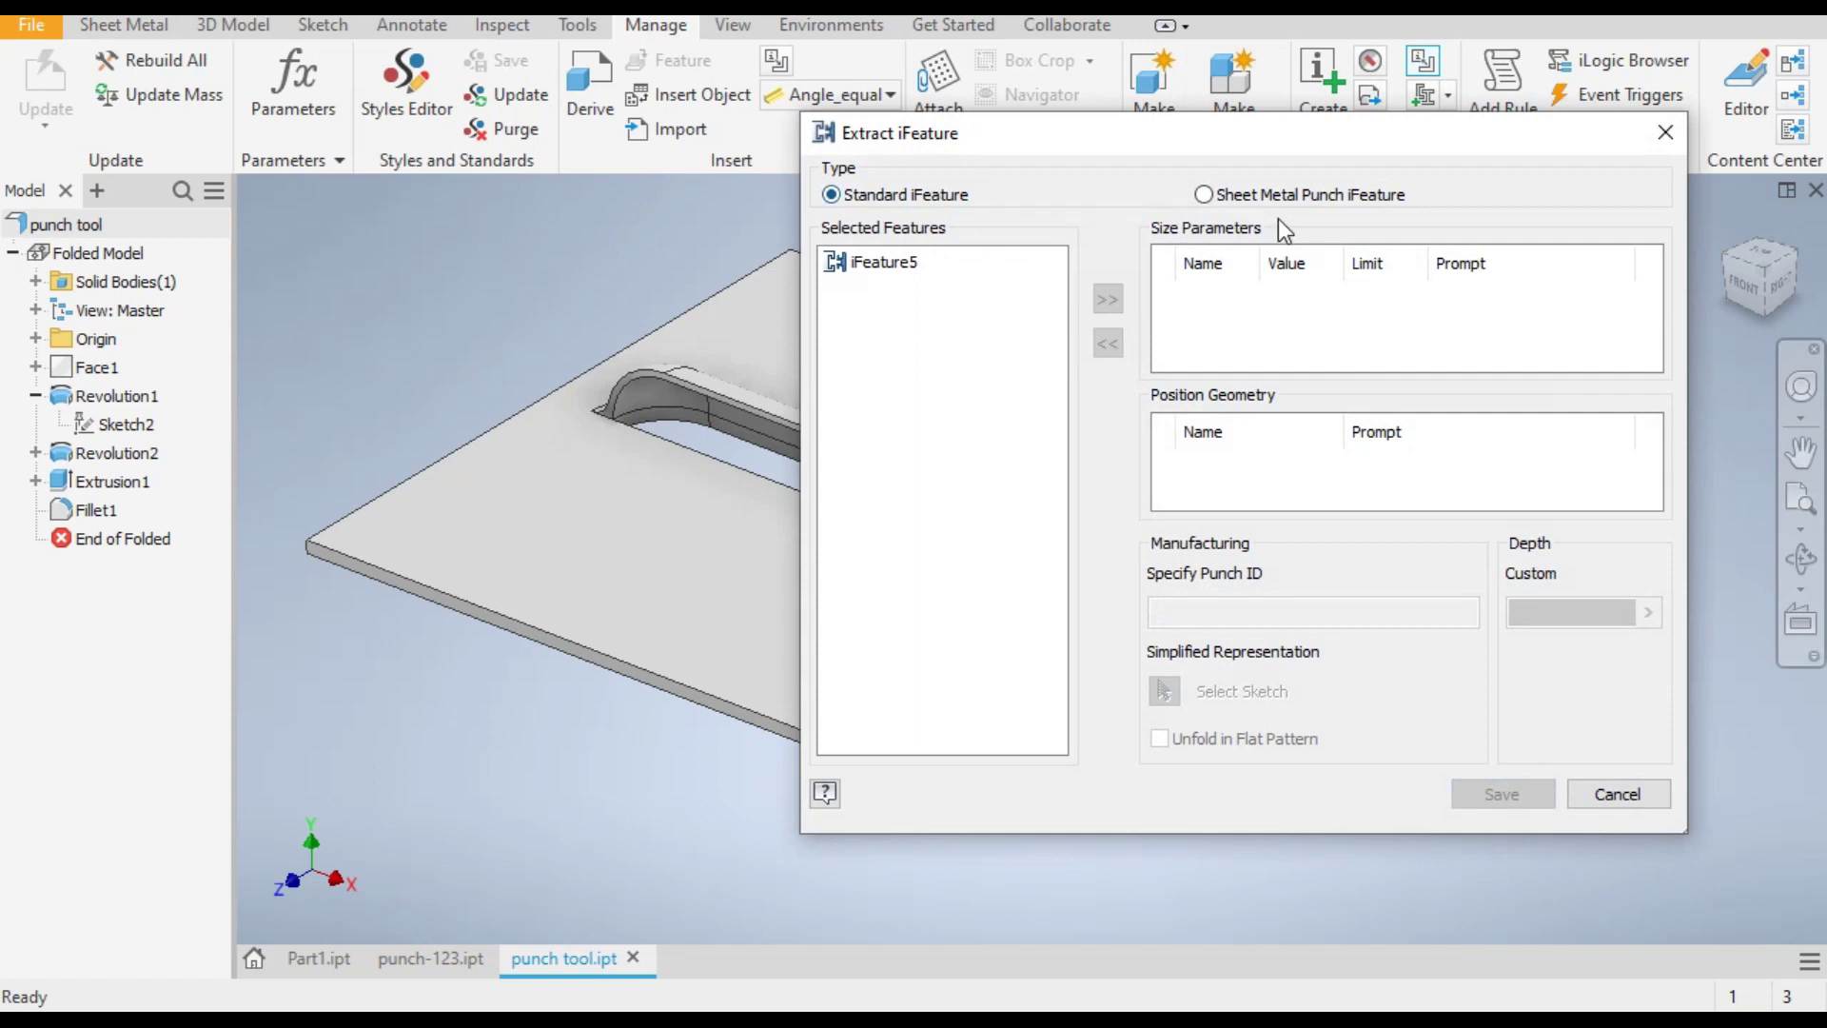
{"action": "left_click", "coordinate": [1203, 196]}
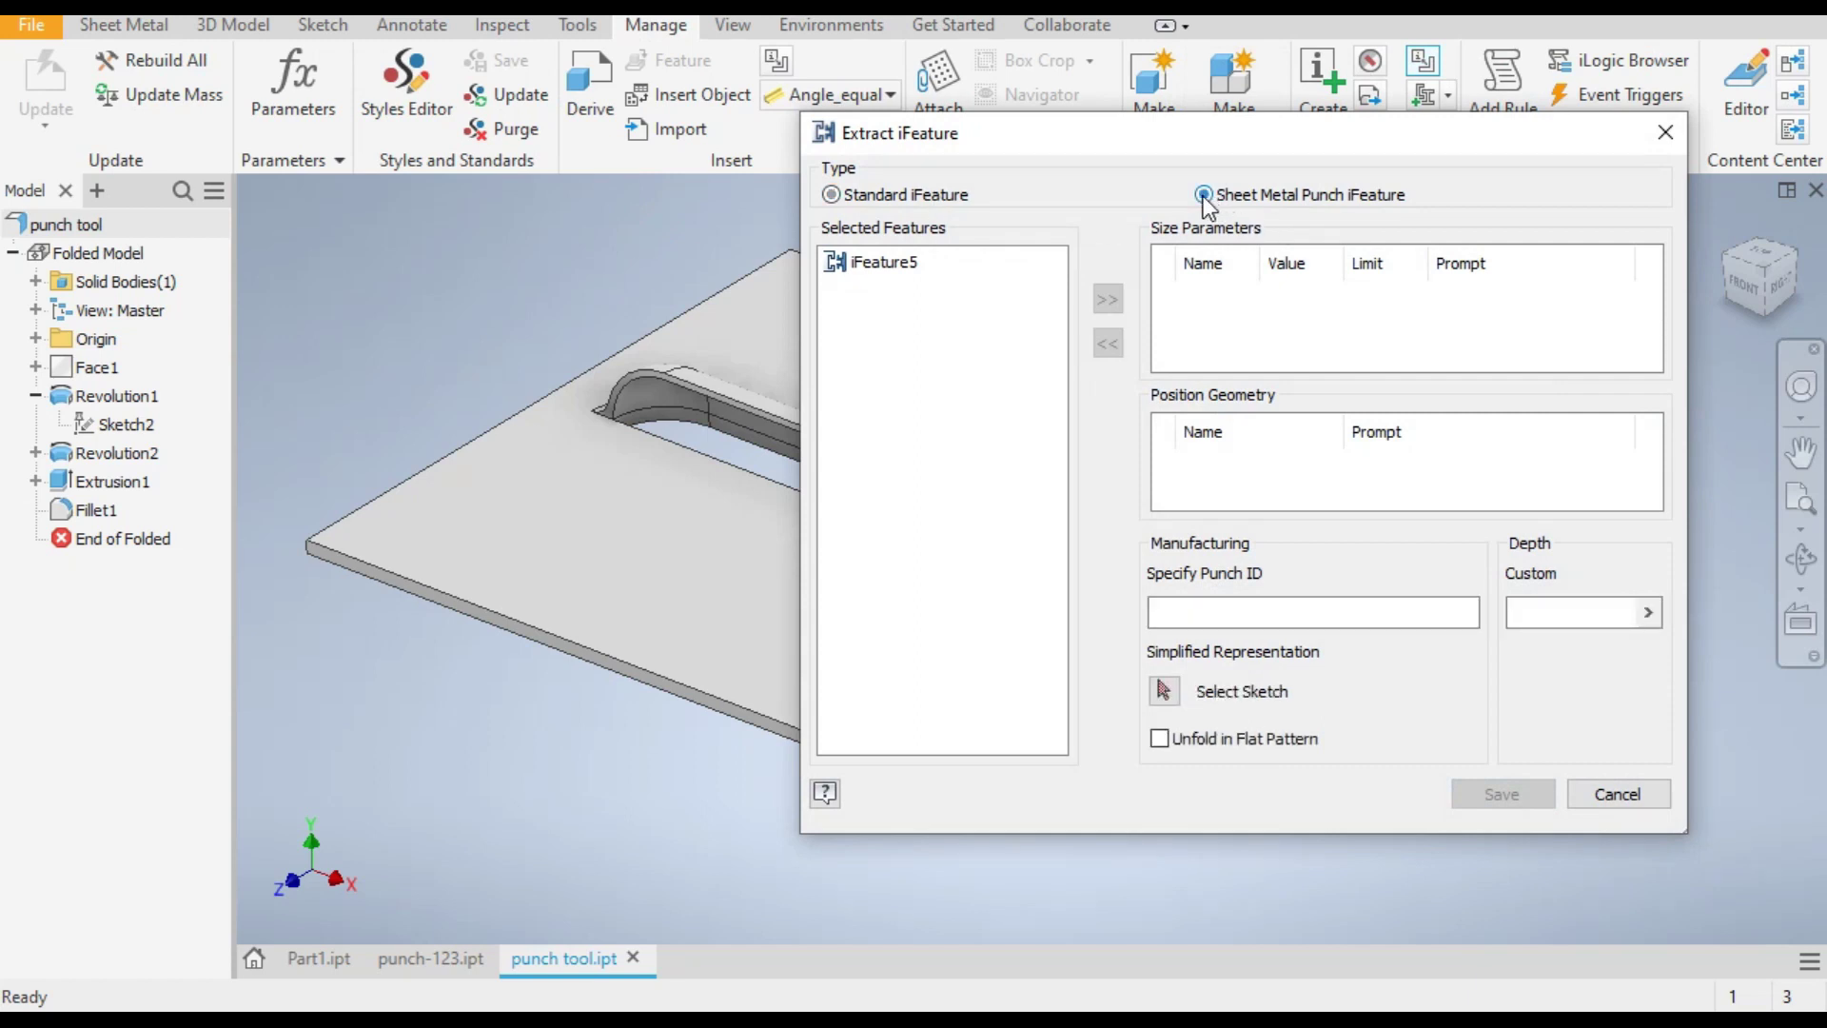
{"action": "left_click", "coordinate": [133, 402]}
{"action": "mouse_move", "coordinate": [1272, 135]}
{"action": "left_mouse_down"}
{"action": "mouse_move", "coordinate": [1678, 154]}
{"action": "mouse_move", "coordinate": [1267, 152]}
{"action": "left_mouse_up"}
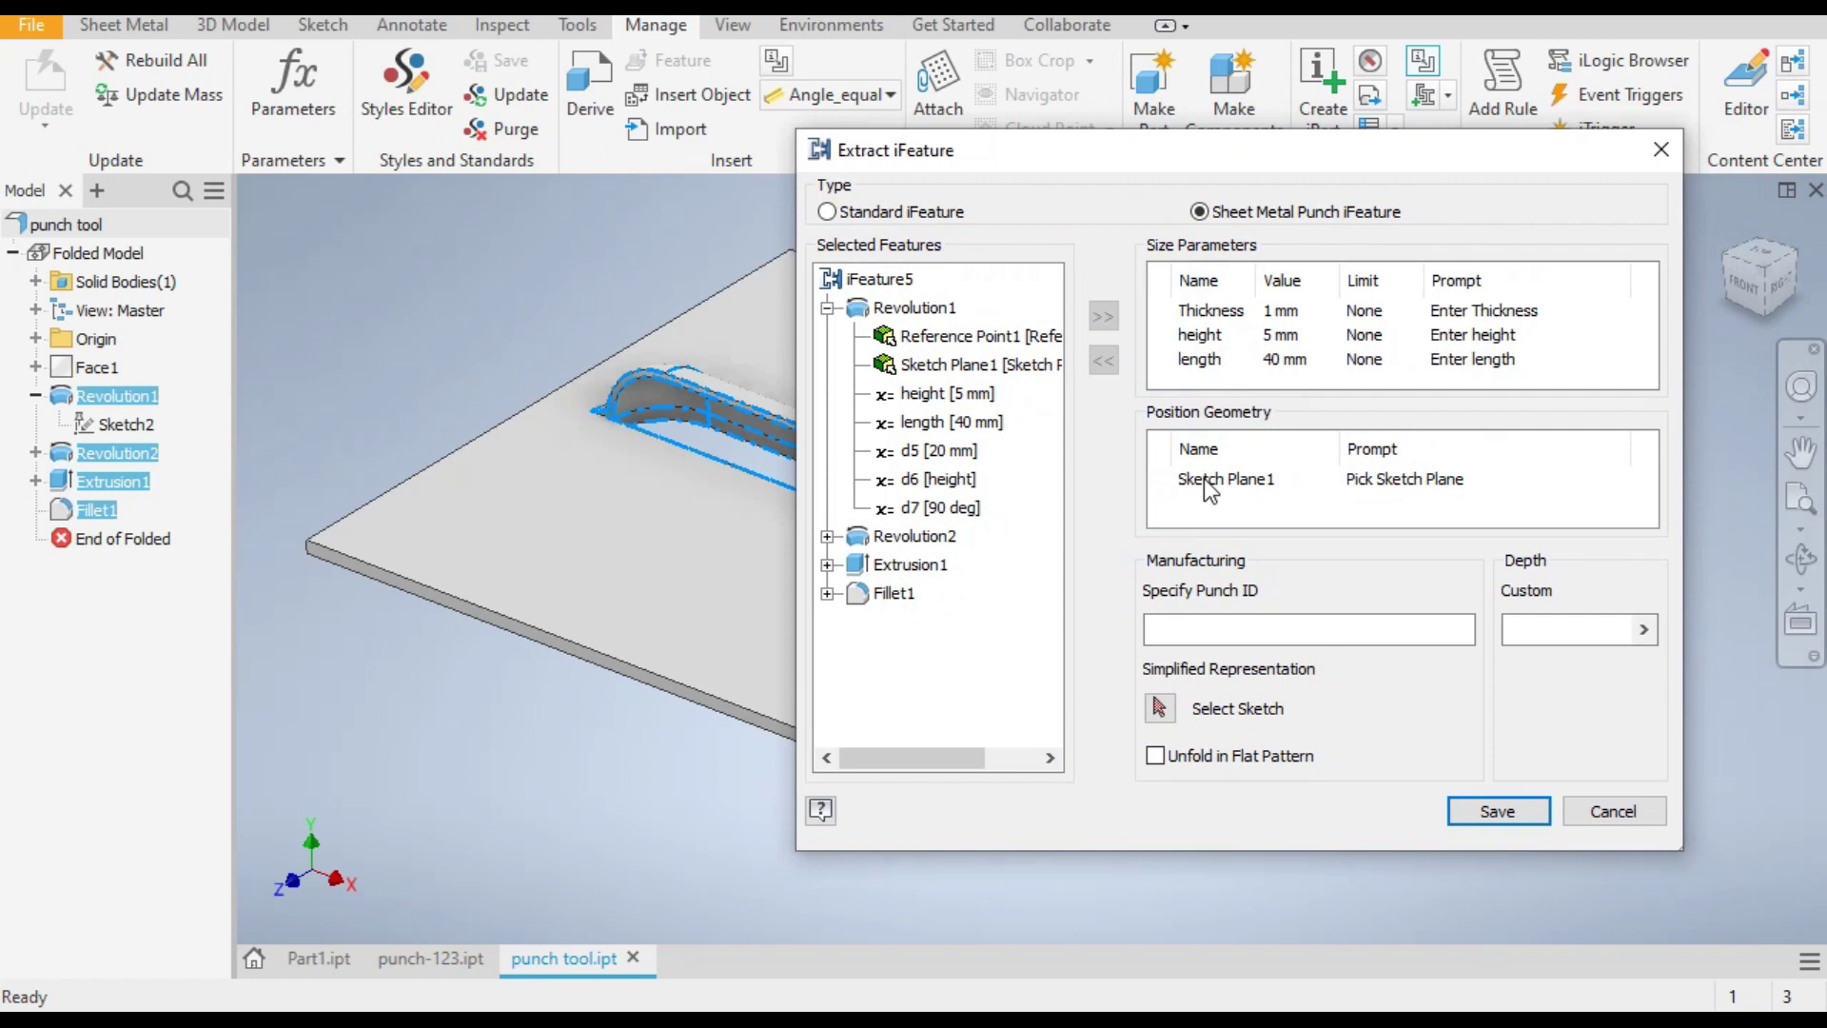
Step: Set the punch ID to punch-32, use Sketch2 as the simplified sketch, and save
{"action": "left_click", "coordinate": [1184, 633]}
{"action": "type", "text": "p"}
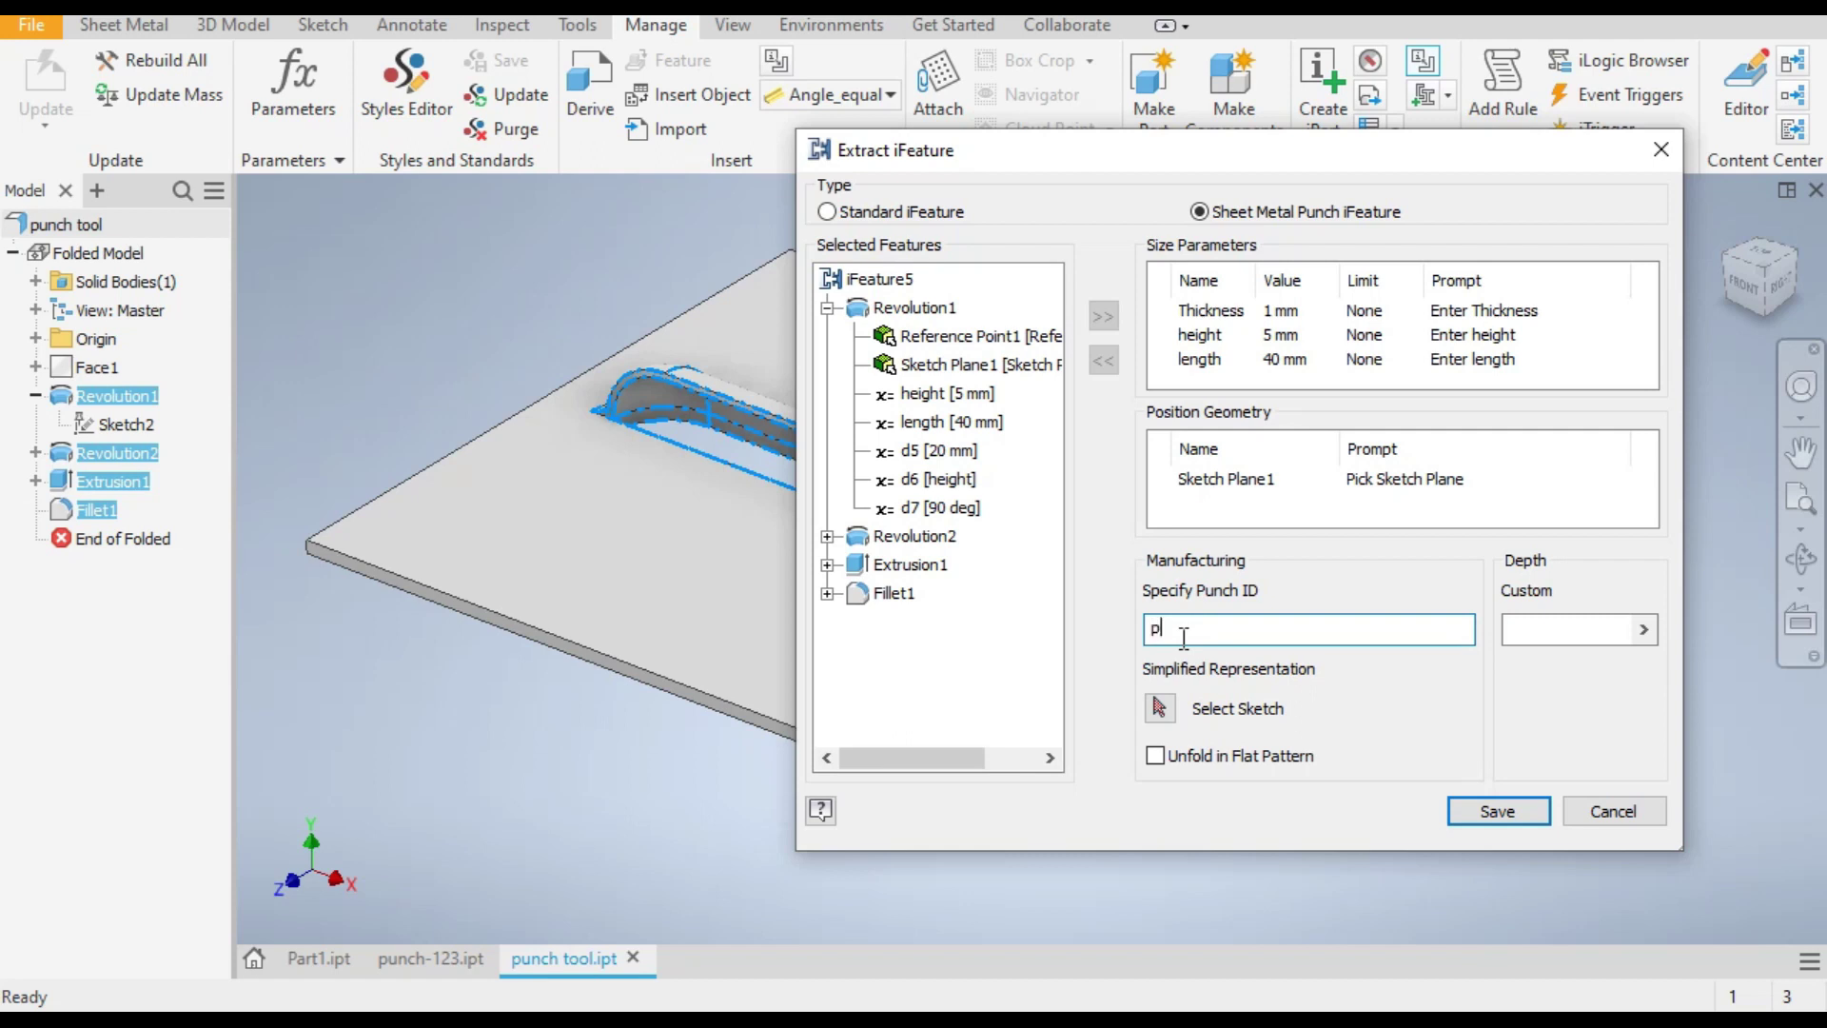
{"action": "type", "text": "unch-32"}
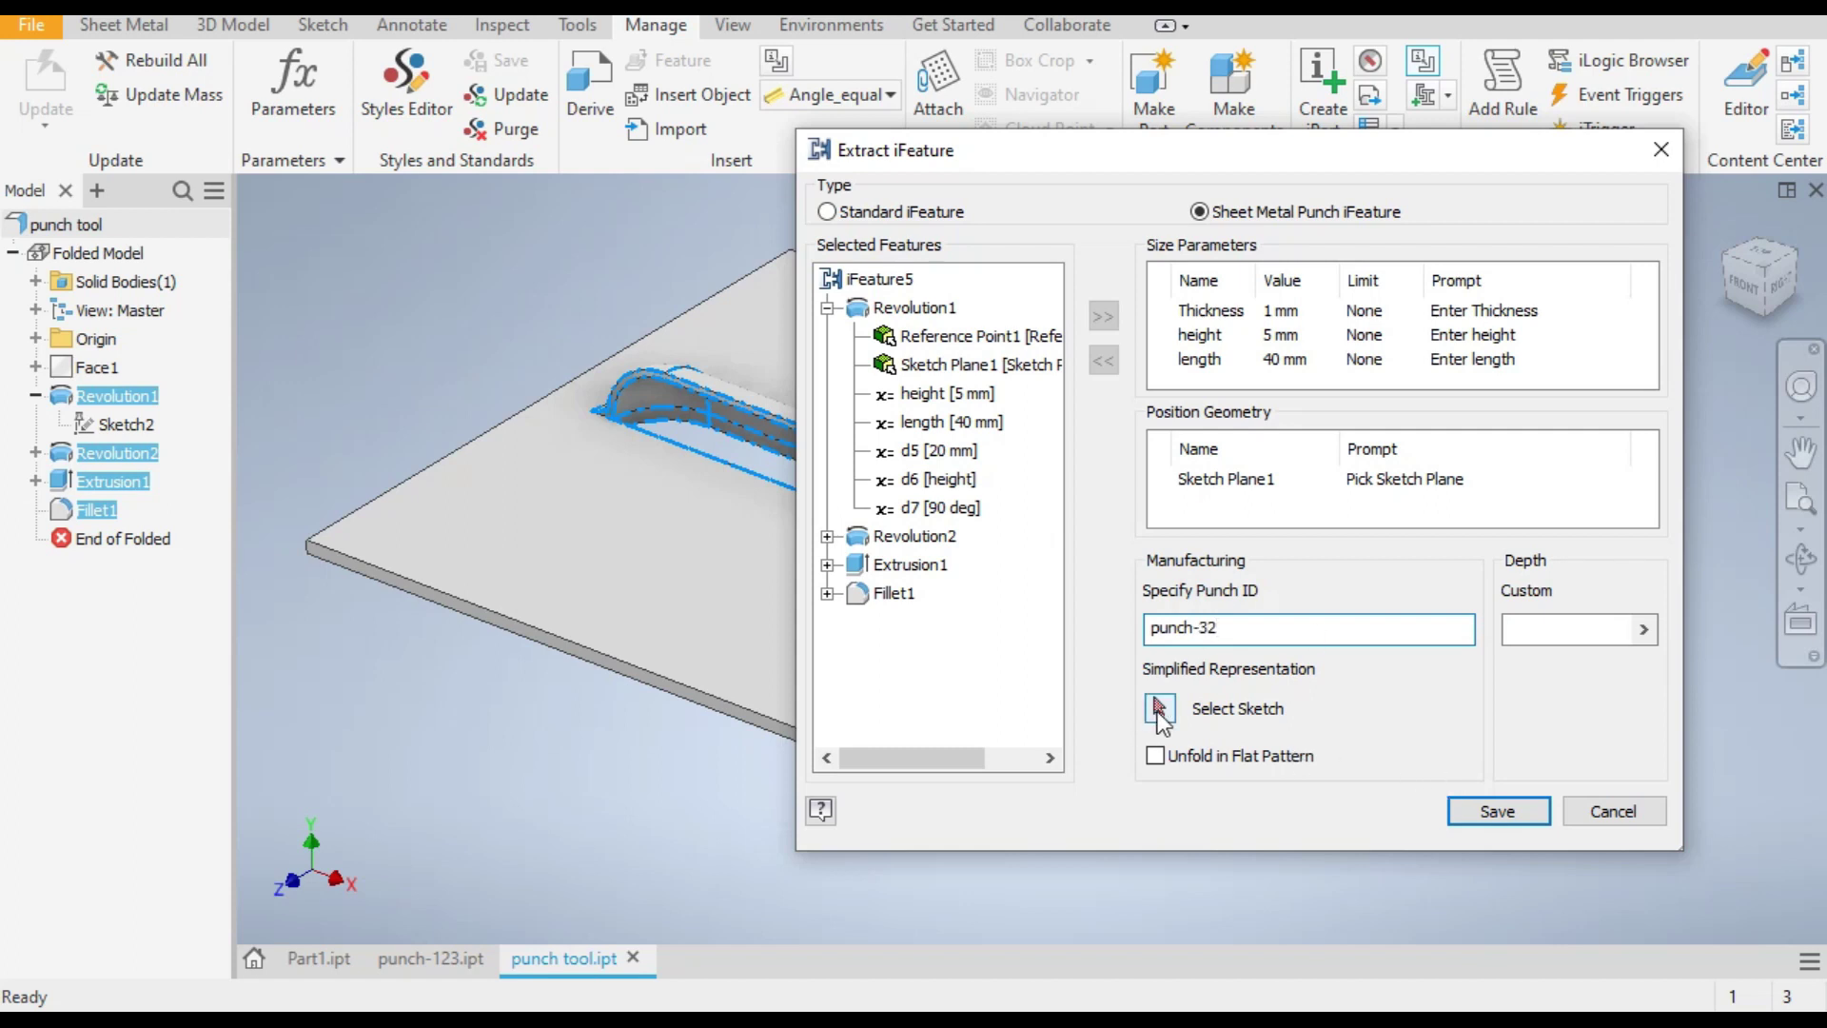
{"action": "left_click", "coordinate": [1159, 712]}
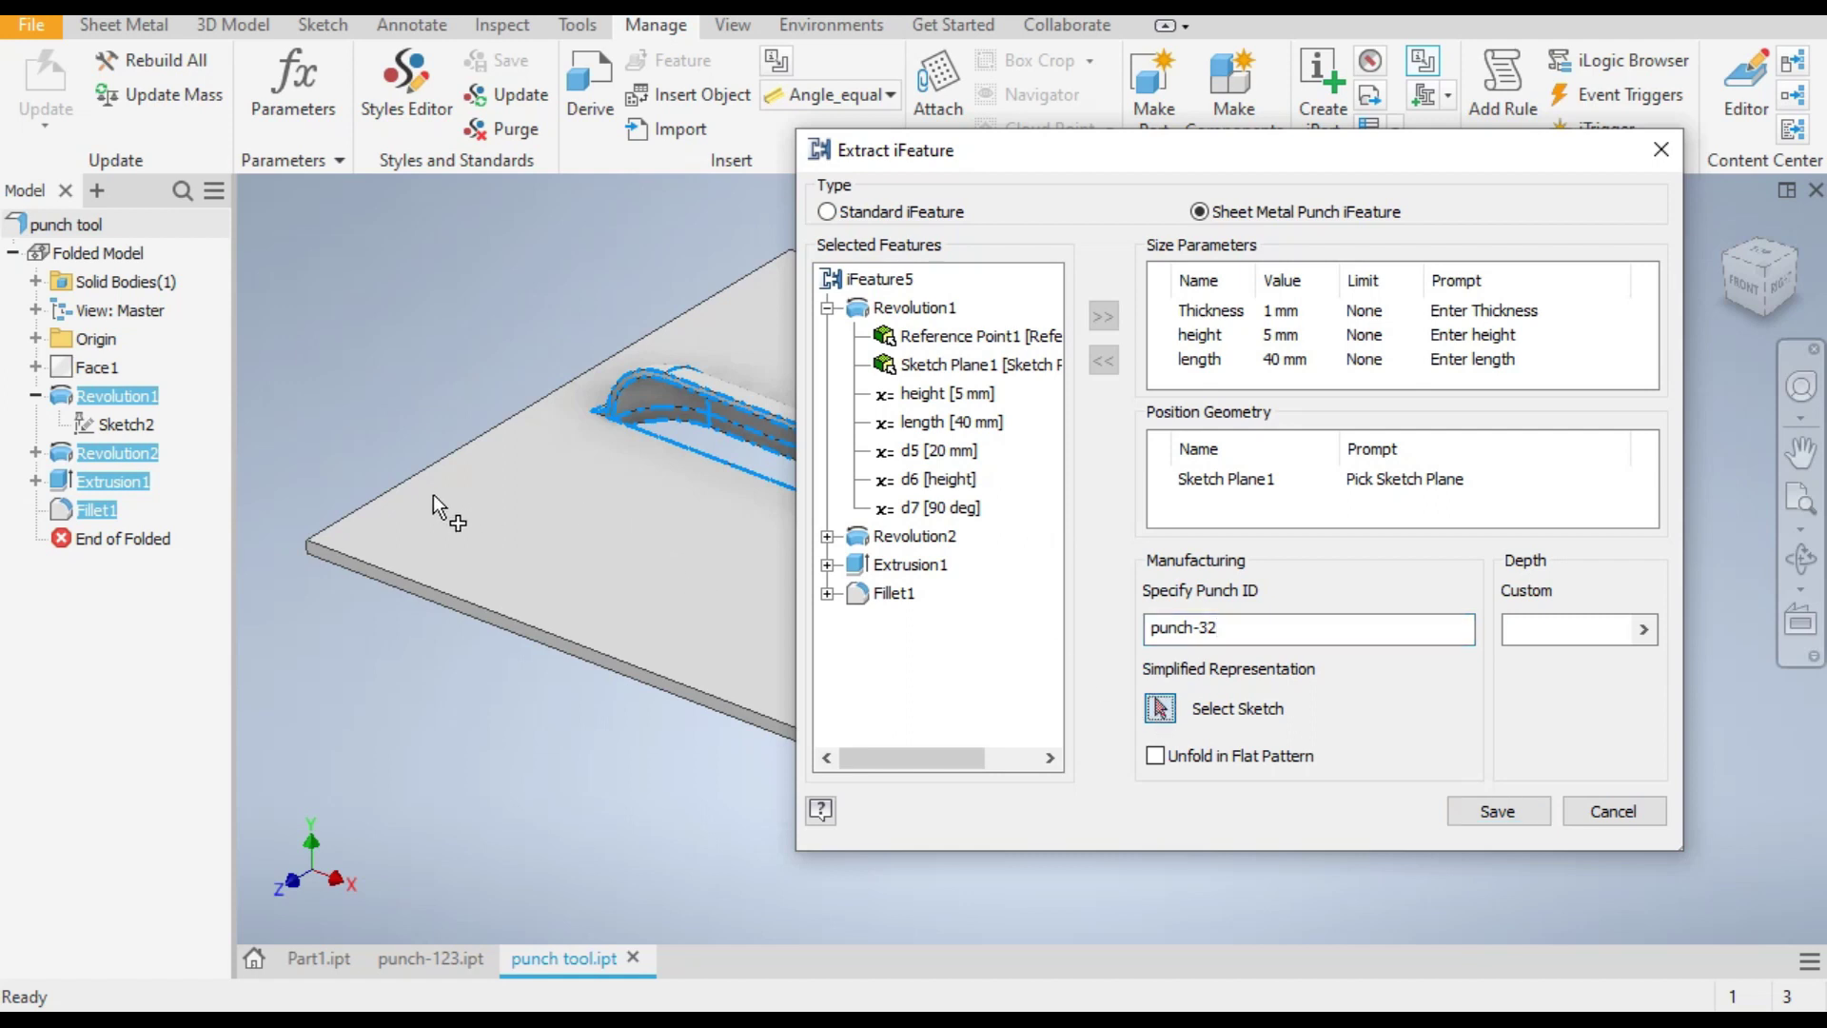
{"action": "left_click", "coordinate": [110, 427]}
{"action": "left_click", "coordinate": [106, 424]}
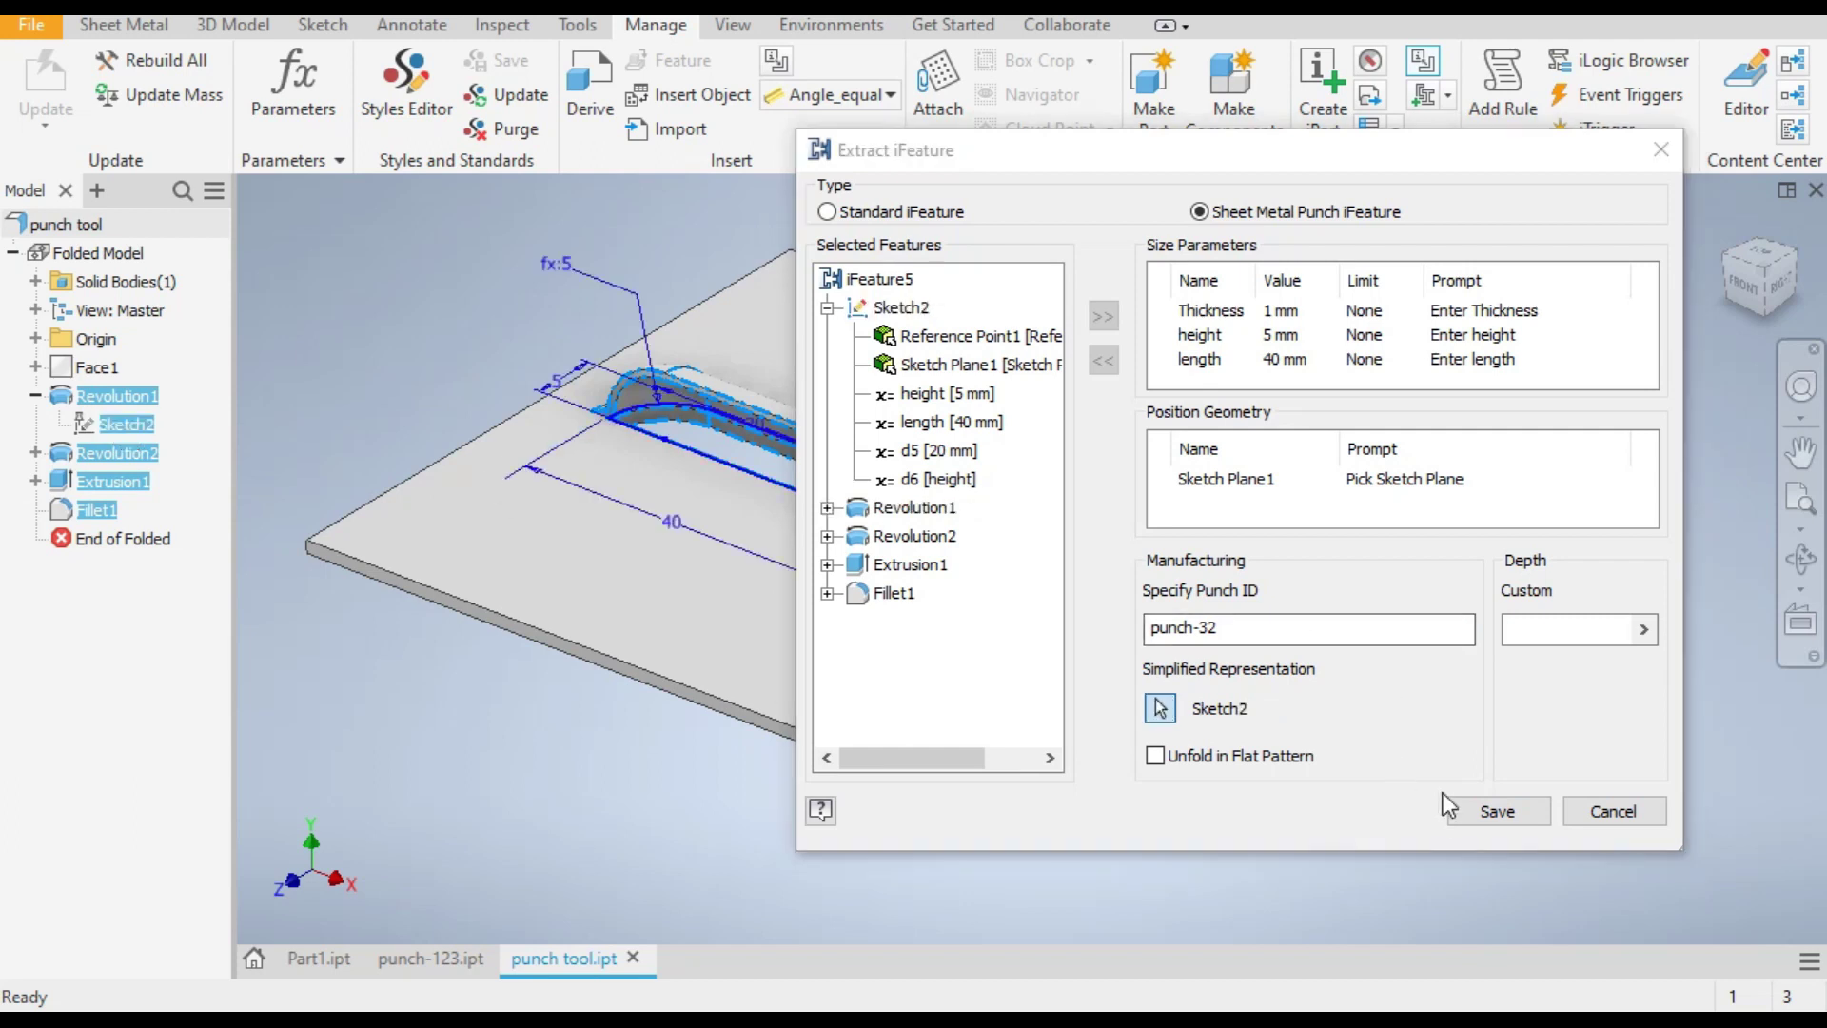
{"action": "left_click", "coordinate": [1472, 812]}
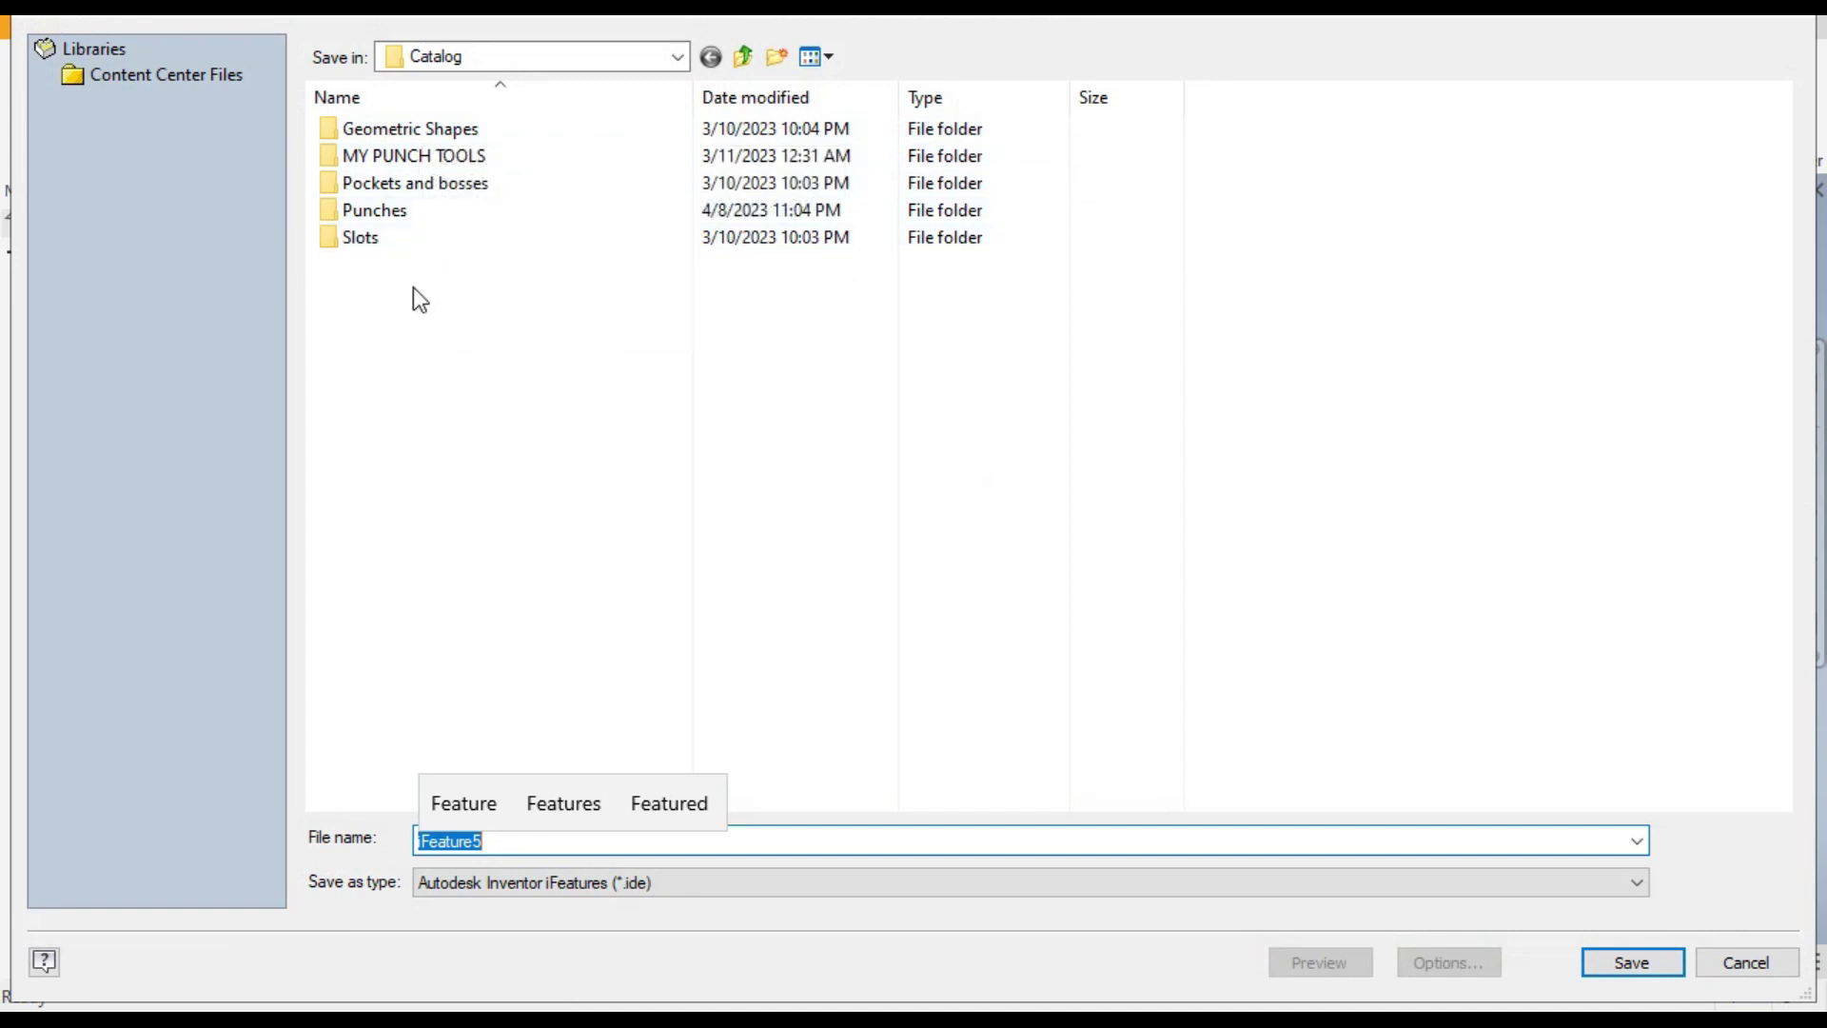
Step: Open the Punches catalog folder and begin naming the file 'punch-'
{"action": "double_click", "coordinate": [416, 217]}
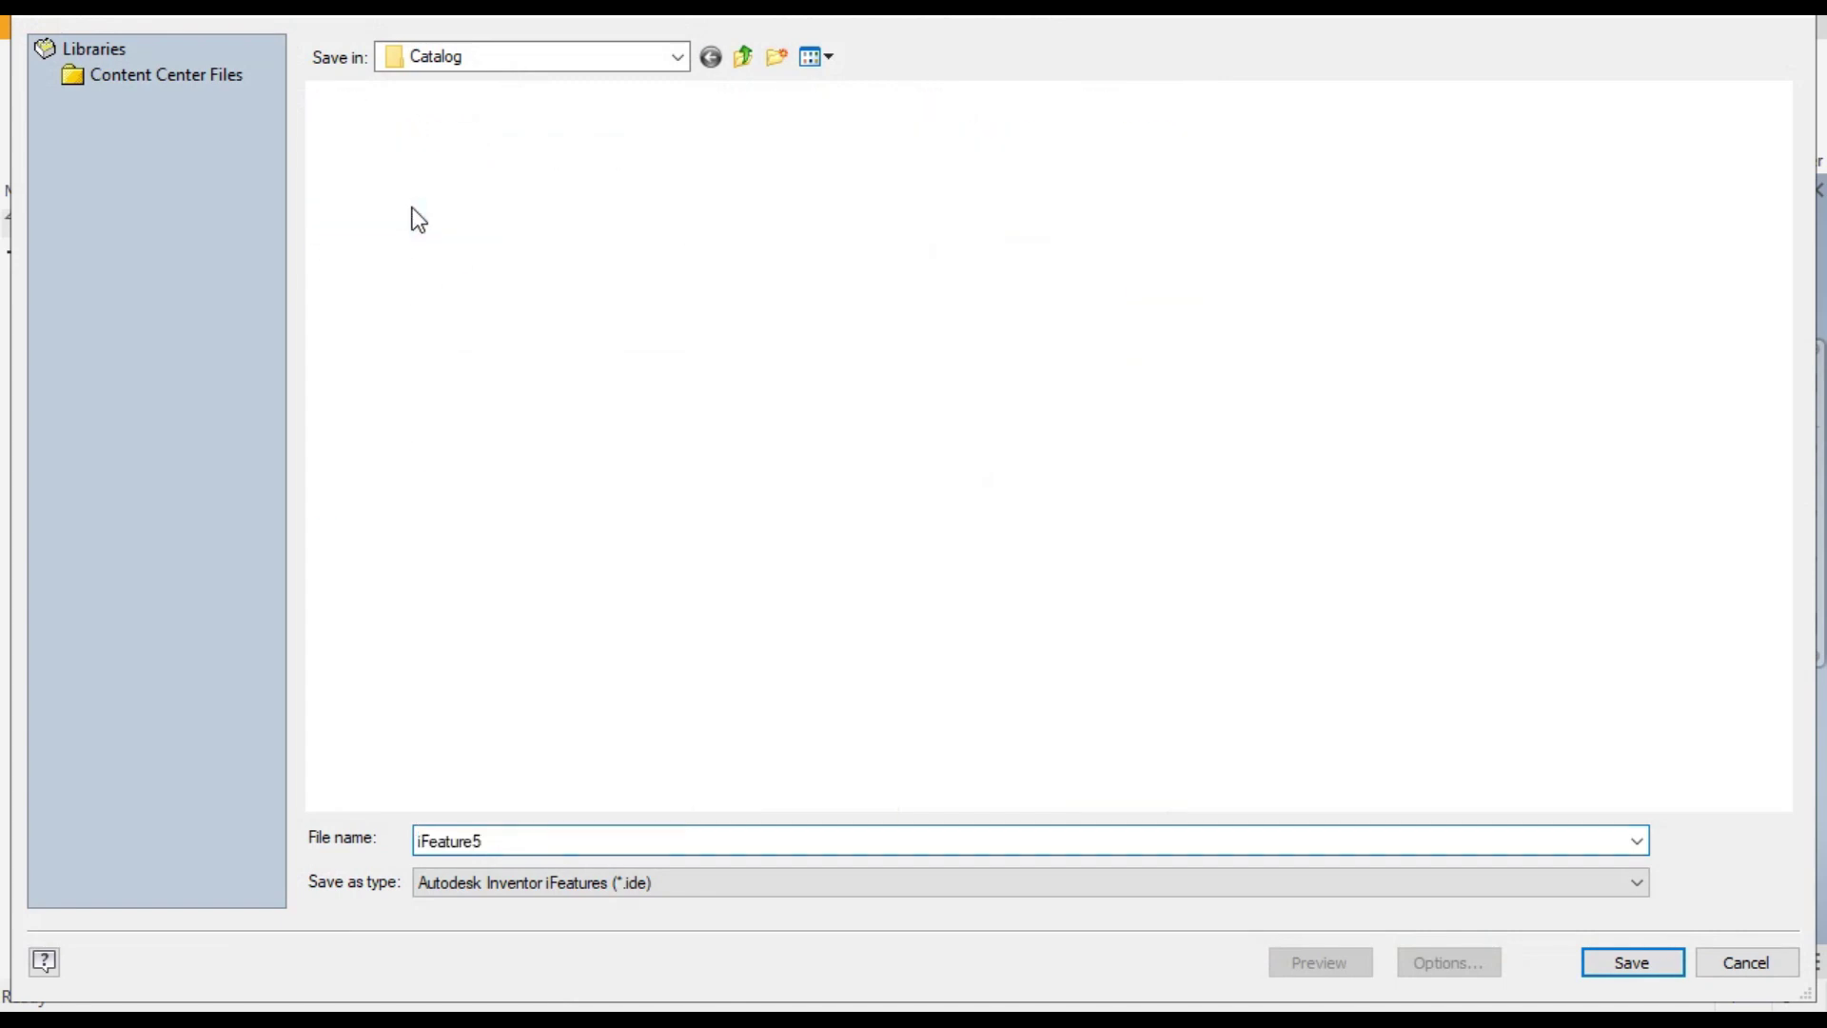
{"action": "type", "text": "punch"}
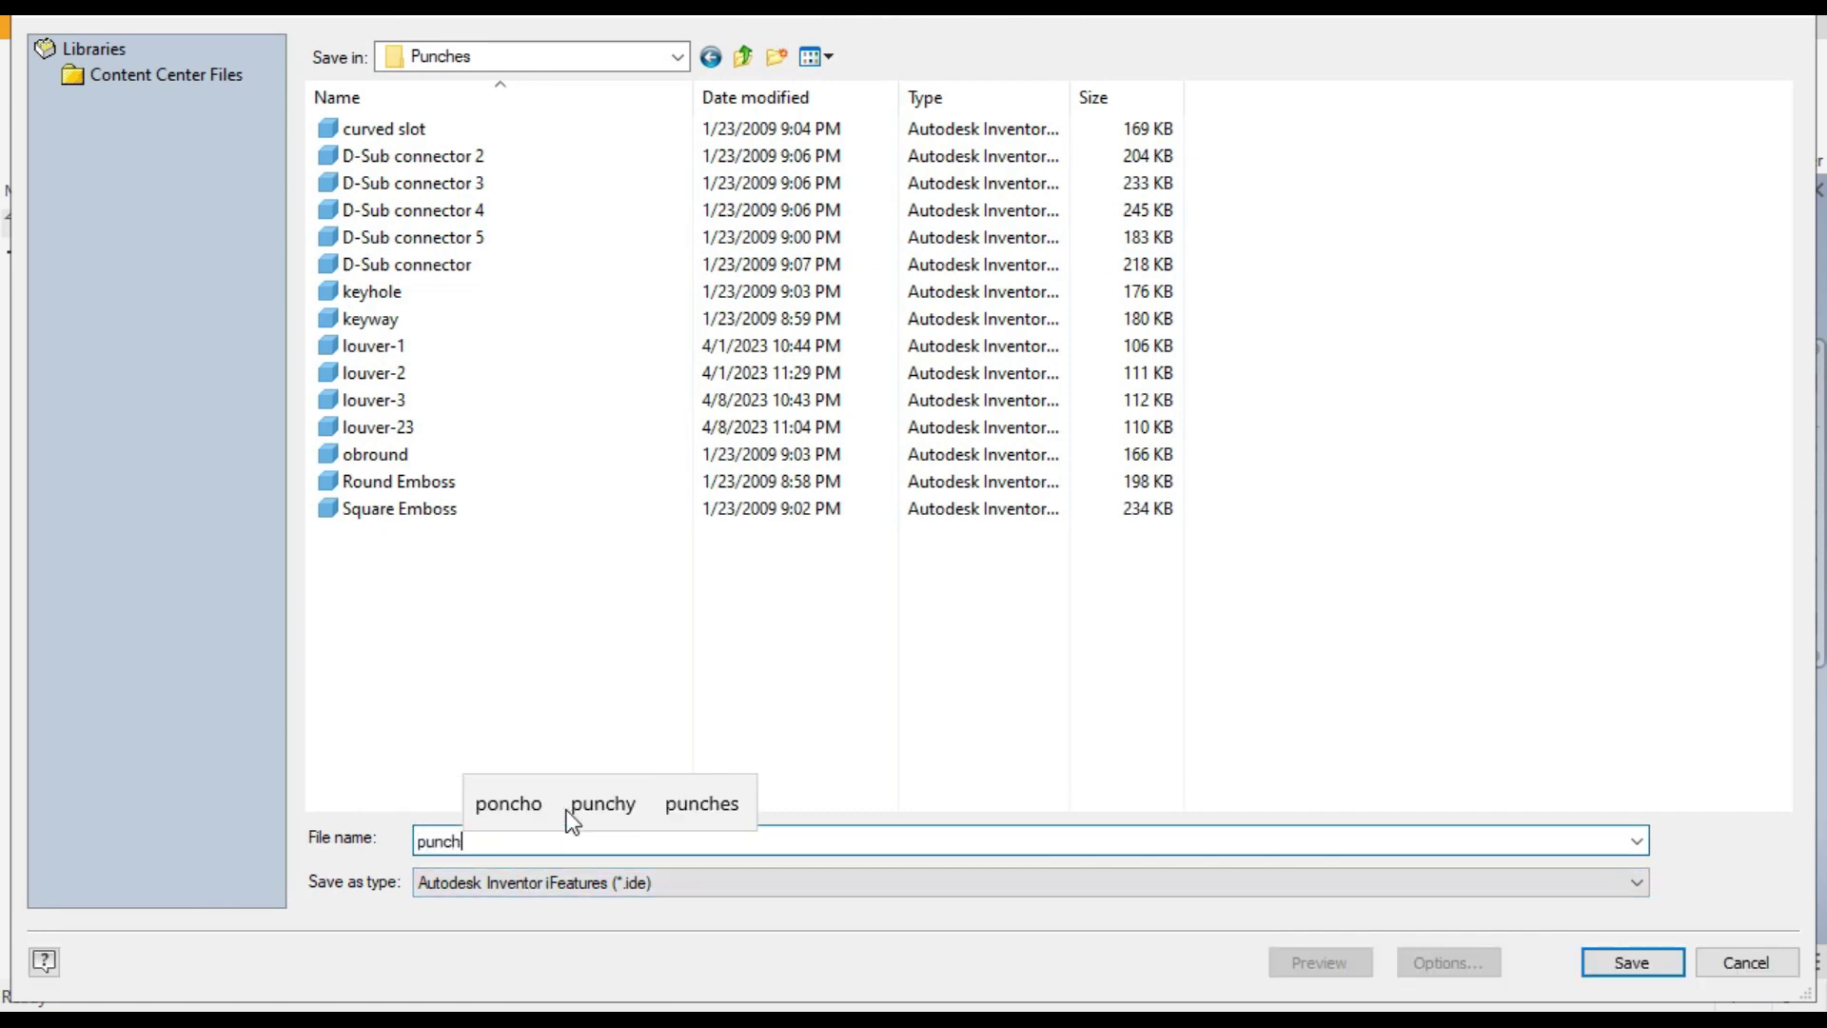
{"action": "type", "text": "-"}
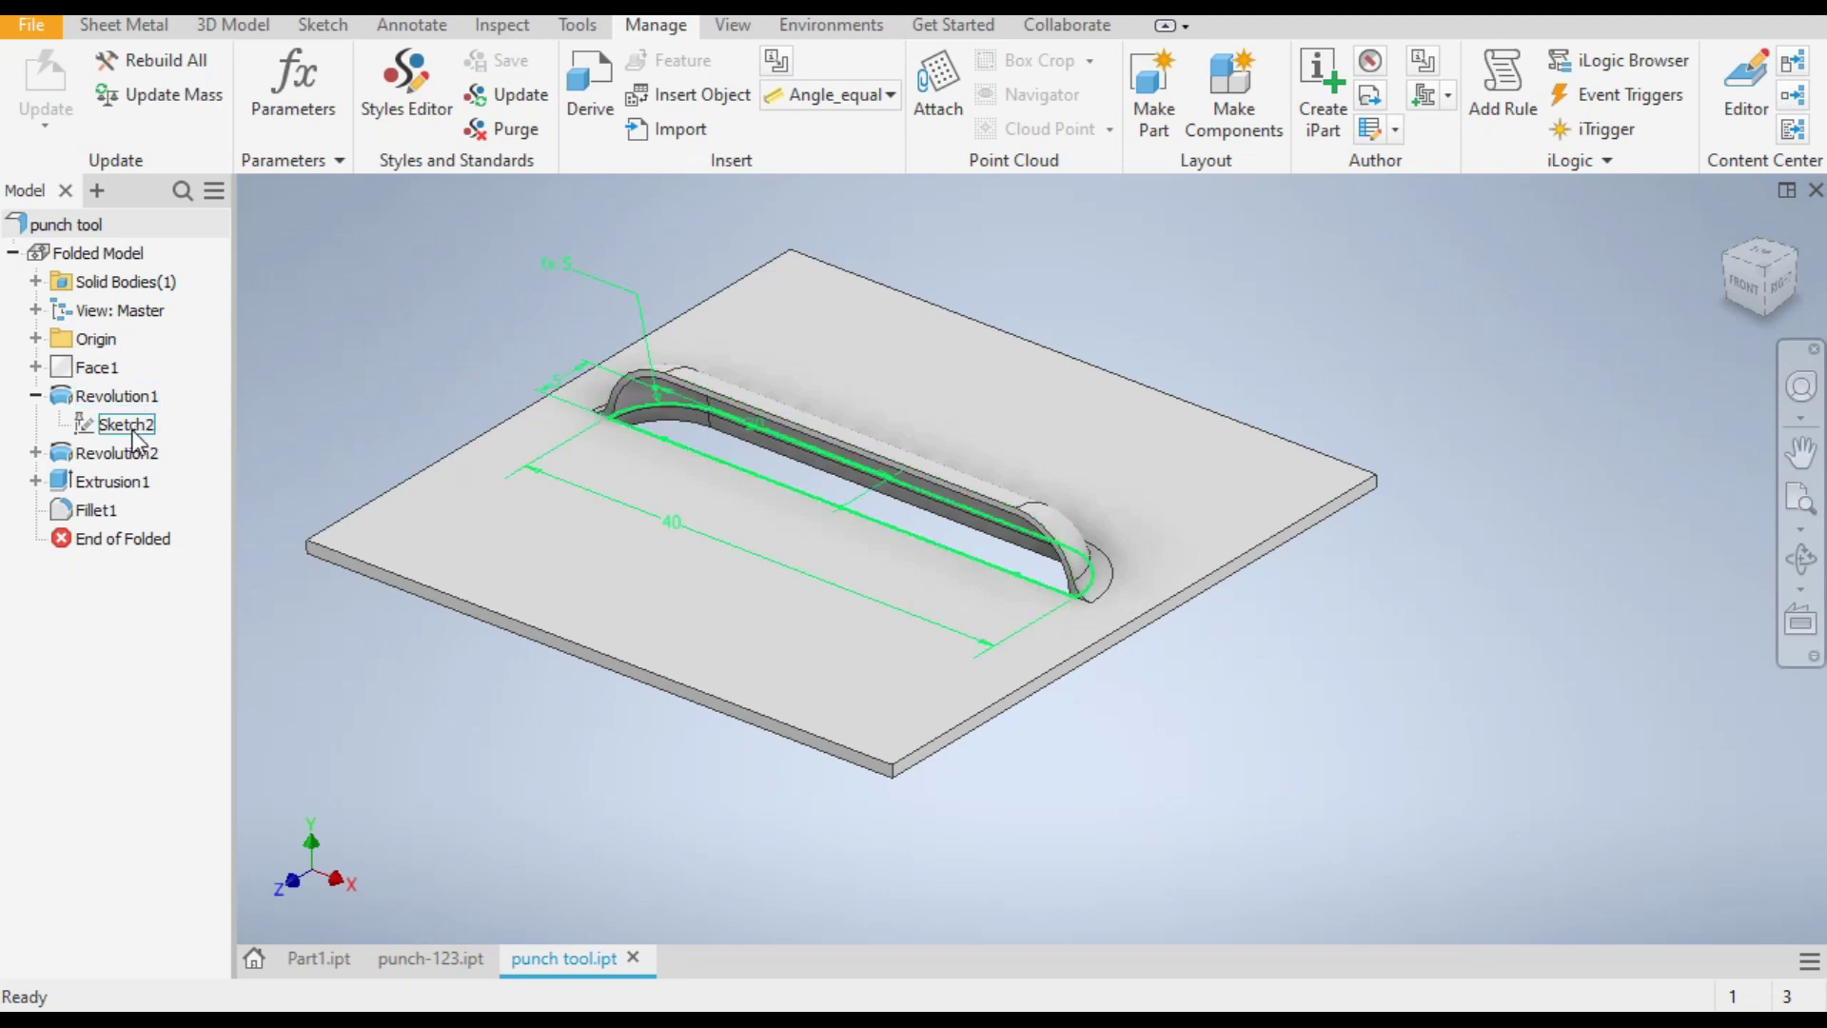
Step: Add a centre point at Sketch2's origin, finish the sketch, and switch to Part1.ipt
{"action": "double_click", "coordinate": [129, 426]}
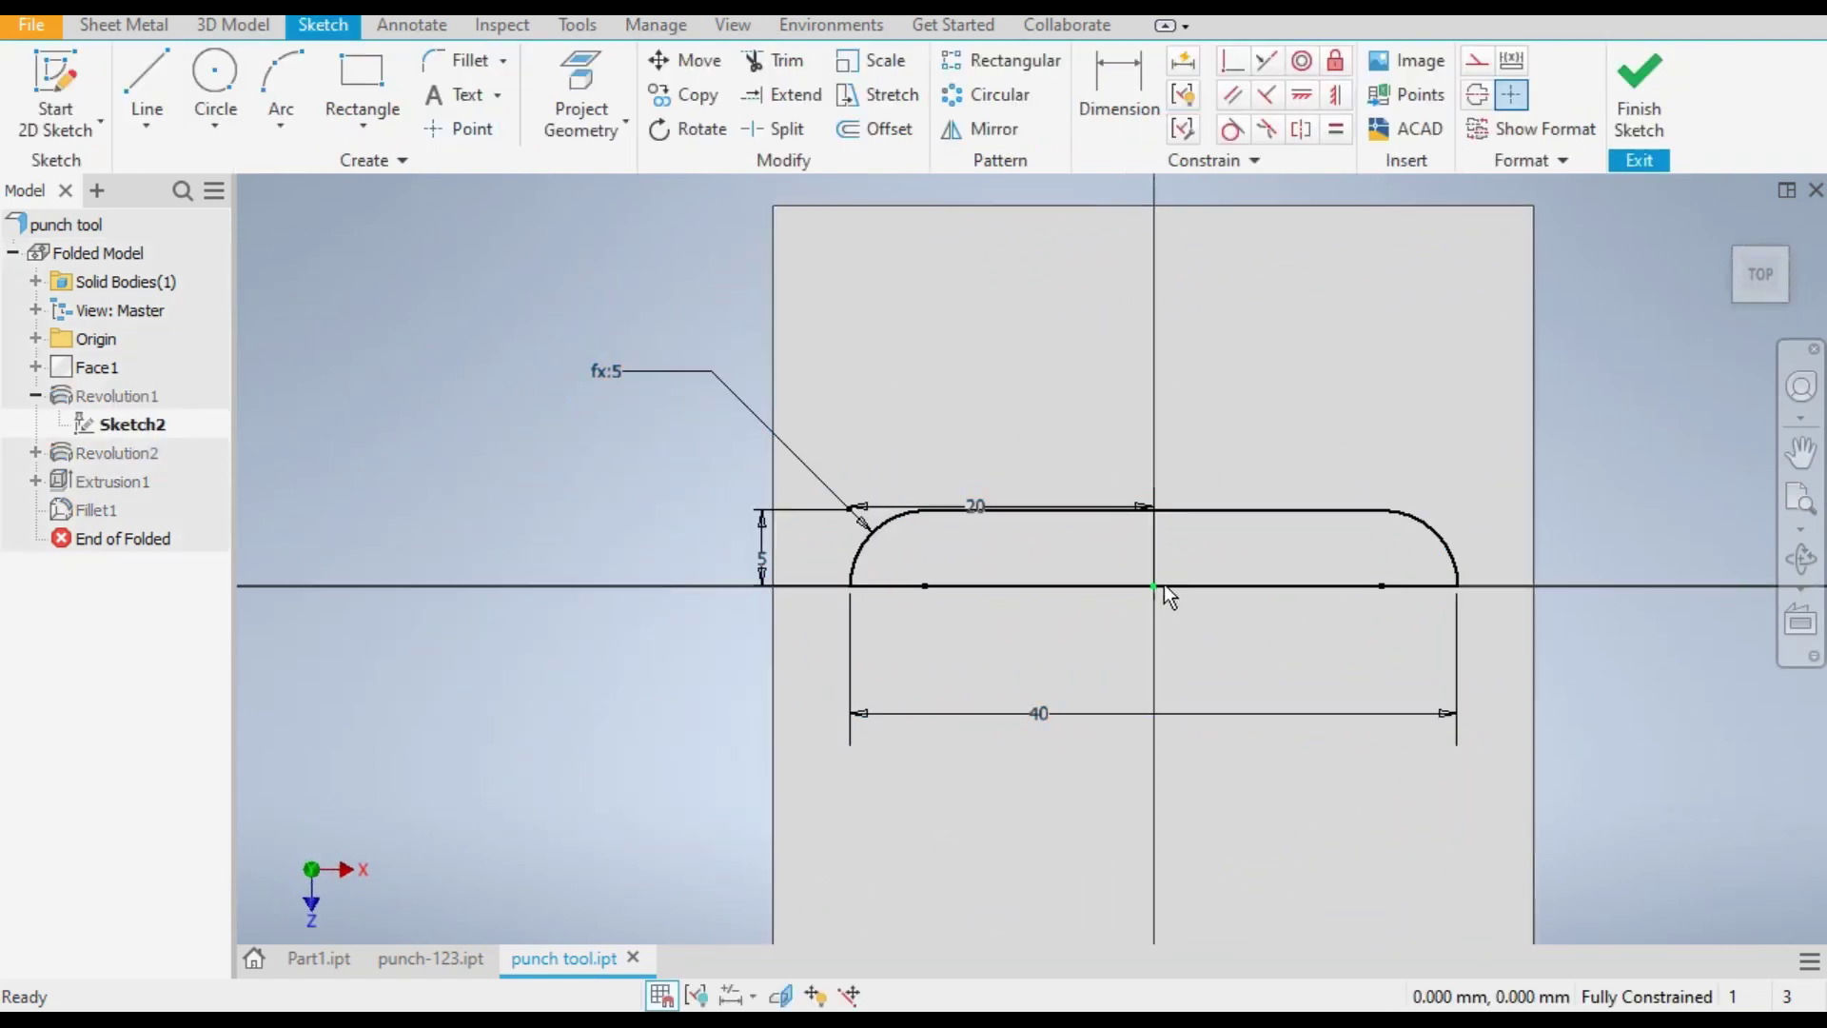
{"action": "left_click", "coordinate": [454, 135]}
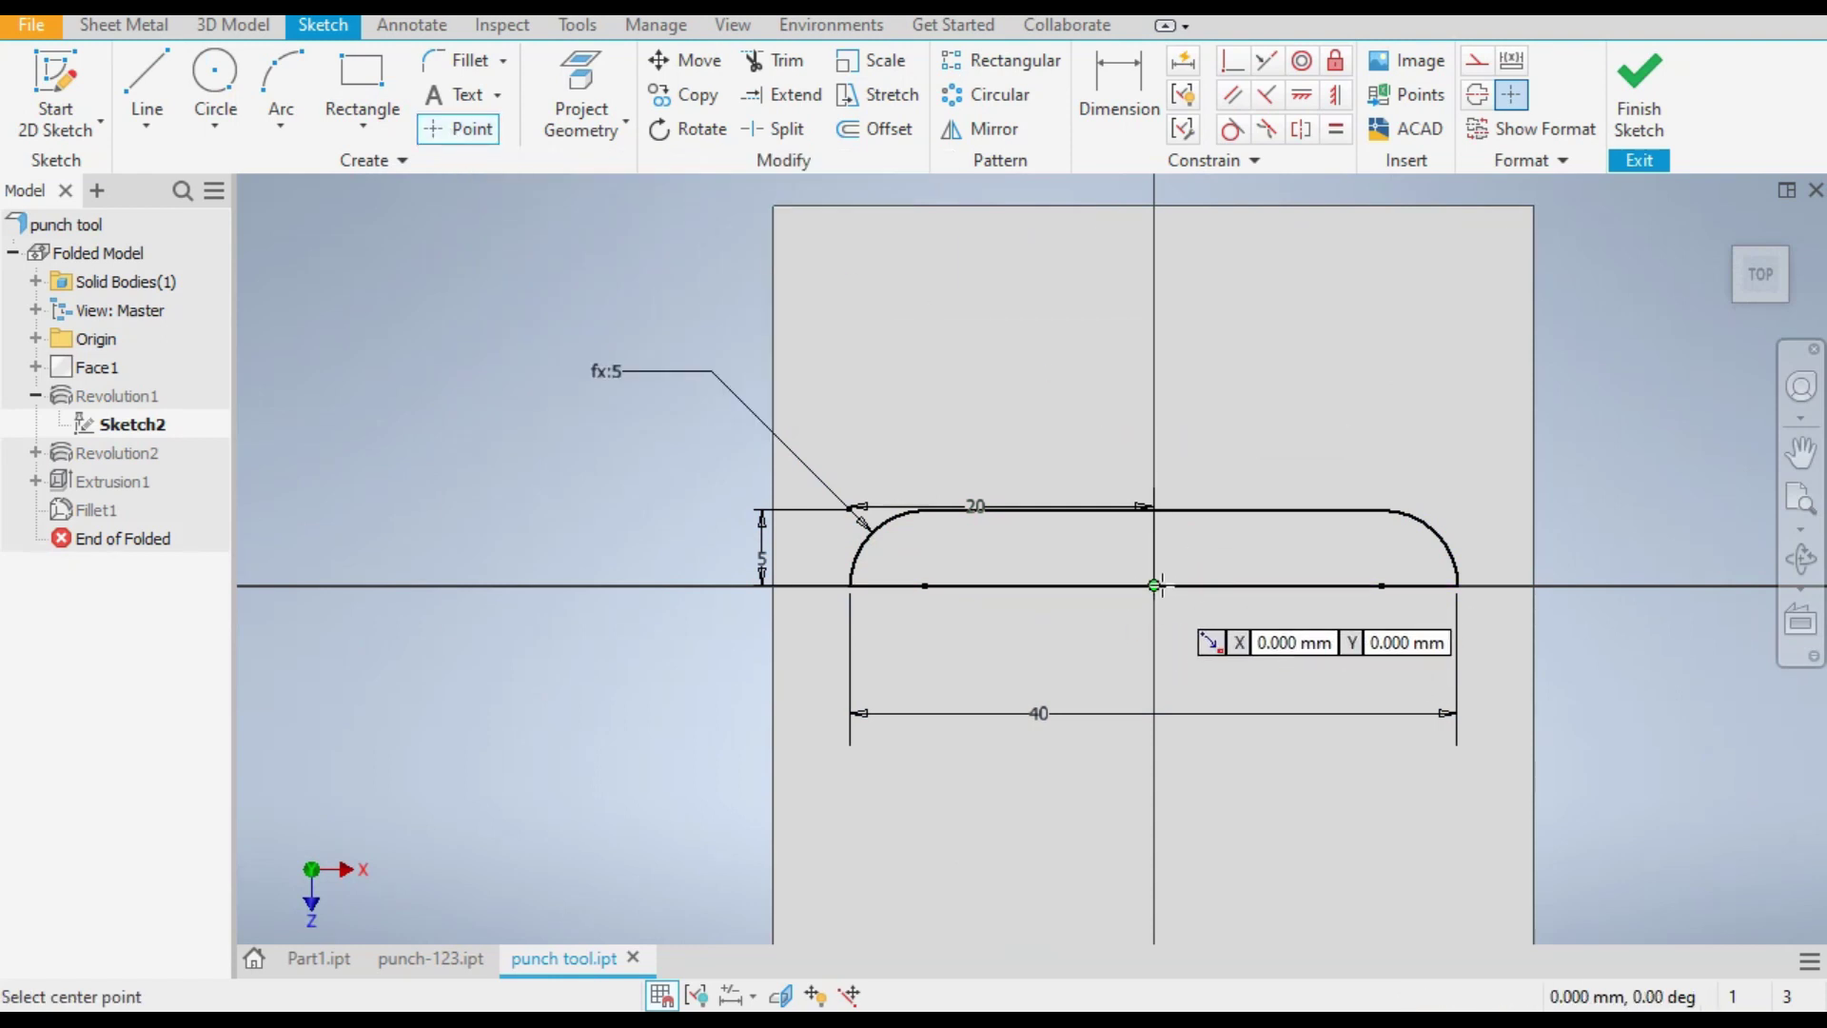
{"action": "left_click", "coordinate": [1666, 107]}
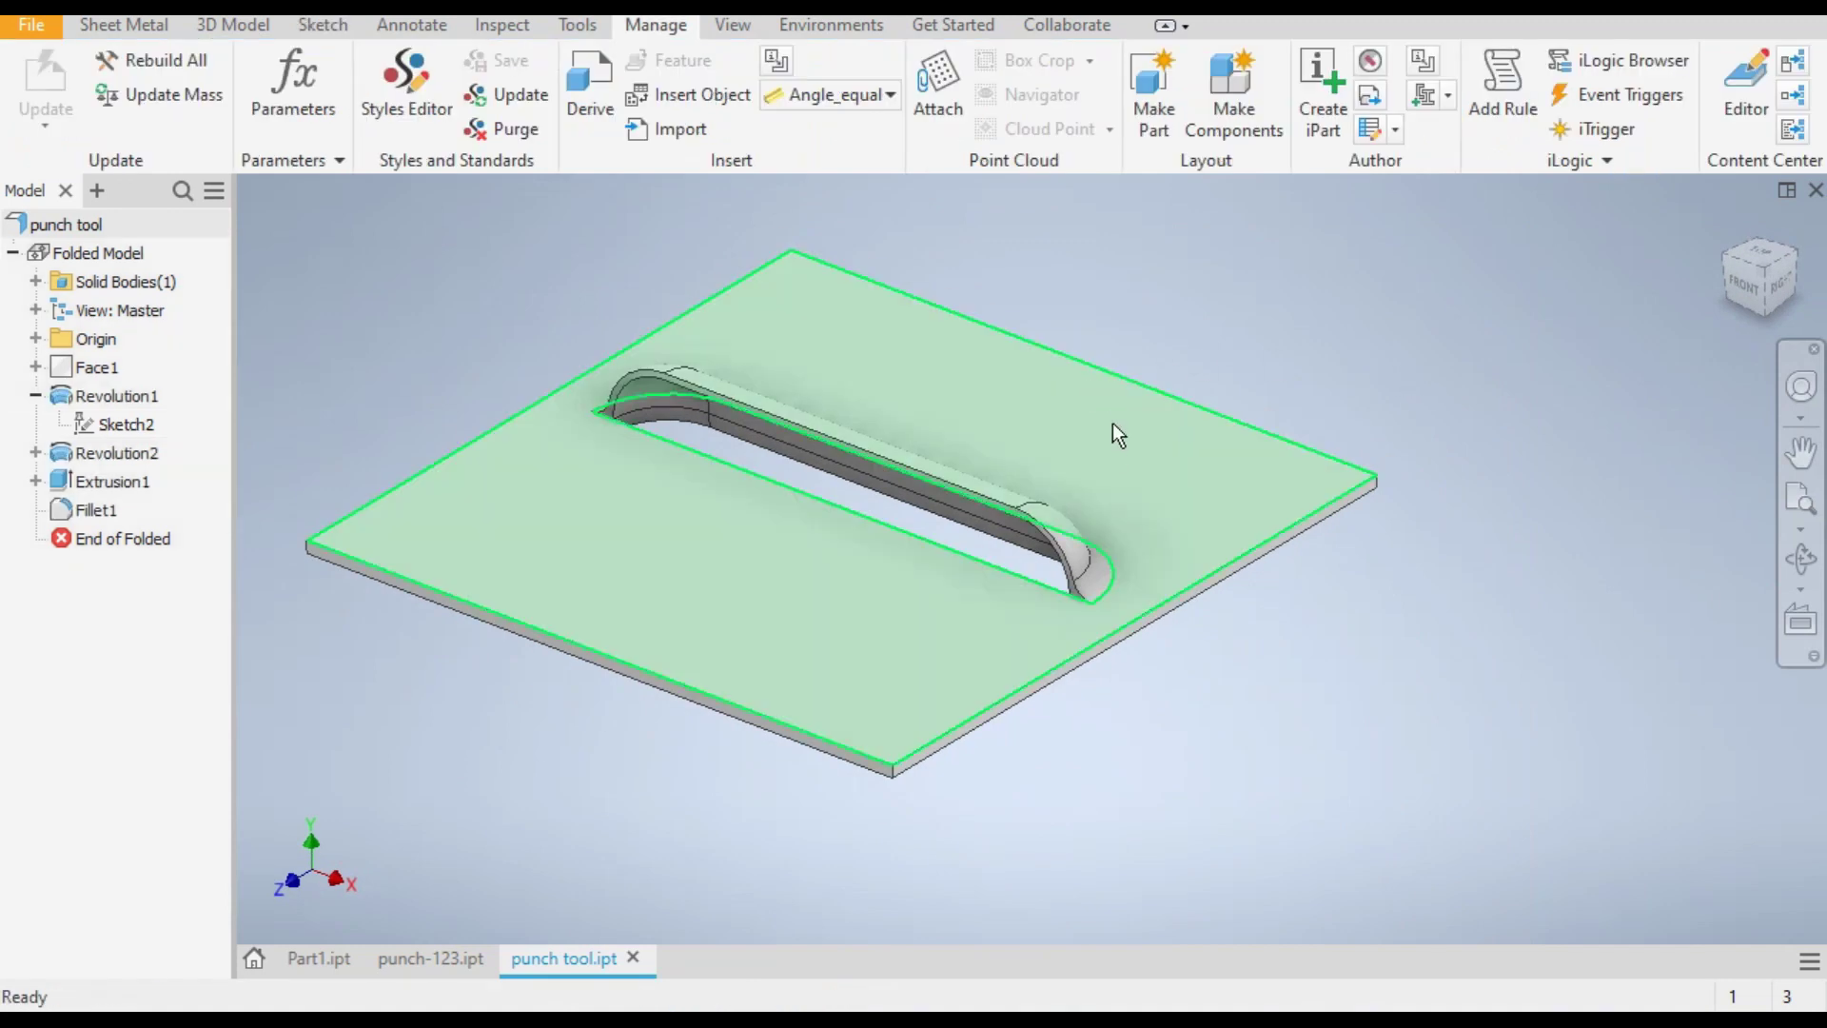
{"action": "left_click", "coordinate": [318, 958]}
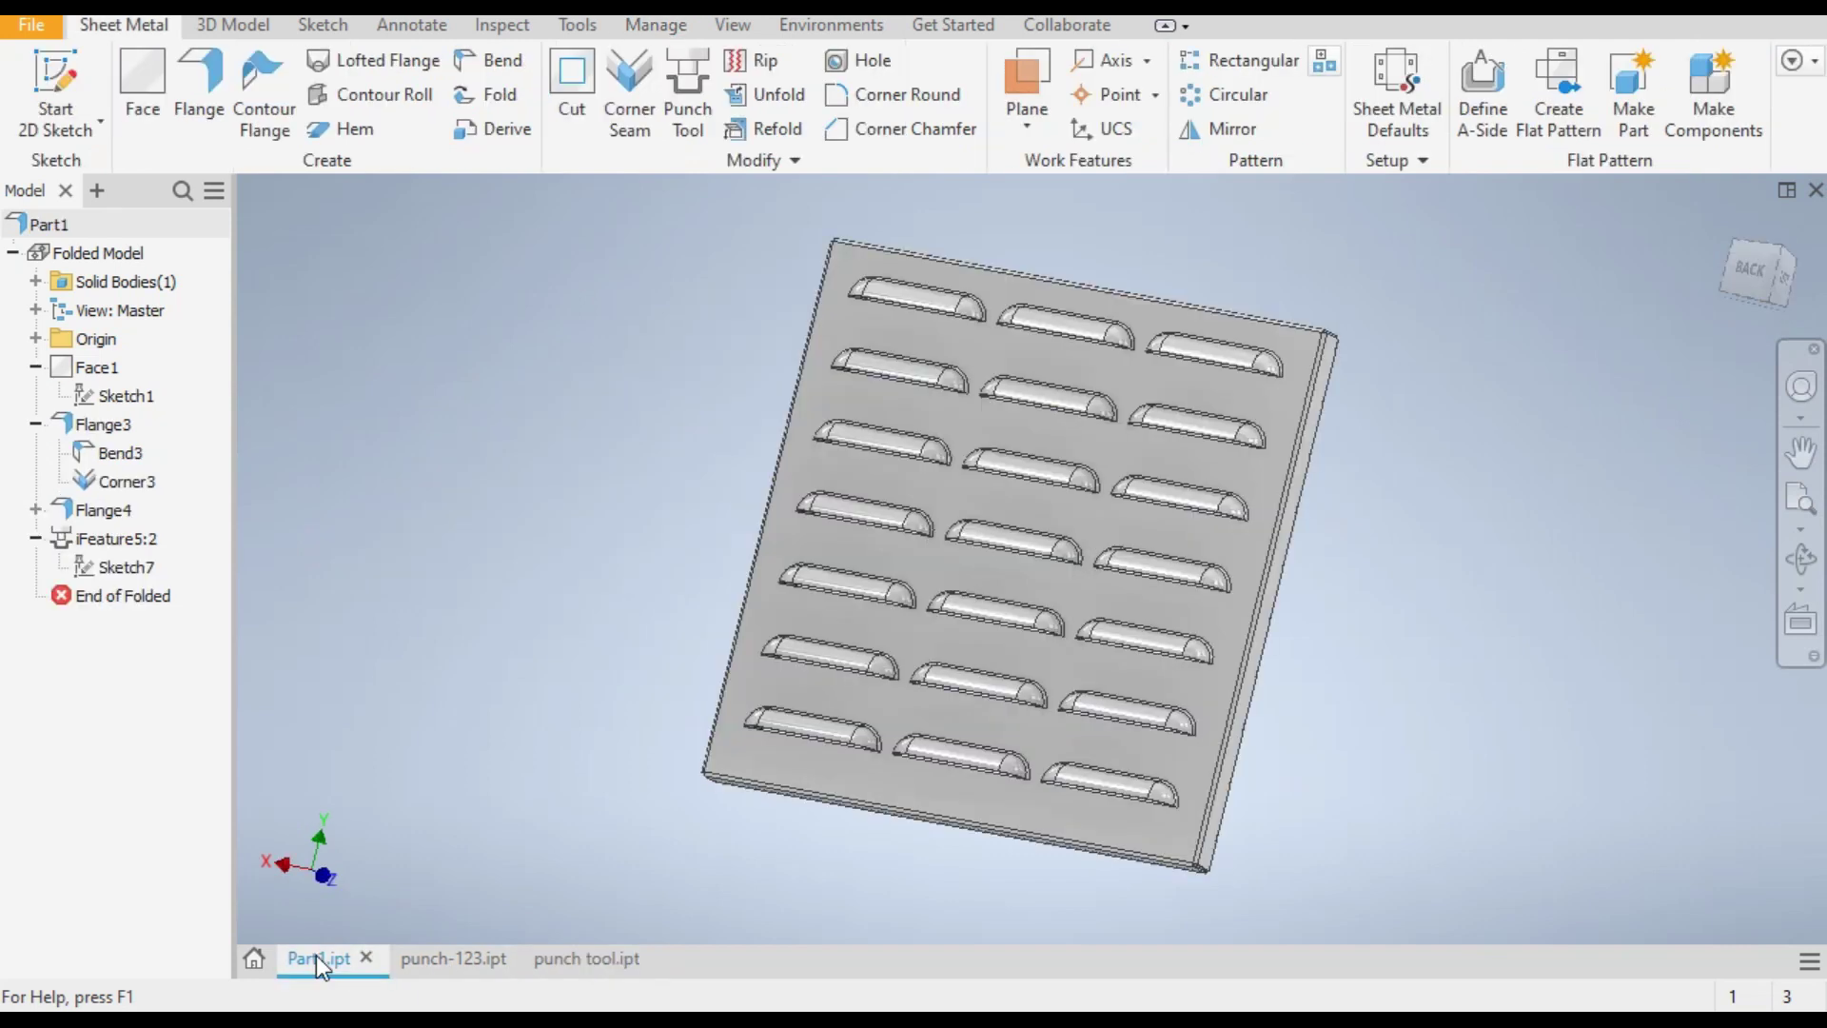
Step: From the punch tool document, create Part4 from the Metric Sheet Metal (mm).ipt template and begin a 2D sketch
{"action": "left_click", "coordinate": [574, 961]}
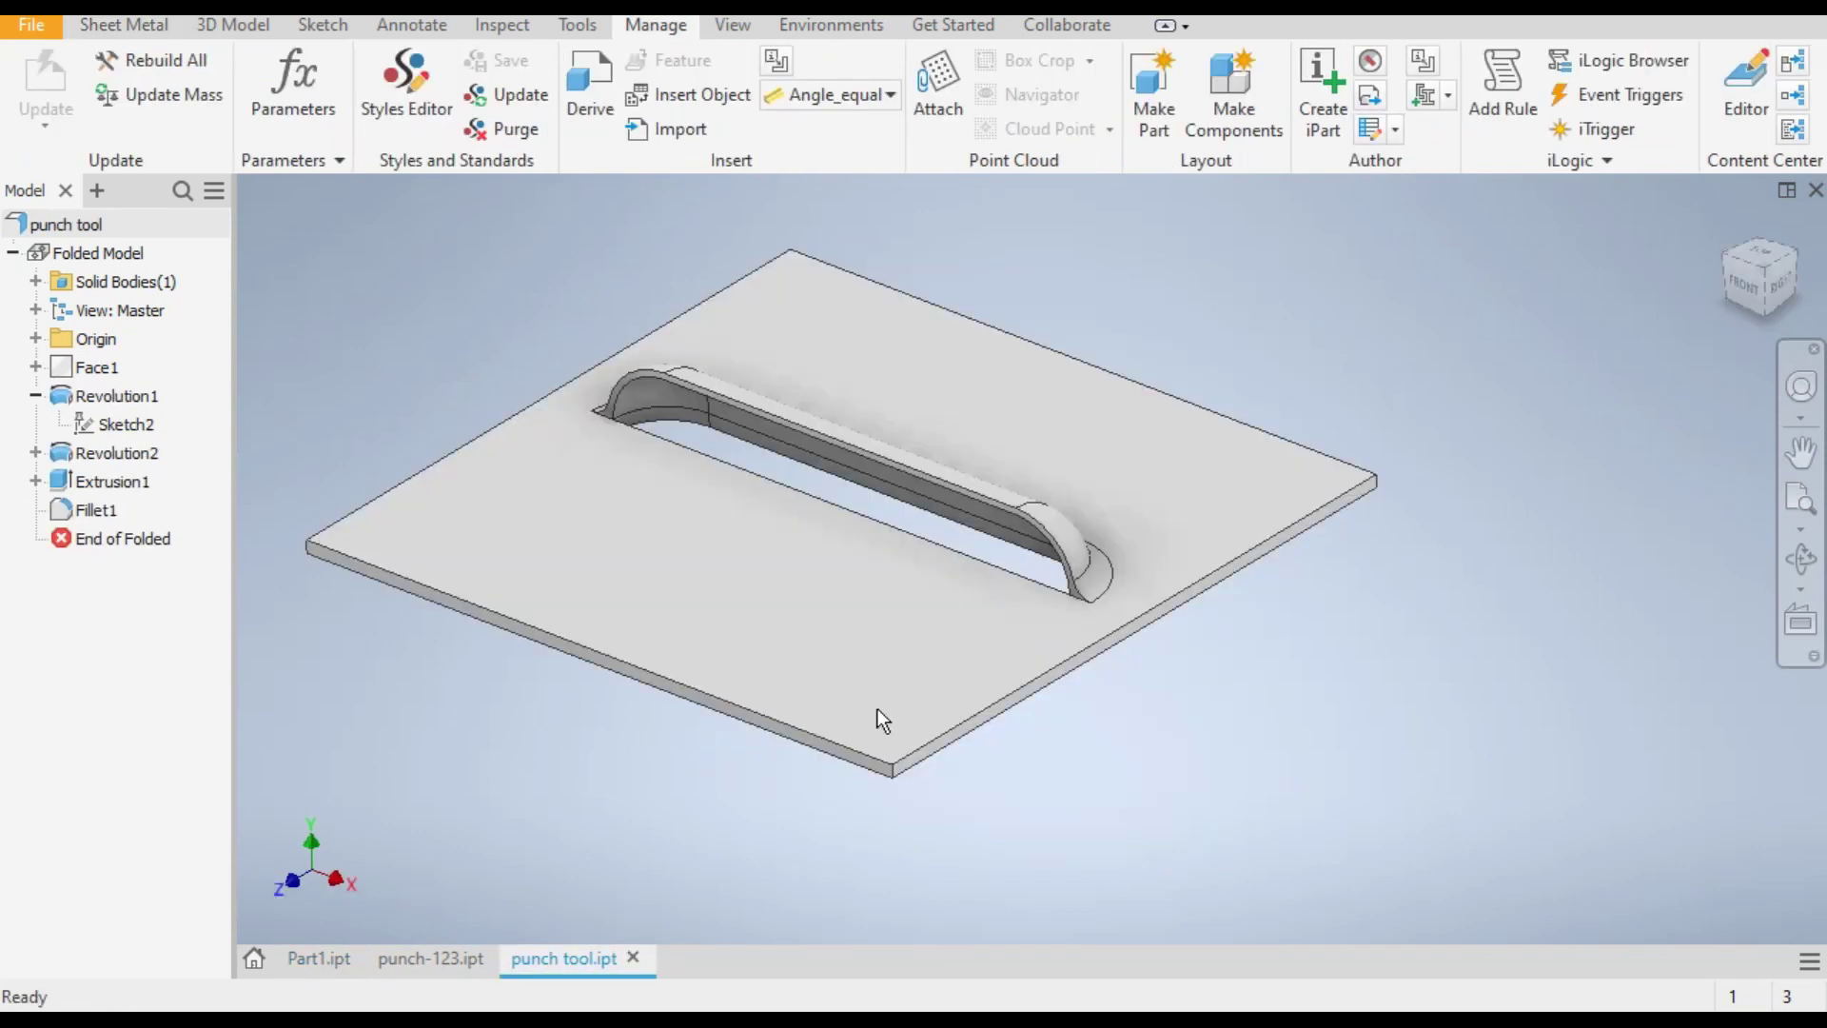
{"action": "left_click", "coordinate": [33, 32]}
{"action": "left_click", "coordinate": [84, 149]}
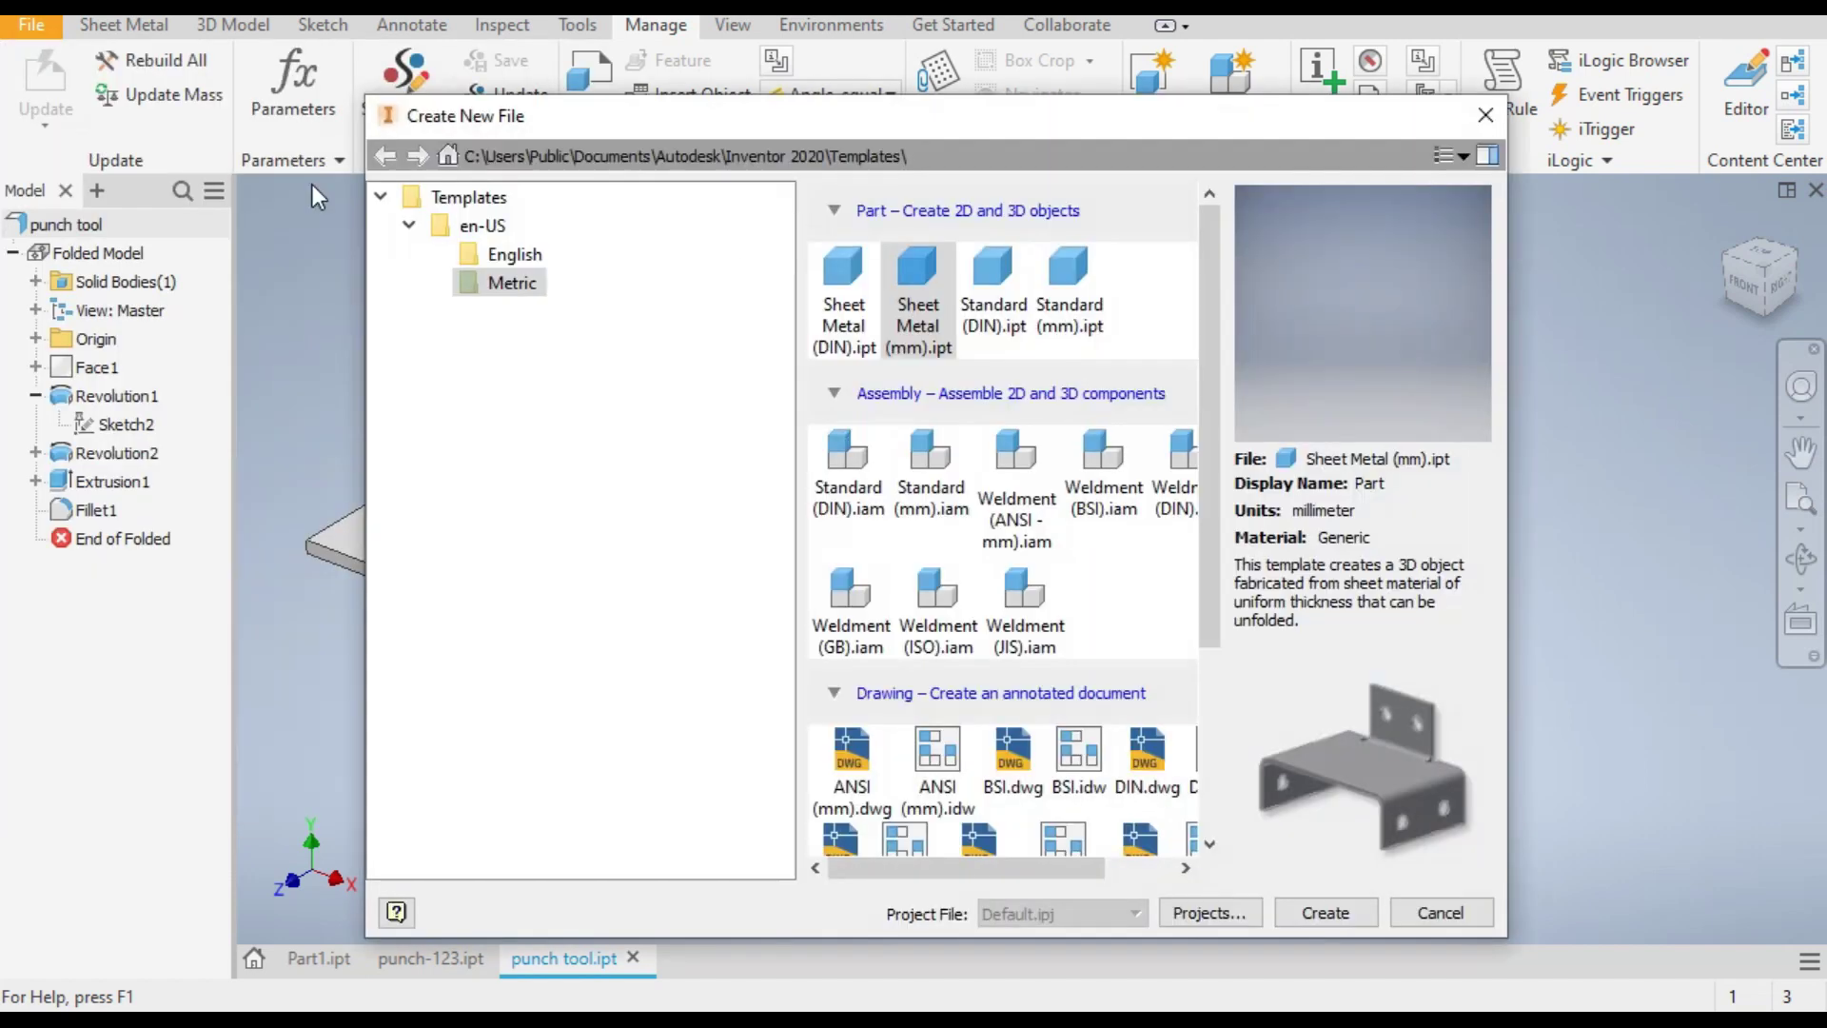
{"action": "double_click", "coordinate": [909, 274]}
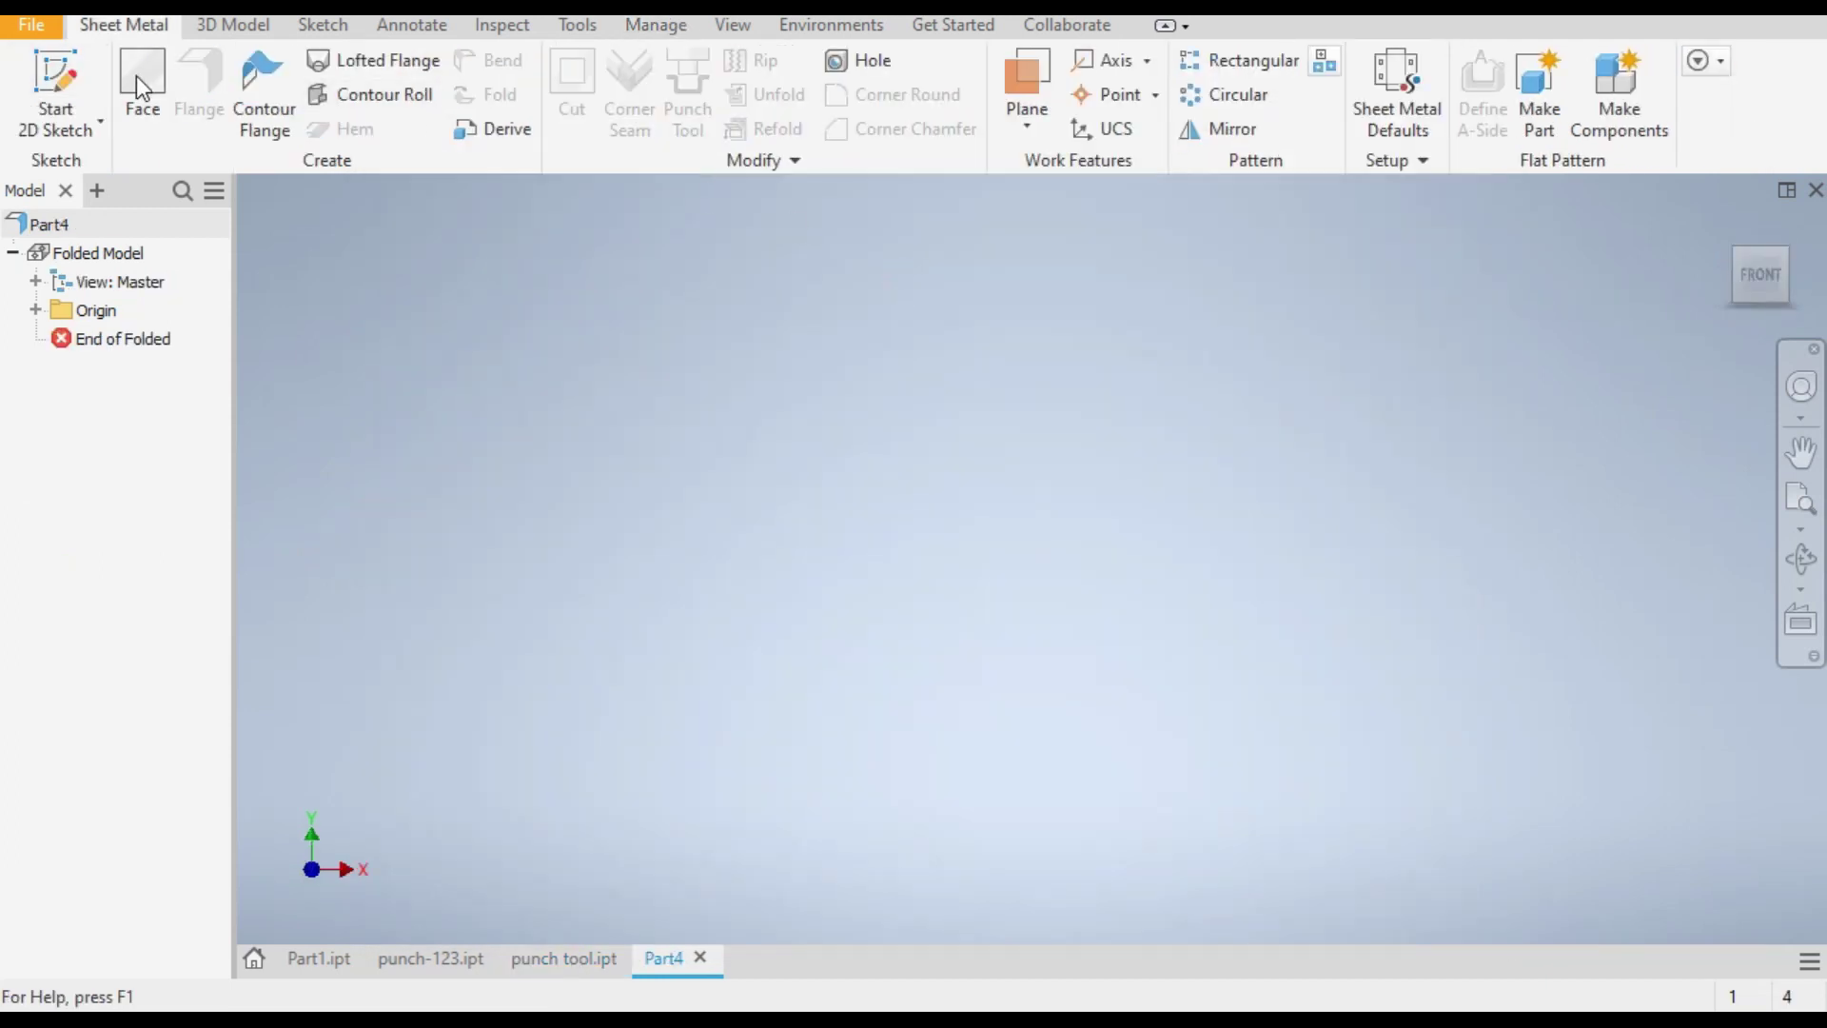
{"action": "left_click", "coordinate": [54, 84]}
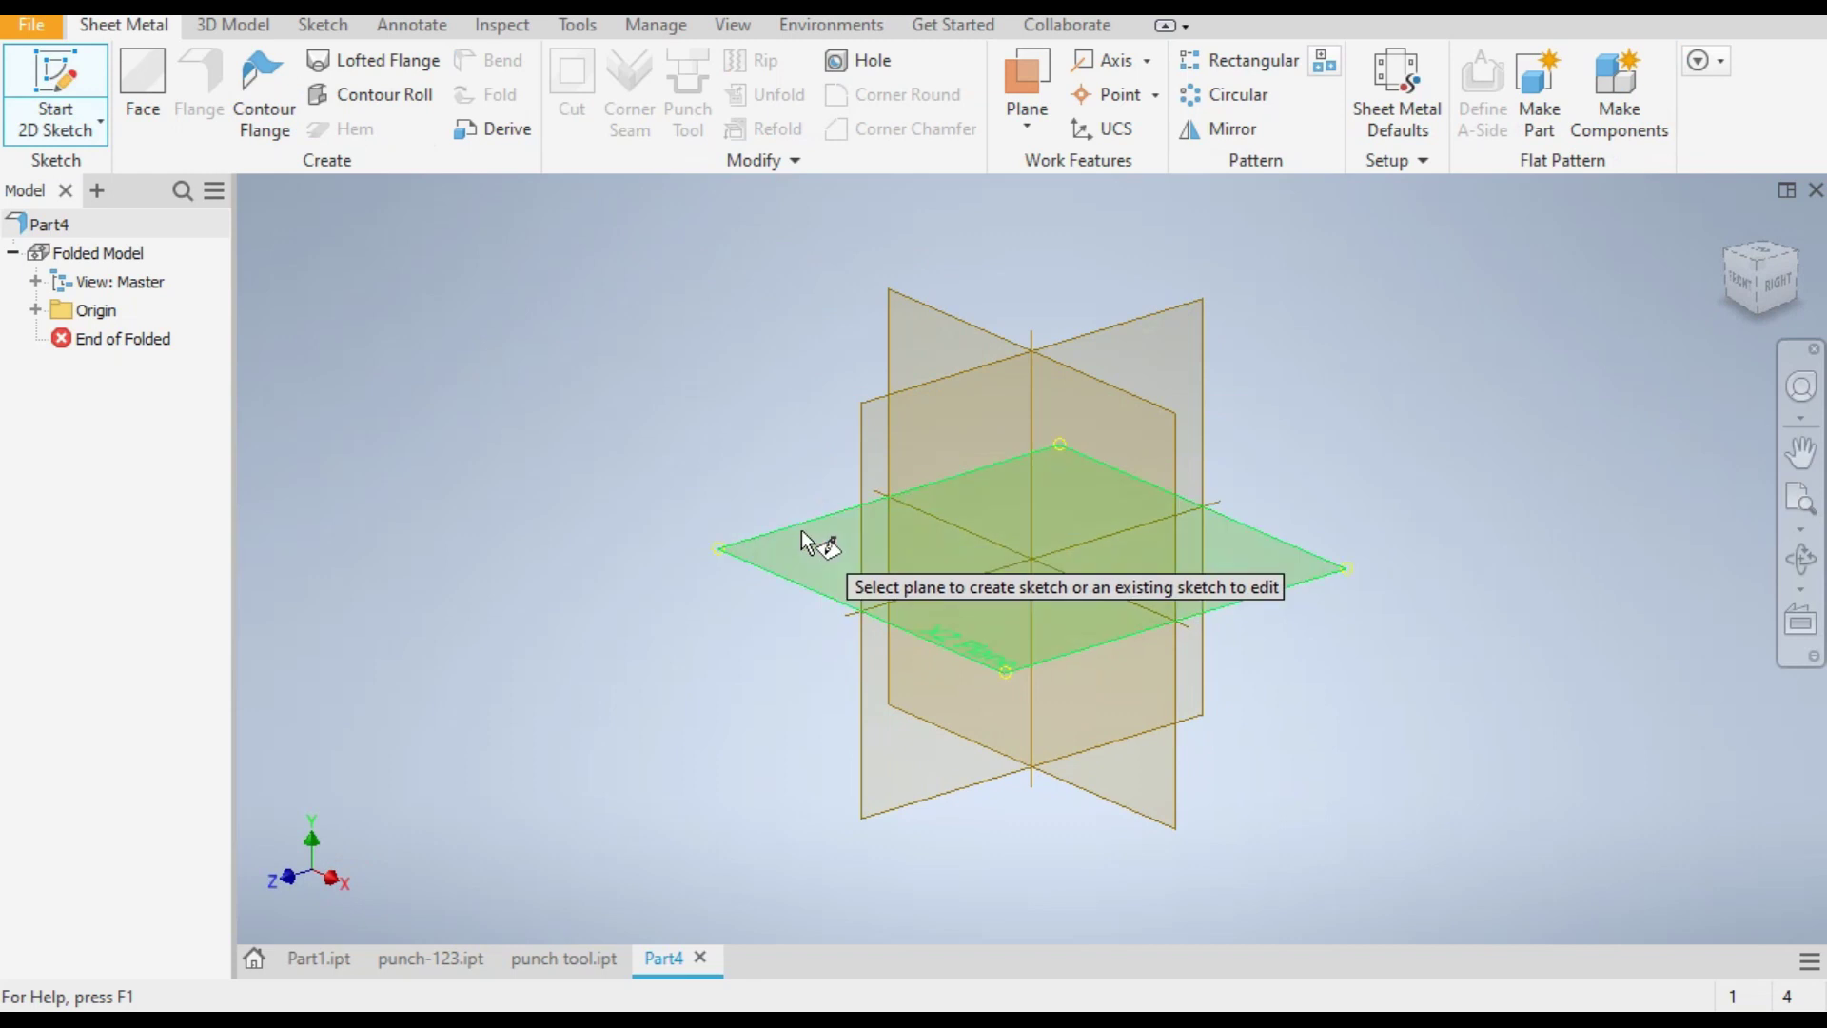
Step: On the XZ plane, sketch a 150 × 150 mm square centred on the origin
{"action": "left_click", "coordinate": [801, 531]}
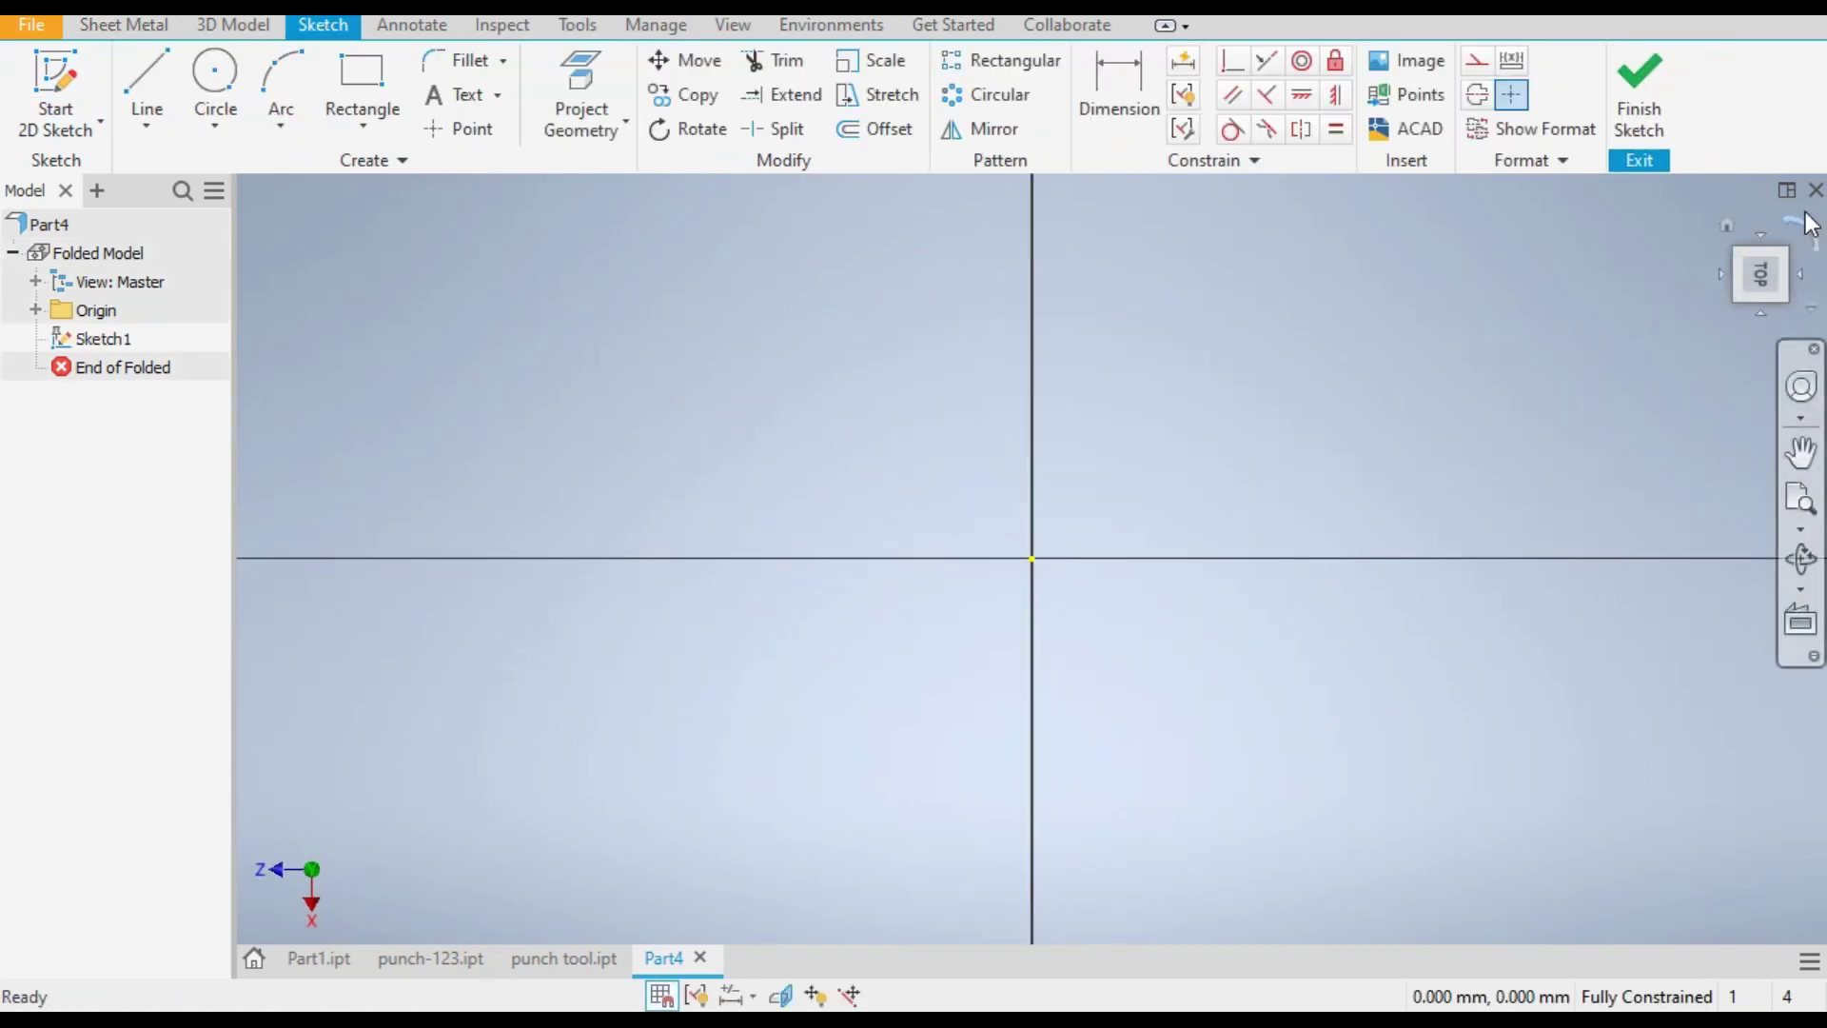
{"action": "left_click", "coordinate": [1812, 224]}
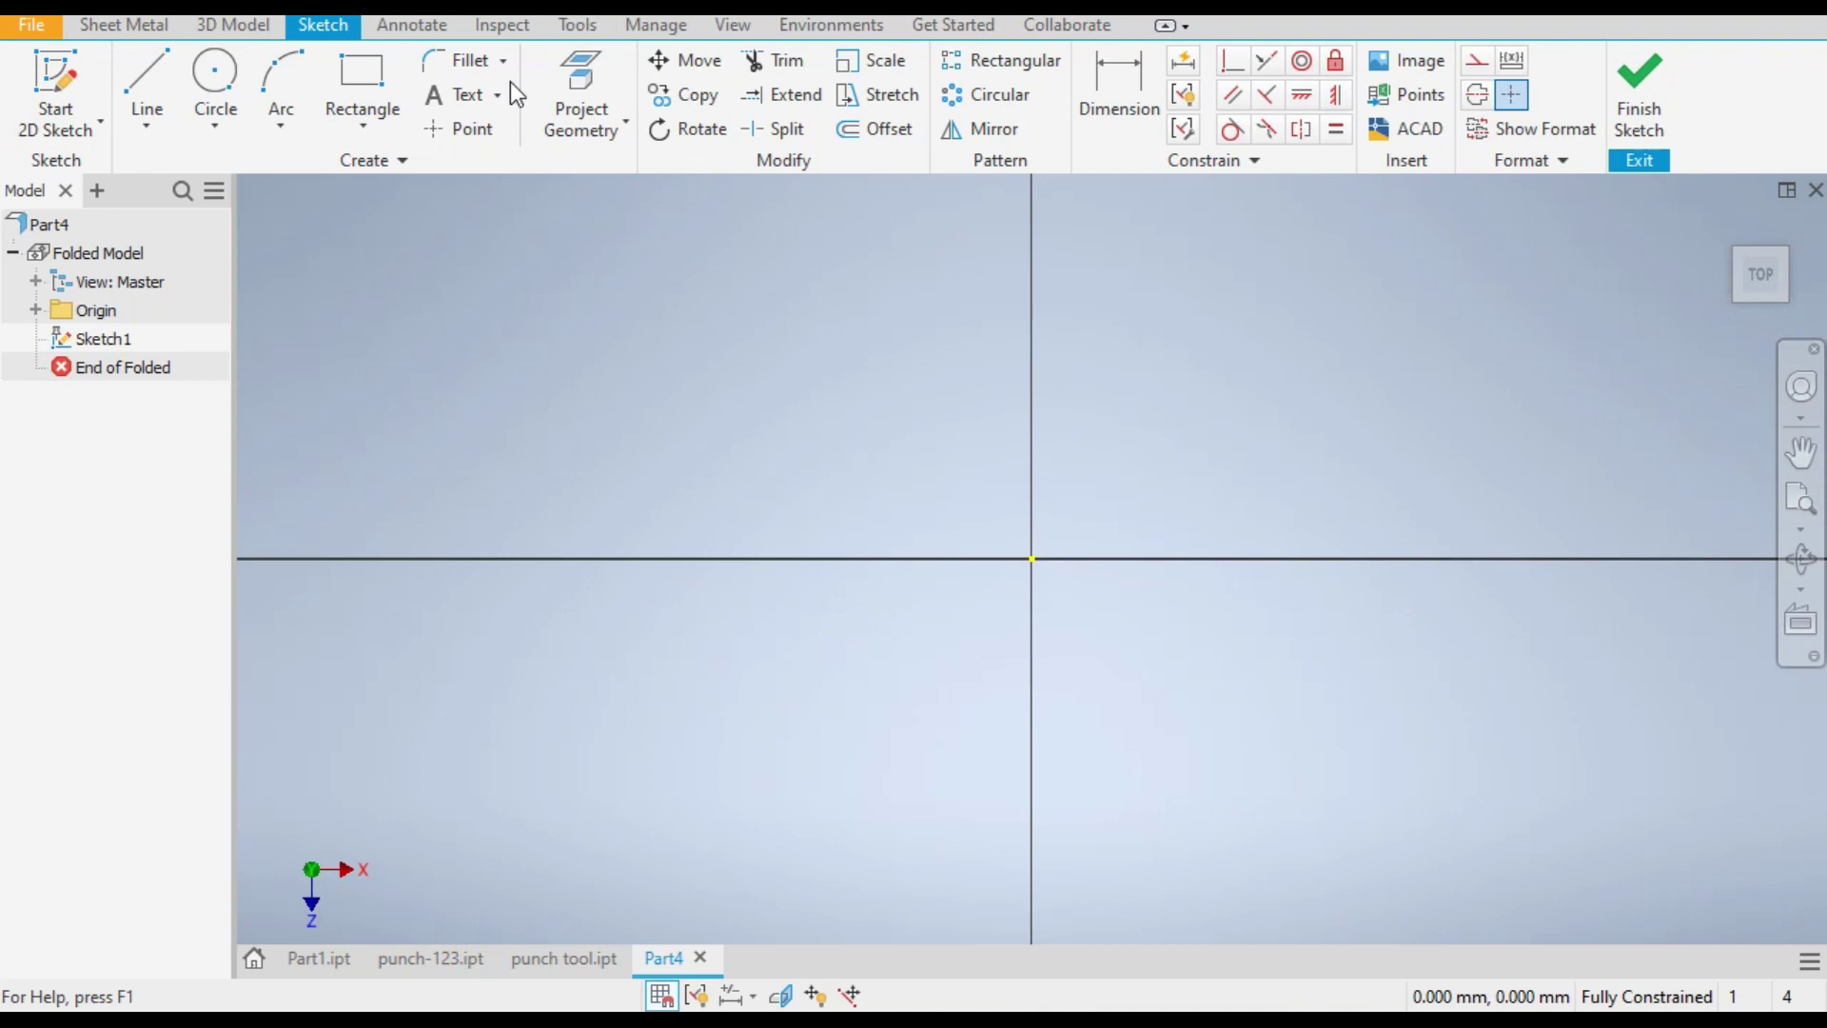
{"action": "left_click", "coordinate": [354, 124]}
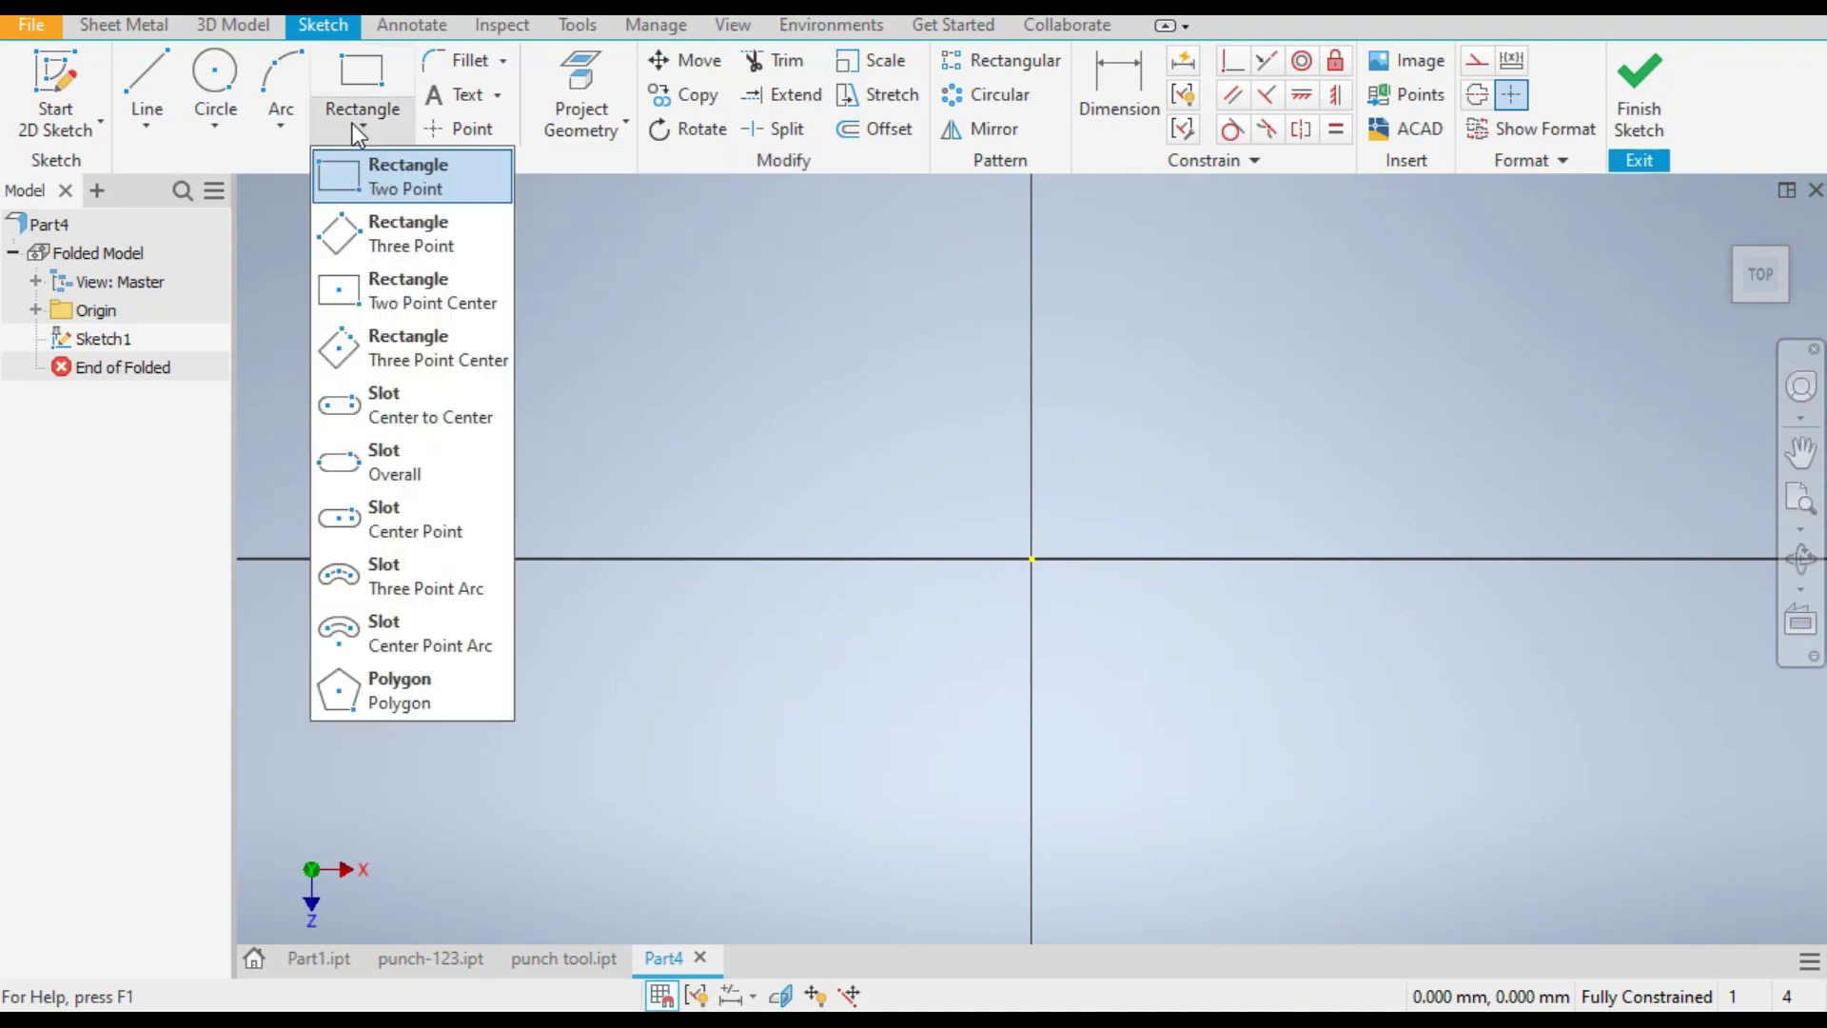
{"action": "left_click", "coordinate": [400, 285]}
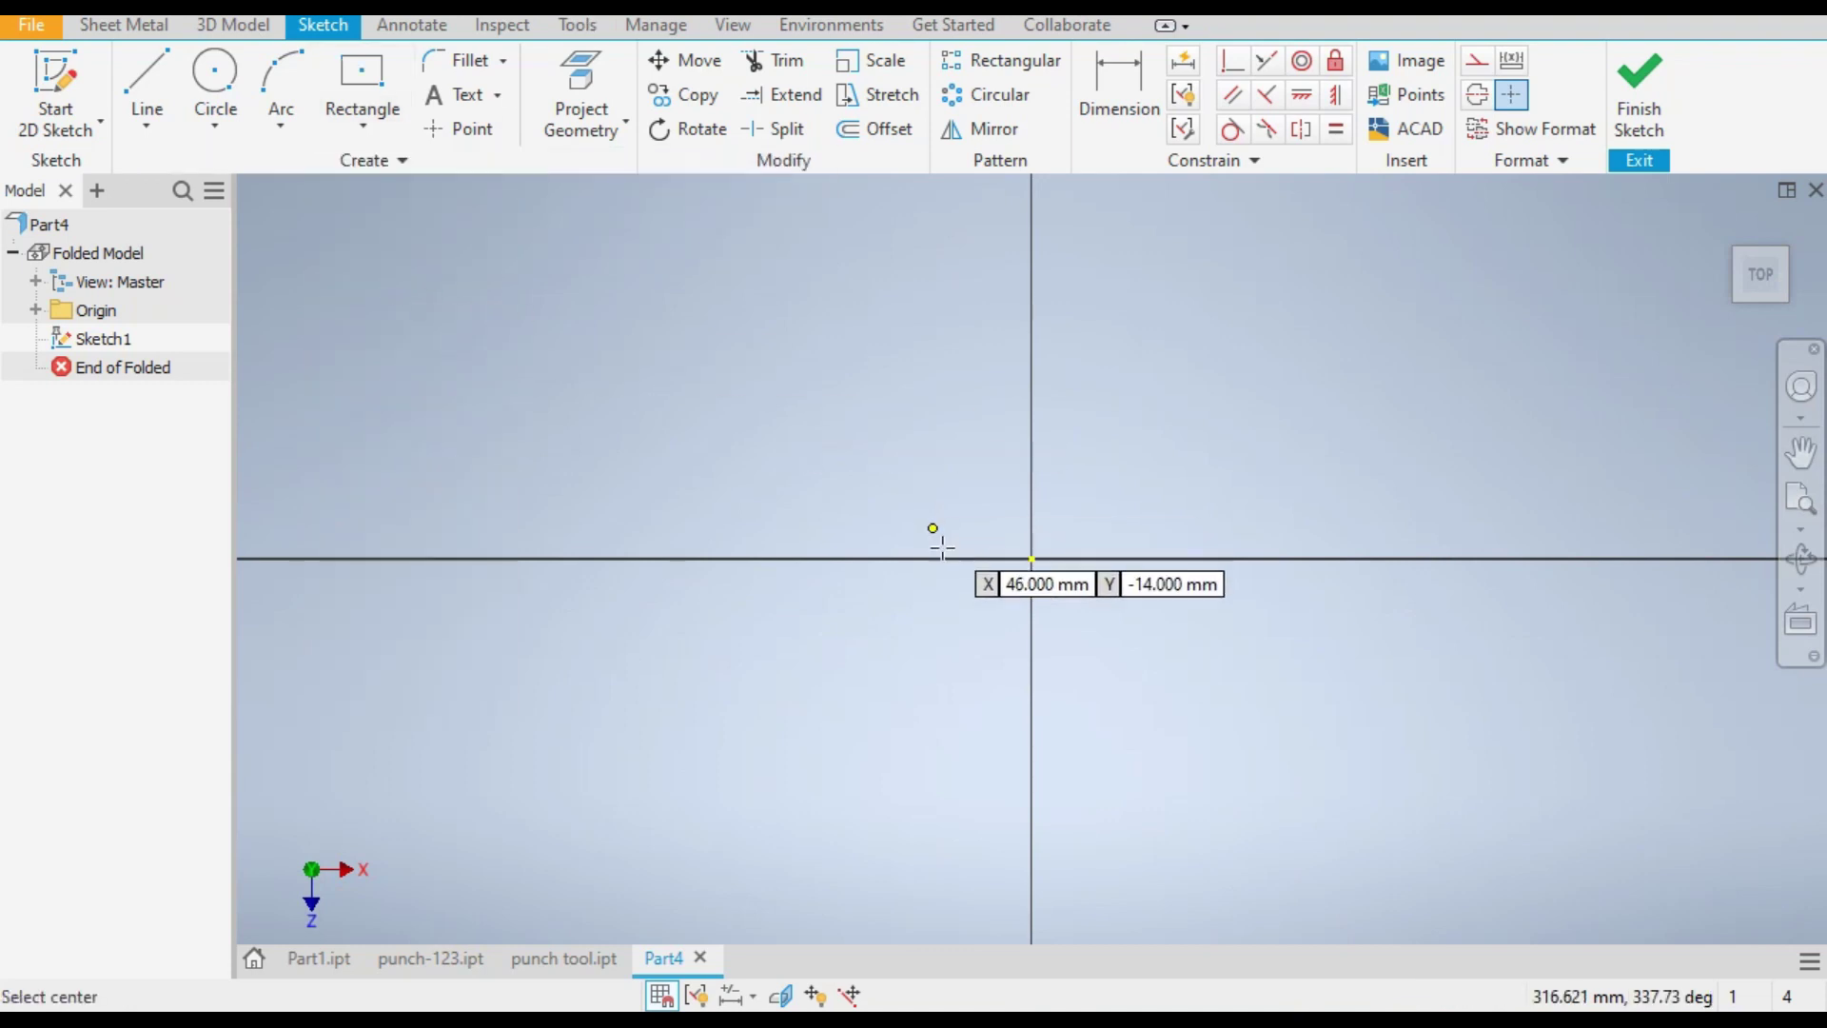
{"action": "left_click", "coordinate": [1032, 559]}
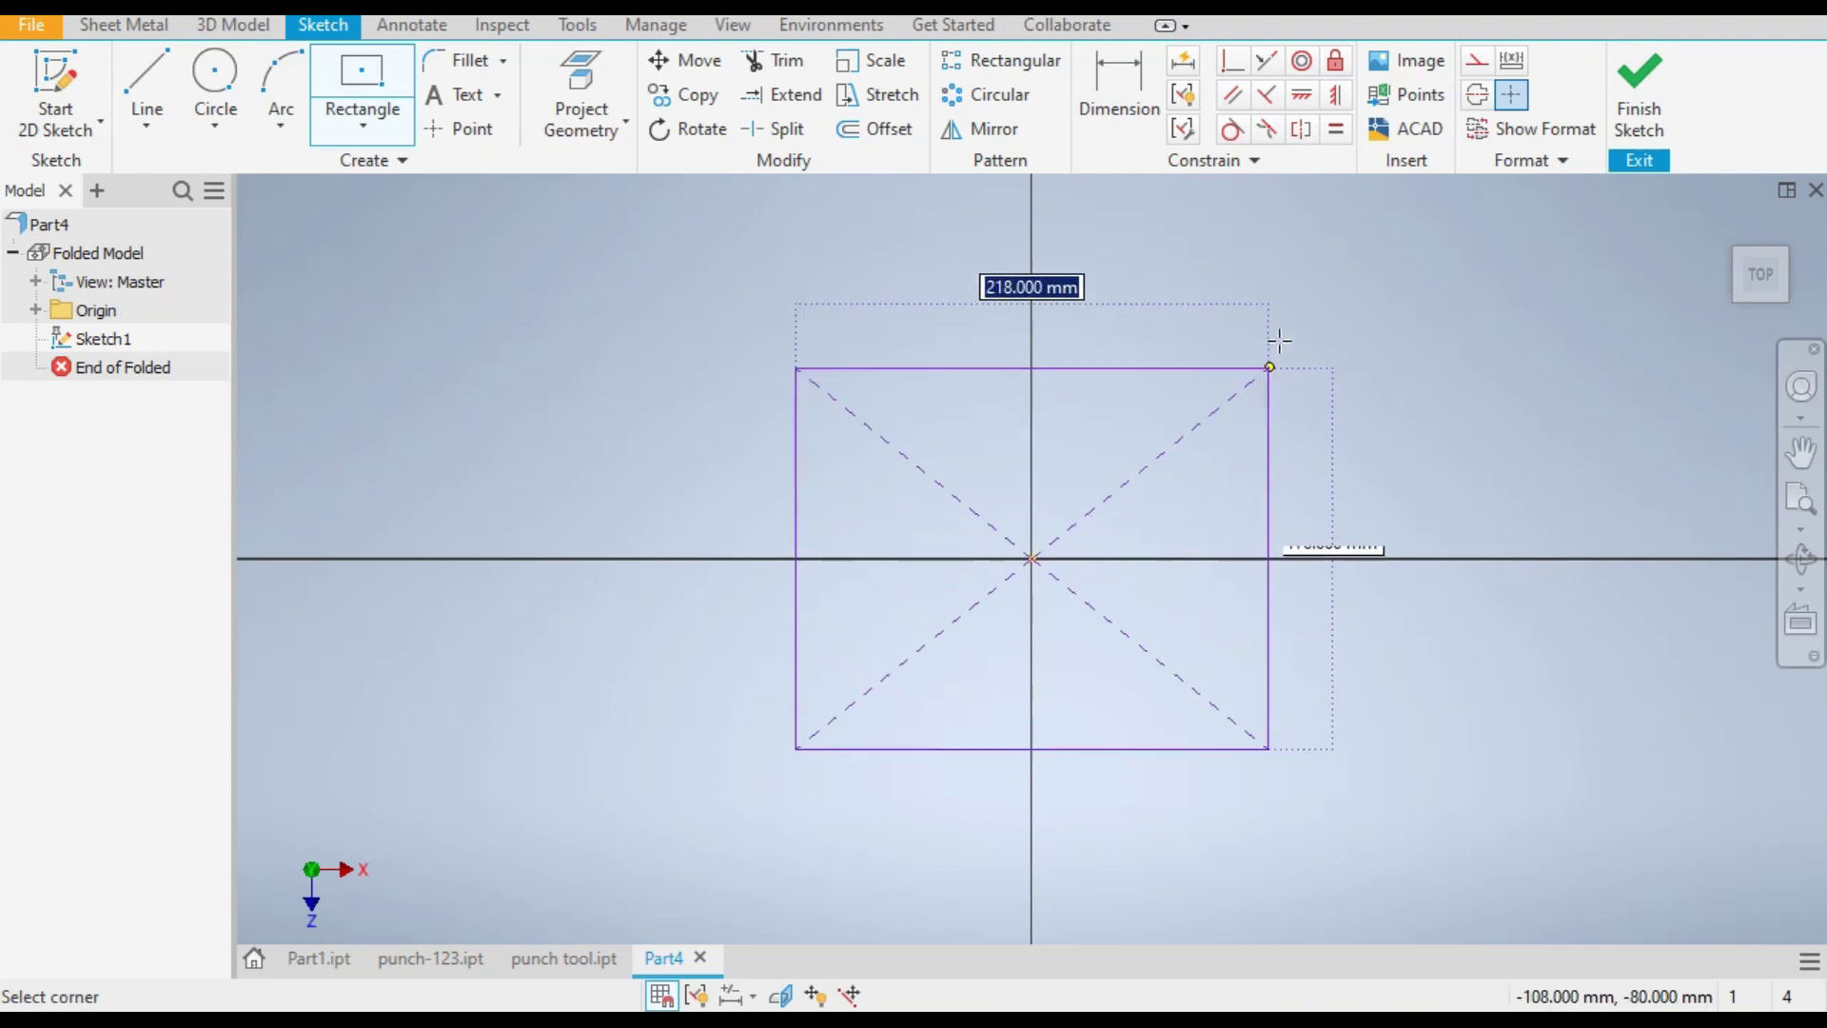
{"action": "type", "text": "150"}
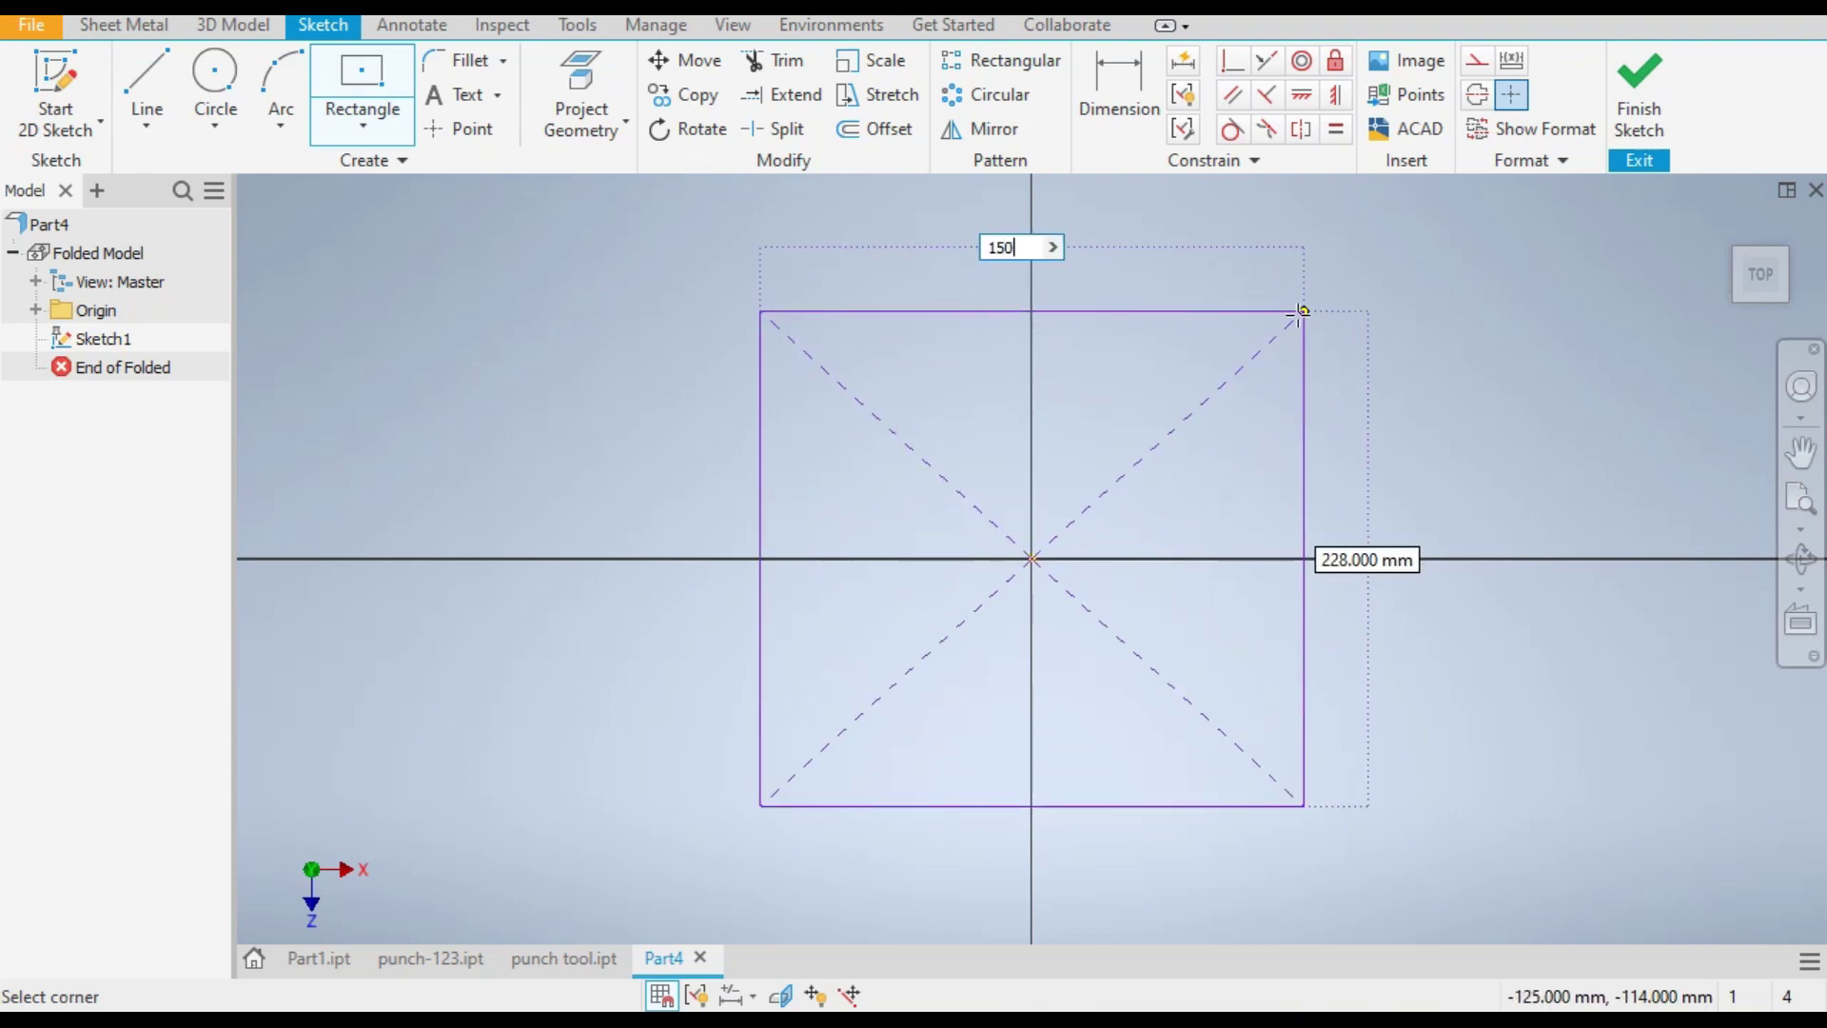
{"action": "key", "text": "Tab"}
{"action": "type", "text": "150"}
{"action": "key", "text": "Return"}
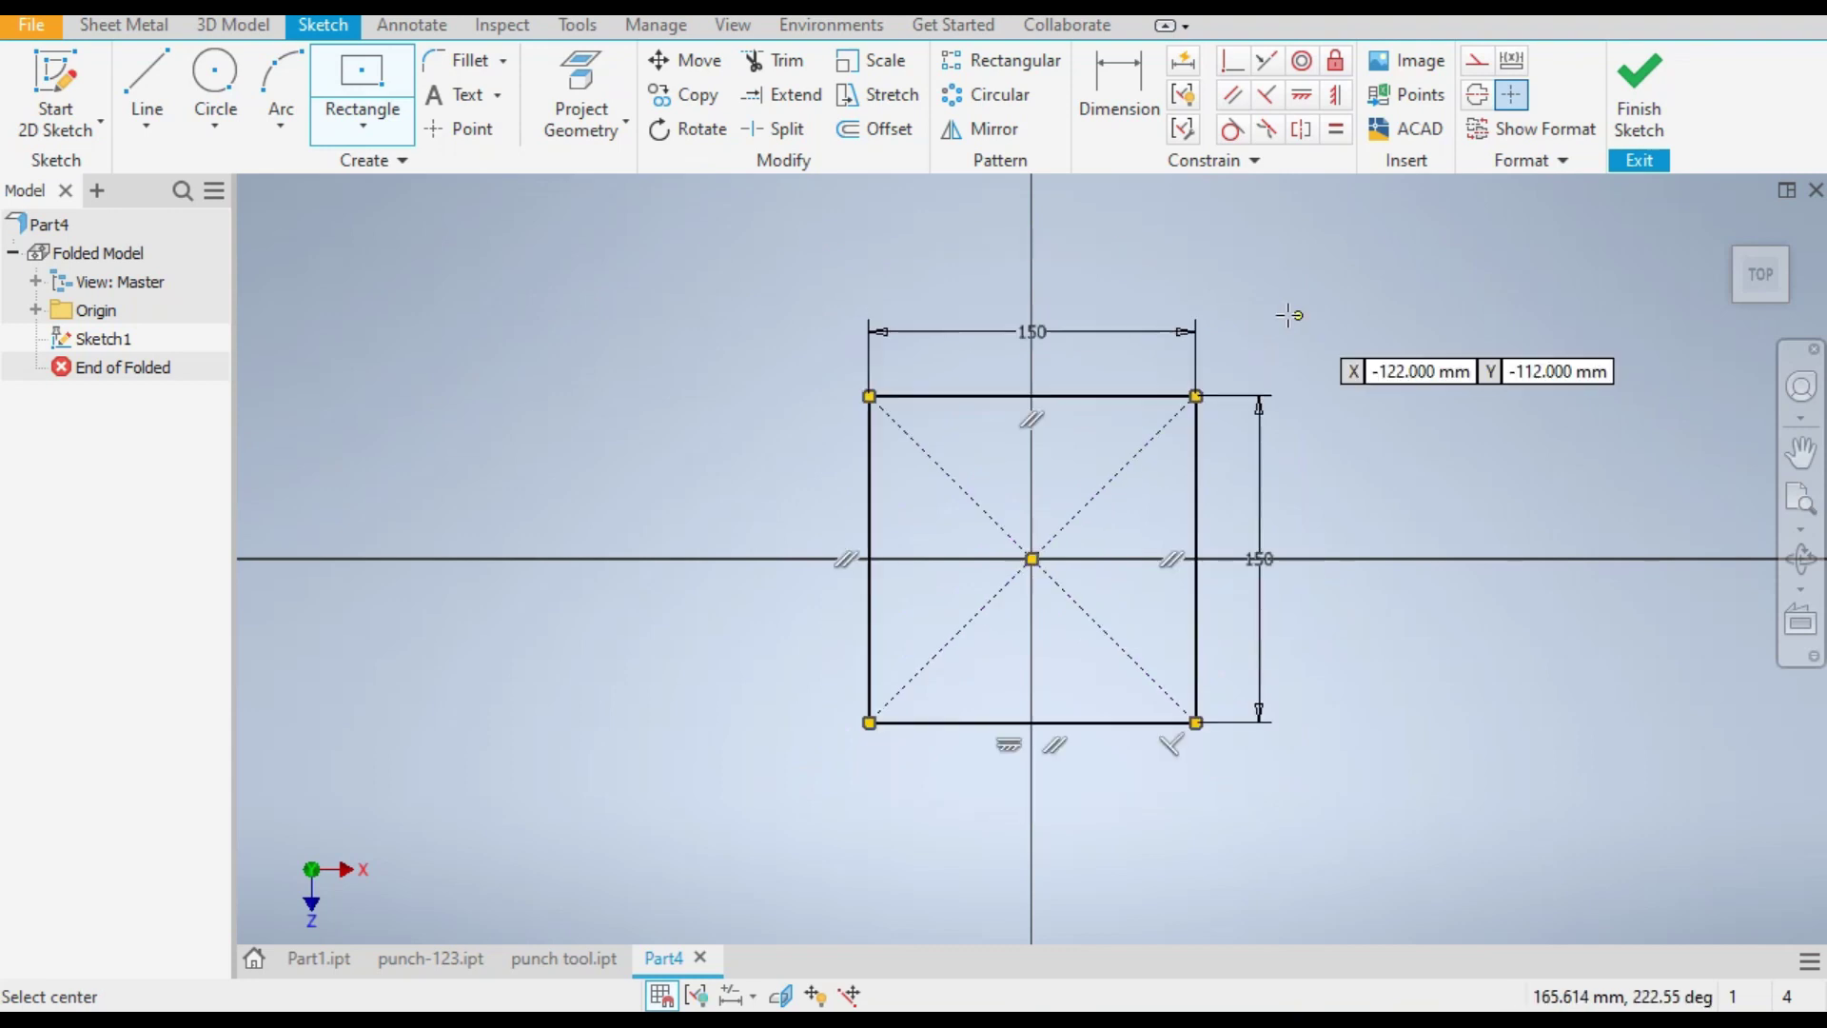
Step: Finish the sketch and make a sheet-metal Face from the square profile
{"action": "left_click", "coordinate": [1637, 95]}
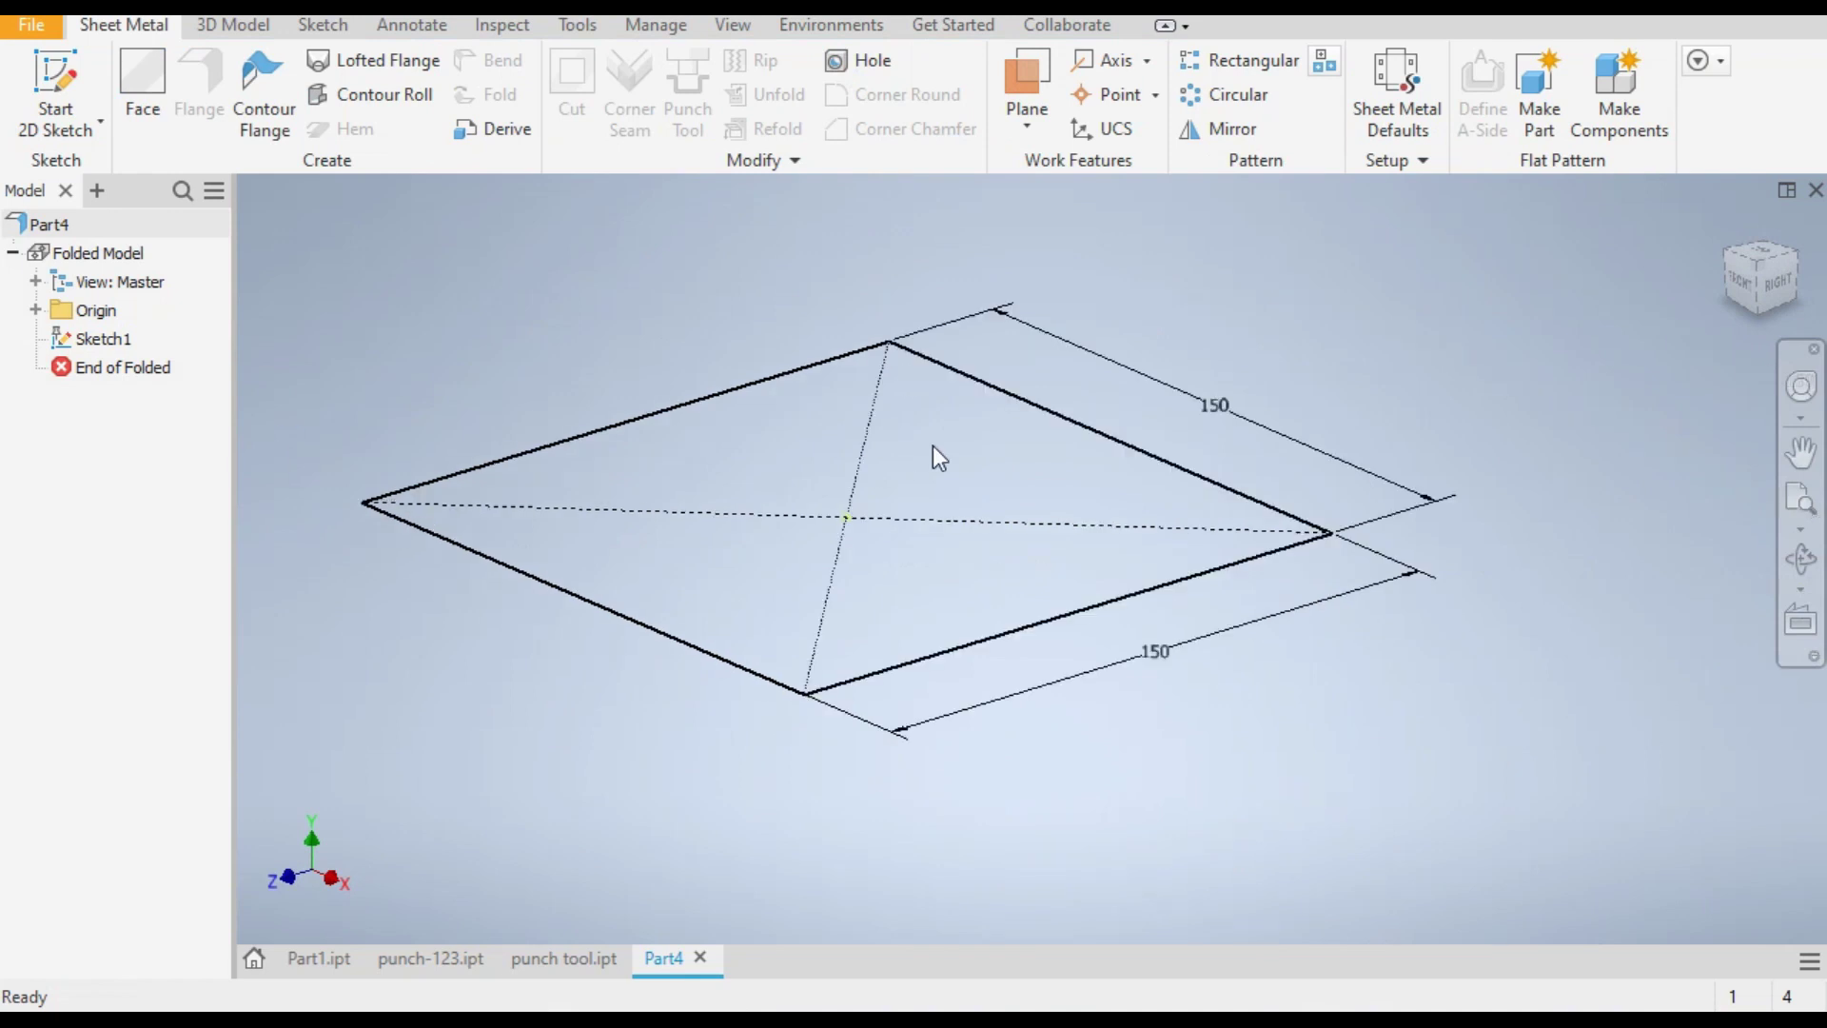
{"action": "left_click", "coordinate": [146, 61]}
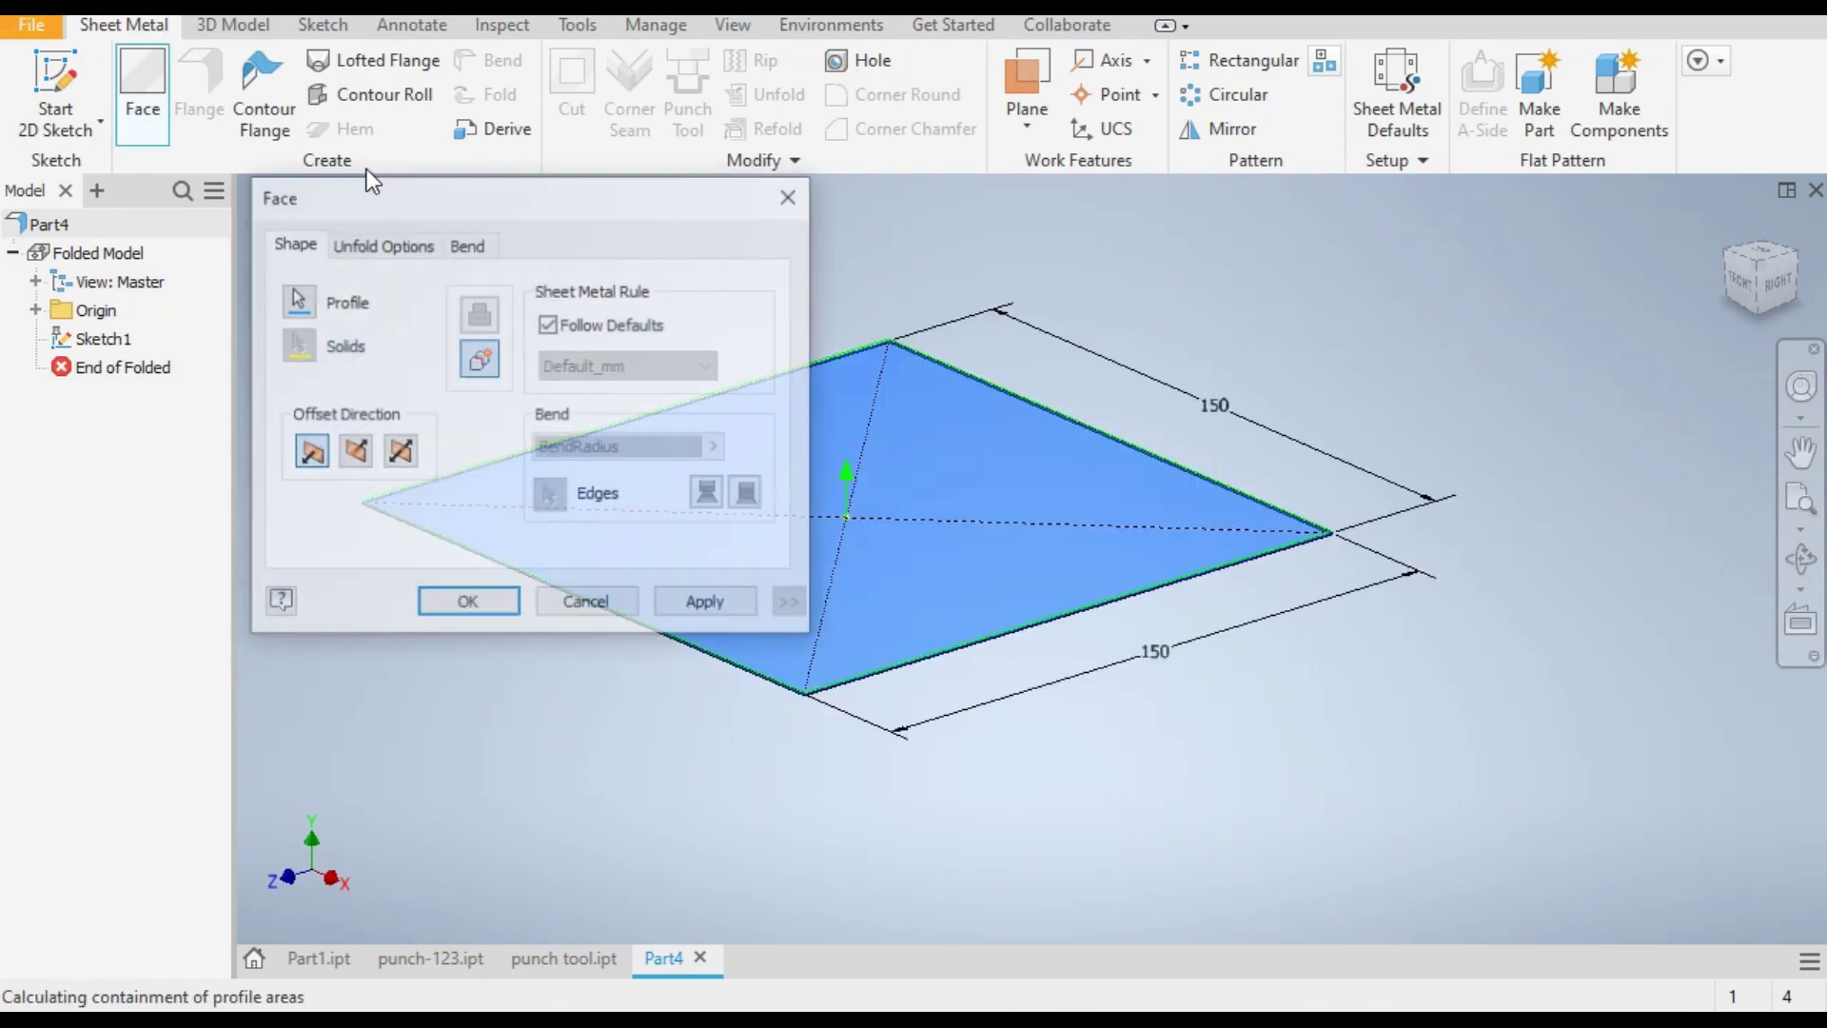
{"action": "left_click", "coordinate": [460, 601]}
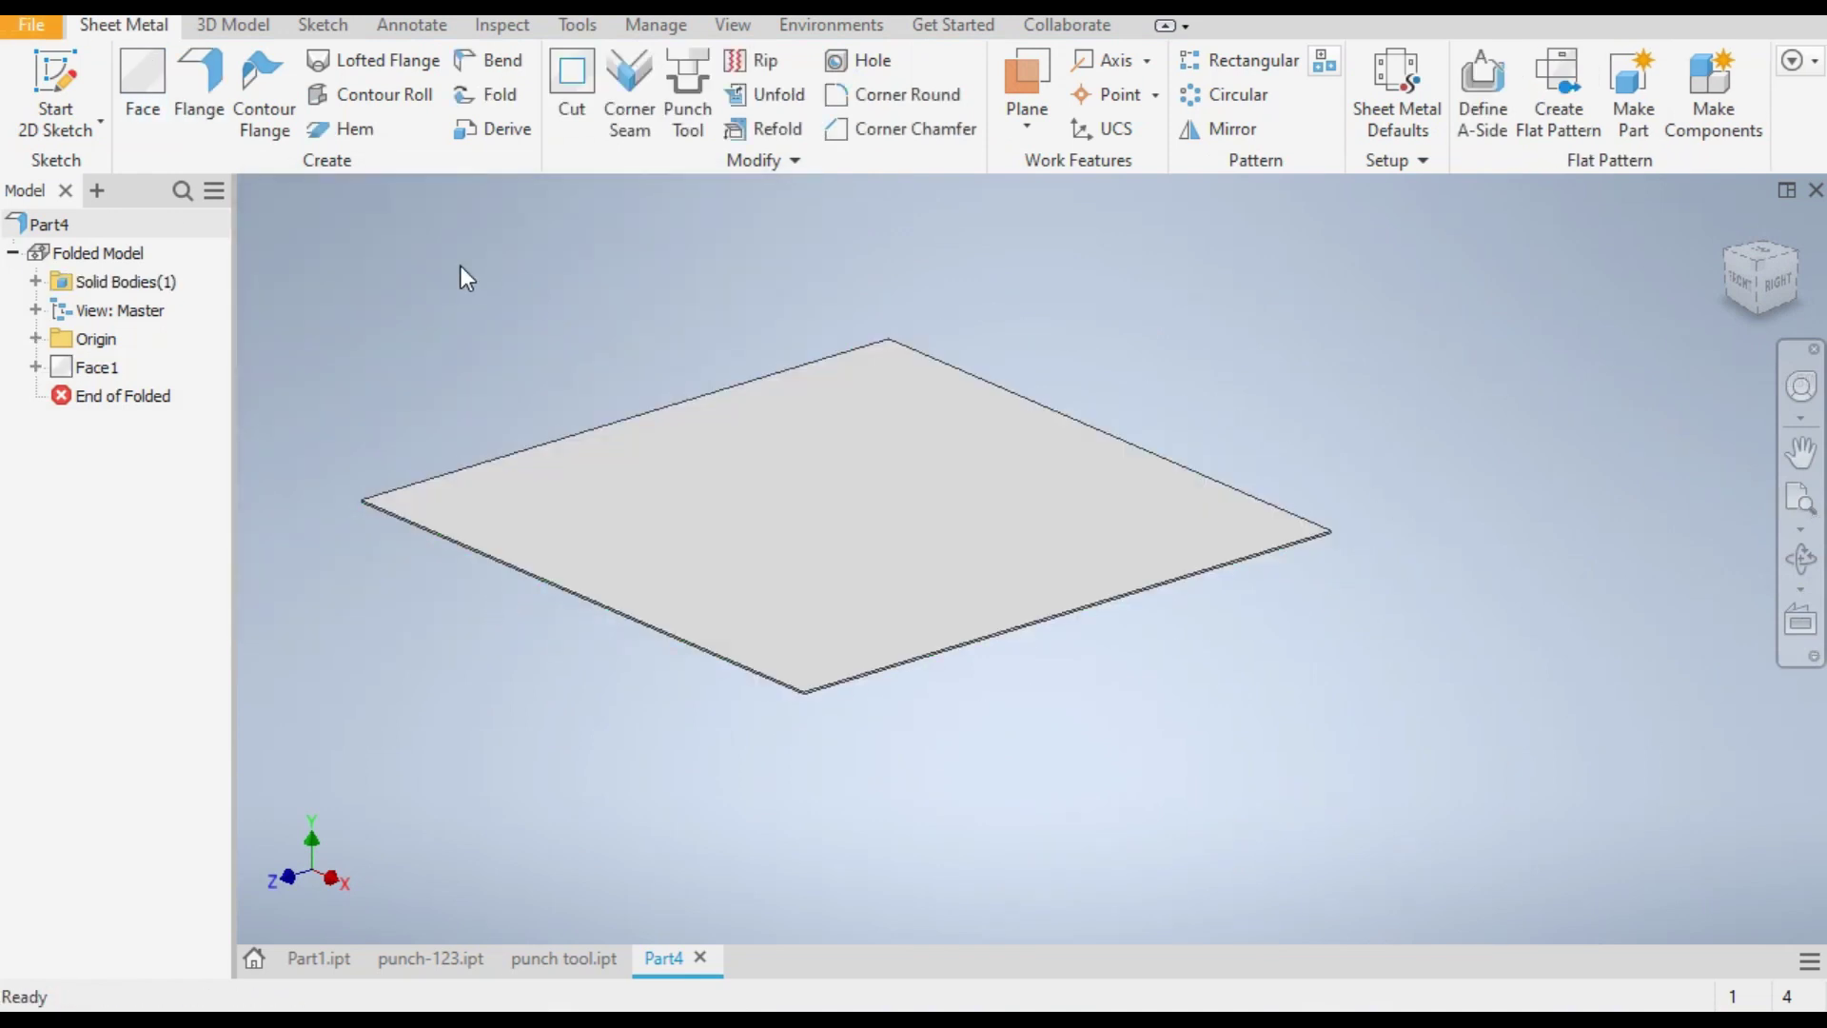
{"action": "left_click", "coordinate": [861, 493]}
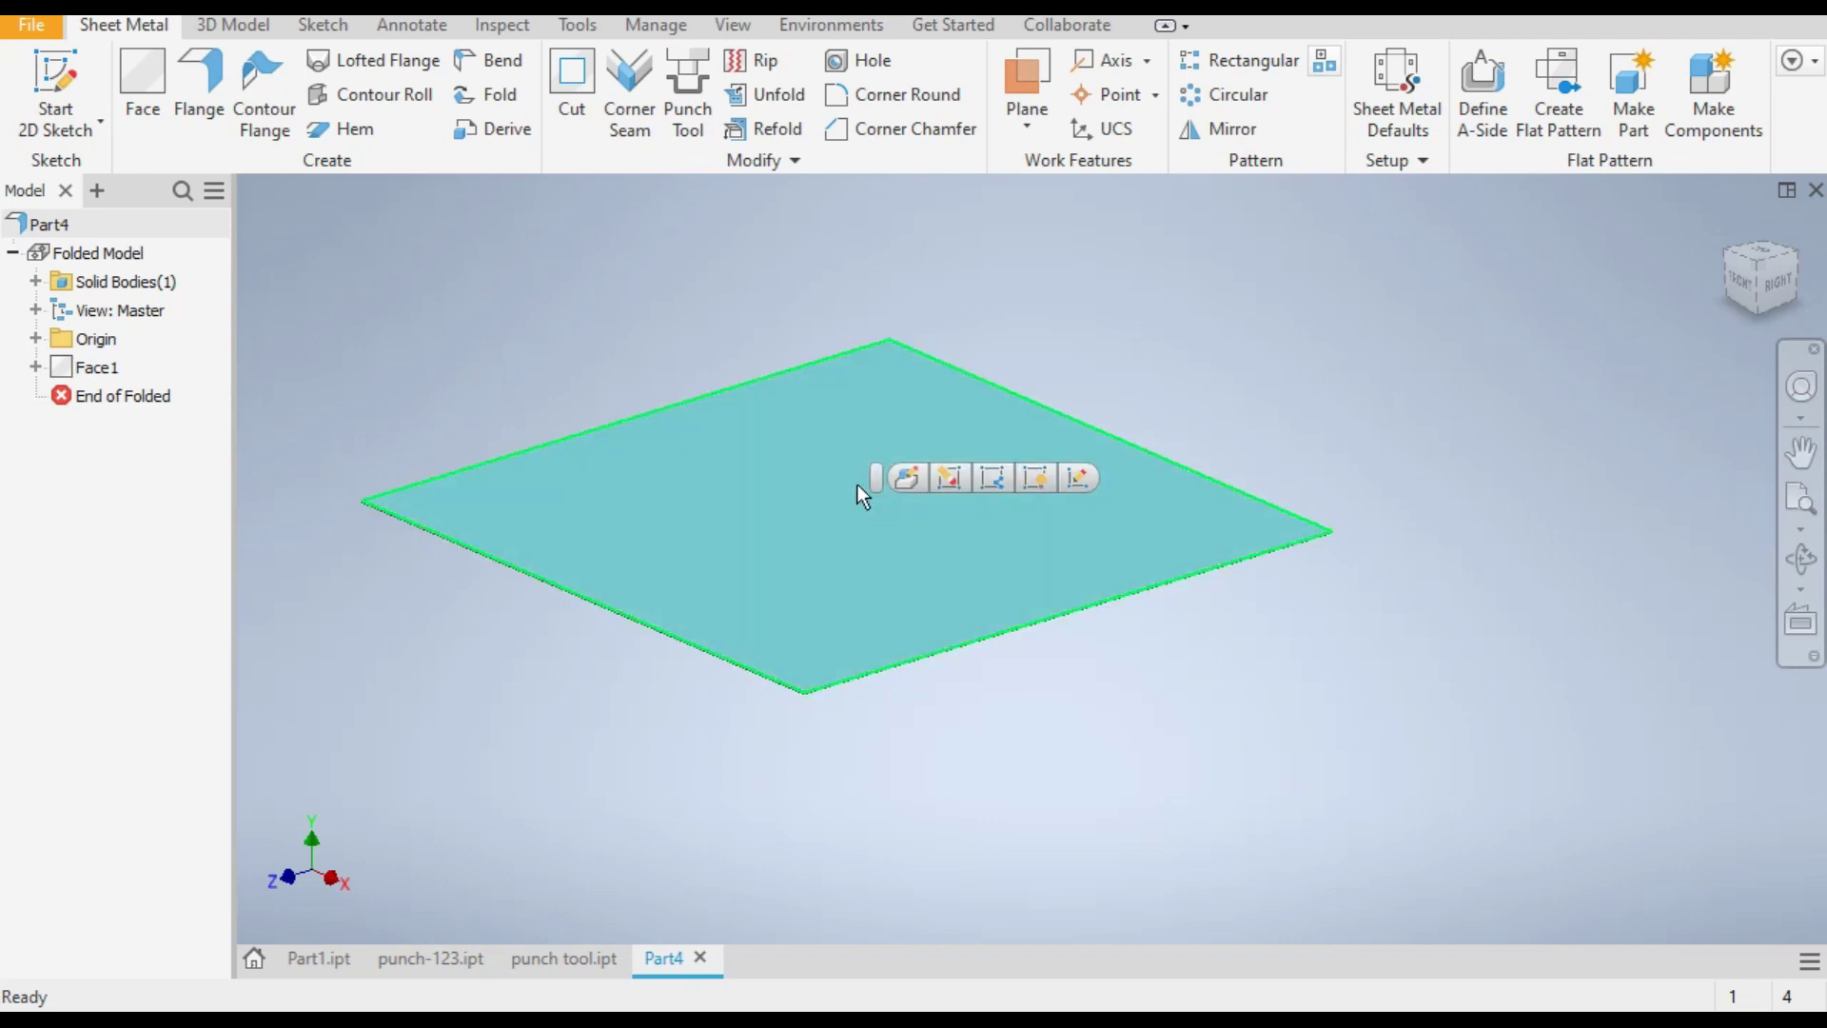
Step: Start a sketch on the plate face and place three points along its top
{"action": "left_click", "coordinate": [59, 74]}
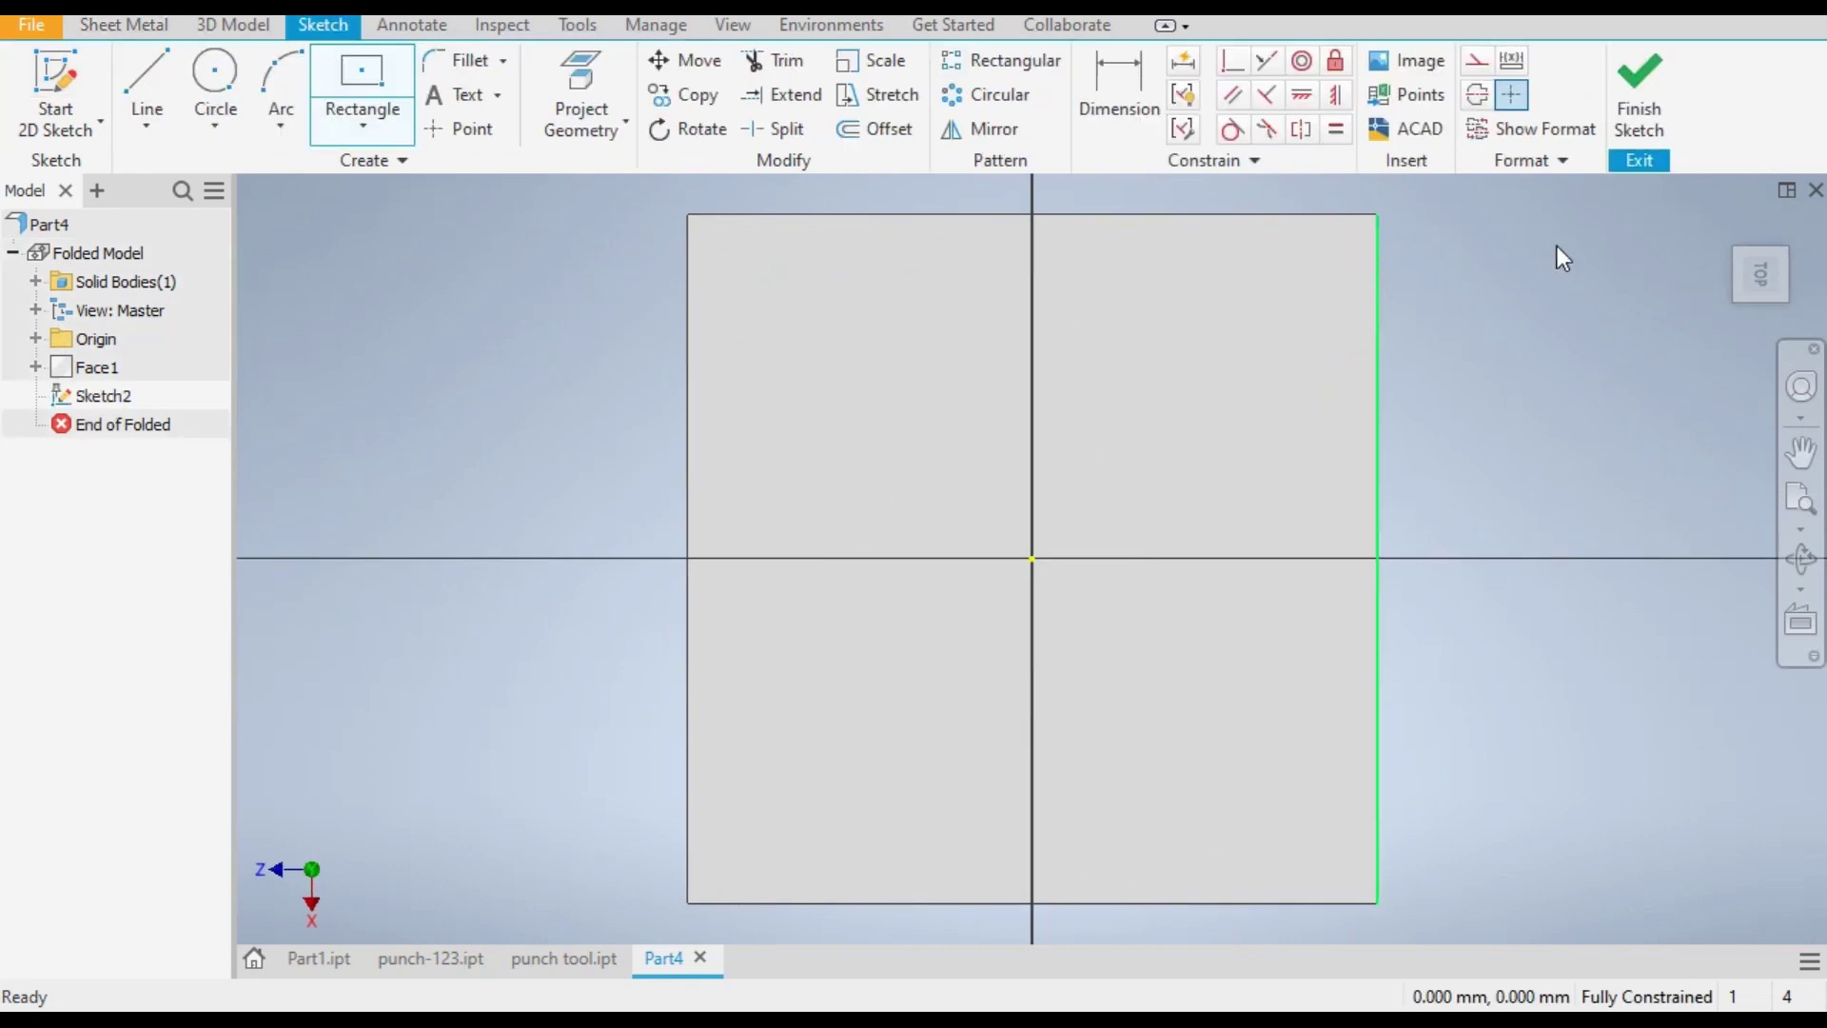
{"action": "left_click", "coordinate": [1799, 229]}
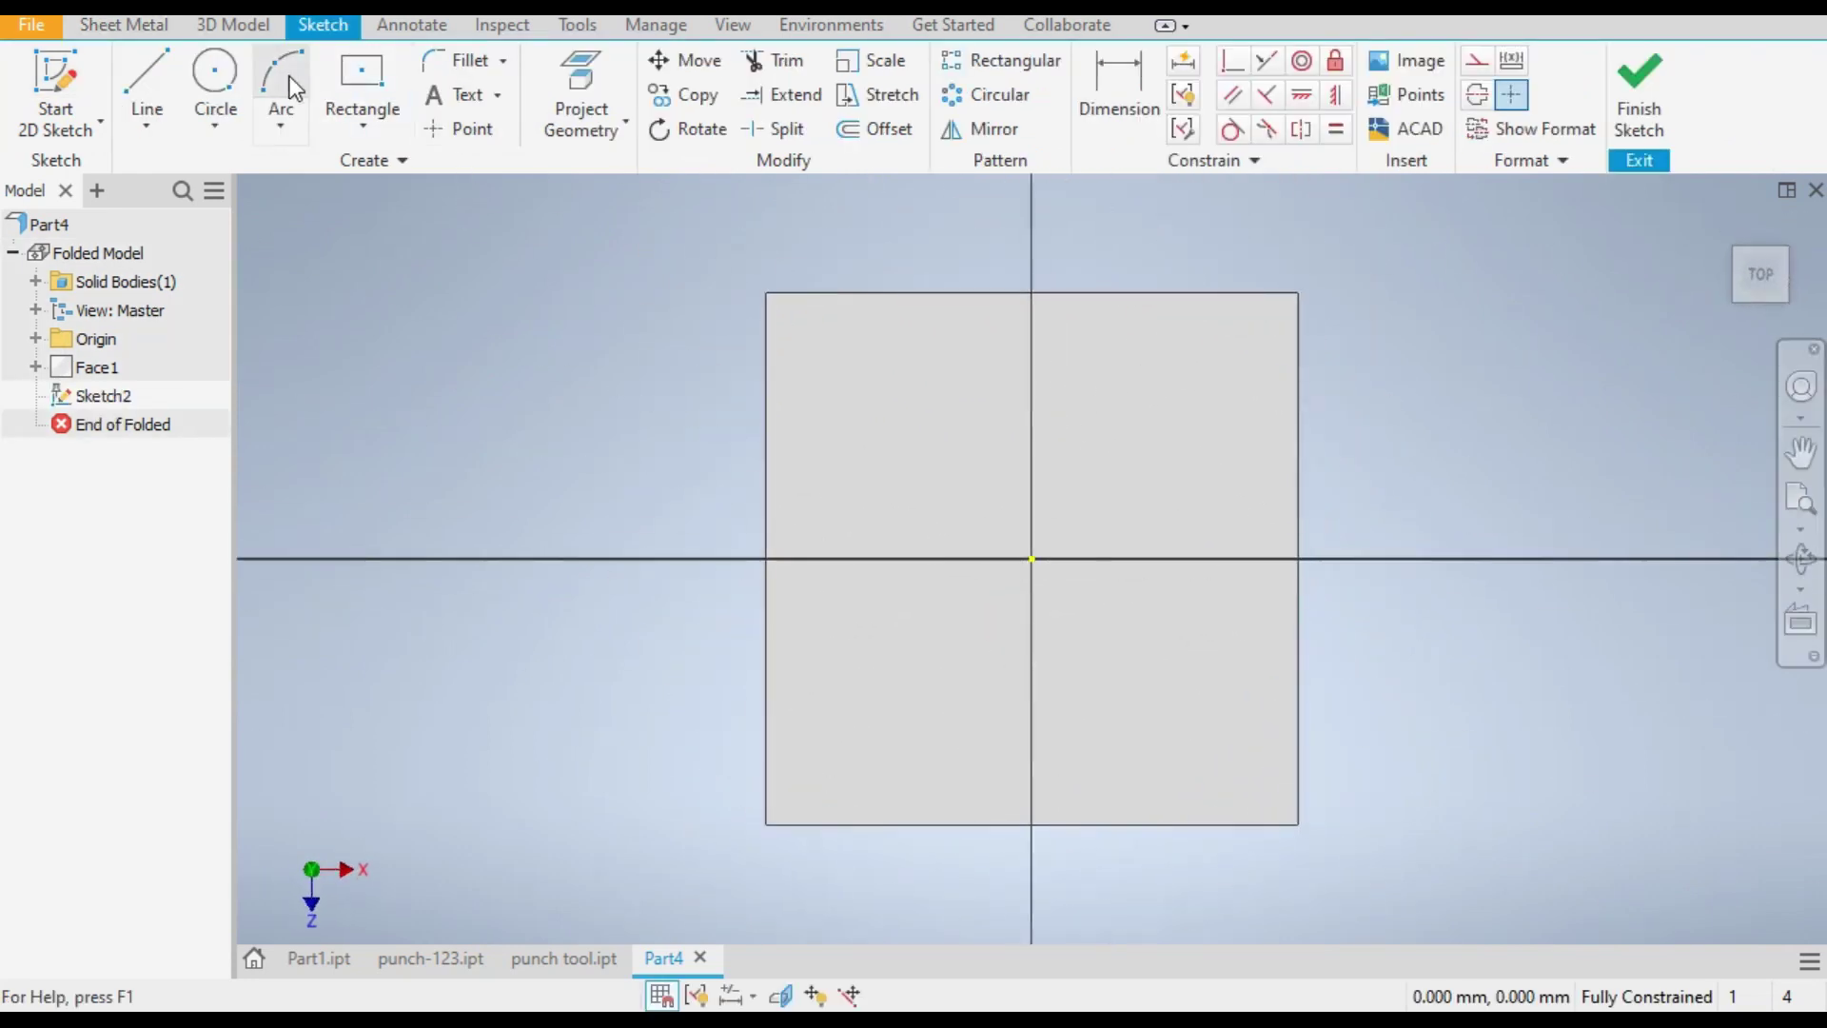
{"action": "left_click", "coordinate": [472, 137]}
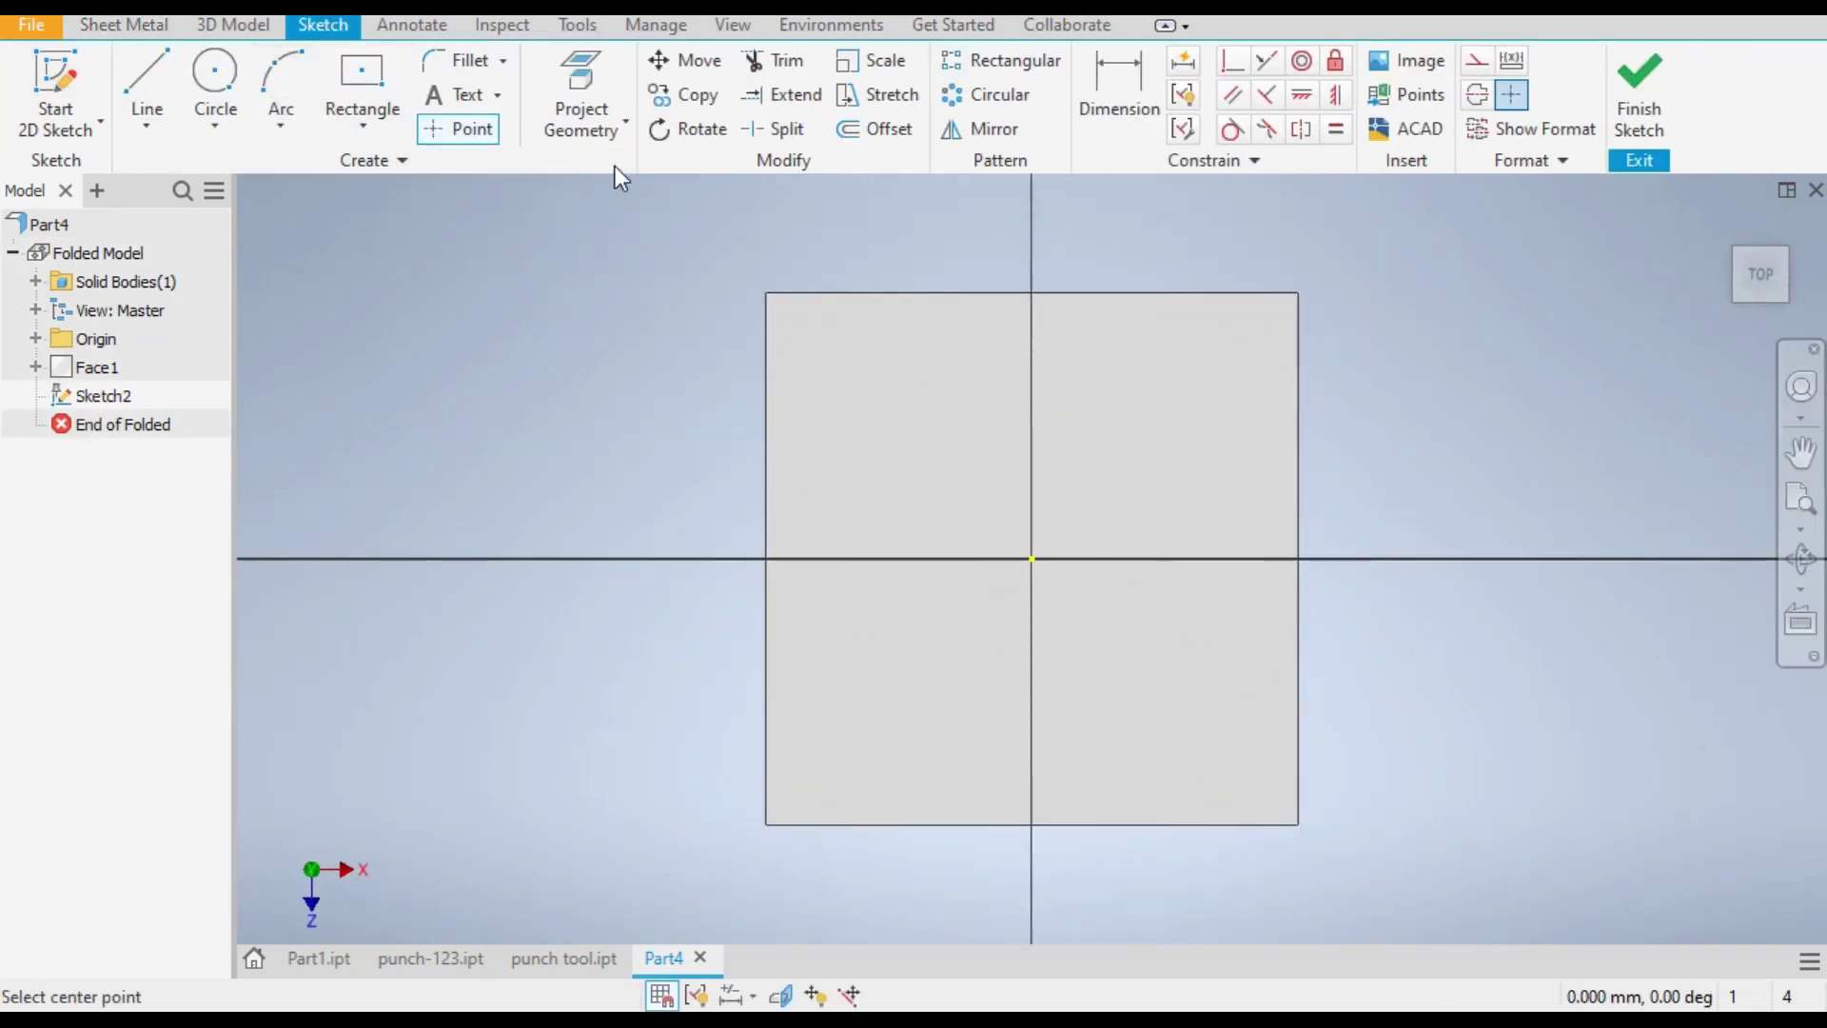
{"action": "left_click", "coordinate": [832, 340]}
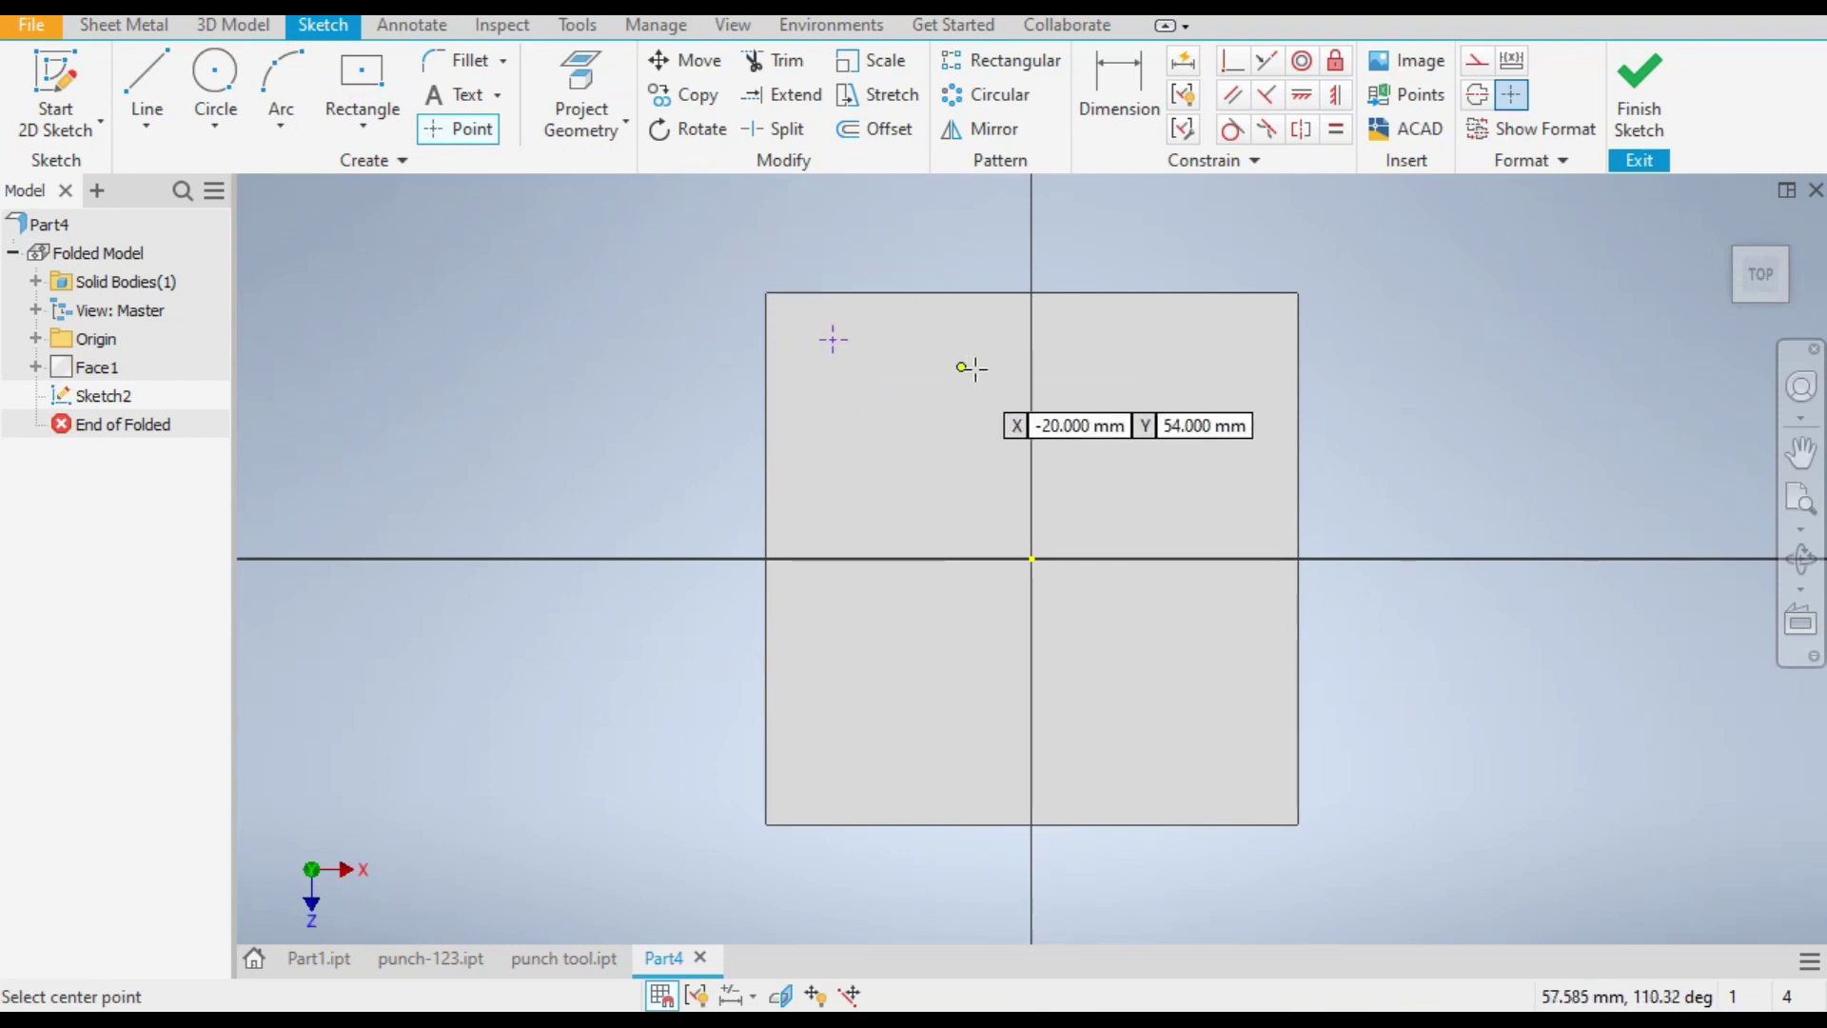
{"action": "left_click", "coordinate": [1032, 340]}
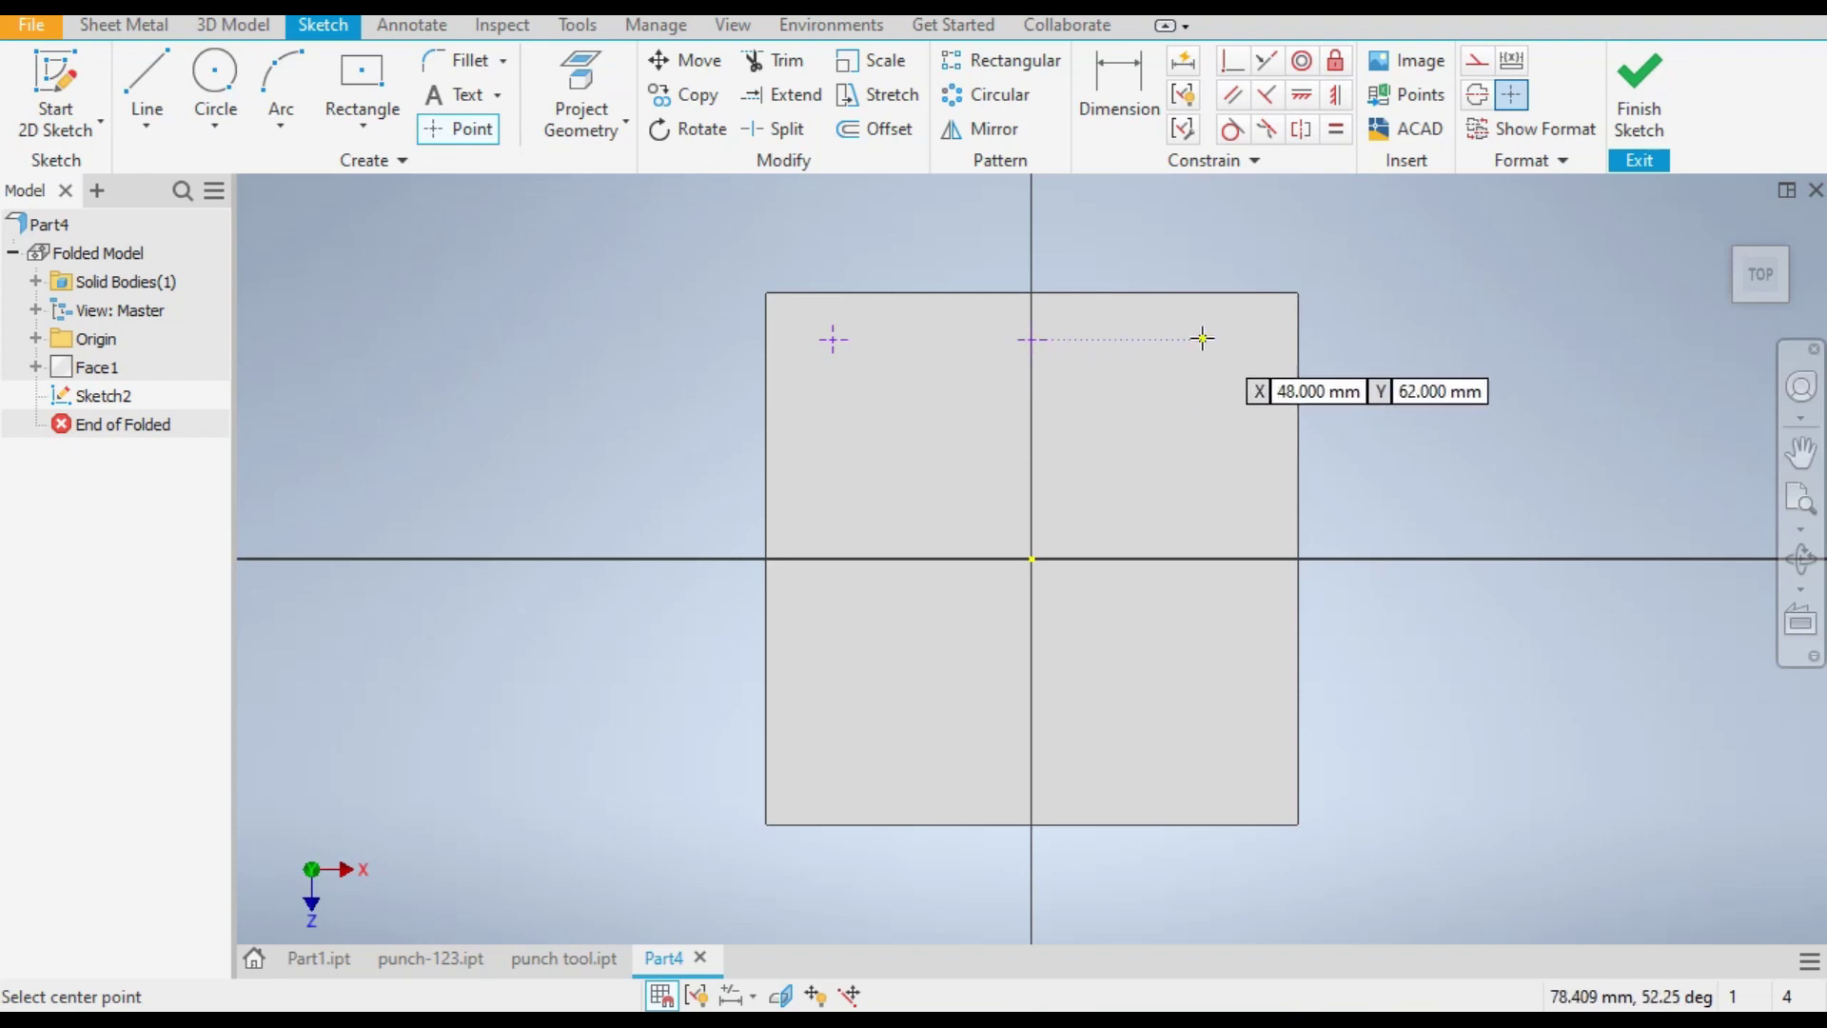
{"action": "left_click", "coordinate": [1203, 339]}
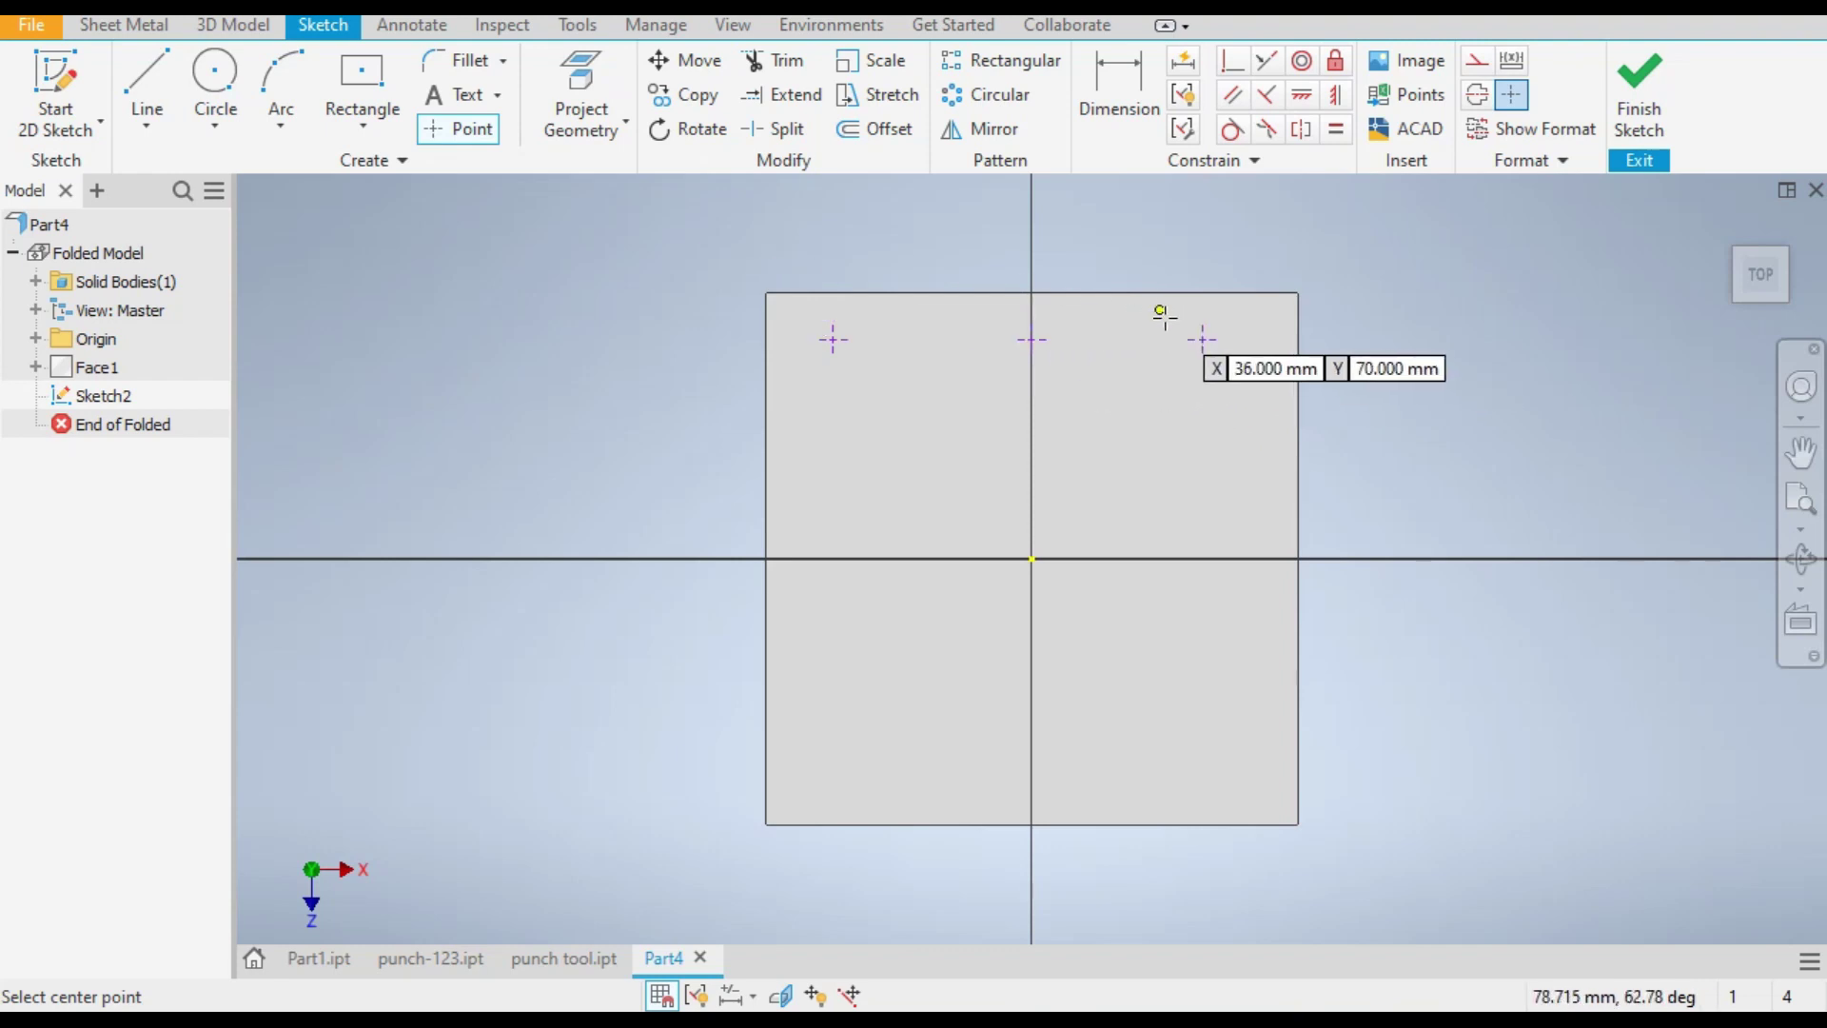
{"action": "key", "text": "Escape"}
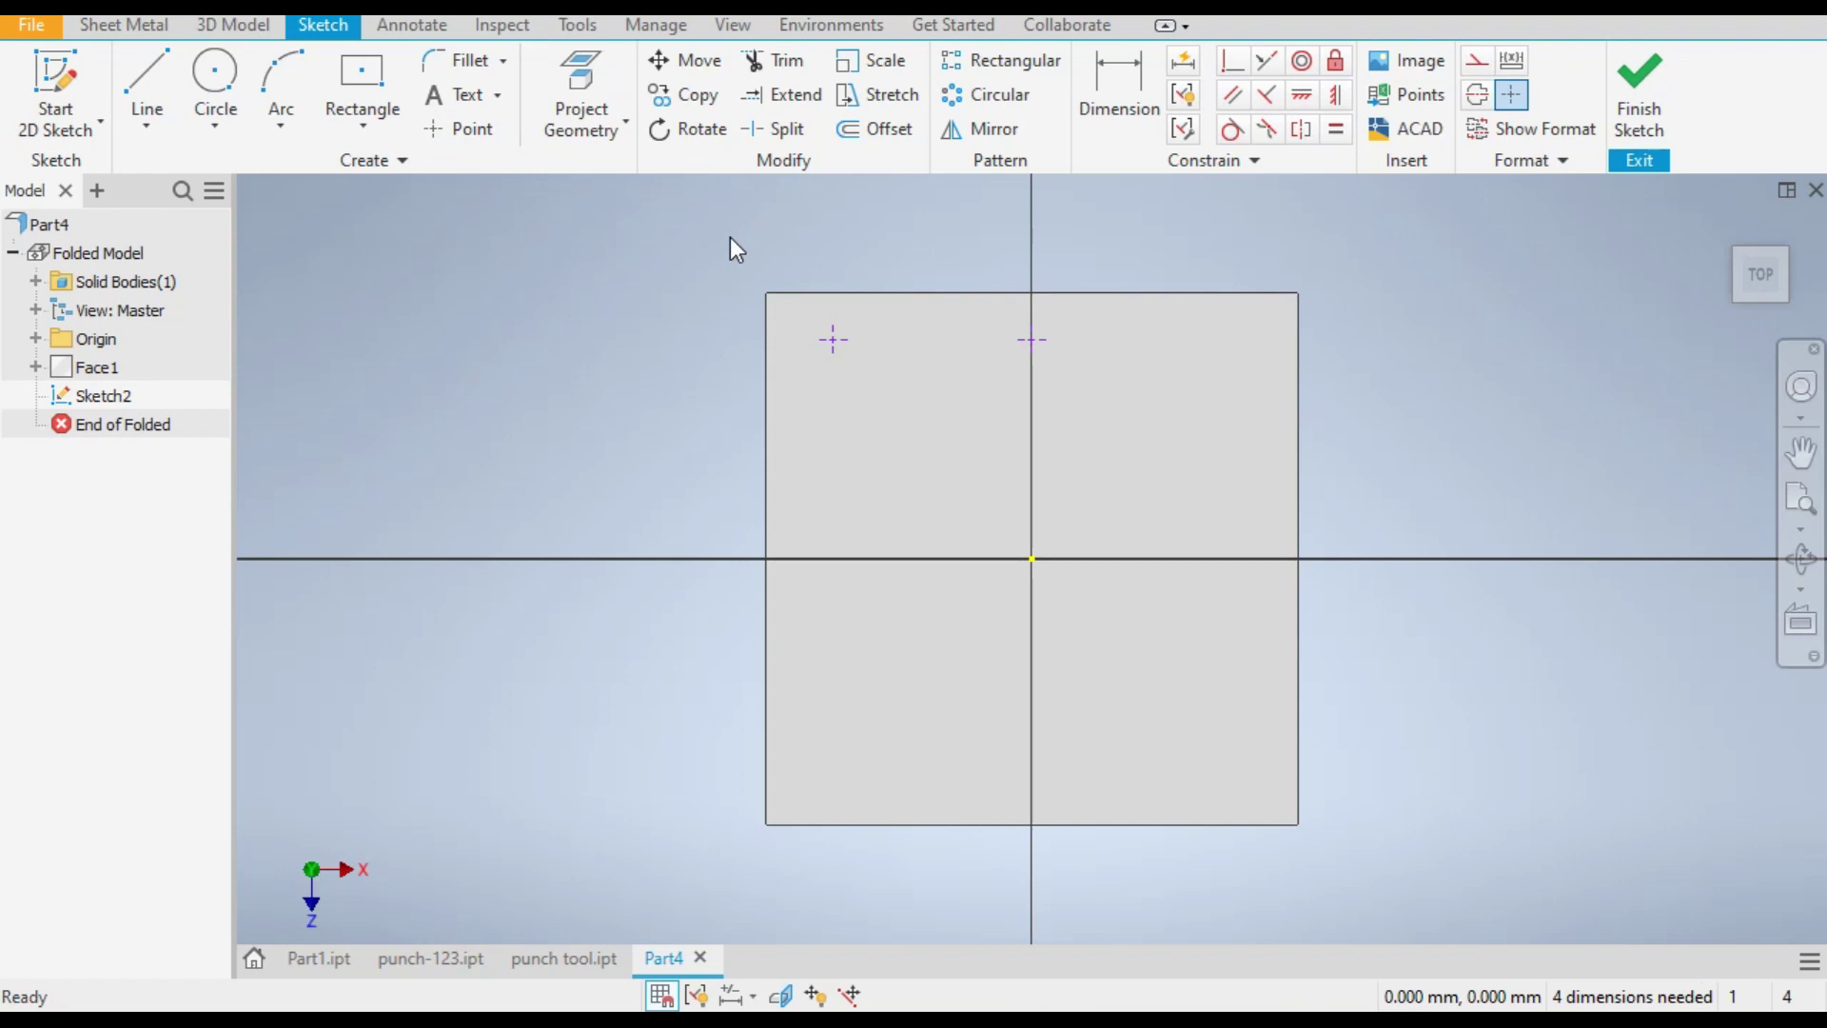
Step: Dimension the corner point 30 mm from the left edge and 15 mm from the top, deleting the extra point
{"action": "key", "text": "d"}
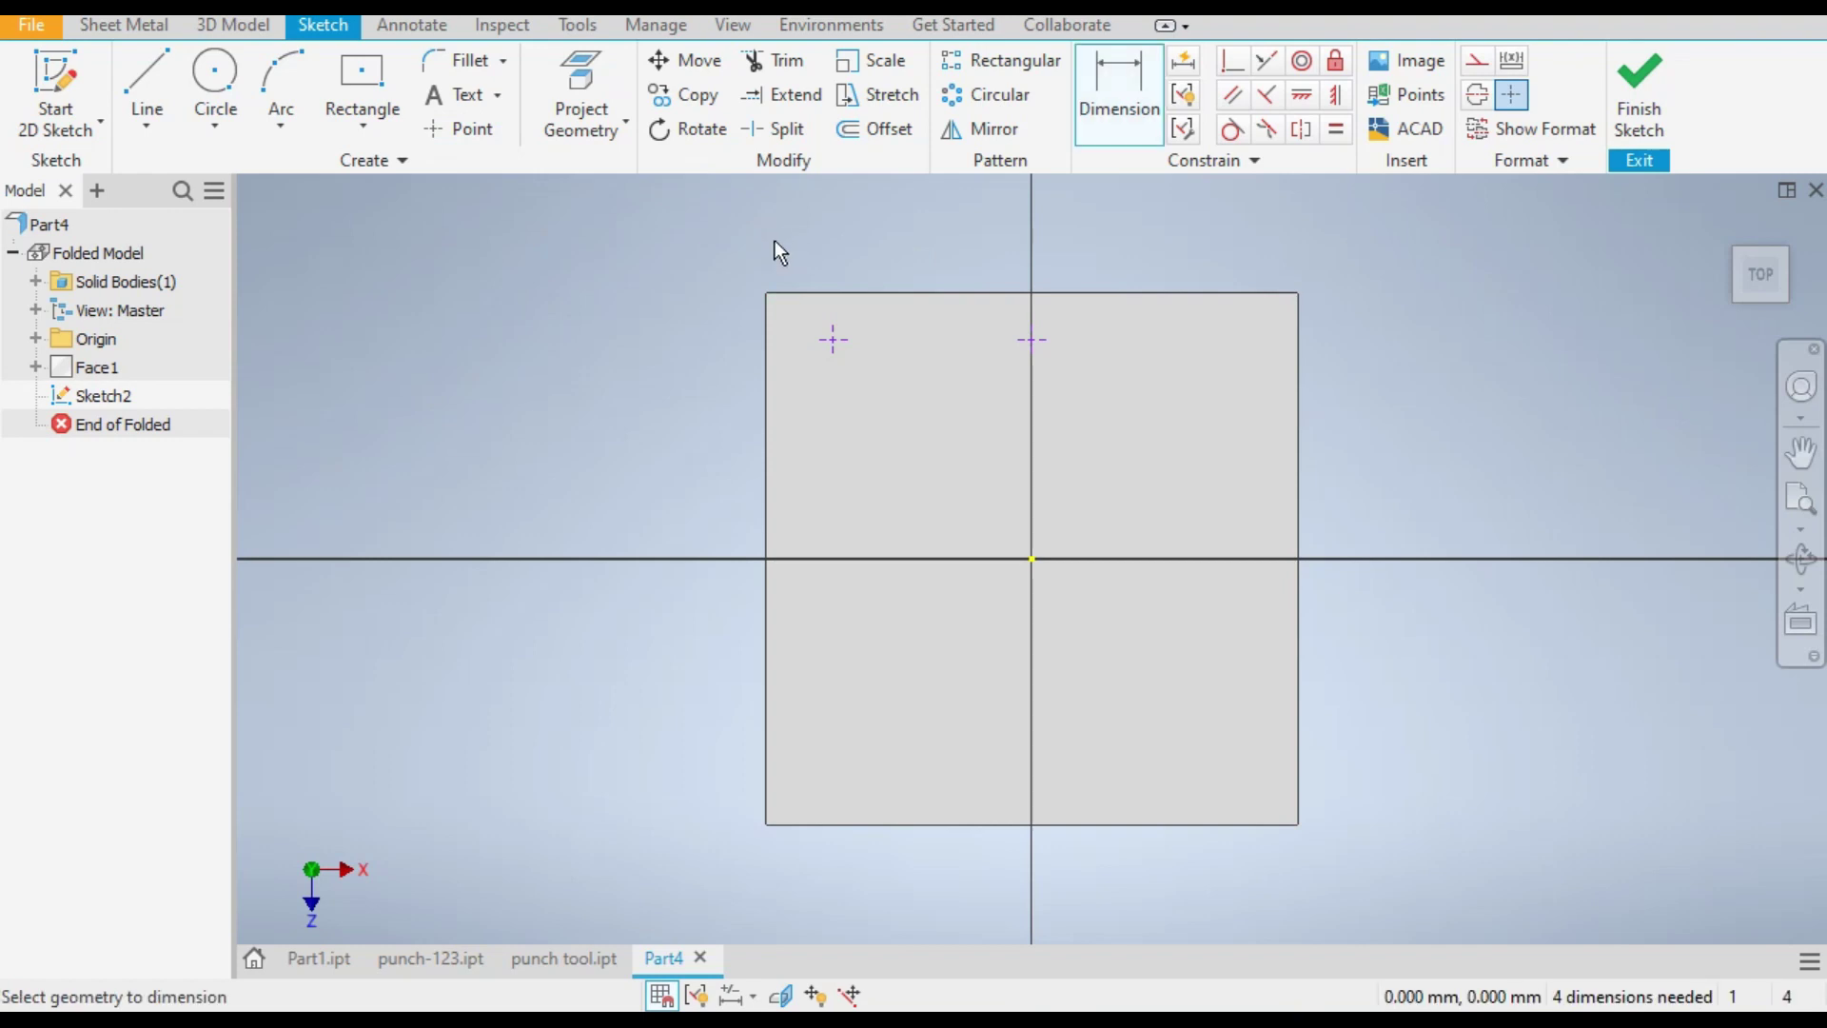
{"action": "left_click", "coordinate": [767, 385]}
{"action": "left_click", "coordinate": [636, 366]}
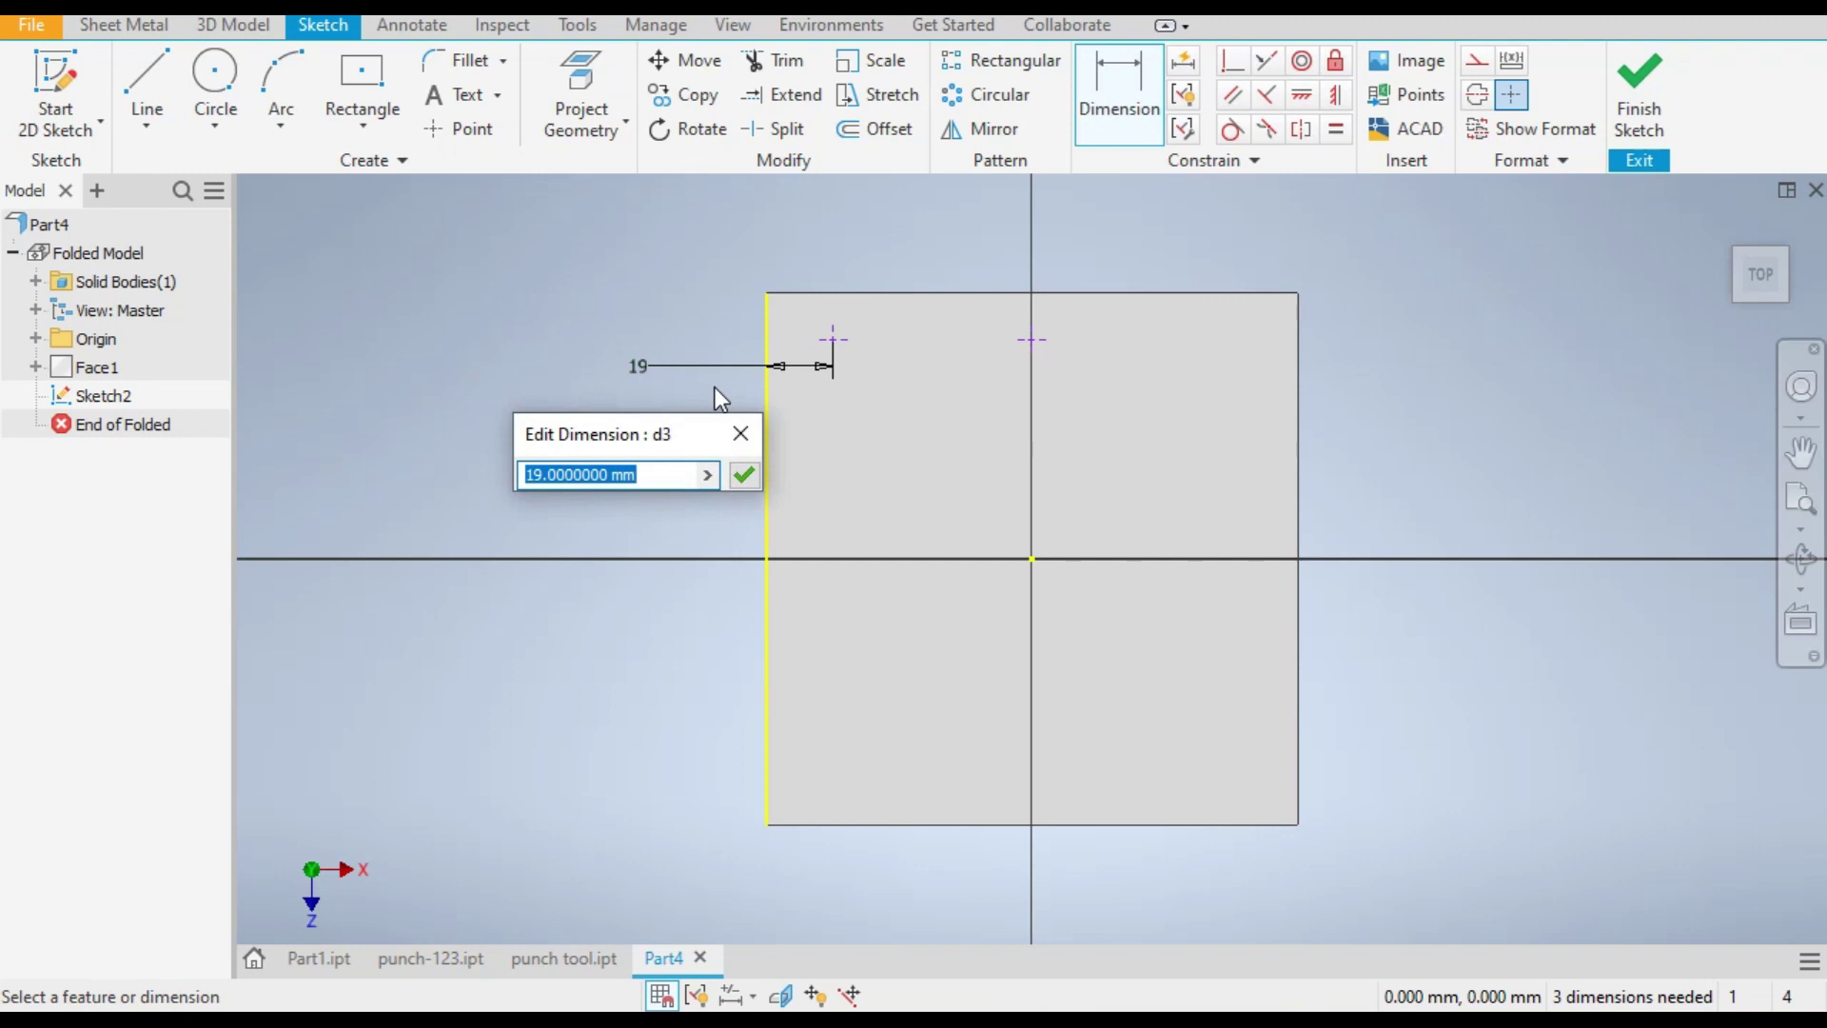
{"action": "type", "text": "30"}
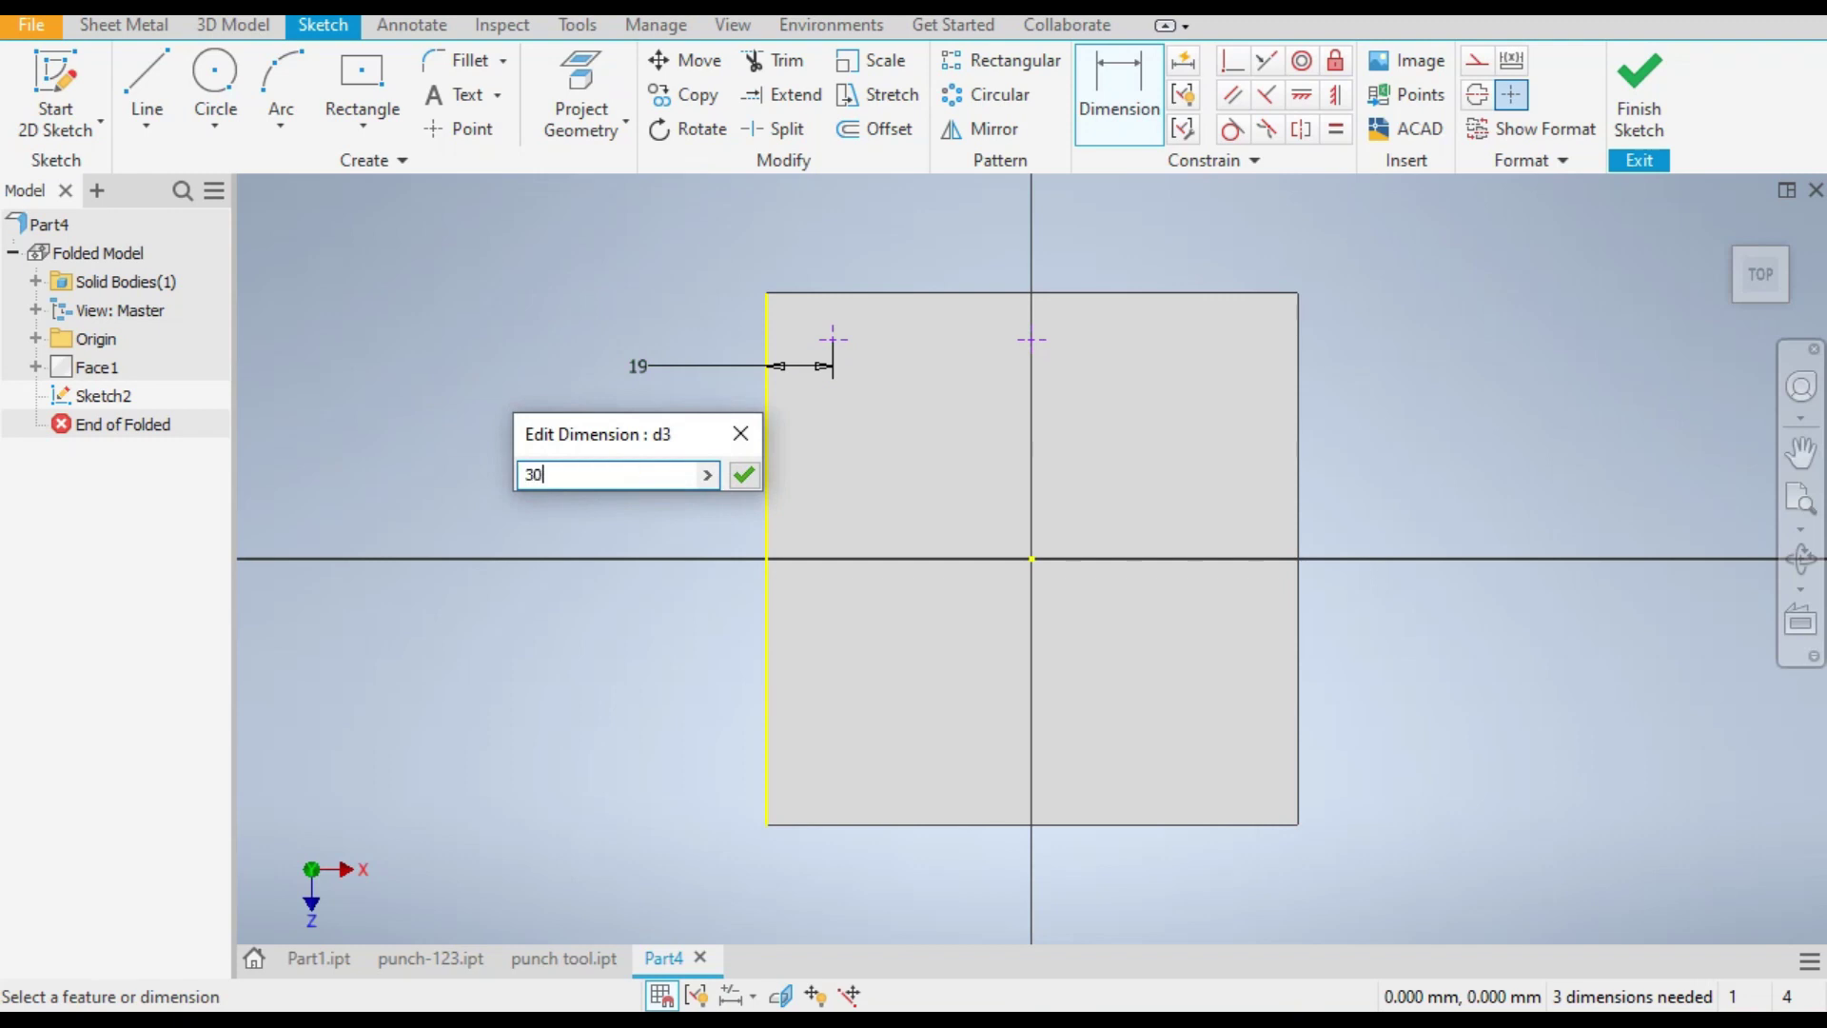
{"action": "key", "text": "Return"}
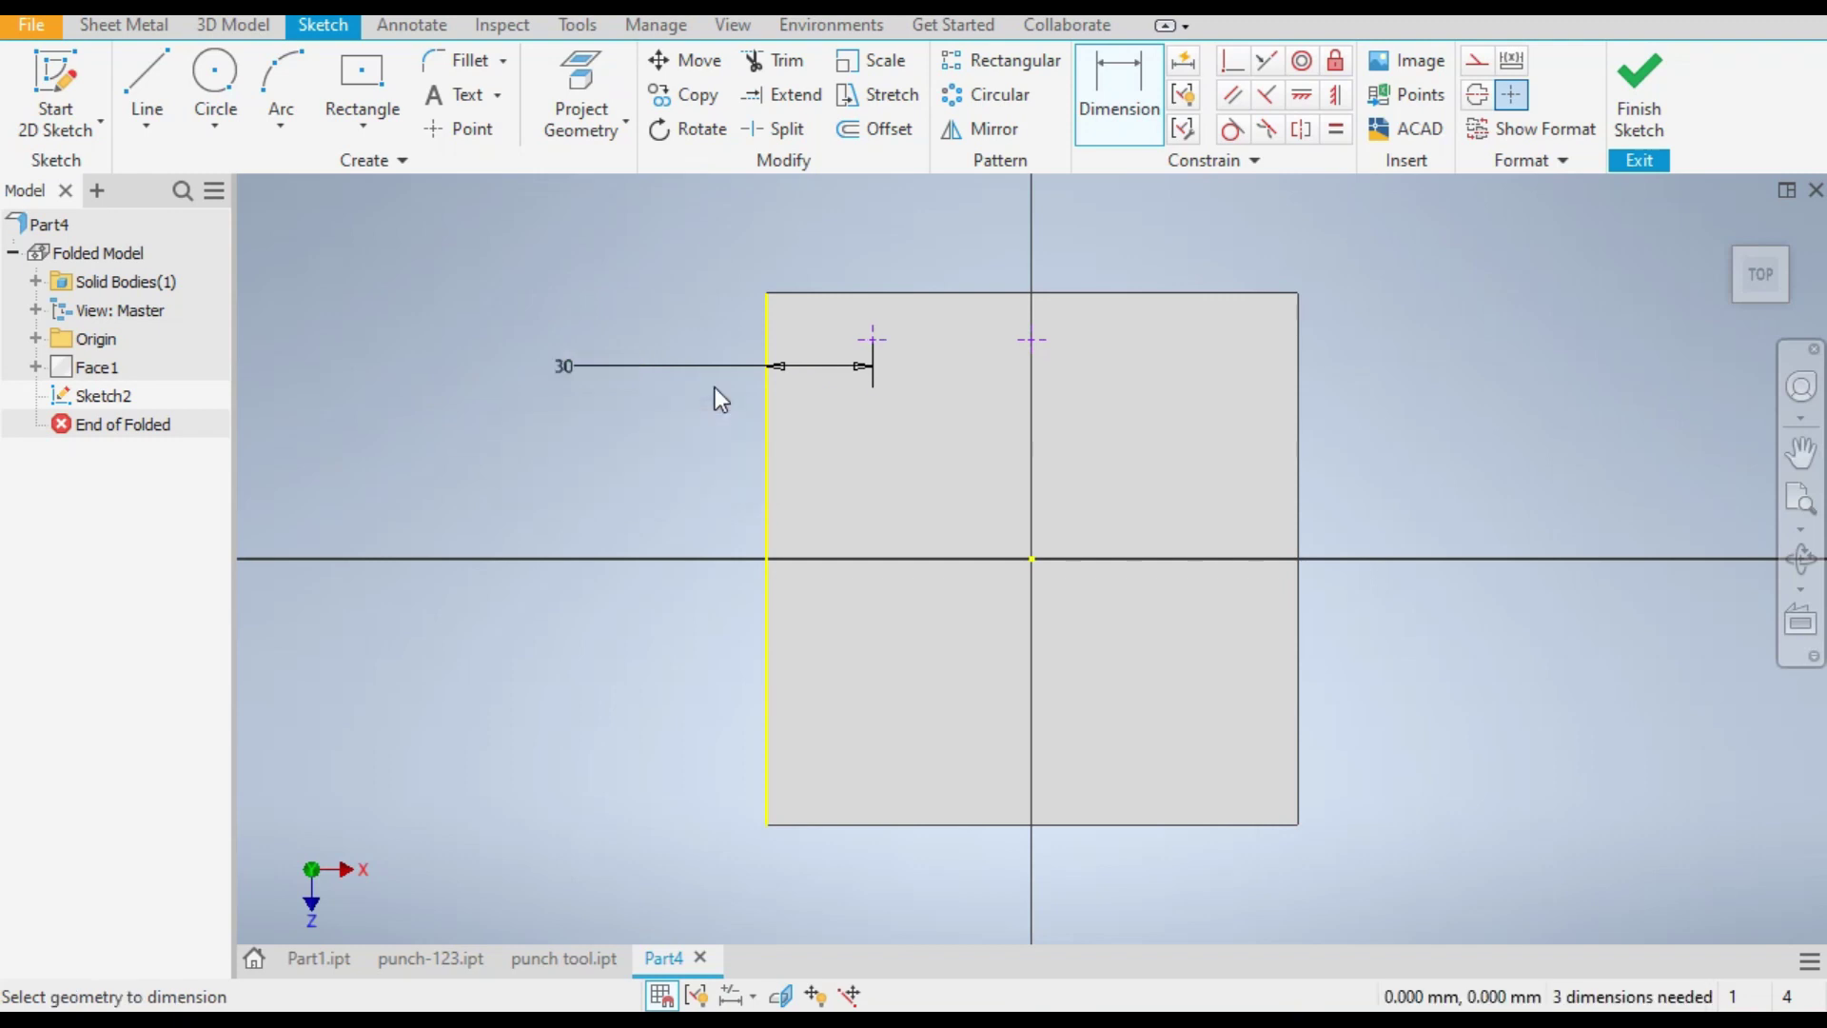
{"action": "left_click", "coordinate": [887, 295]}
{"action": "left_click", "coordinate": [873, 339]}
{"action": "left_click", "coordinate": [733, 339]}
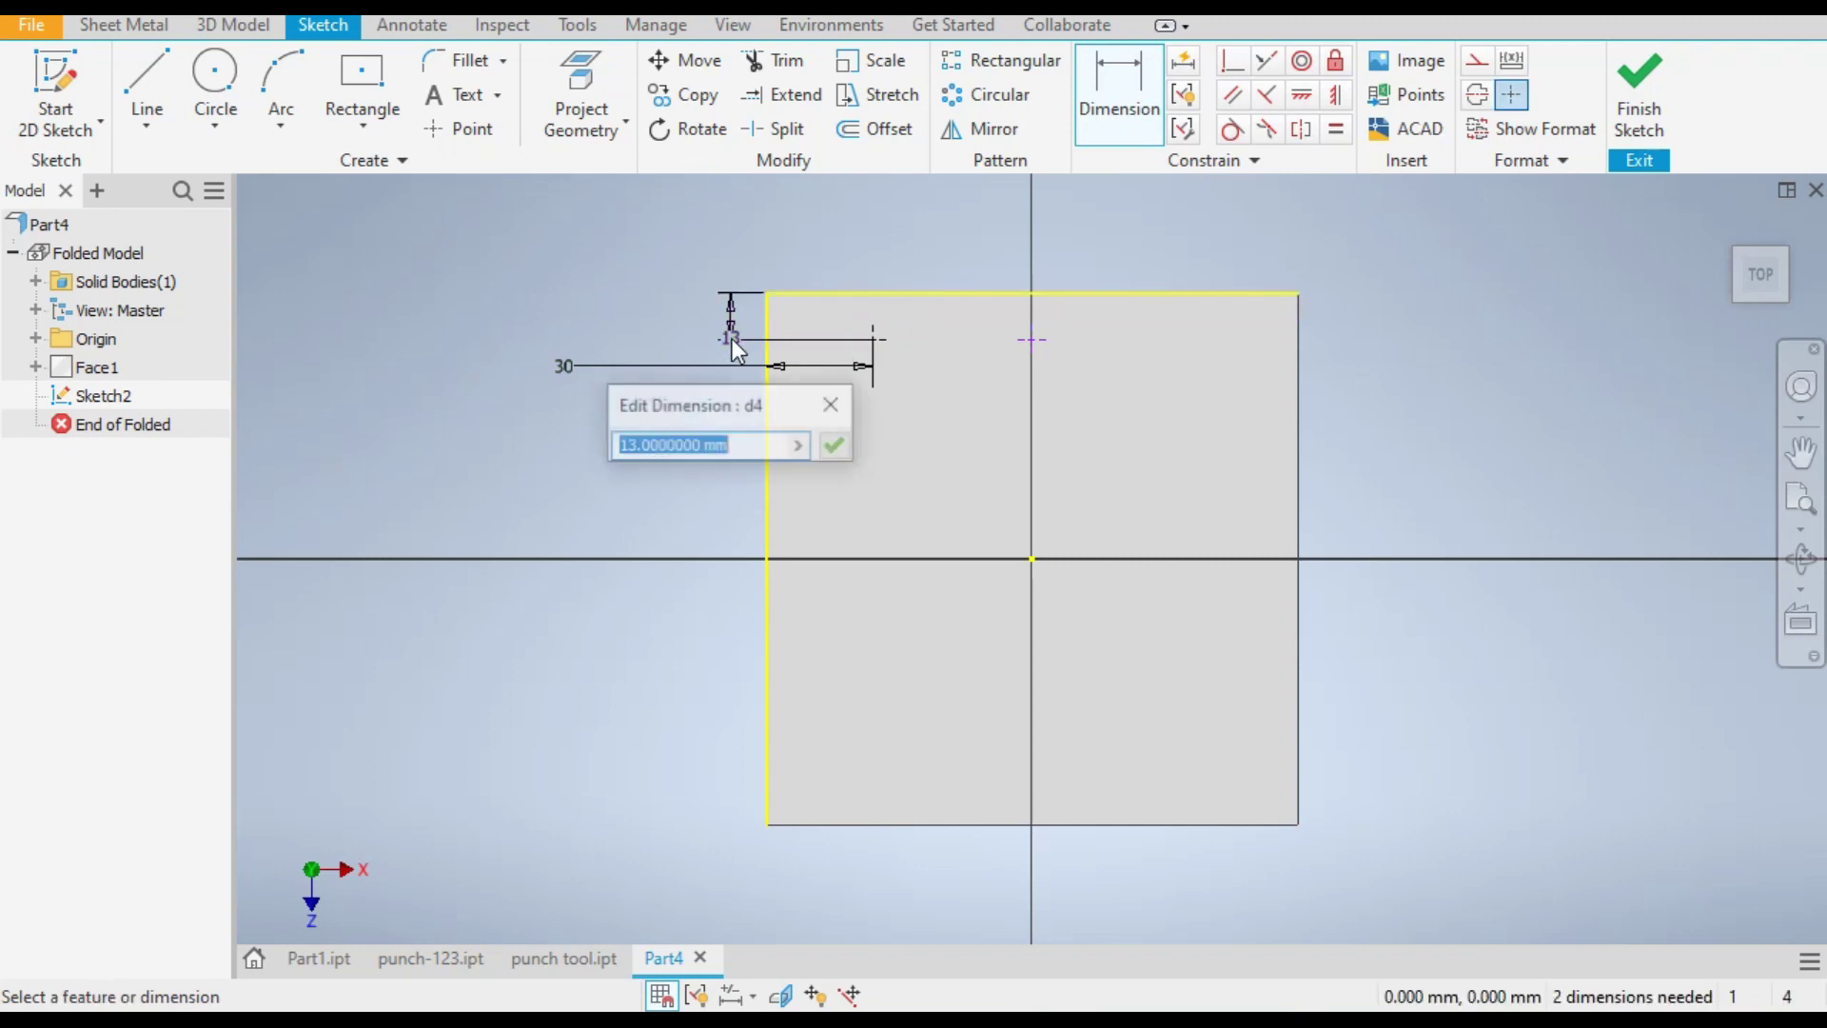
{"action": "type", "text": "15"}
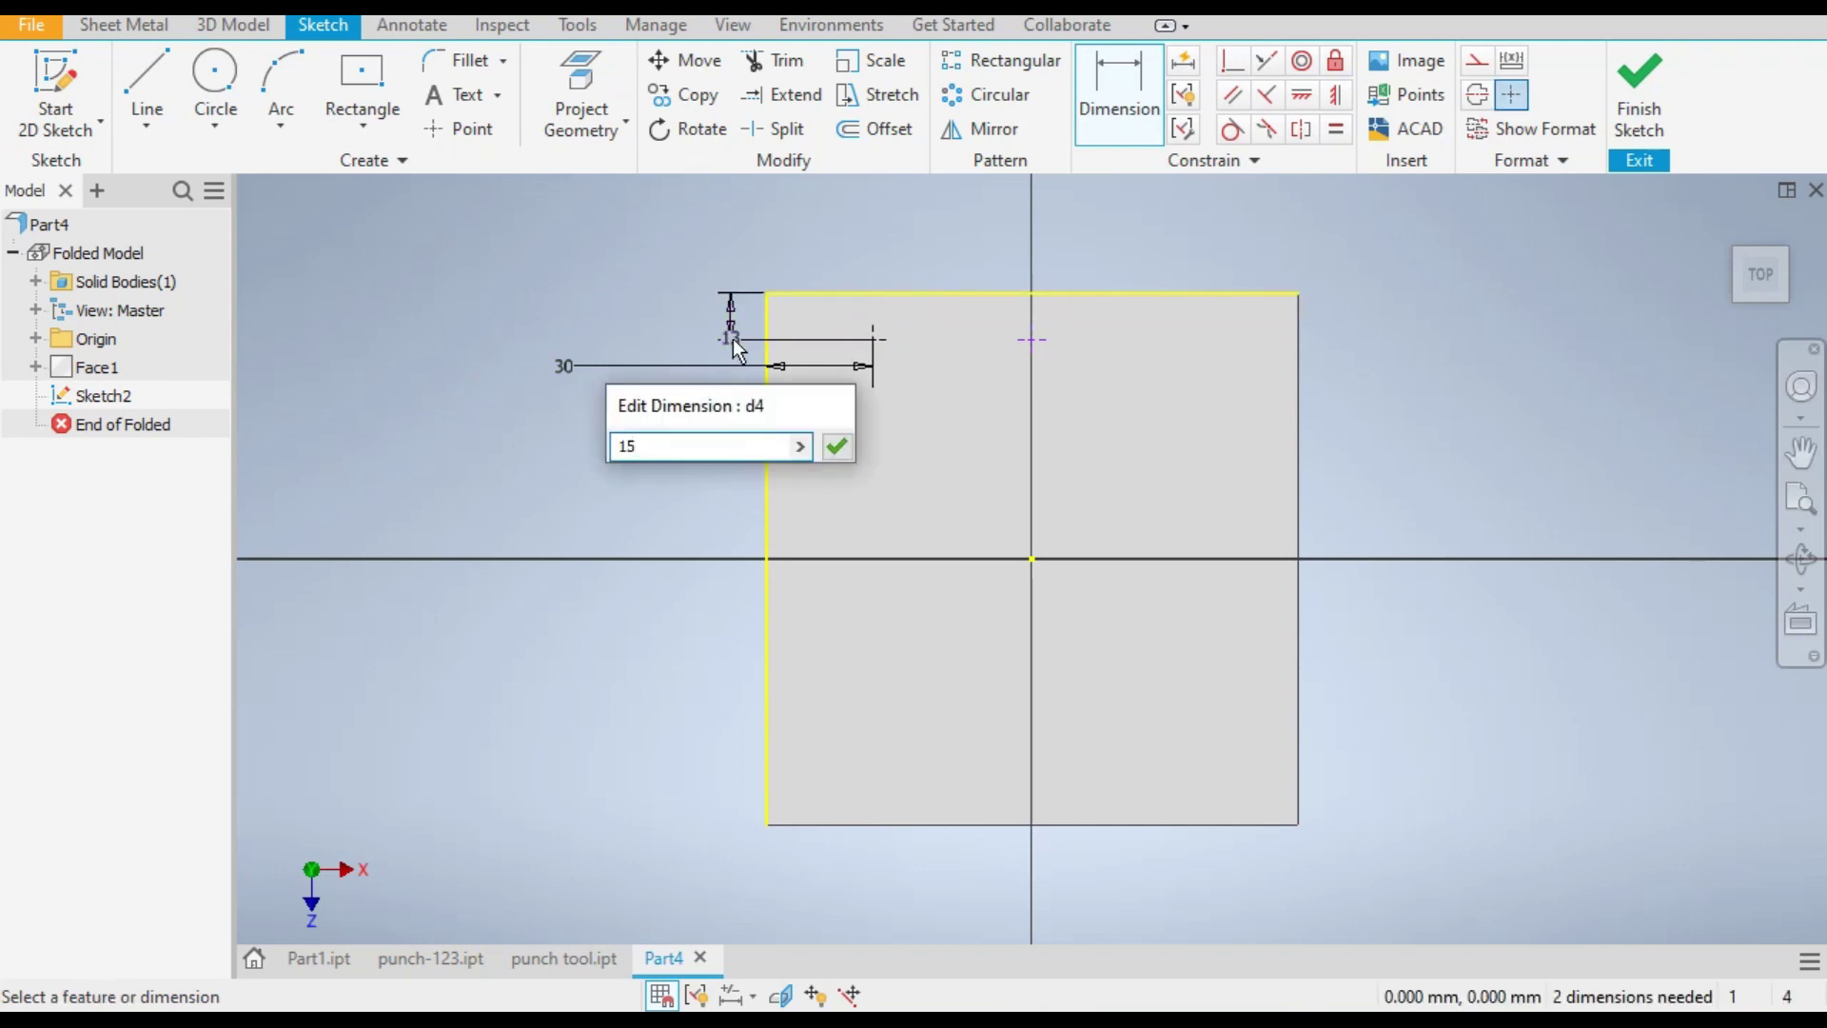
{"action": "key", "text": "Return"}
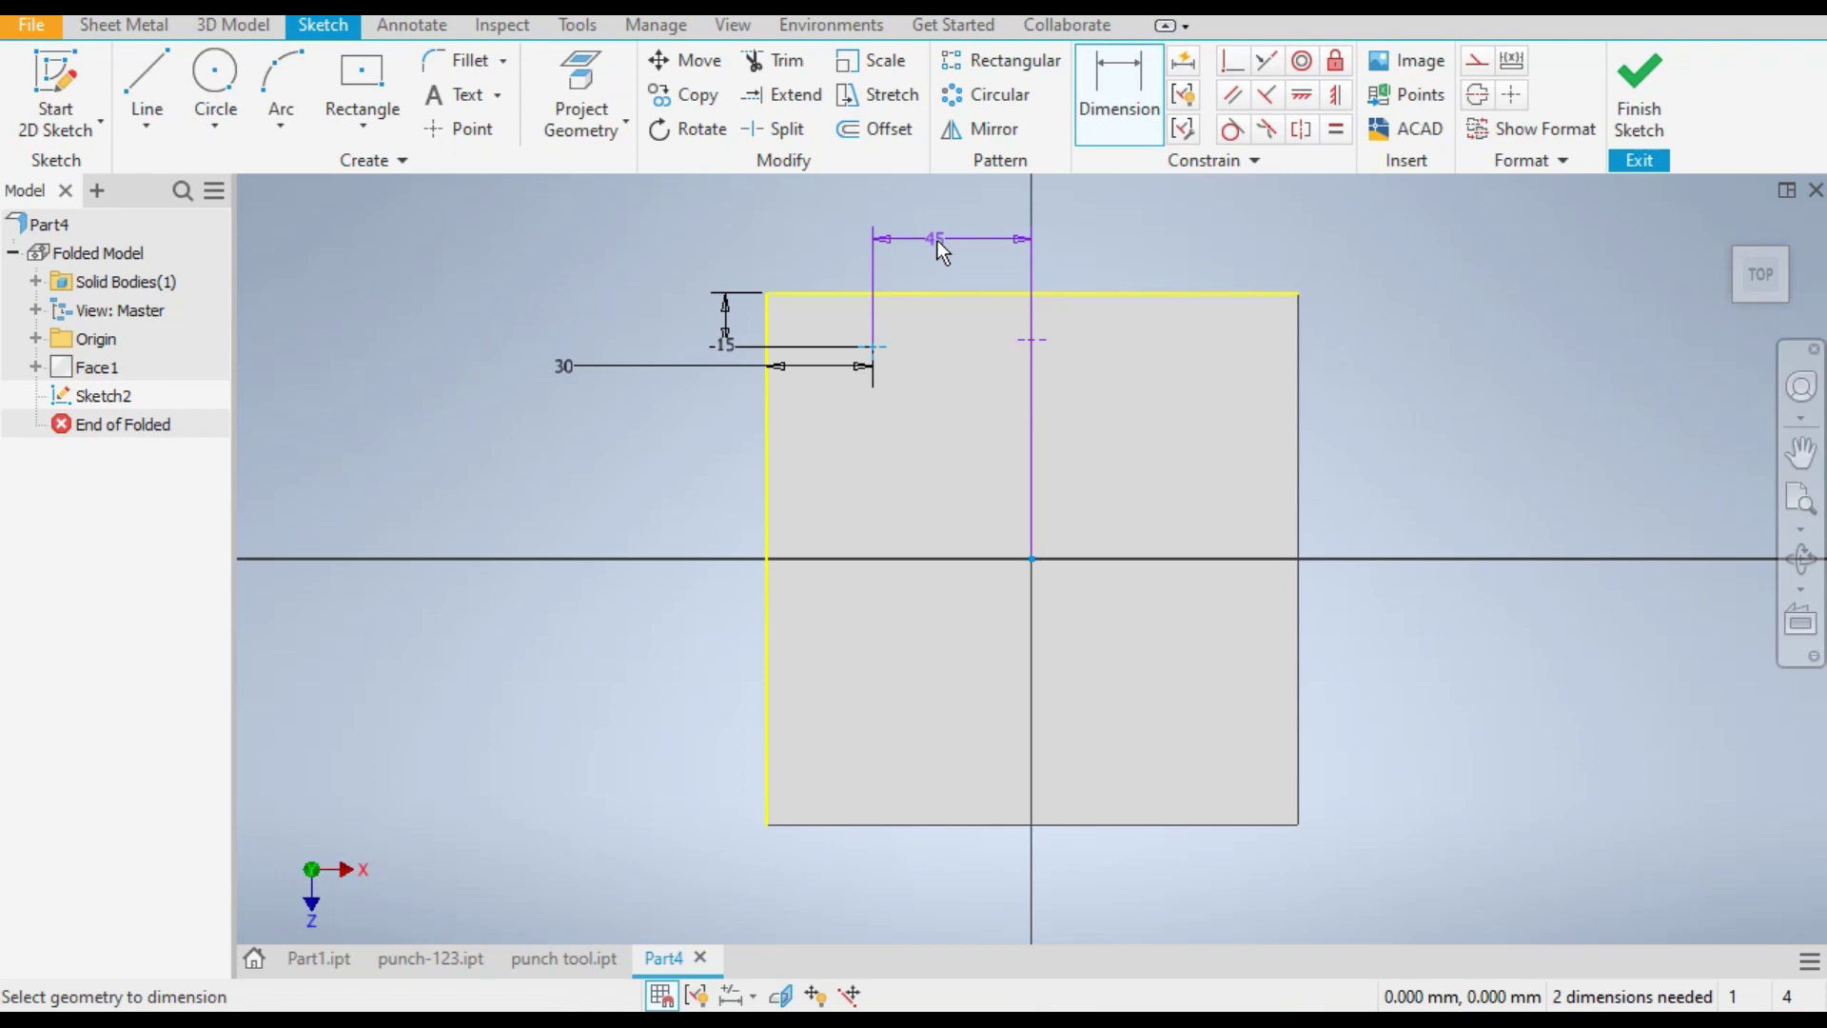
{"action": "key", "text": "Escape"}
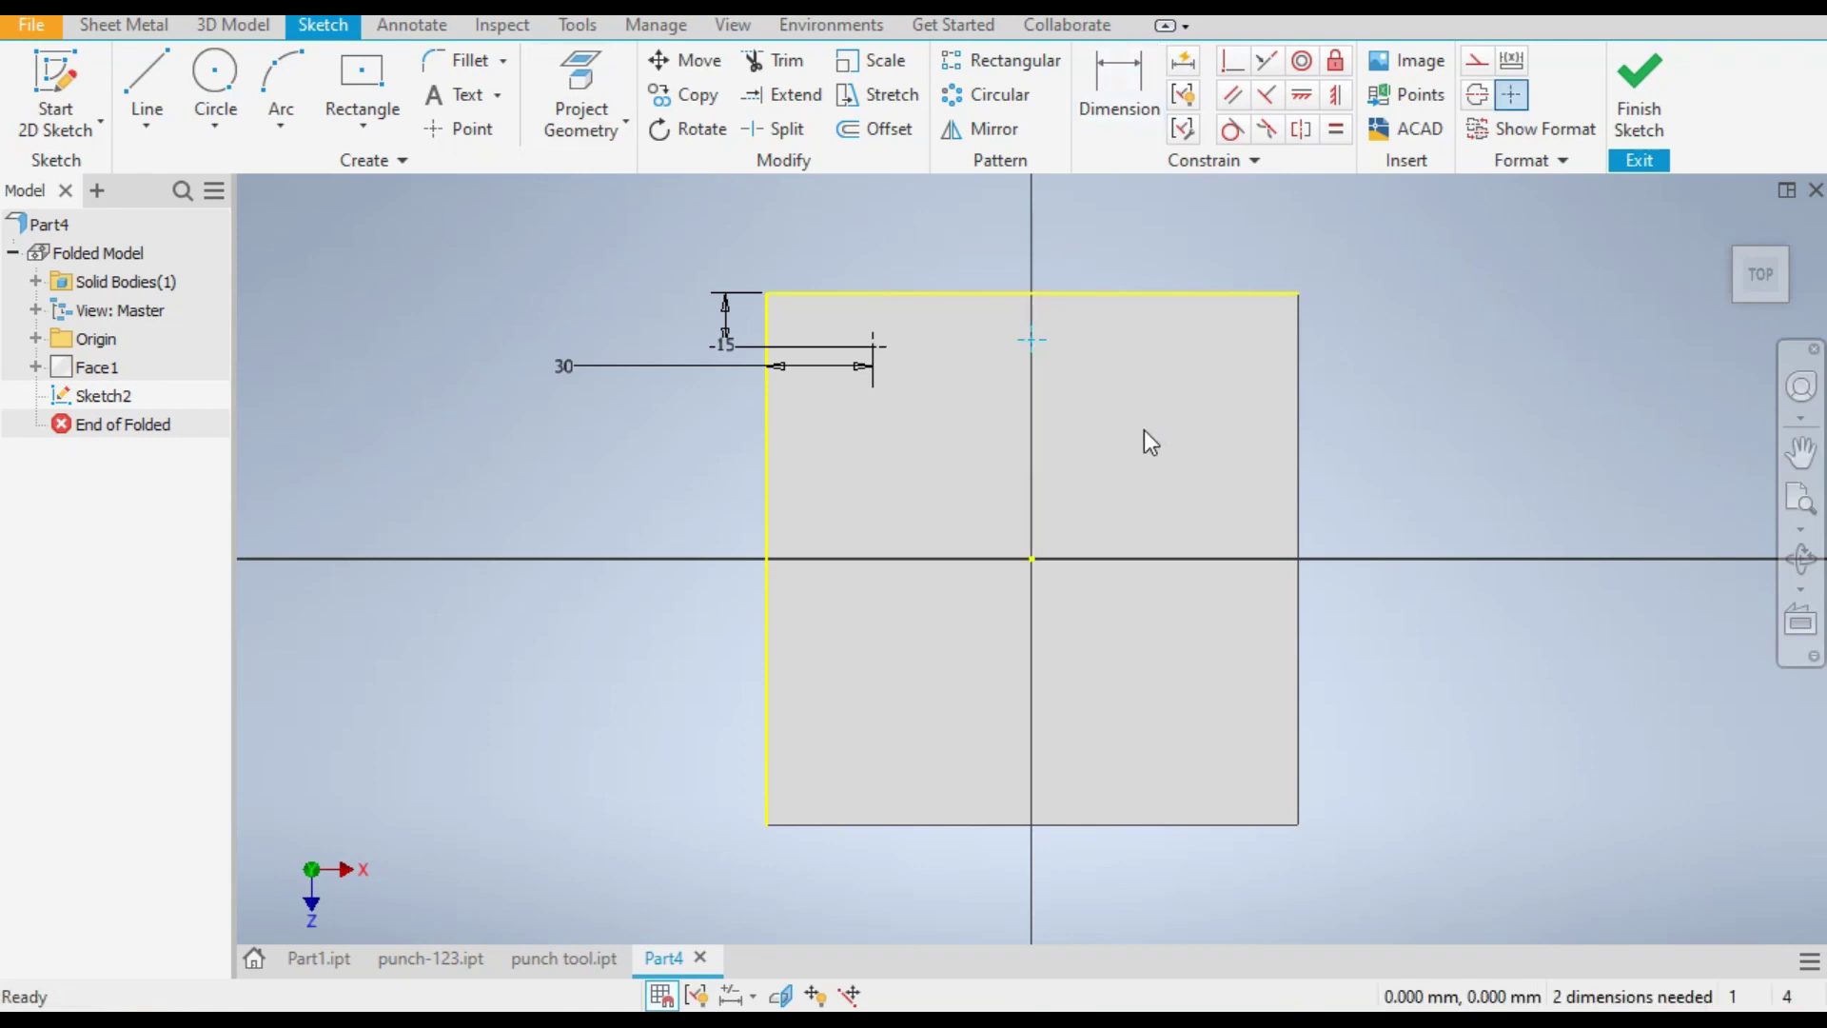
{"action": "key", "text": "Delete"}
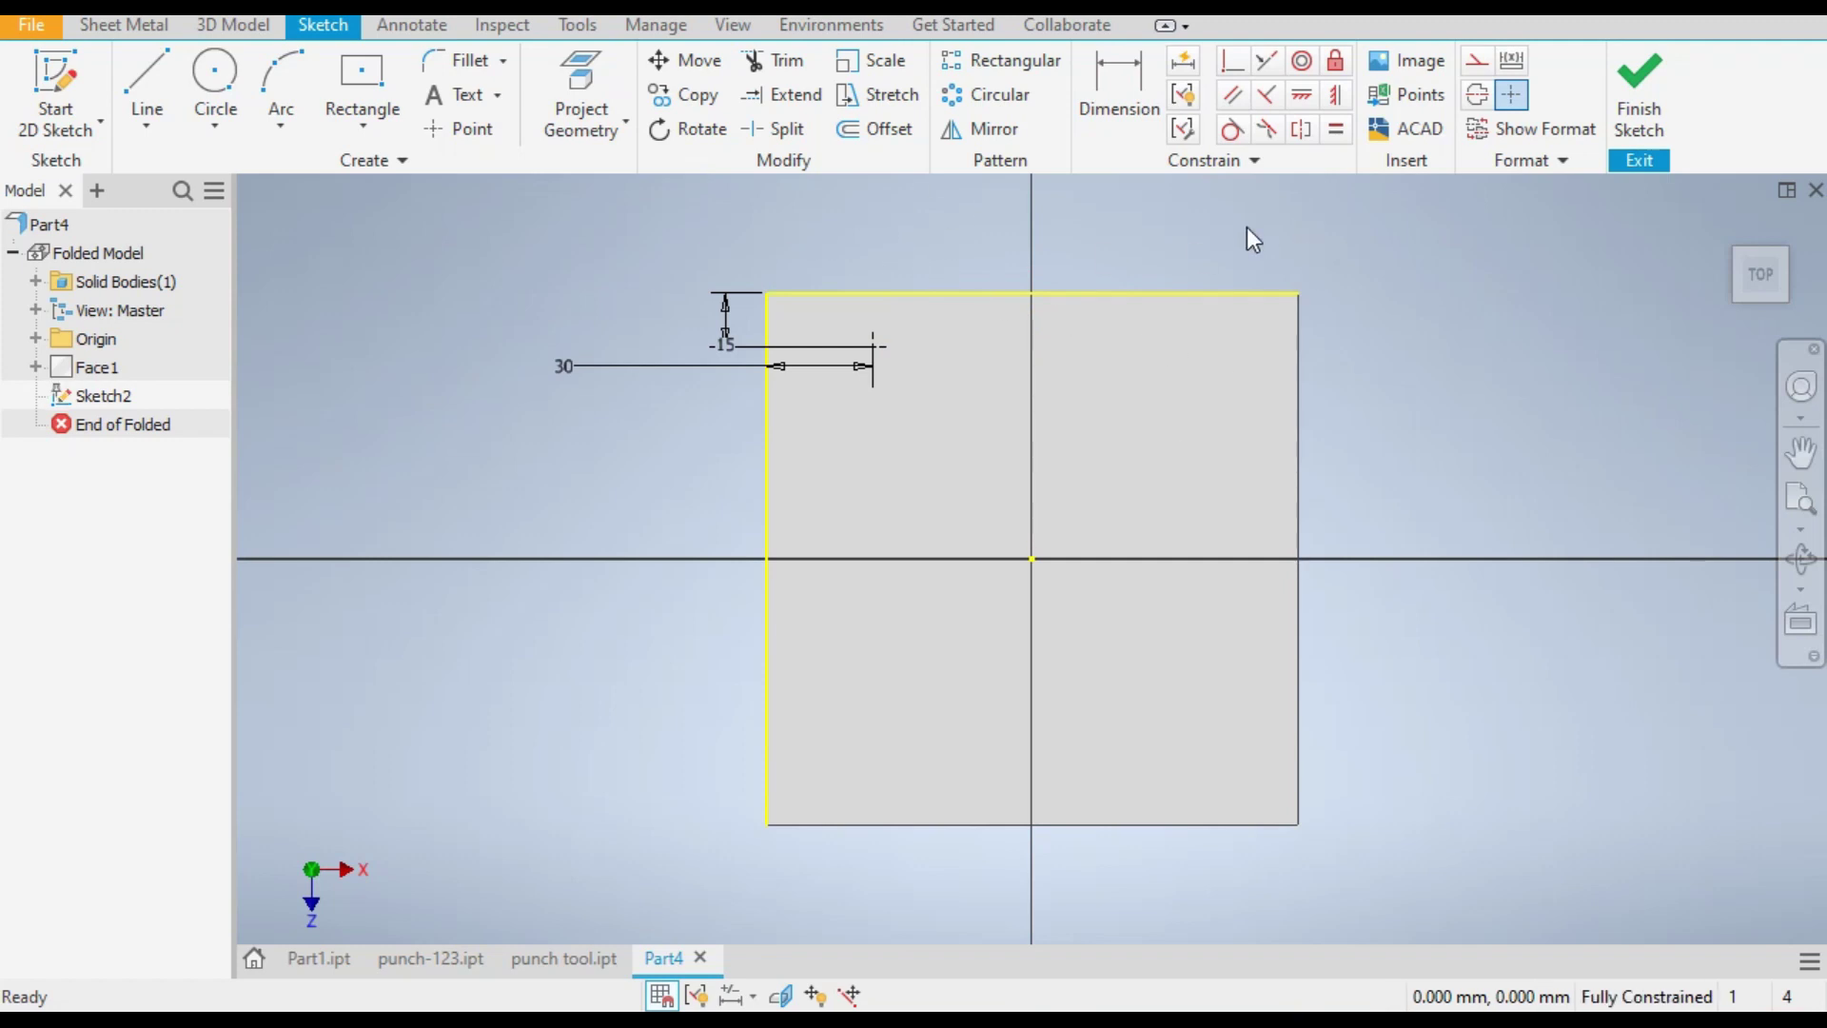
Step: Pattern the point downward along the left edge into a column of 7 at 20 mm spacing
{"action": "left_click", "coordinate": [1000, 61]}
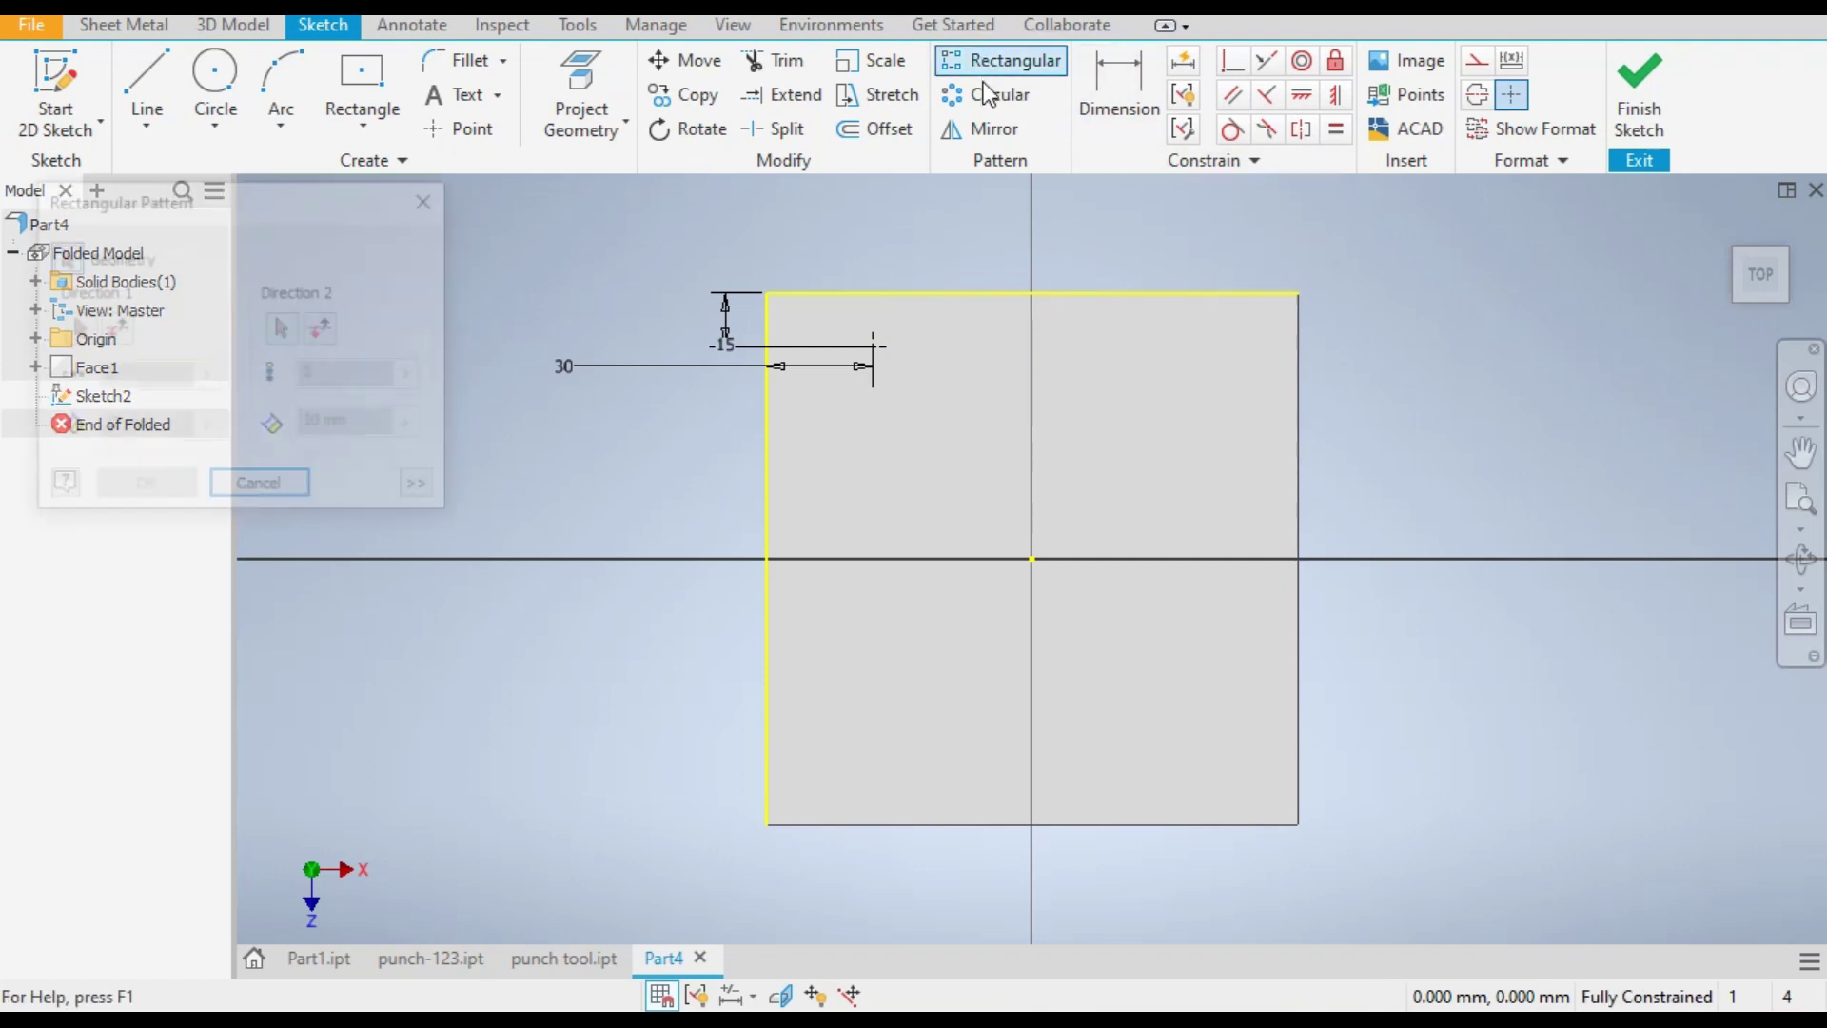
{"action": "left_click", "coordinate": [873, 347]}
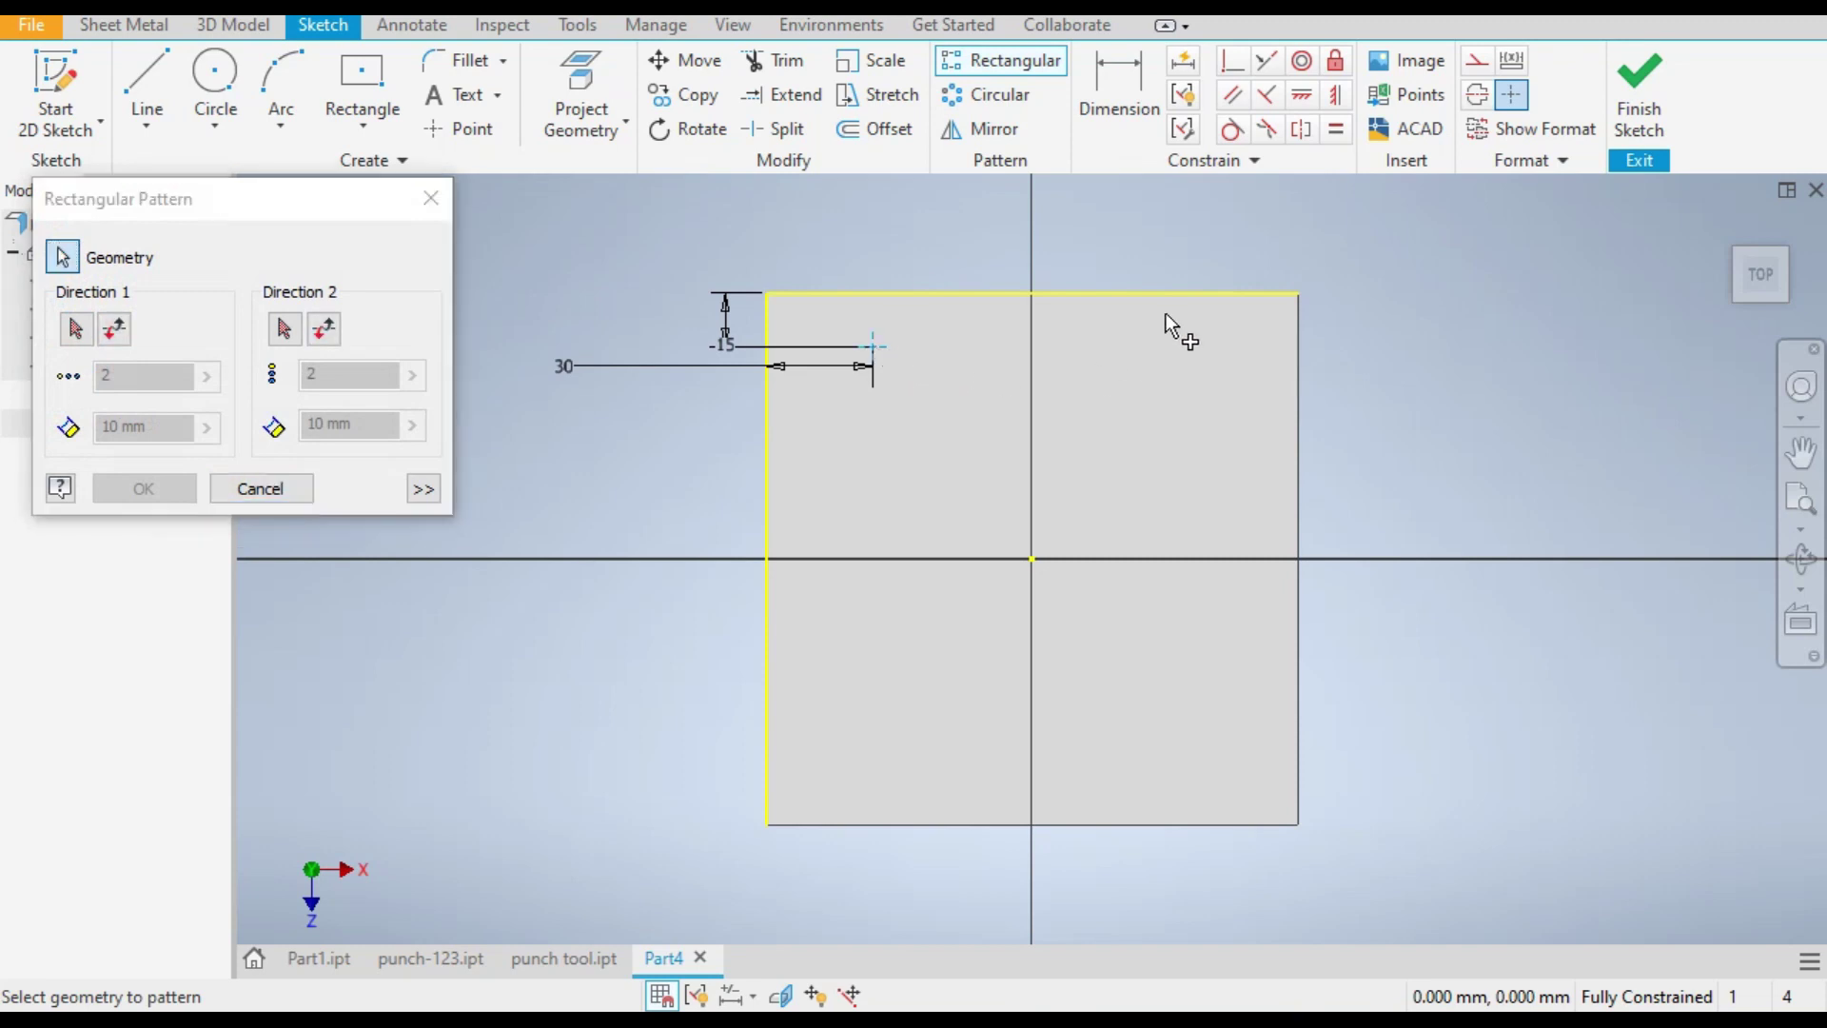
{"action": "left_click", "coordinate": [75, 330]}
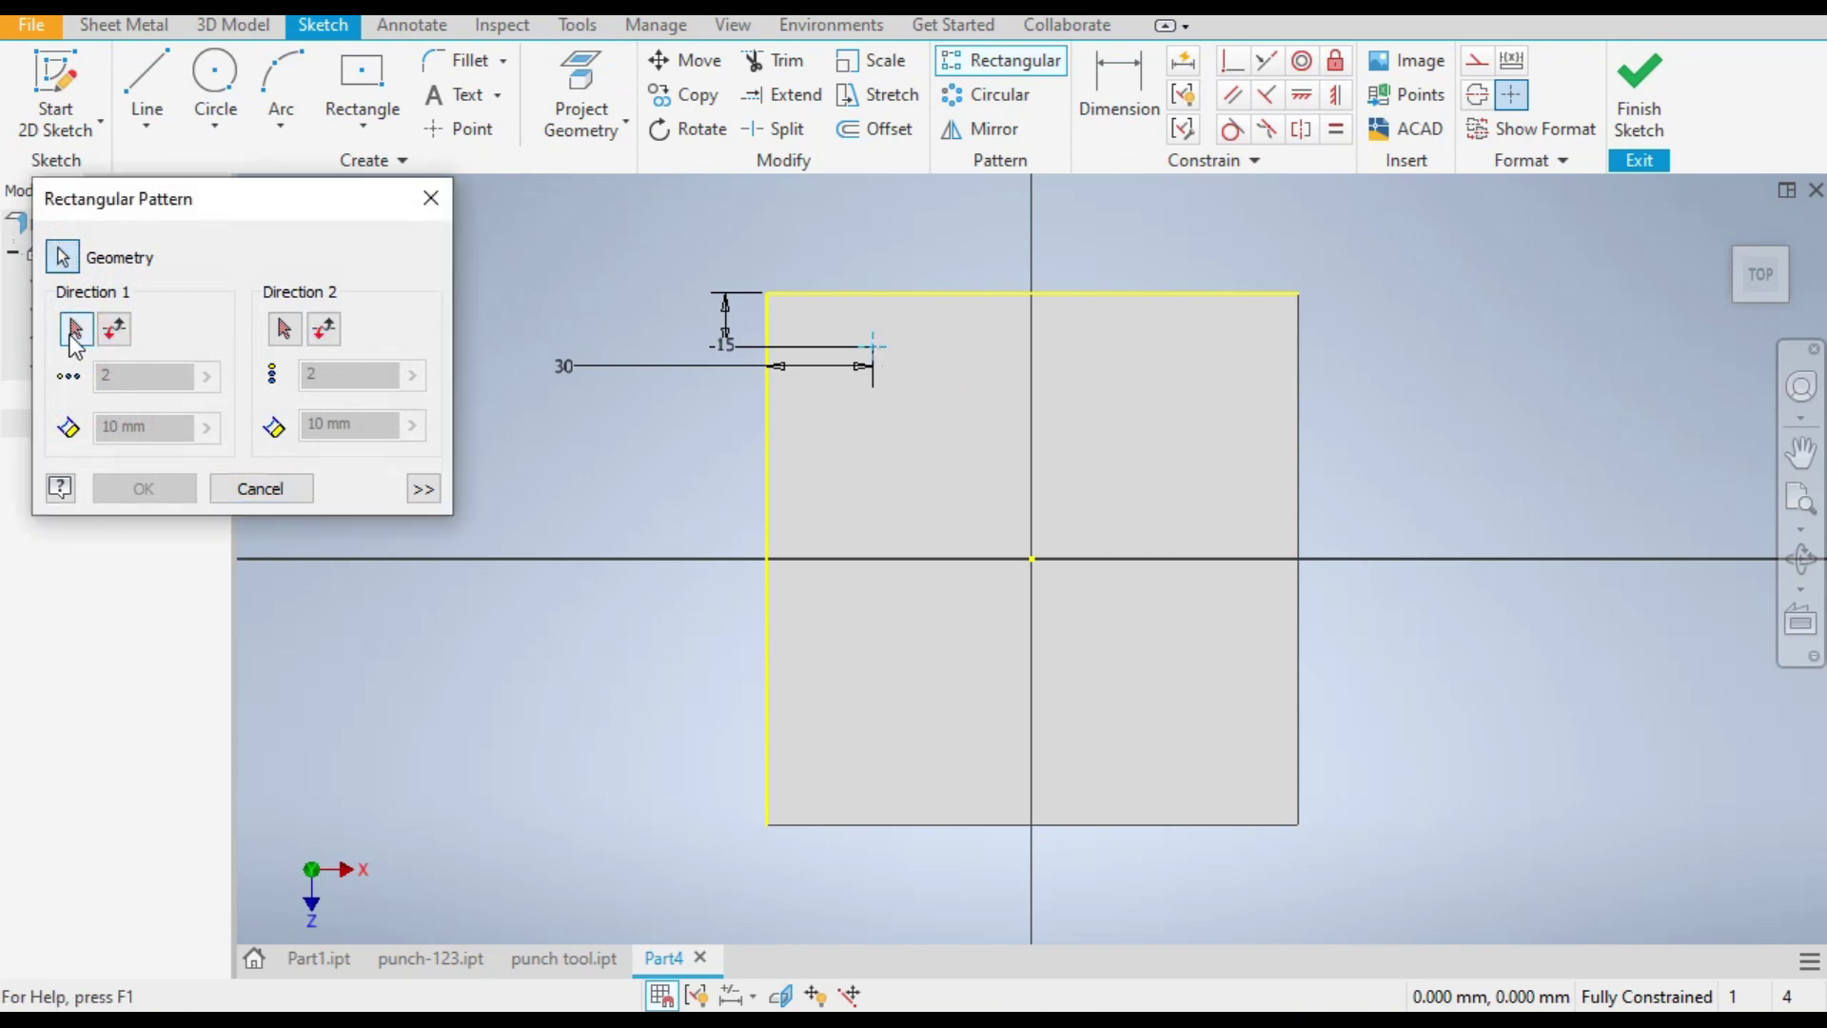
{"action": "left_click", "coordinate": [76, 329]}
{"action": "left_click", "coordinate": [768, 578]}
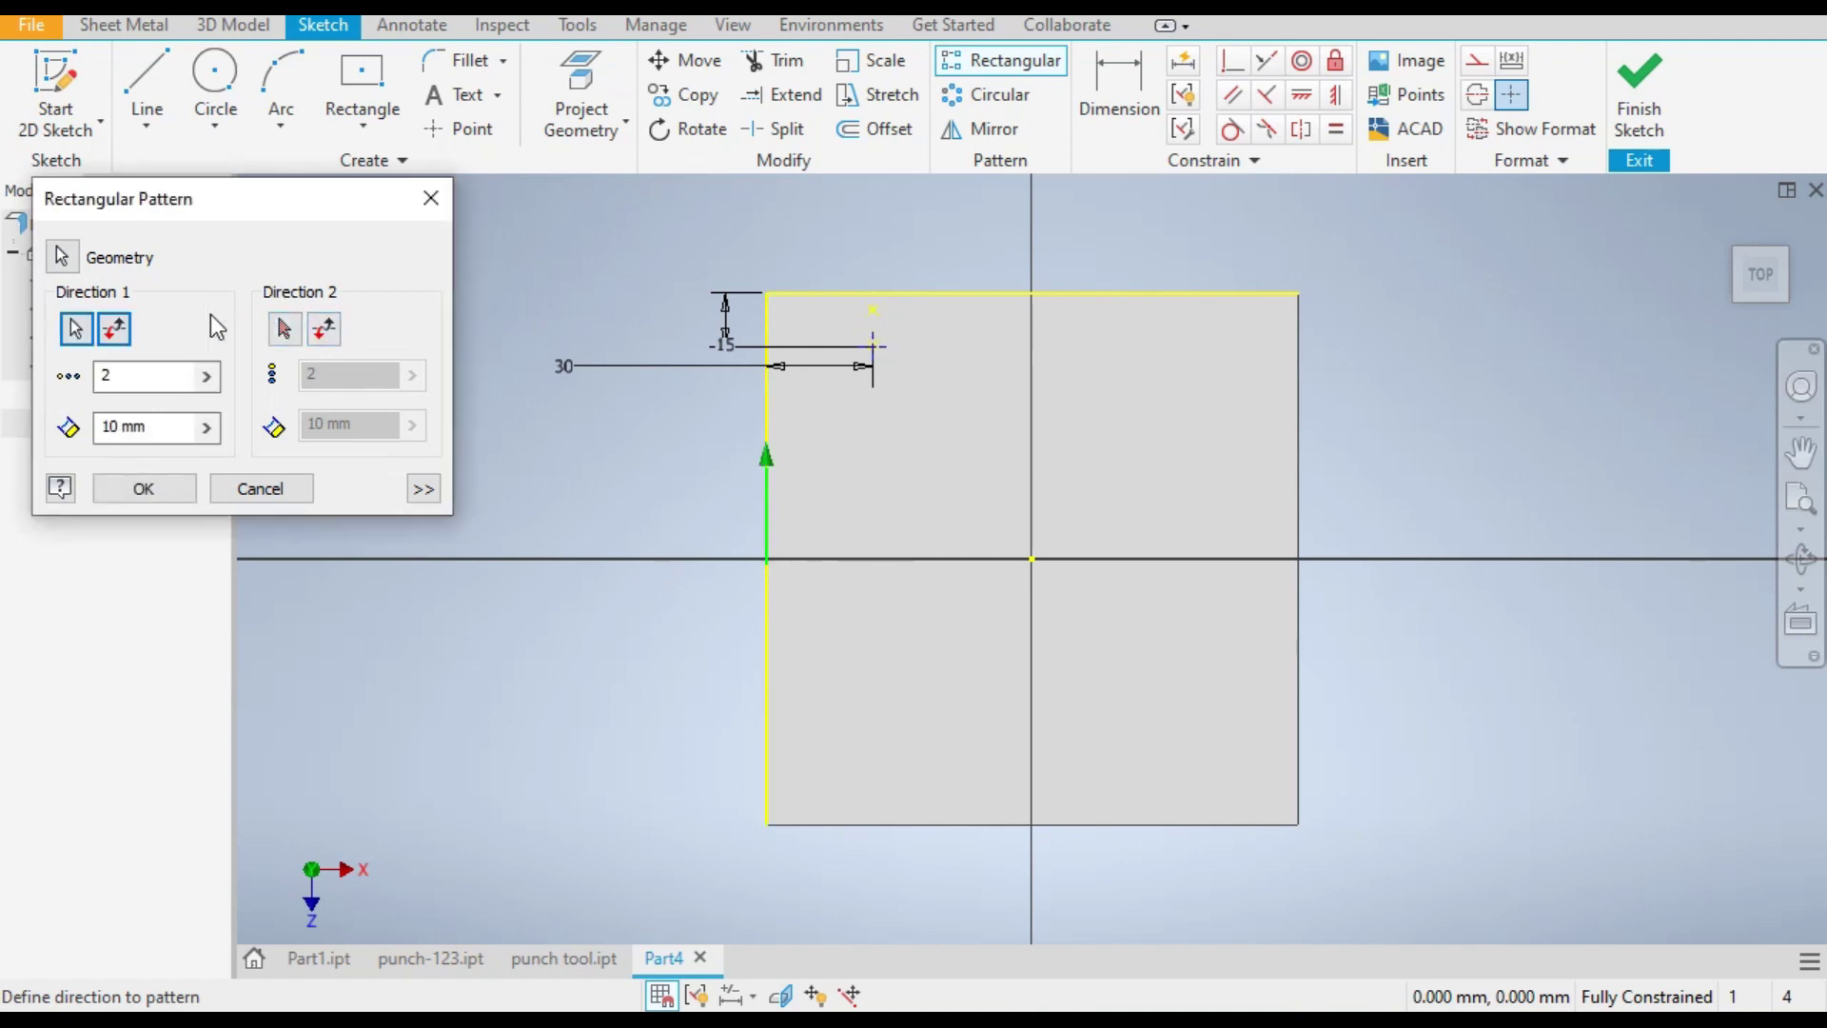
{"action": "left_click", "coordinate": [114, 331]}
{"action": "double_click", "coordinate": [143, 376]}
{"action": "type", "text": "7"}
{"action": "key", "text": "Tab"}
{"action": "type", "text": "20"}
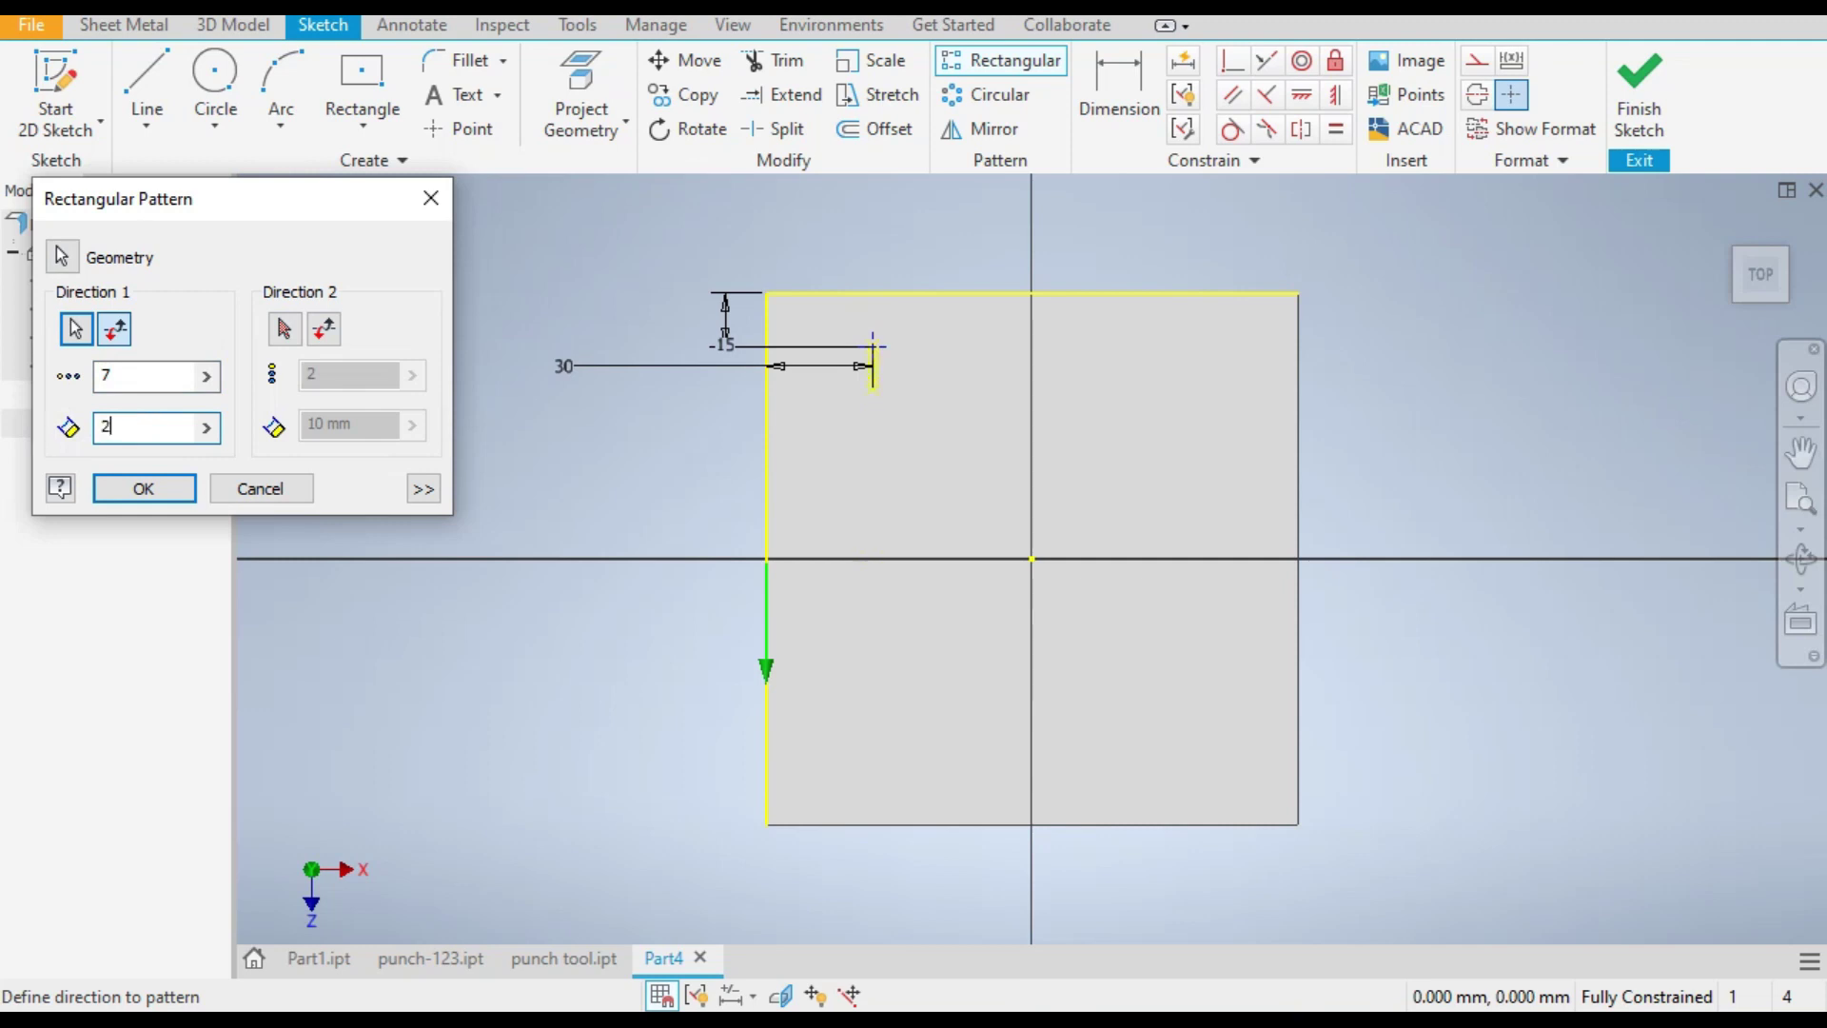
{"action": "left_click", "coordinate": [127, 495]}
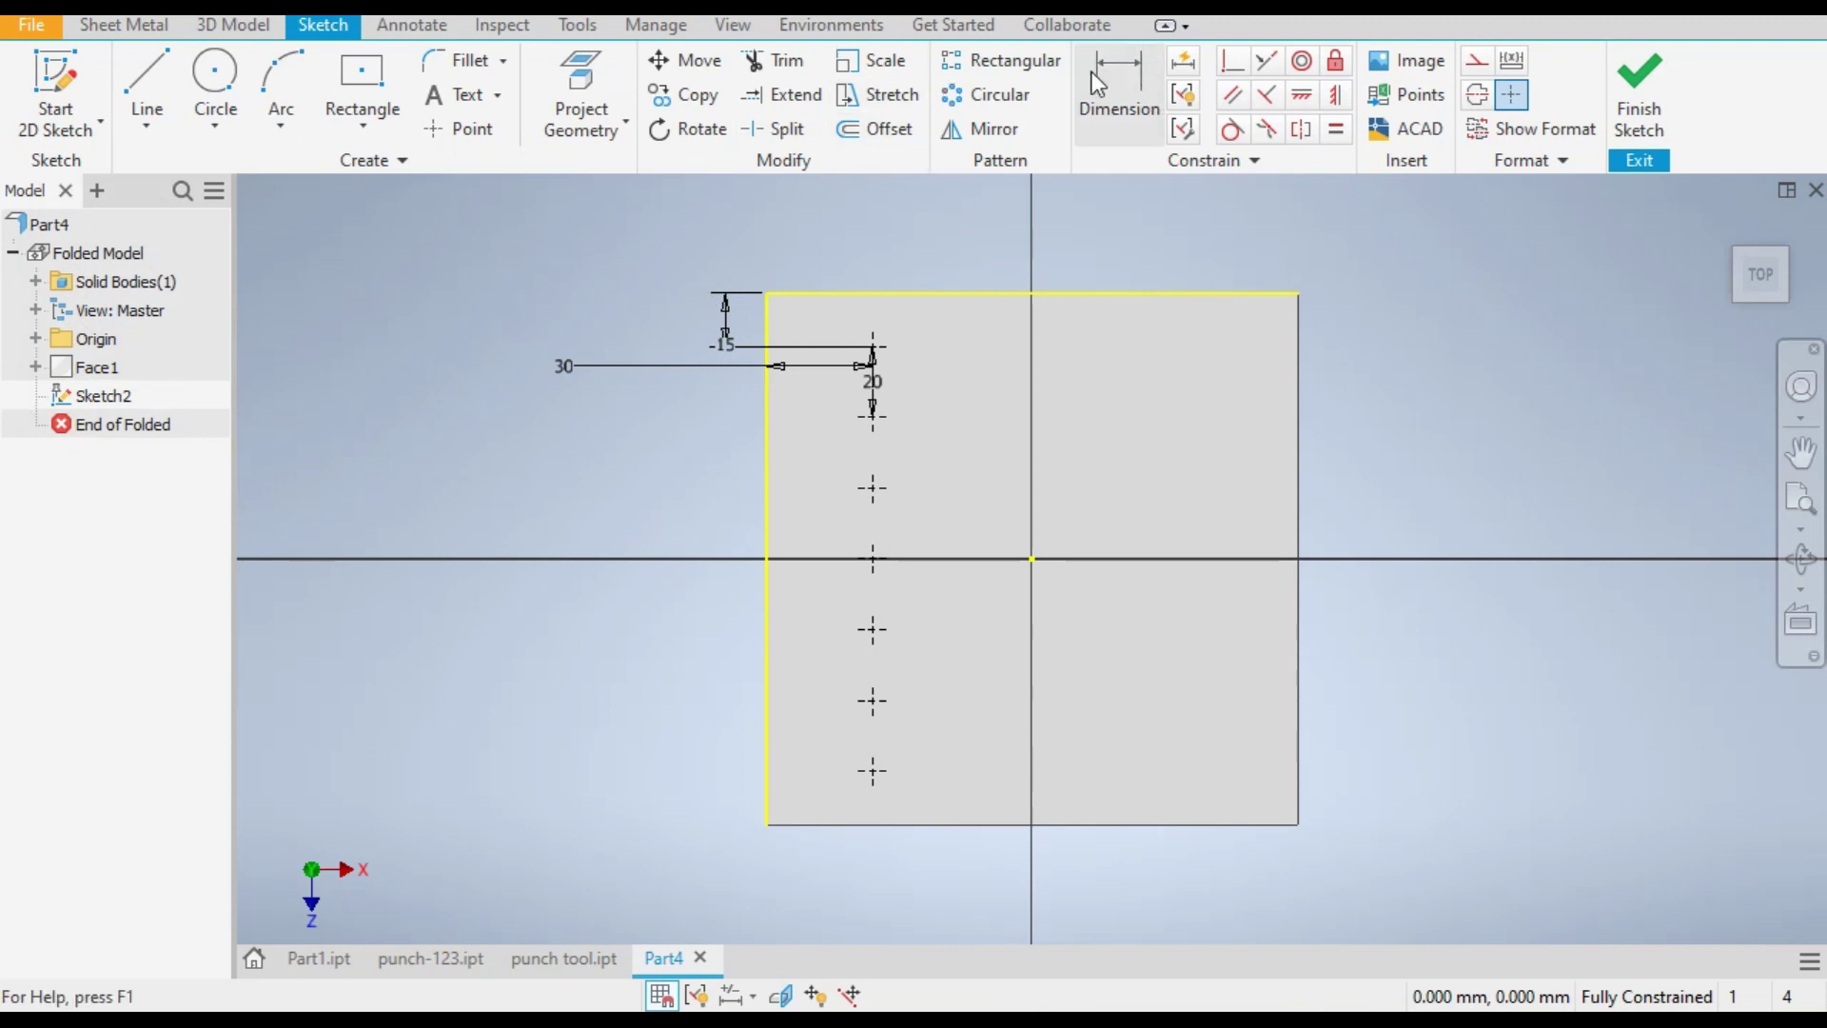
{"action": "left_click", "coordinate": [1011, 63]}
{"action": "mouse_move", "coordinate": [908, 312]}
{"action": "left_mouse_down"}
{"action": "mouse_move", "coordinate": [831, 394]}
{"action": "mouse_move", "coordinate": [807, 856]}
{"action": "mouse_move", "coordinate": [836, 828]}
{"action": "left_mouse_up"}
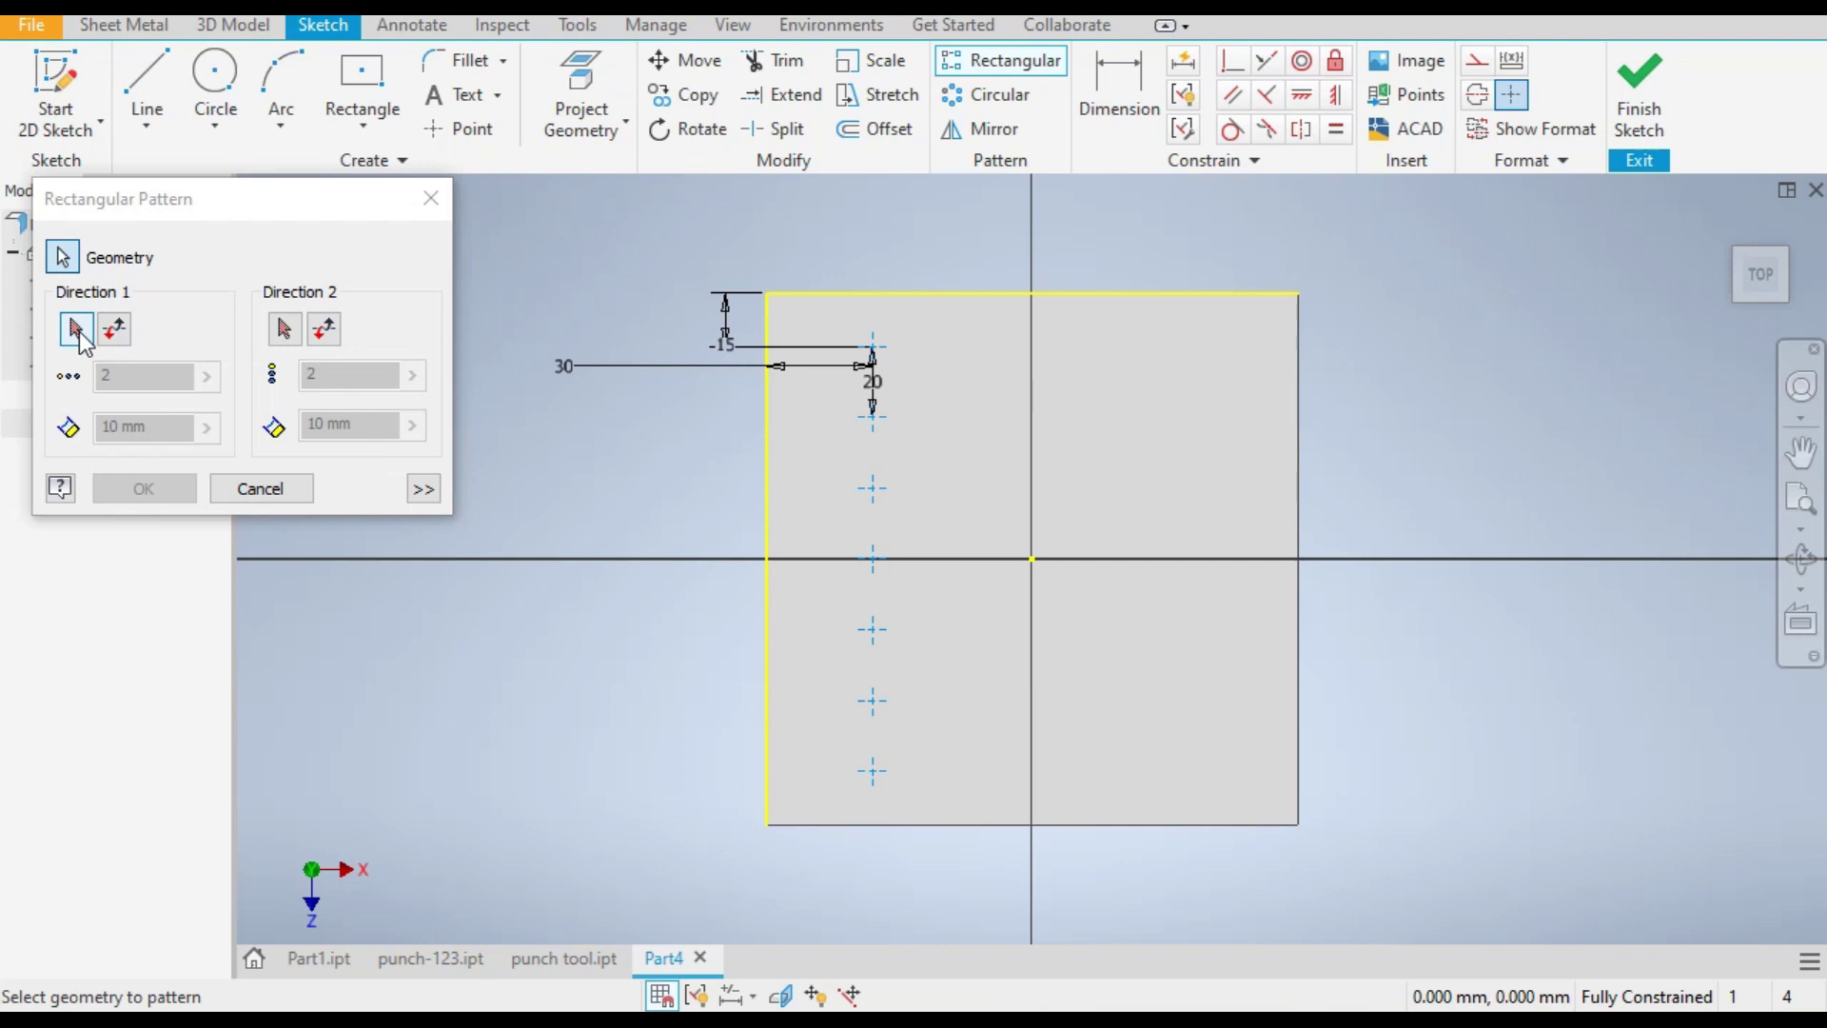
Step: Pattern the point column along the top edge into 3 columns spaced 45 mm apart
{"action": "left_click", "coordinate": [76, 330]}
{"action": "left_click", "coordinate": [1077, 294]}
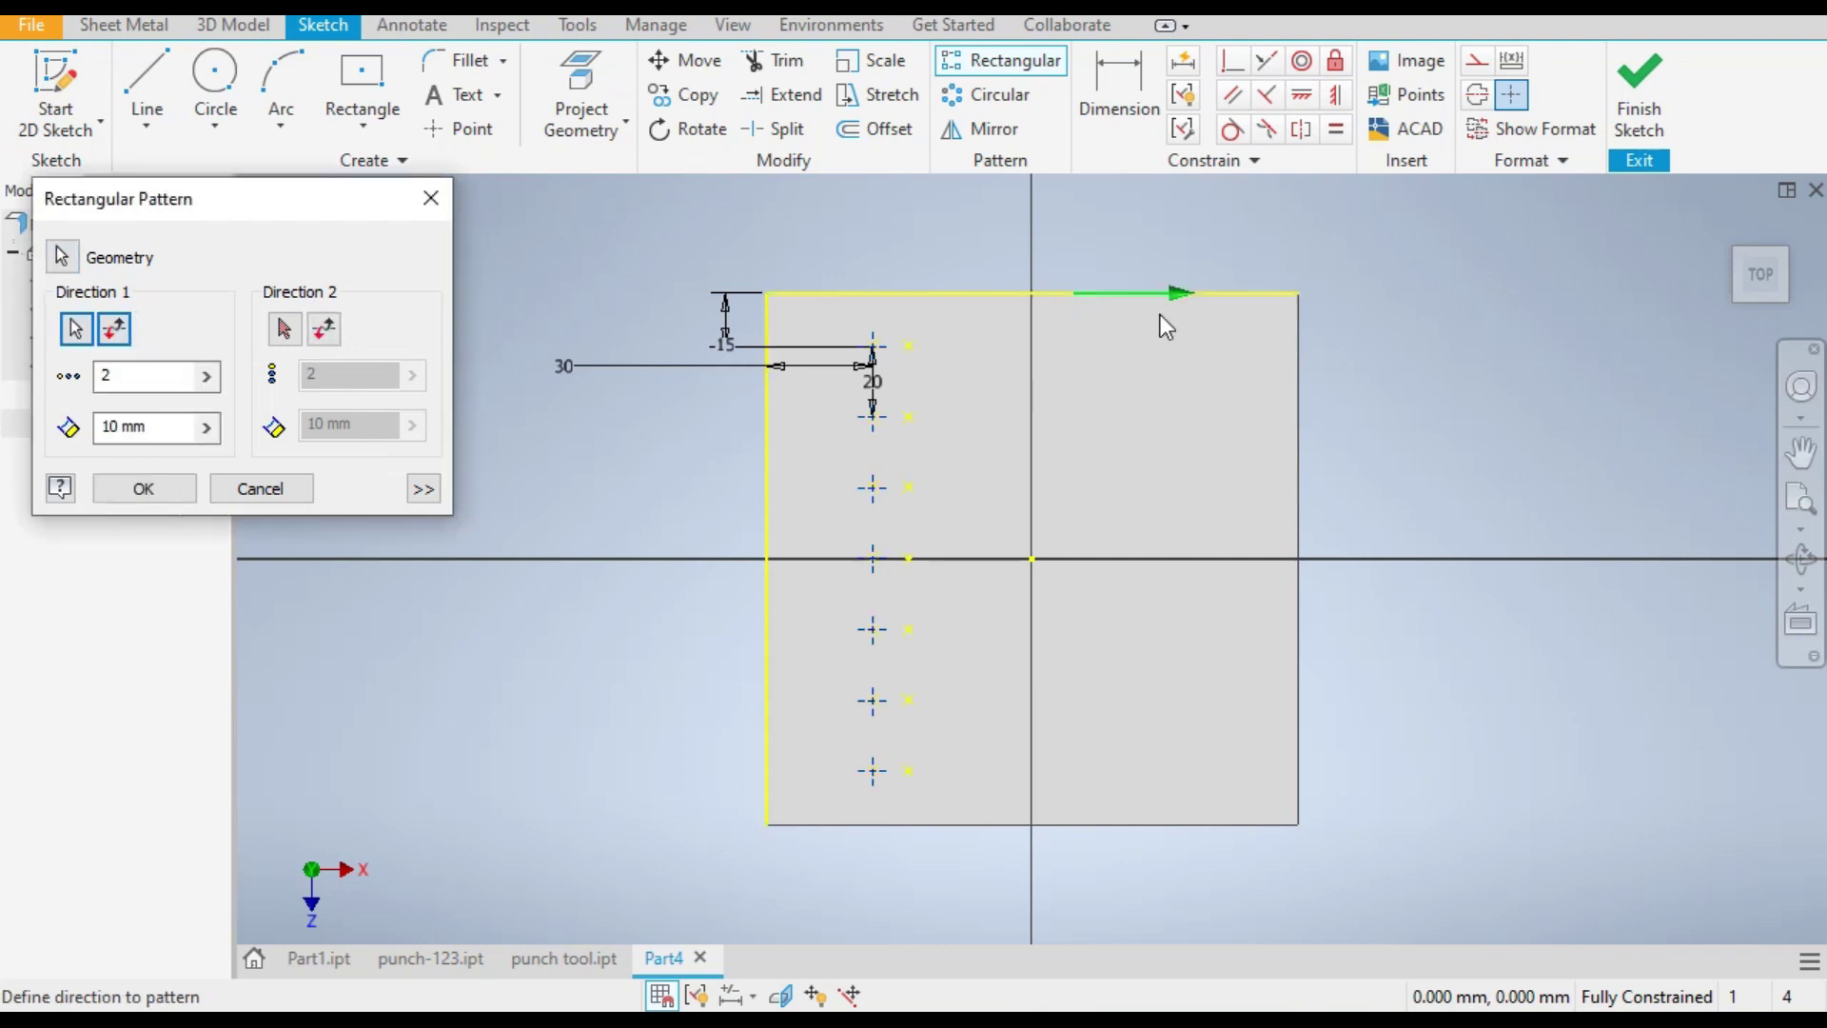
{"action": "double_click", "coordinate": [152, 376]}
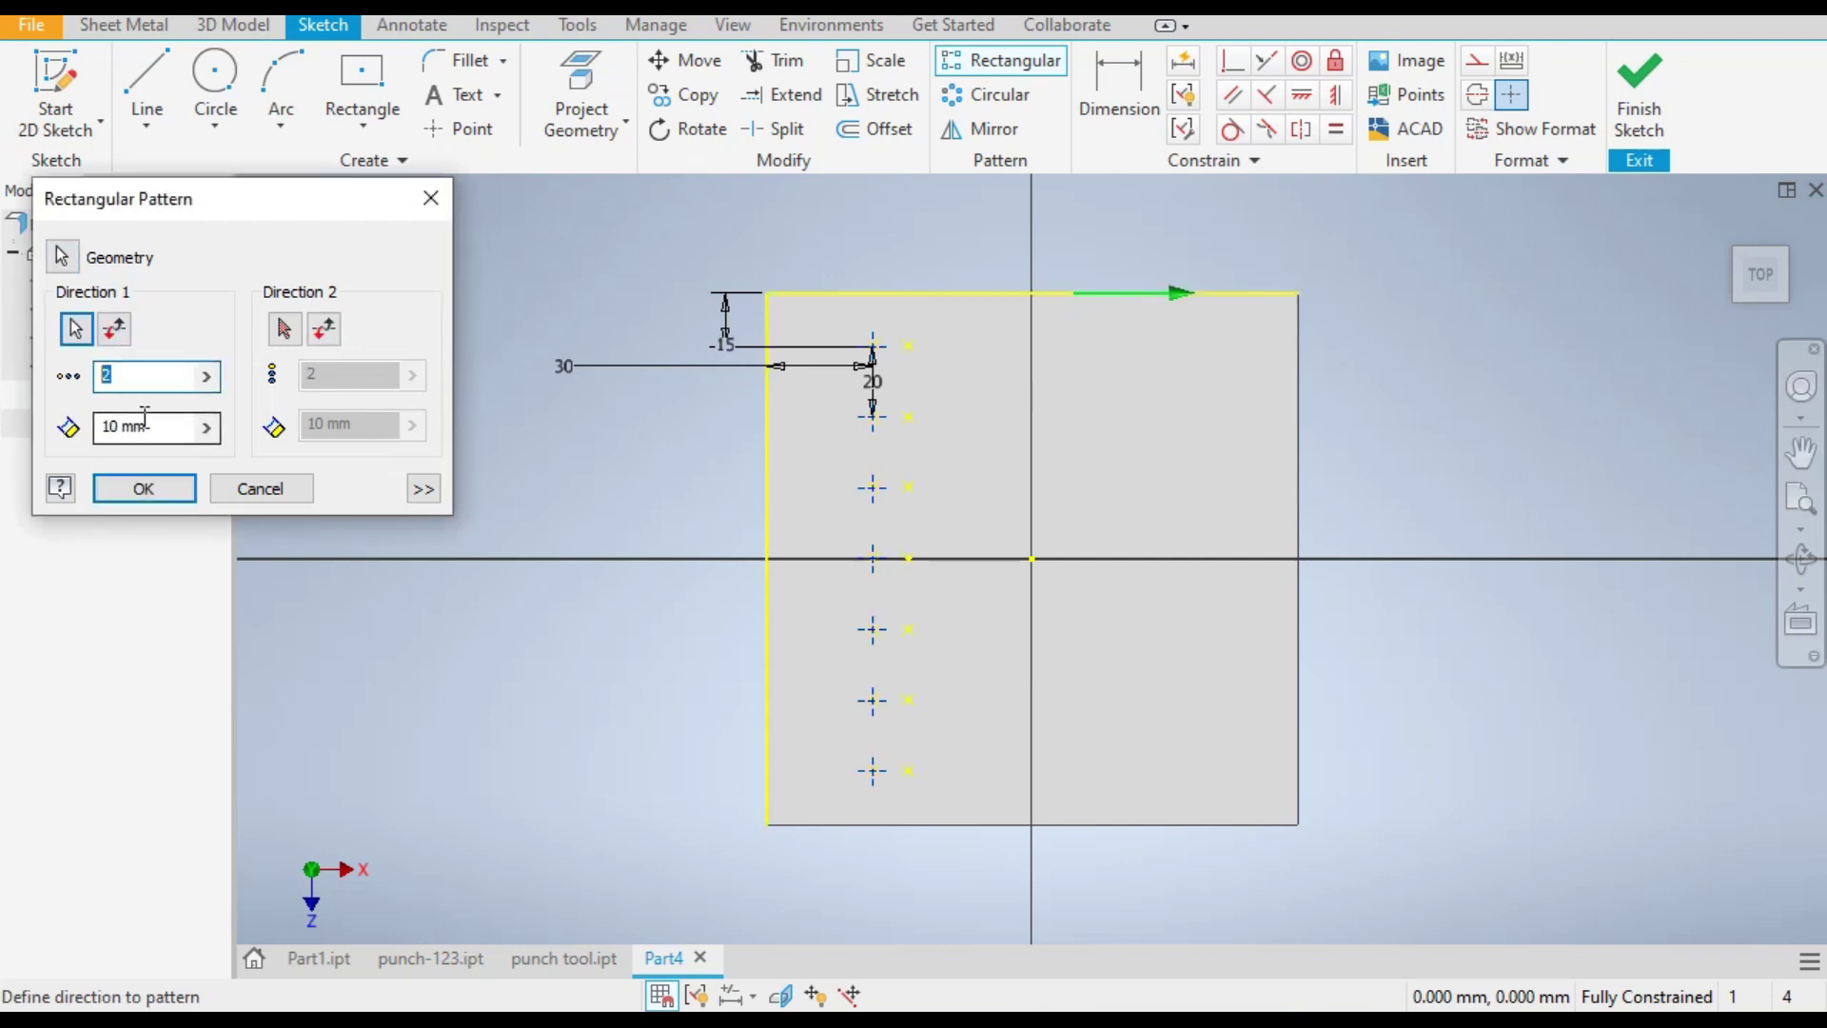
{"action": "type", "text": "3"}
{"action": "key", "text": "Tab"}
{"action": "type", "text": "45"}
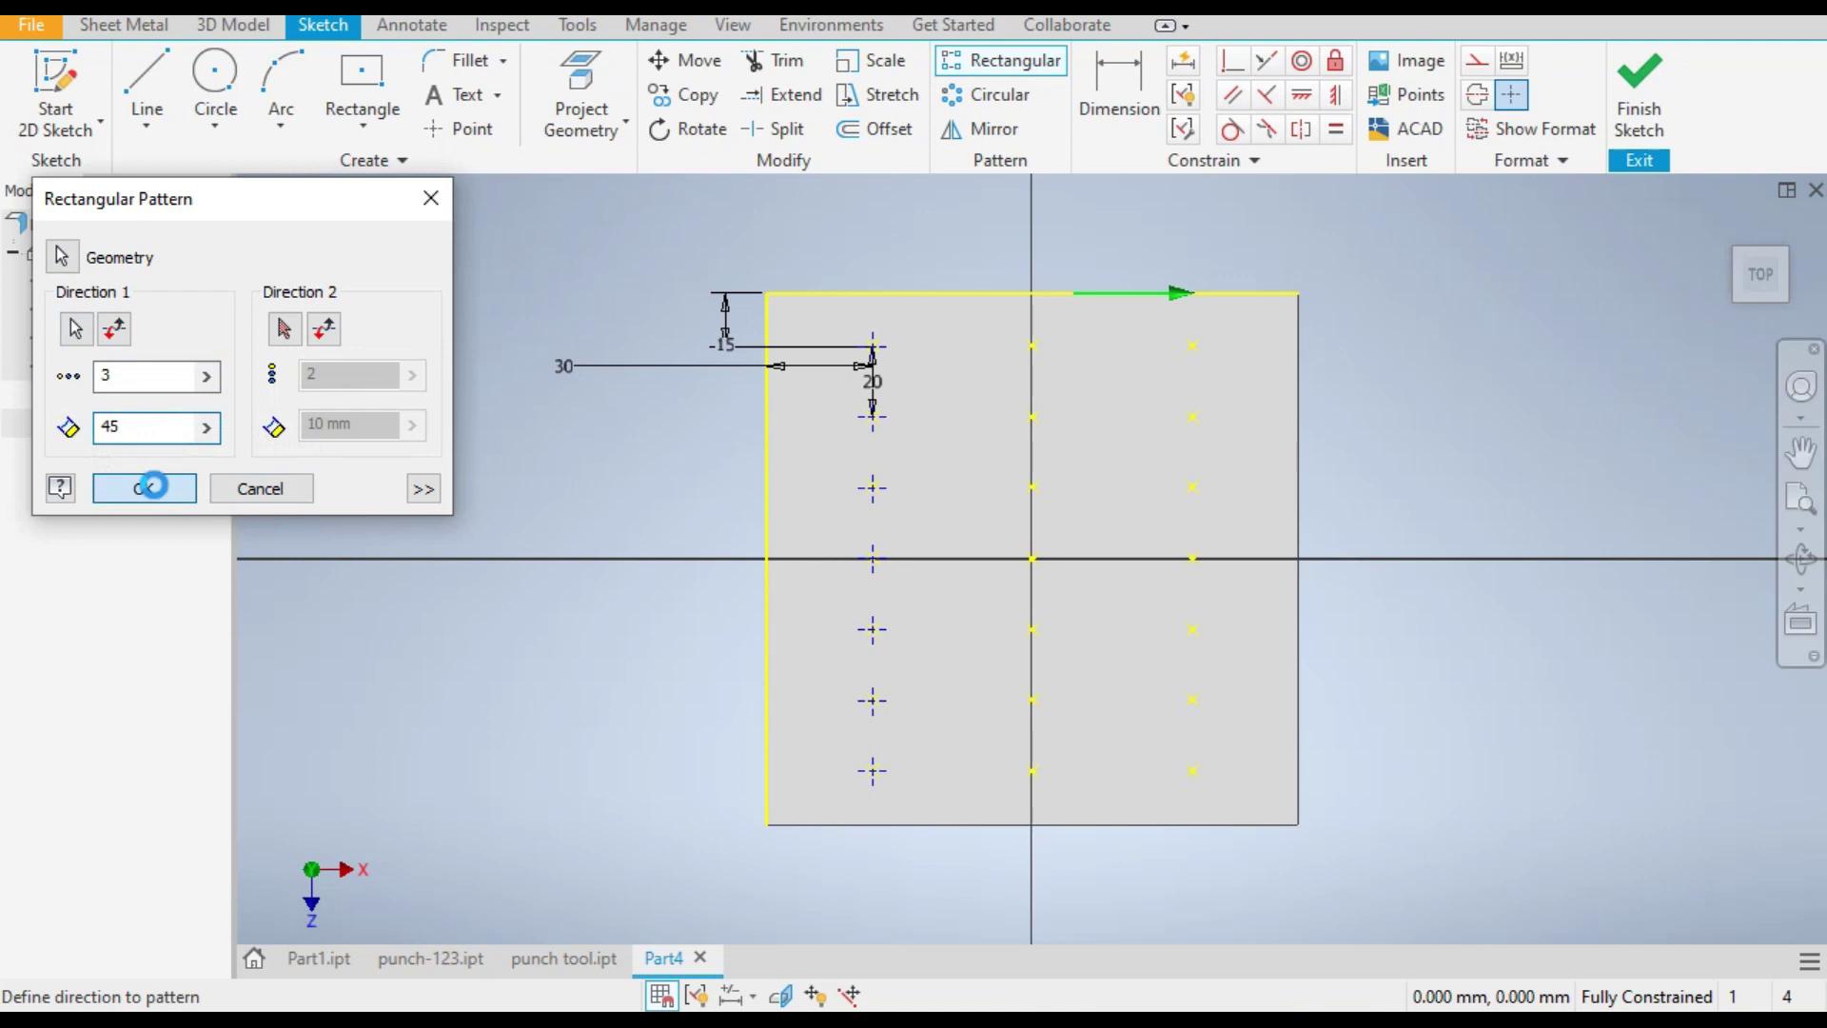
{"action": "left_click", "coordinate": [148, 489]}
{"action": "left_click", "coordinate": [1116, 86]}
{"action": "left_click", "coordinate": [1292, 362]}
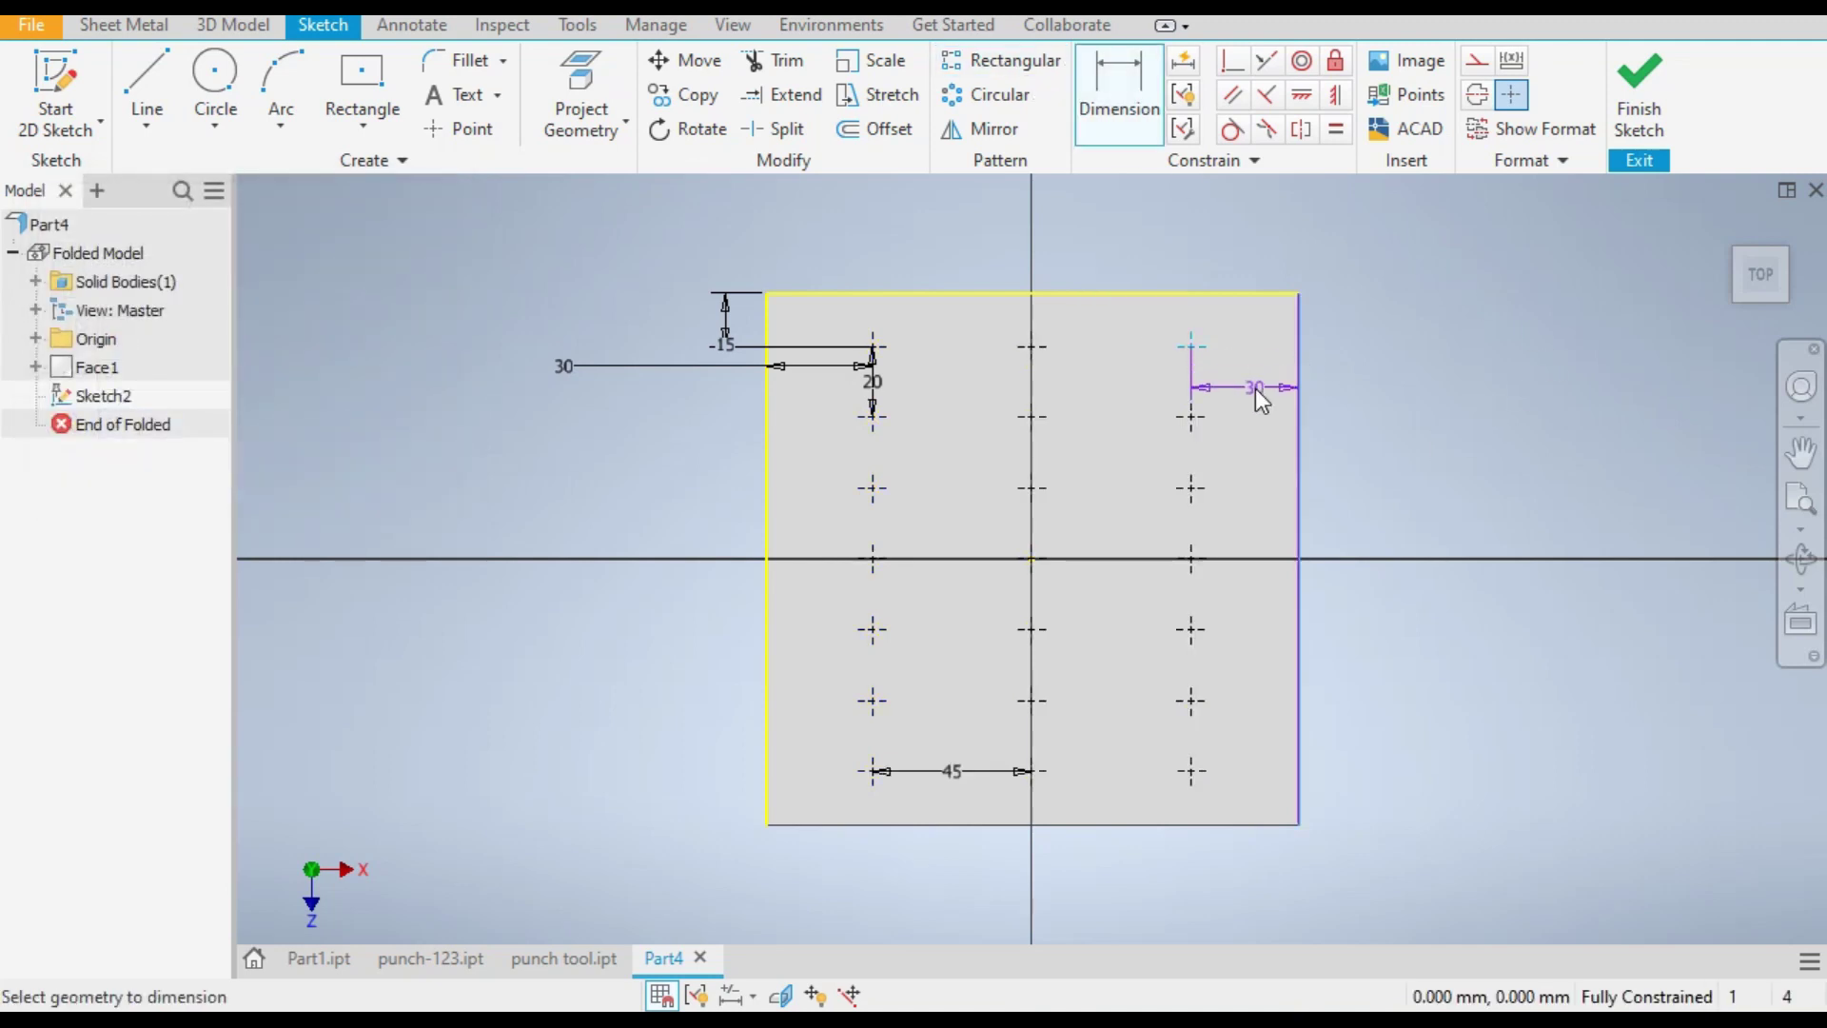
{"action": "key", "text": "Escape"}
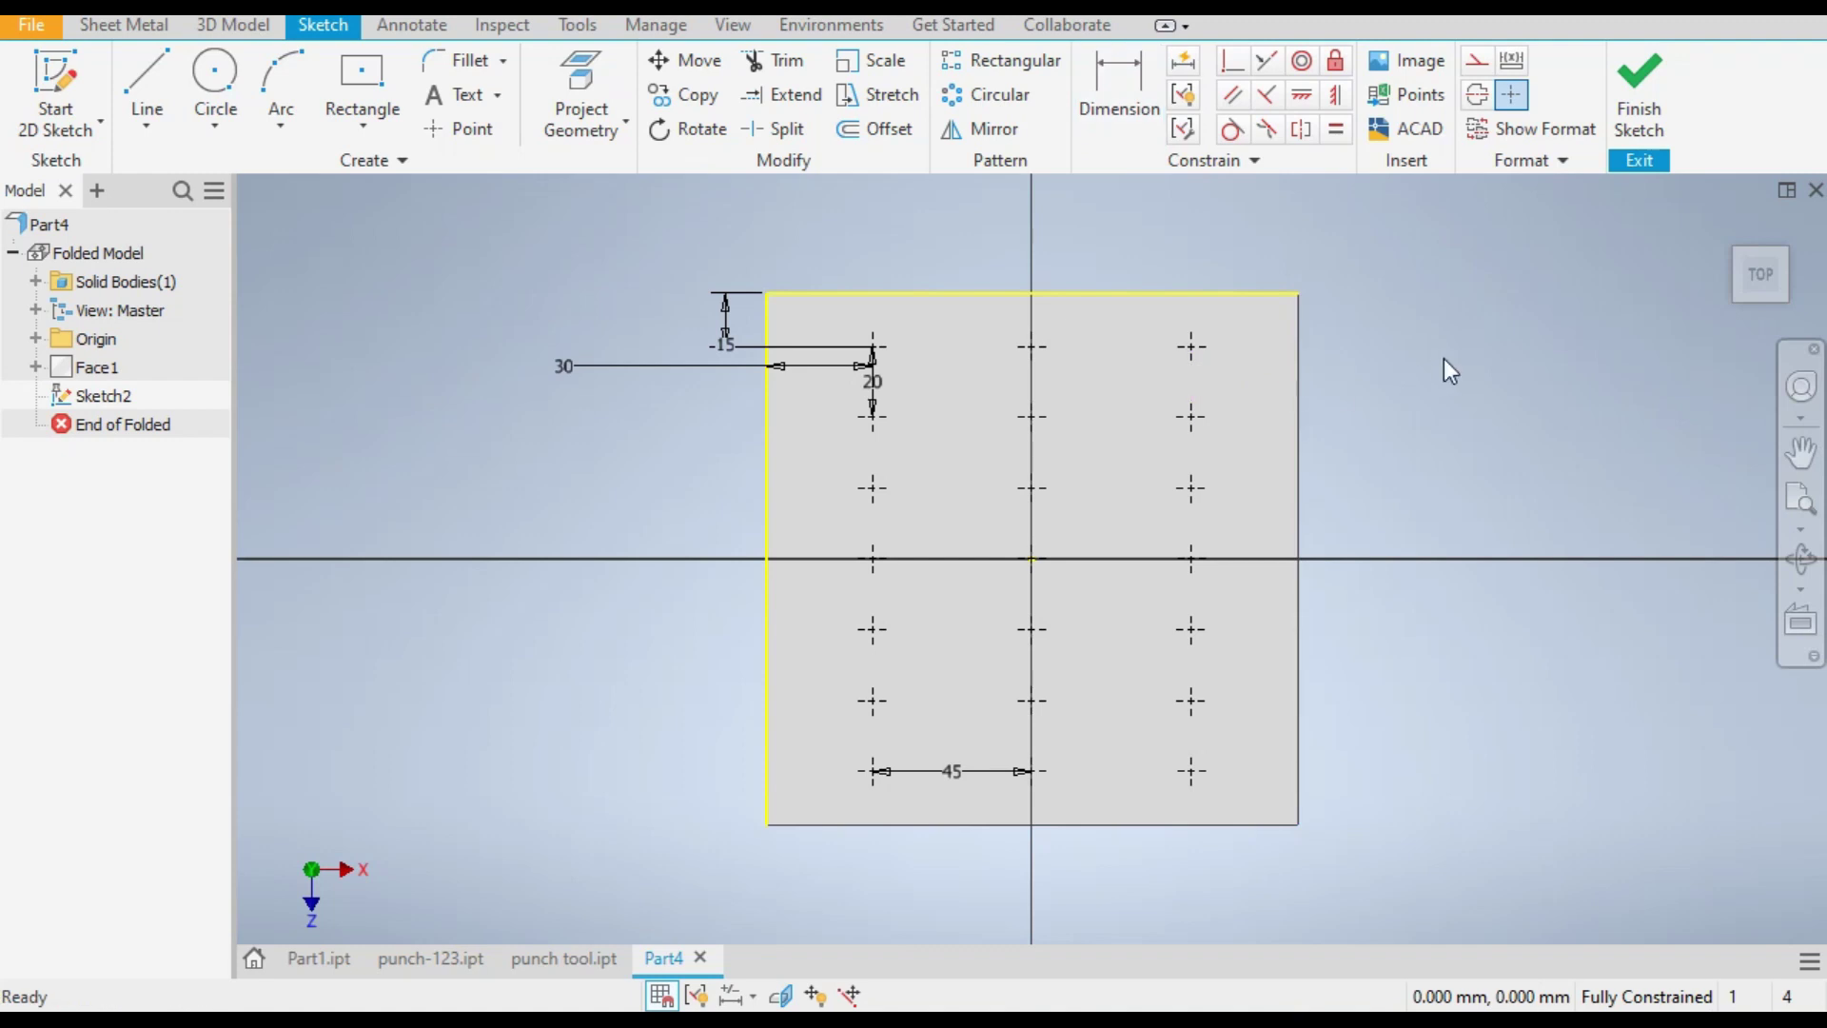
Step: Finish the sketch and punch a punch-32 louver at all 21 grid points
{"action": "left_click", "coordinate": [1653, 94]}
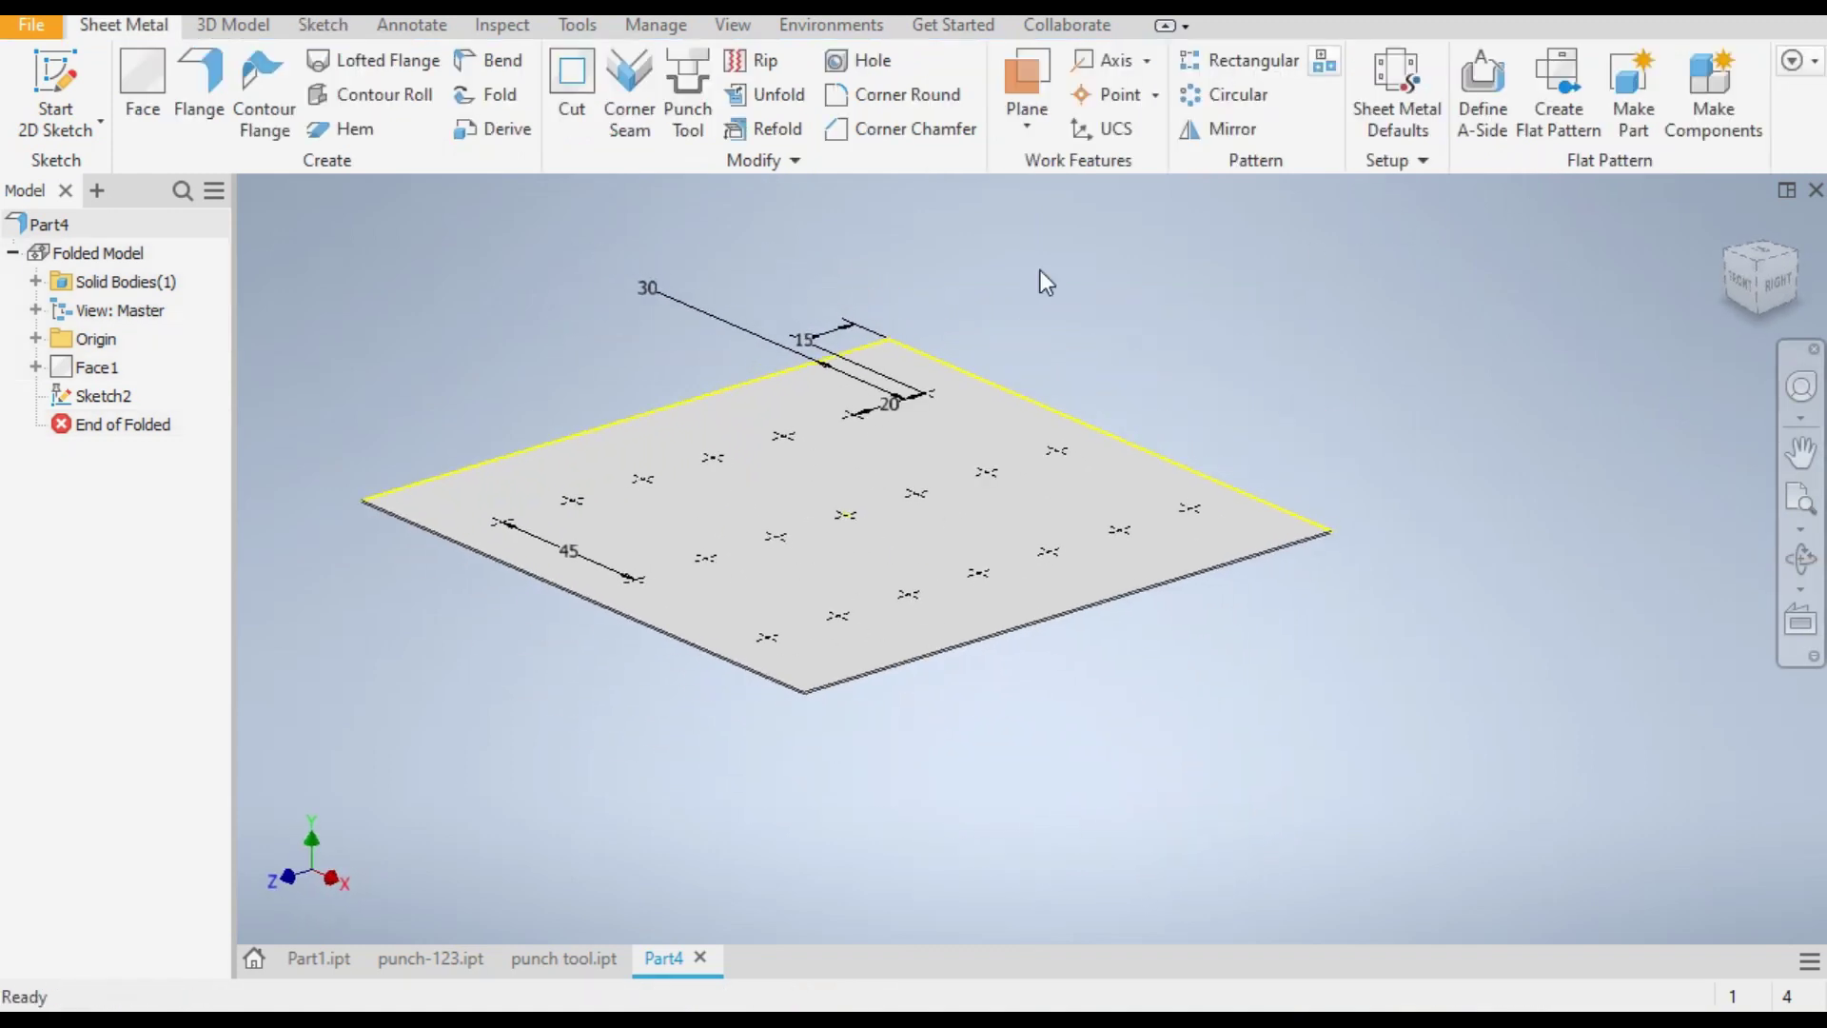
{"action": "left_click", "coordinate": [671, 88]}
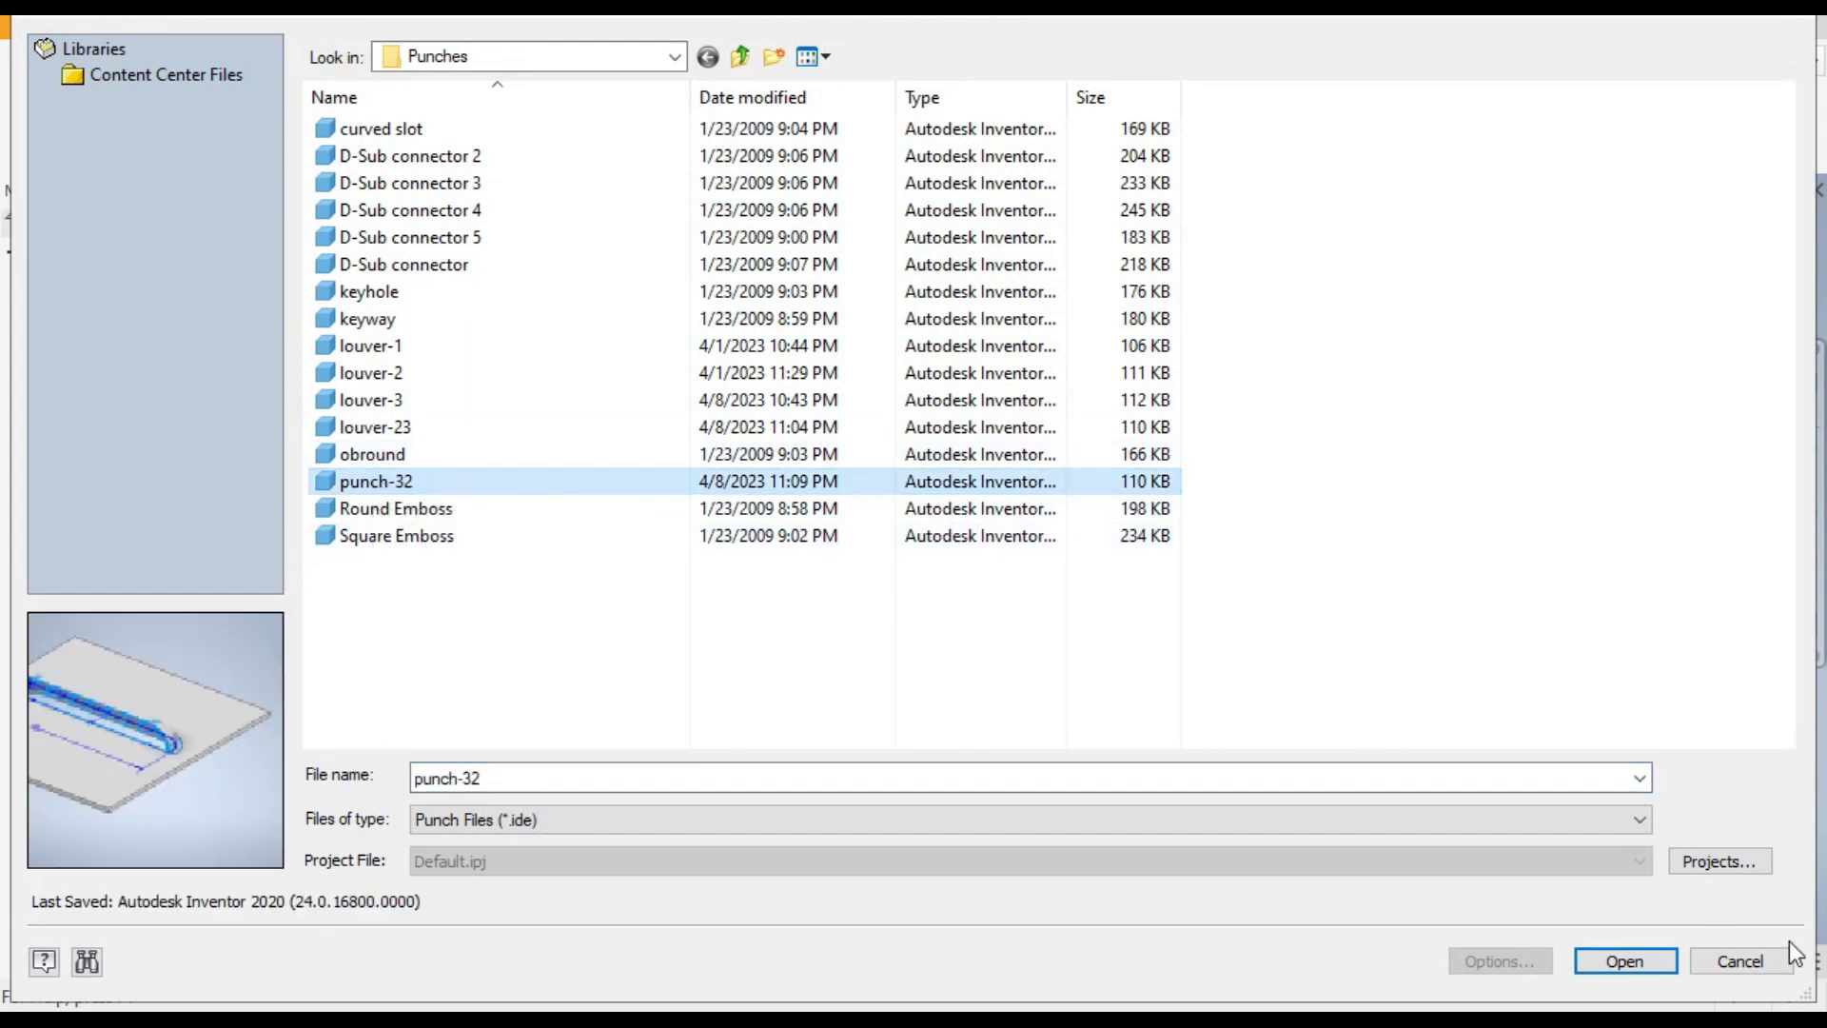
{"action": "left_click", "coordinate": [1625, 961]}
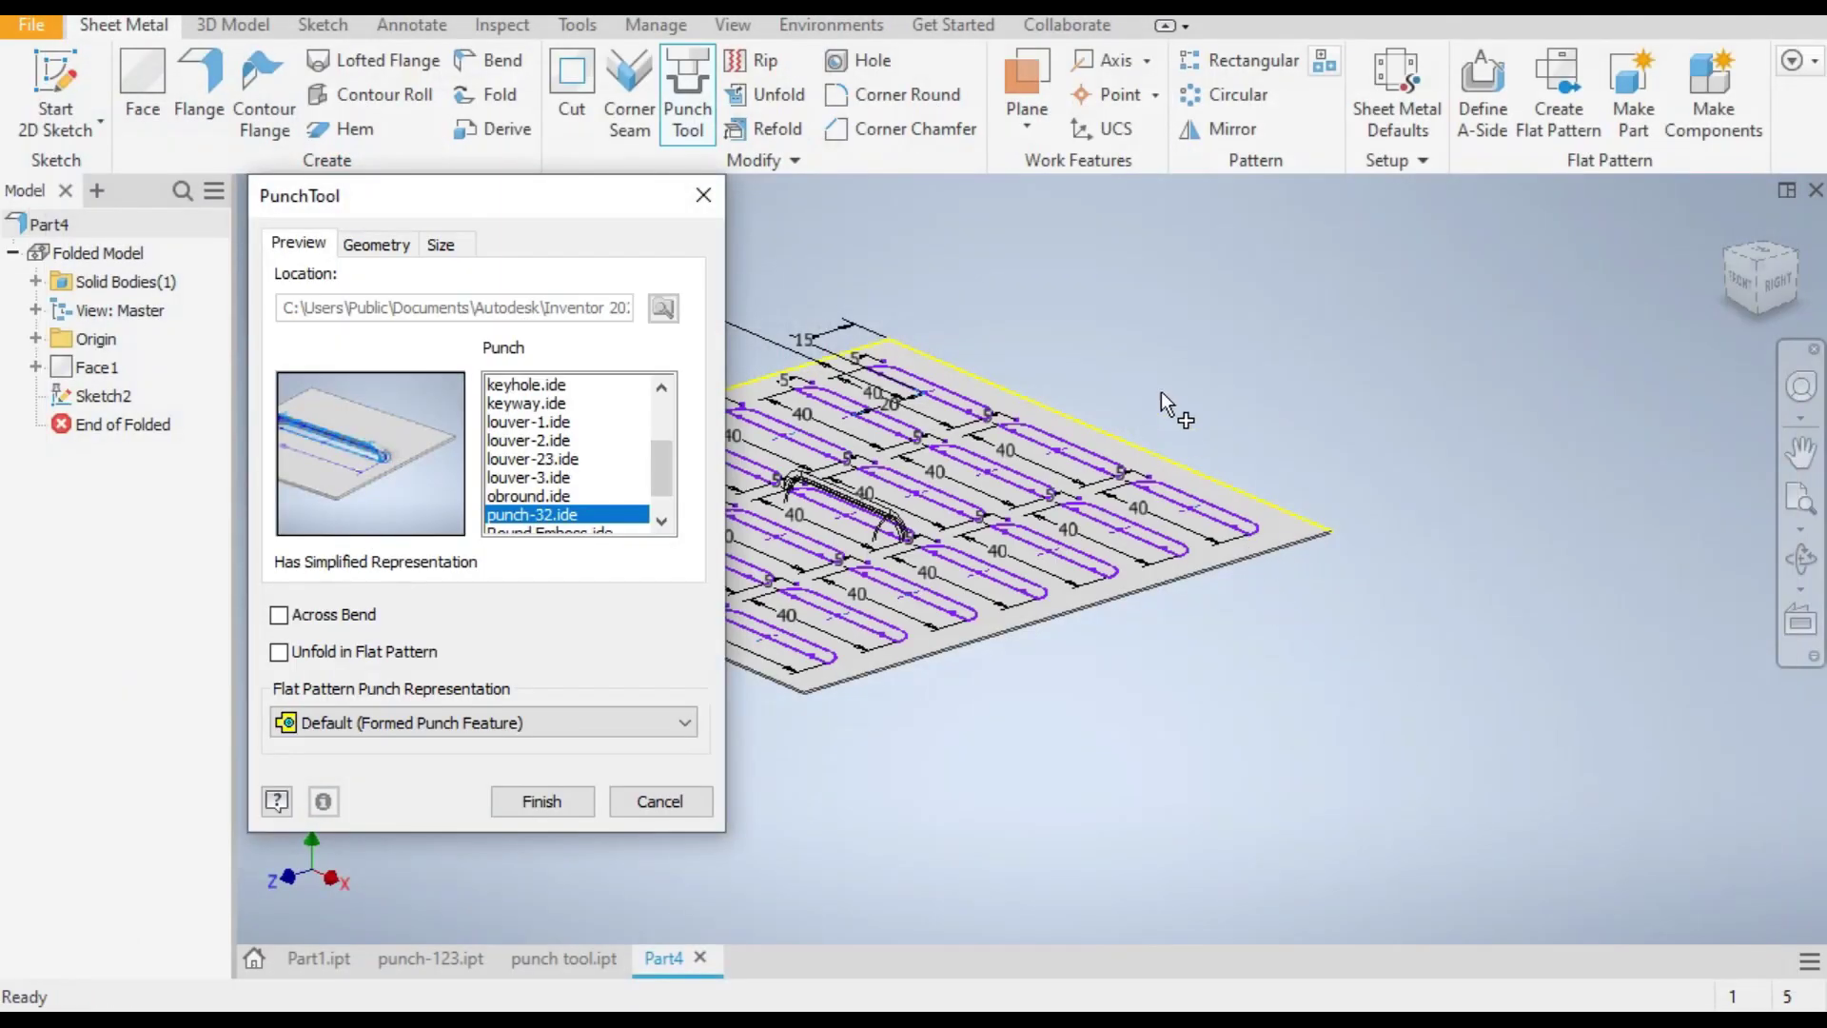
{"action": "left_click", "coordinate": [1761, 251]}
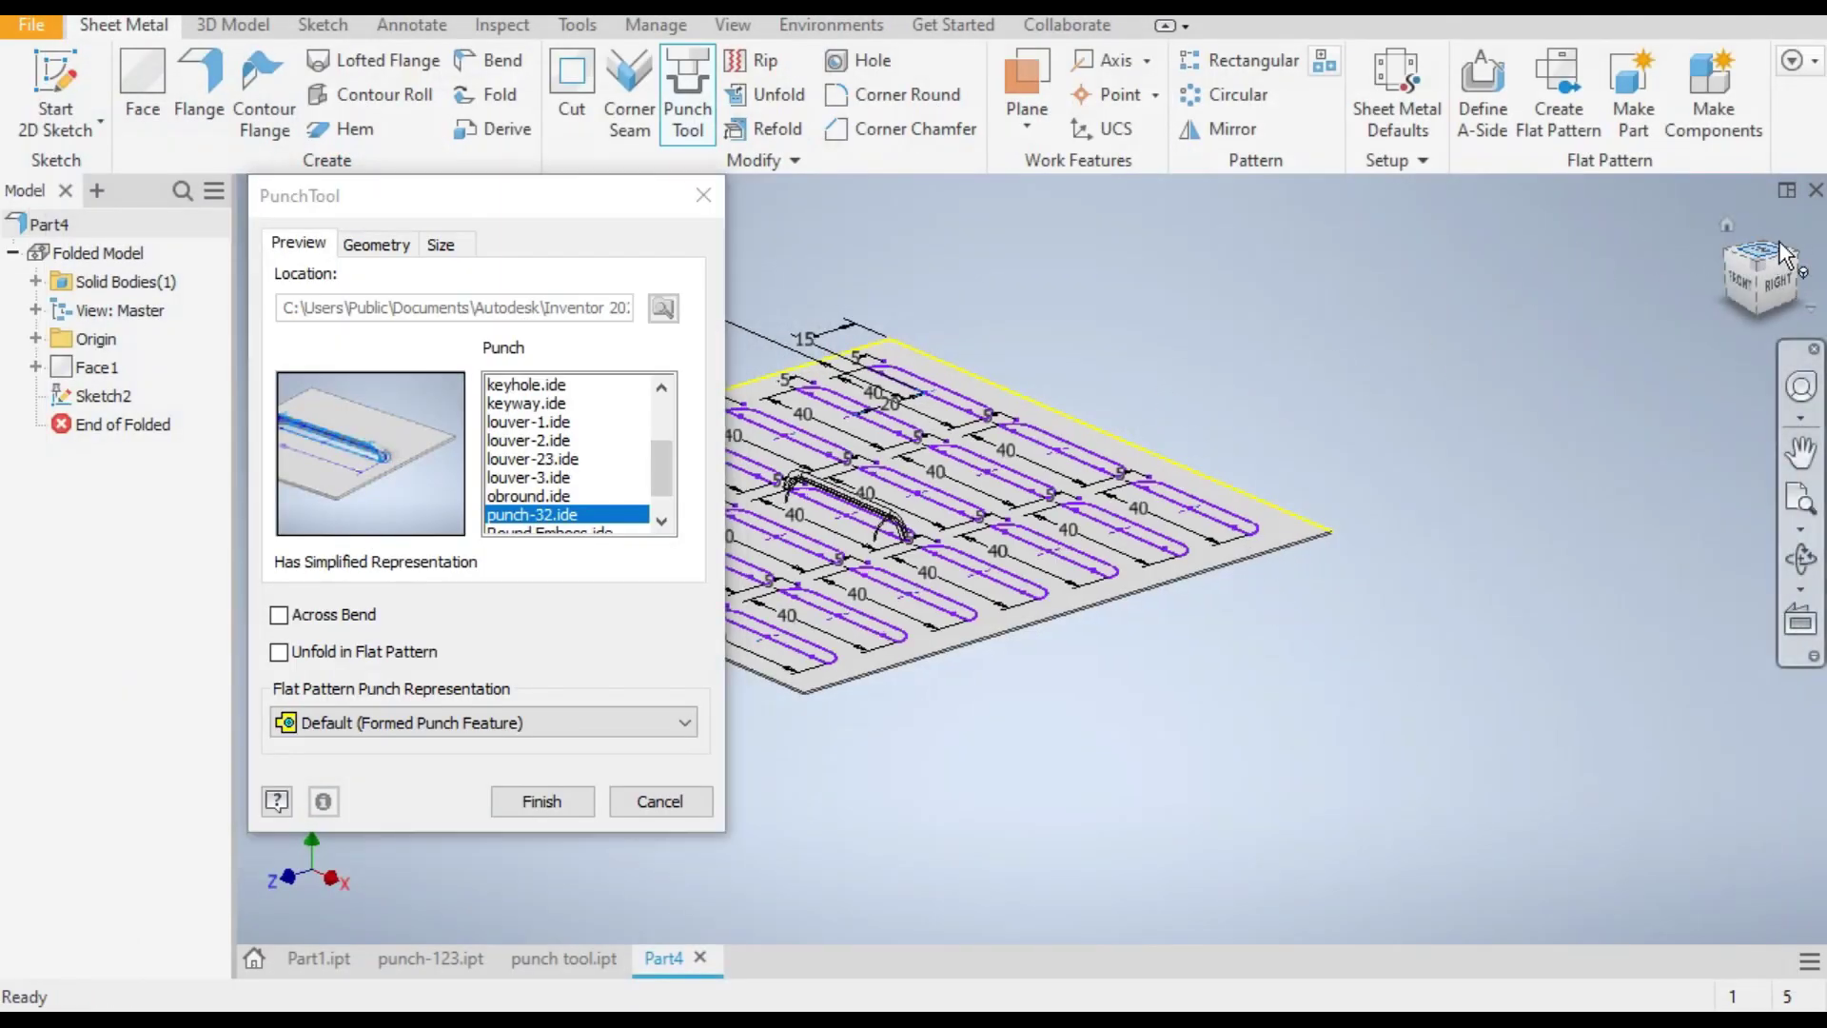
{"action": "left_click", "coordinate": [1800, 230]}
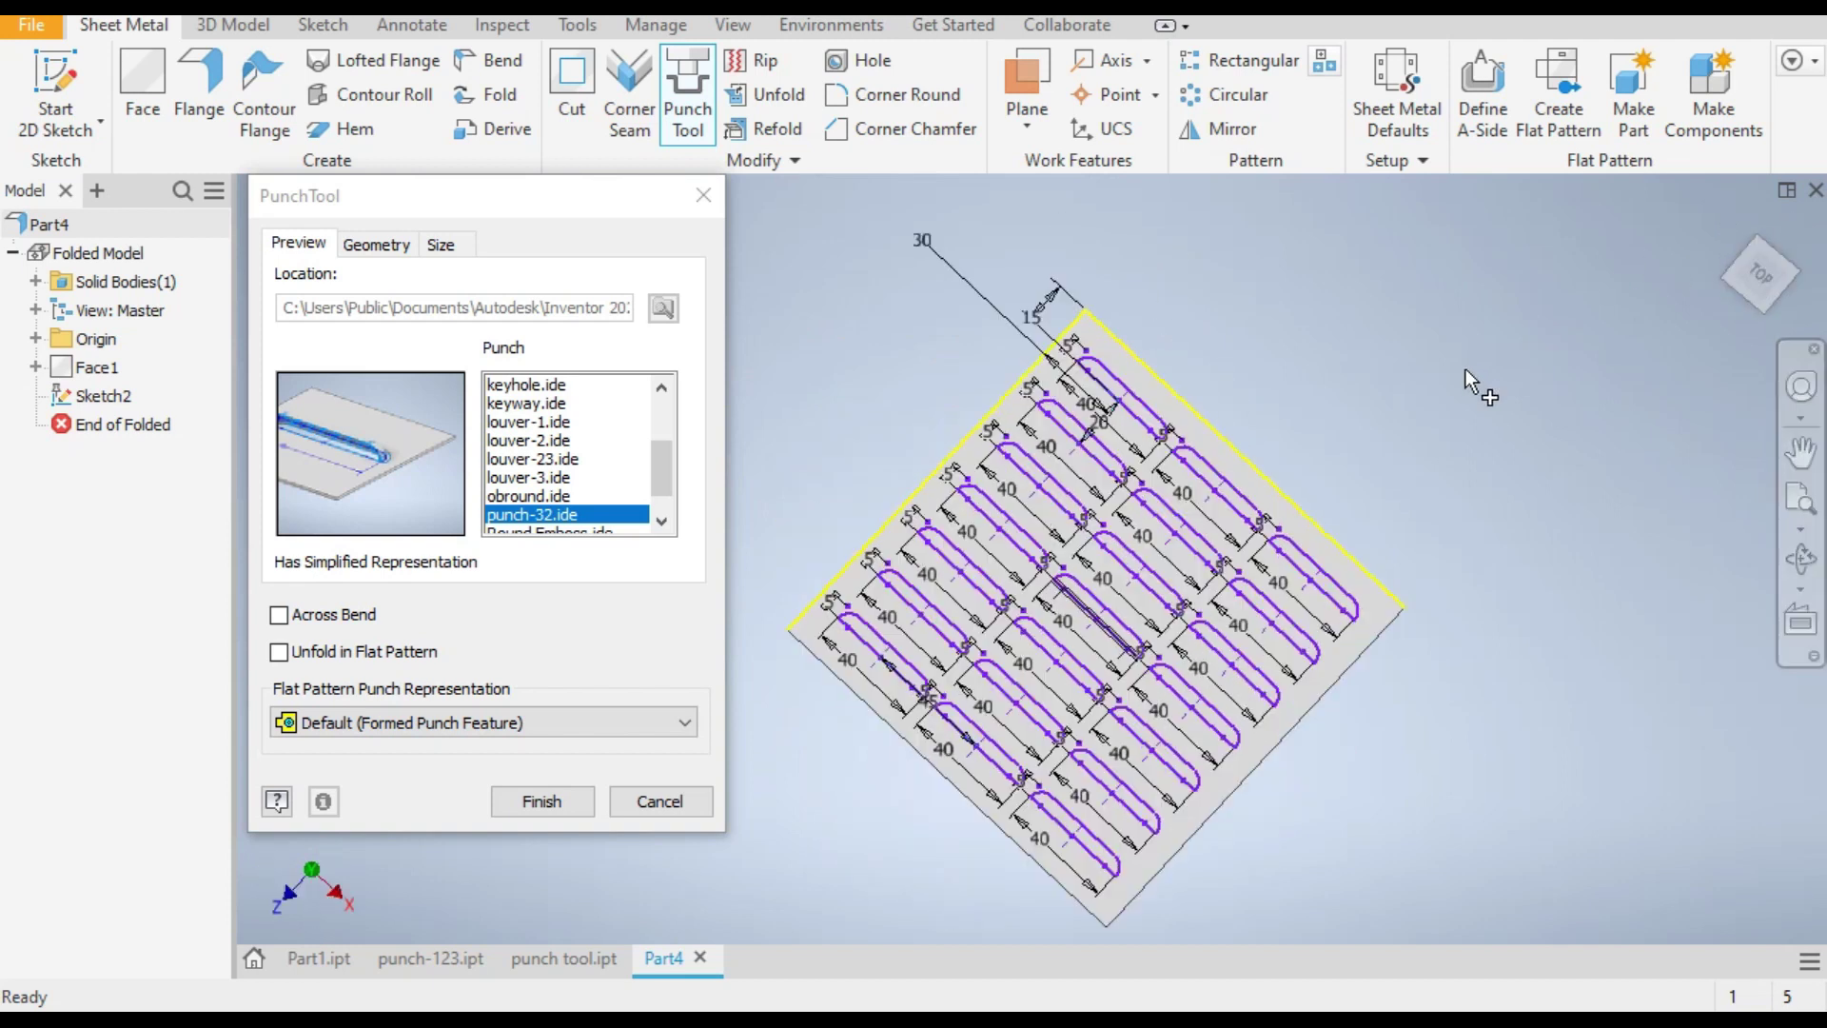
{"action": "left_click", "coordinate": [558, 797]}
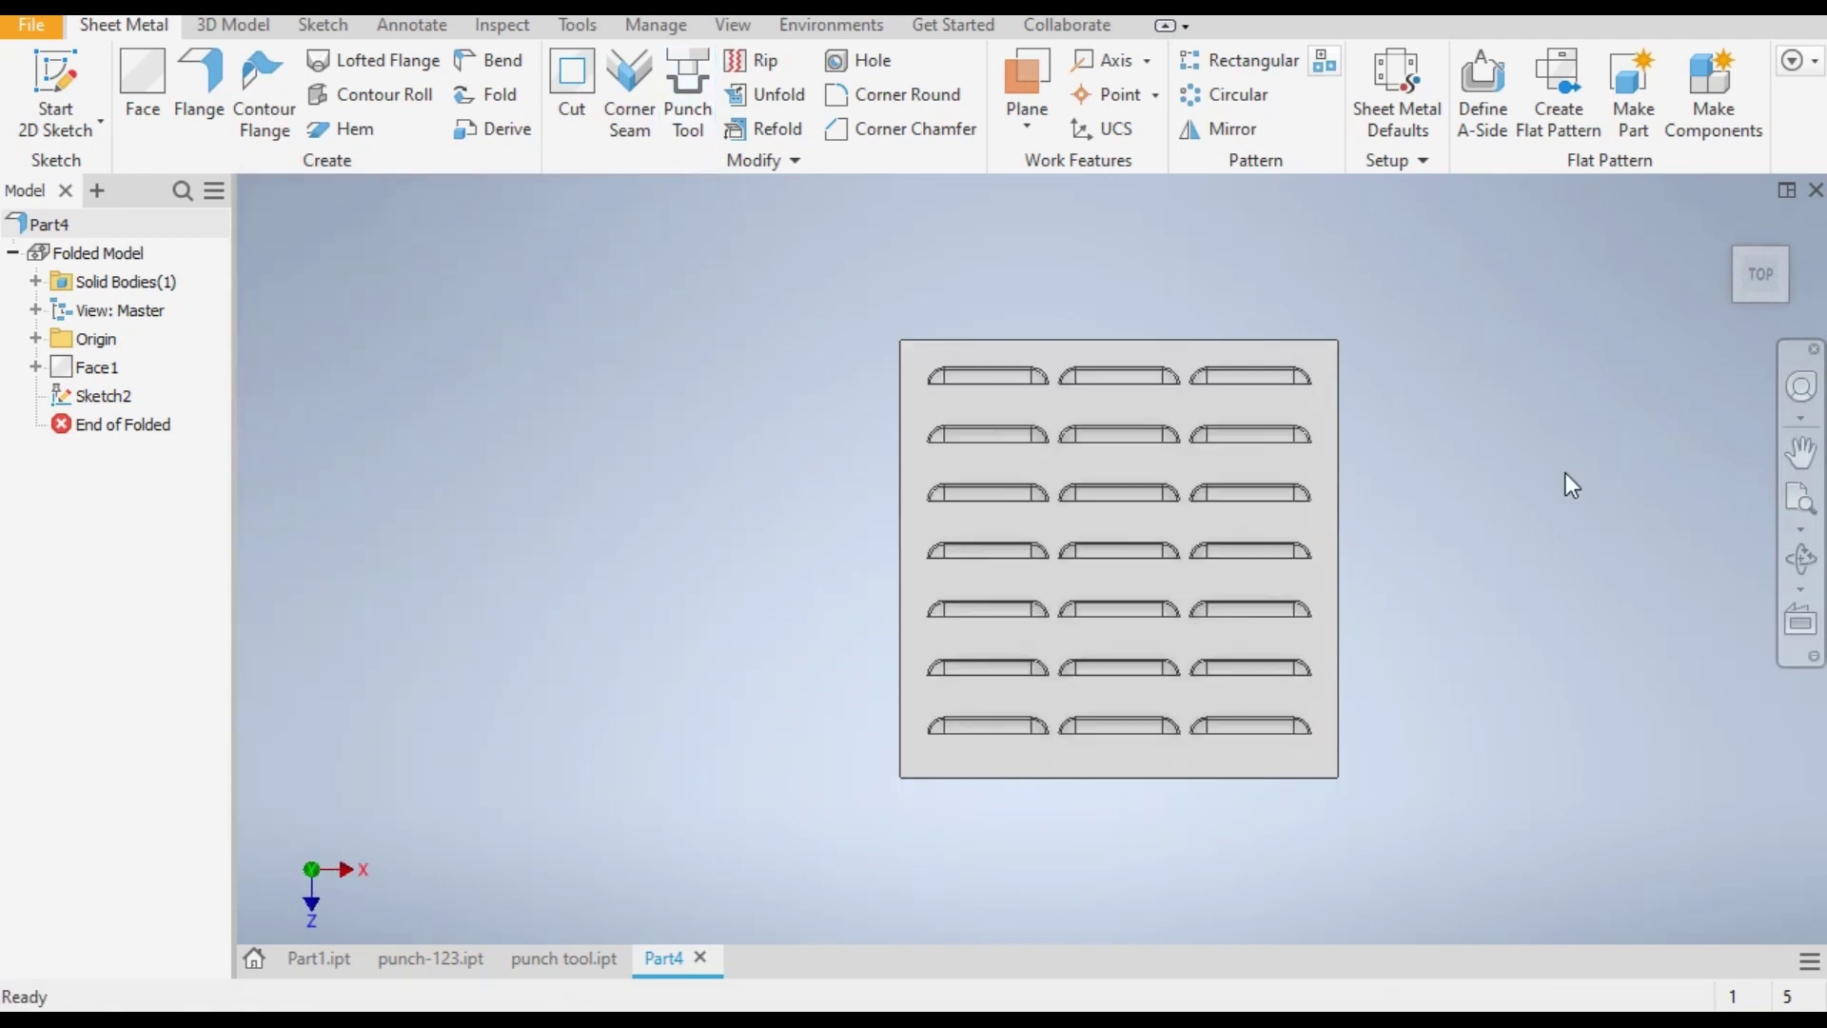
{"action": "key", "text": "F4"}
{"action": "left_click_drag", "start_coordinate": [1562, 441], "coordinate": [1470, 486]}
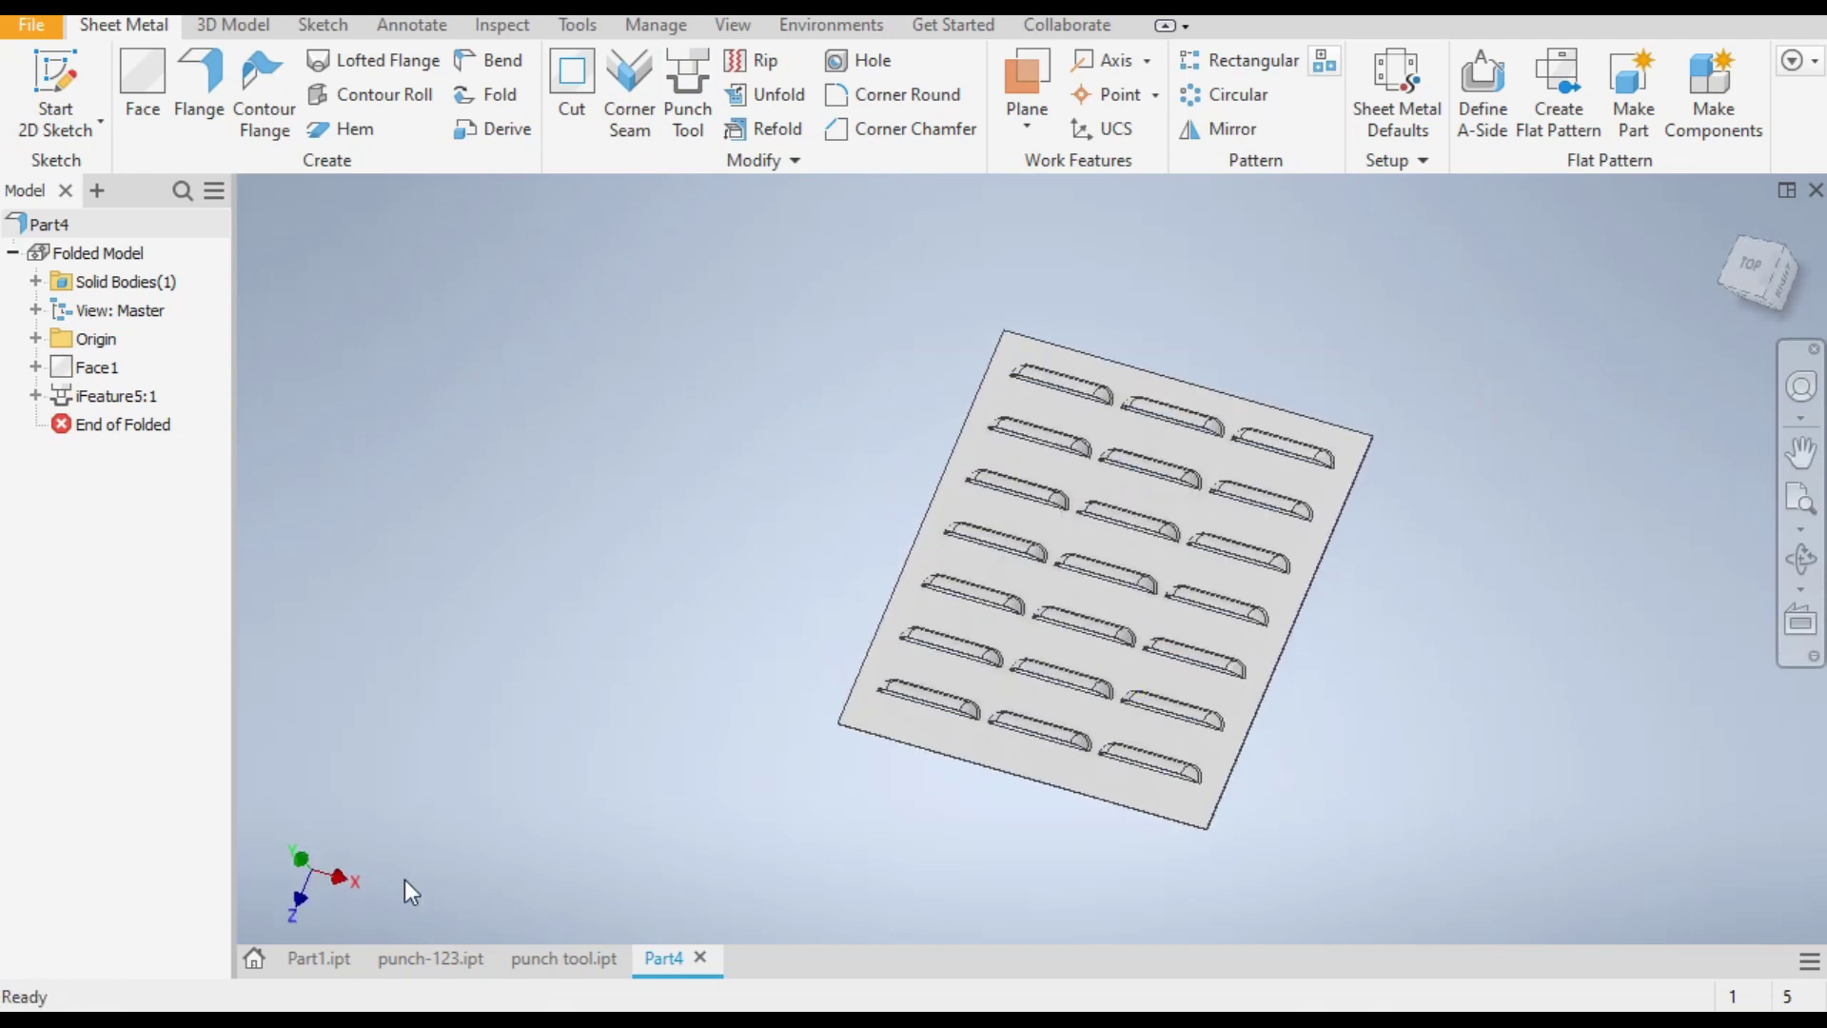
{"action": "left_click", "coordinate": [415, 954]}
{"action": "left_click", "coordinate": [325, 957]}
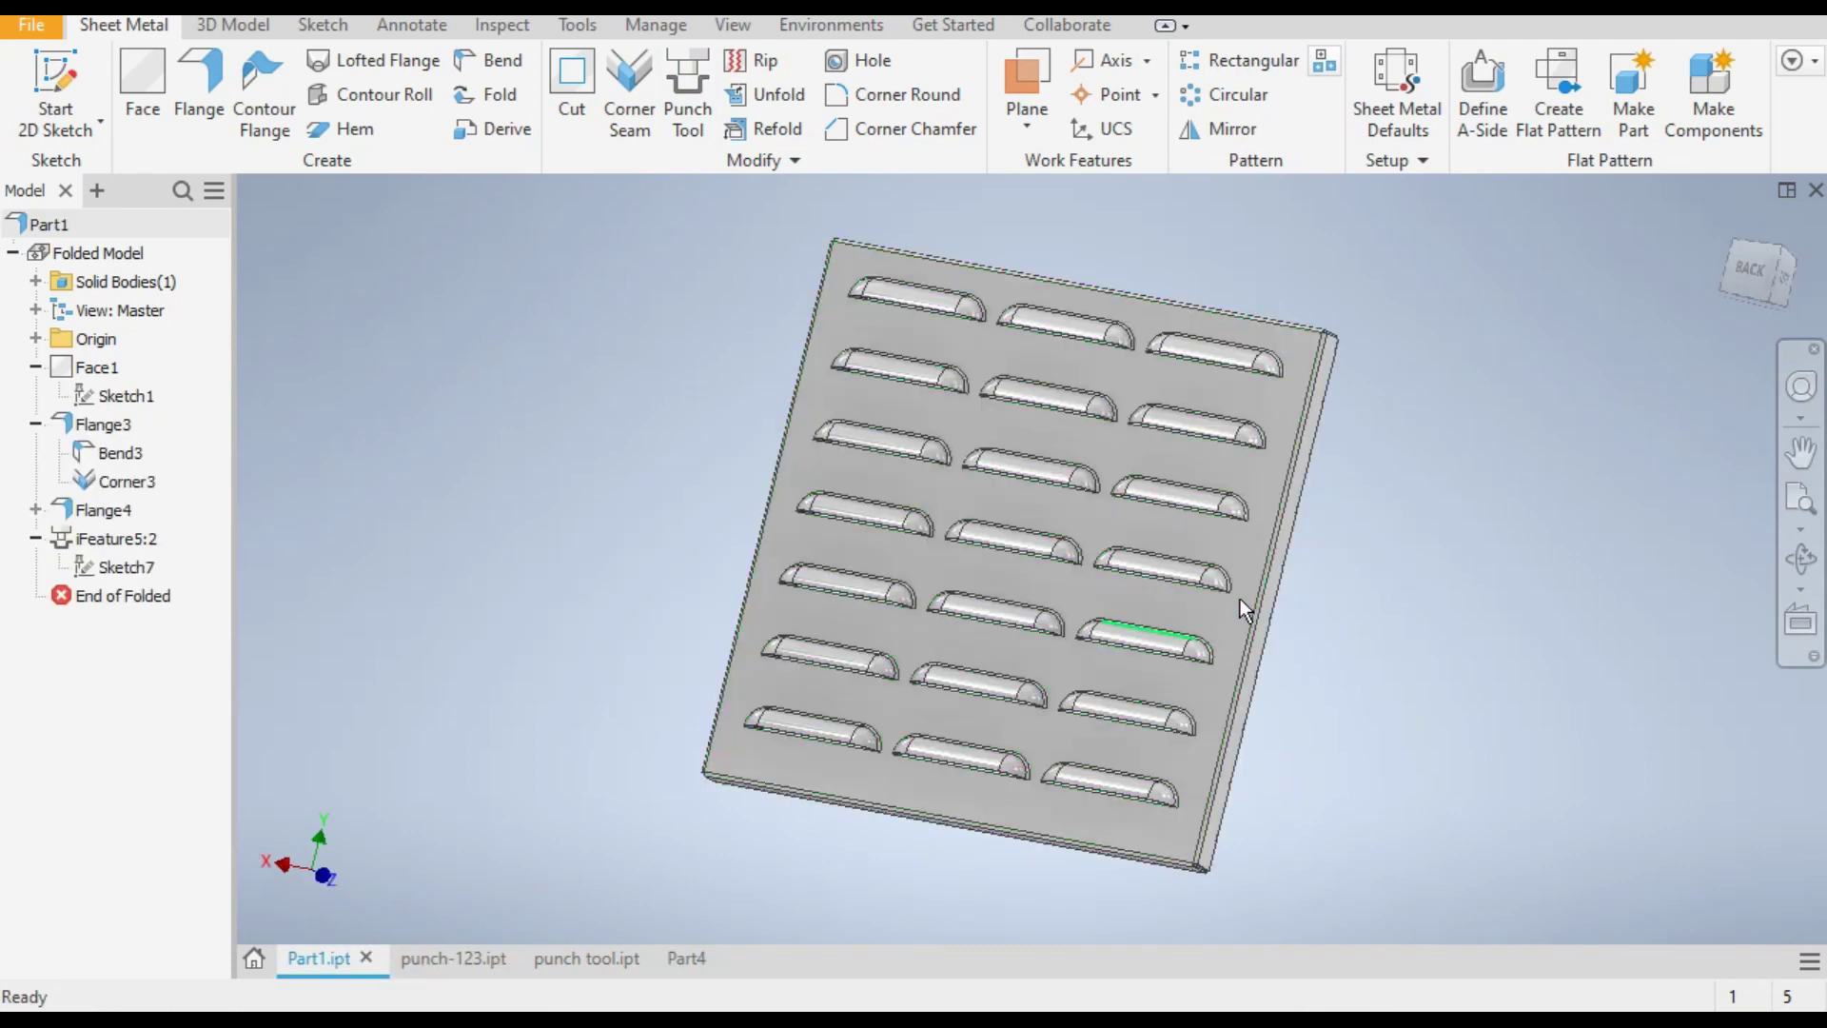
{"action": "mouse_move", "coordinate": [1300, 554]}
{"action": "left_mouse_down"}
{"action": "mouse_move", "coordinate": [1171, 551]}
{"action": "mouse_move", "coordinate": [1309, 526]}
{"action": "mouse_move", "coordinate": [1269, 550]}
{"action": "left_mouse_up"}
{"action": "scroll", "coordinate": [1289, 325], "scroll_direction": "up", "scroll_amount": 3}
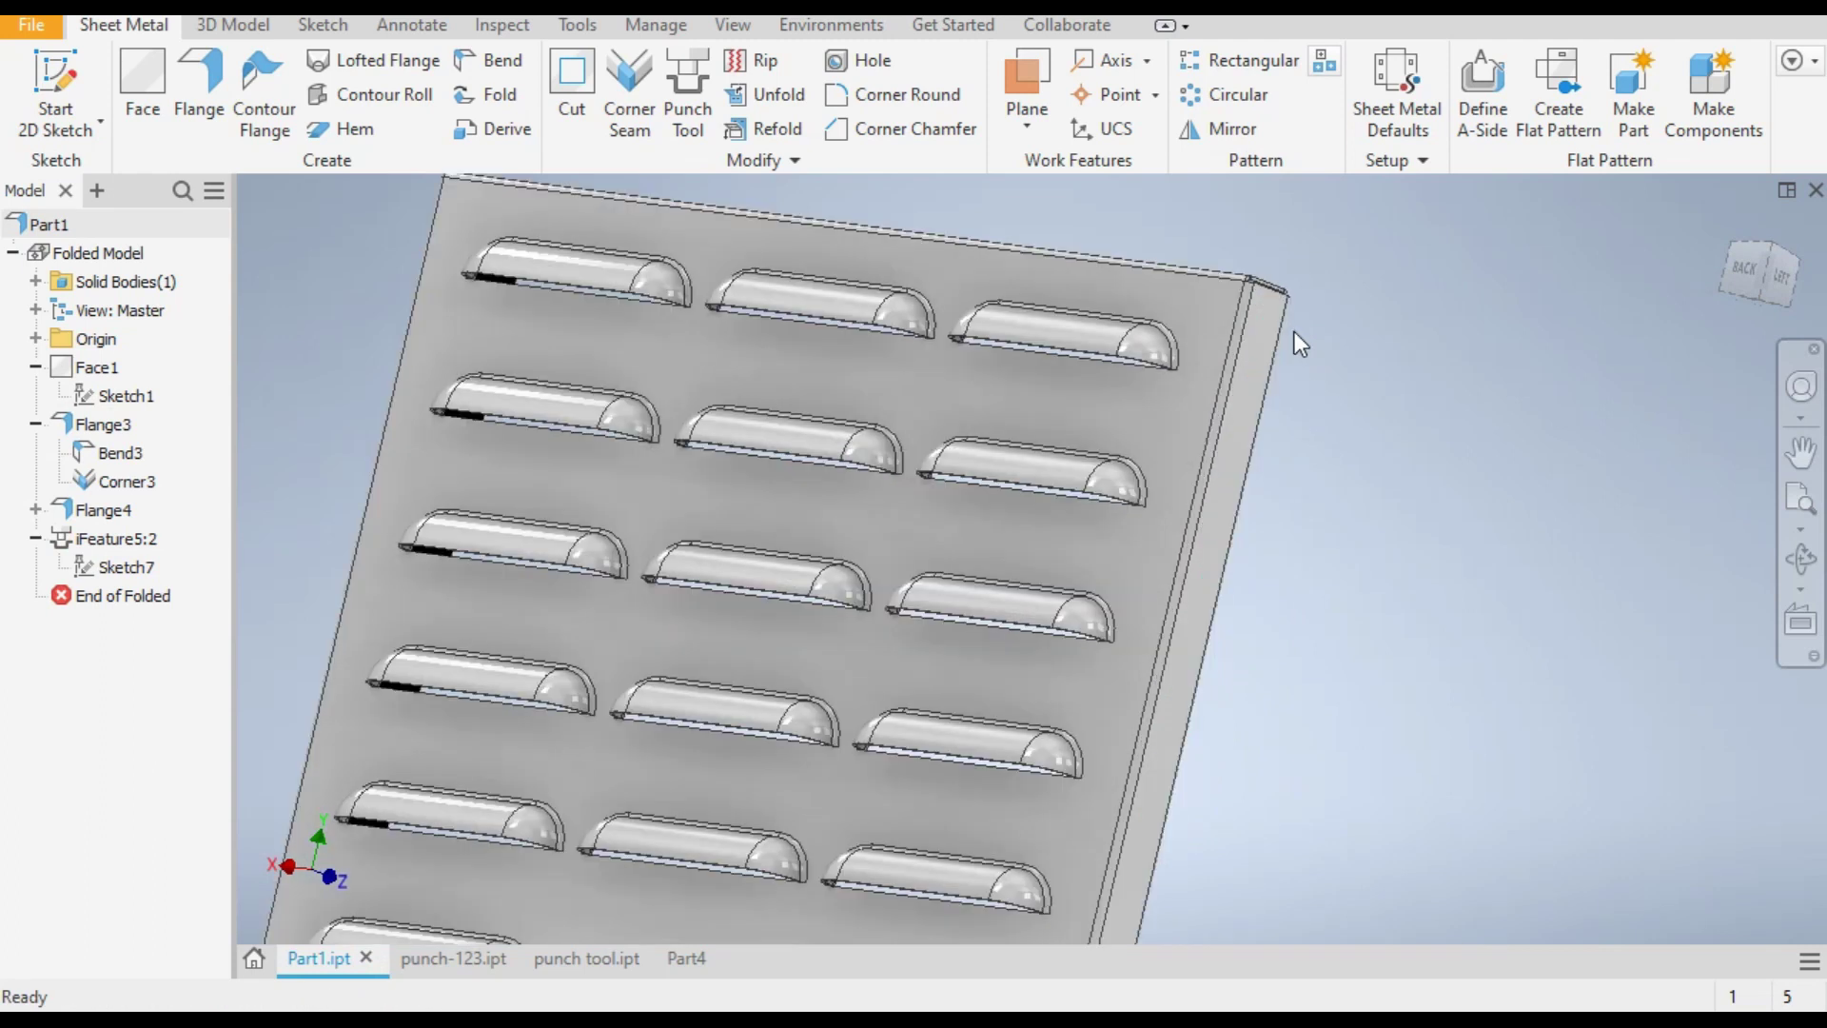
{"action": "left_click", "coordinate": [698, 942]}
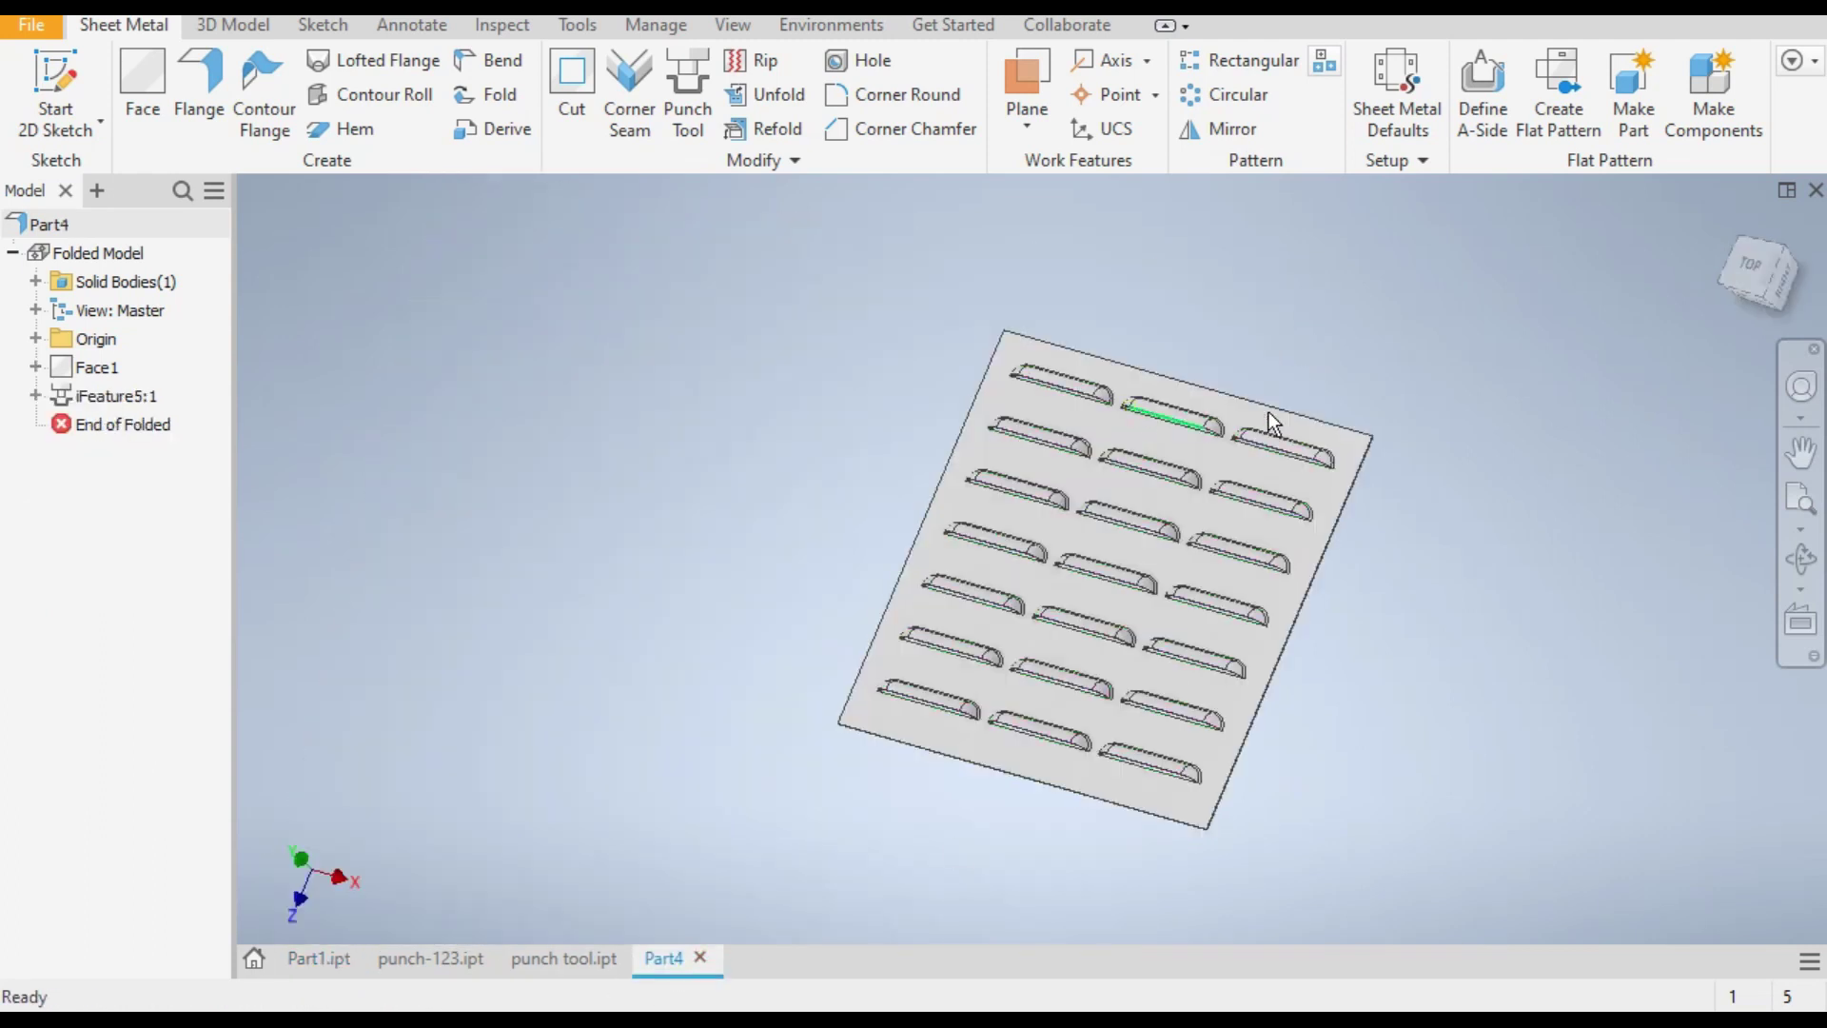
{"action": "scroll", "coordinate": [1276, 426], "scroll_direction": "up", "scroll_amount": 3}
{"action": "middle_click_drag", "start_coordinate": [1466, 538], "coordinate": [1375, 527], "text": "shift"}
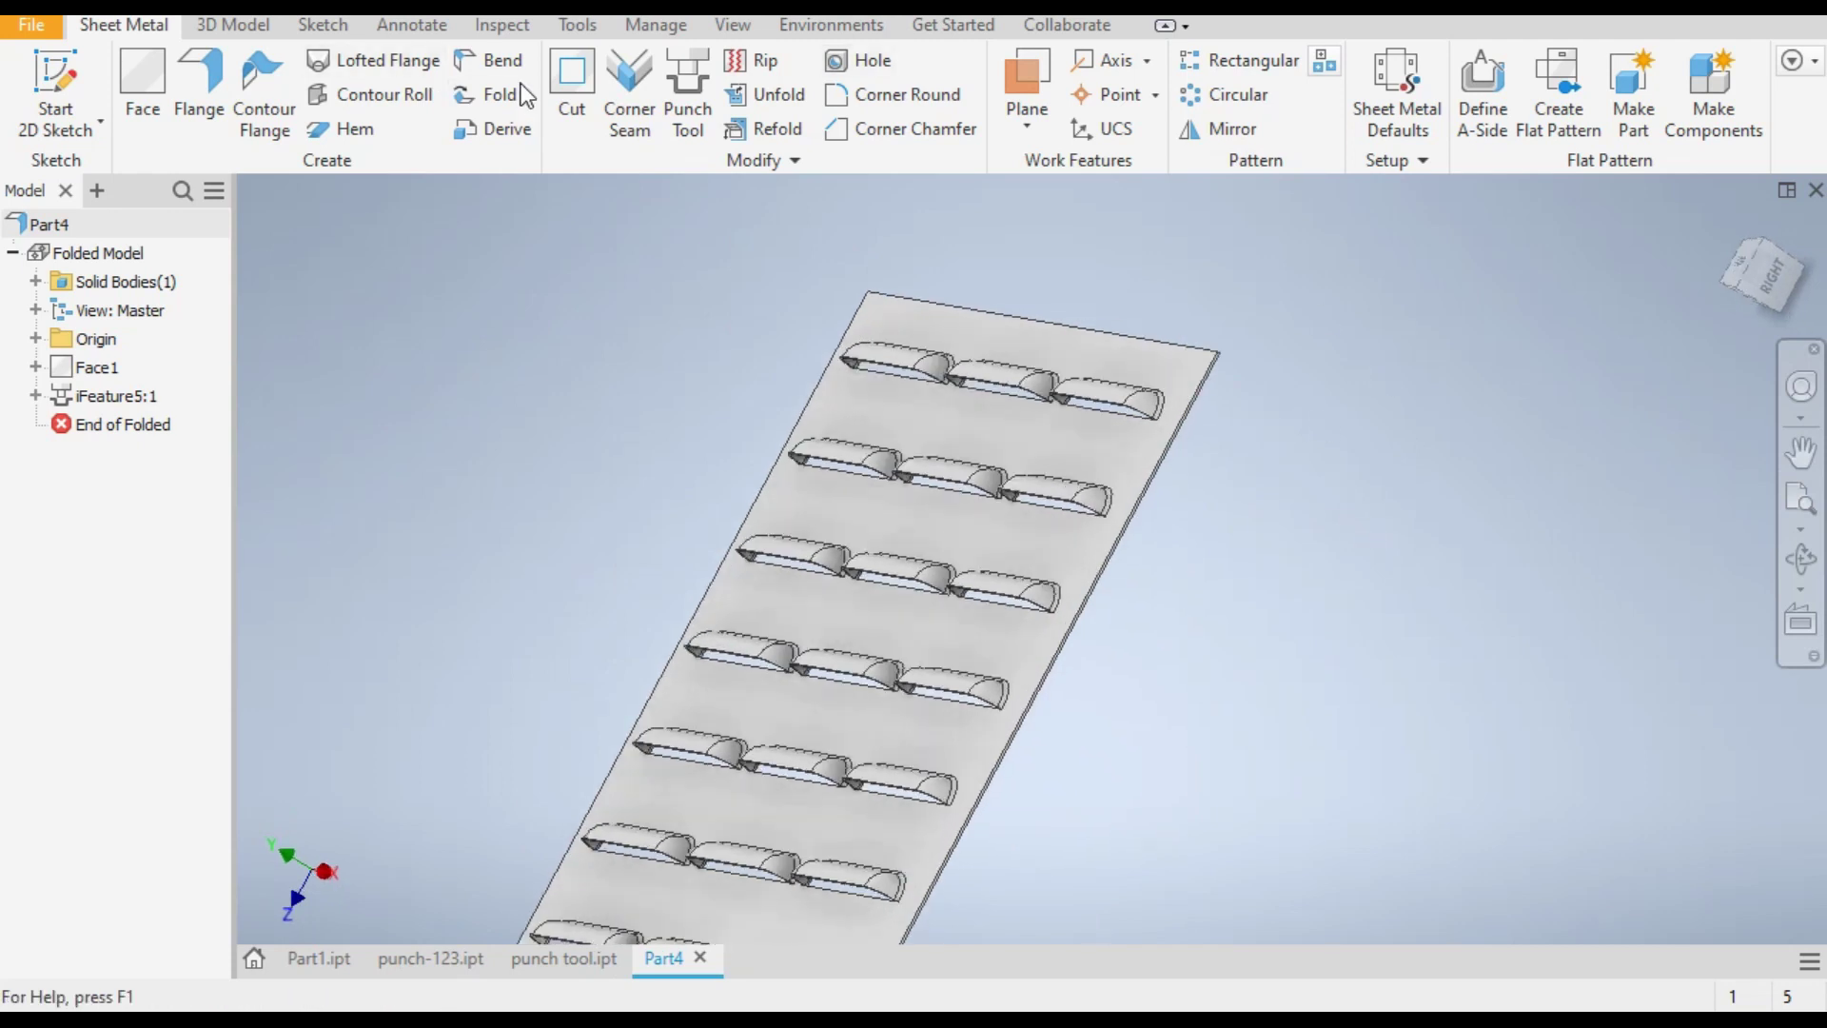
Step: Start a flange on the plate's first edge with a 10 mm height
{"action": "left_click", "coordinate": [198, 91]}
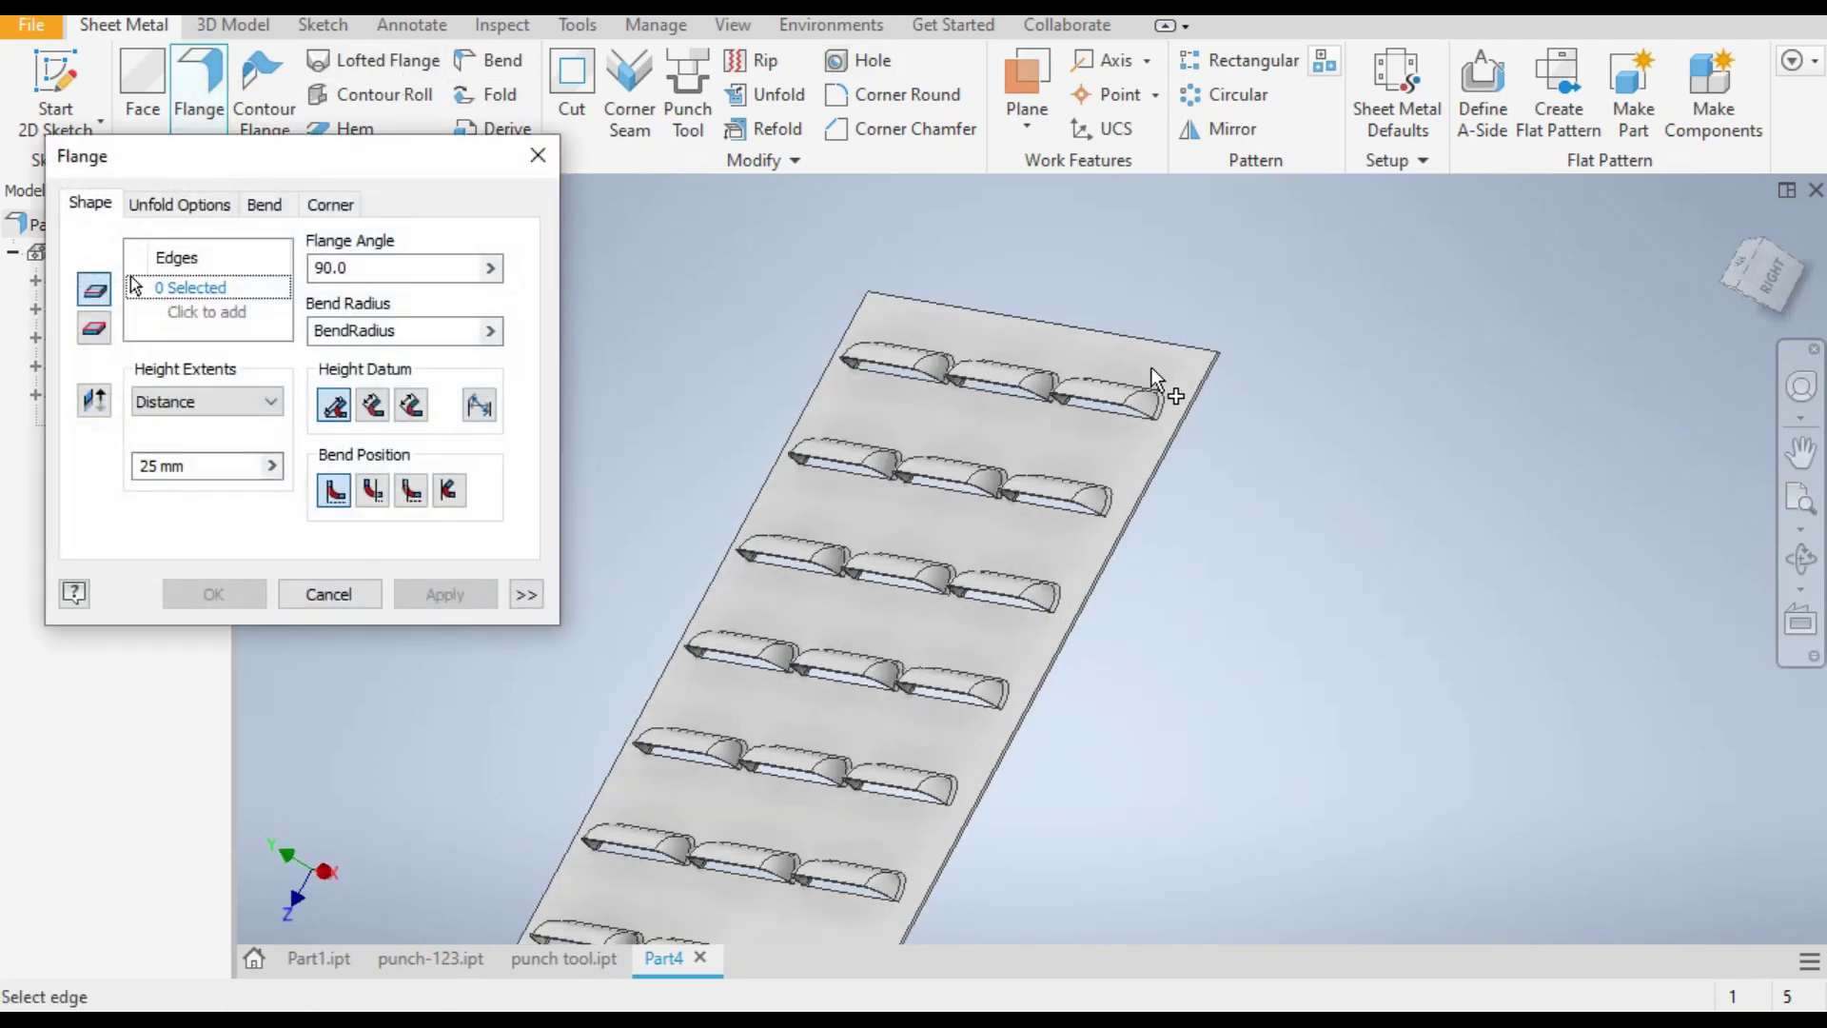
{"action": "scroll", "coordinate": [1157, 357], "scroll_direction": "up", "scroll_amount": 4}
{"action": "left_click", "coordinate": [1102, 367]}
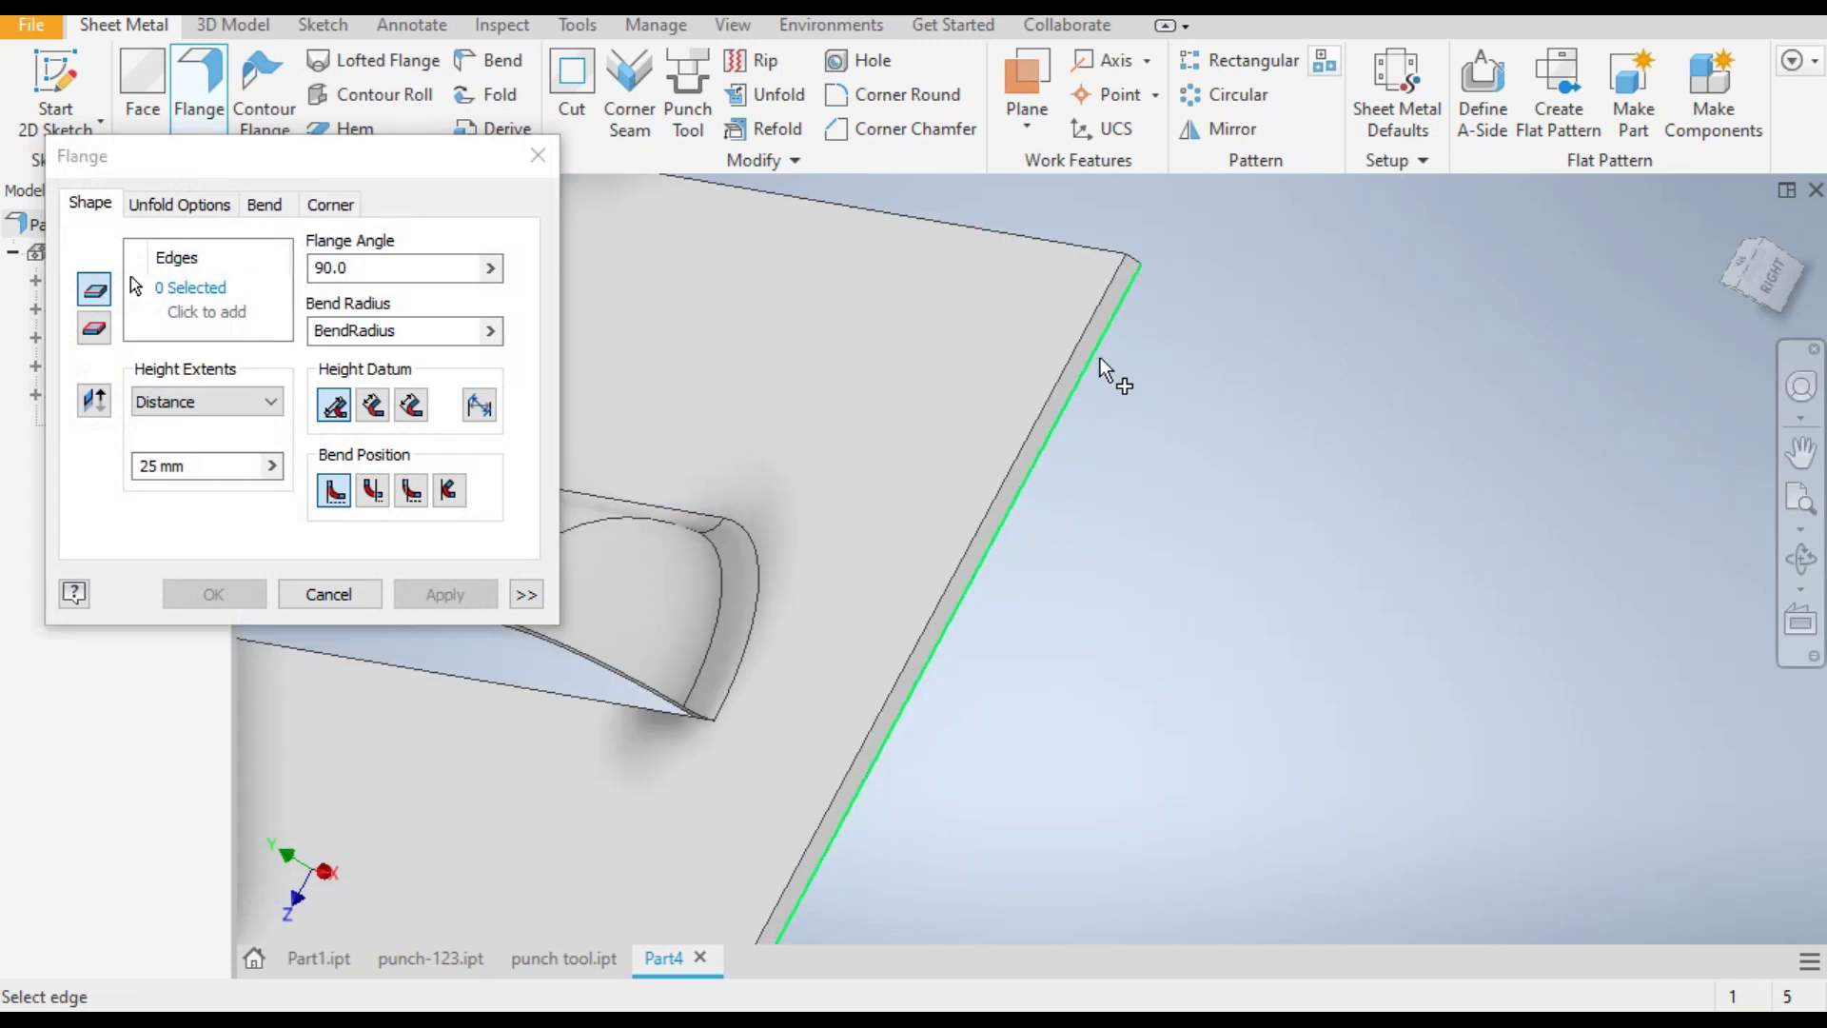
{"action": "scroll", "coordinate": [1163, 346], "scroll_direction": "up", "scroll_amount": 2}
{"action": "scroll", "coordinate": [1163, 344], "scroll_direction": "down", "scroll_amount": 4}
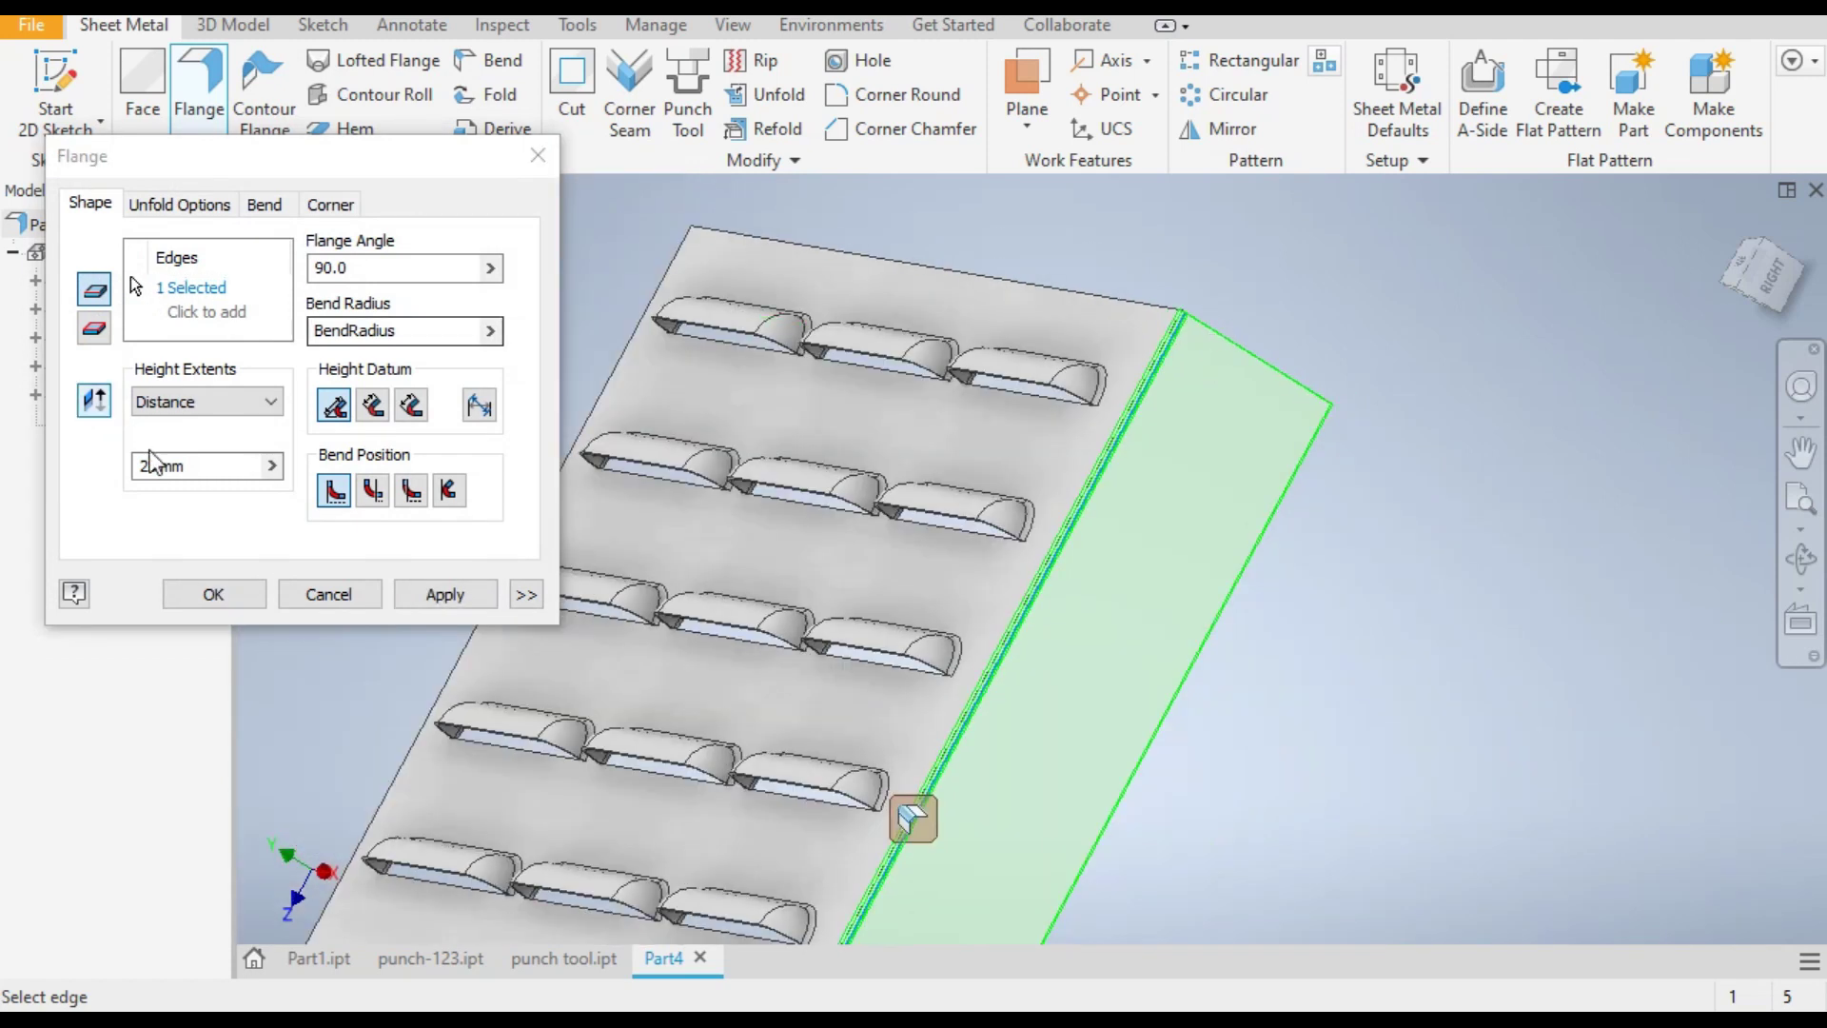
{"action": "left_click", "coordinate": [237, 467]}
{"action": "type", "text": "10"}
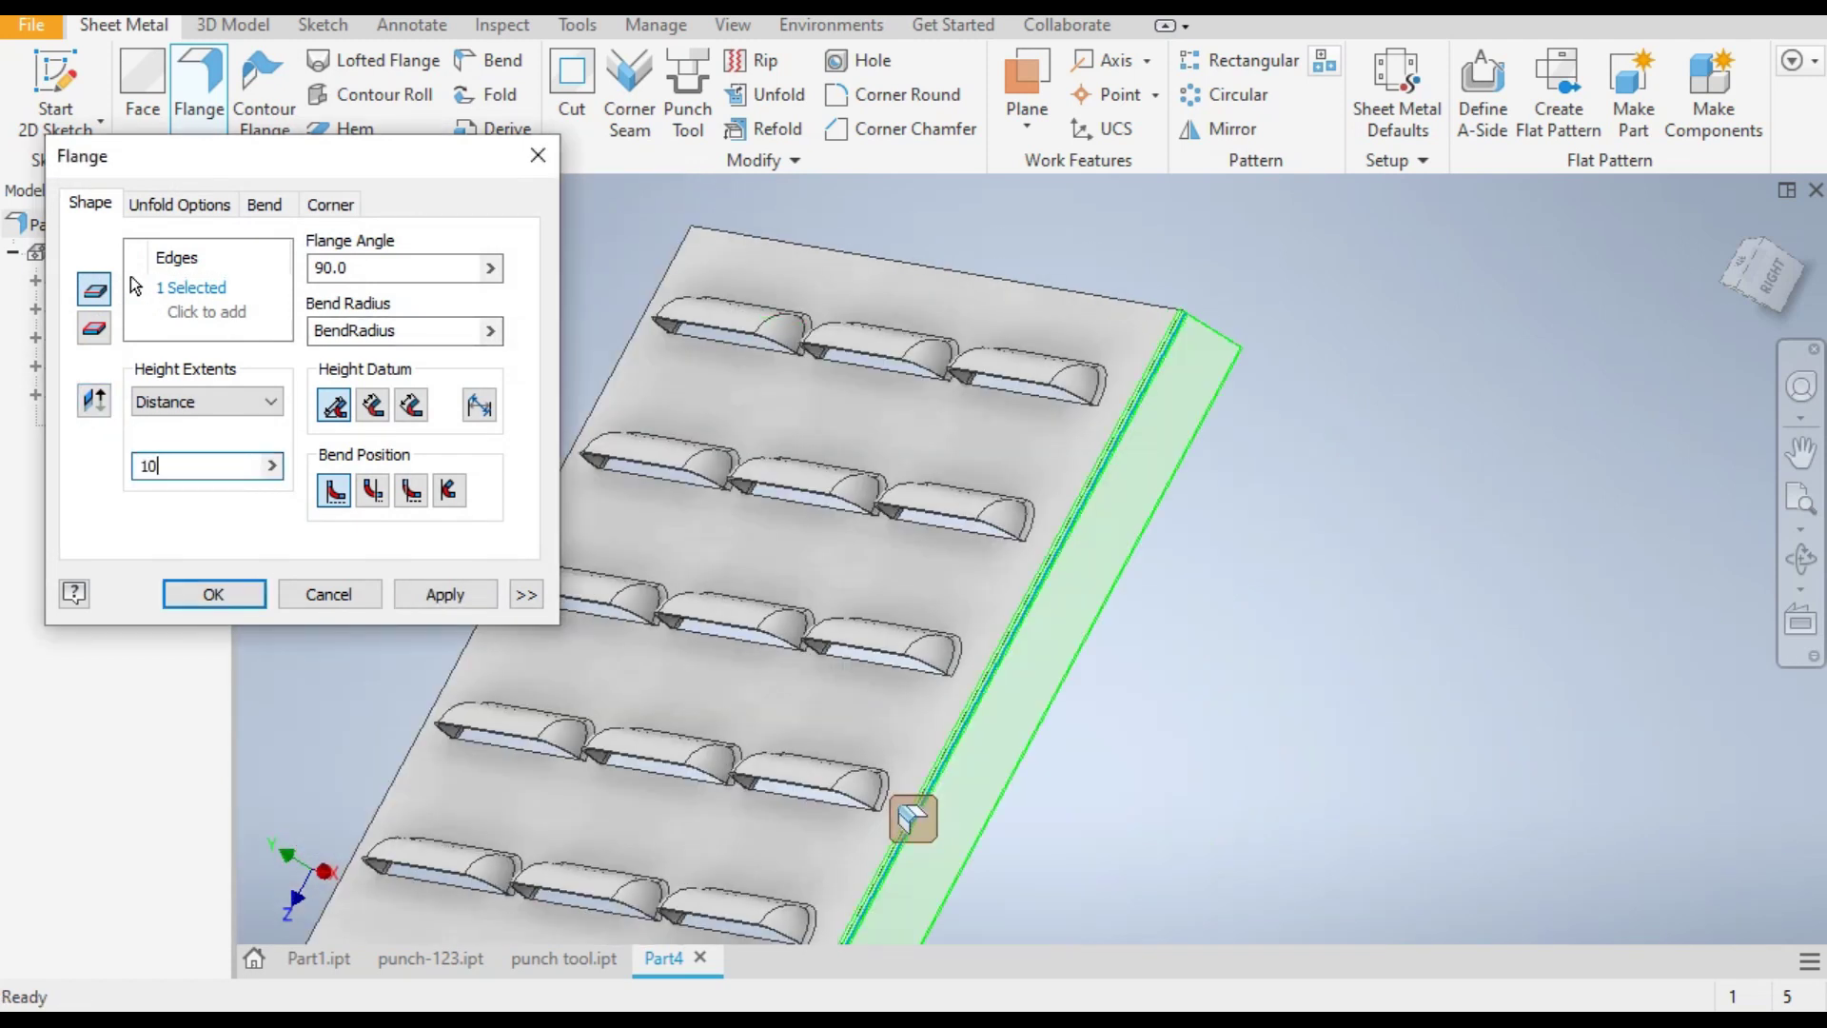
Step: Add the top, right and near plate edges to the flange selection
{"action": "middle_click_drag", "start_coordinate": [1248, 263], "coordinate": [857, 368], "text": "shift"}
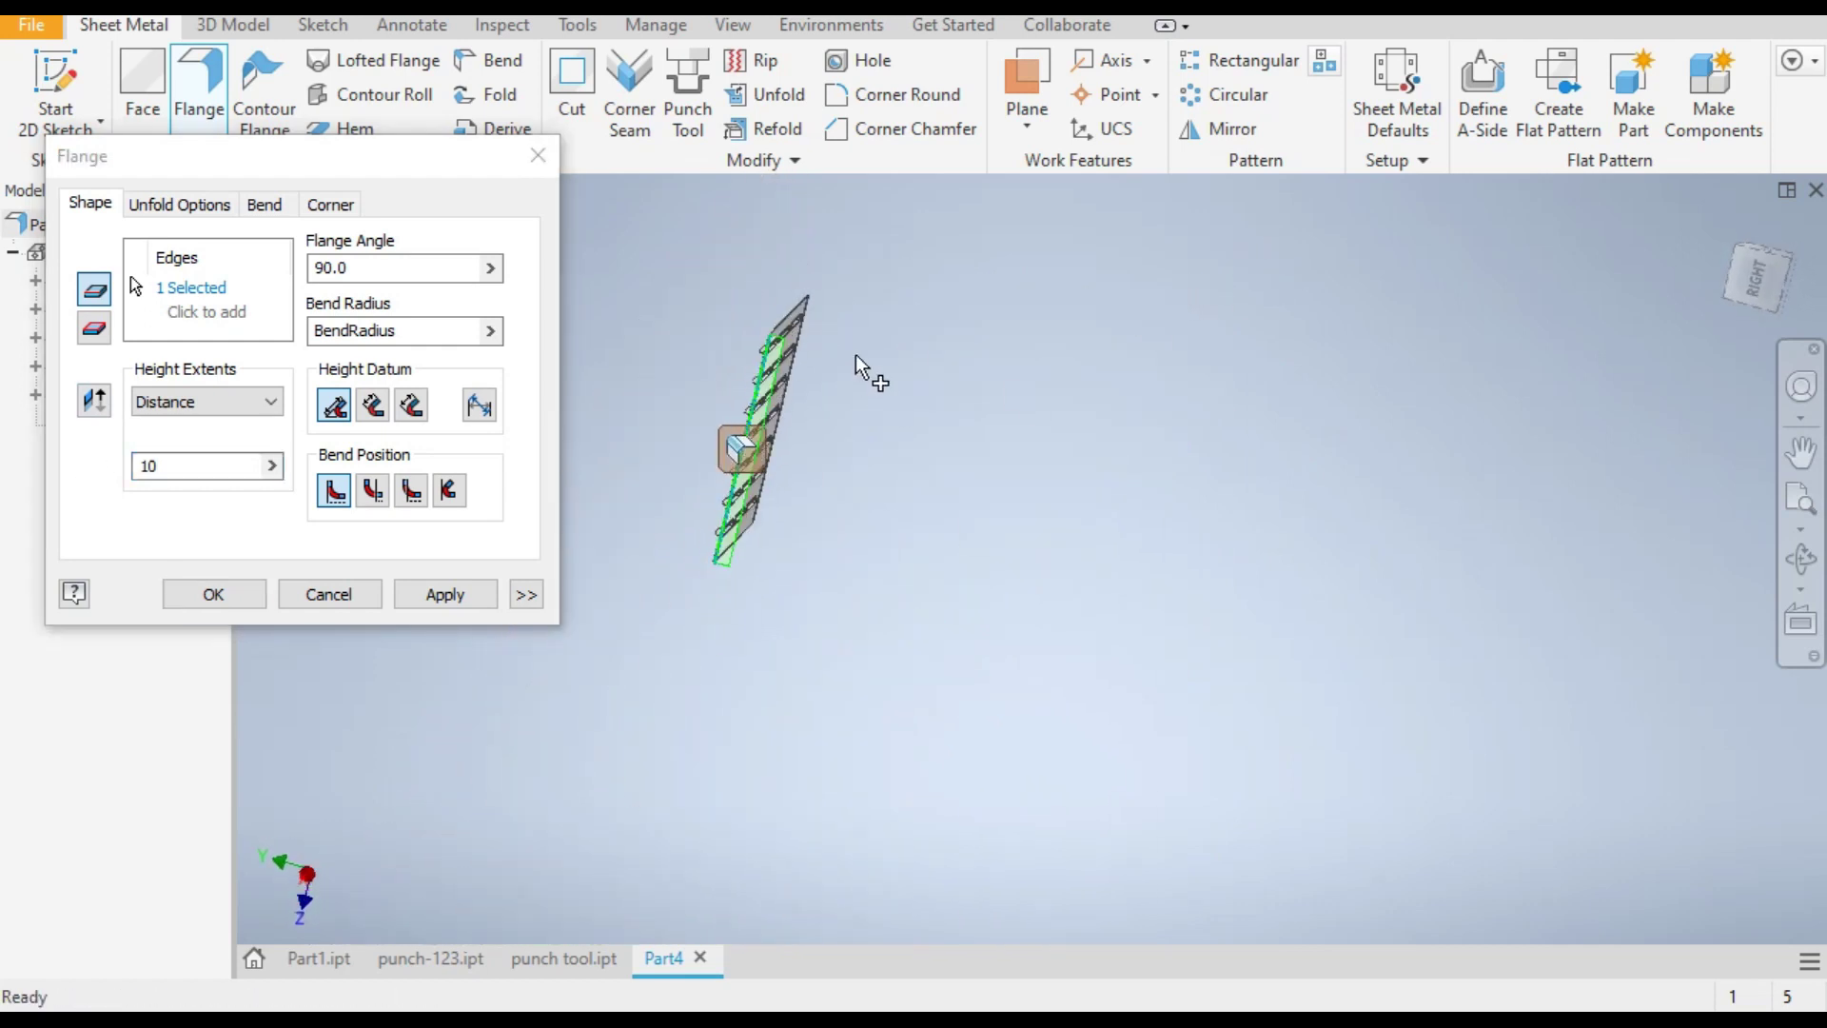
{"action": "scroll", "coordinate": [819, 362], "scroll_direction": "up", "scroll_amount": 5}
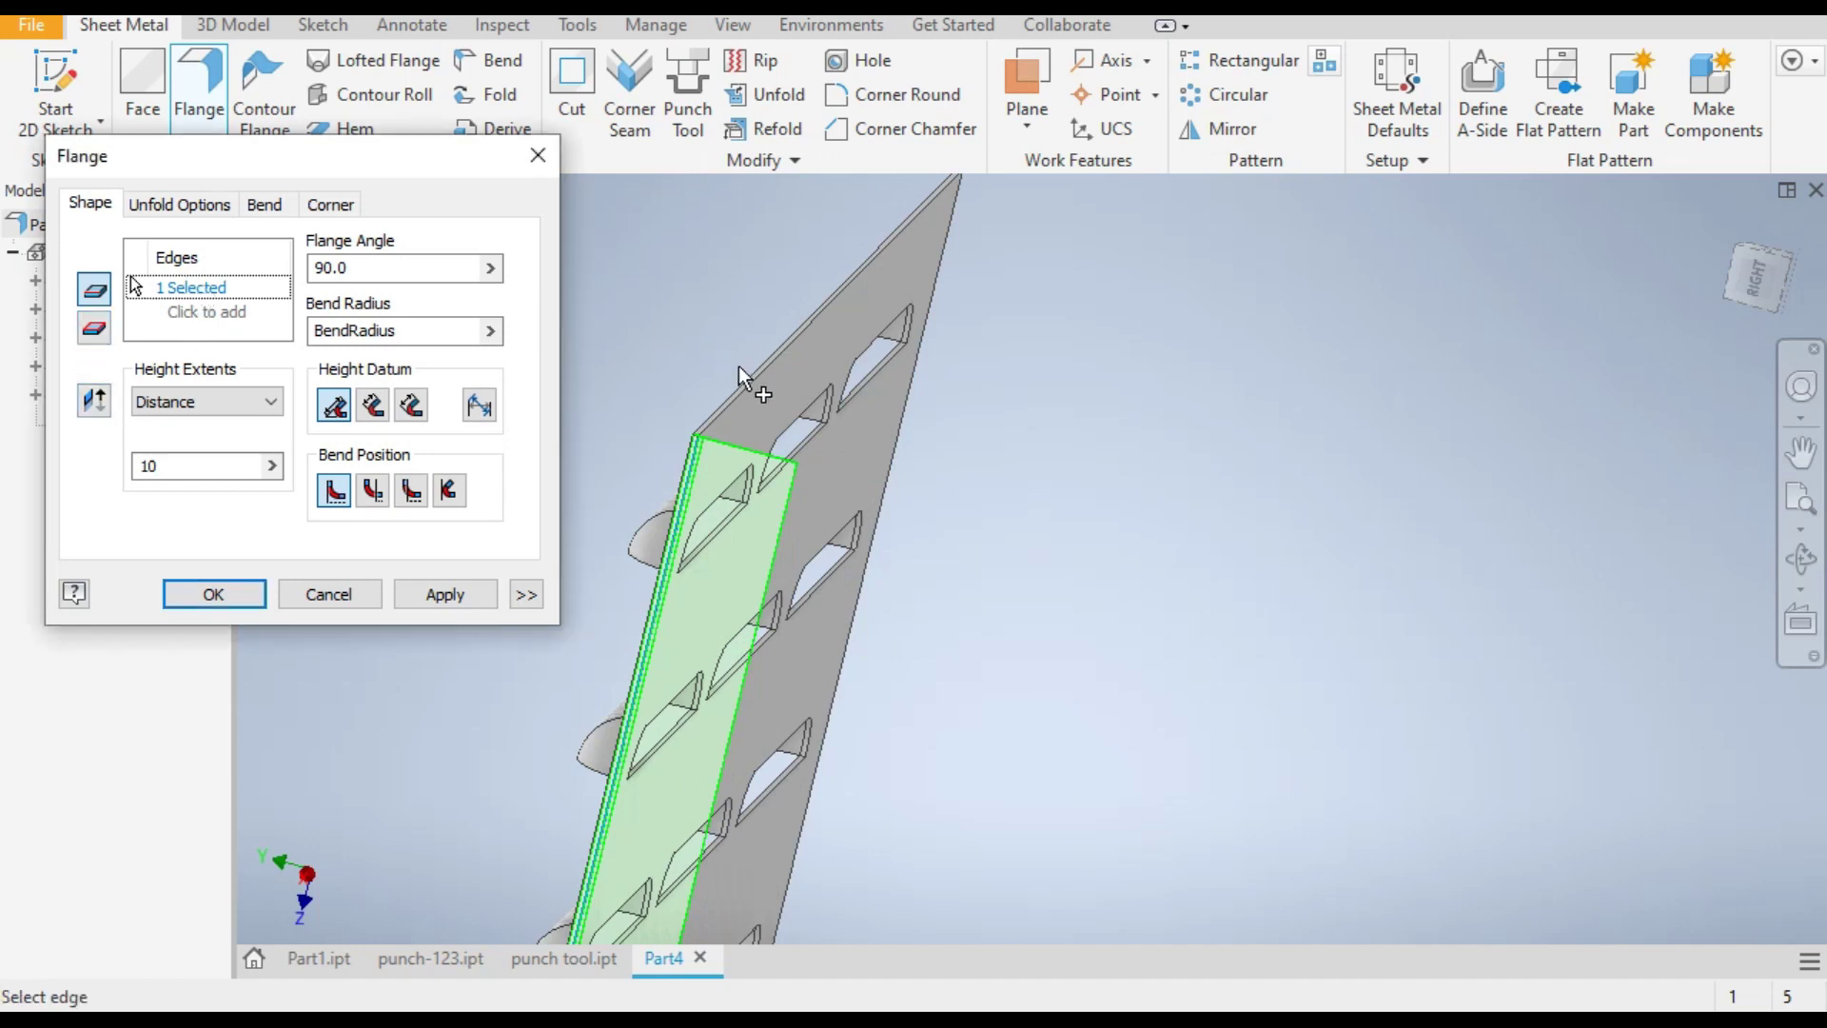
{"action": "left_click", "coordinate": [767, 374]}
{"action": "middle_click_drag", "start_coordinate": [767, 374], "coordinate": [1344, 397], "text": "shift"}
{"action": "left_click", "coordinate": [1243, 390]}
{"action": "scroll", "coordinate": [1289, 374], "scroll_direction": "down", "scroll_amount": 5}
{"action": "middle_click_drag", "start_coordinate": [1359, 490], "coordinate": [930, 619], "text": "shift"}
{"action": "scroll", "coordinate": [971, 559], "scroll_direction": "up", "scroll_amount": 5}
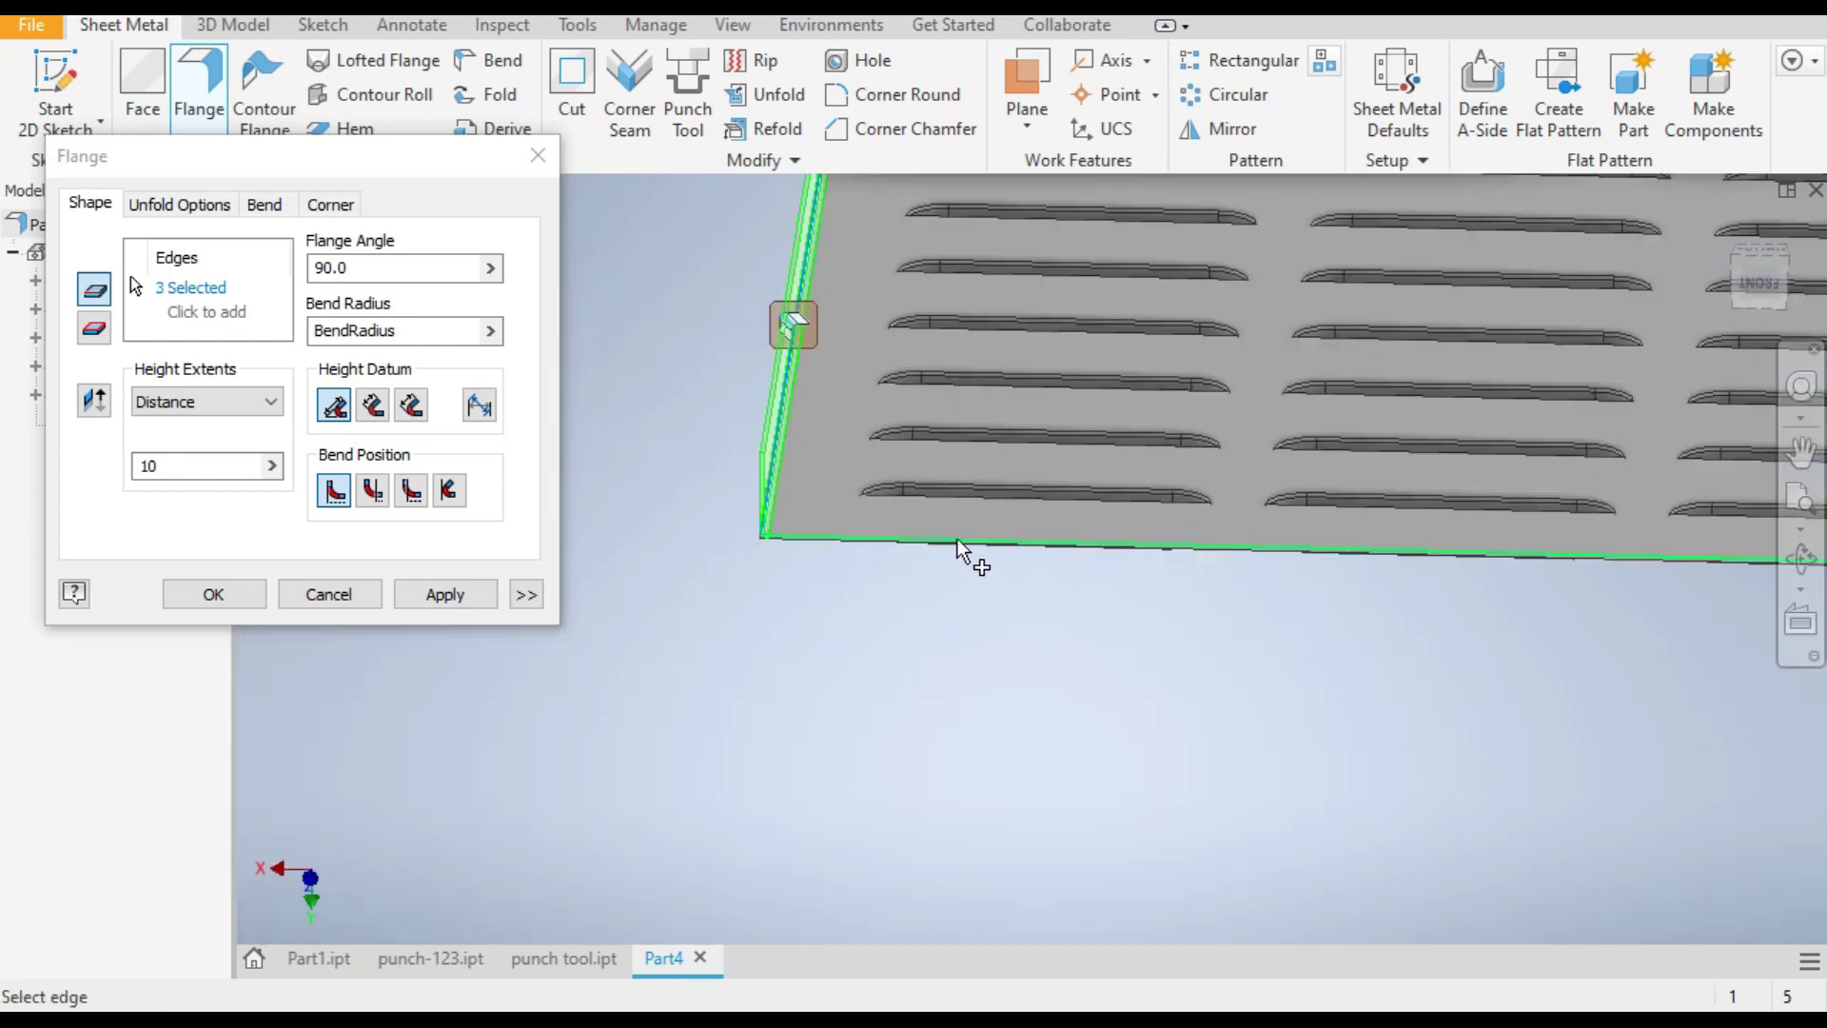
{"action": "left_click", "coordinate": [971, 551]}
Step: Apply the four 10 mm flanges and close the Flange dialog
{"action": "scroll", "coordinate": [990, 647], "scroll_direction": "down", "scroll_amount": 5}
{"action": "left_click", "coordinate": [414, 596]}
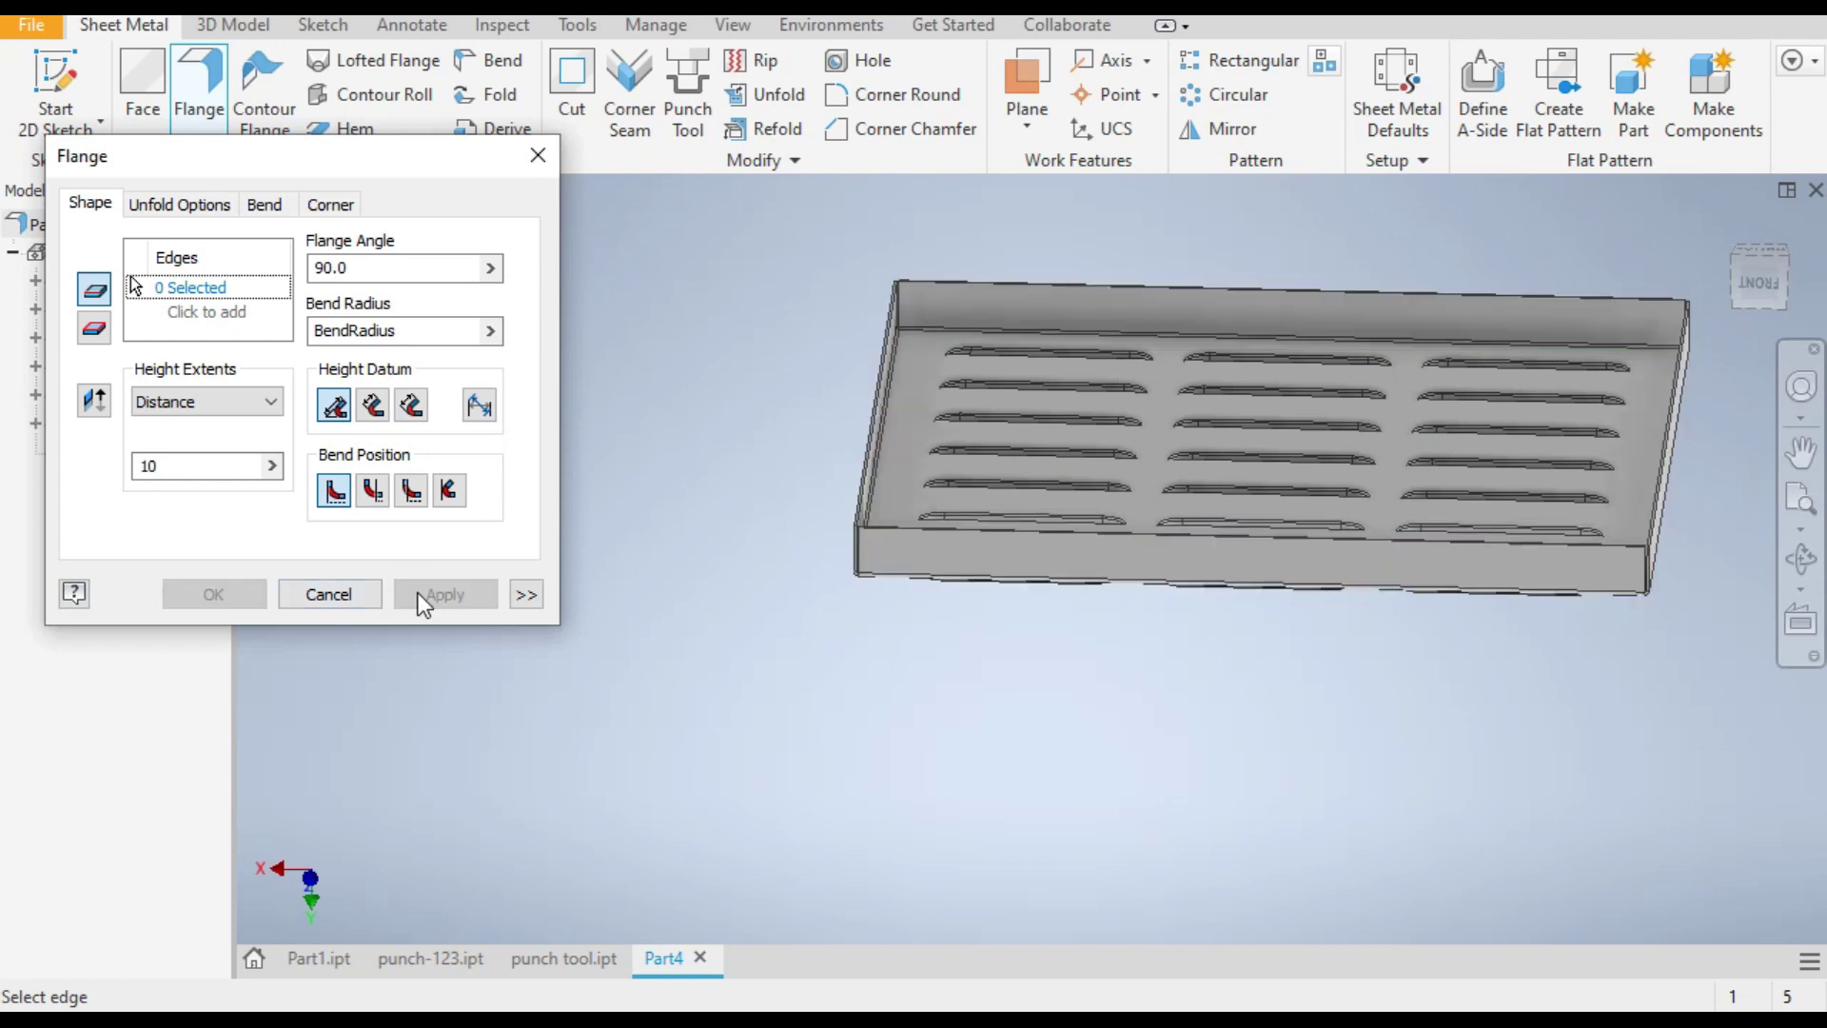
{"action": "middle_click_drag", "start_coordinate": [838, 522], "coordinate": [440, 555], "text": "shift"}
{"action": "scroll", "coordinate": [799, 583], "scroll_direction": "down", "scroll_amount": 4}
{"action": "middle_click_drag", "start_coordinate": [799, 583], "coordinate": [721, 582], "text": "shift"}
{"action": "left_click", "coordinate": [324, 599]}
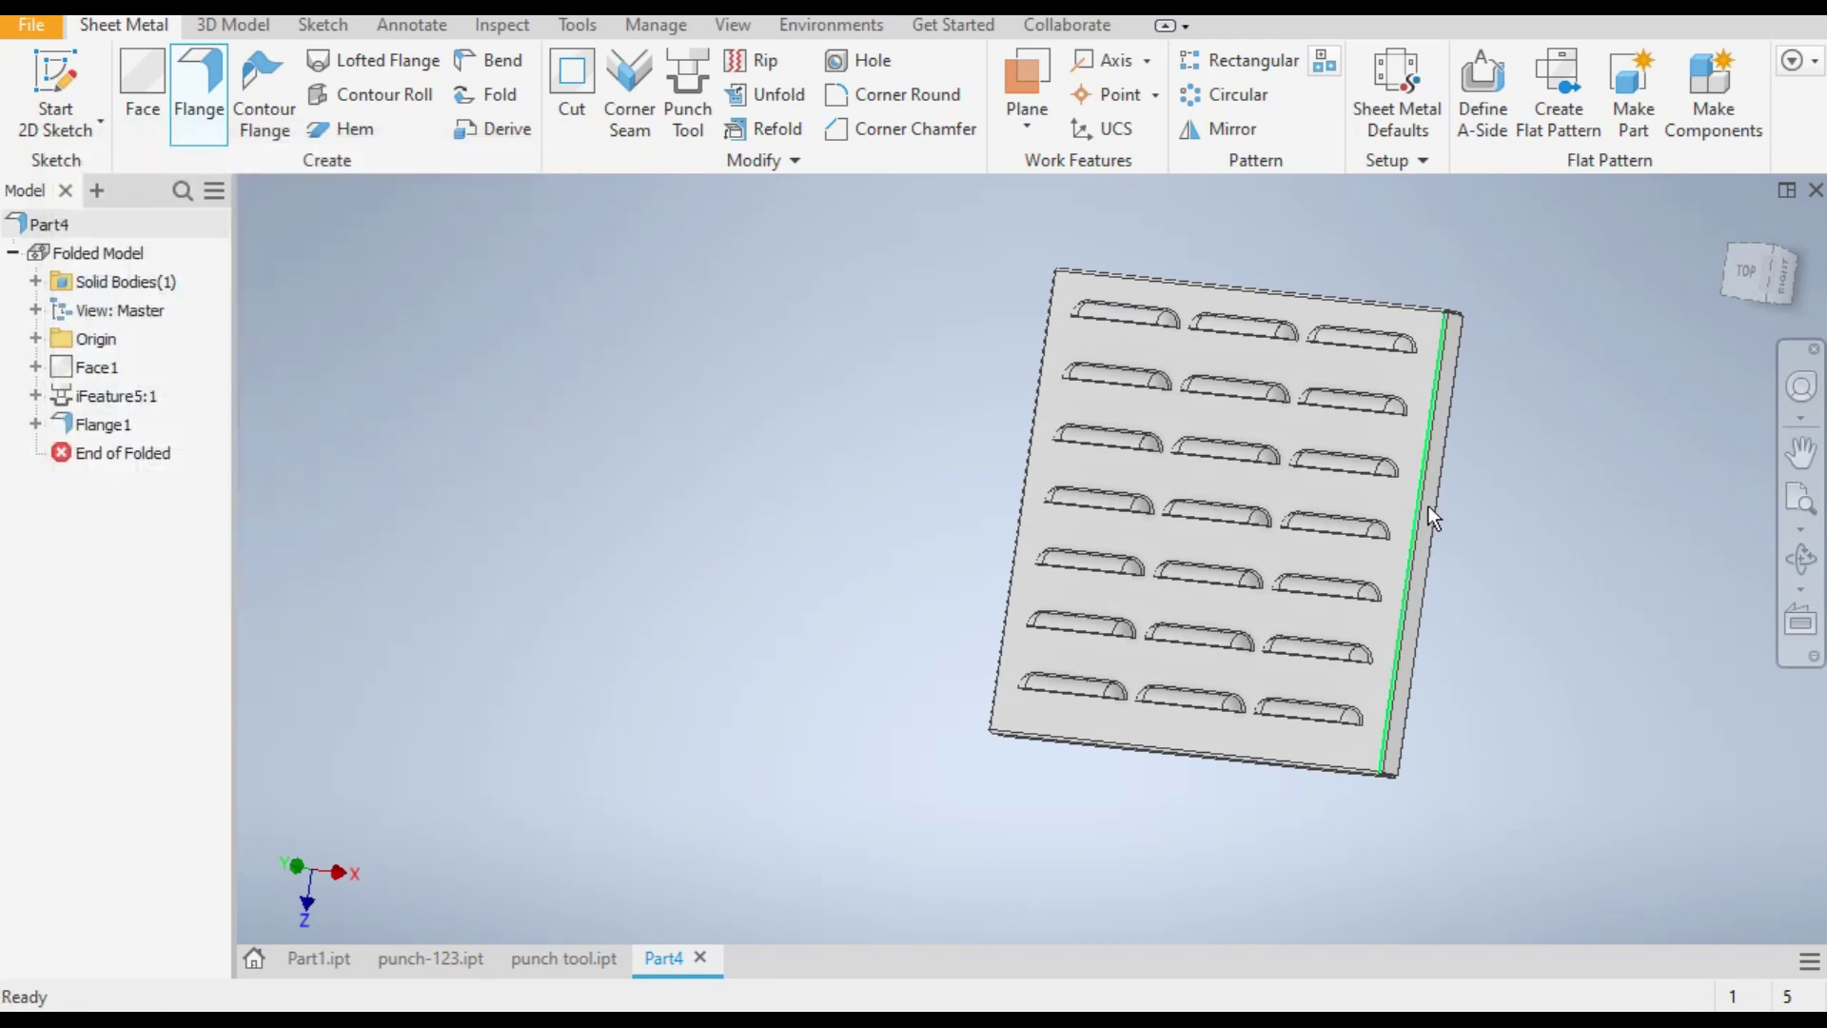
{"action": "scroll", "coordinate": [1433, 505], "scroll_direction": "up", "scroll_amount": 3}
{"action": "scroll", "coordinate": [1465, 507], "scroll_direction": "down", "scroll_amount": 3}
{"action": "middle_click_drag", "start_coordinate": [1471, 511], "coordinate": [1507, 530], "text": "shift"}
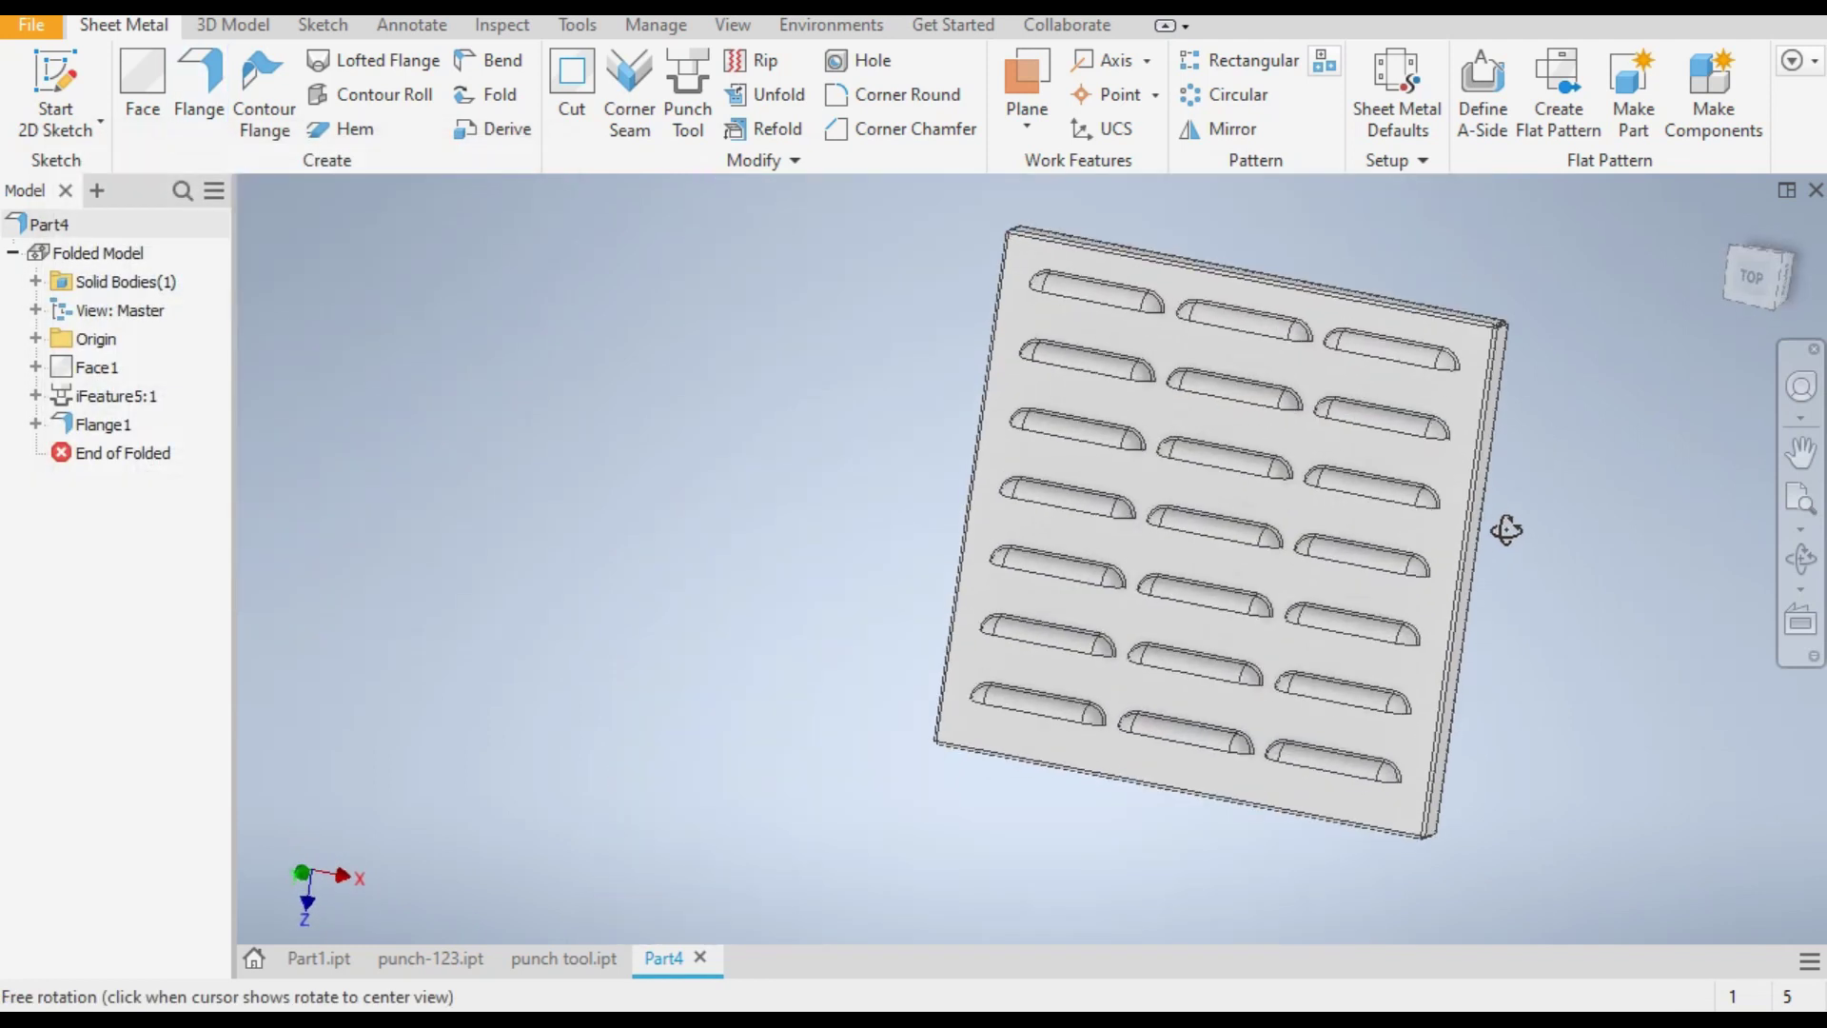
{"action": "left_click", "coordinate": [573, 960]}
{"action": "left_click", "coordinate": [447, 955]}
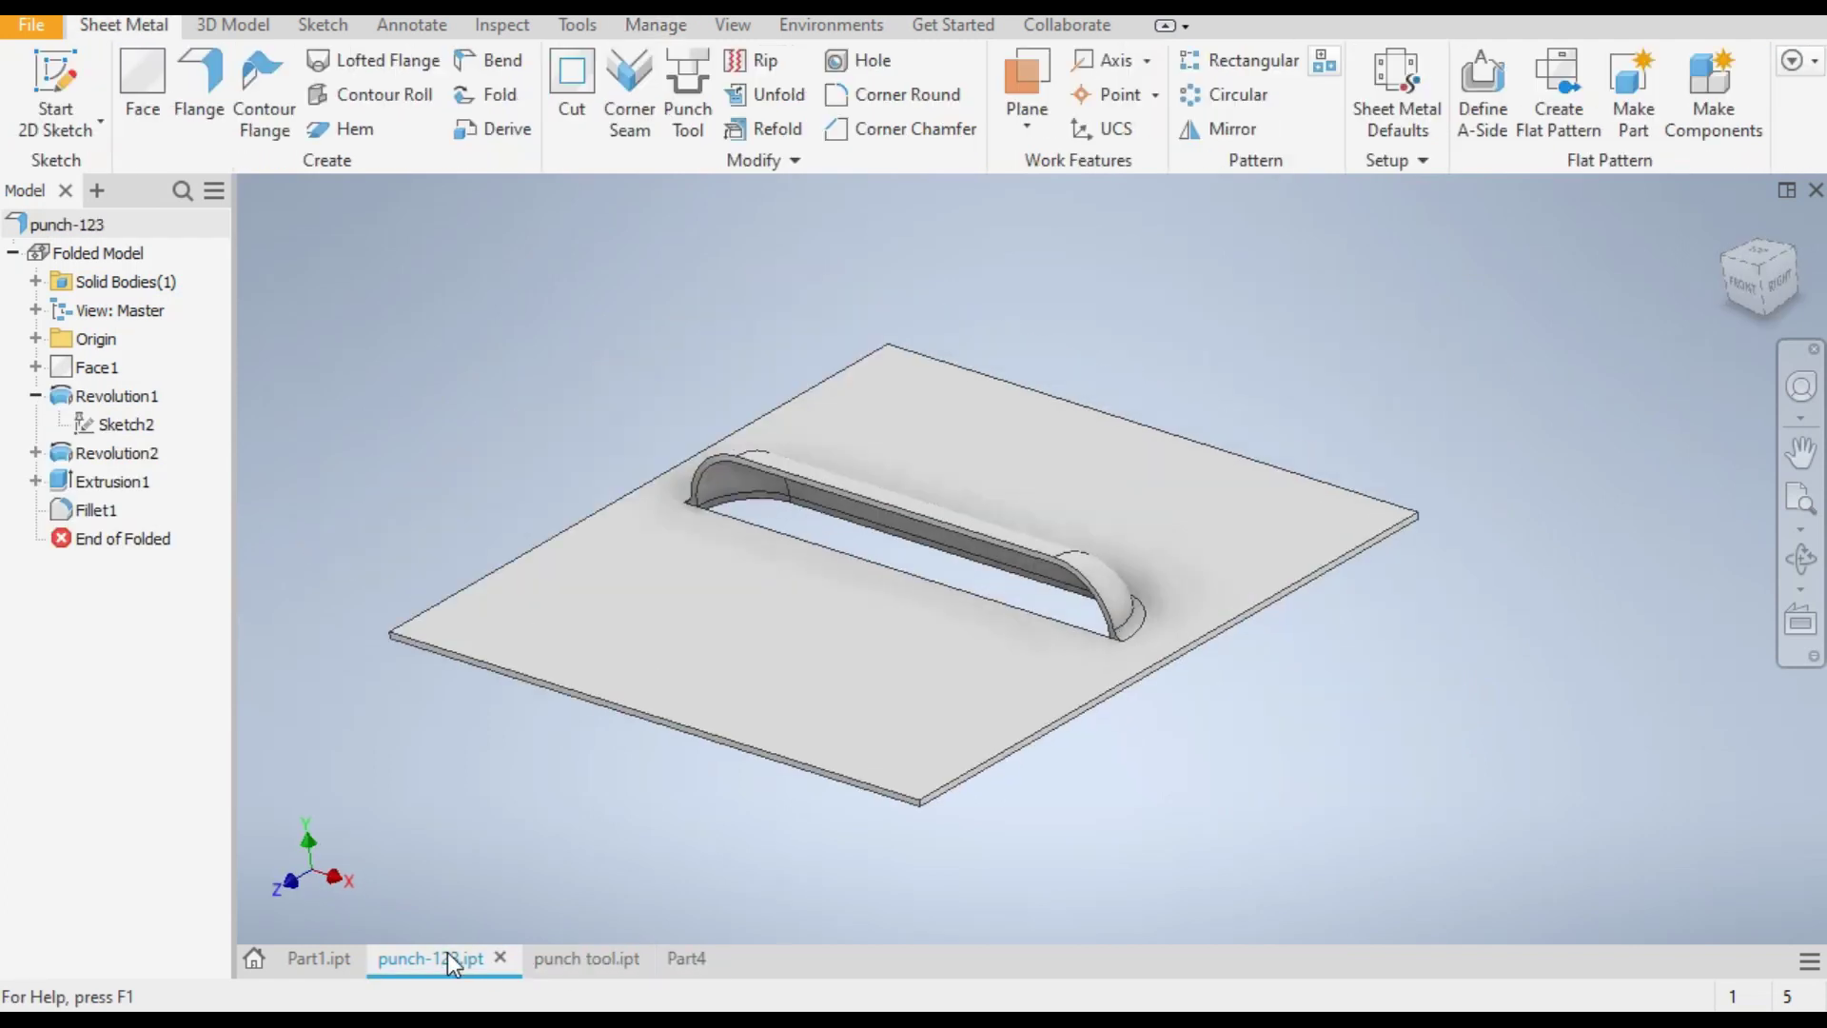
{"action": "left_click", "coordinate": [345, 957]}
{"action": "middle_click_drag", "start_coordinate": [1440, 533], "coordinate": [1361, 586], "text": "shift"}
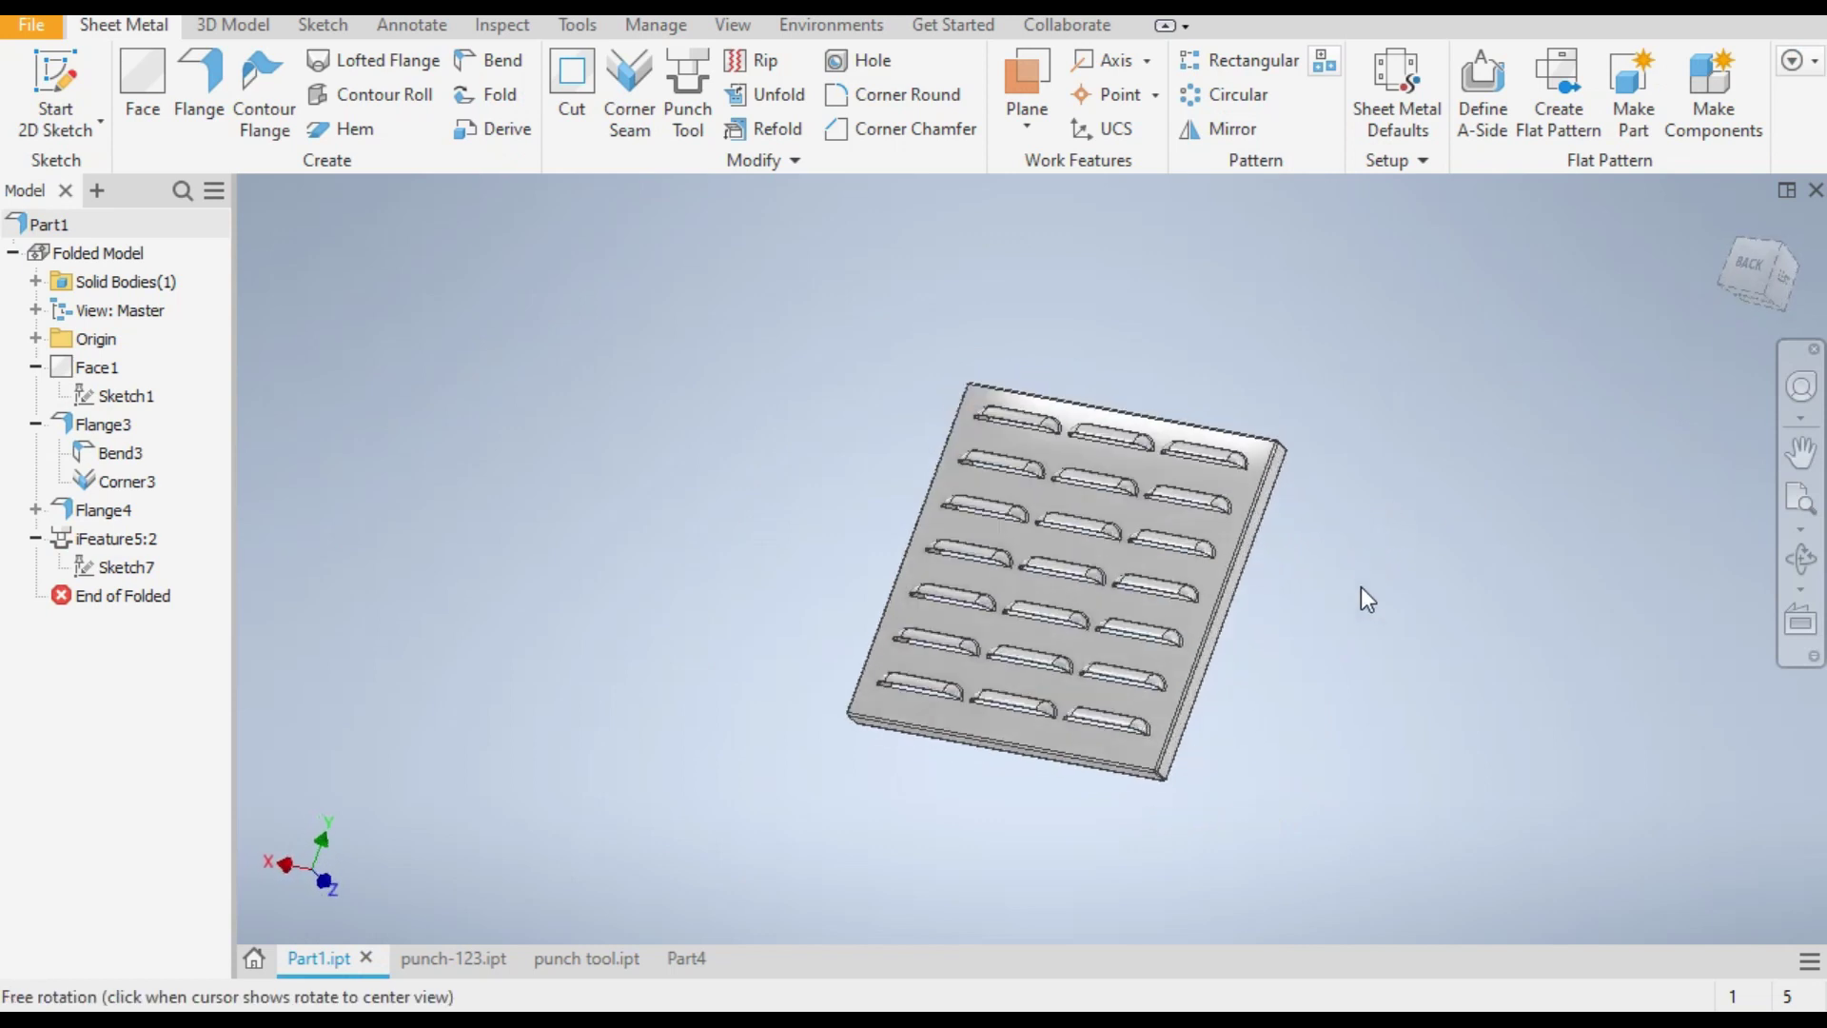
{"action": "left_click", "coordinate": [670, 955]}
{"action": "middle_click_drag", "start_coordinate": [902, 798], "coordinate": [1197, 621], "text": "shift"}
{"action": "scroll", "coordinate": [795, 592], "scroll_direction": "down", "scroll_amount": 3}
{"action": "scroll", "coordinate": [1195, 617], "scroll_direction": "up", "scroll_amount": 3}
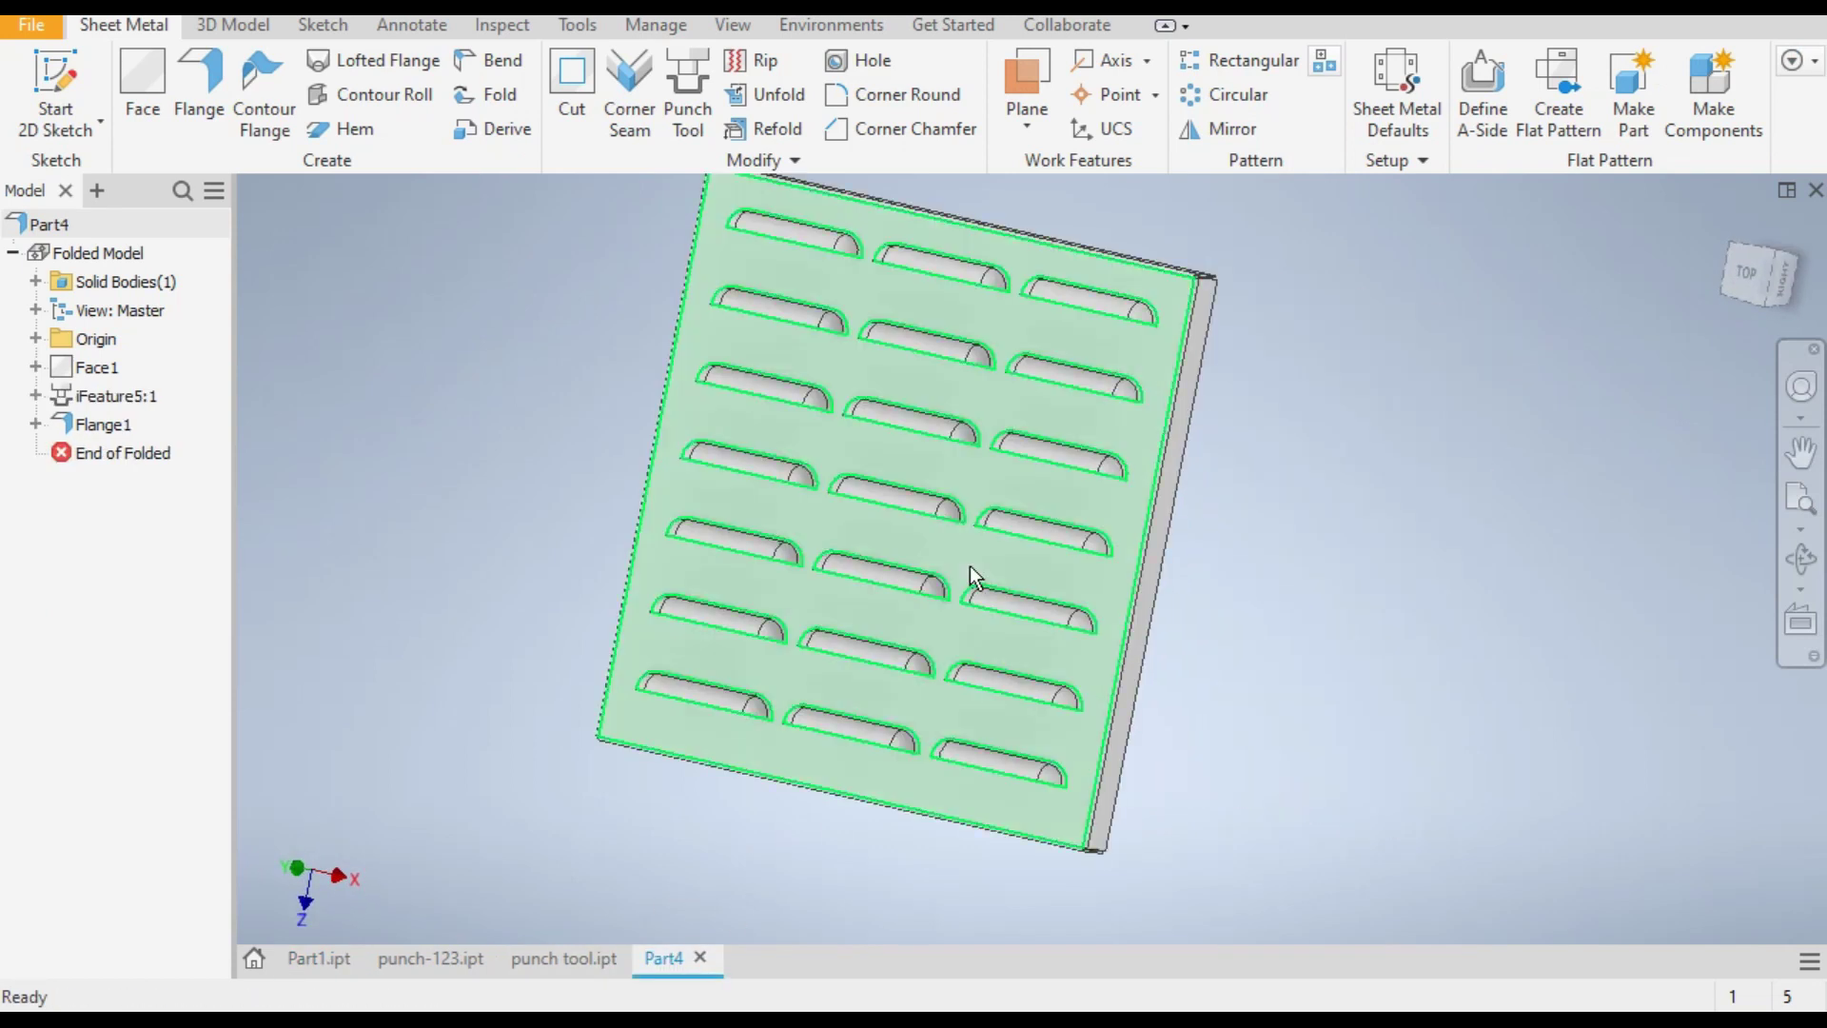